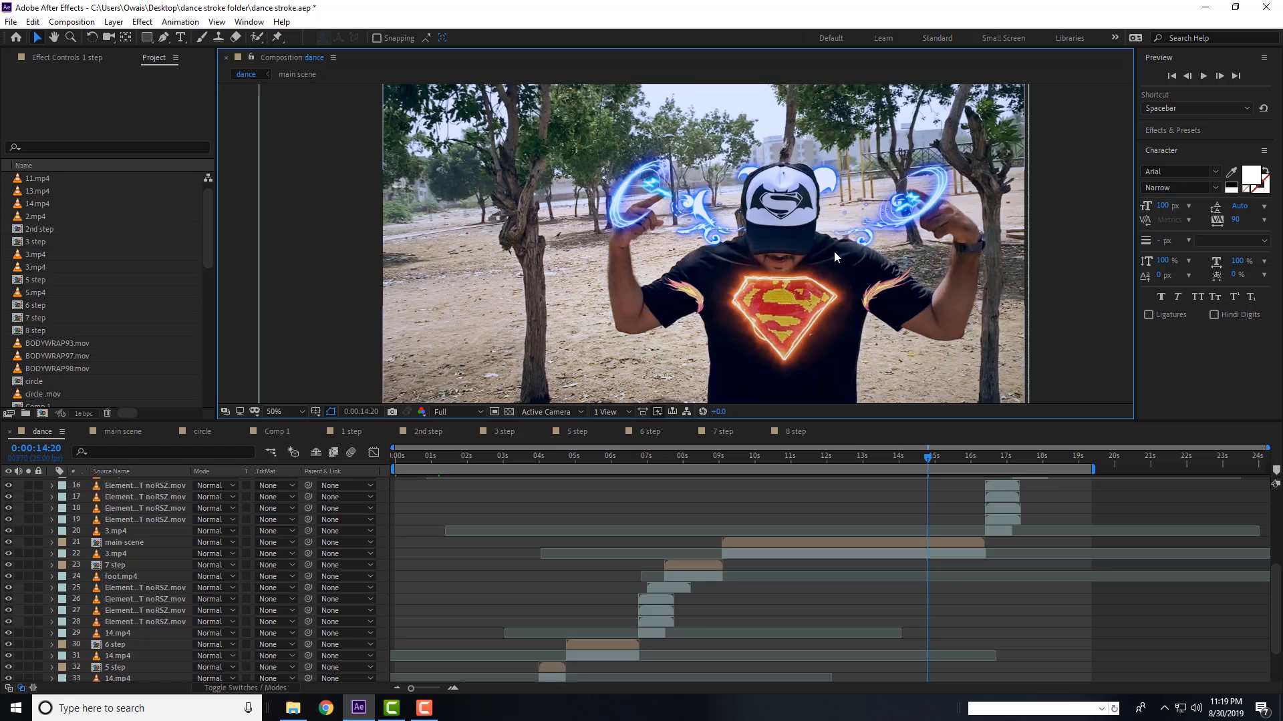
- Review the source videos in the dance clips folder in File Explorer, and return to After Effects
left_click(293, 708)
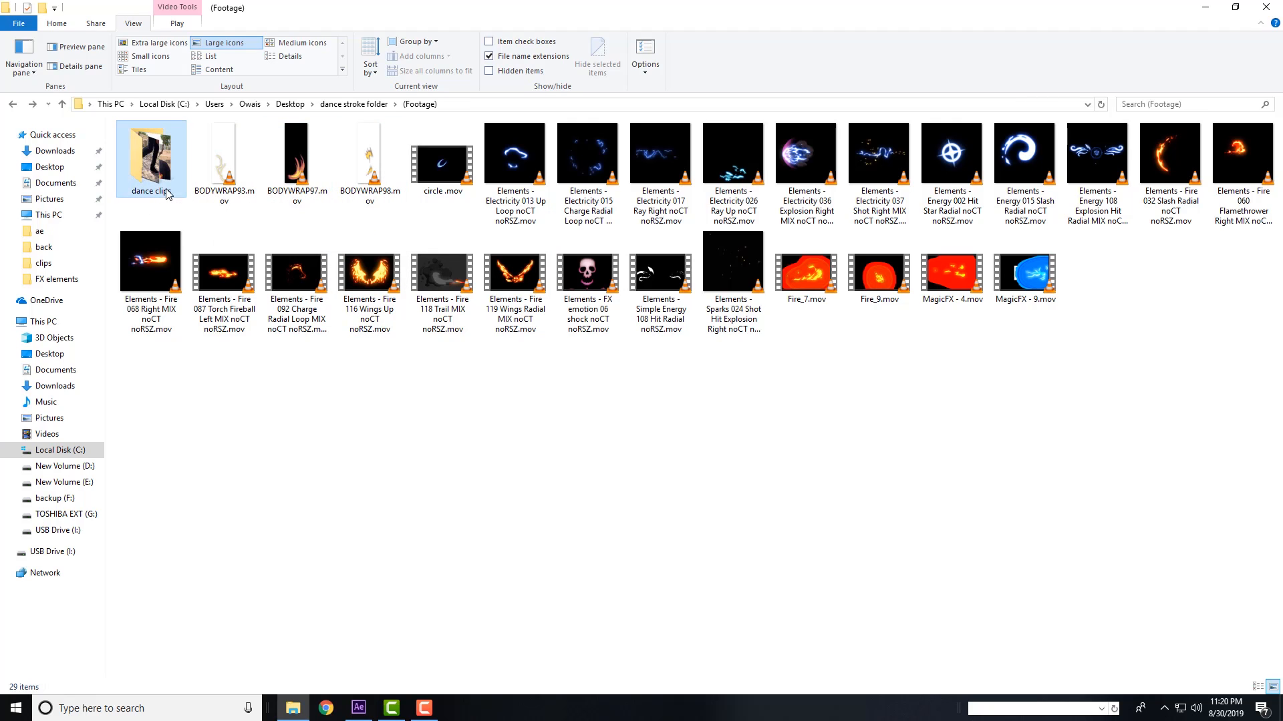
double_click(151, 160)
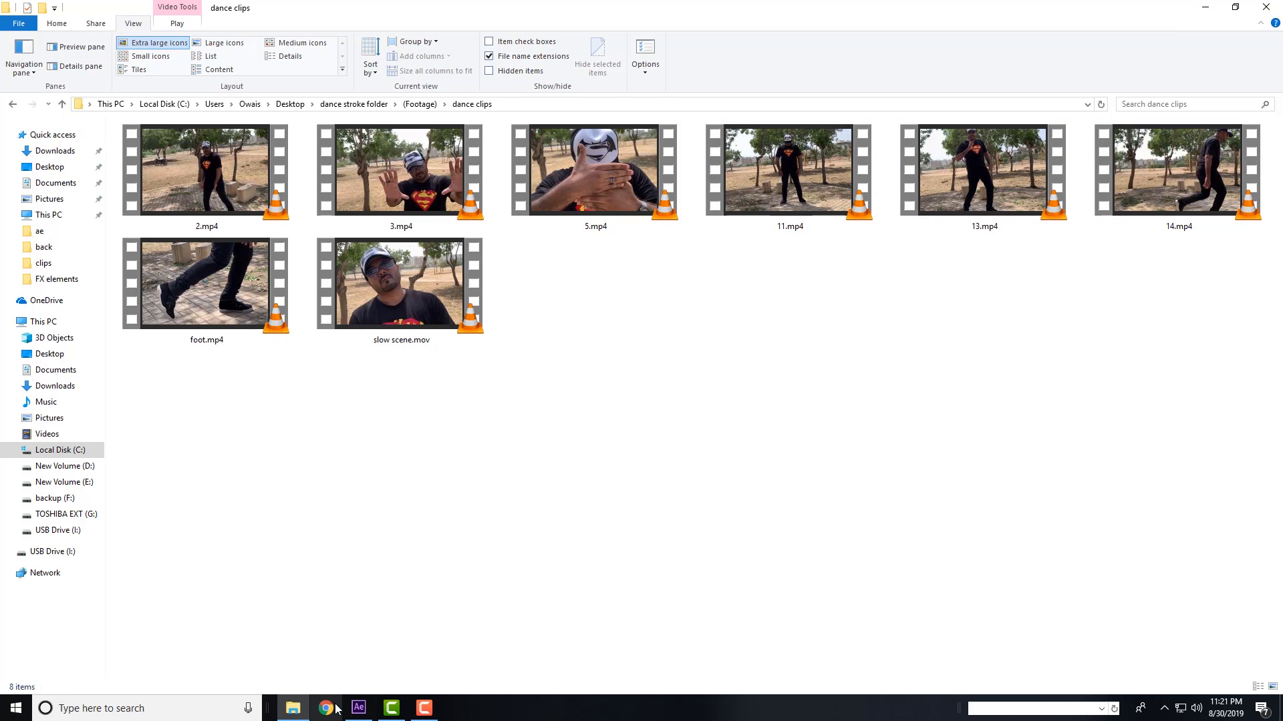
left_click(359, 708)
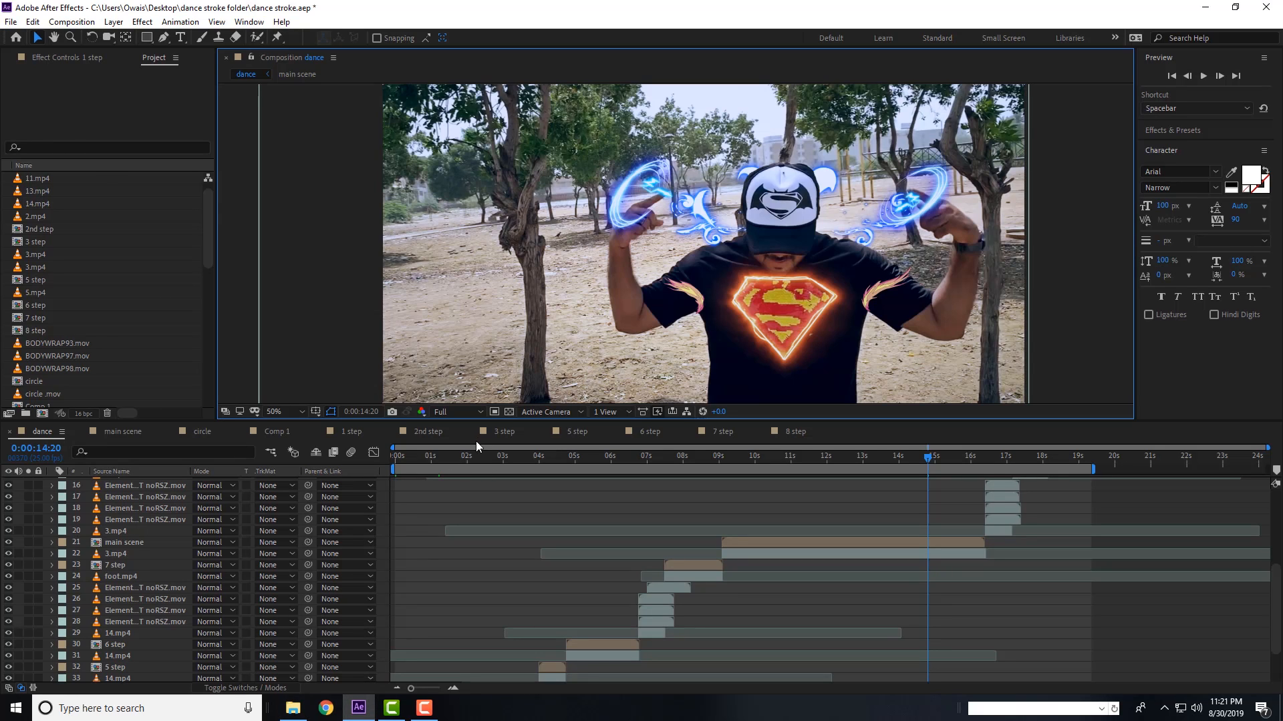
- Create an HDTV 1080 25 composition named "dance 2" and set its preview resolution to Quarter
left_click_drag(484, 422, 497, 347)
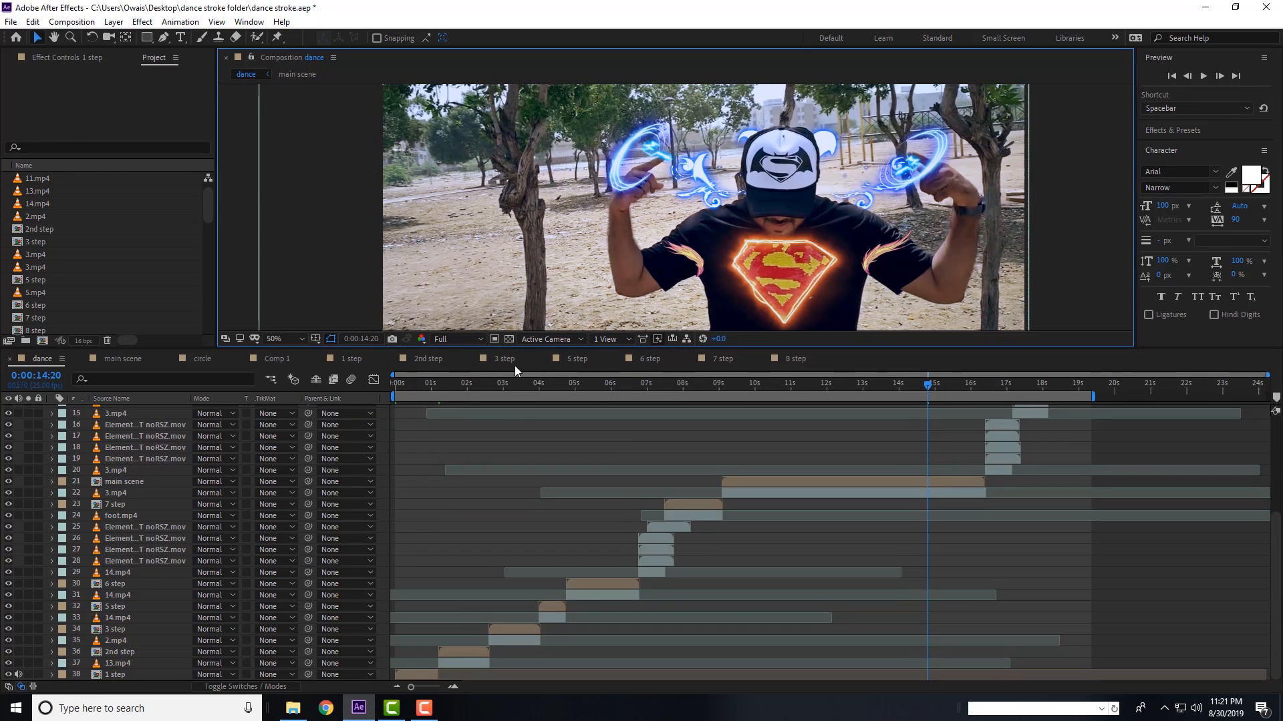
key("ctrl+n")
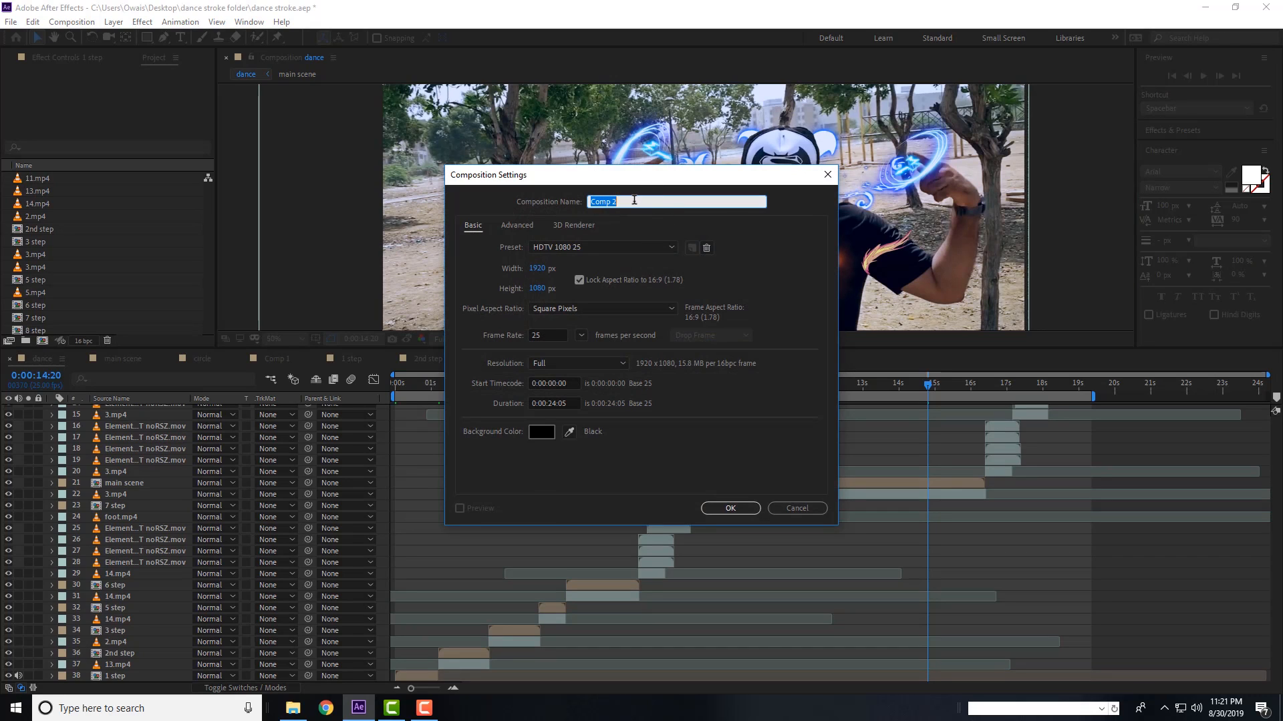
type("dance")
key("Return")
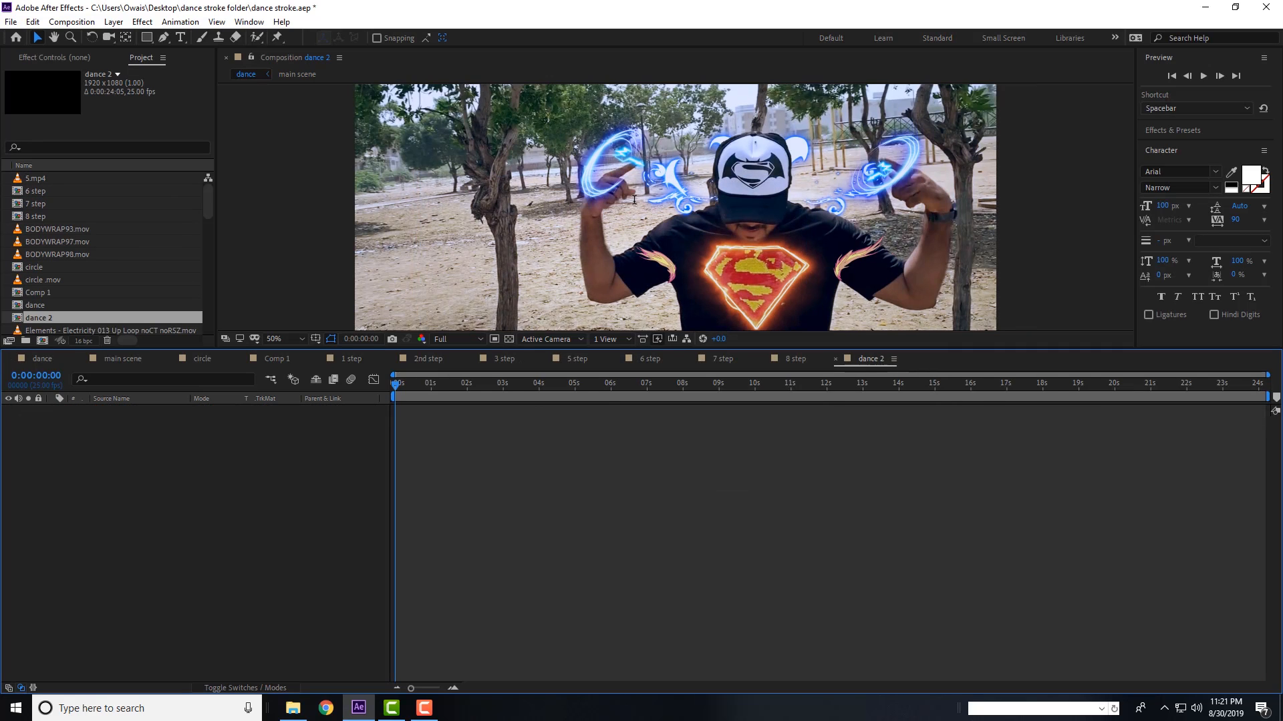
left_click(461, 389)
left_click(461, 466)
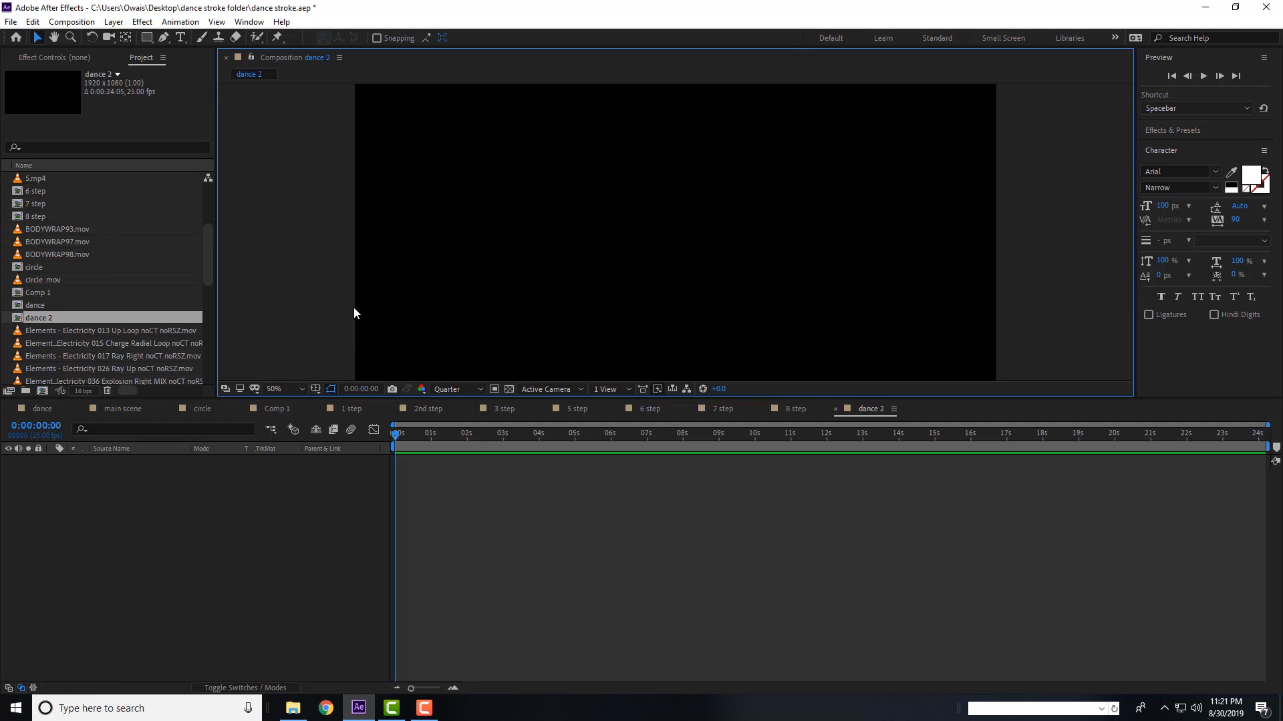
- Import 5.mp4 from the dance clips folder into the project
key("ctrl+i")
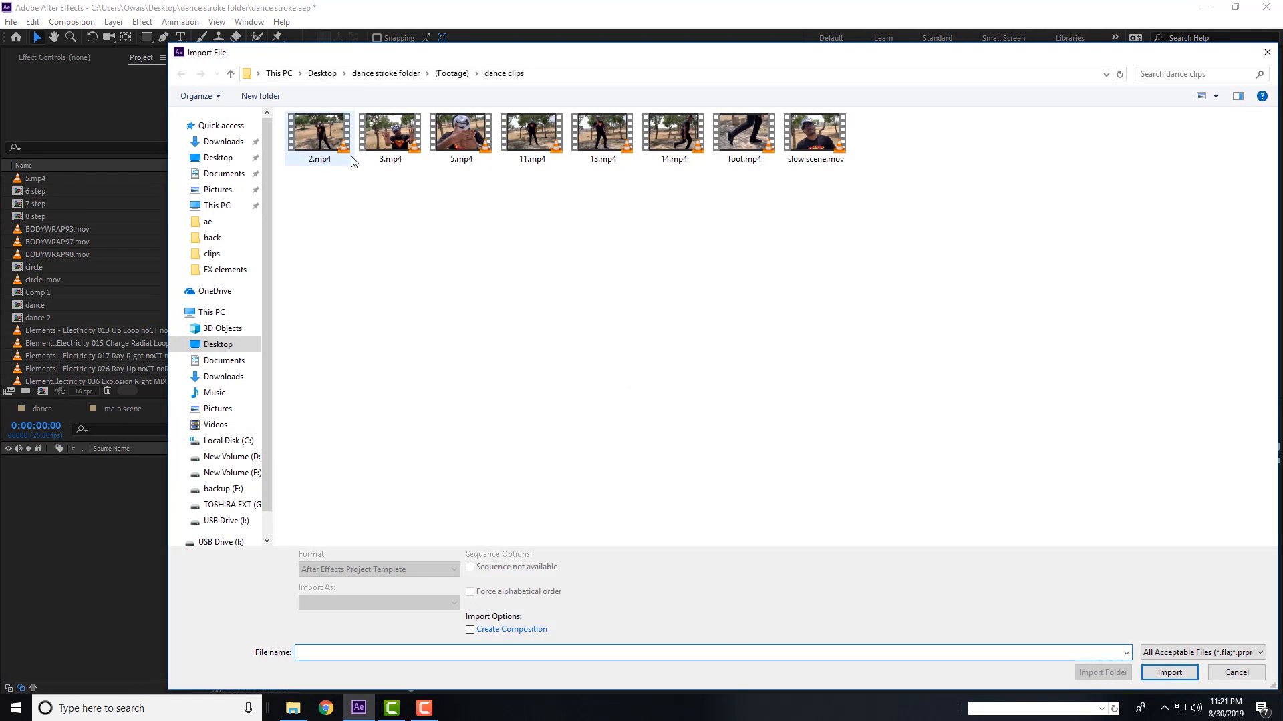
left_click(384, 184)
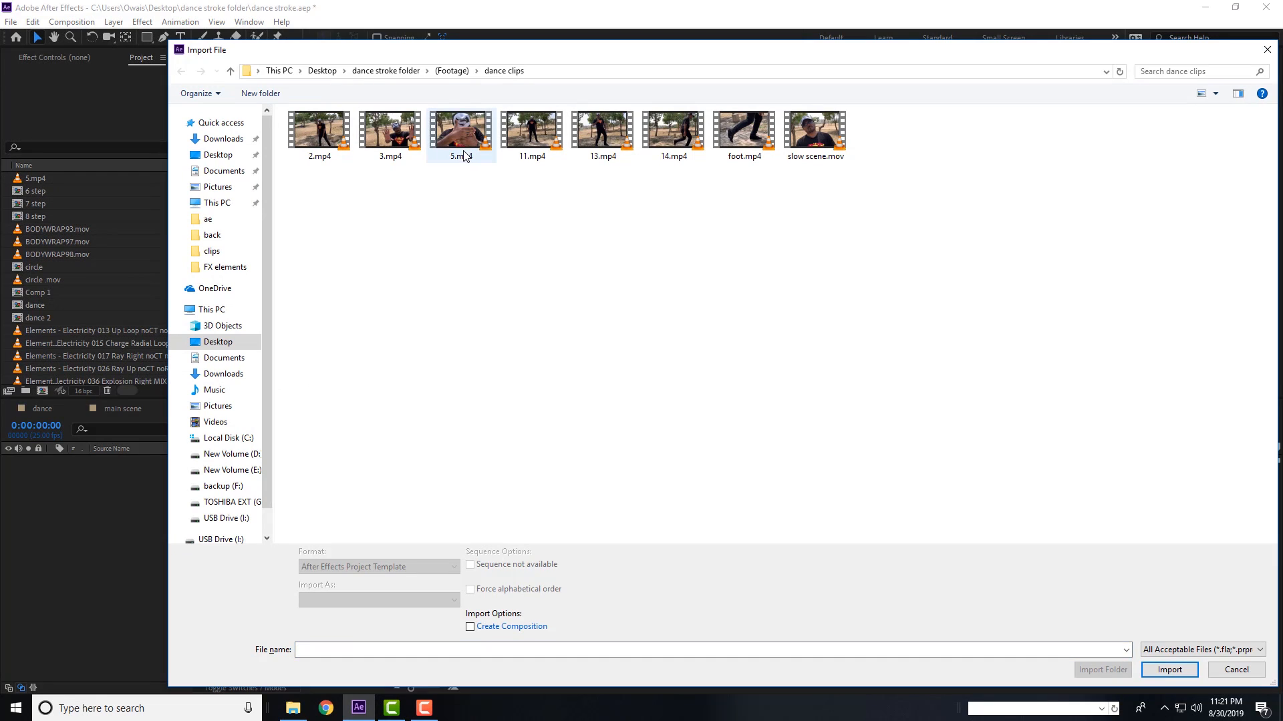
double_click(464, 144)
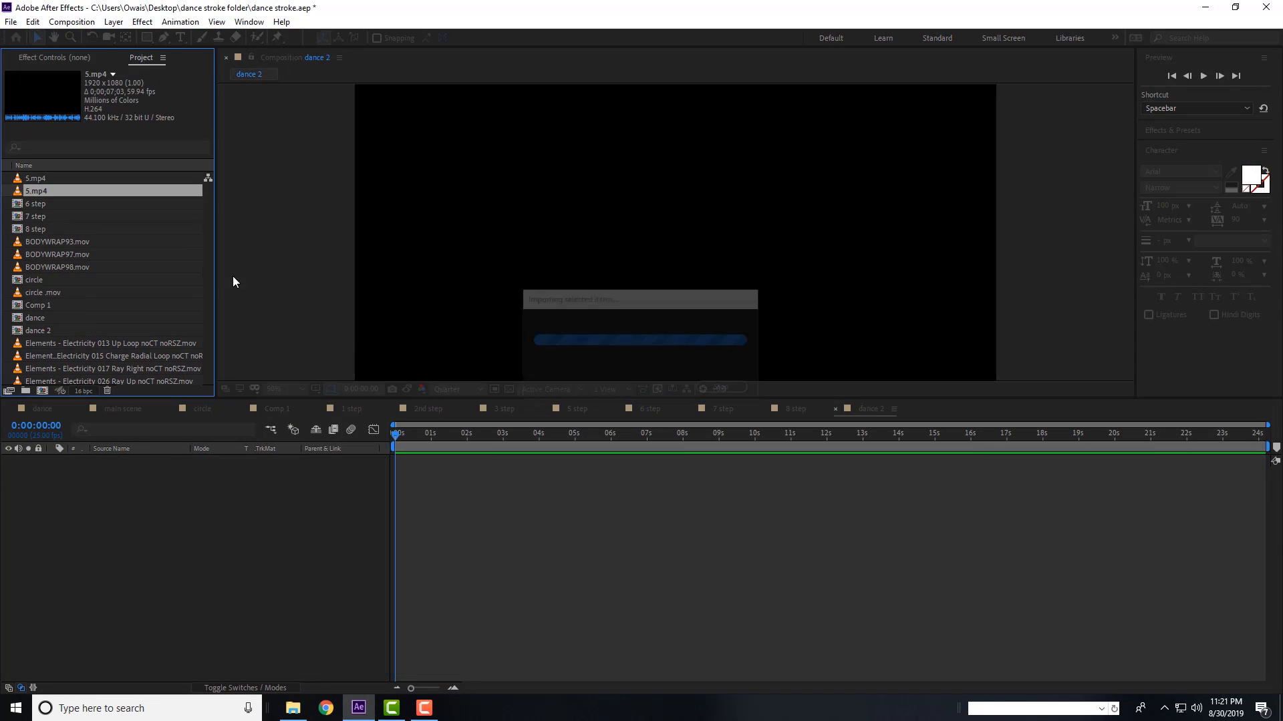
- Add the whole 5.mp4 clip to the dance 2 timeline and preview it
left_click_drag(193, 490, 191, 492)
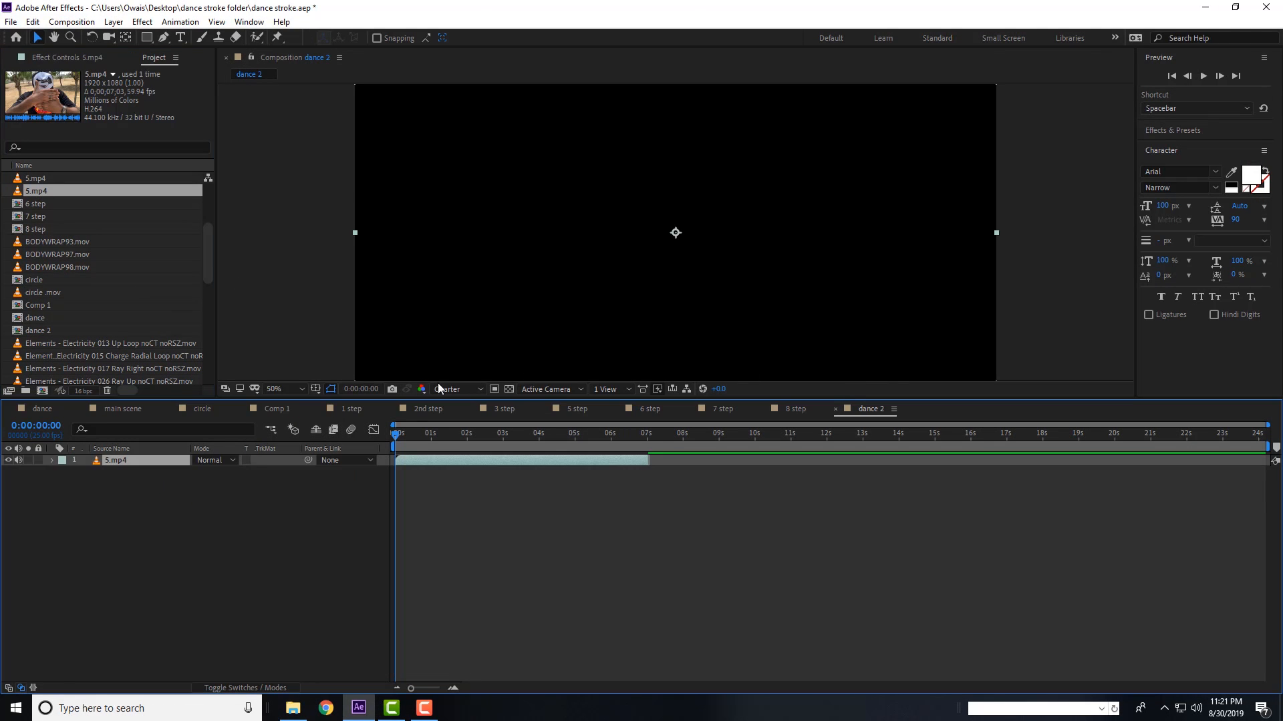
key("space")
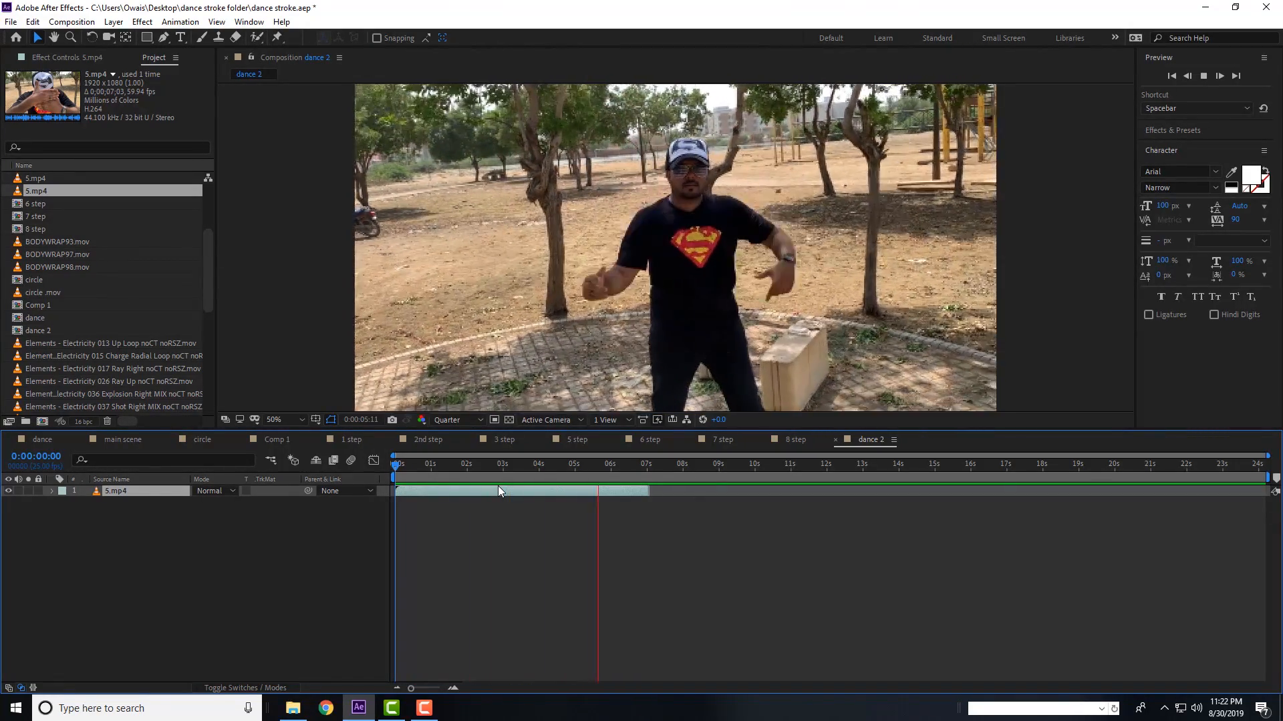
key("space")
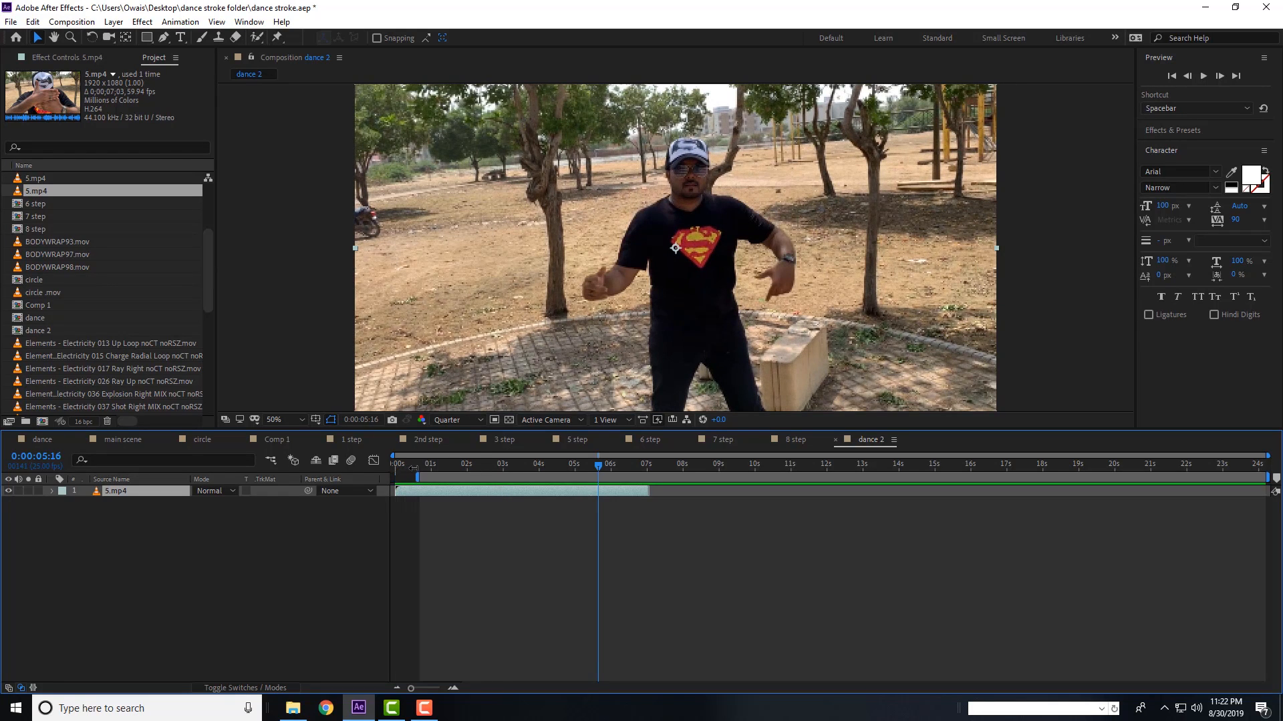
- Try trimming the end of the 5.mp4 layer to 0:00:01:24, undo the trim and delete the layer
left_click_drag(419, 464, 467, 473)
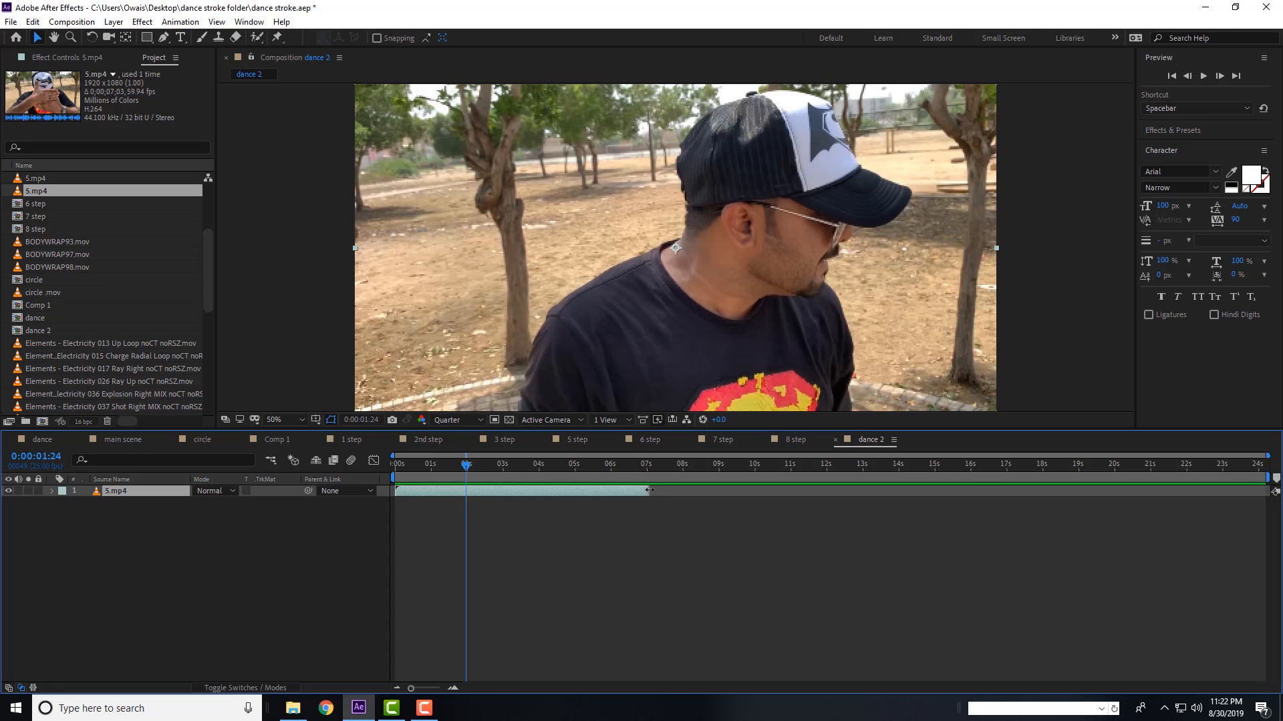
left_click_drag(648, 491, 468, 493)
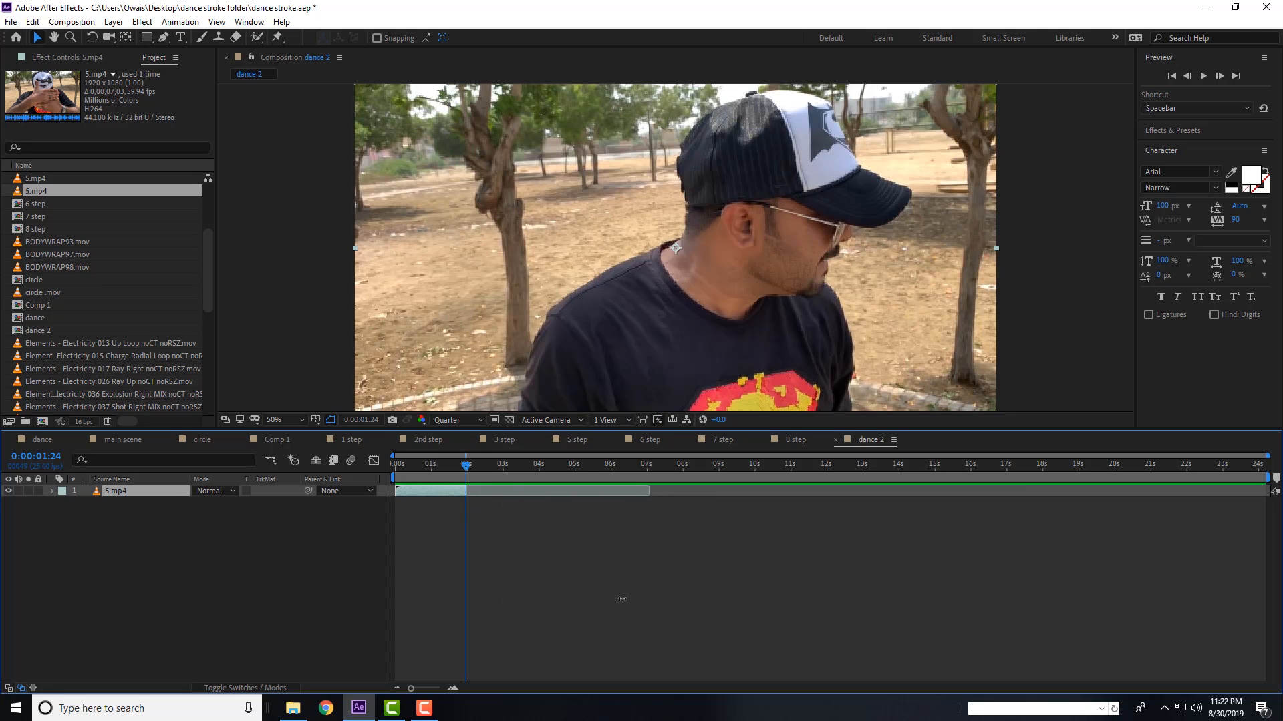
key("ctrl+z")
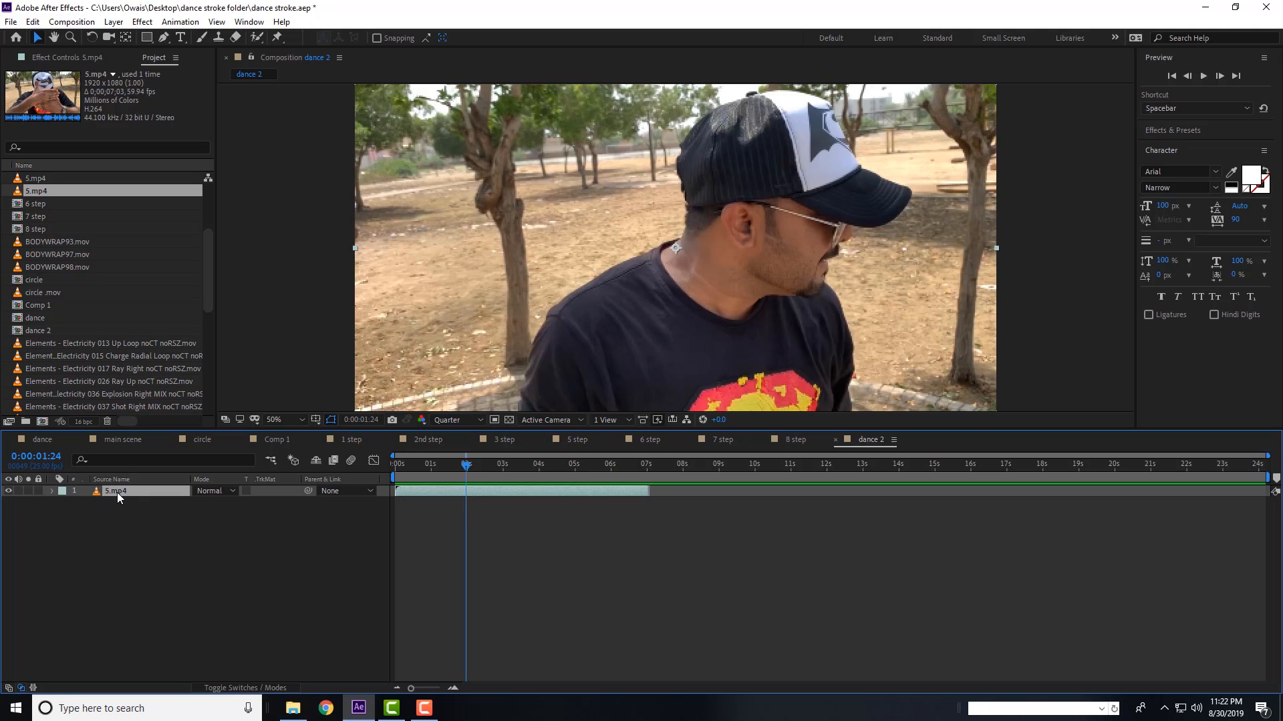
key("Delete")
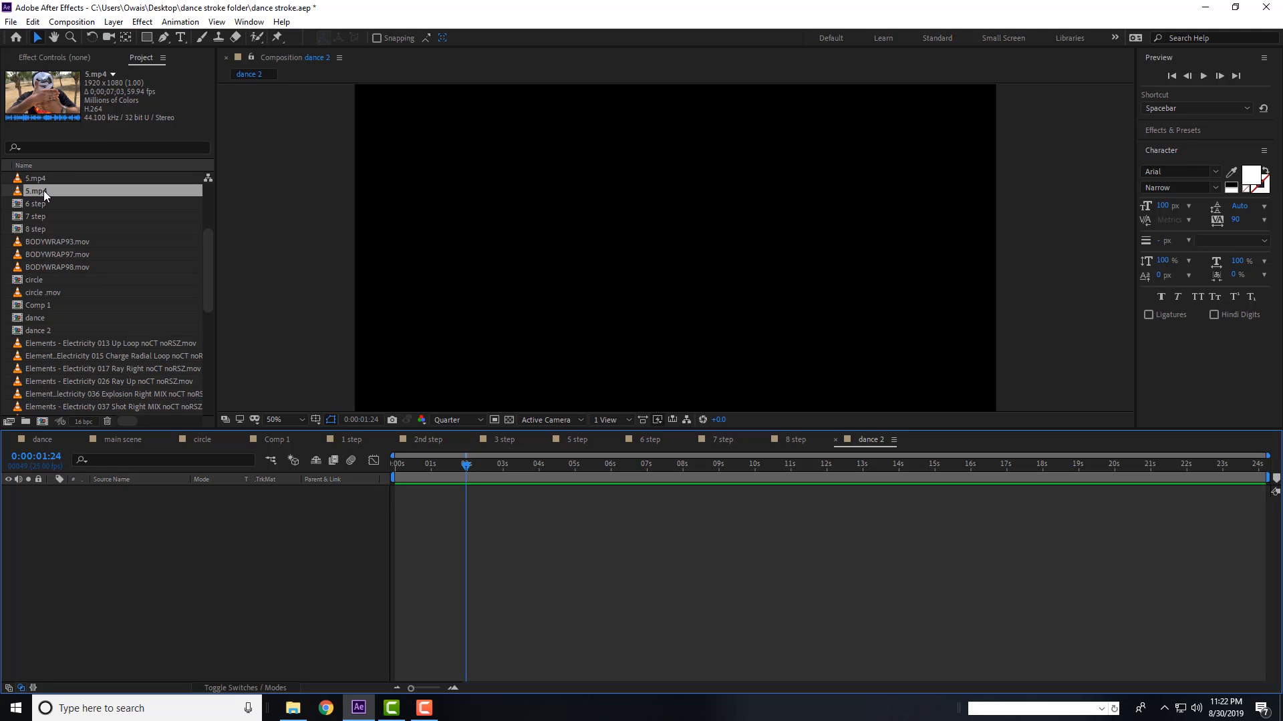
- Open 5.mp4 in the footage viewer and set its in point to 0;00;00;45 and out point to 0;00;02;04
double_click(43, 191)
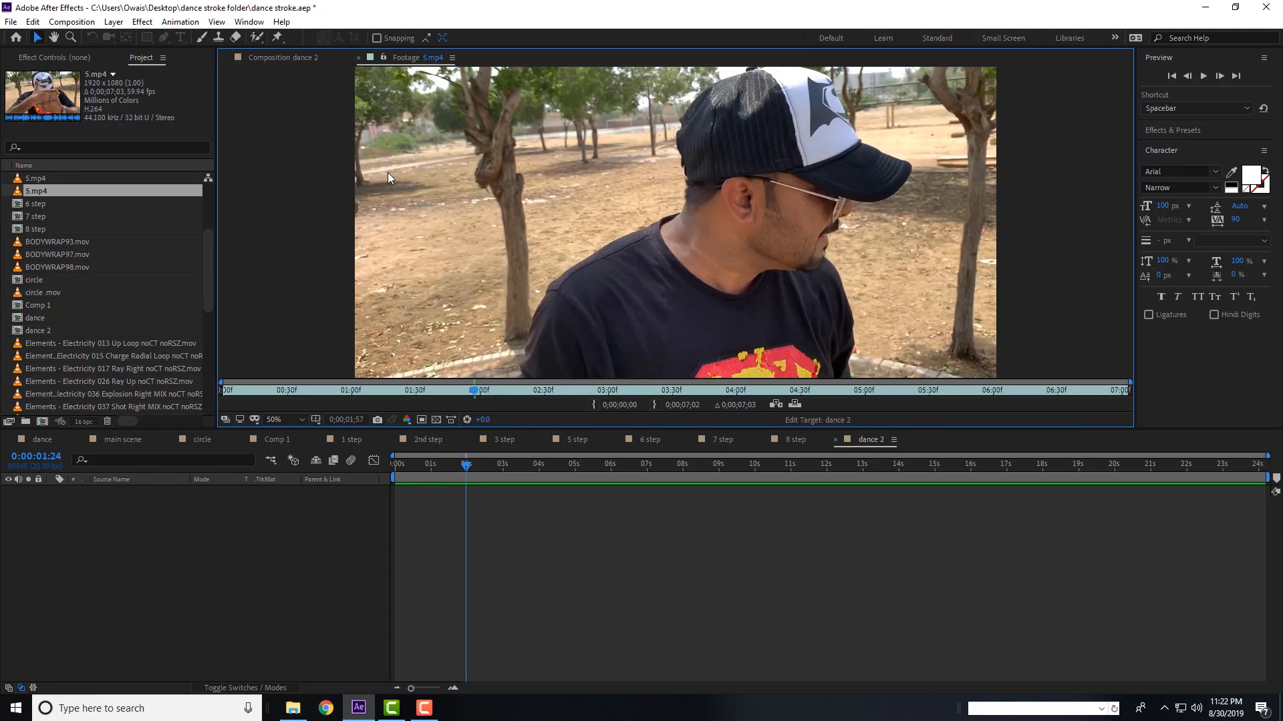
mouse_move(307, 390)
left_mouse_down()
mouse_move(260, 391)
mouse_move(356, 392)
mouse_move(320, 395)
left_mouse_up()
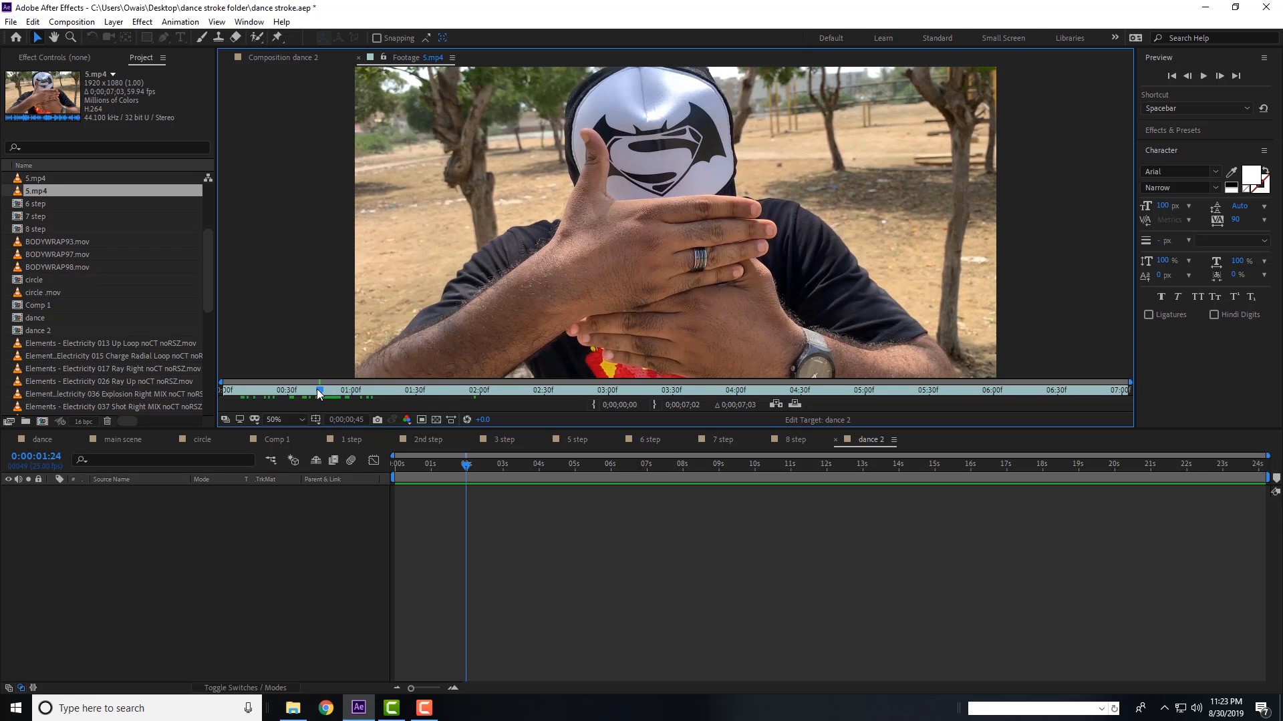
left_click(594, 404)
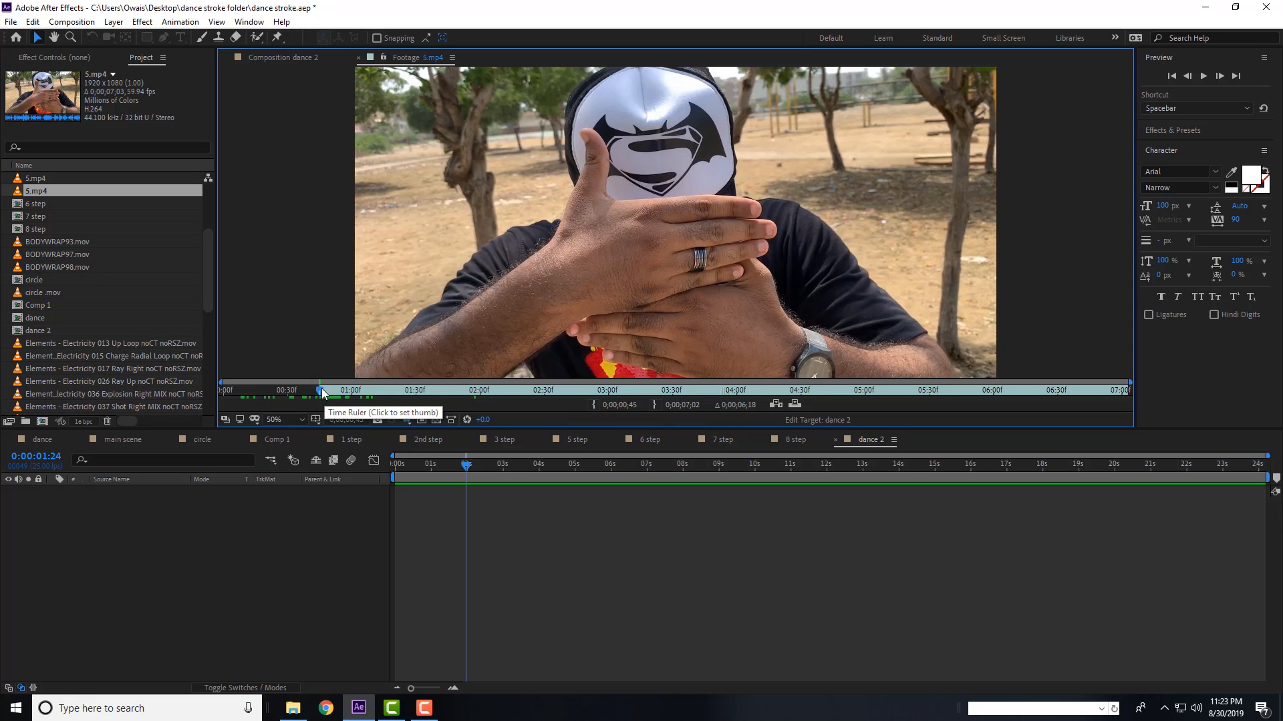
left_click_drag(335, 394, 487, 388)
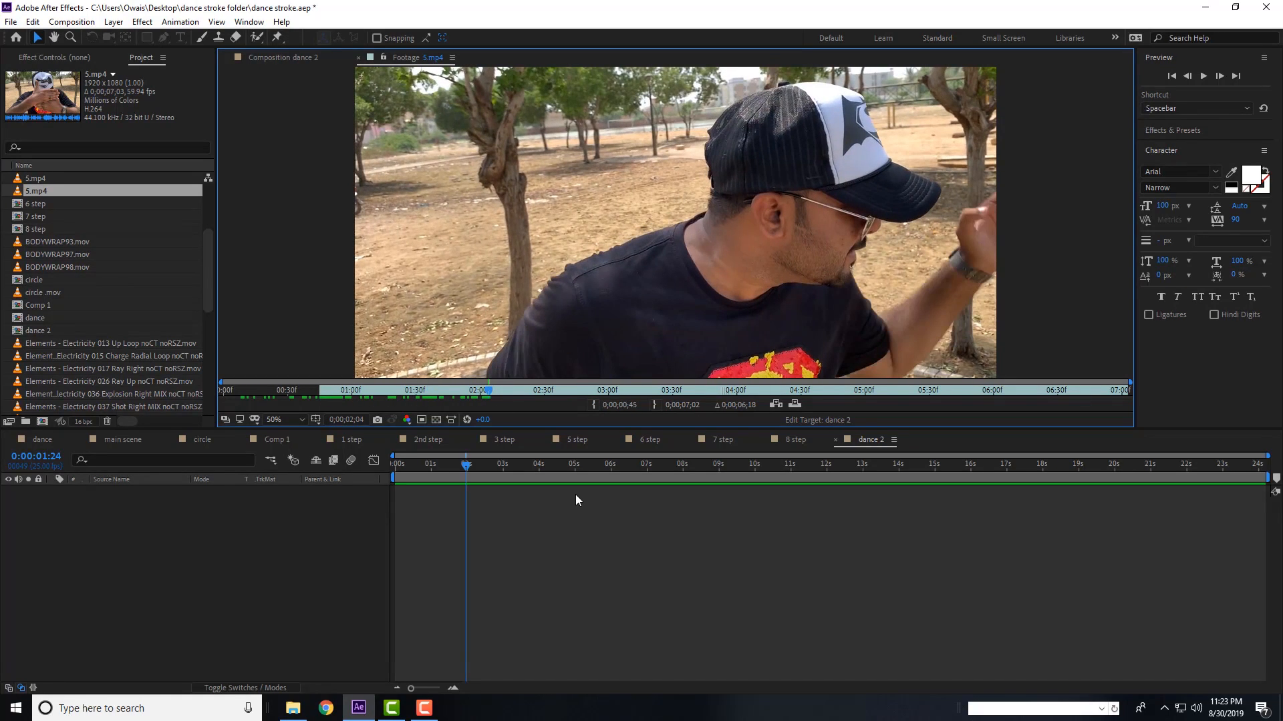
left_click(655, 404)
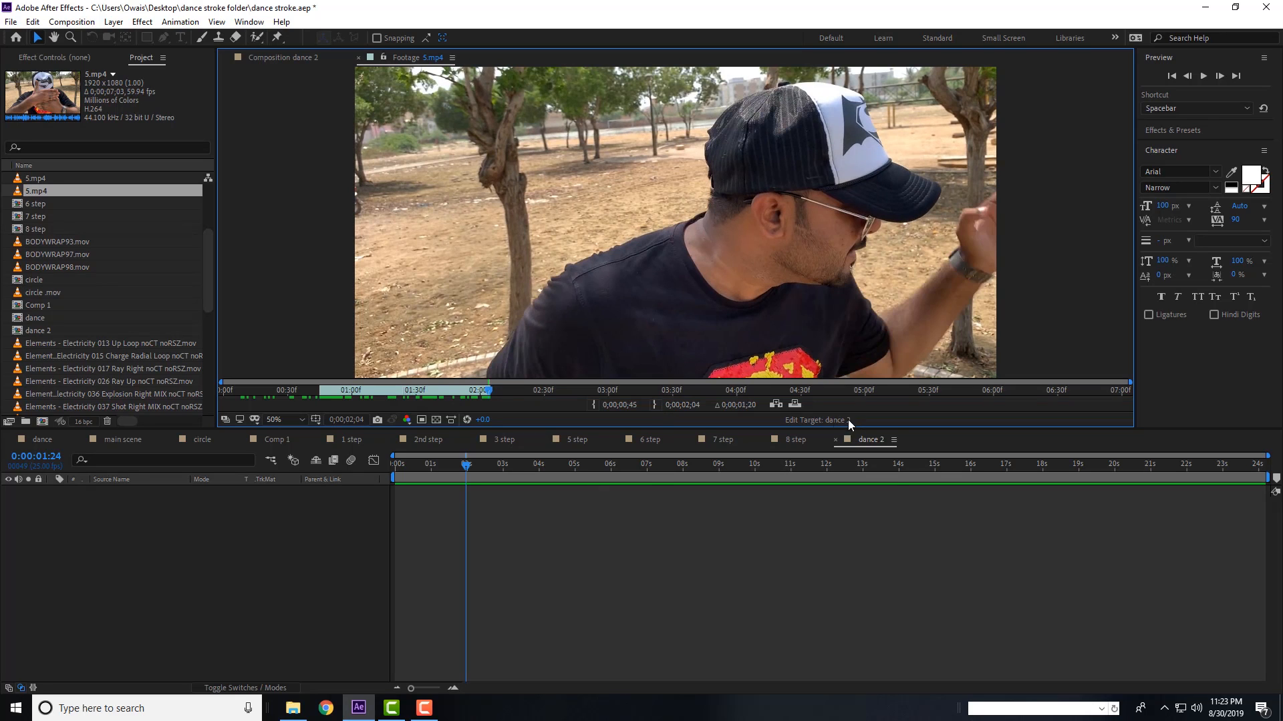
- Overlay the trimmed 5.mp4 section into dance 2 and move the layer's start to 0:00:00:00
left_click(795, 405)
left_click_drag(454, 468, 394, 464)
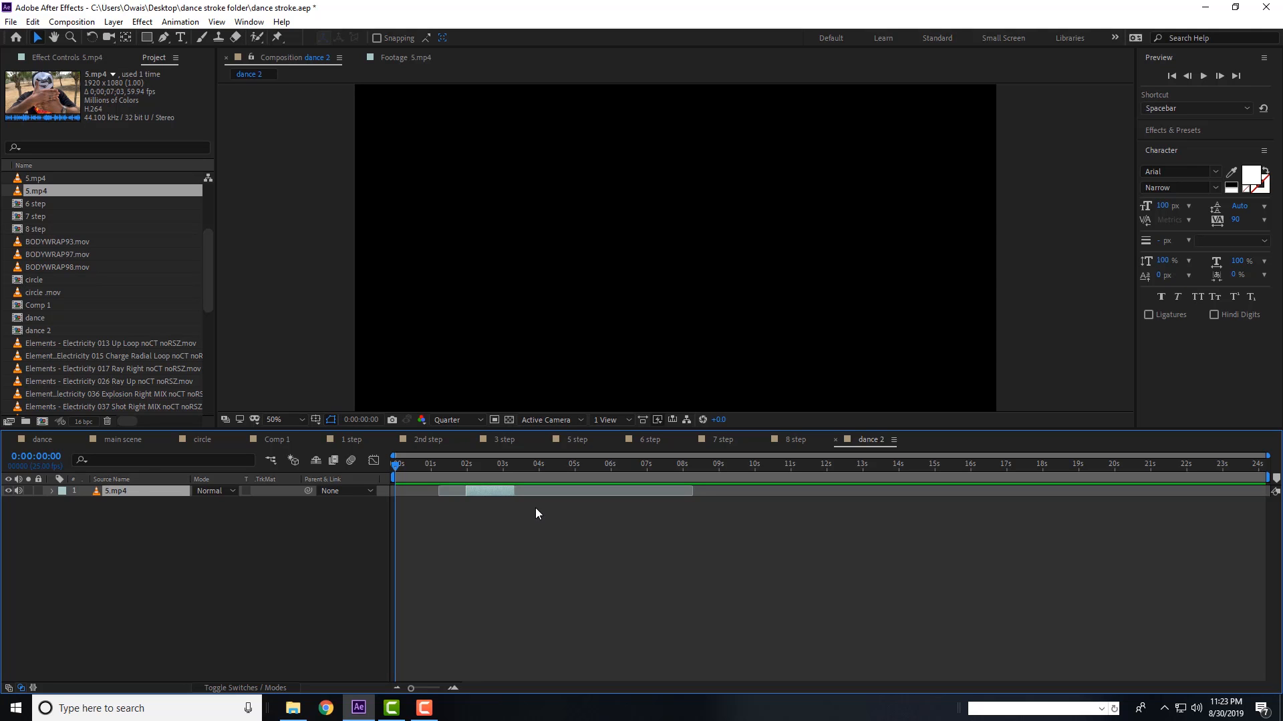
key("bracketleft")
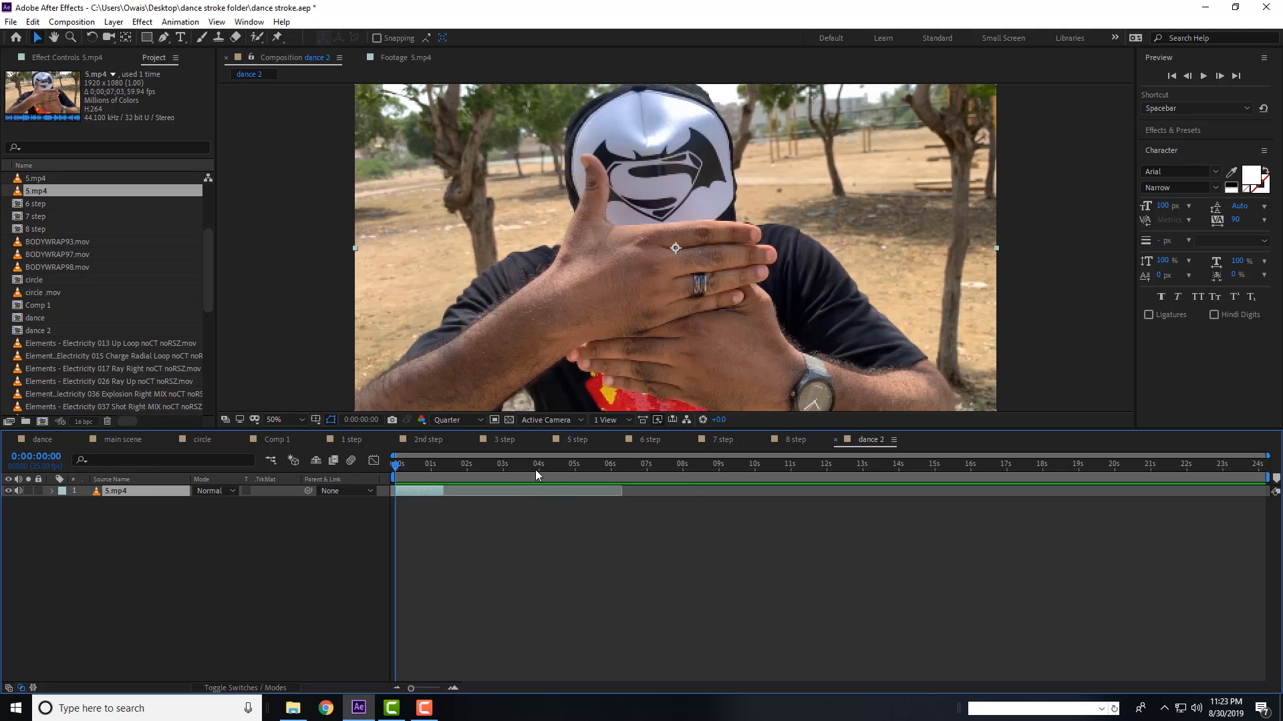
- Place the current time at the end of the 5.mp4 layer, 0:00:01:08, and import 13.mp4 from the dance clips folder
left_click_drag(399, 467, 438, 470)
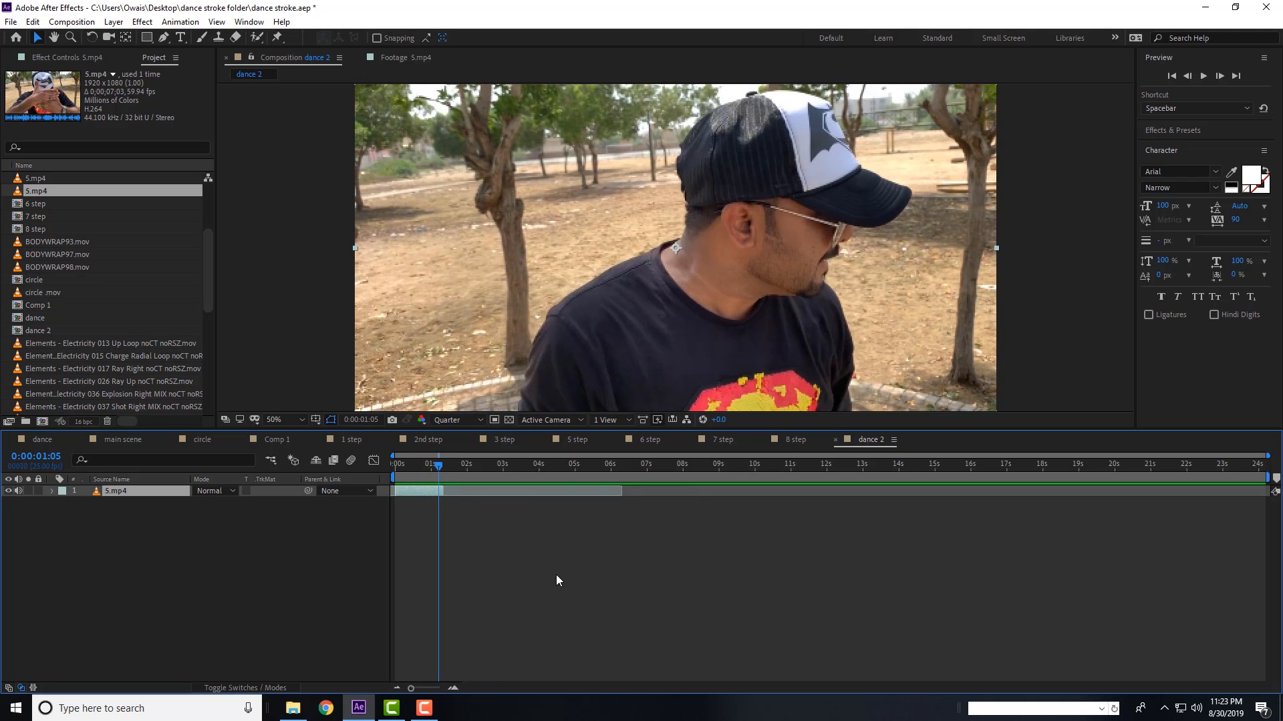
key("p")
key("ctrl+i")
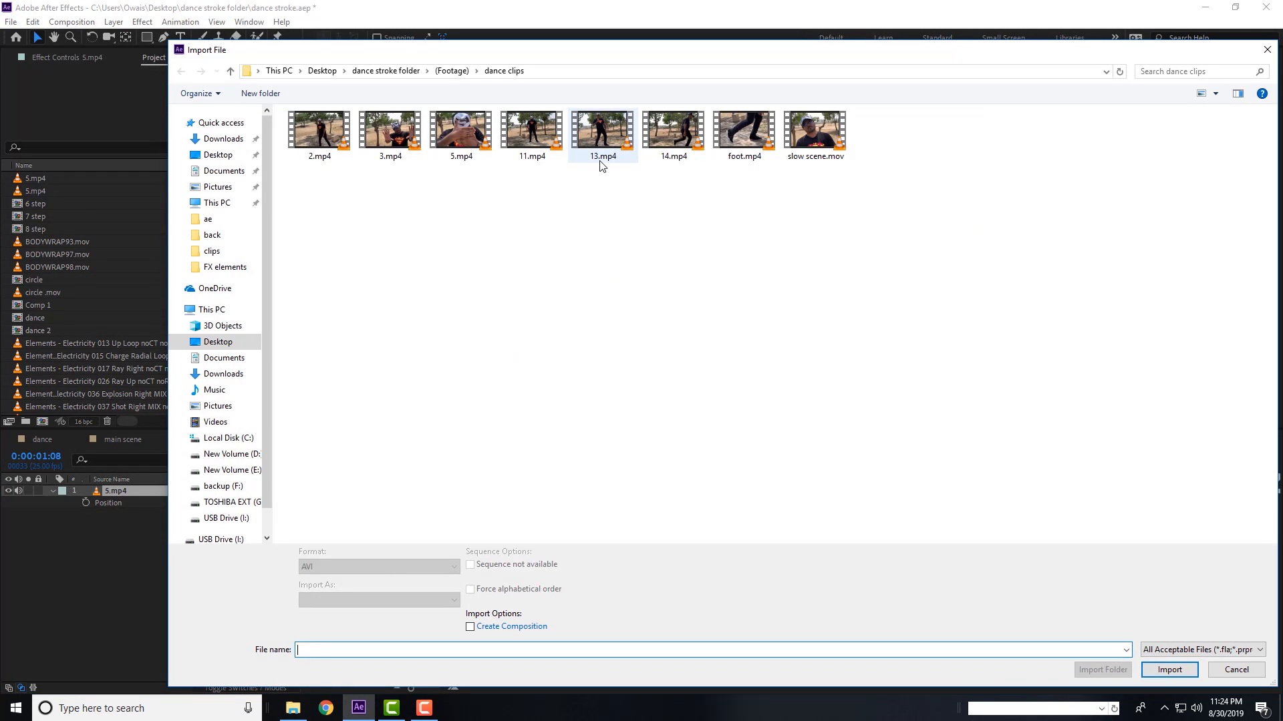
left_click(603, 133)
double_click(627, 166)
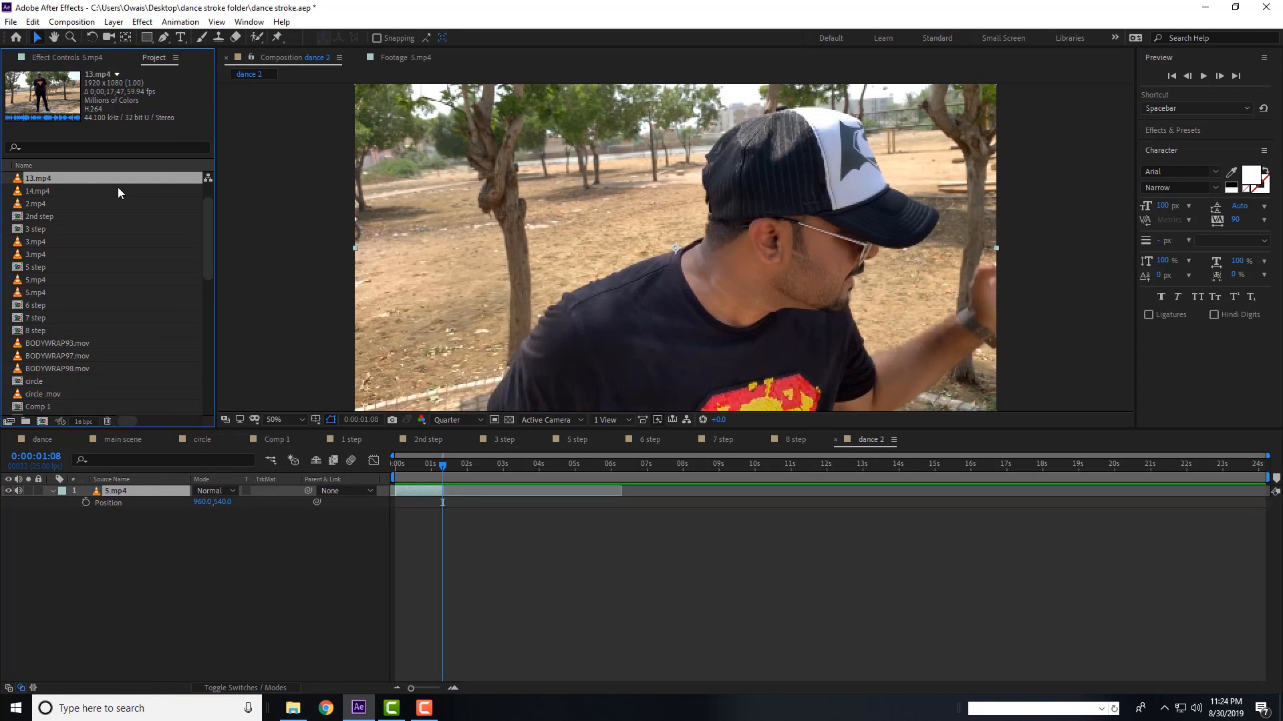
- Open the new 13.mp4 in the footage viewer, compare its pose with the dance 2 frame, and set its in point to 0;00;01;59
scroll(106, 219, "up", 1)
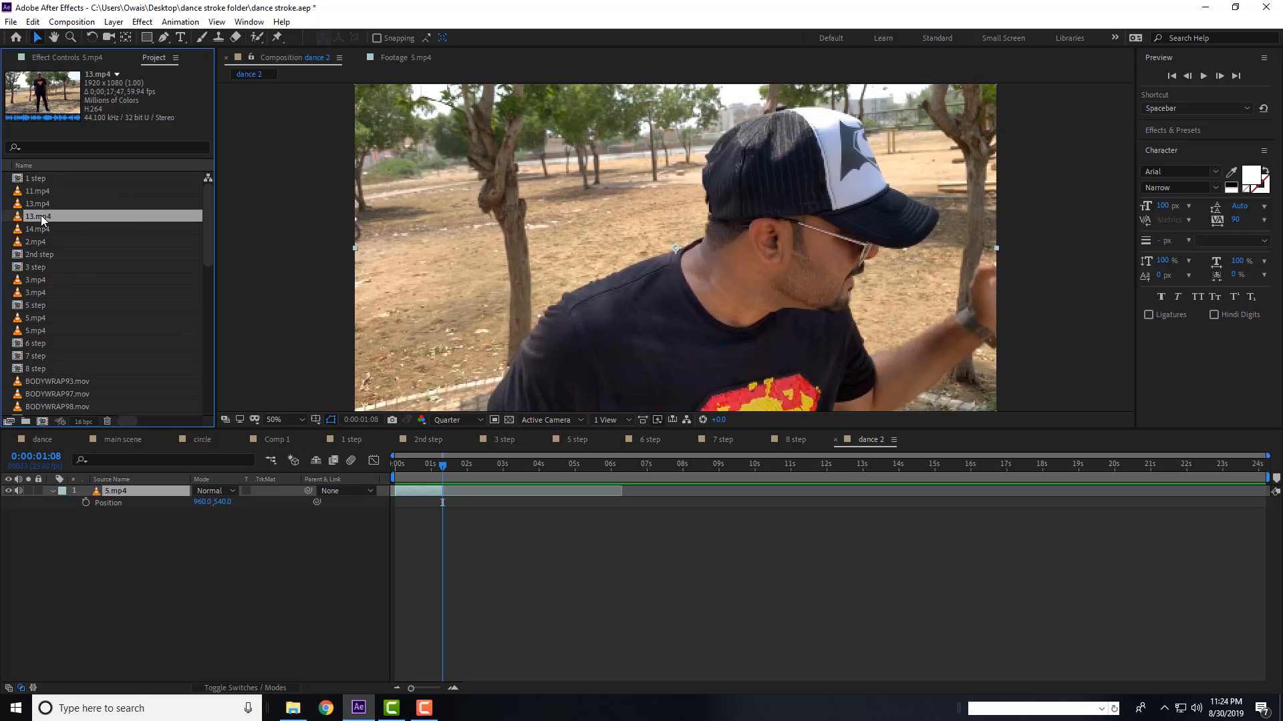
double_click(41, 216)
left_click_drag(234, 393, 320, 397)
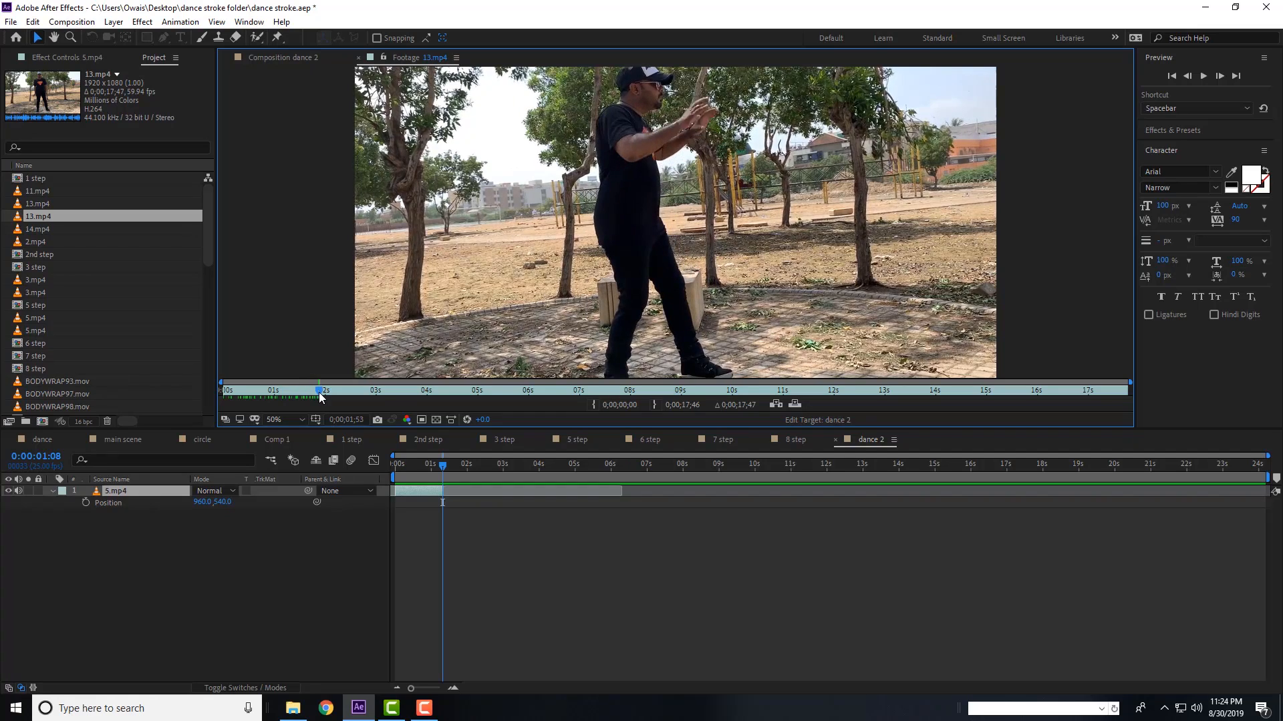
left_click(302, 58)
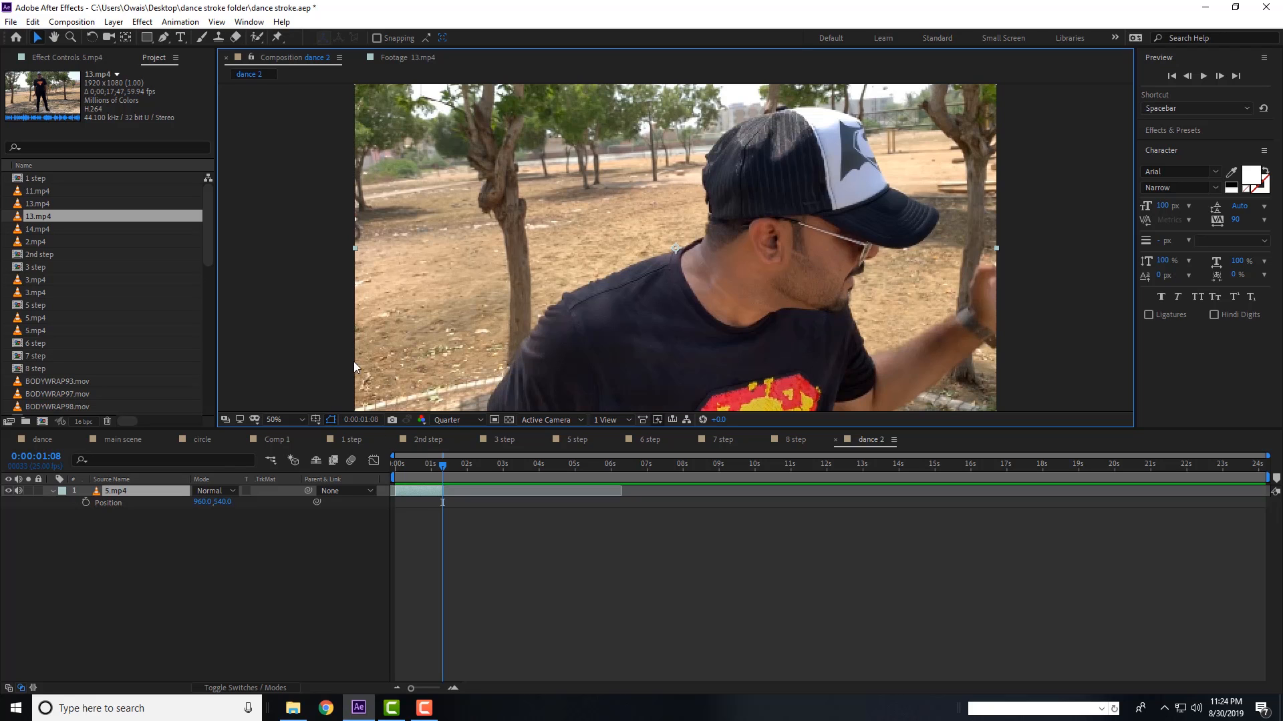
left_click(401, 58)
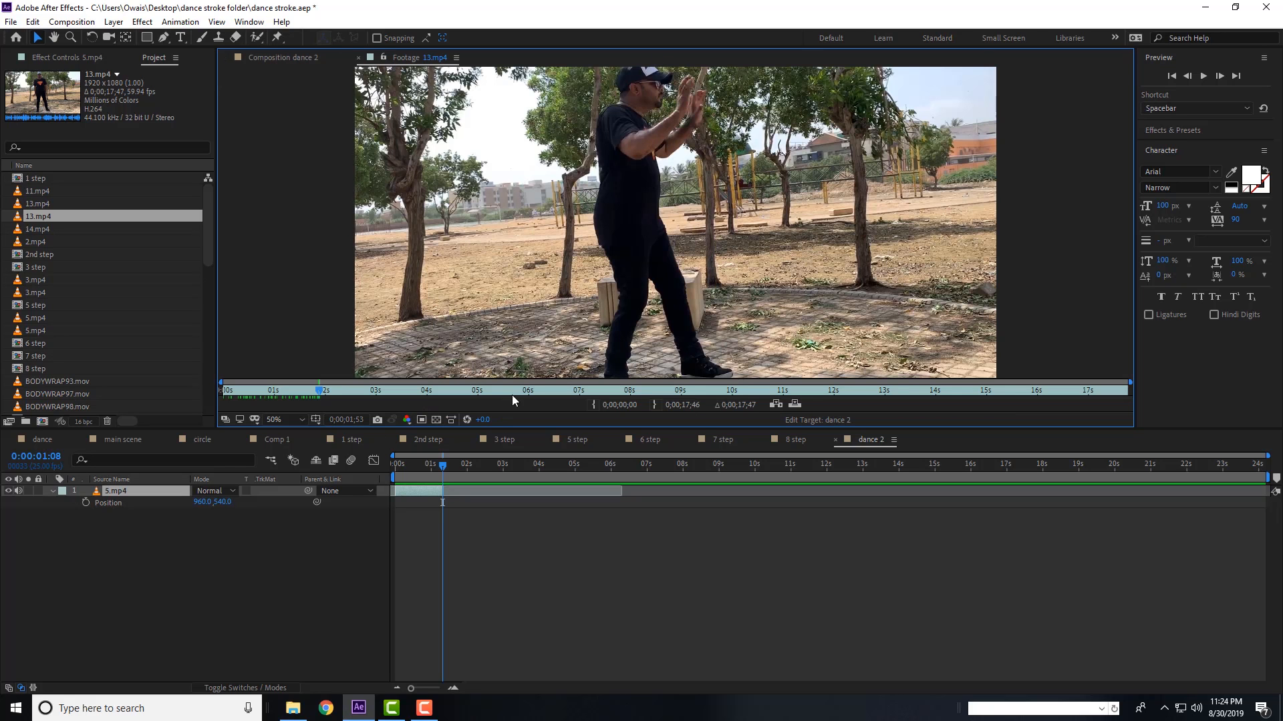
left_click(291, 57)
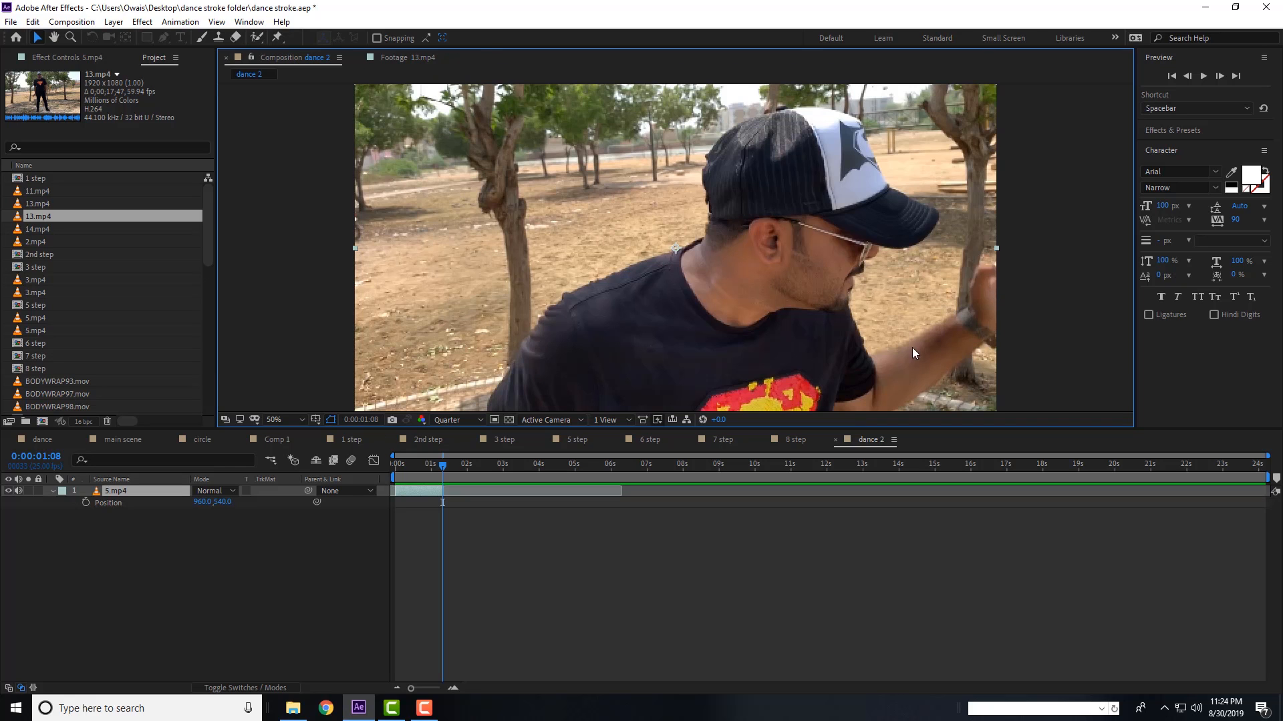
left_click(397, 59)
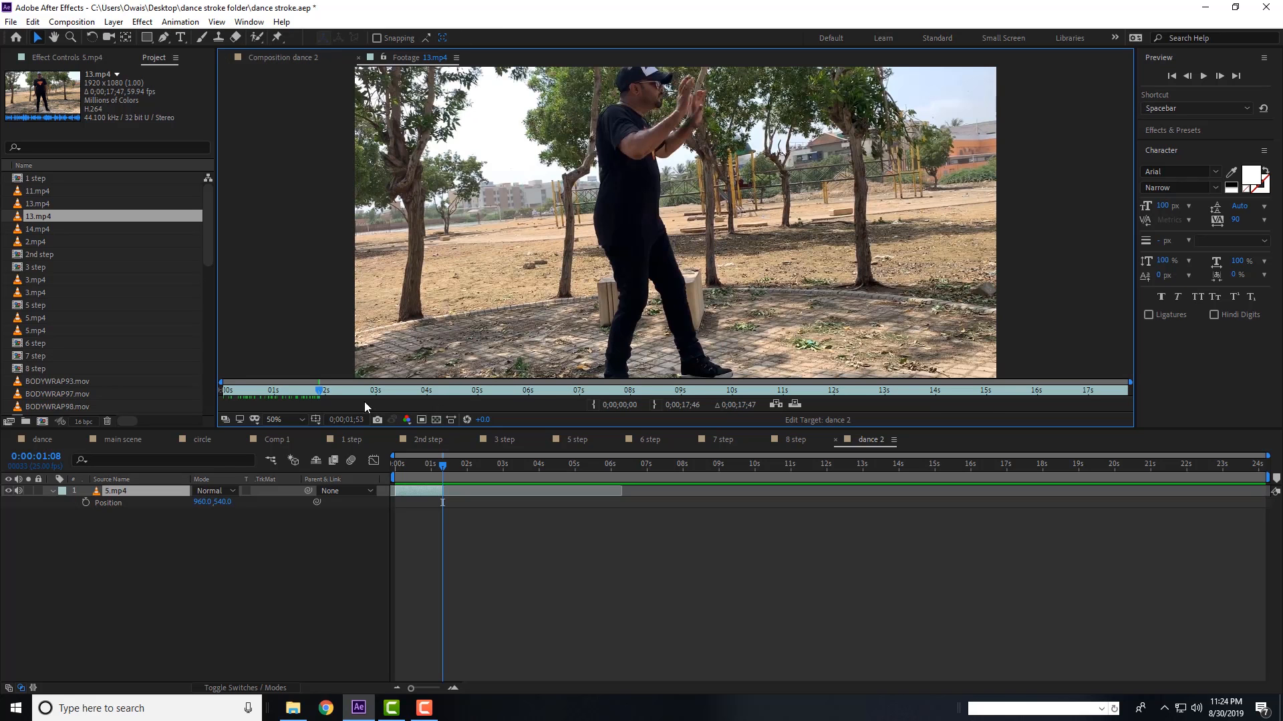
left_click_drag(320, 395, 324, 396)
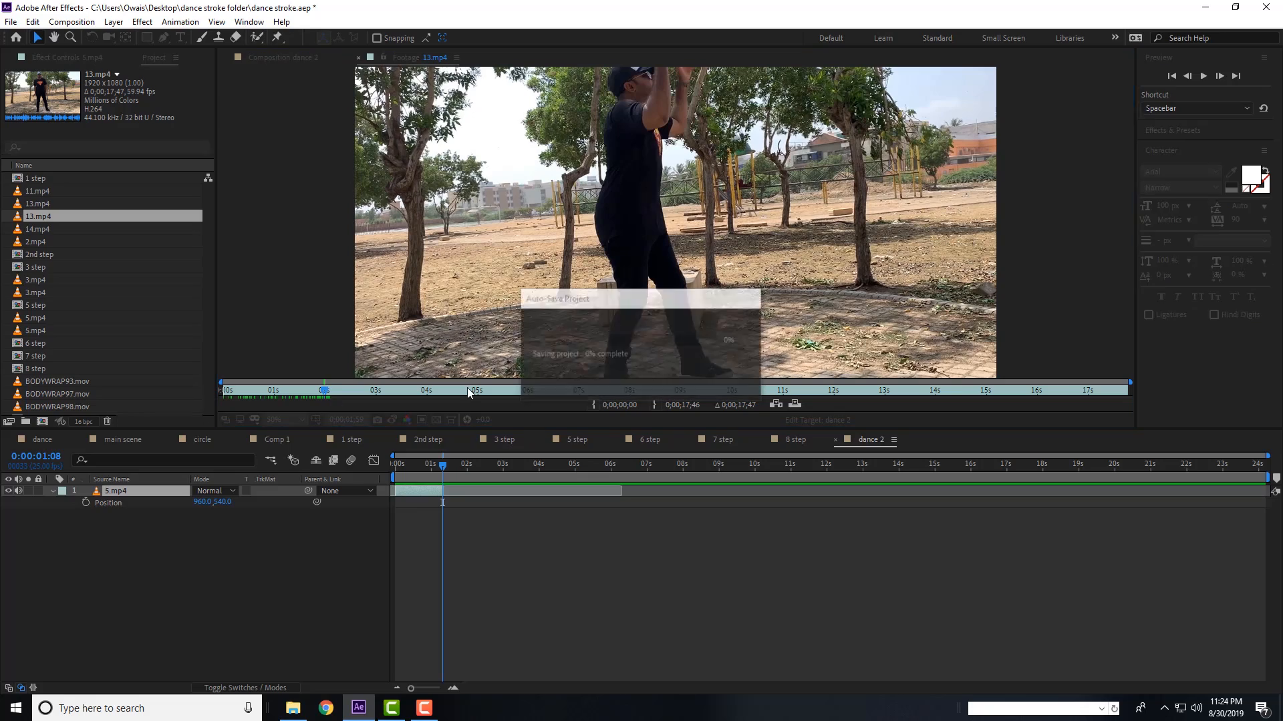
left_click(593, 404)
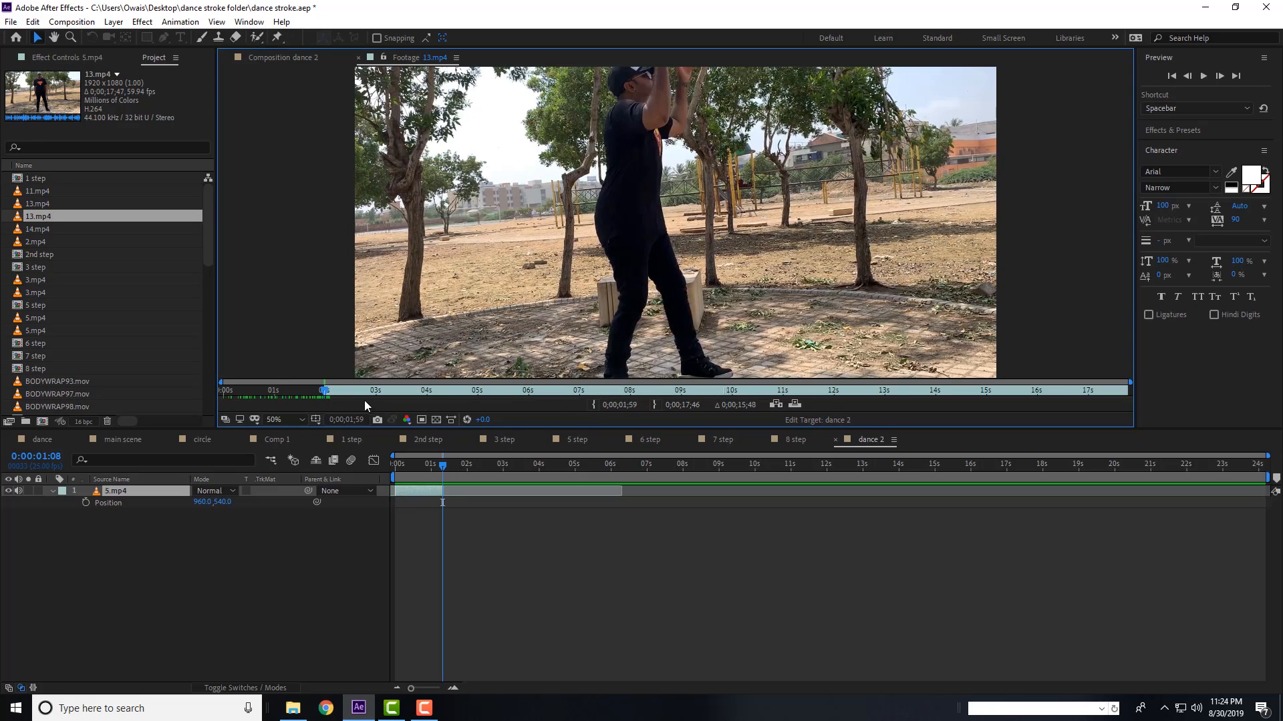
- Set the out point of 13.mp4 to 0;00;03;23 and overlay the trimmed section into dance 2
left_click_drag(351, 391, 377, 401)
left_click_drag(381, 395, 395, 394)
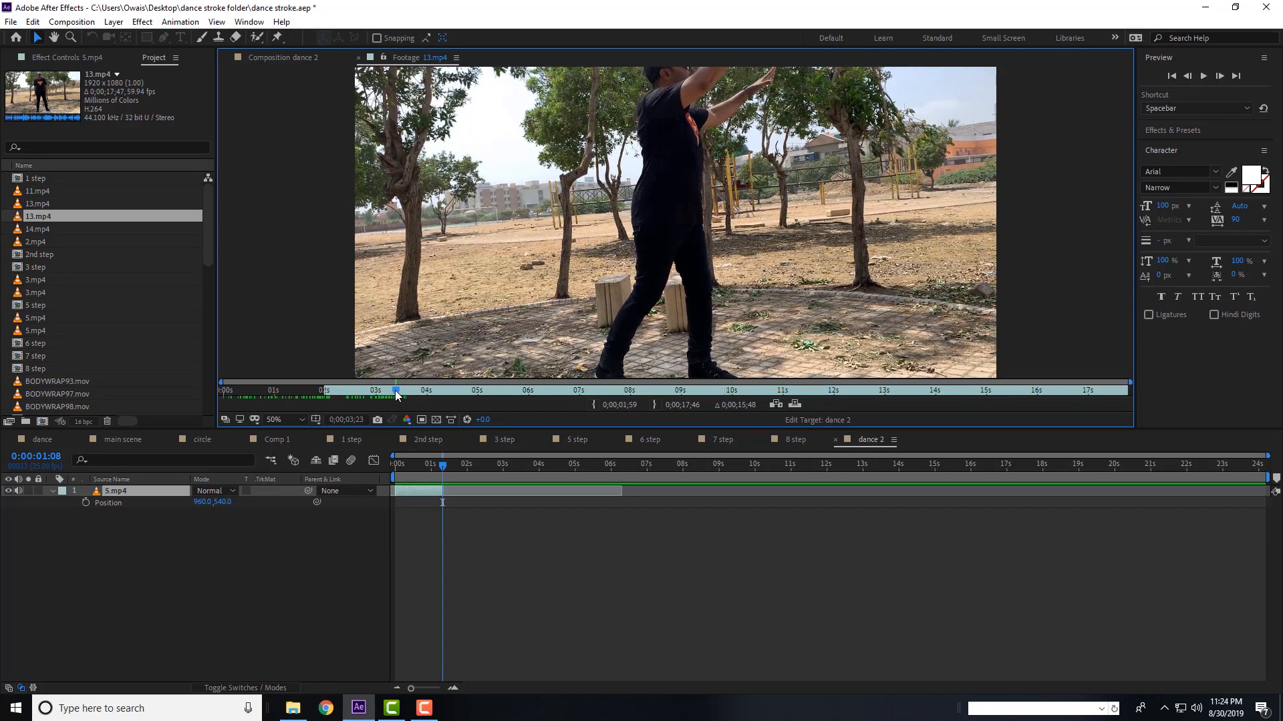
left_click(654, 405)
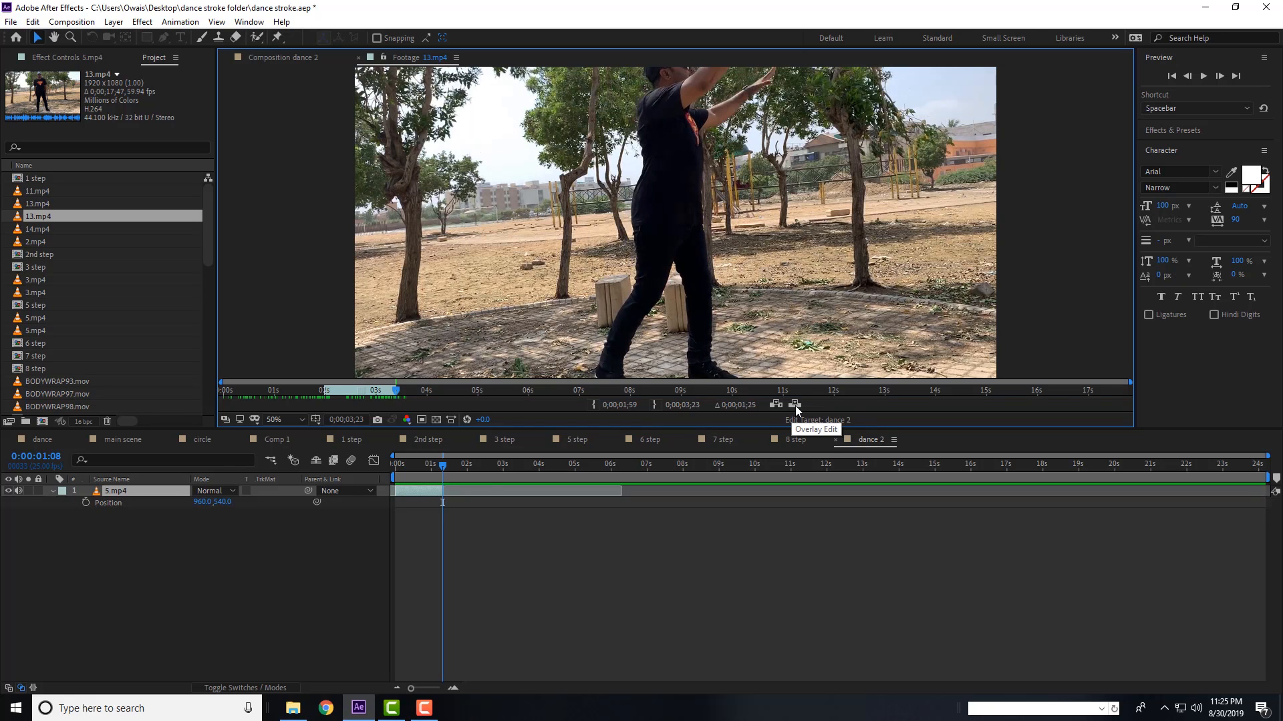
left_click(794, 404)
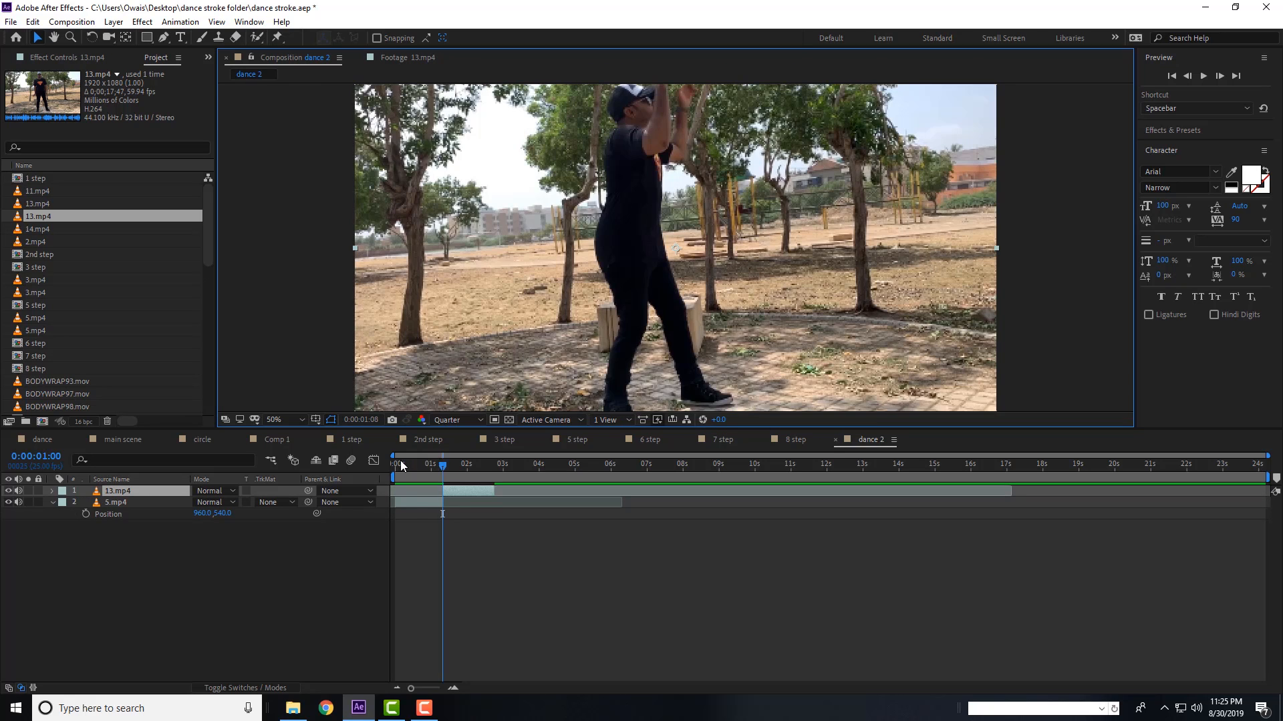
- Preview the joined clips in dance 2 from the start and compare them with the opening of the dance composition
left_click(402, 466)
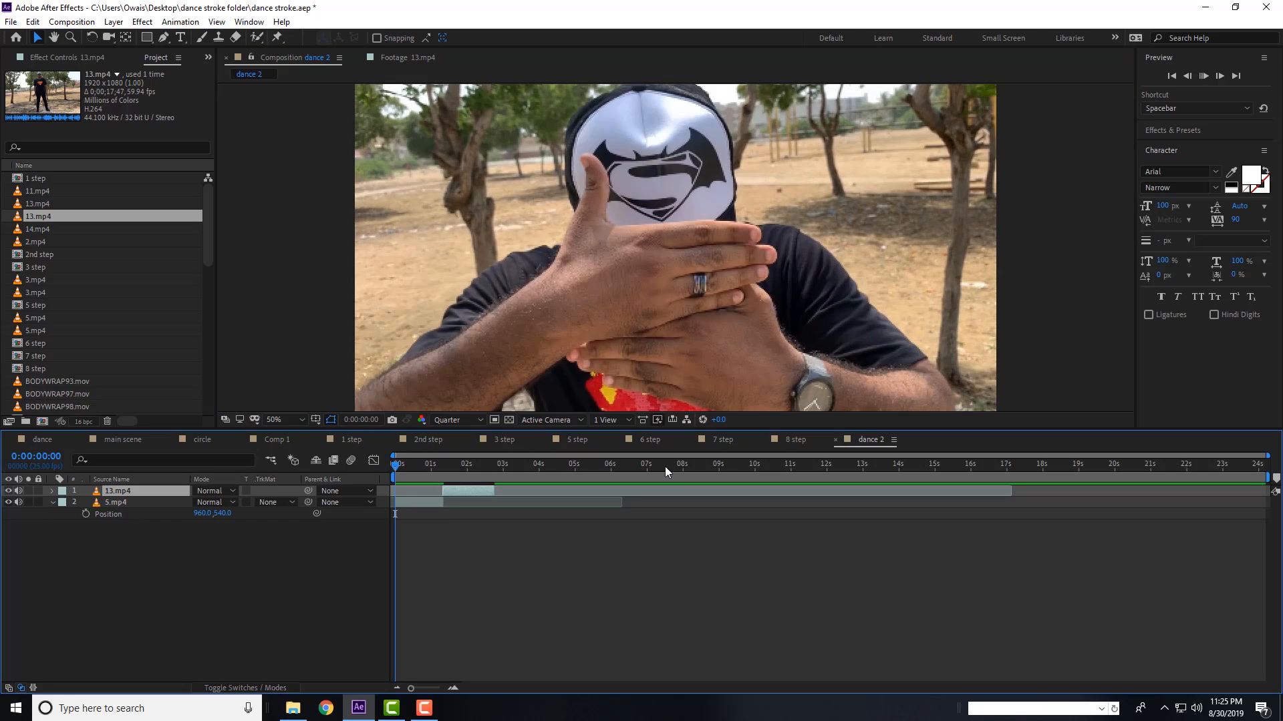
key("space")
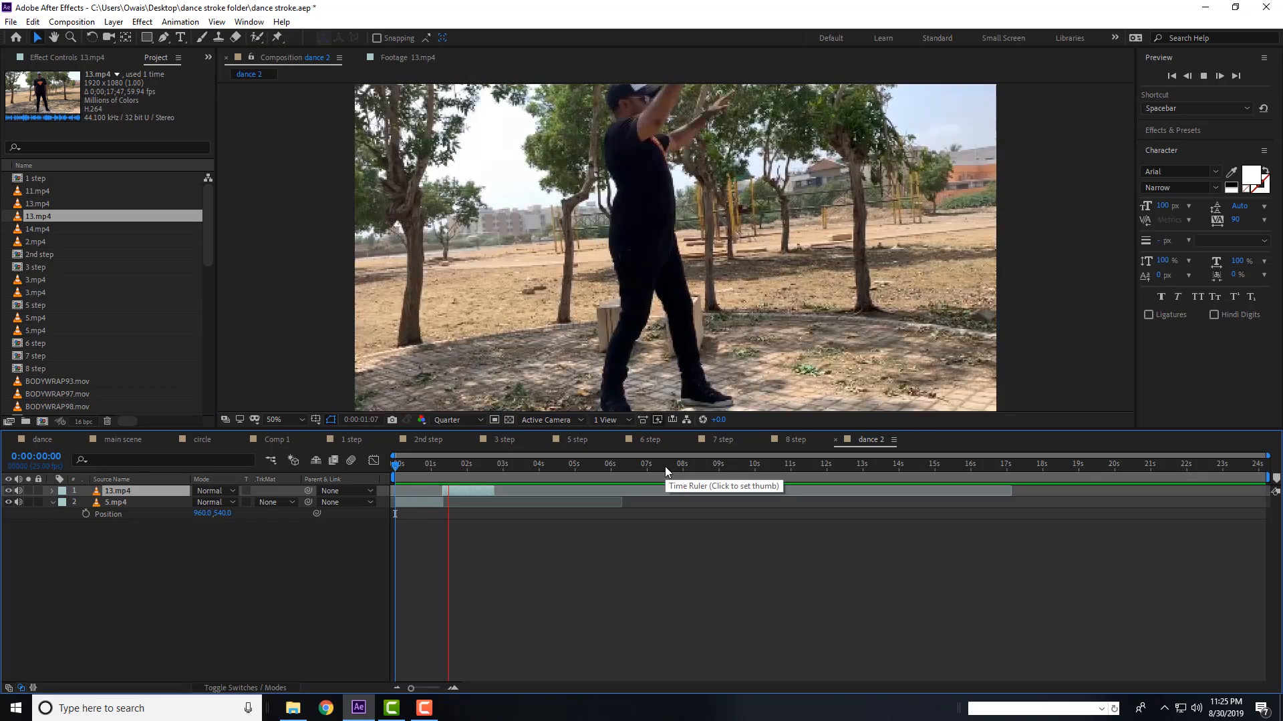
key("space")
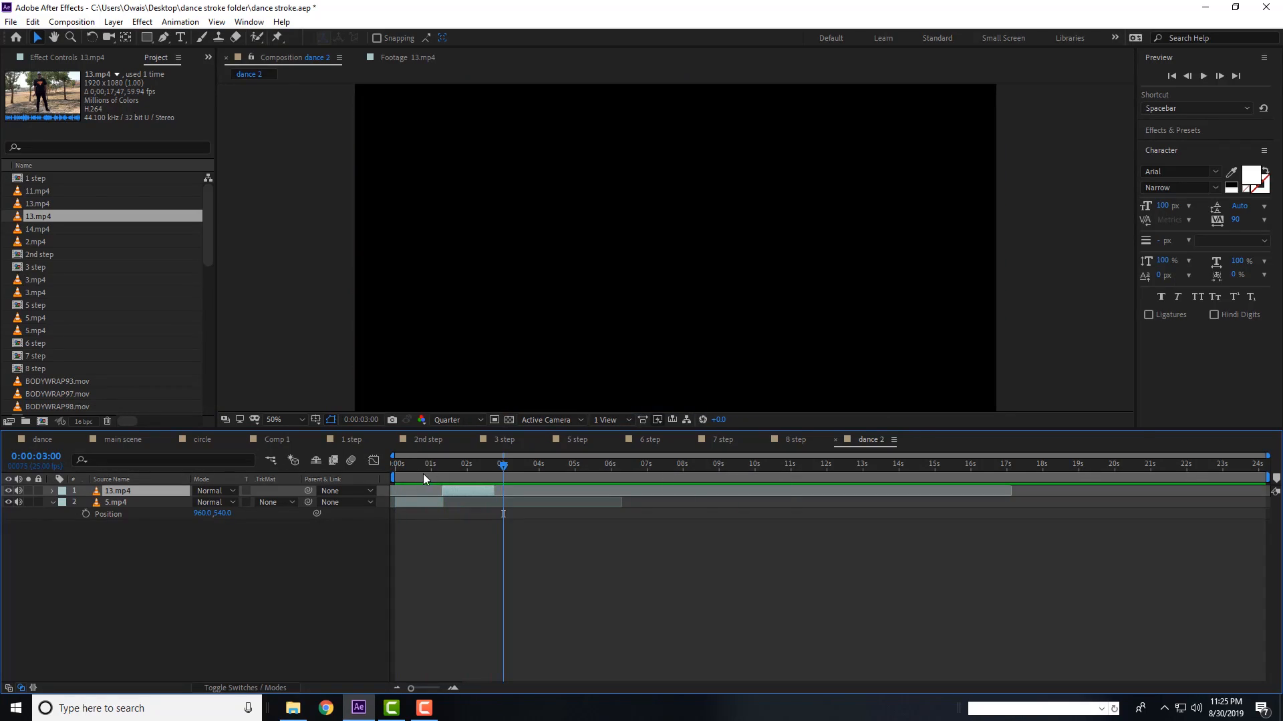
left_click_drag(398, 472, 474, 471)
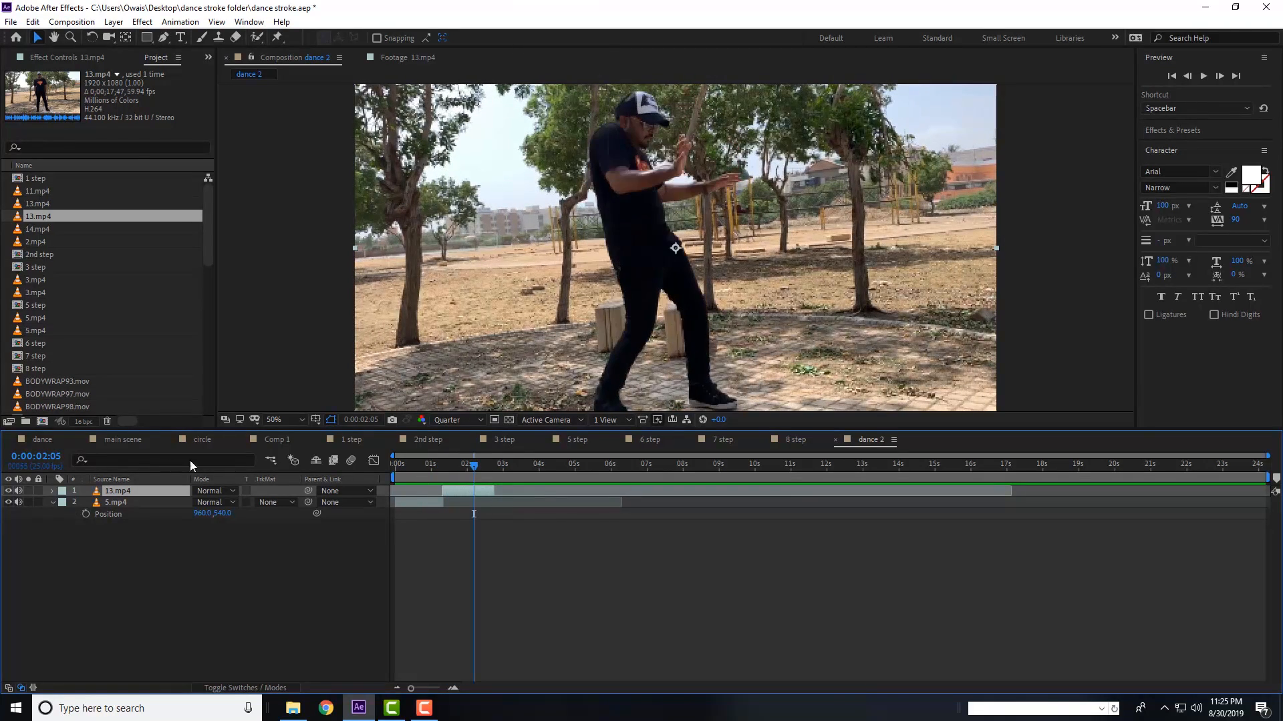
left_click(47, 443)
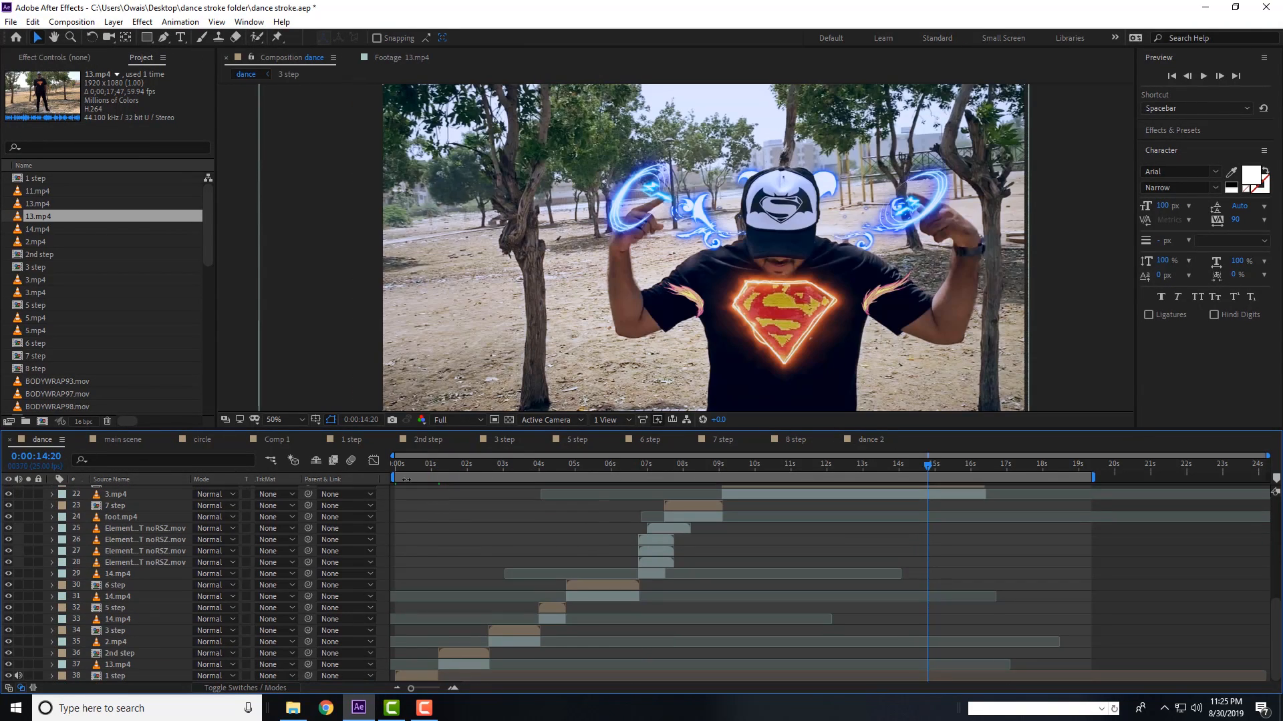
left_click_drag(416, 465, 520, 466)
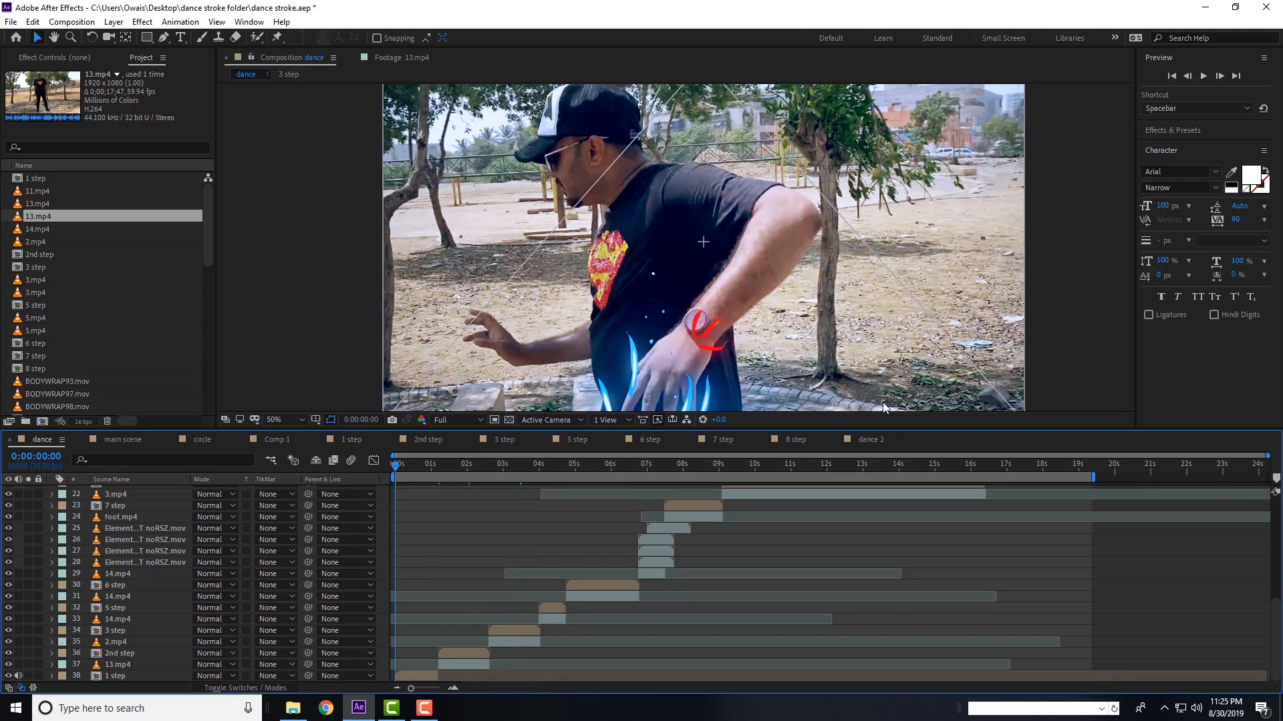
left_click(867, 441)
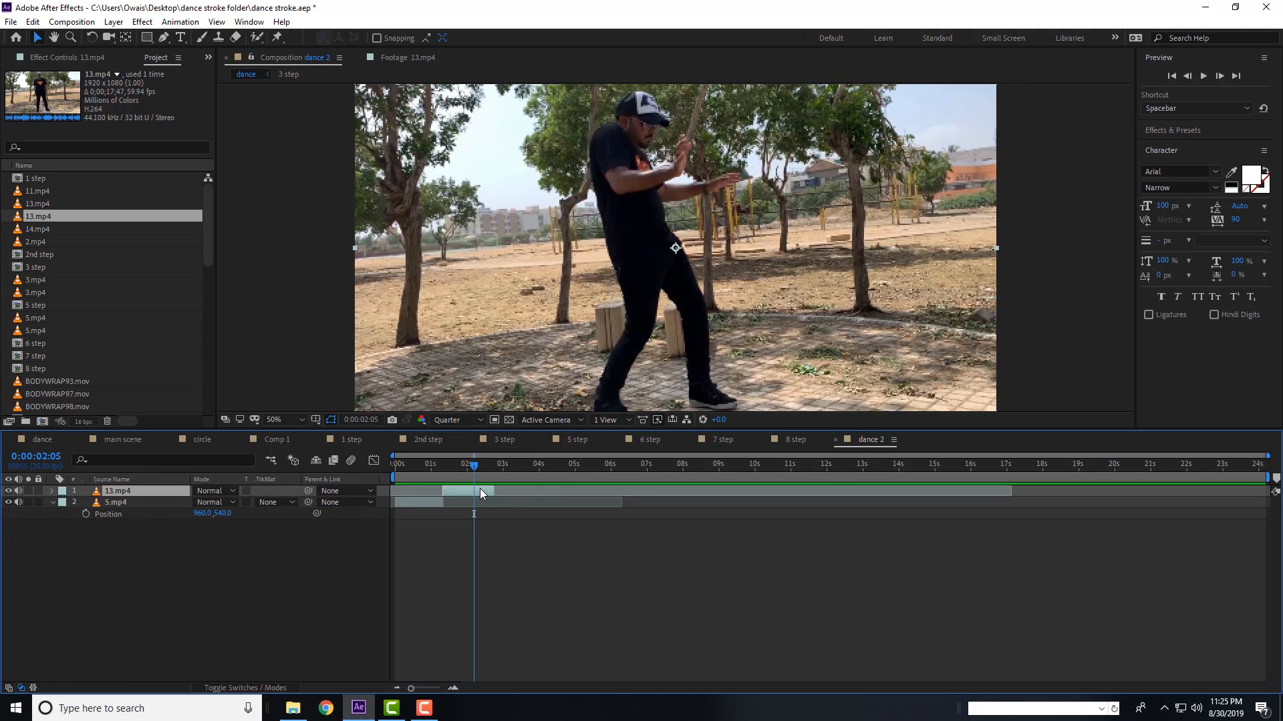
- Place the current time at the end of the 13.mp4 layer, 0:00:02:18, and import 2.mp4, opening it in the footage viewer
key("o")
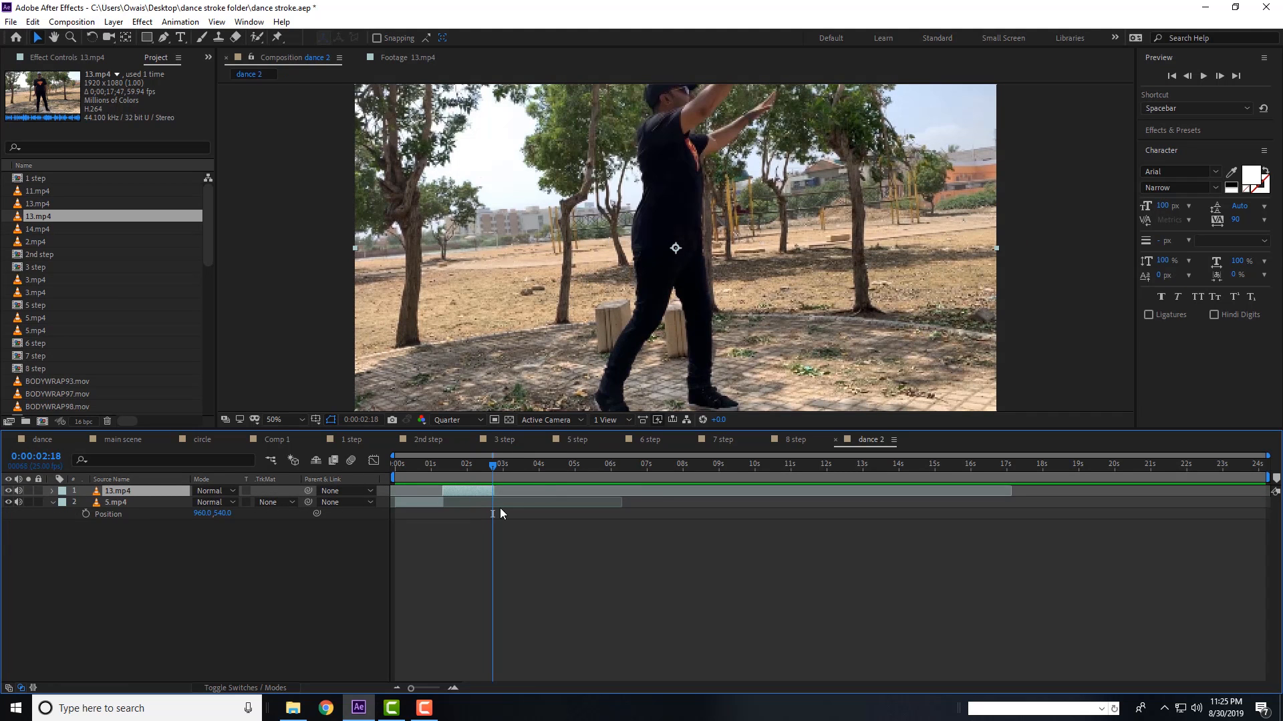
key("ctrl+i")
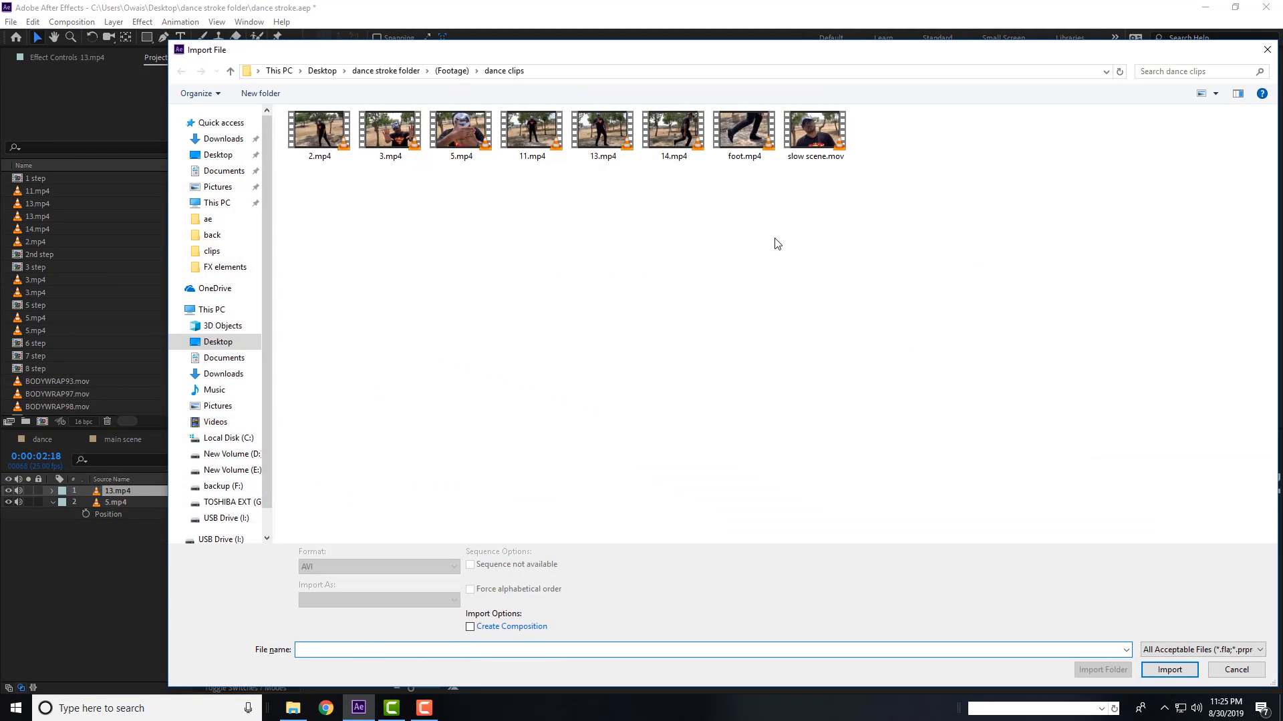
double_click(329, 138)
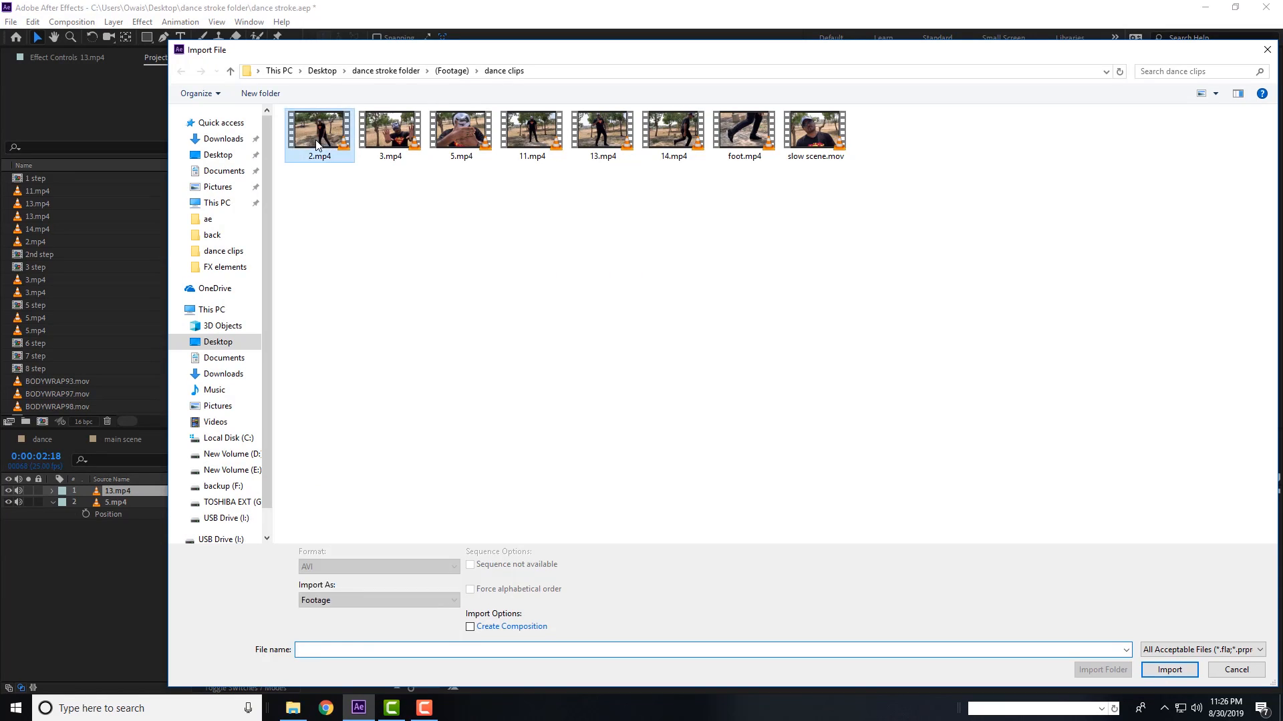
double_click(40, 255)
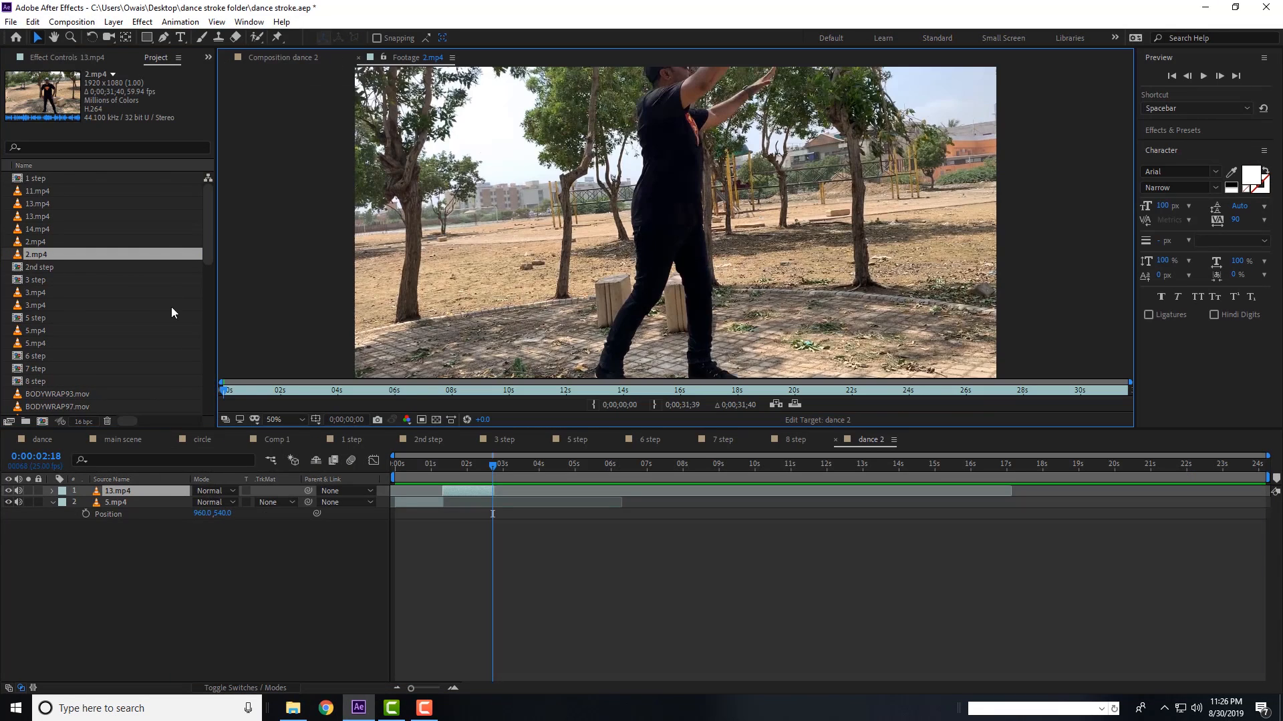
- Trim 2.mp4 to an in point of 0;00;15;50 and an out point of 0;00;17;13, and overlay the section into dance 2
left_click_drag(248, 390, 677, 394)
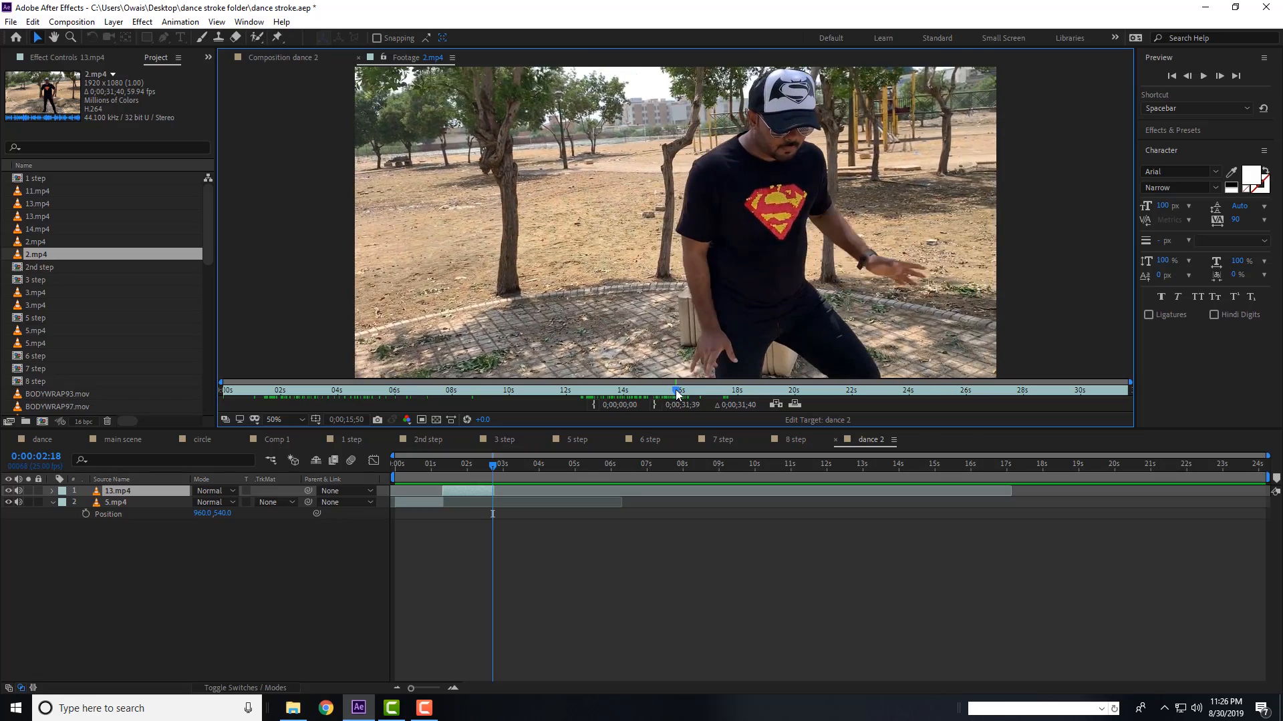
left_click(594, 405)
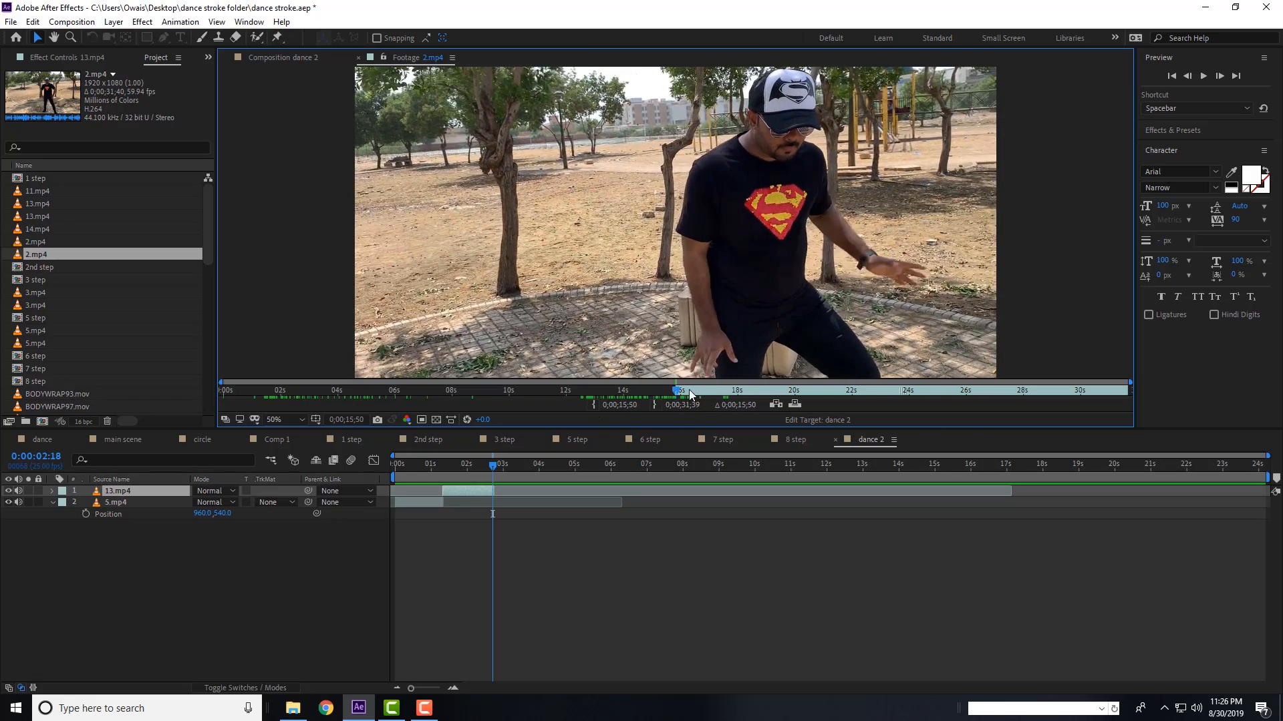
key("space")
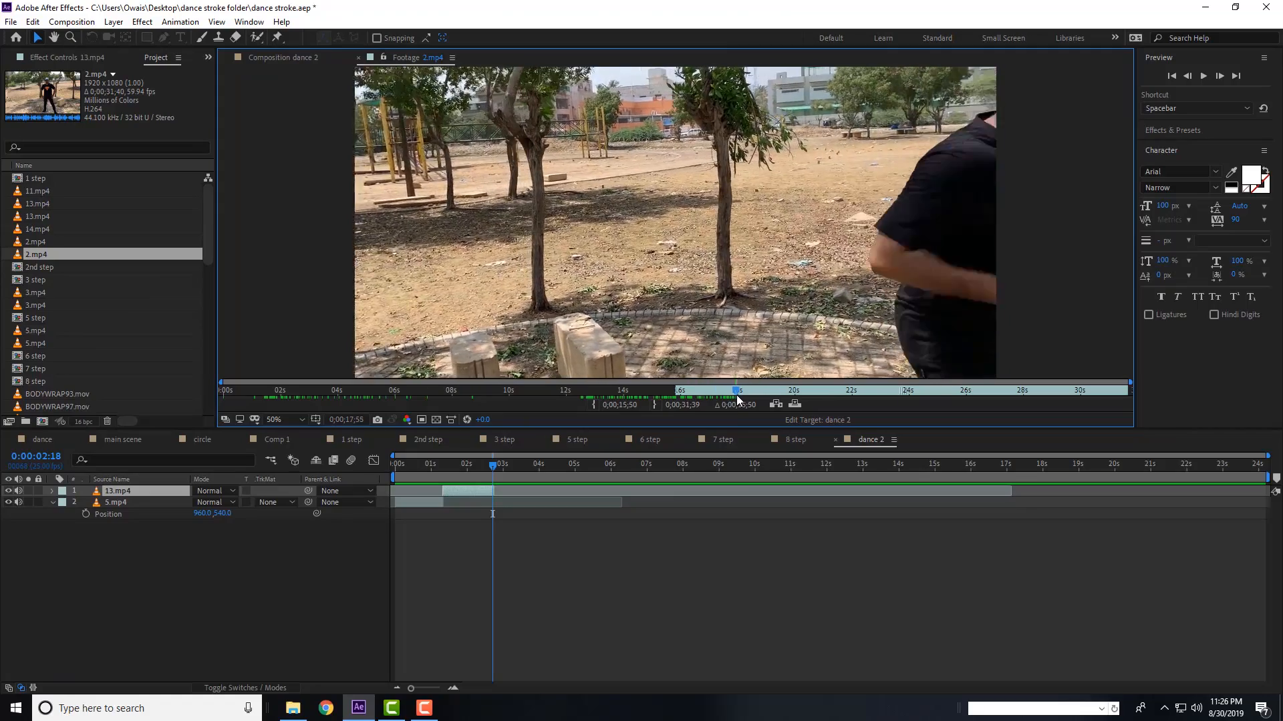
mouse_move(737, 400)
left_mouse_down()
mouse_move(698, 397)
mouse_move(716, 398)
left_mouse_up()
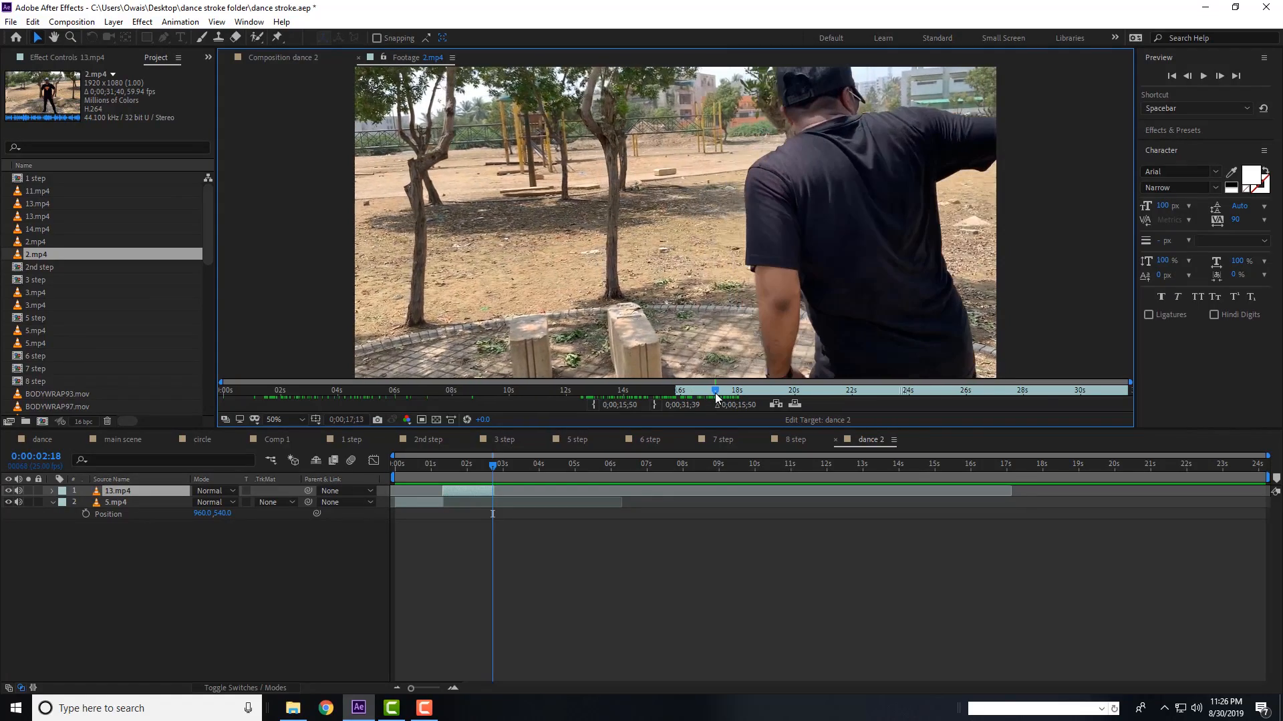
left_click(657, 405)
left_click(794, 404)
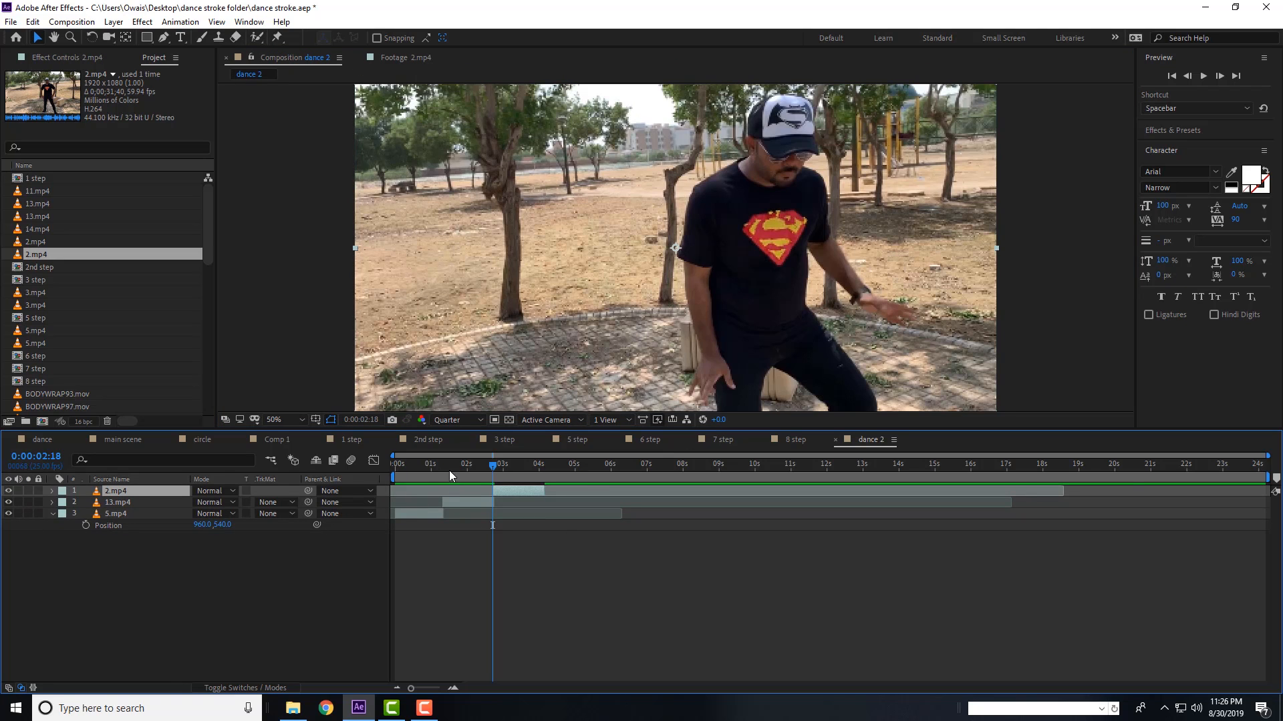
- Play dance 2 from the start to check how the 2.mp4 section follows the 13.mp4 section
key("Home")
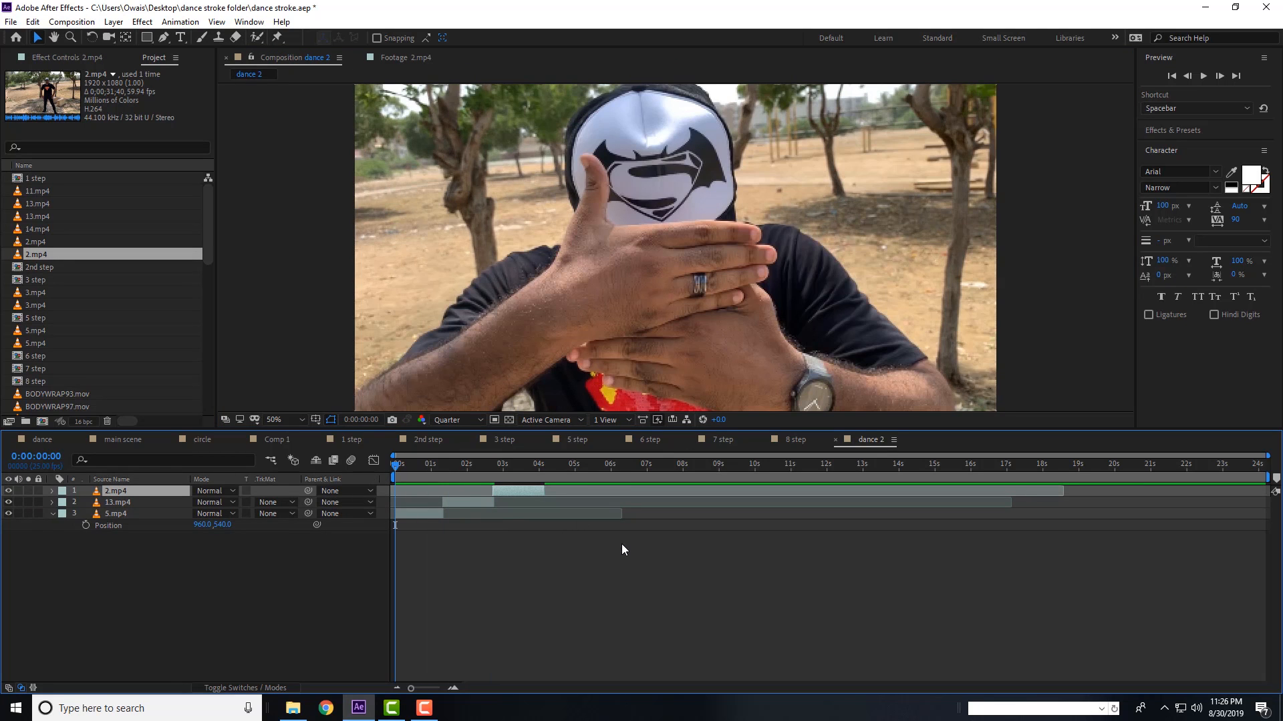
key("space")
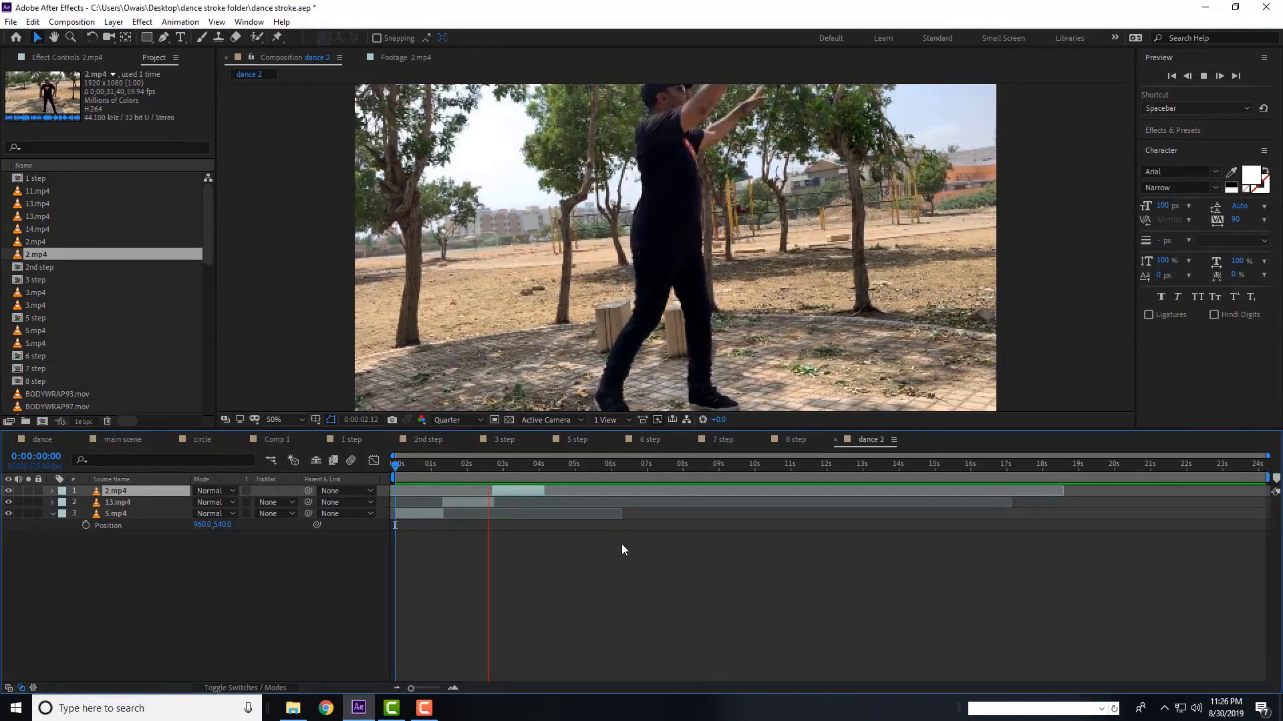
key("space")
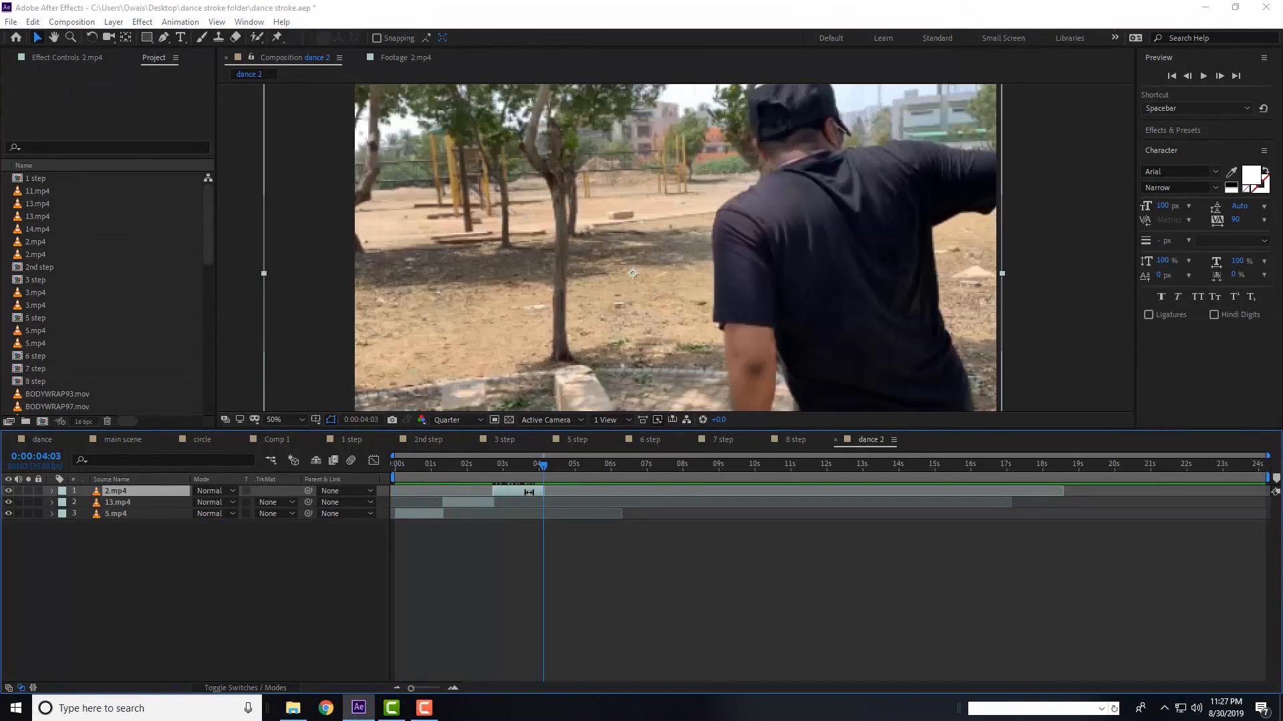
- With the current time at the end of the 2.mp4 layer, 0:00:04:03, import 14.mp4 and open it in the footage viewer
key("ctrl+i")
double_click(672, 144)
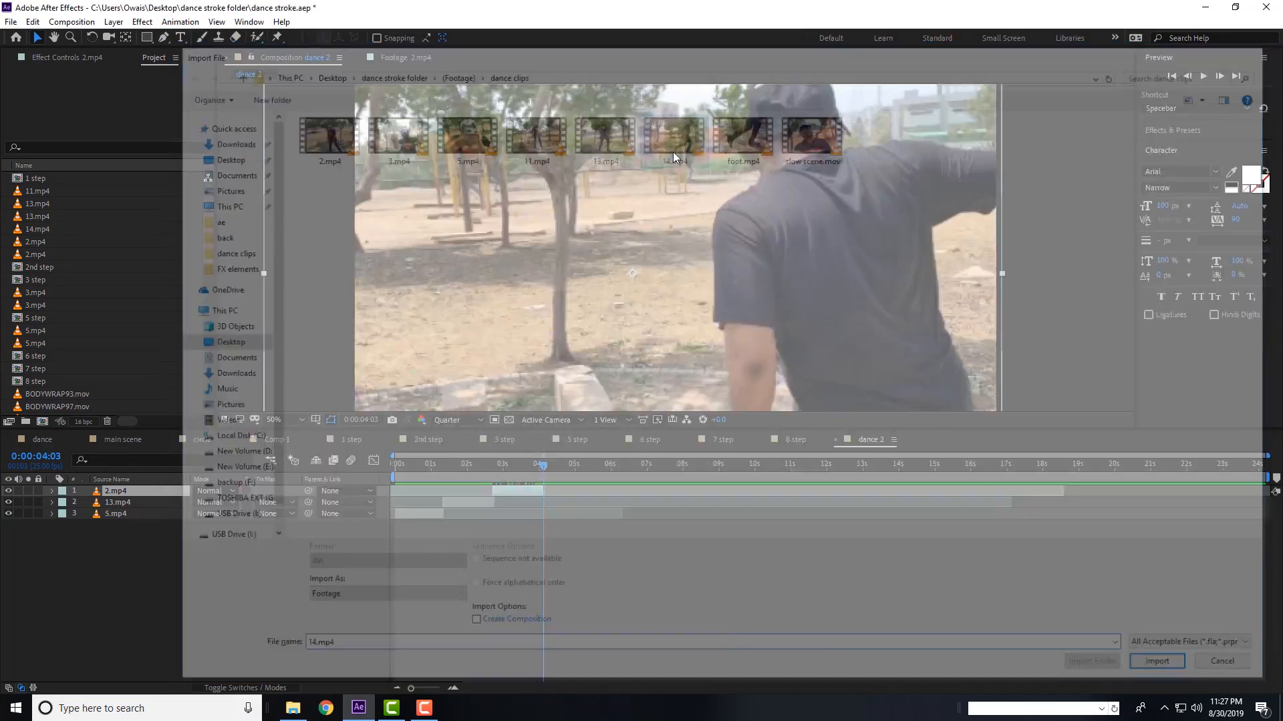
double_click(49, 242)
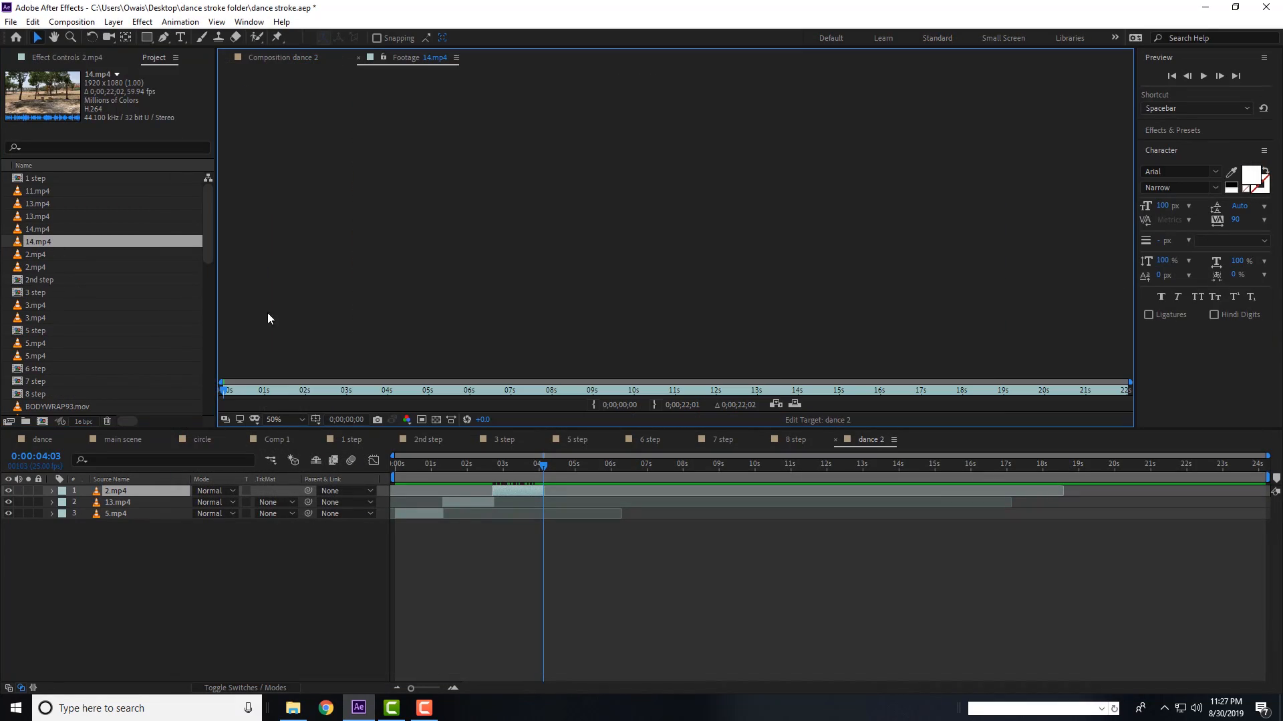
- Look through 14.mp4 for the matching move and set its in point to 0;00;07;19, just before the dancer enters
left_click_drag(251, 390, 671, 392)
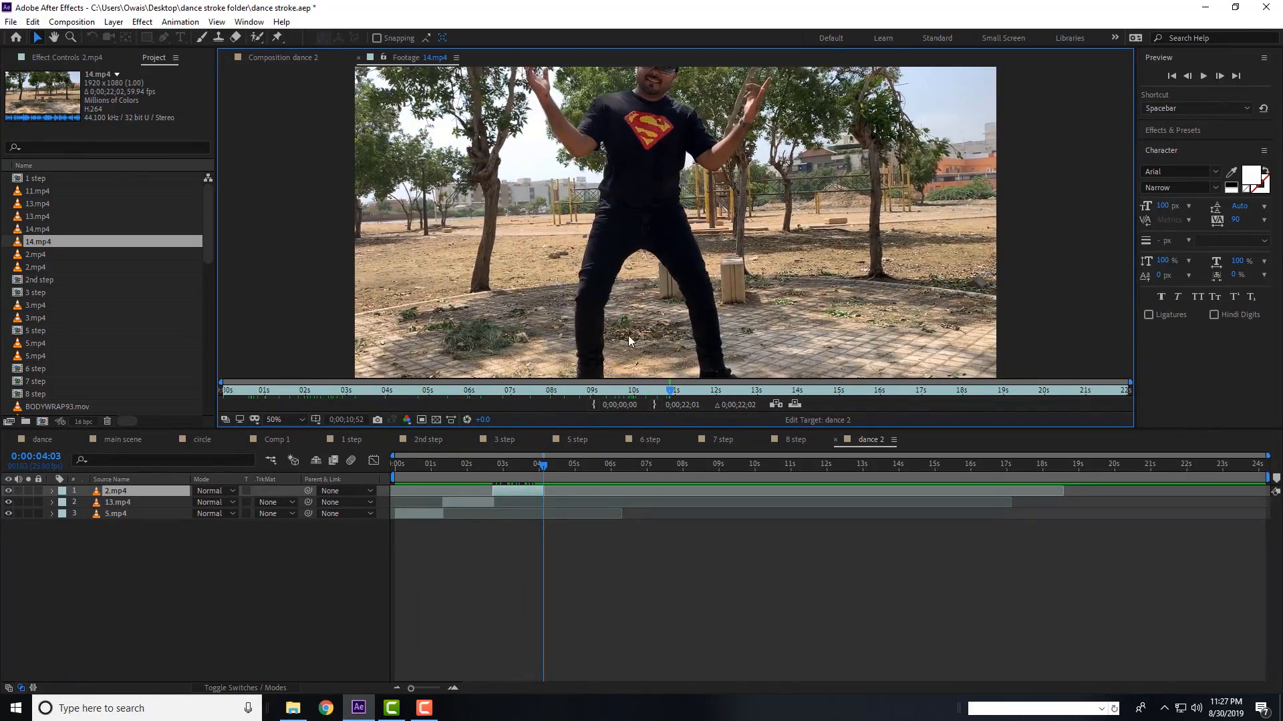
scroll(626, 283, "down", 2)
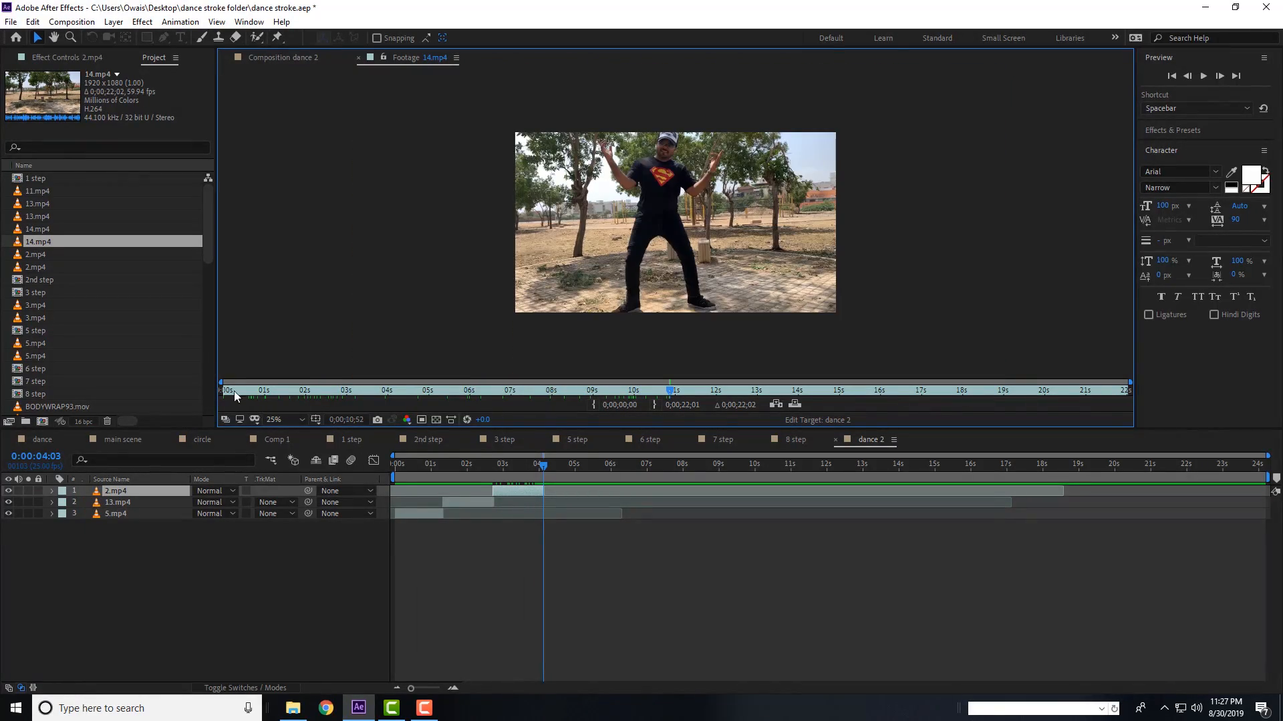
left_click_drag(234, 391, 558, 399)
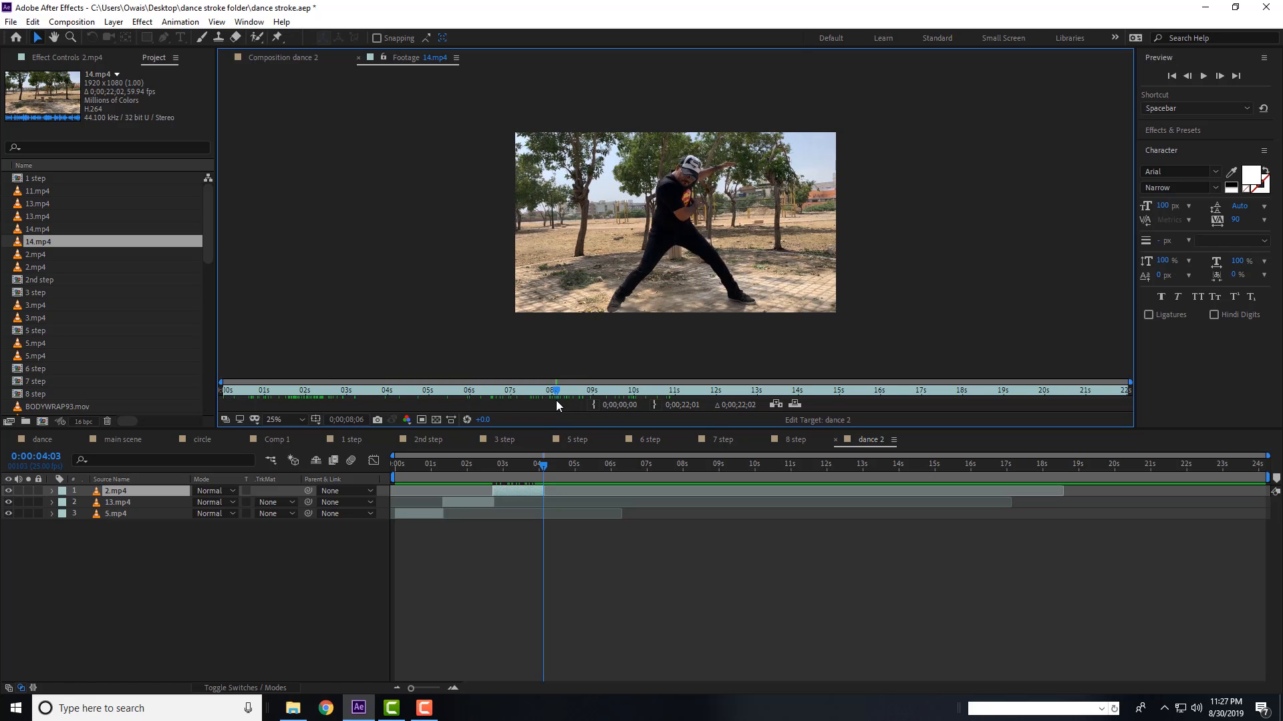
left_click_drag(568, 401, 525, 393)
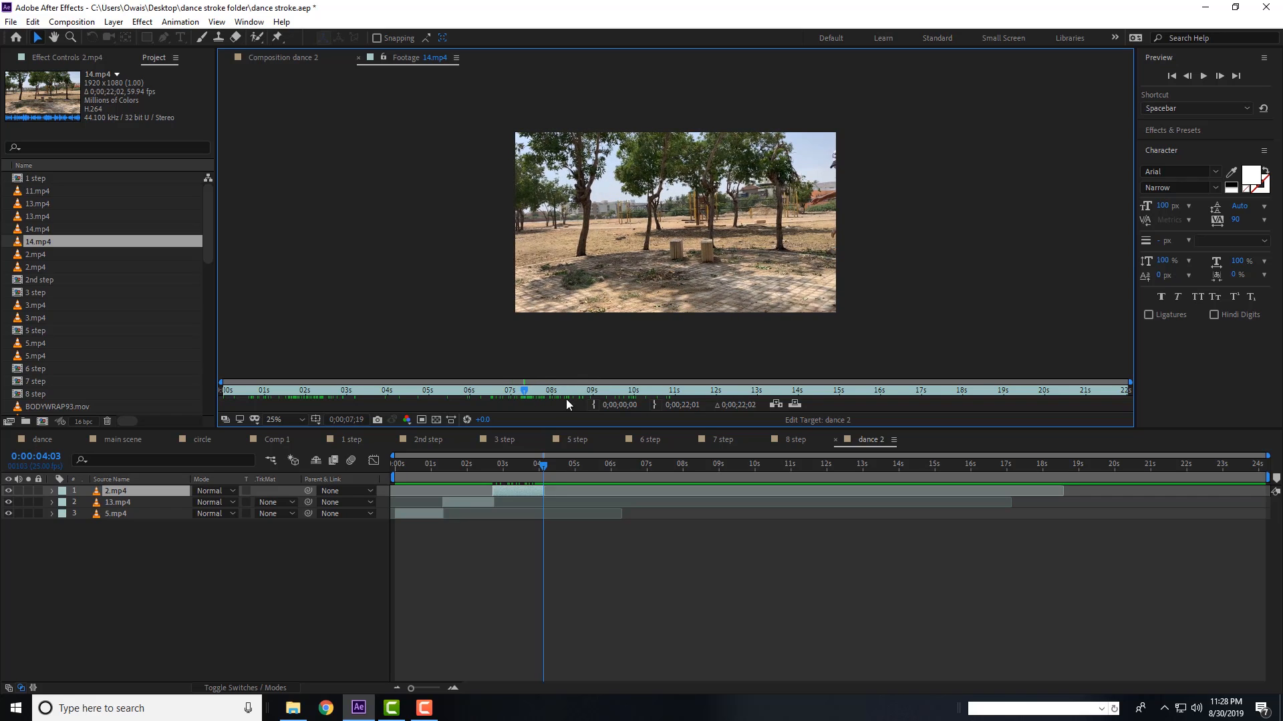
left_click(591, 404)
- Set the out point of 14.mp4 to 0;00;08;47 and overlay the trimmed section into dance 2
left_click_drag(531, 394, 587, 394)
left_click(656, 405)
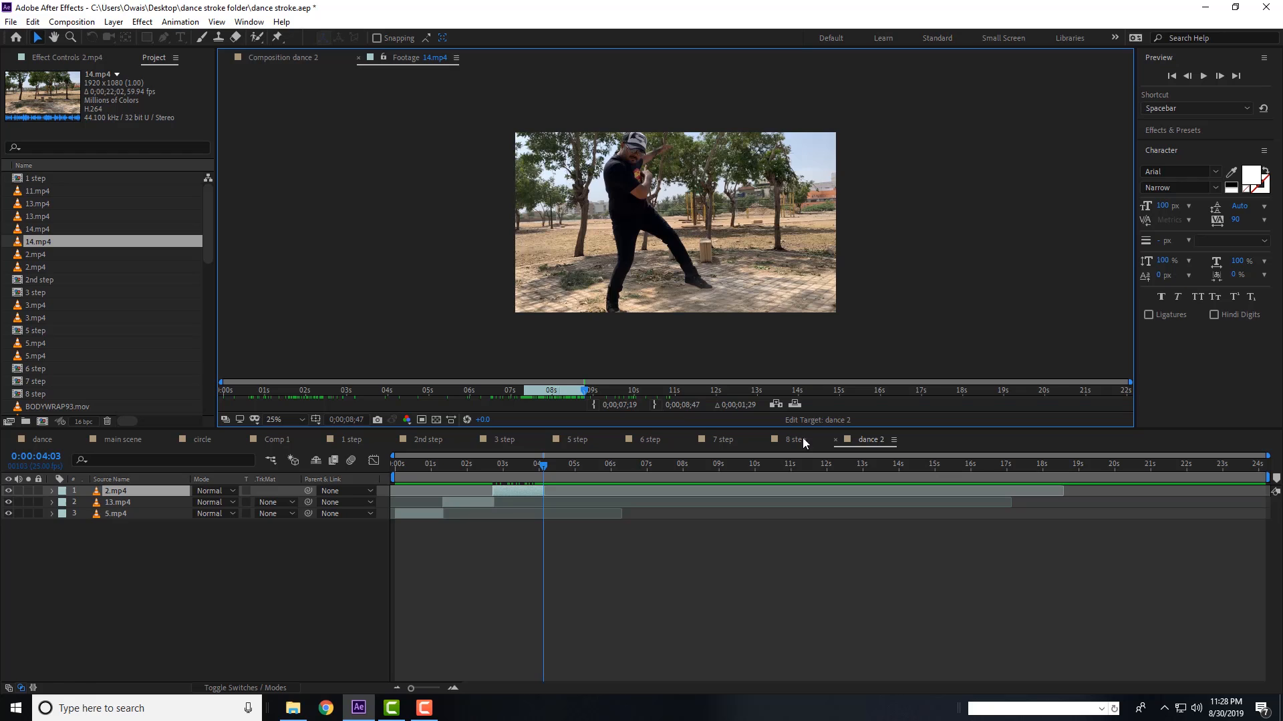
left_click(794, 404)
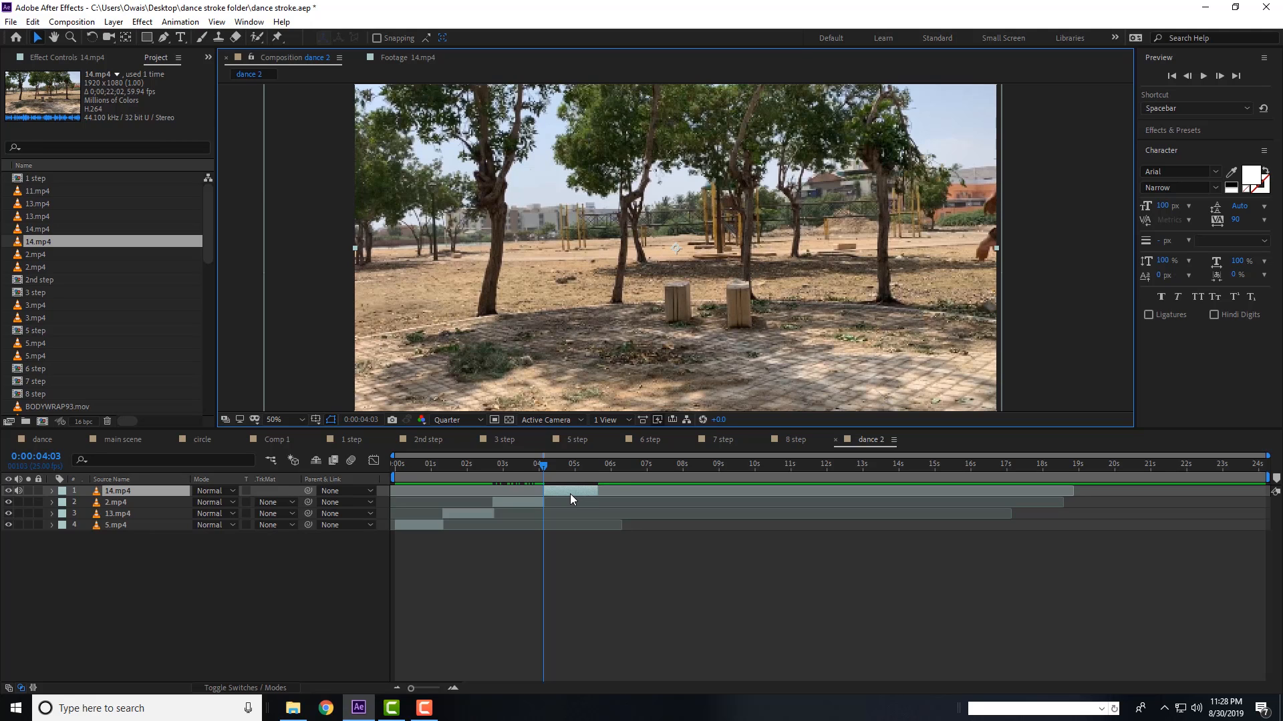
- Check the 14.mp4 section in the dance 2 timeline and duplicate the 14.mp4 layer
left_click_drag(547, 466, 581, 465)
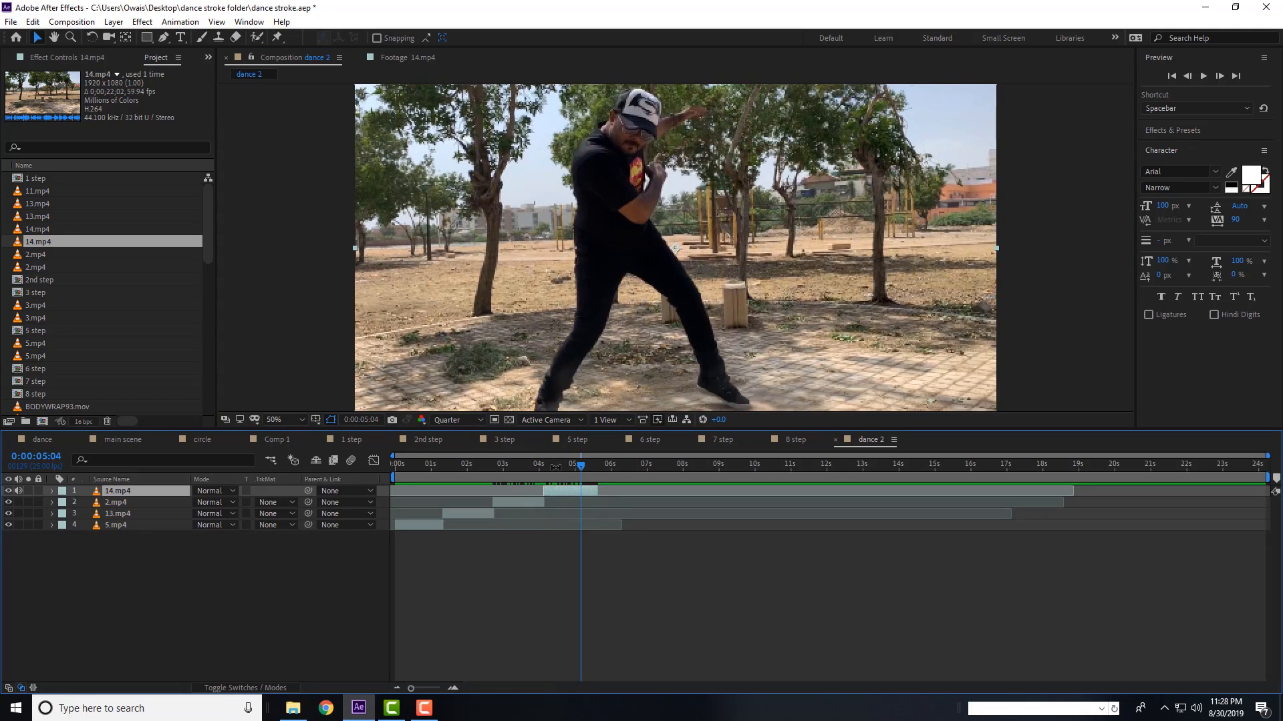
left_click(552, 467)
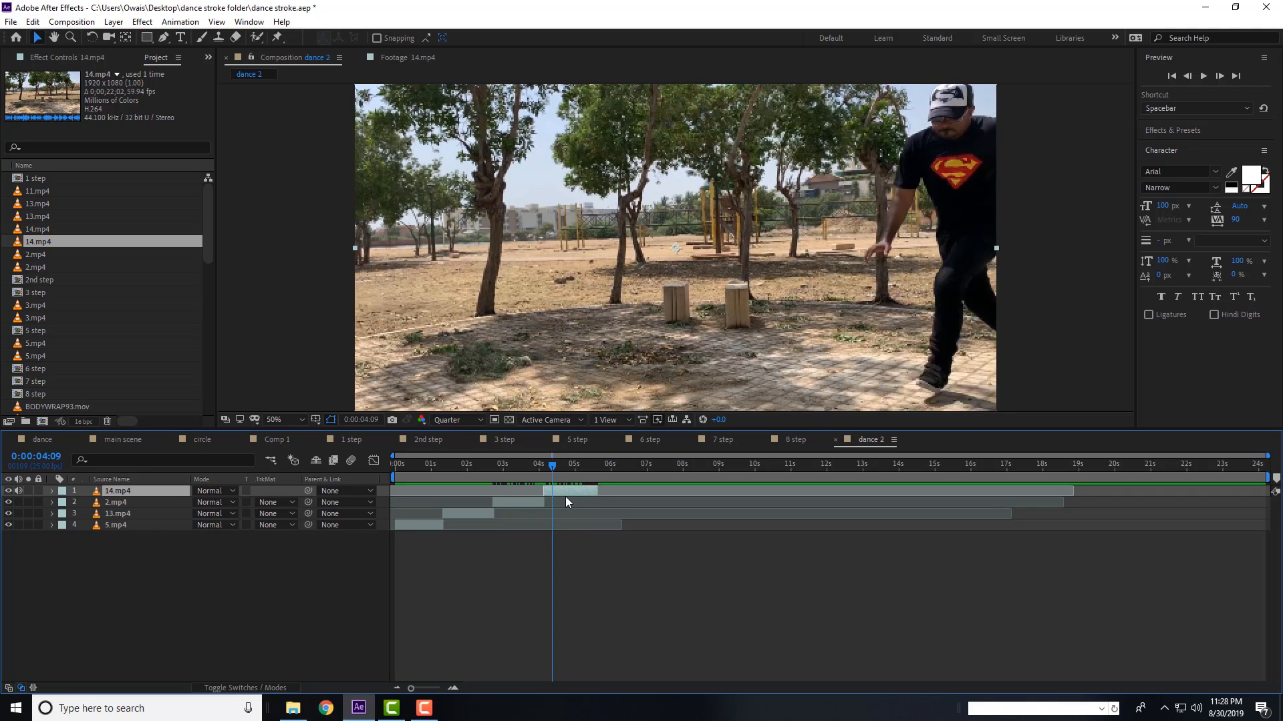
key("ctrl+d")
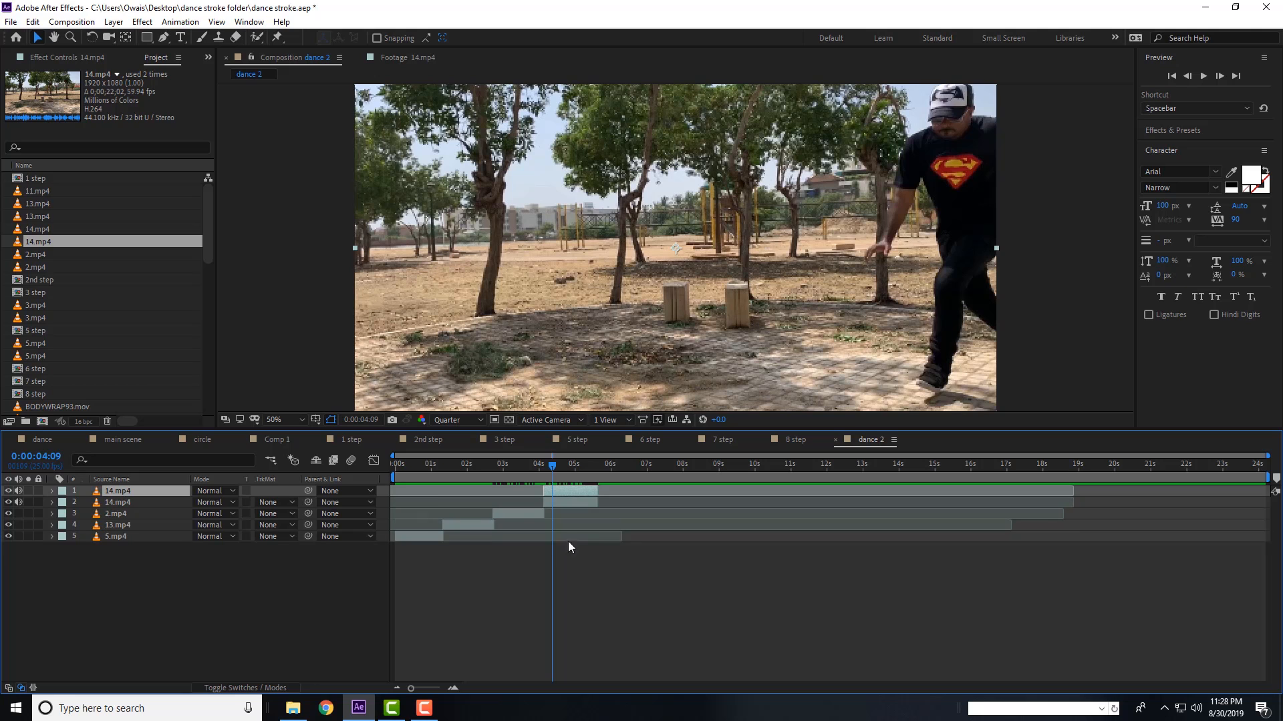
- Open the duplicated 14.mp4 layer in the layer viewer and set its in point to 0;00;13;59
double_click(562, 492)
left_click_drag(542, 388, 796, 388)
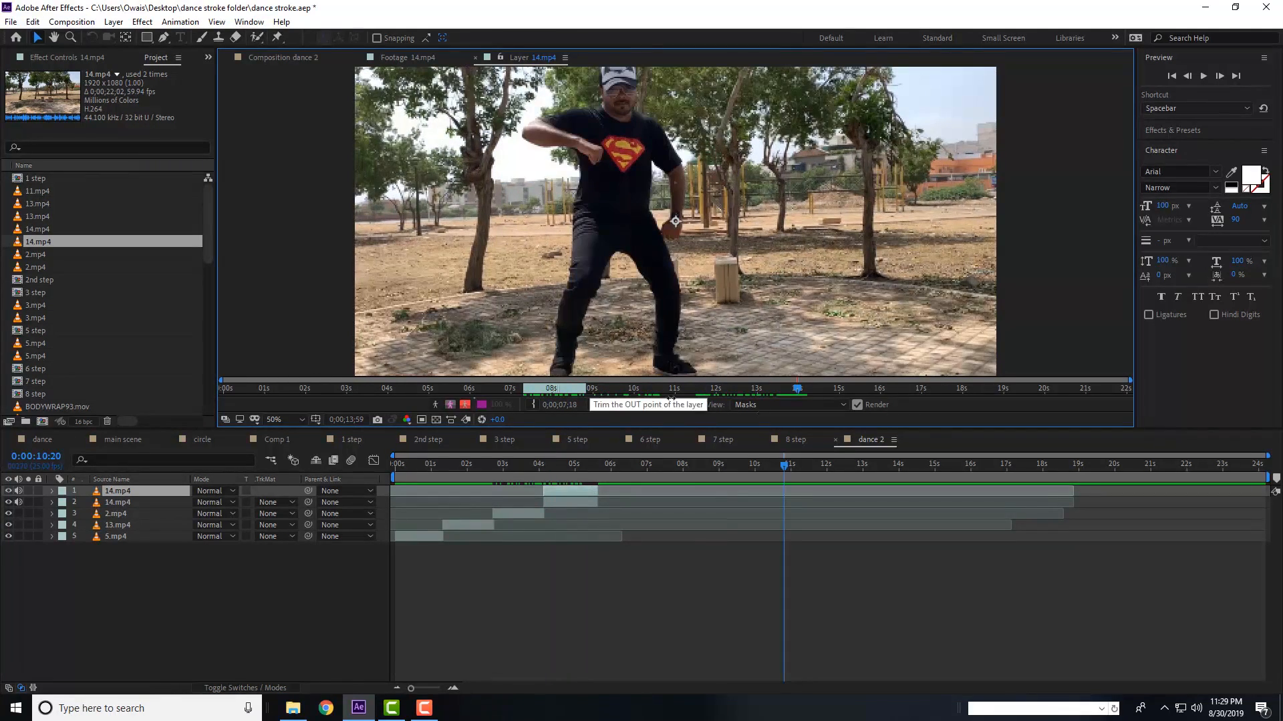
left_click(533, 405)
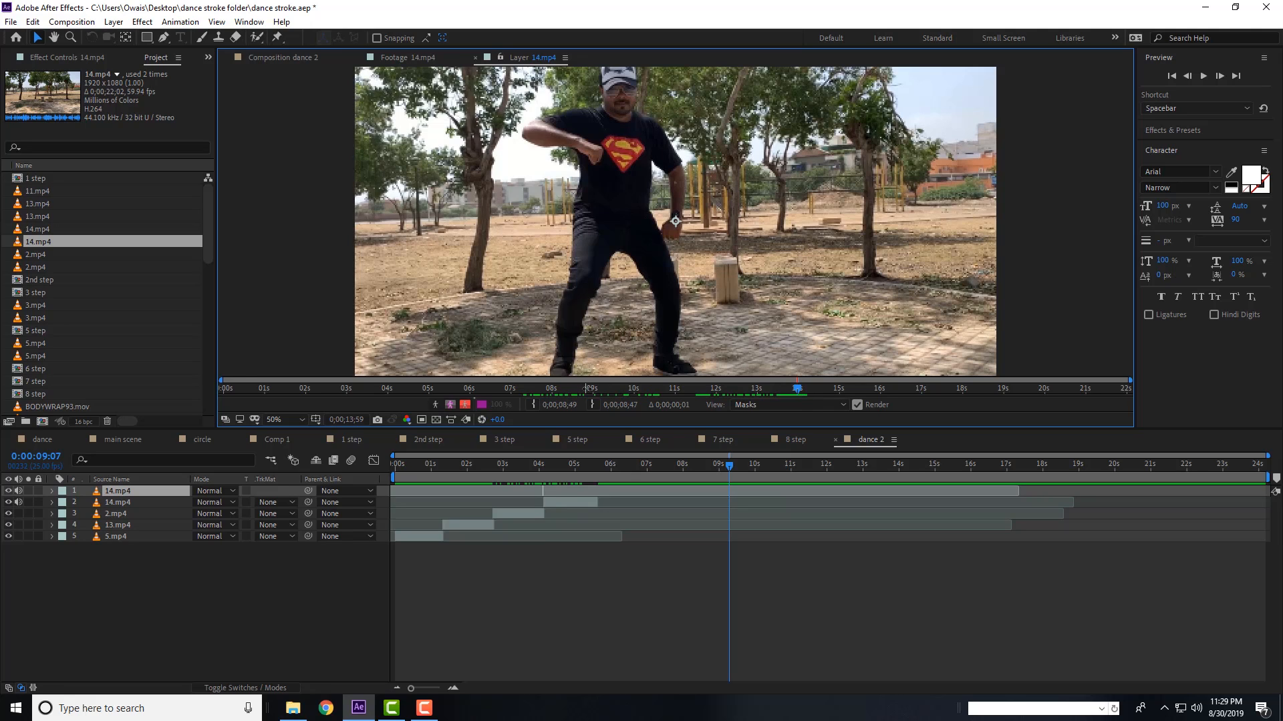
left_click_drag(587, 387, 523, 392)
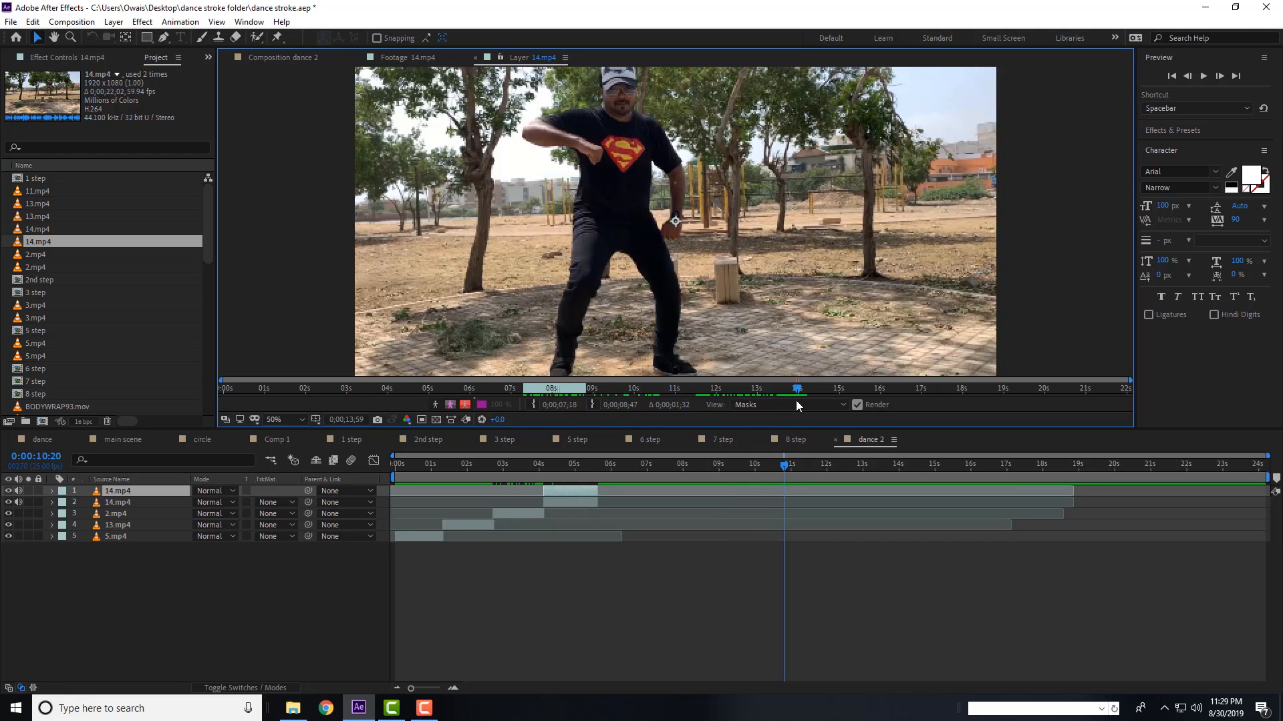
left_click(592, 405)
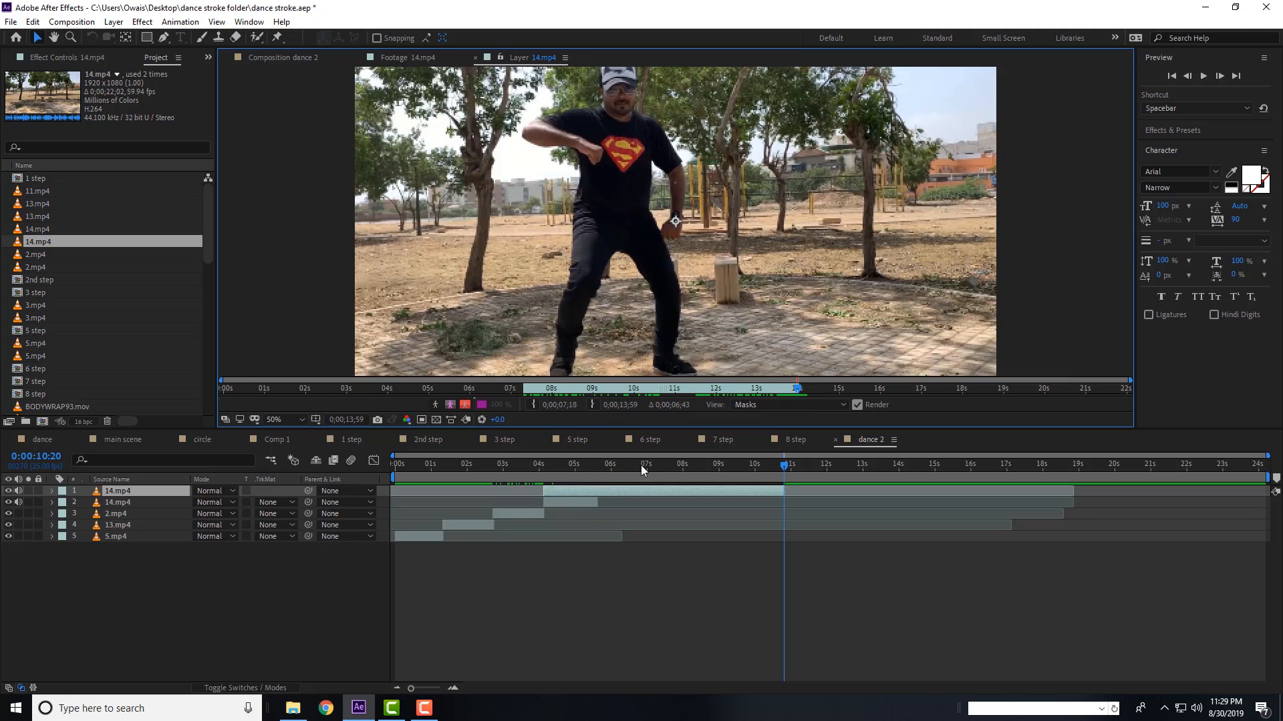
left_click(533, 405)
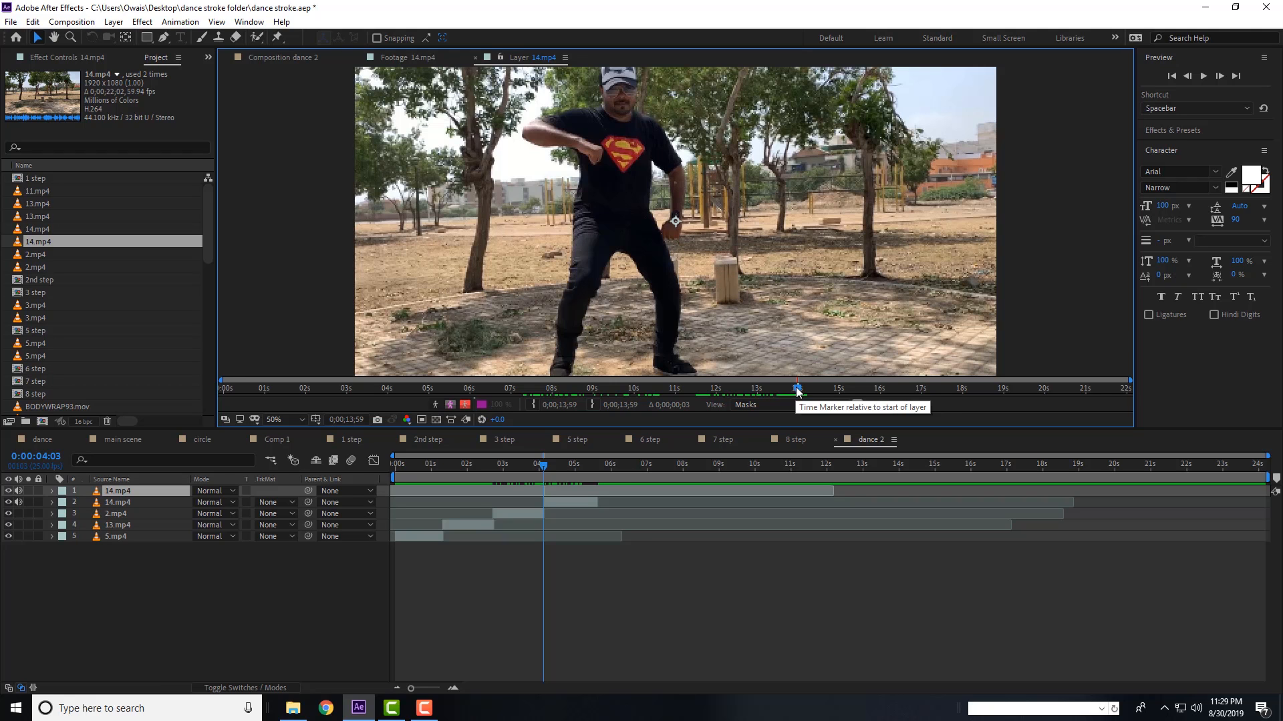
- Set the duplicated 14.mp4 layer's out point to 0;00;14;44, and close its layer viewer and the footage viewer
left_click_drag(796, 391, 828, 391)
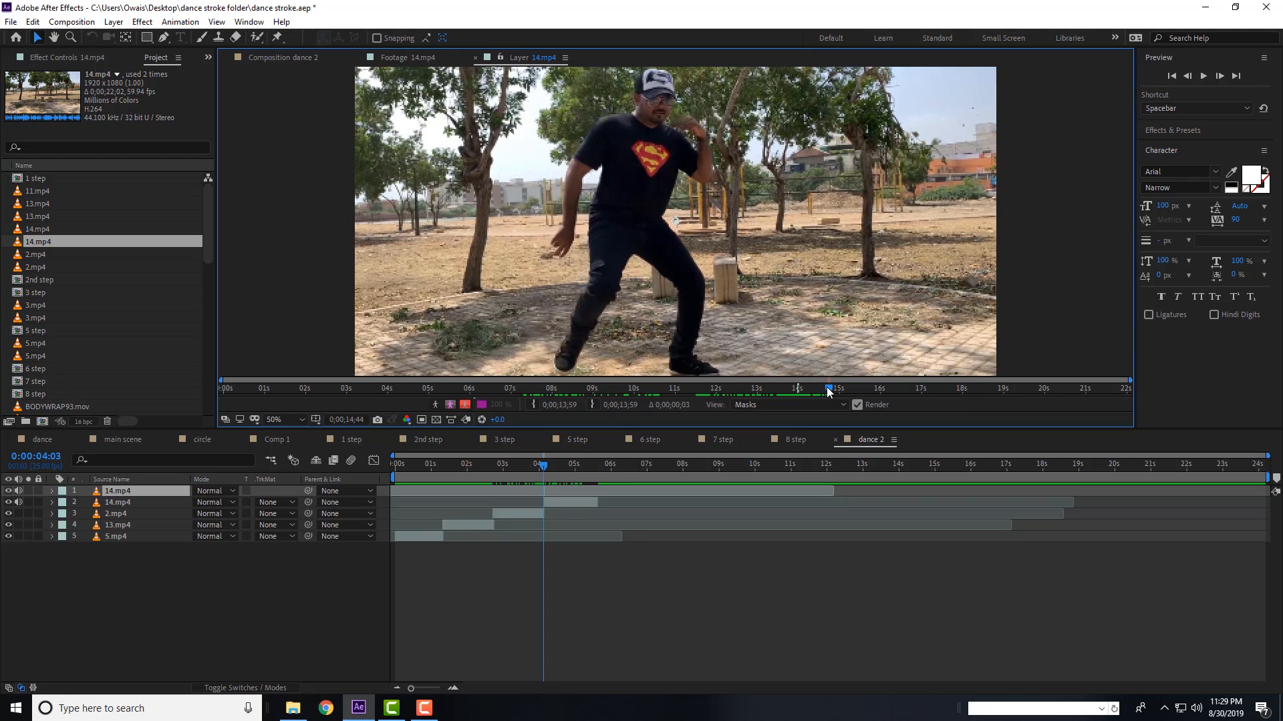
left_click(590, 405)
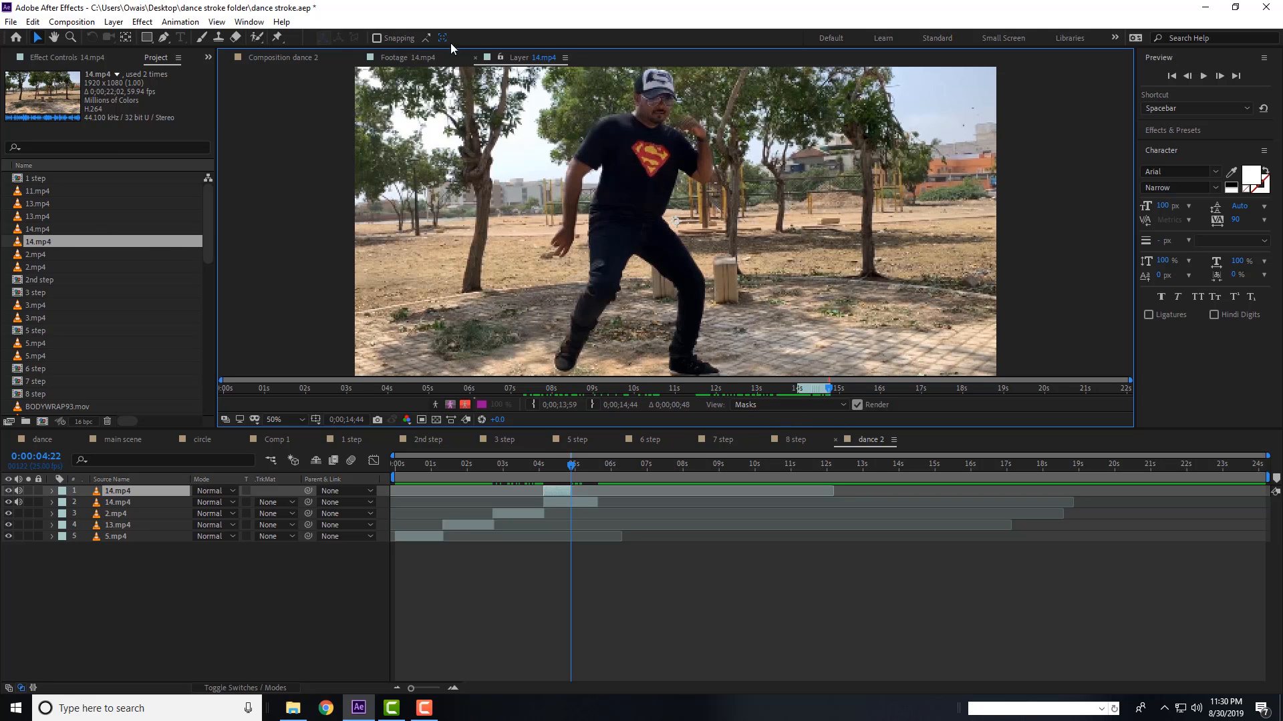
left_click(475, 57)
left_click(359, 59)
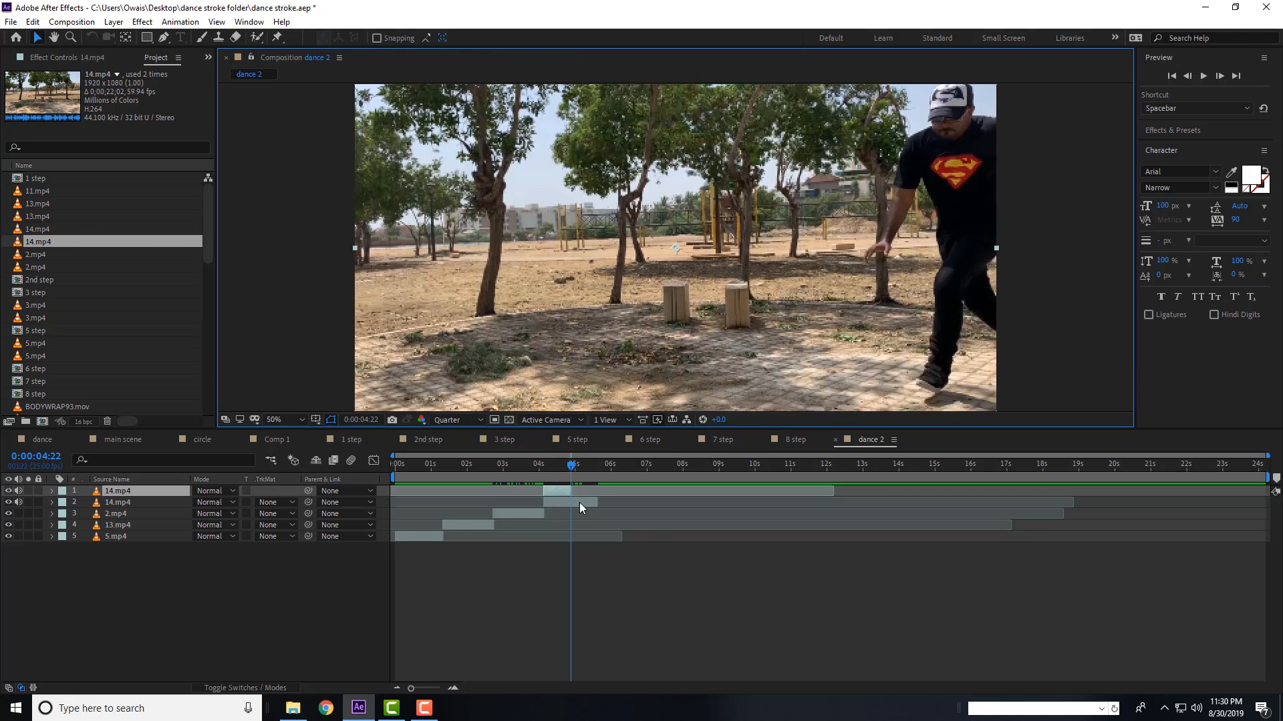
- Move the longer 14.mp4 section to about 6.5 seconds and place the short section beneath it, starting at 0:00:04:03 where 2.mp4 ends
left_click_drag(547, 491, 676, 502)
left_click(574, 503)
left_click(532, 515)
left_click(650, 493)
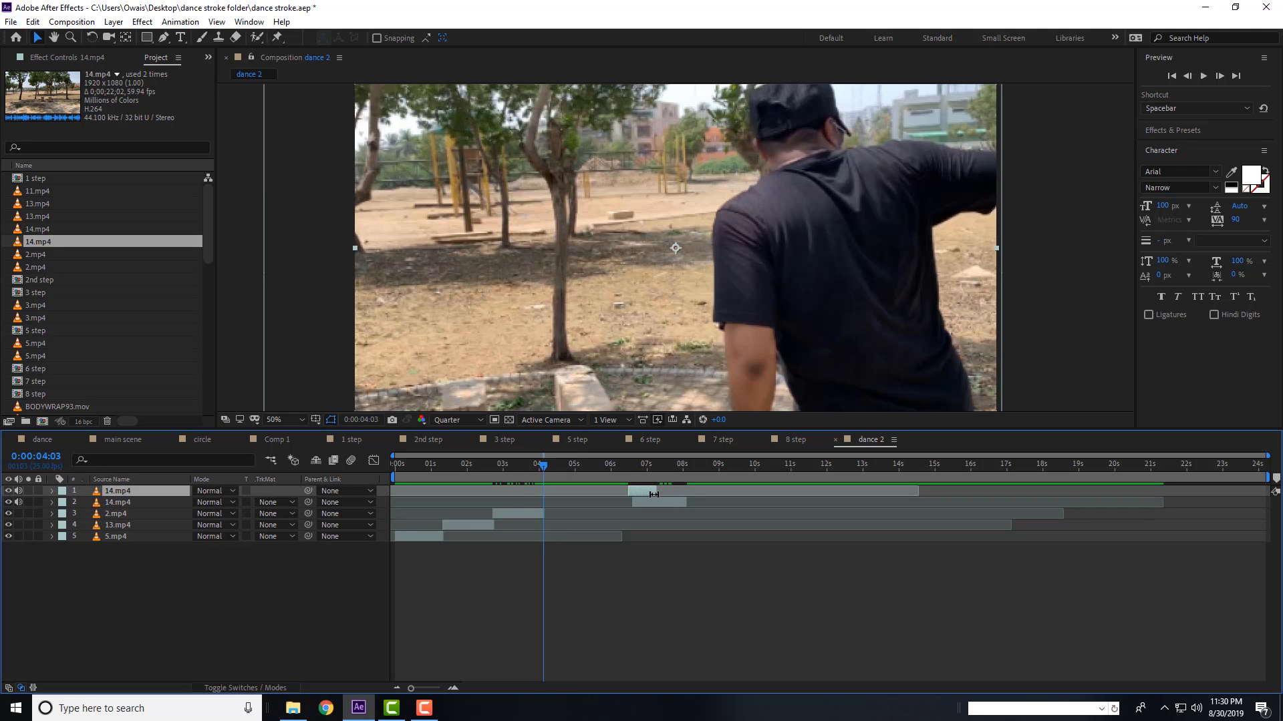
key("ctrl+[")
key("[")
key("o")
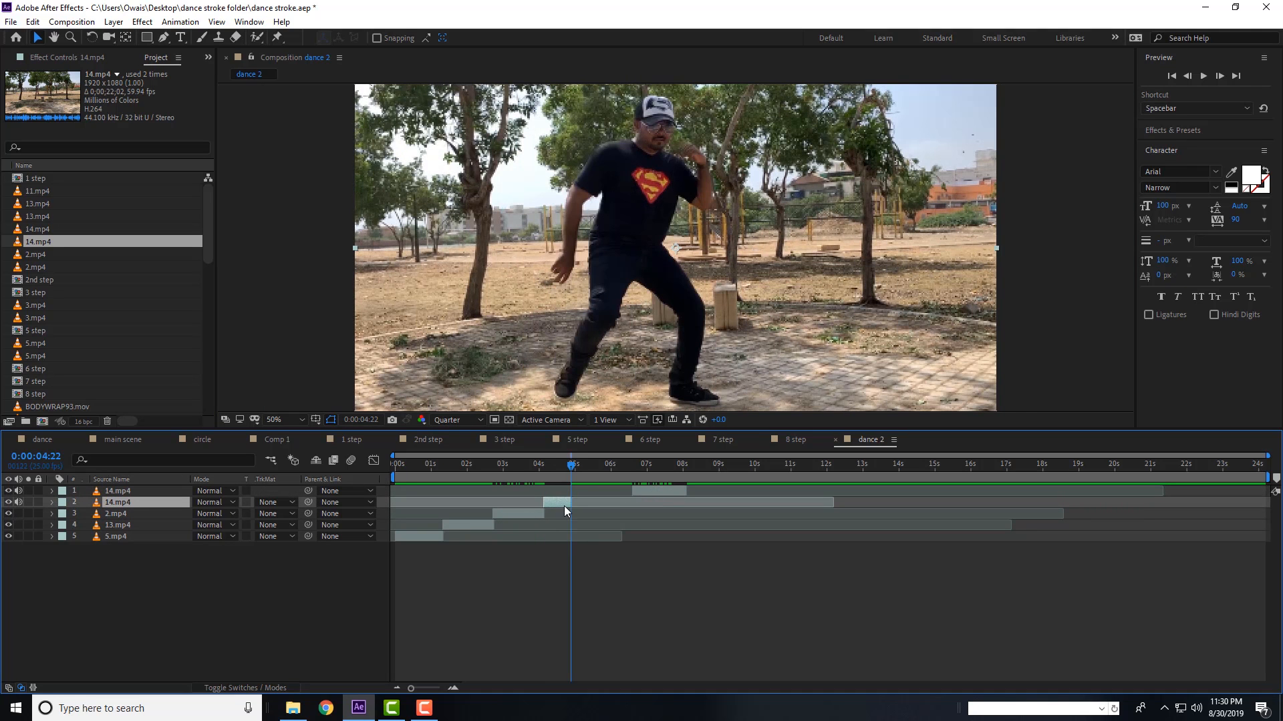
- Duplicate the short 14.mp4 layer and retrim the copy to the kick move, from 0;00;09;57 to about two seconds further on
key("ctrl+d")
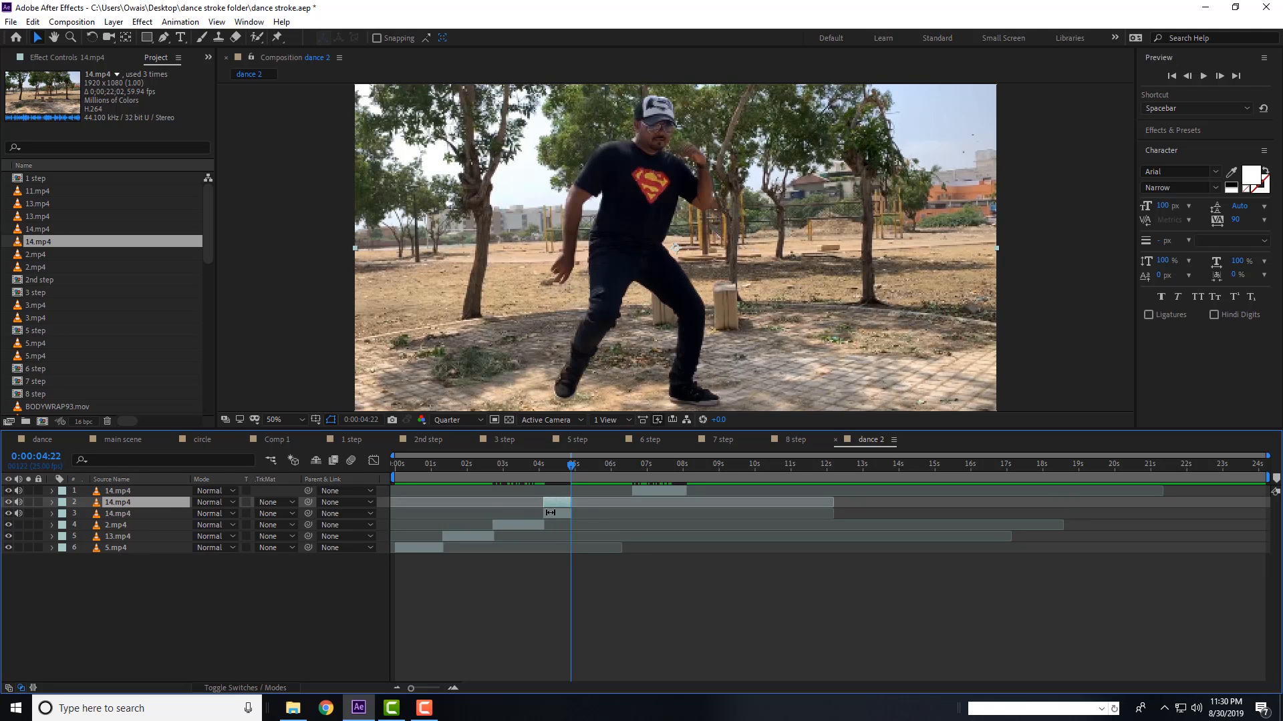
double_click(566, 501)
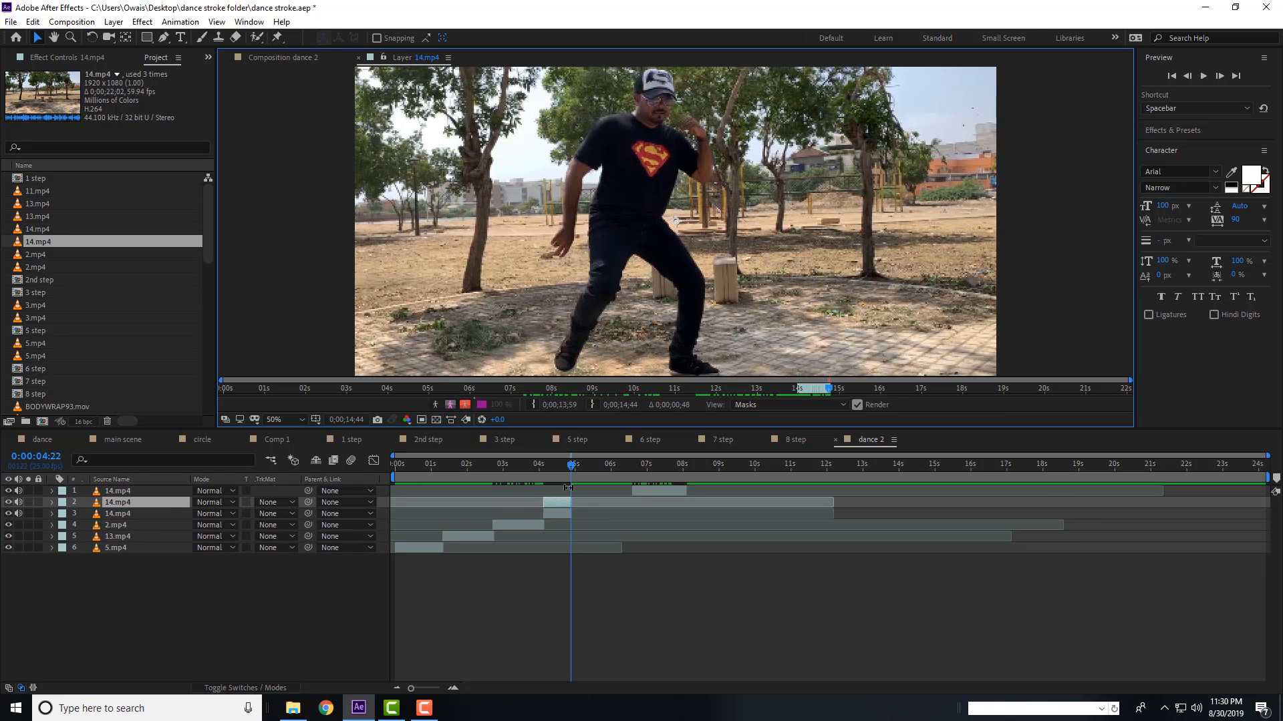
left_click_drag(729, 395, 626, 401)
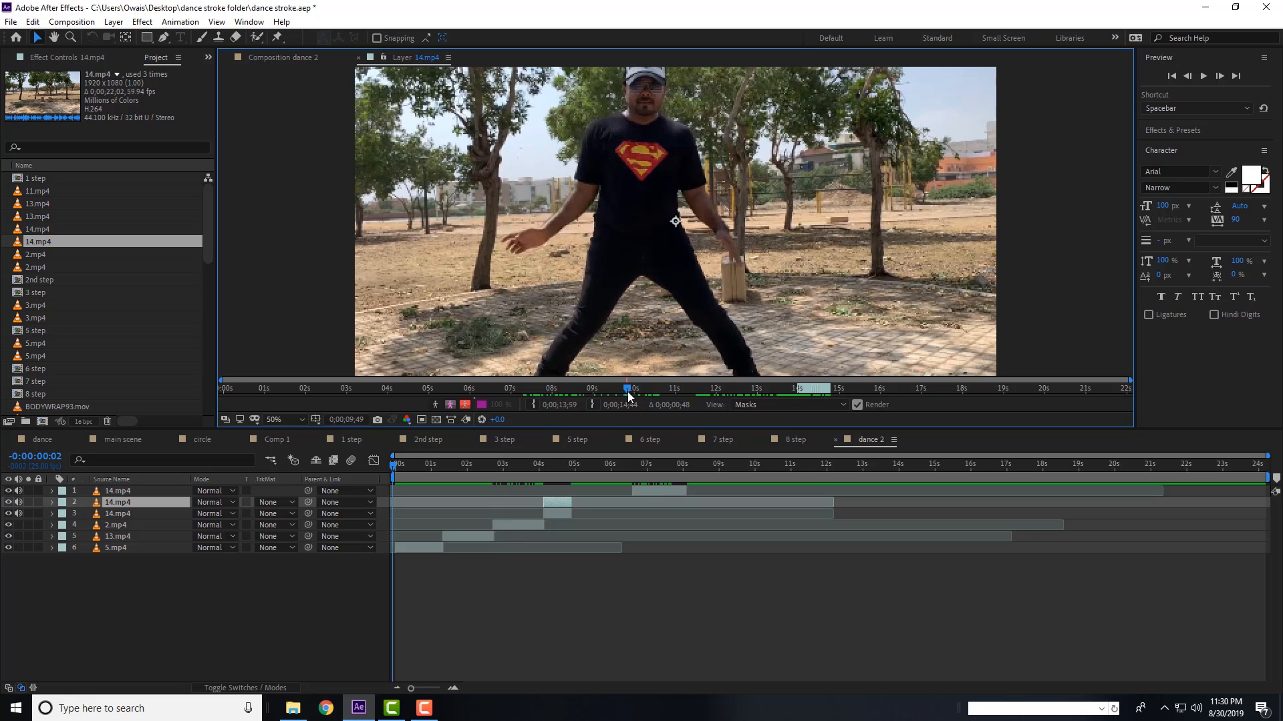
left_click(533, 404)
key("i")
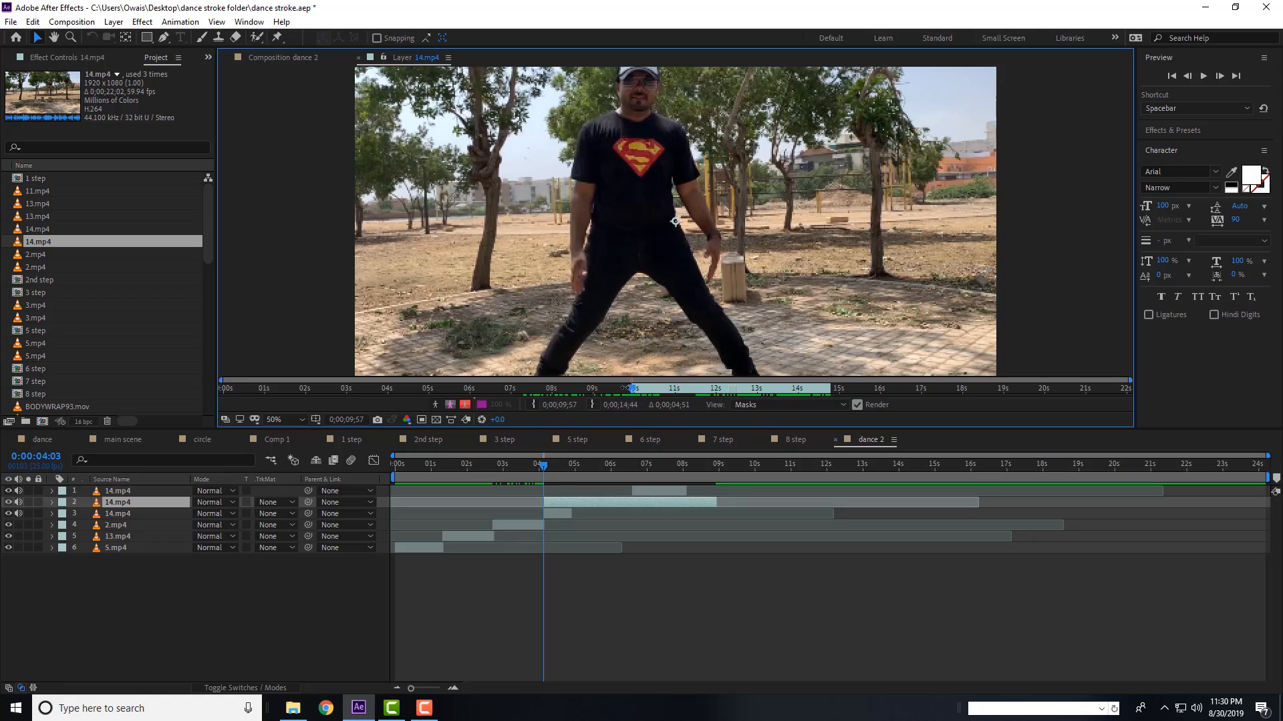
key("space")
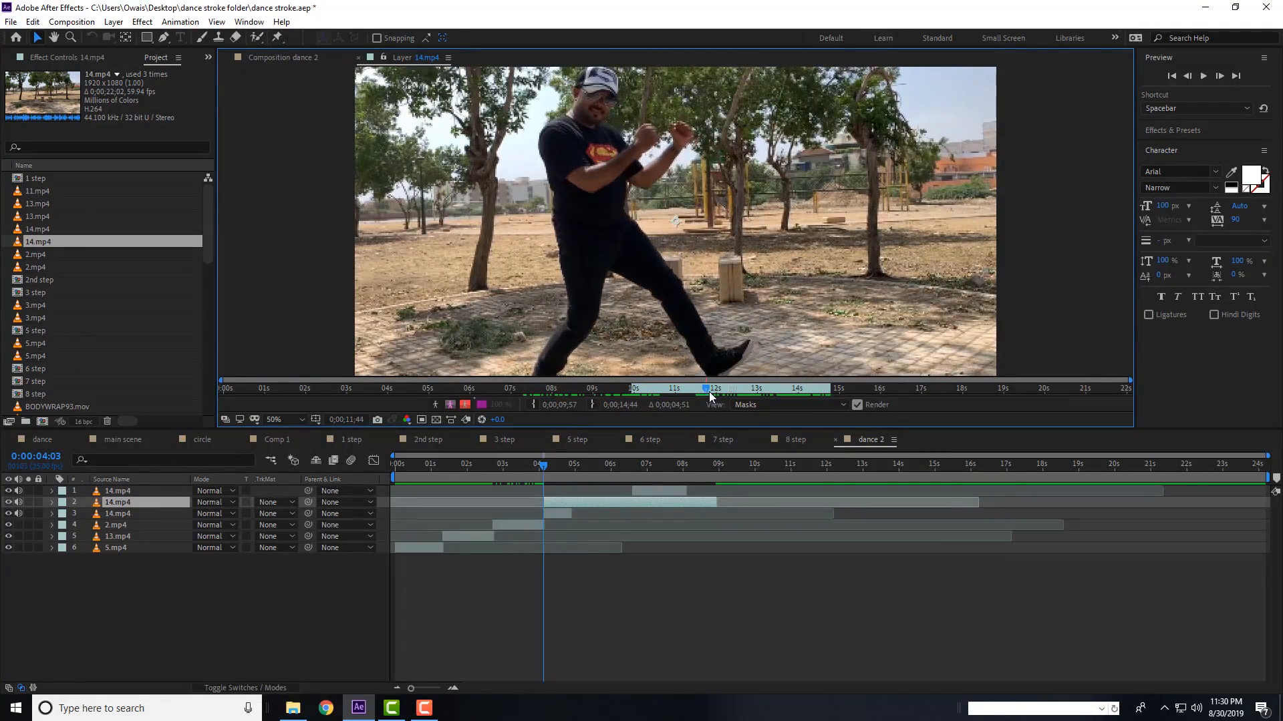
left_click(592, 405)
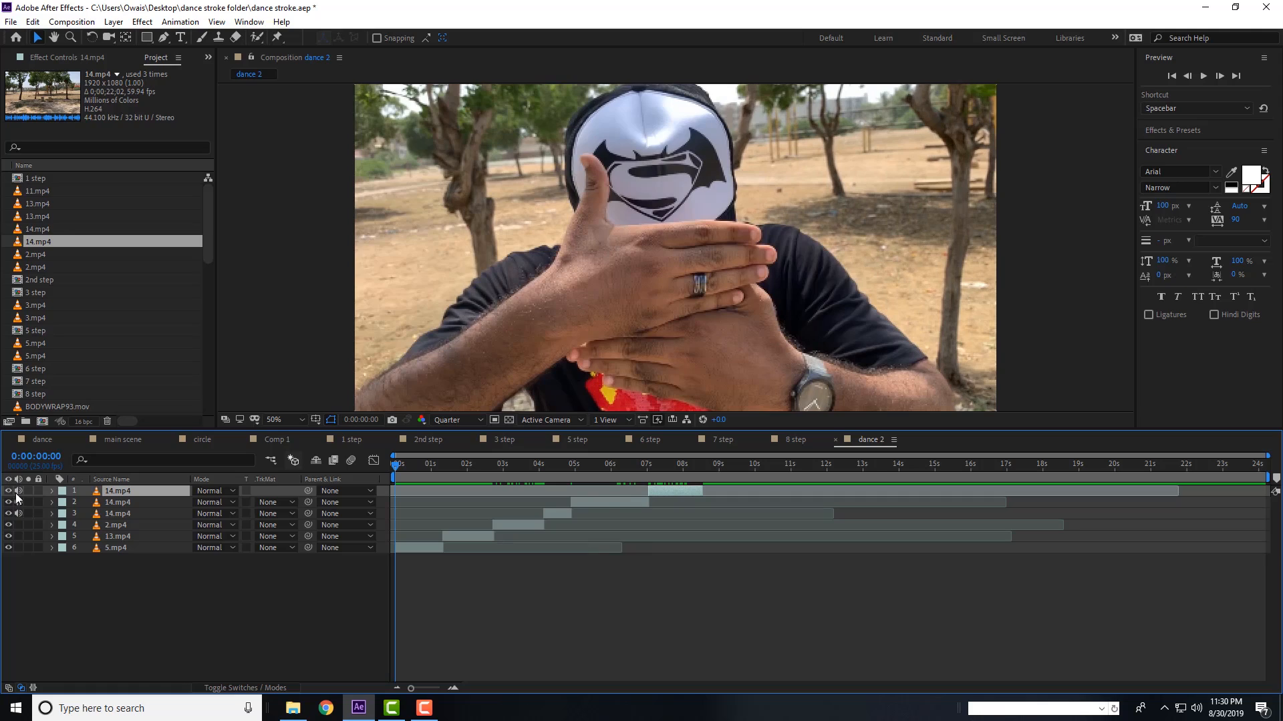
- Mute the three 14.mp4 layers, preview dance 2 from the start, and check the last section's opening frames up to 0:00:07:10
left_click_drag(19, 491, 16, 517)
key("space")
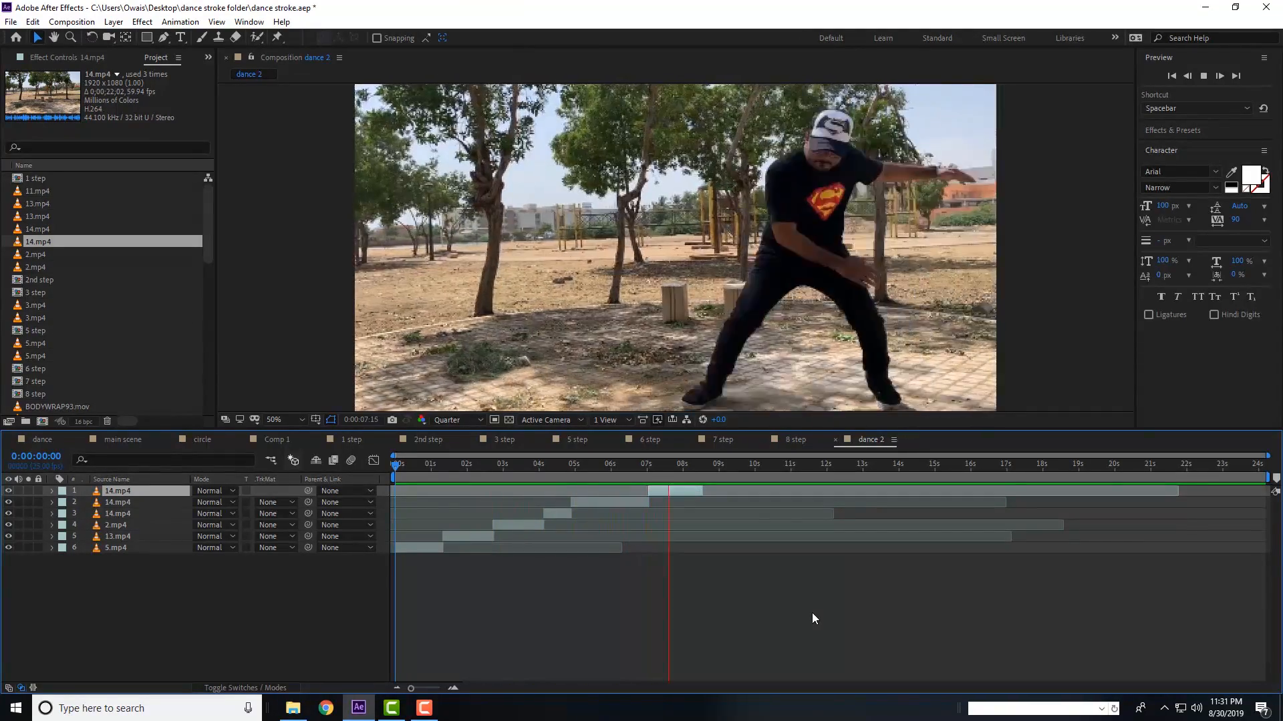
left_click(655, 471)
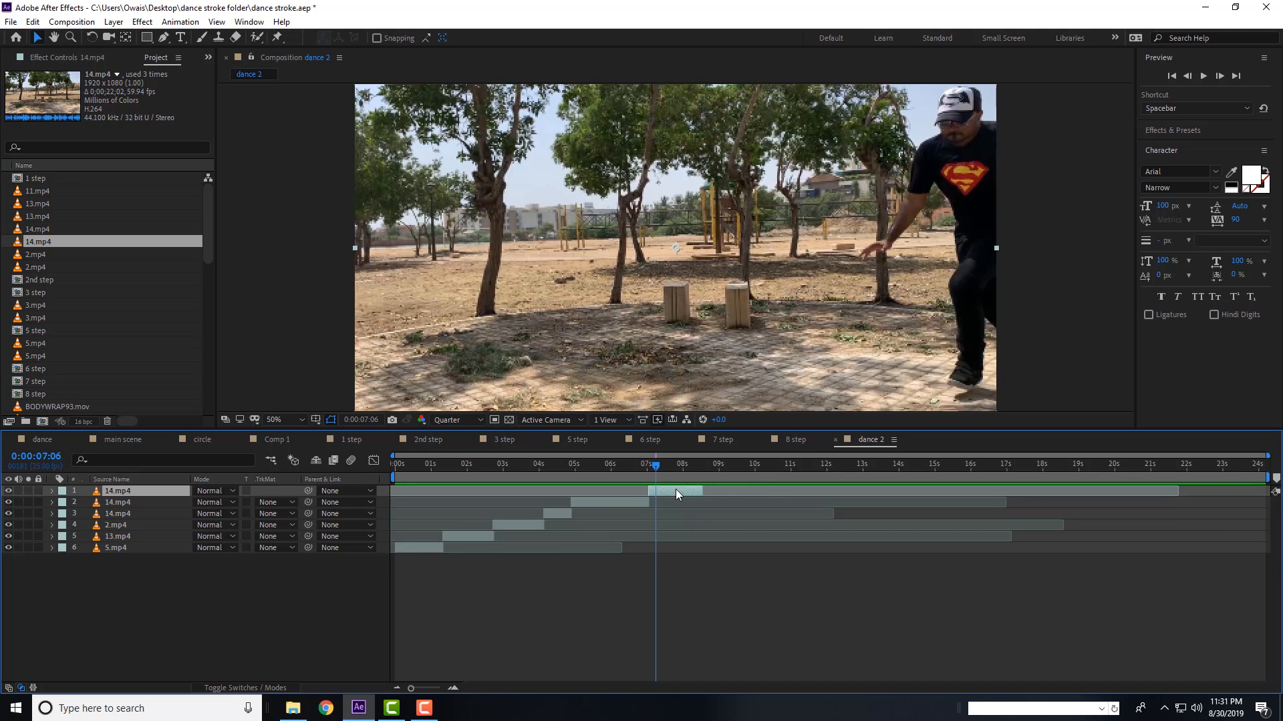
mouse_move(647, 468)
left_mouse_down()
mouse_move(688, 467)
mouse_move(647, 466)
mouse_move(661, 466)
left_mouse_up()
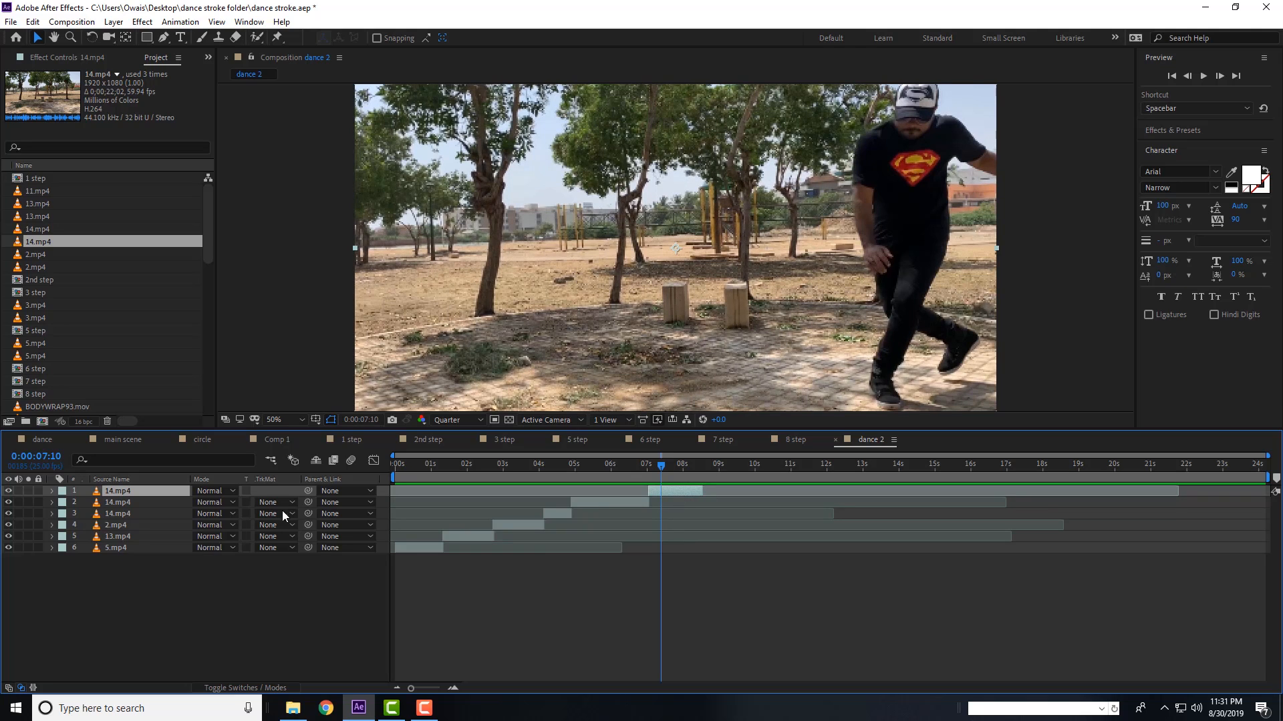
- Time-stretch the last 14.mp4 section to a stretch factor of 50%
left_click(32, 688)
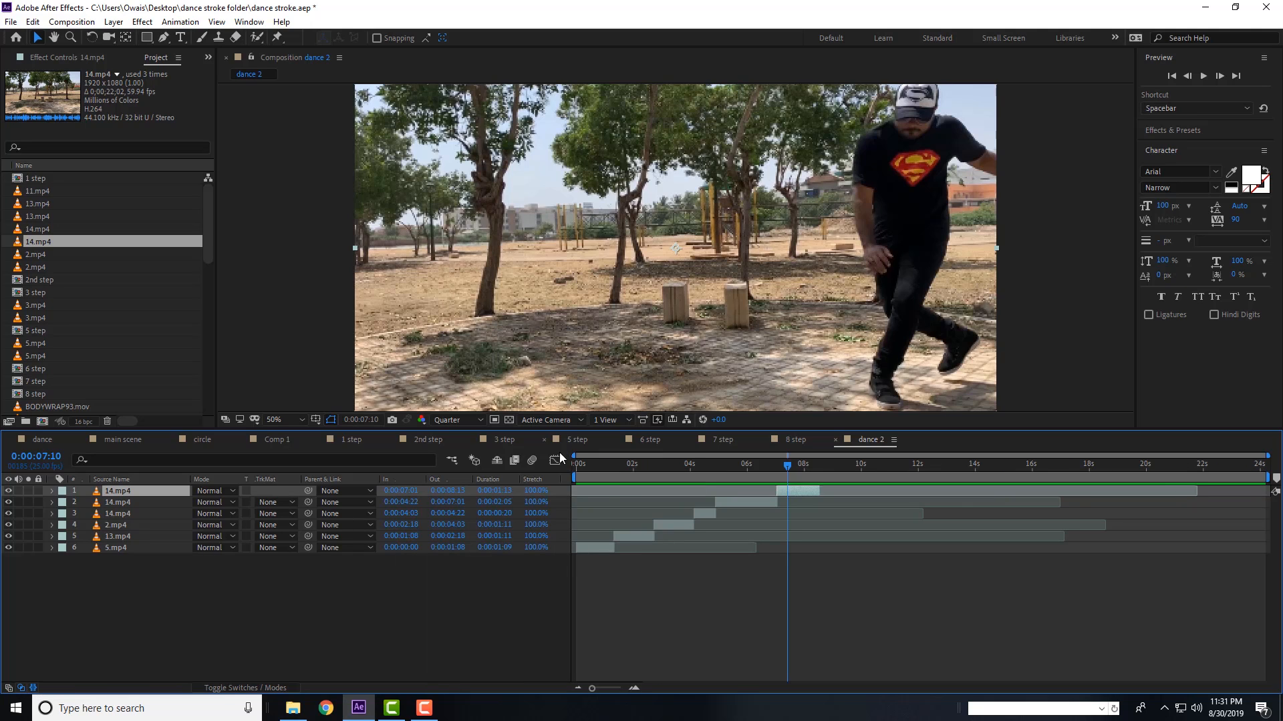
left_click(536, 493)
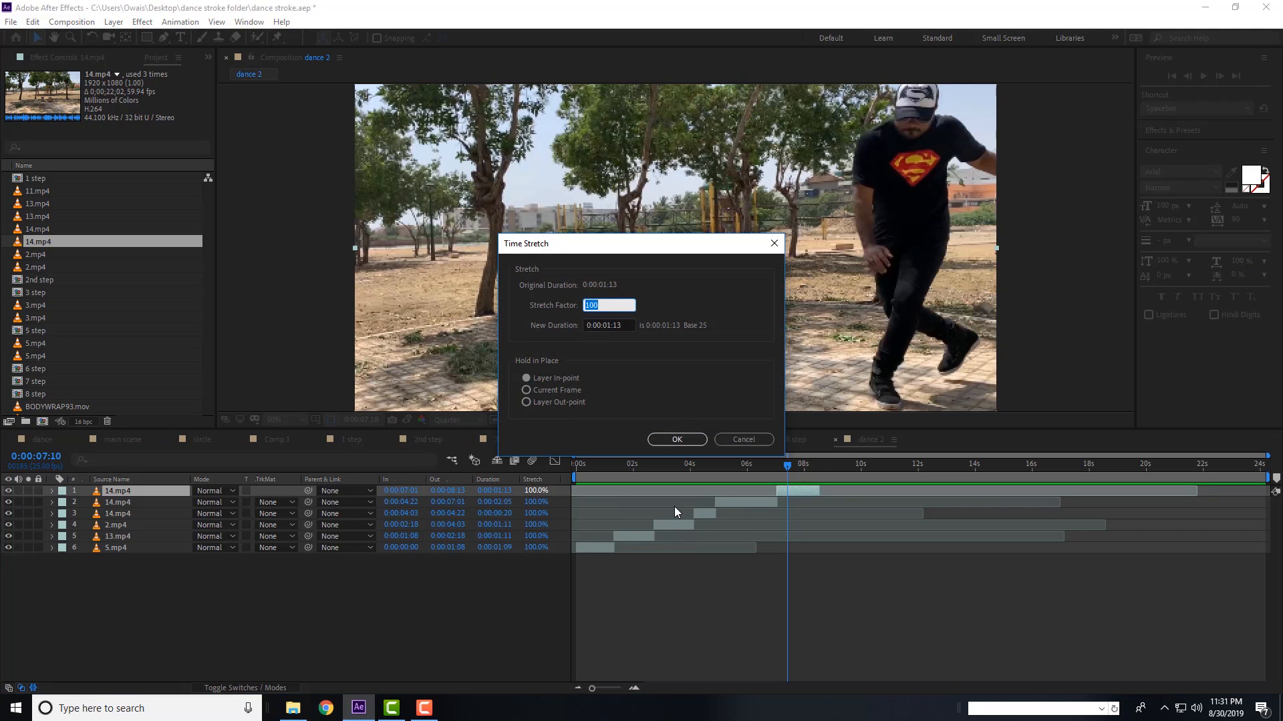
type("50")
key("Return")
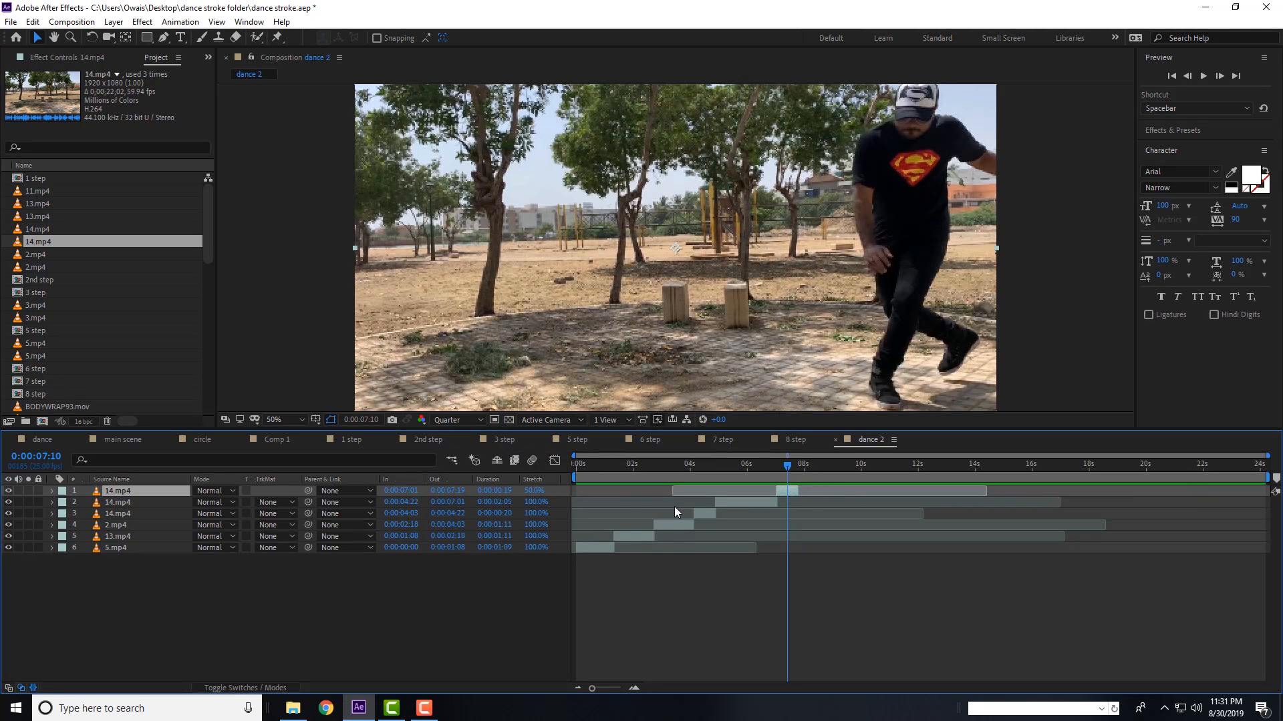
left_click(33, 688)
- Preview the sped-up 14.mp4 section from 0:00:06:20 and check its frames around 0:00:07:08
left_click(640, 464)
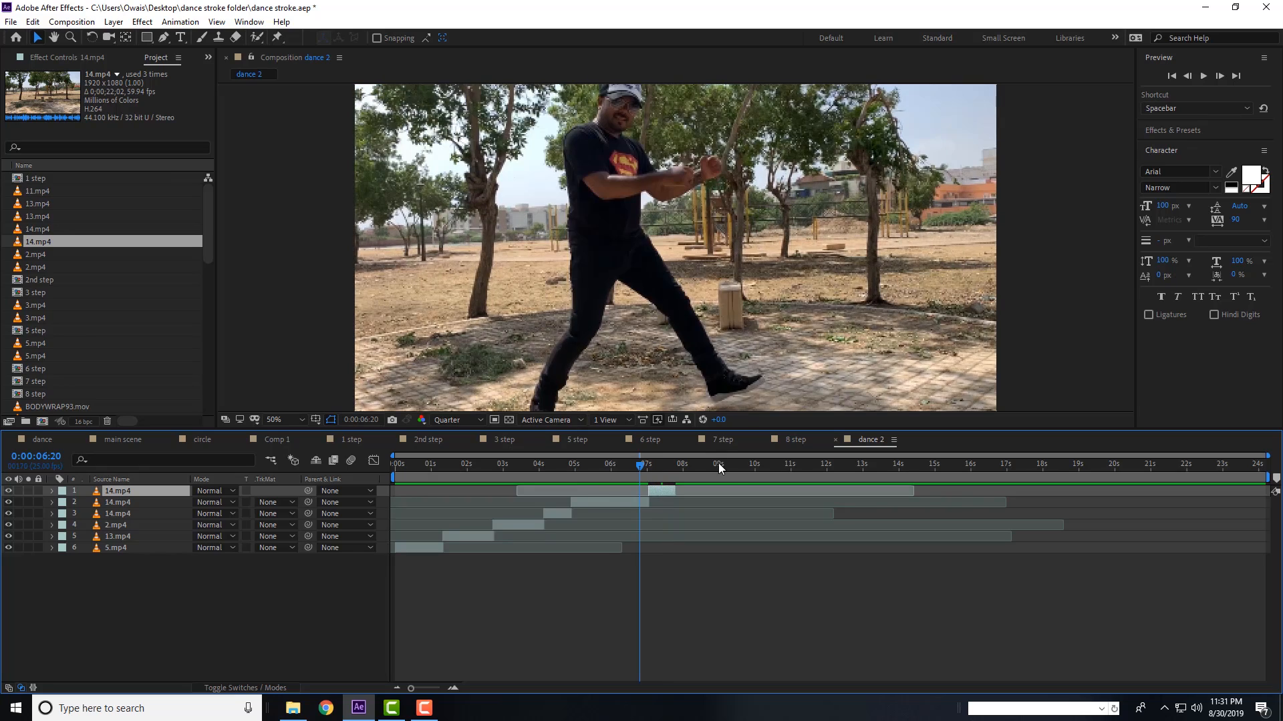
key("space")
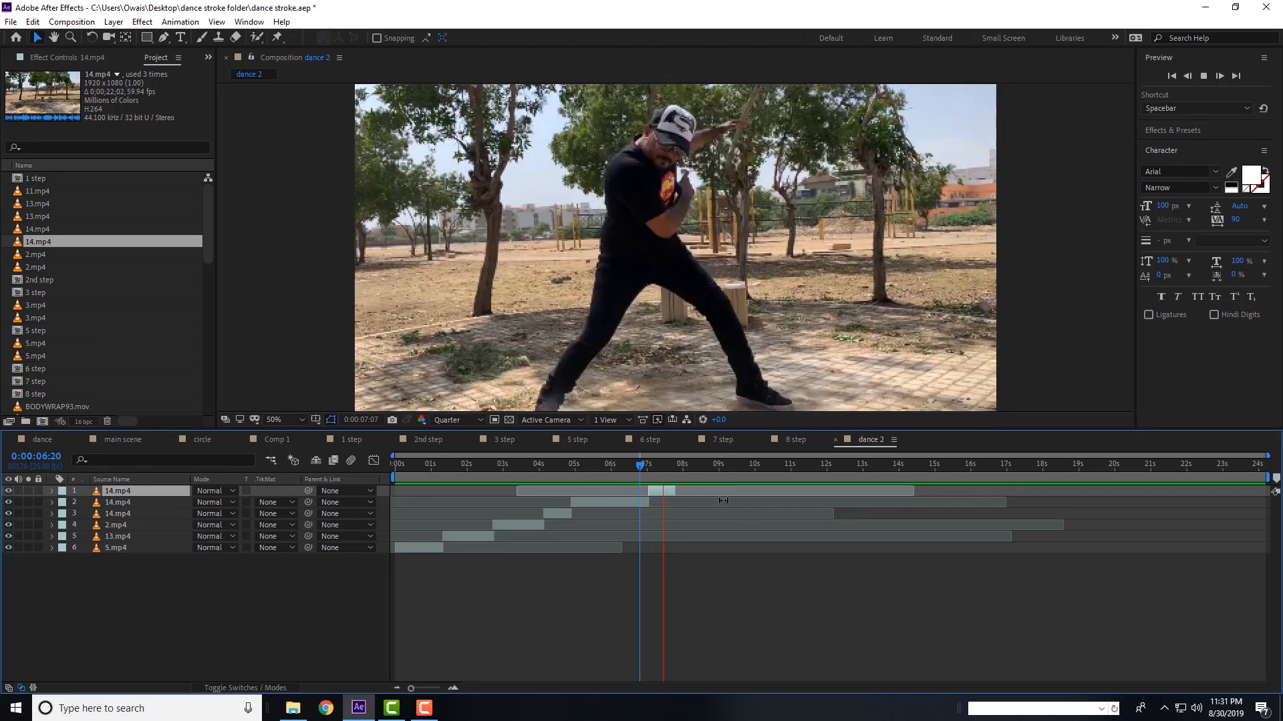
left_click_drag(663, 467, 658, 470)
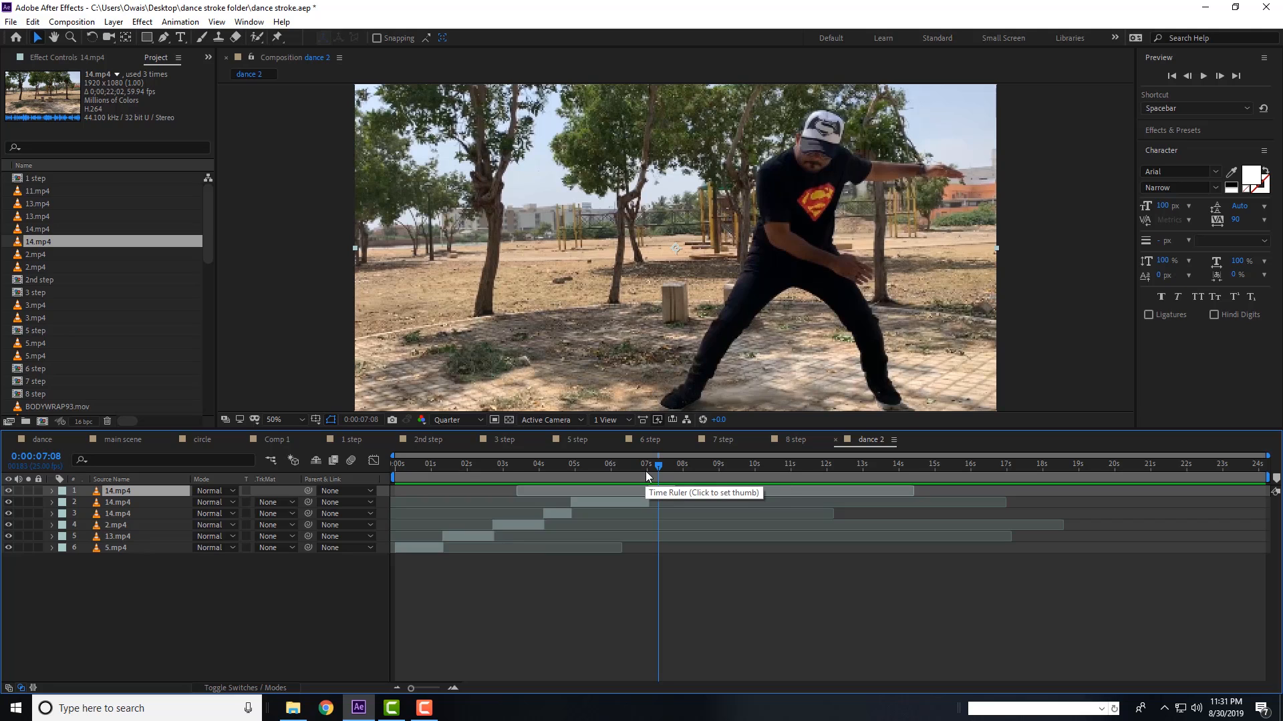
left_click_drag(662, 466, 672, 503)
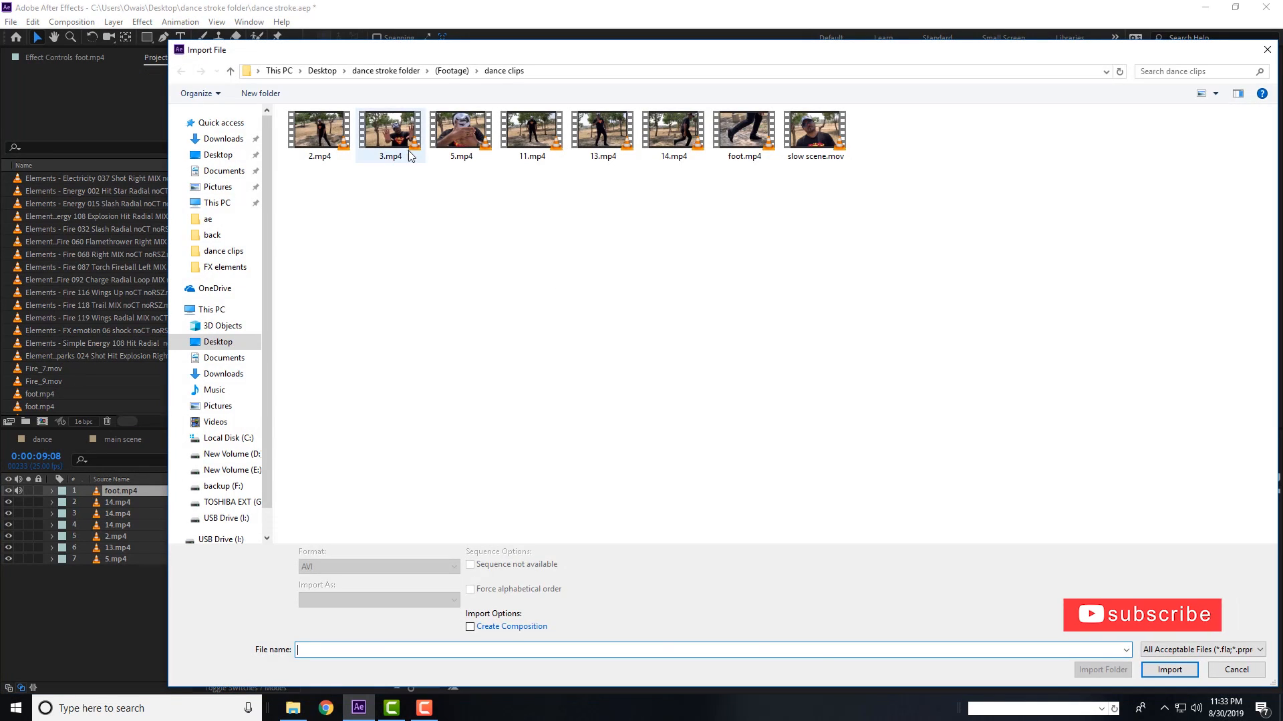
- Import 3.mp4 from the dance clips folder, open it in the footage viewer and look through its opening seconds
double_click(390, 137)
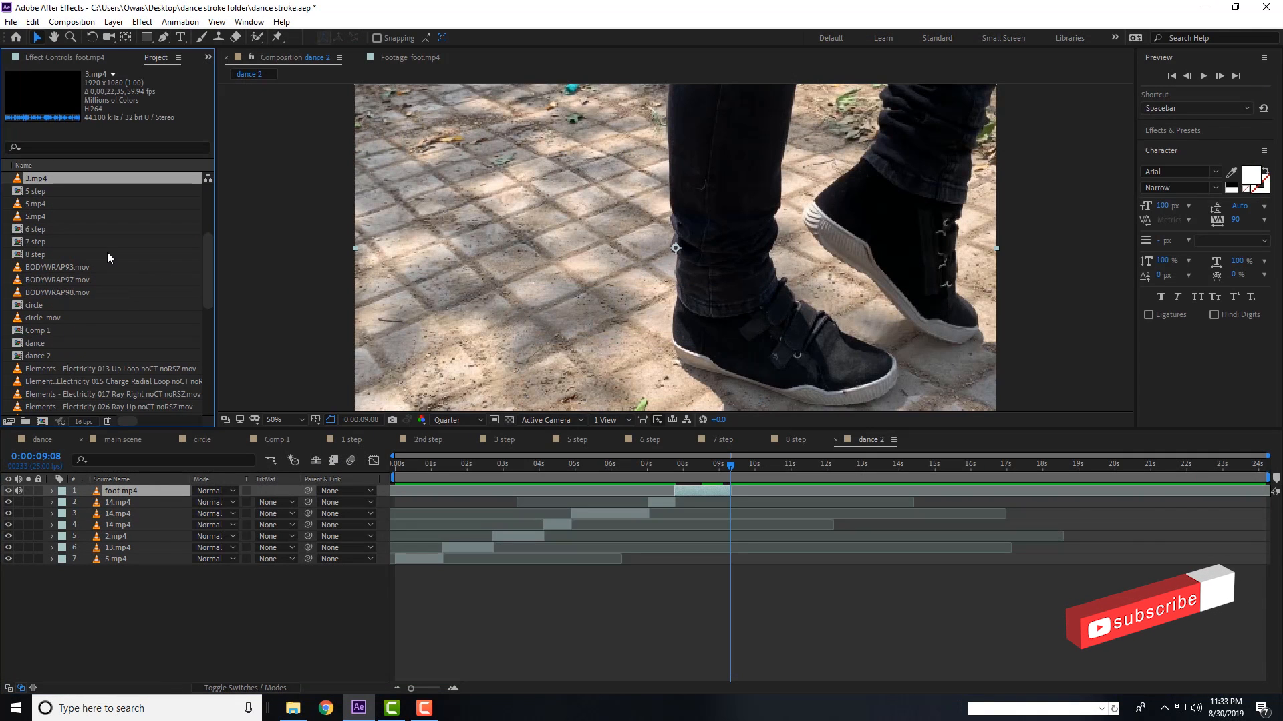
double_click(47, 178)
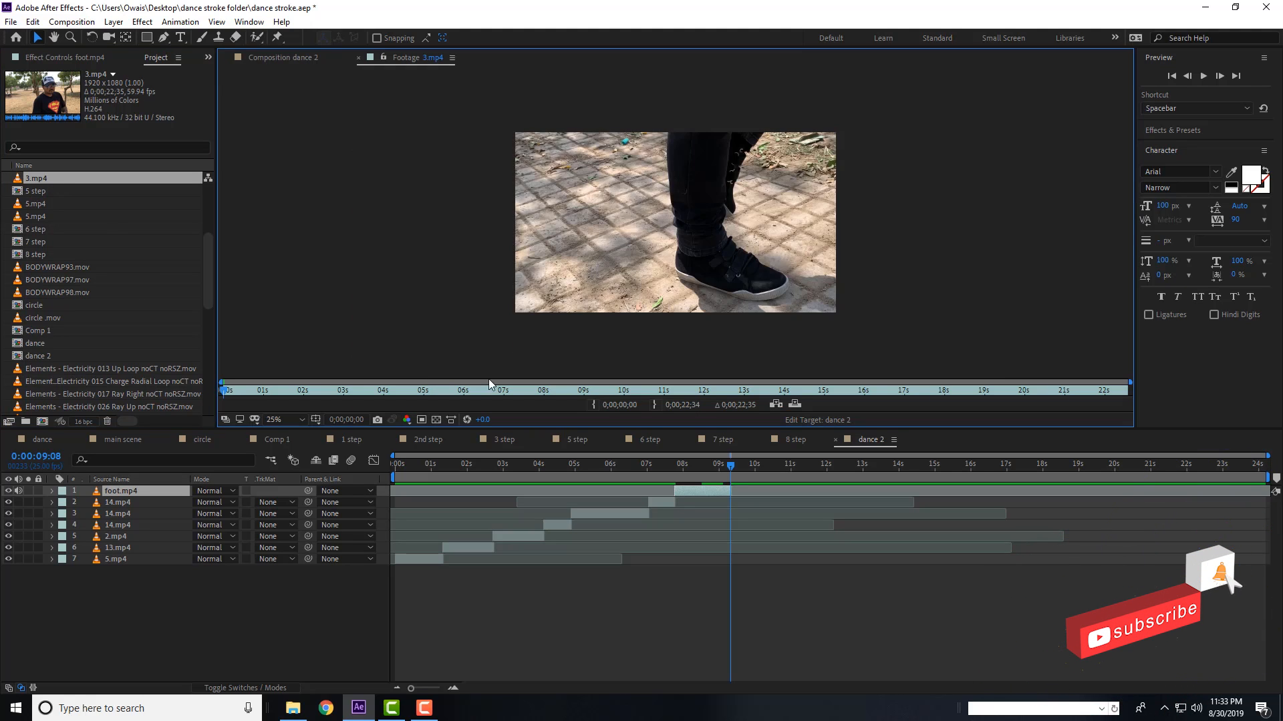
key("period")
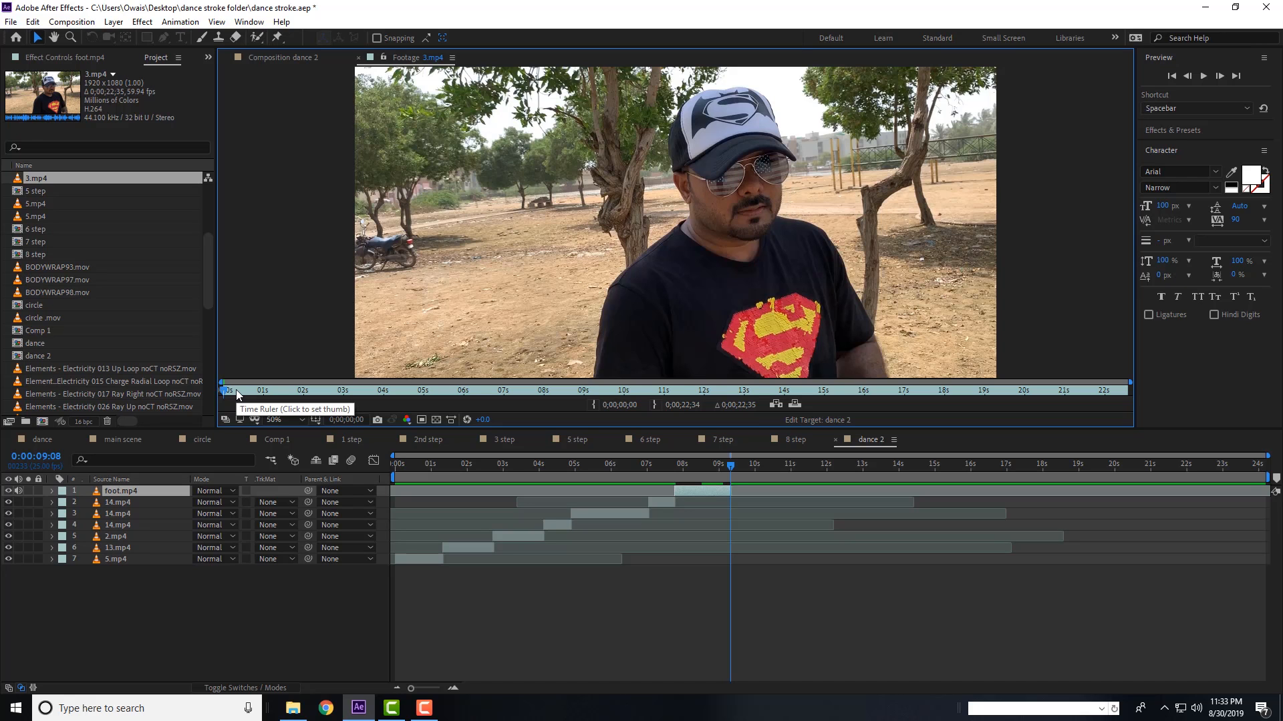
left_click_drag(237, 393, 326, 394)
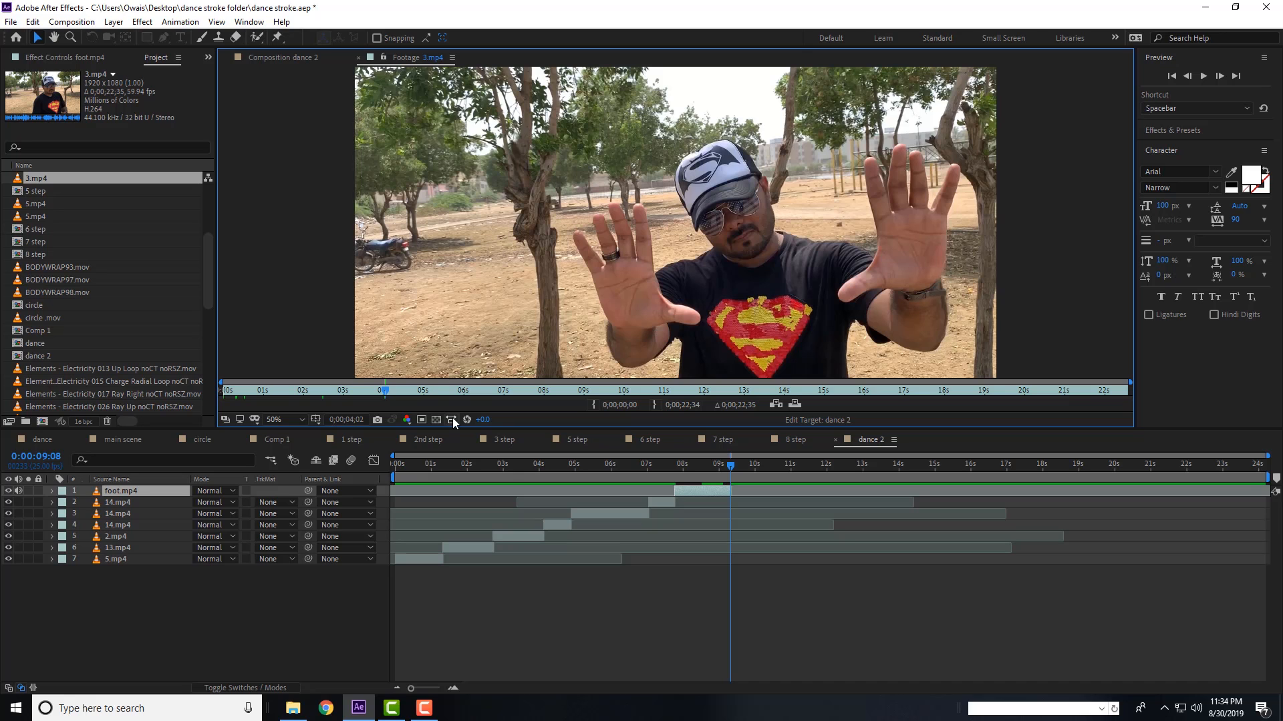
- Check the final frames of the foot.mp4 section in dance 2 and return the current time to 0:00:09:08
left_click_drag(703, 461, 713, 467)
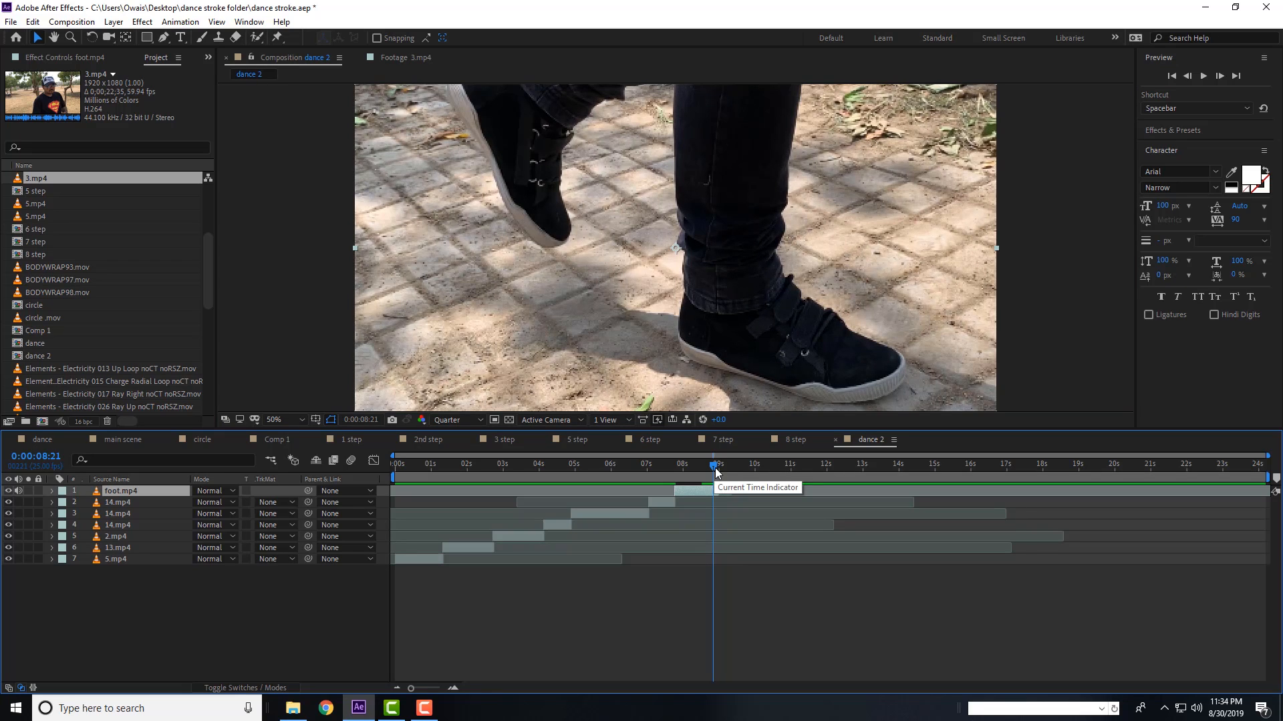
left_click(713, 468)
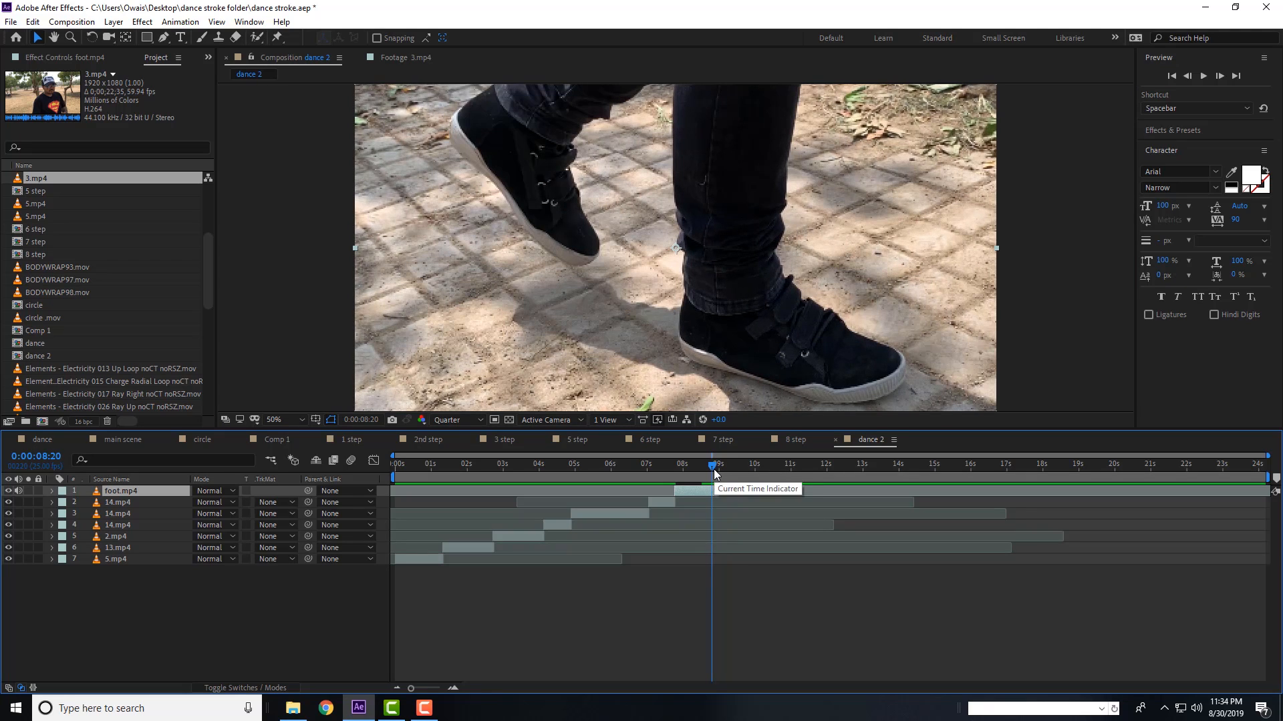
left_click_drag(713, 470, 727, 471)
key("Page_Down")
key("Page_Down")
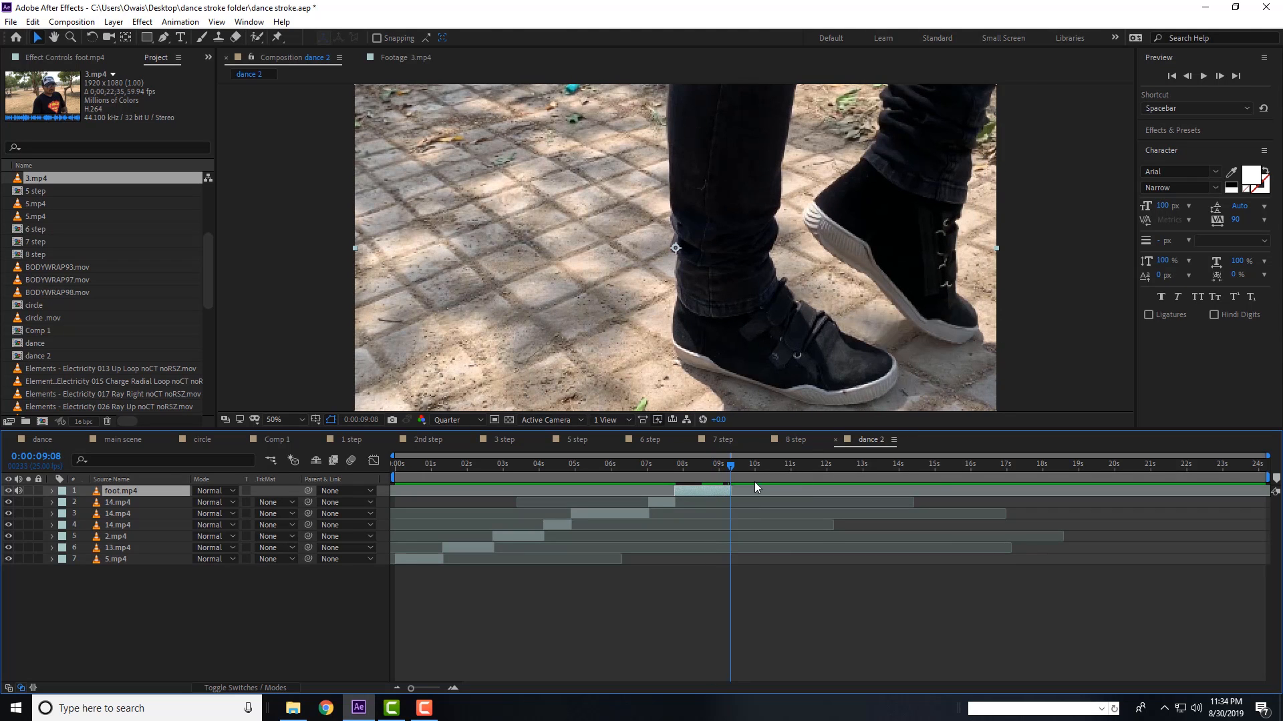
- Trim 3.mp4 in the footage viewer from 0:00:02:32 to about 0:00:06:07 and overlay it into dance 2 at 0:00:09:08
left_click(34, 180)
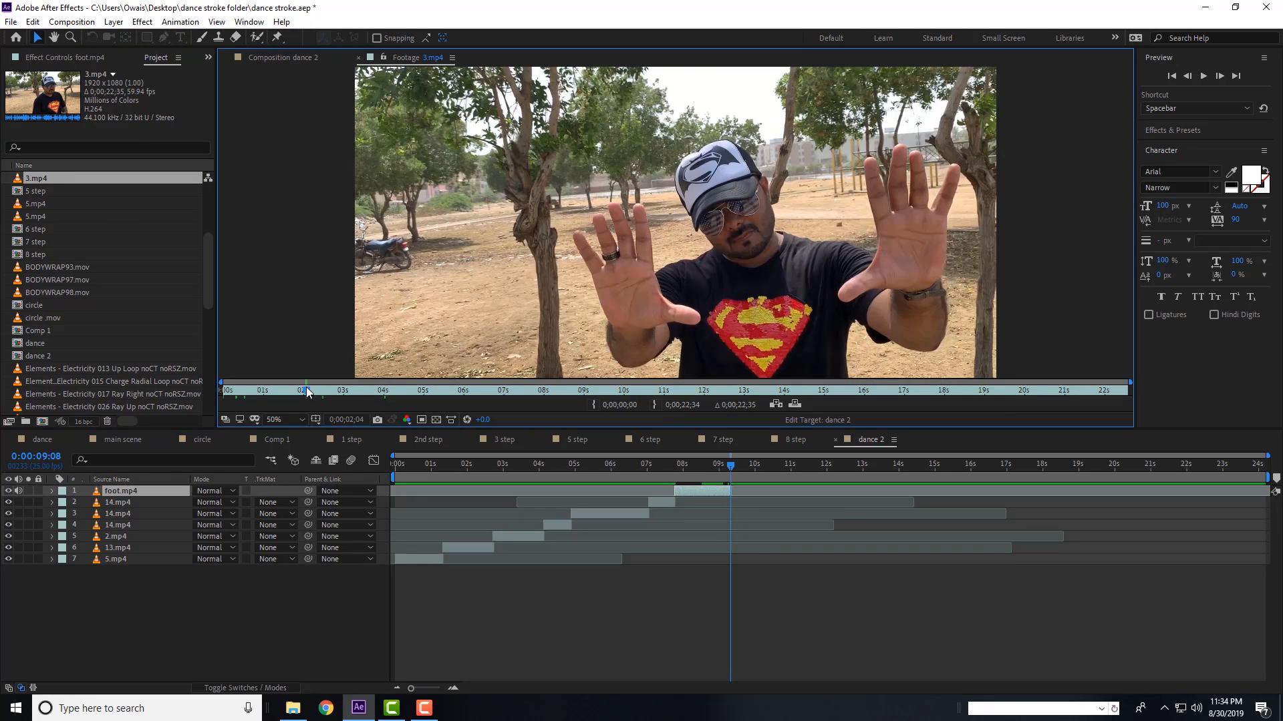
left_click_drag(307, 392, 324, 392)
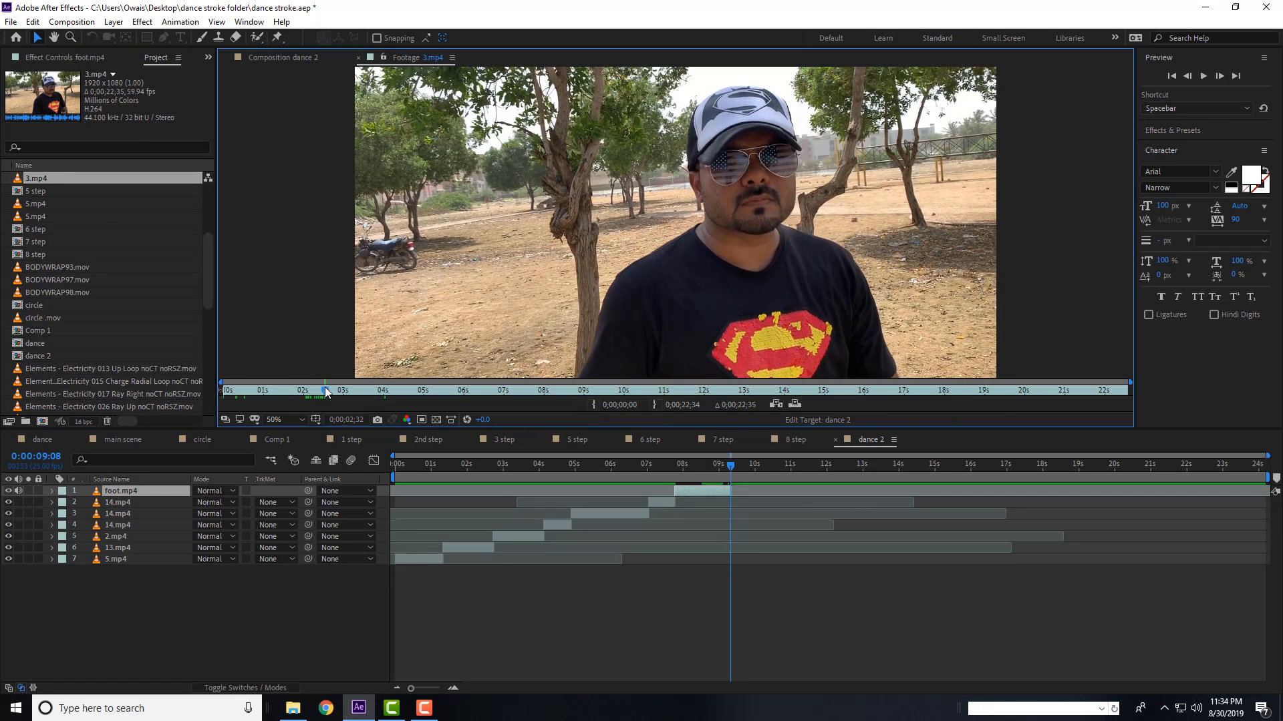
left_click(594, 405)
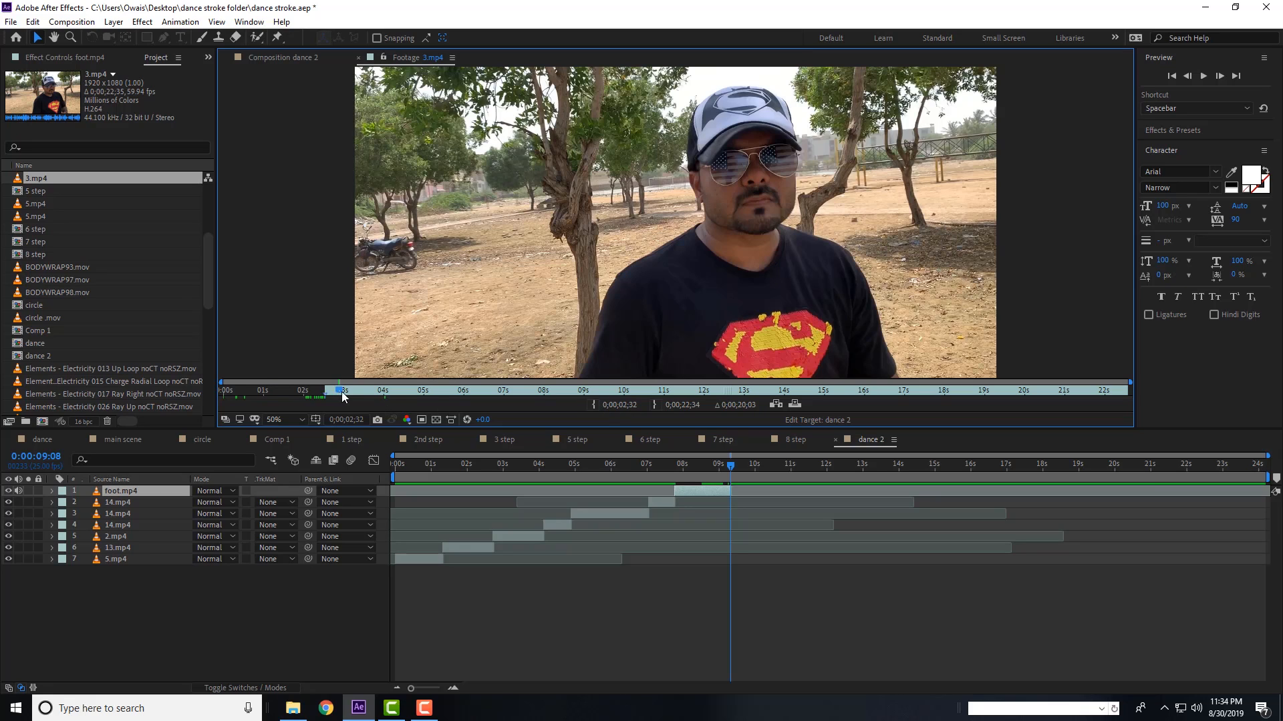
left_click_drag(386, 395, 467, 390)
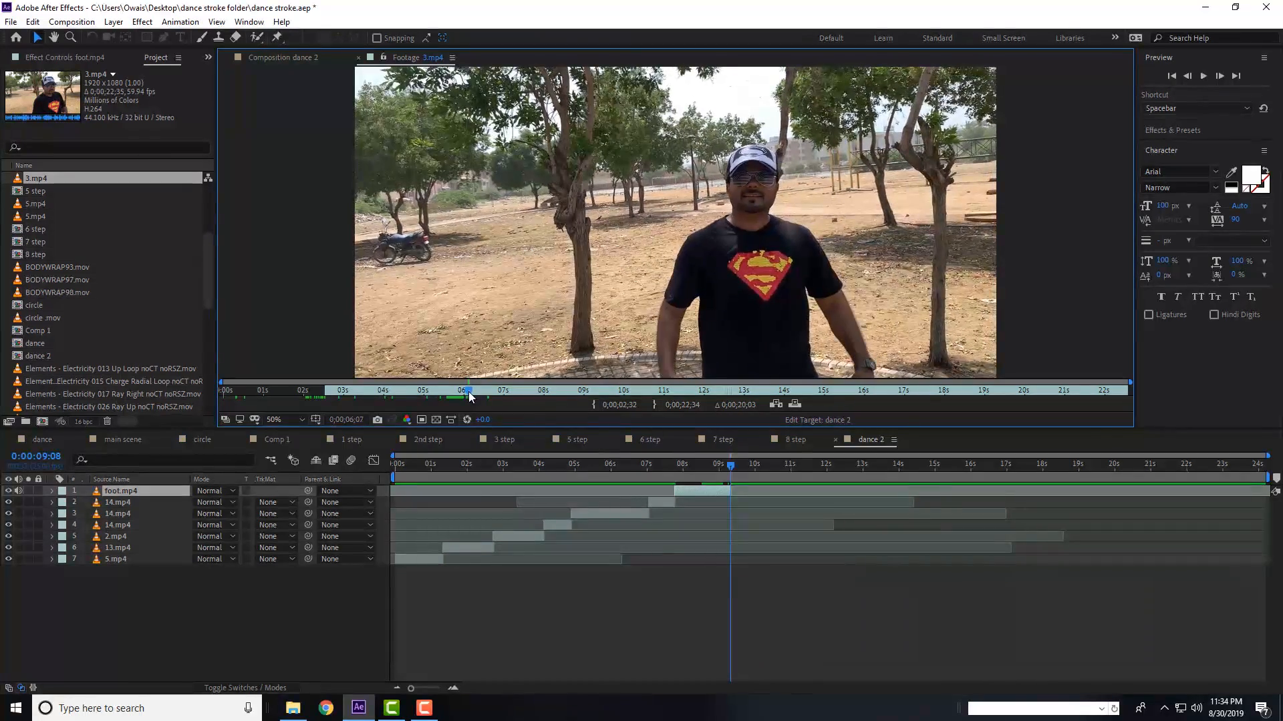
left_click(654, 404)
left_click(793, 404)
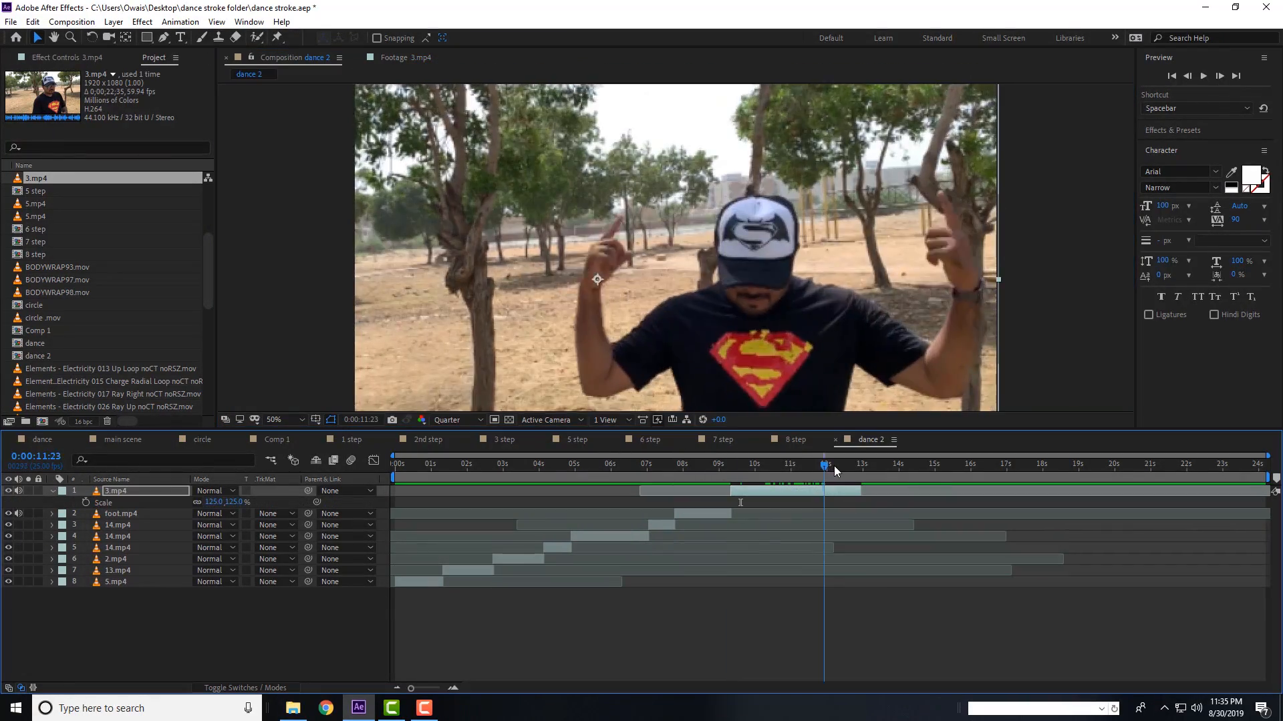
- Time-stretch the 3.mp4 section in dance 2 to a stretch factor of 200%
left_click_drag(831, 465, 852, 466)
left_click(753, 467)
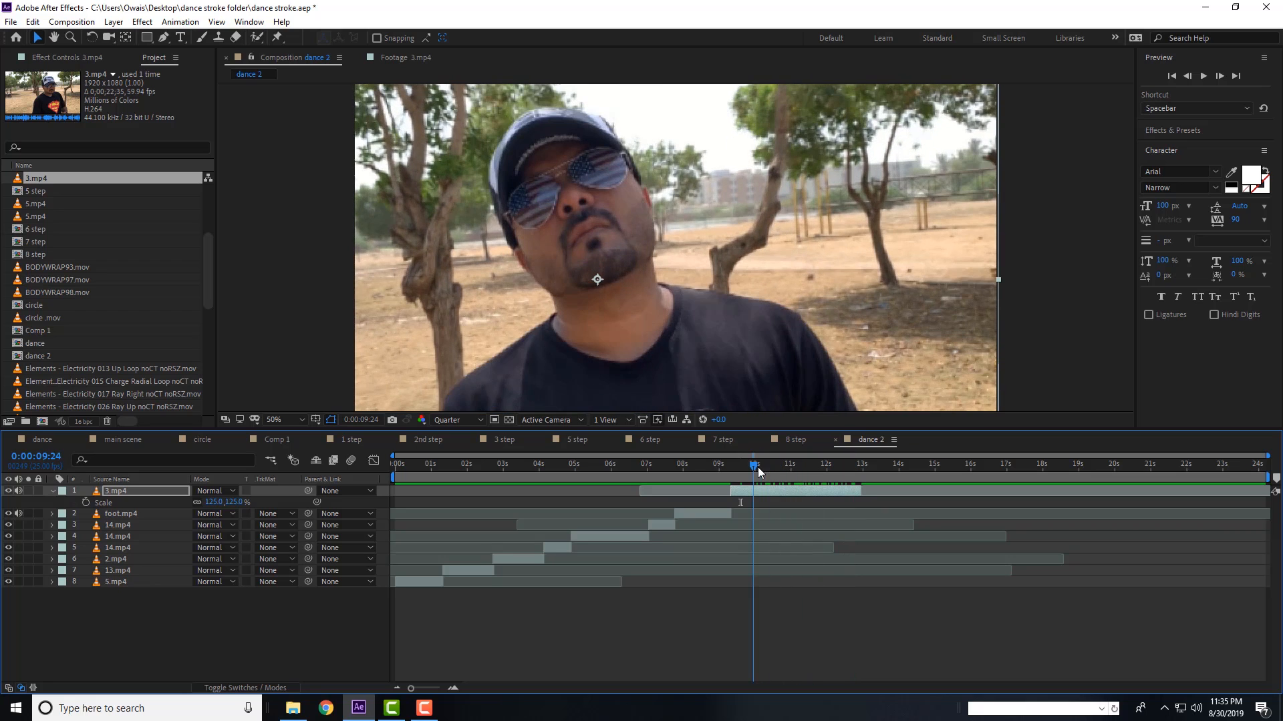
left_click(51, 491)
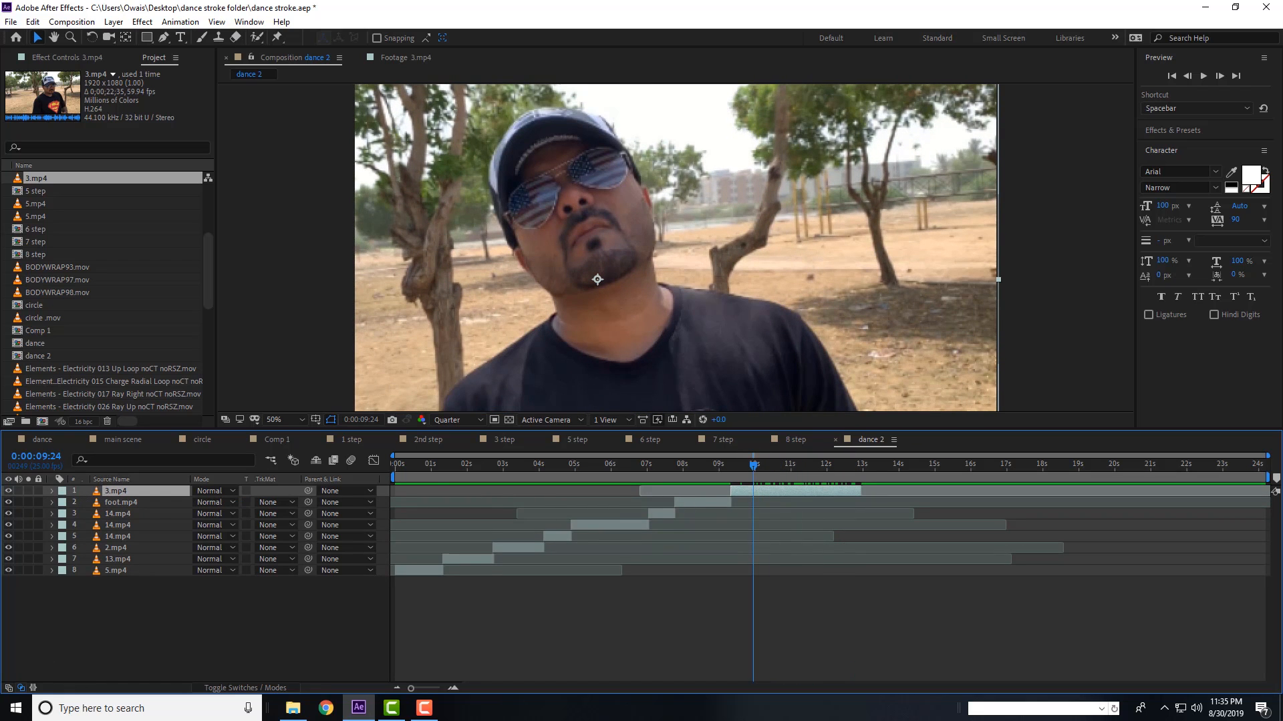
left_click(32, 688)
left_click(534, 491)
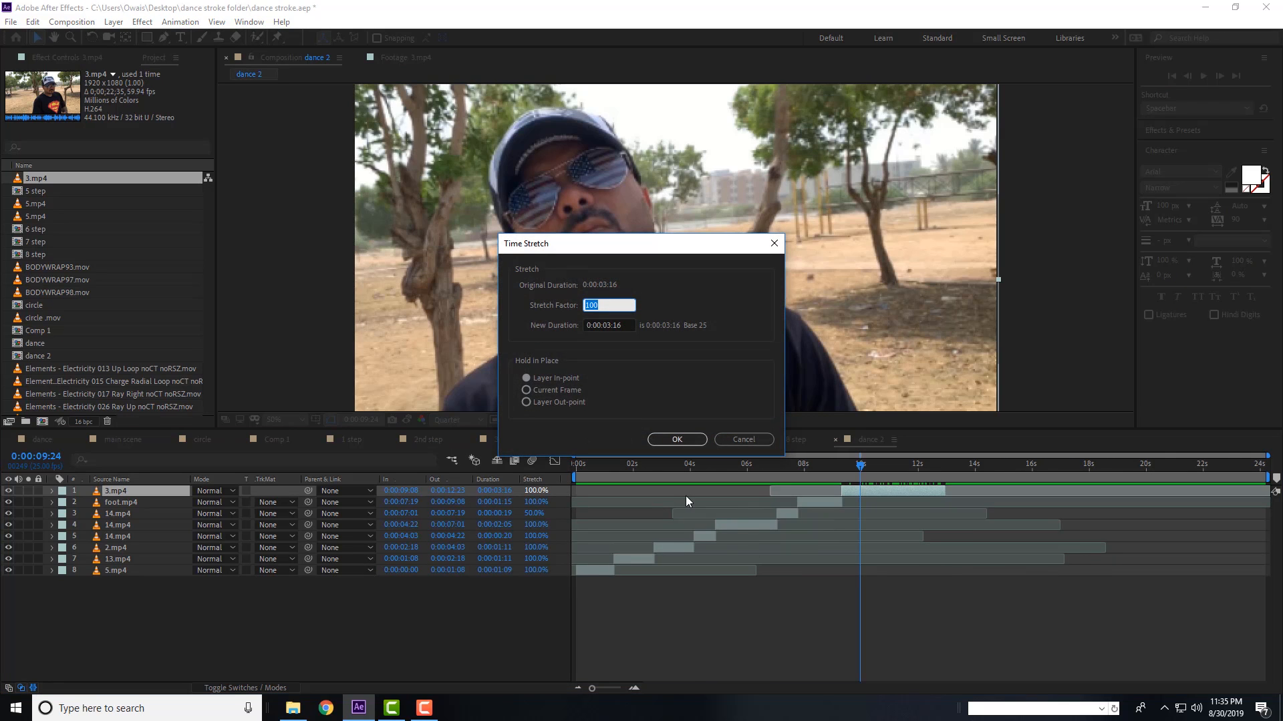
type("200")
key("Return")
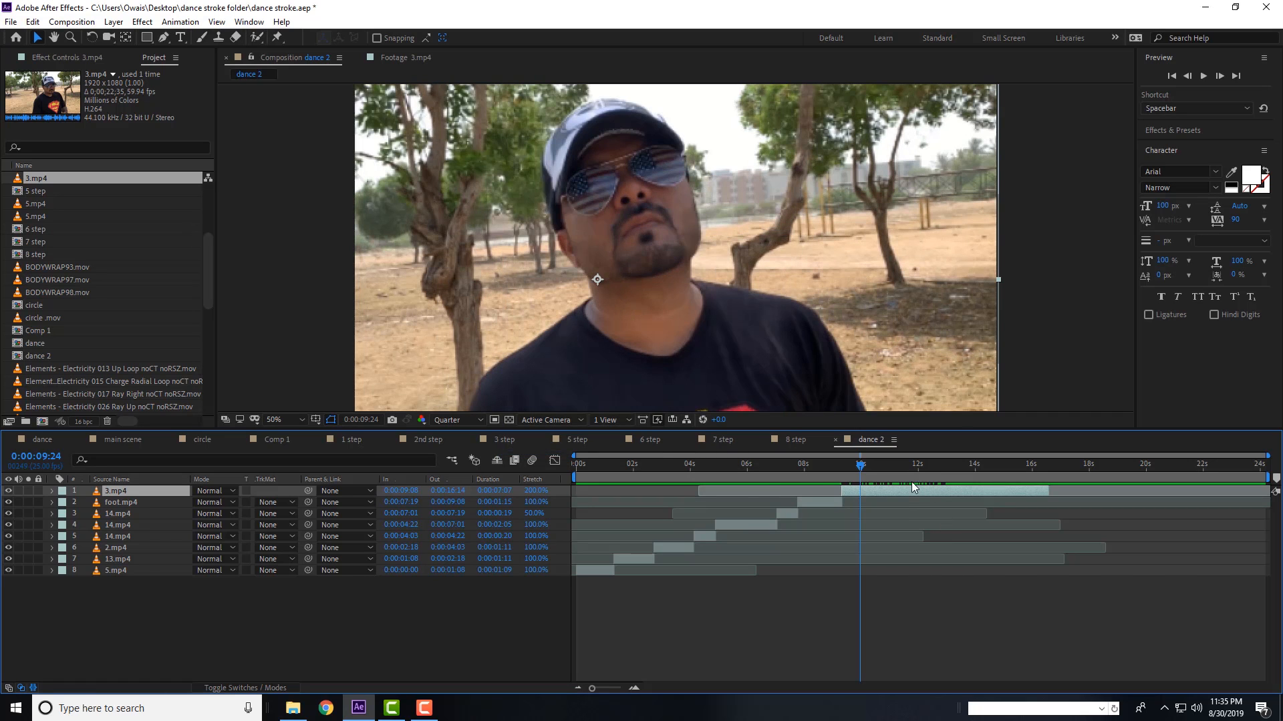
left_click(33, 688)
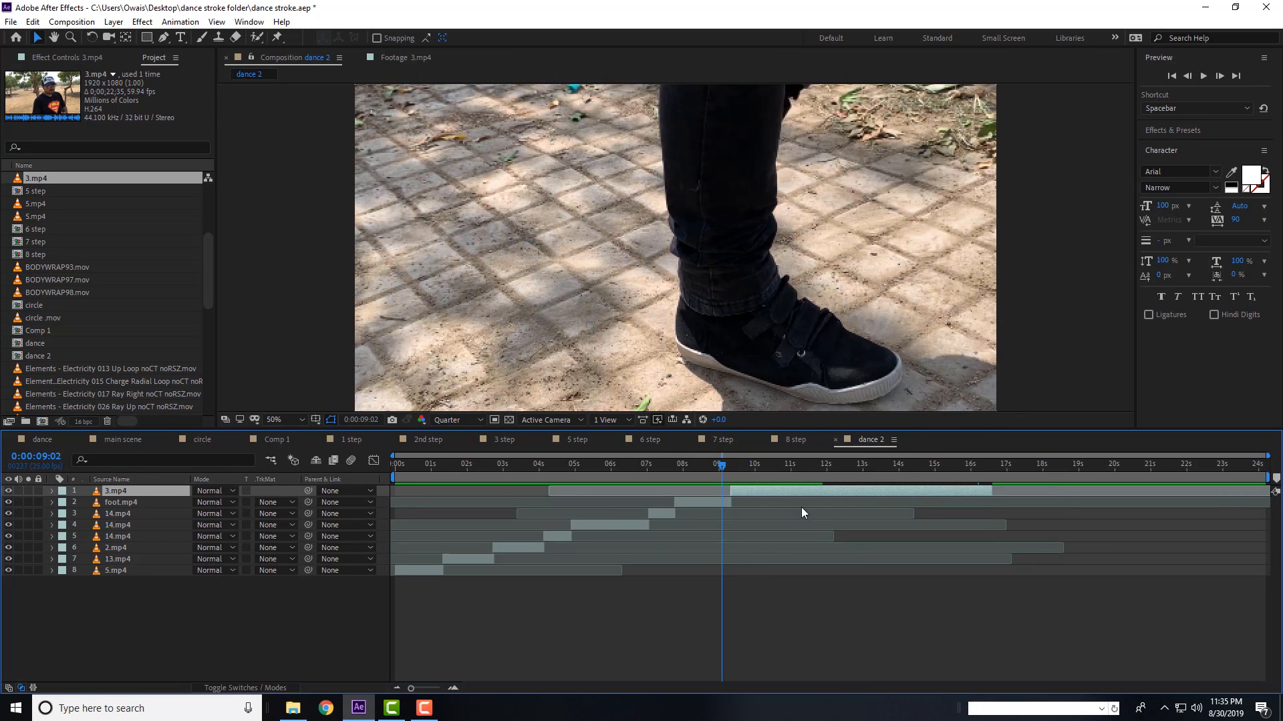
- Preview the slowed 3.mp4 section from 0:00:09:02 and compare it with the finished dance composition around 0:00:16:18
key("space")
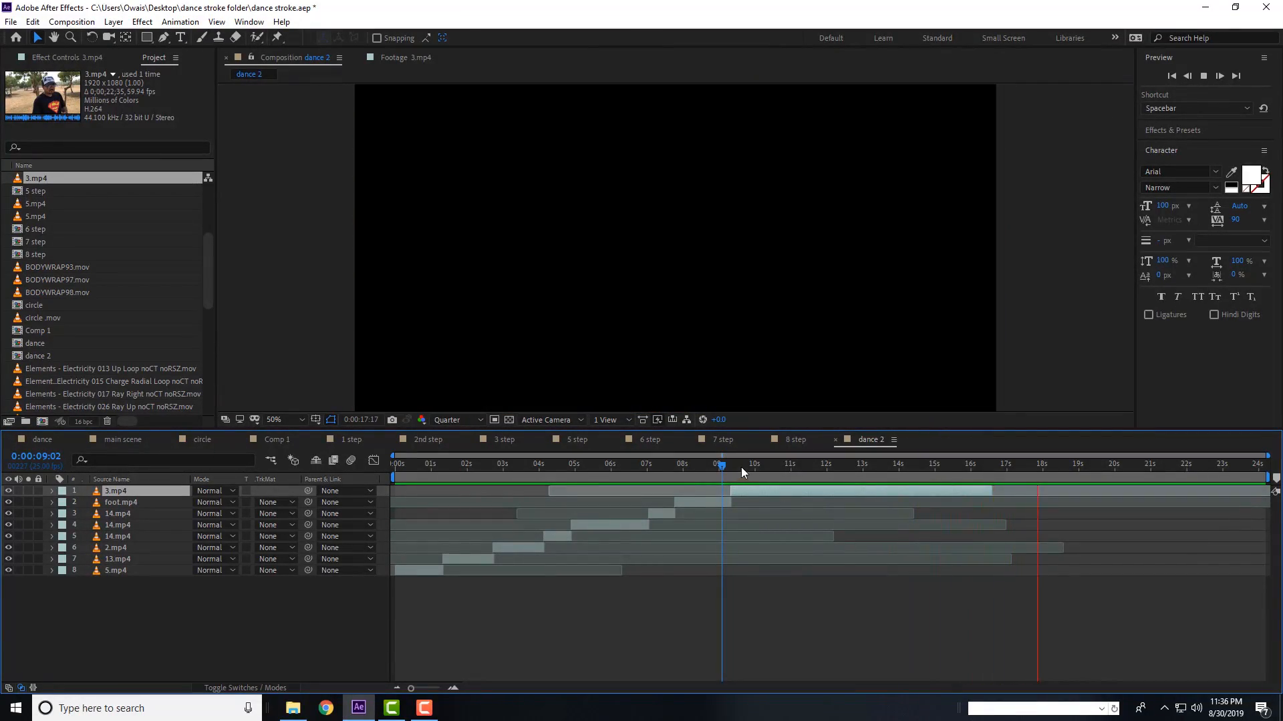
left_click_drag(740, 467, 839, 468)
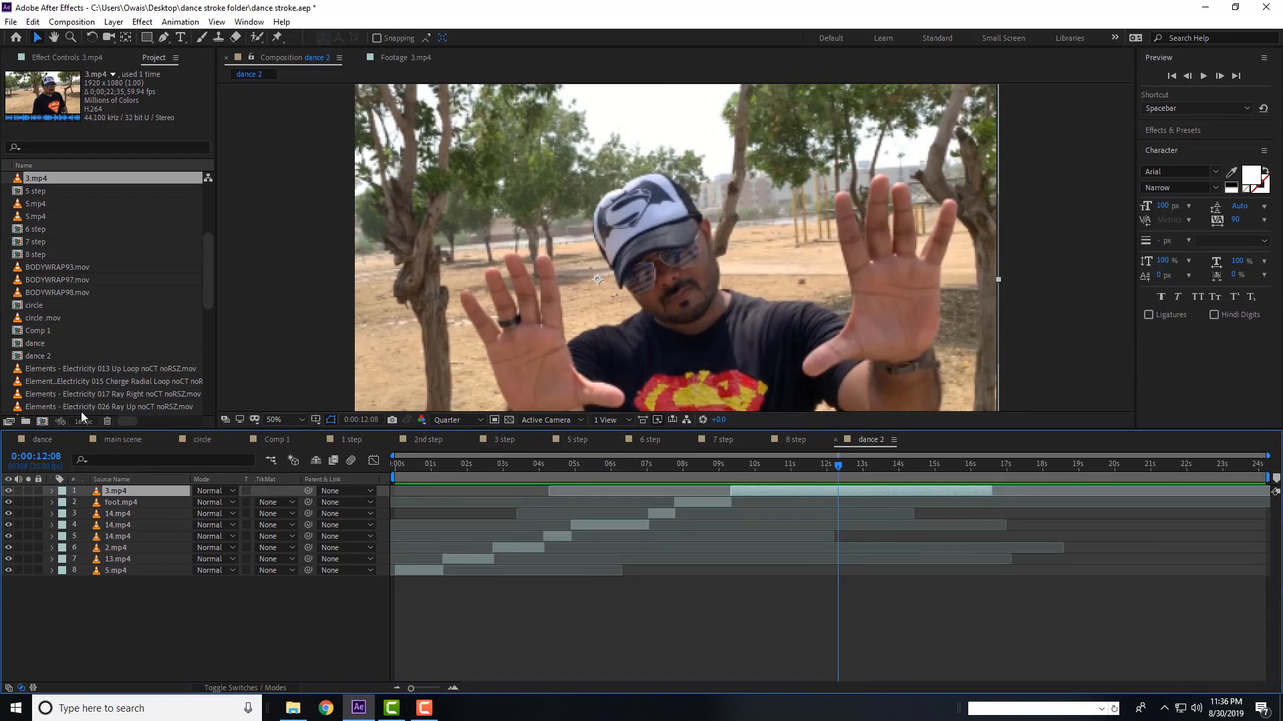
left_click(42, 439)
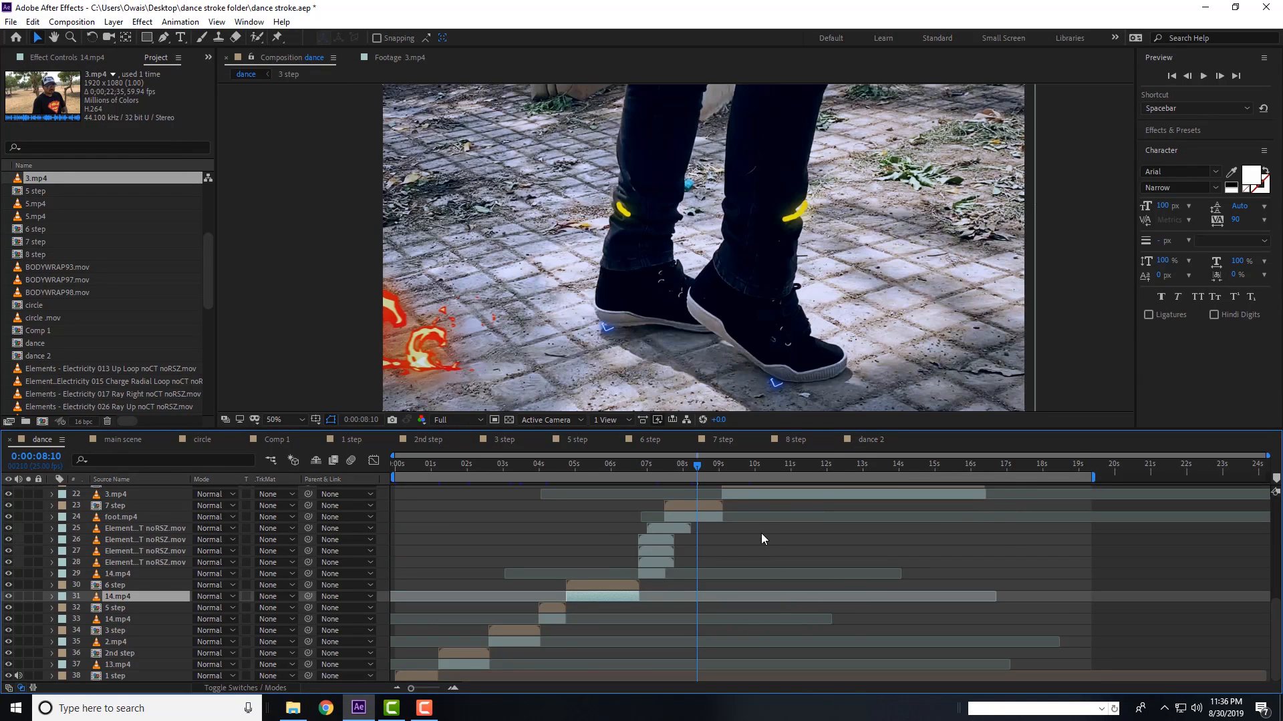
scroll(761, 533, "up", 1)
left_click_drag(878, 471, 997, 473)
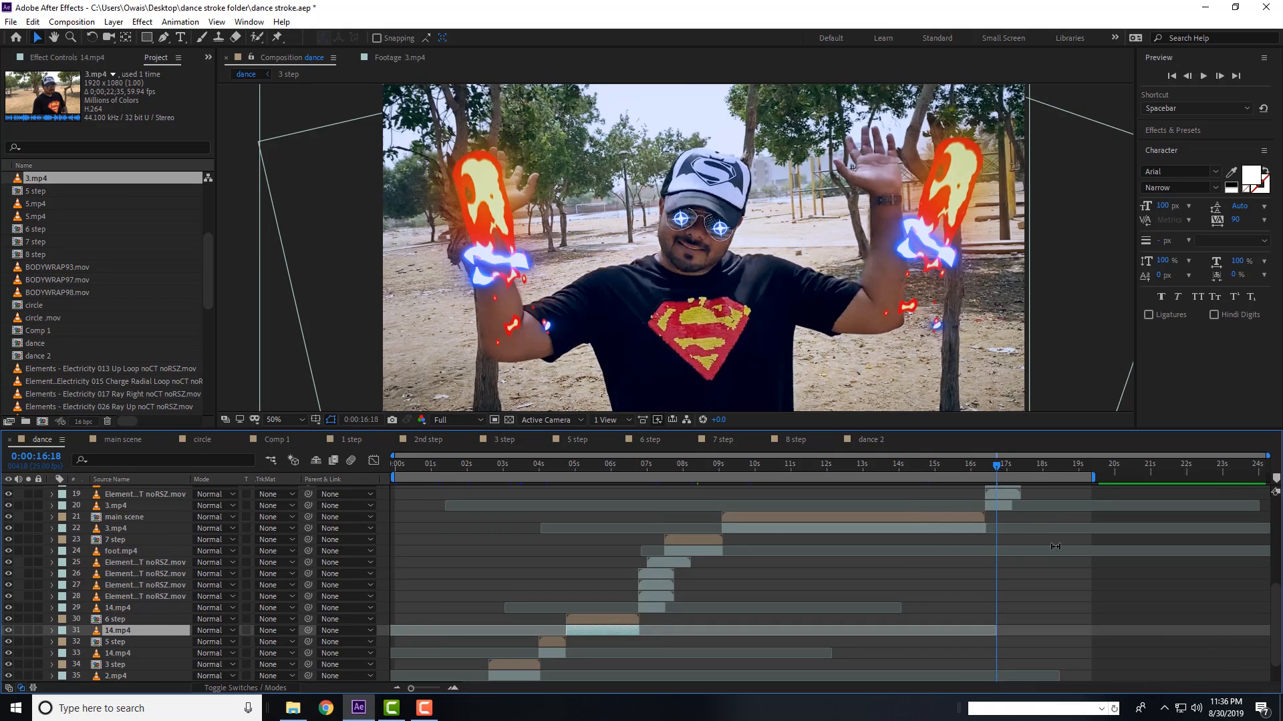
scroll(1133, 496, "up", 3)
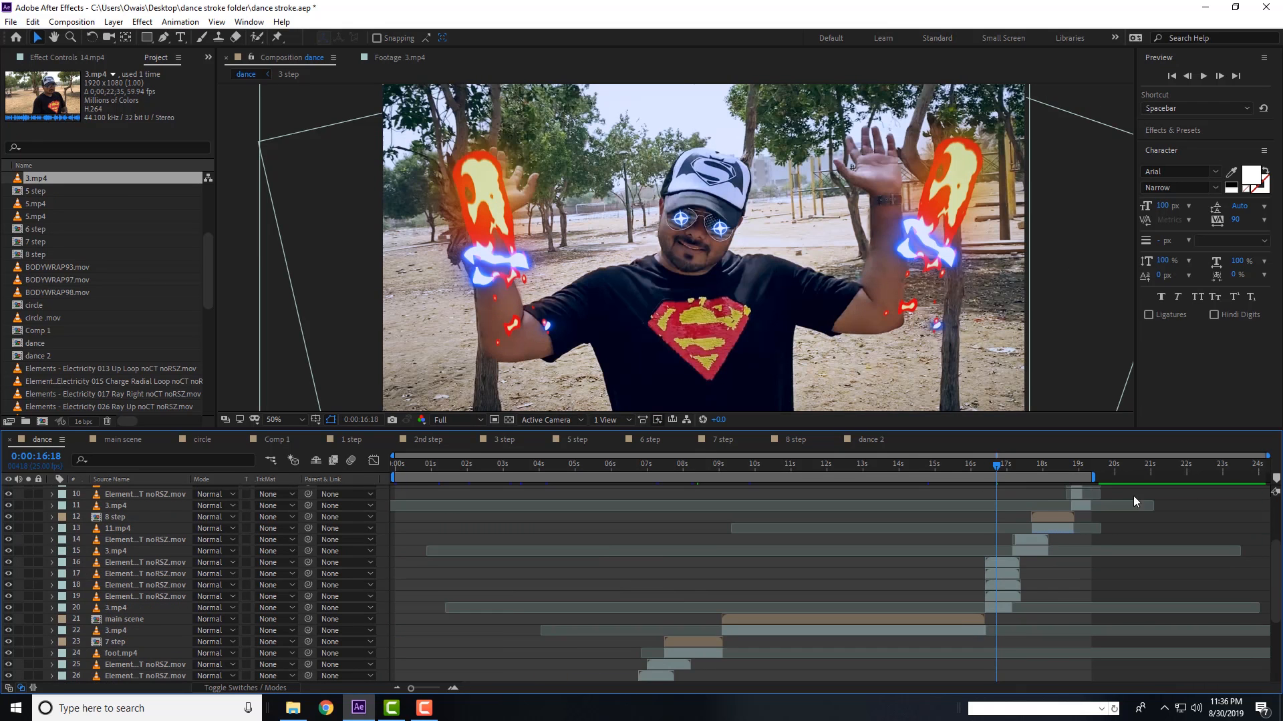
left_click(863, 439)
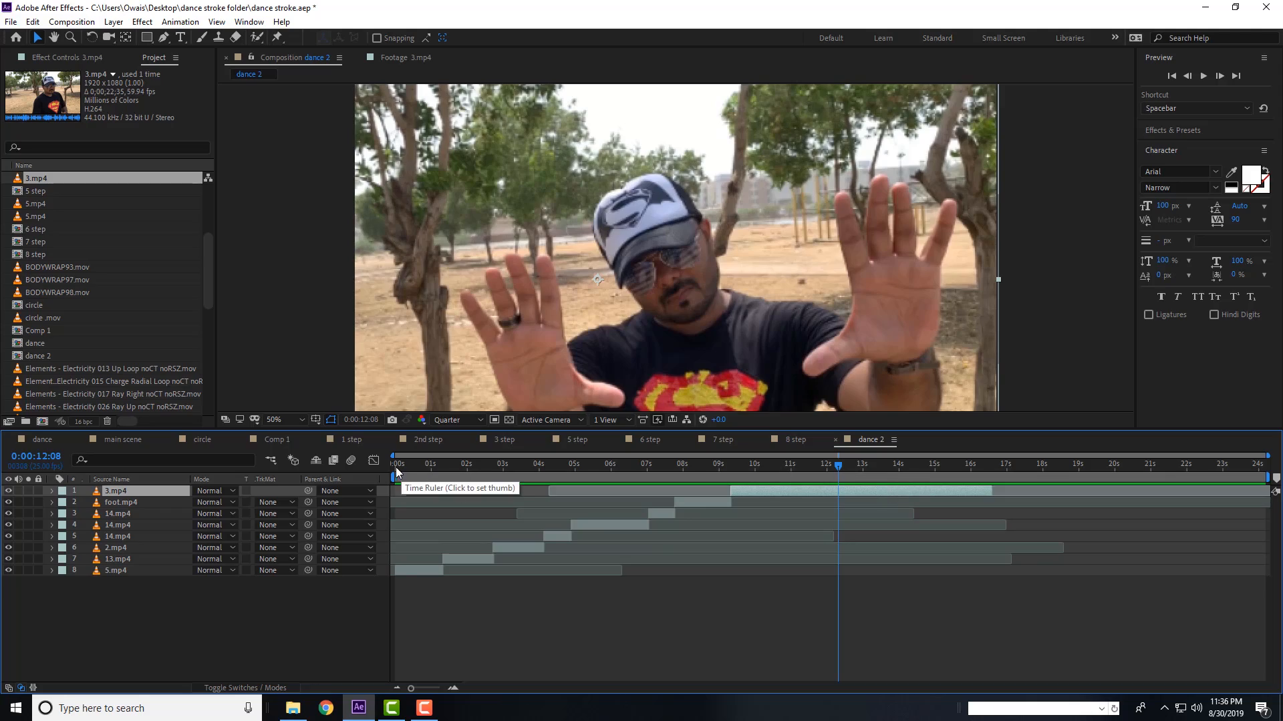
- Review the joined clips in dance 2 from the beginning and return the current time to 0:00:00:00
left_click_drag(401, 467, 557, 484)
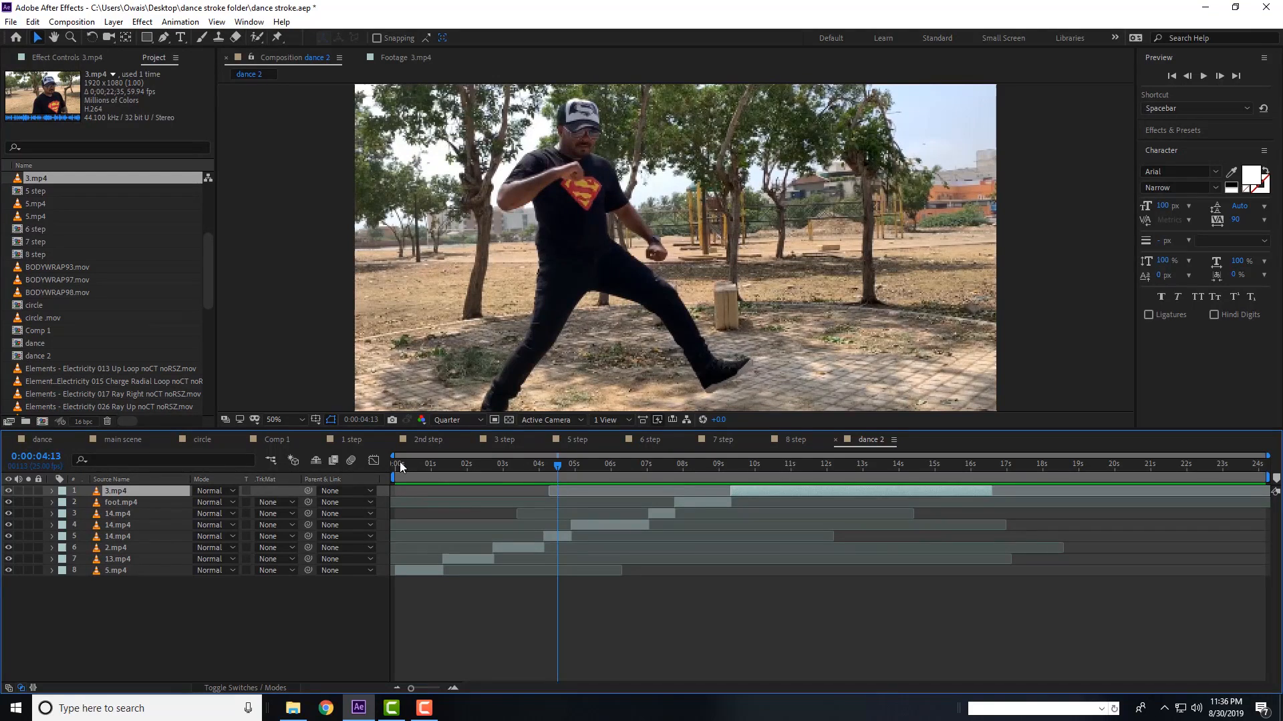
left_click_drag(395, 463, 406, 462)
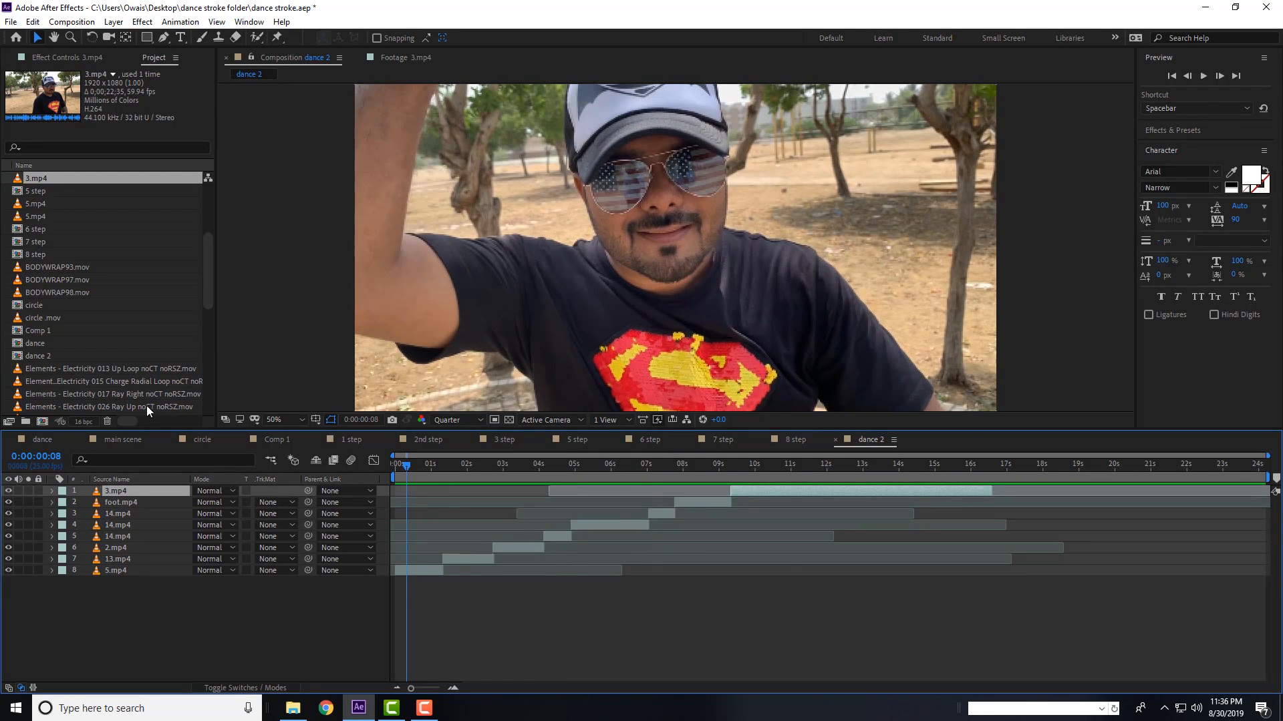
left_click_drag(407, 471, 636, 483)
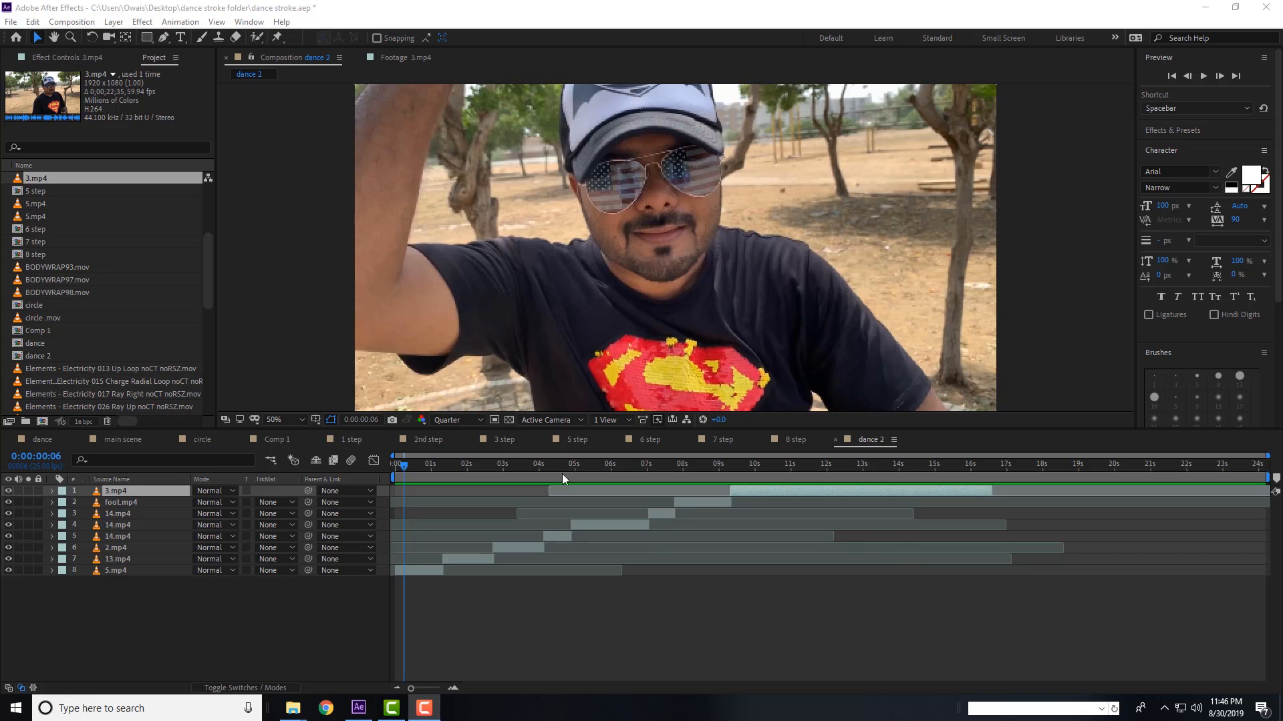
mouse_move(403, 469)
left_mouse_down()
mouse_move(431, 477)
mouse_move(393, 478)
left_mouse_up()
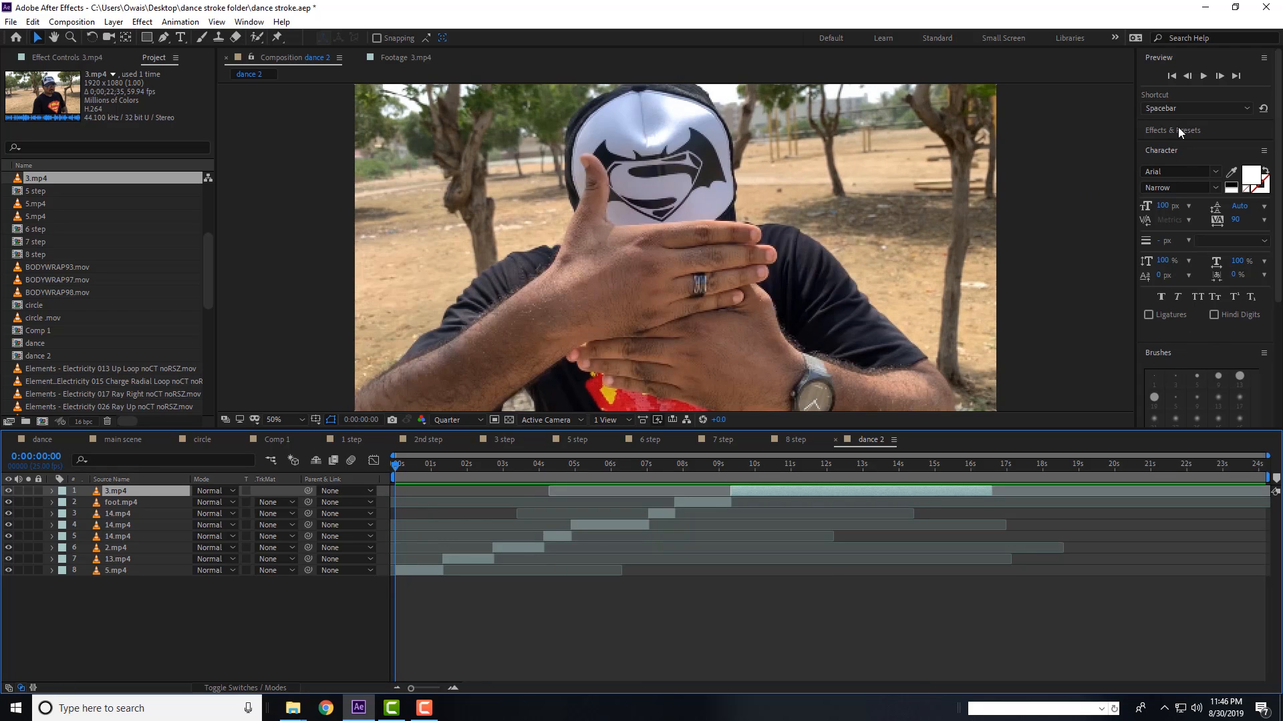
- Check the in, out, duration and stretch values of the 14.mp4 and 3.mp4 layers in dance 2
left_click(32, 688)
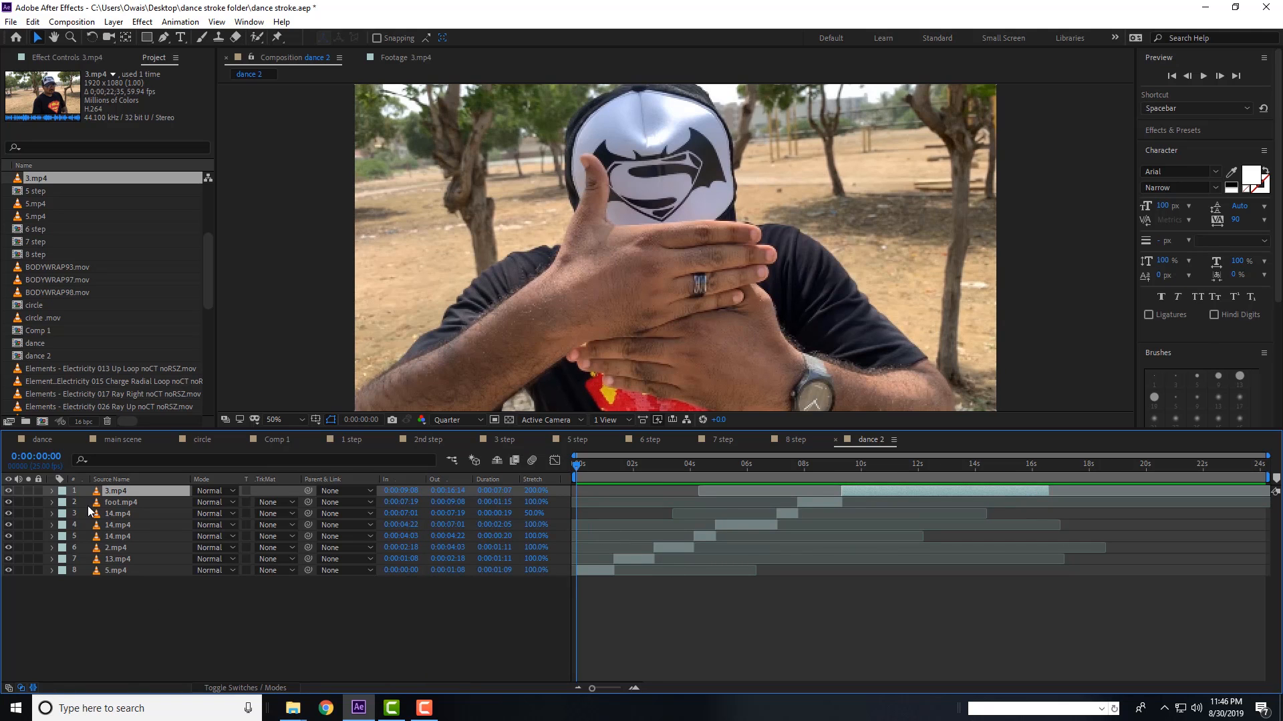
left_click(115, 512)
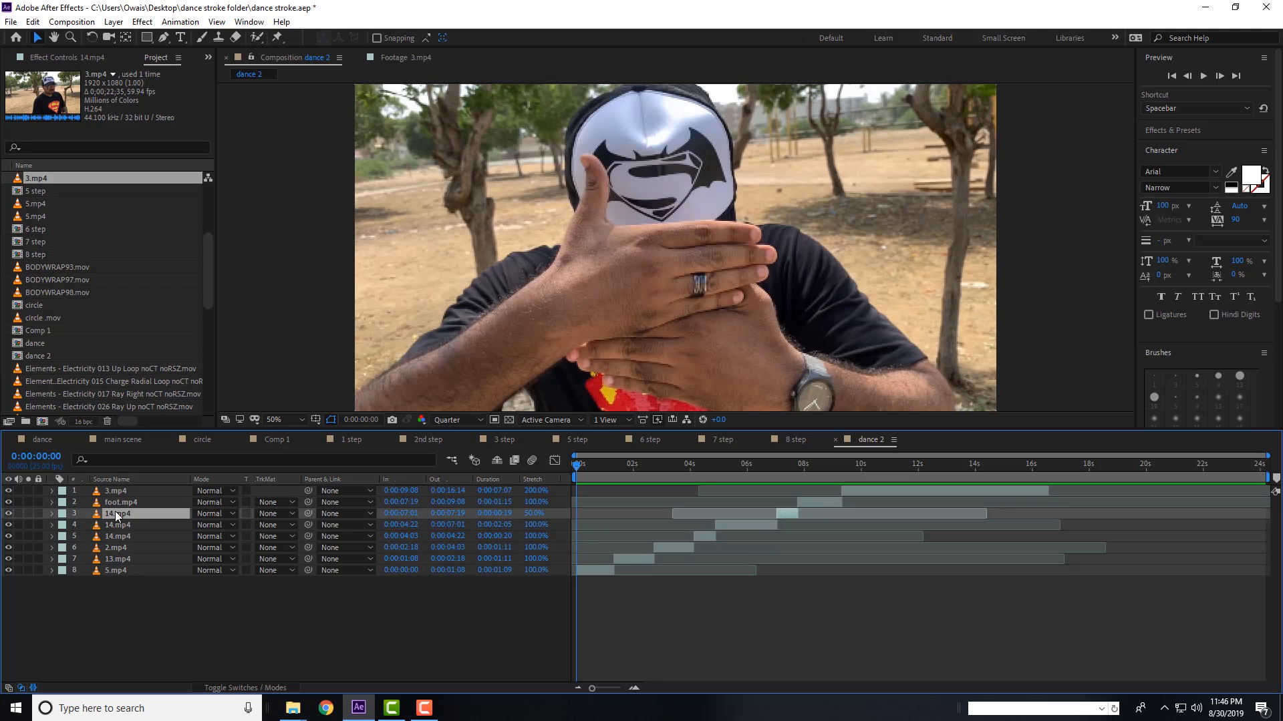
left_click(111, 489)
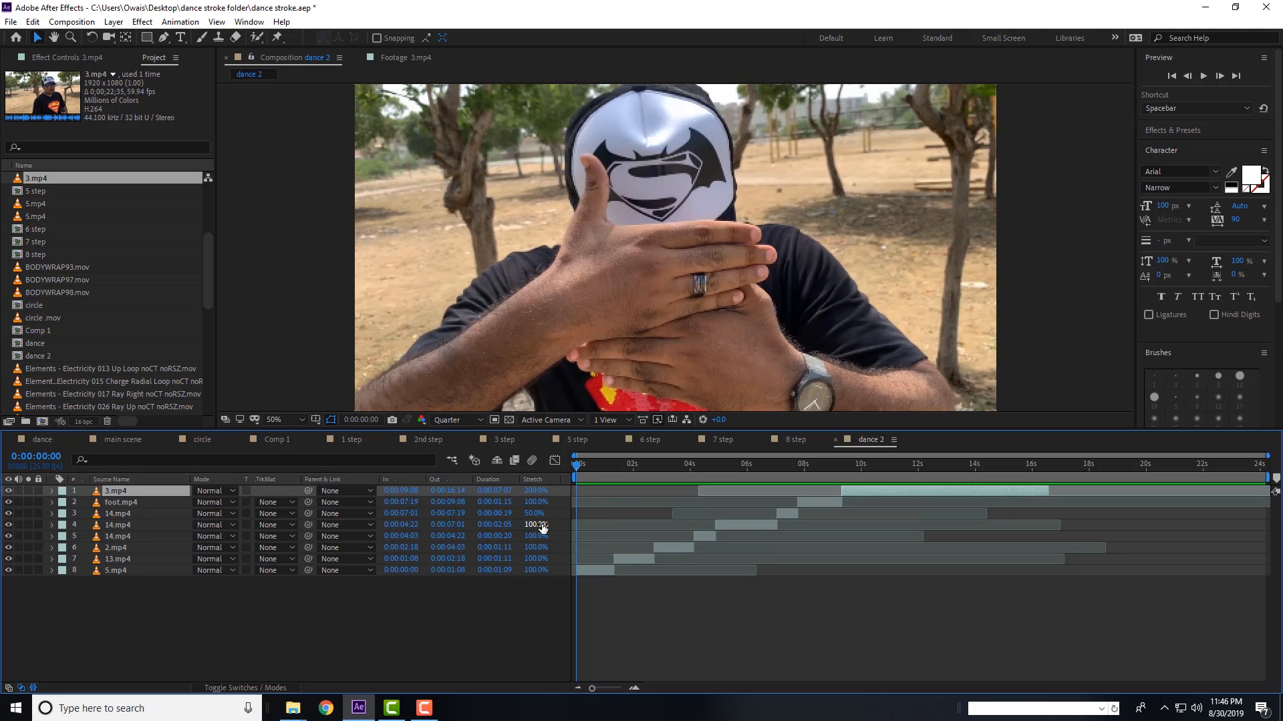
left_click(33, 689)
- Create an HDTV 1080 25 composition named main 2 and paste the 3.mp4 section into it, starting at 0:00:00:00
left_click_drag(701, 464, 896, 464)
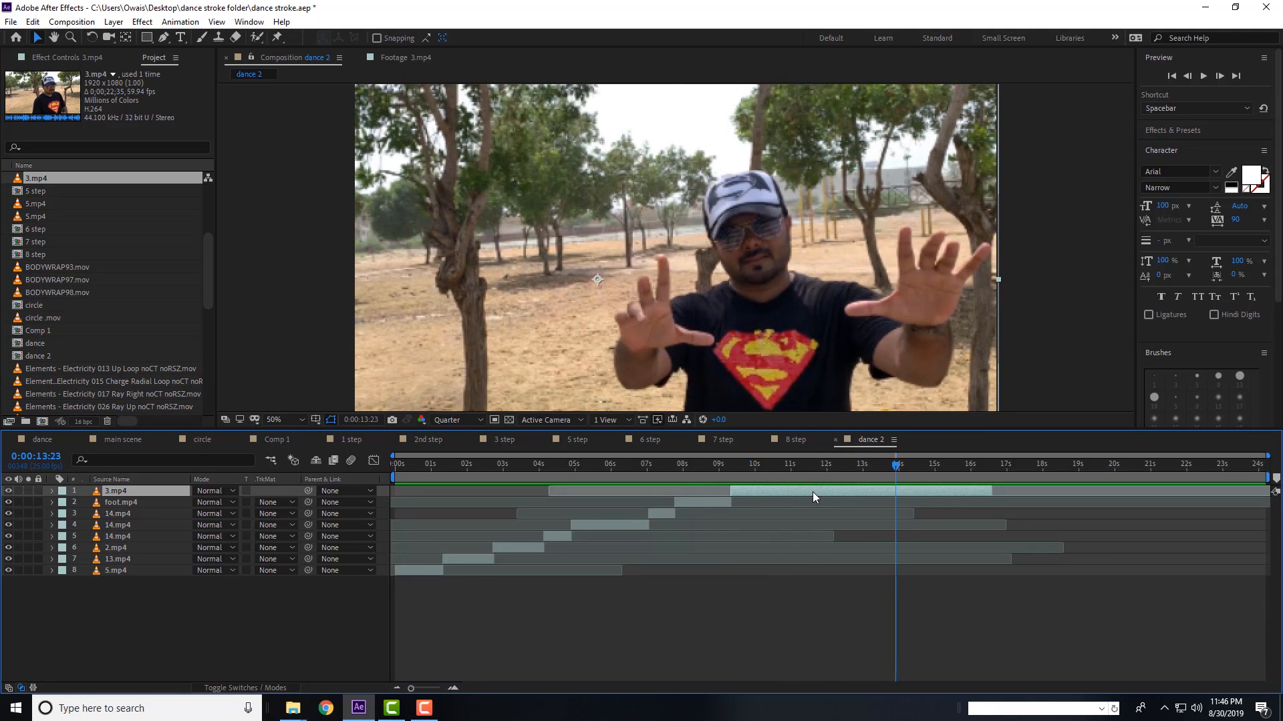
key("ctrl+k")
type("main 2")
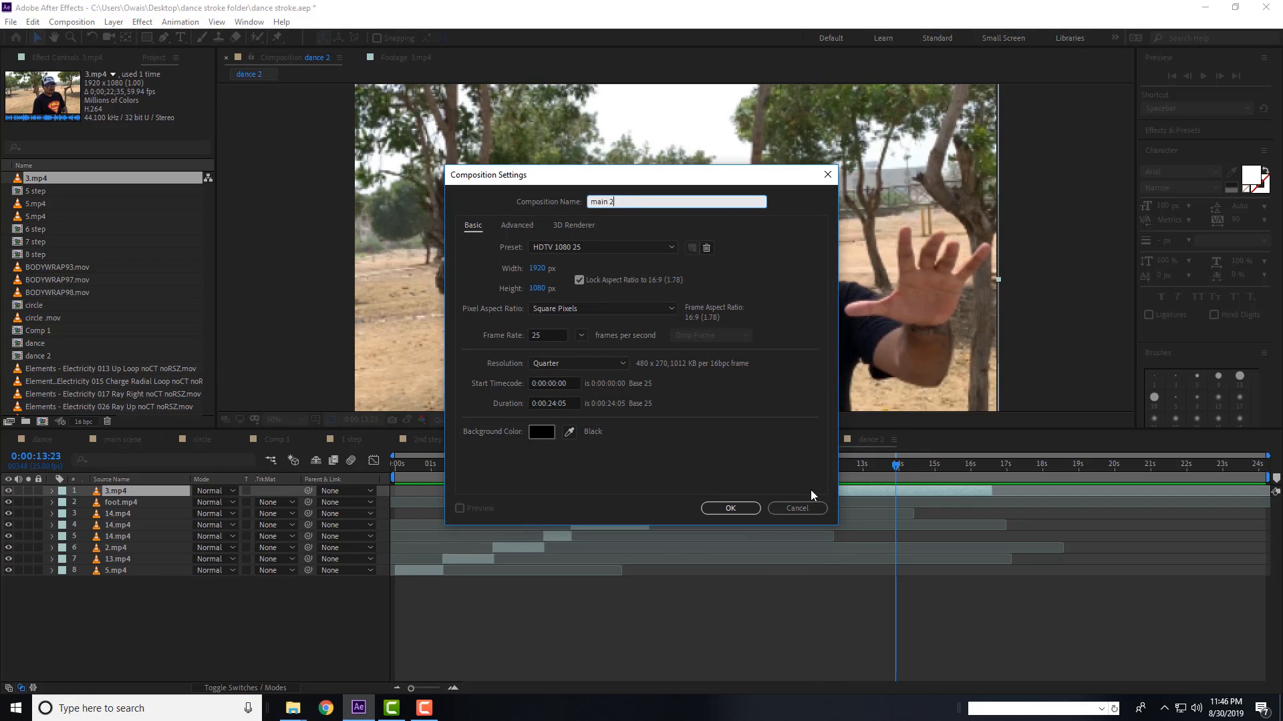
key("Return")
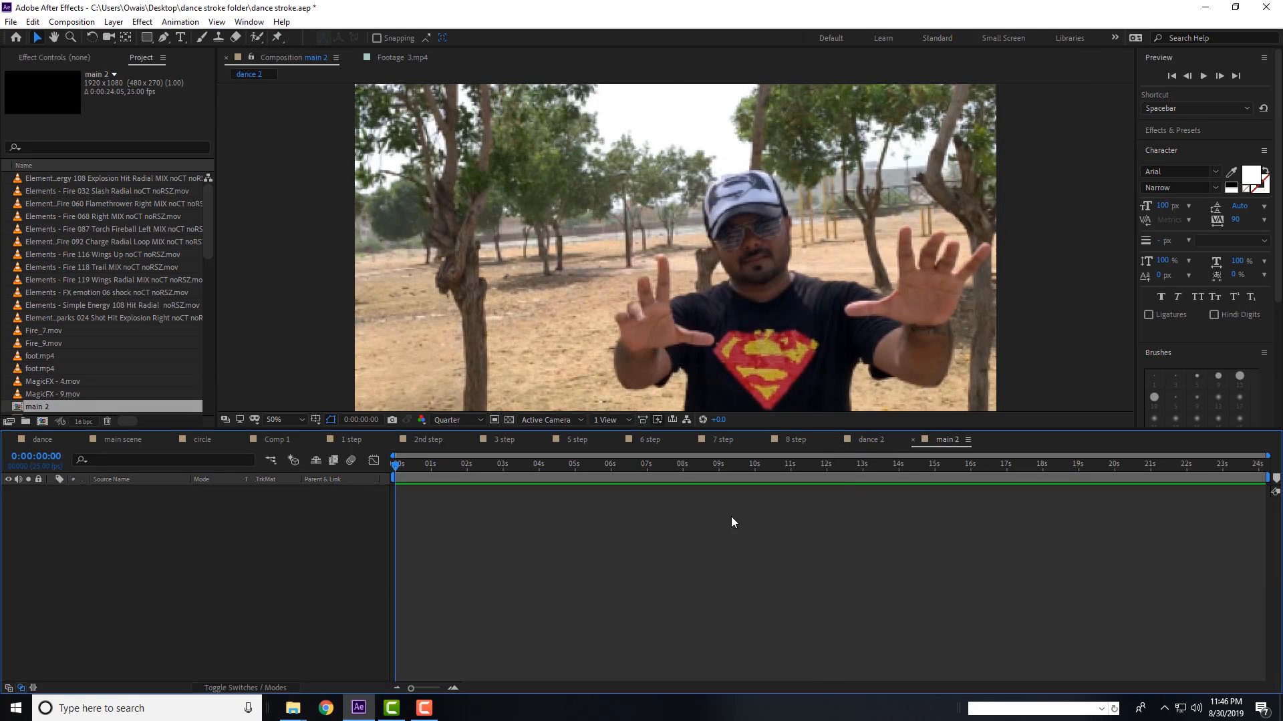
key("ctrl+v")
key("[")
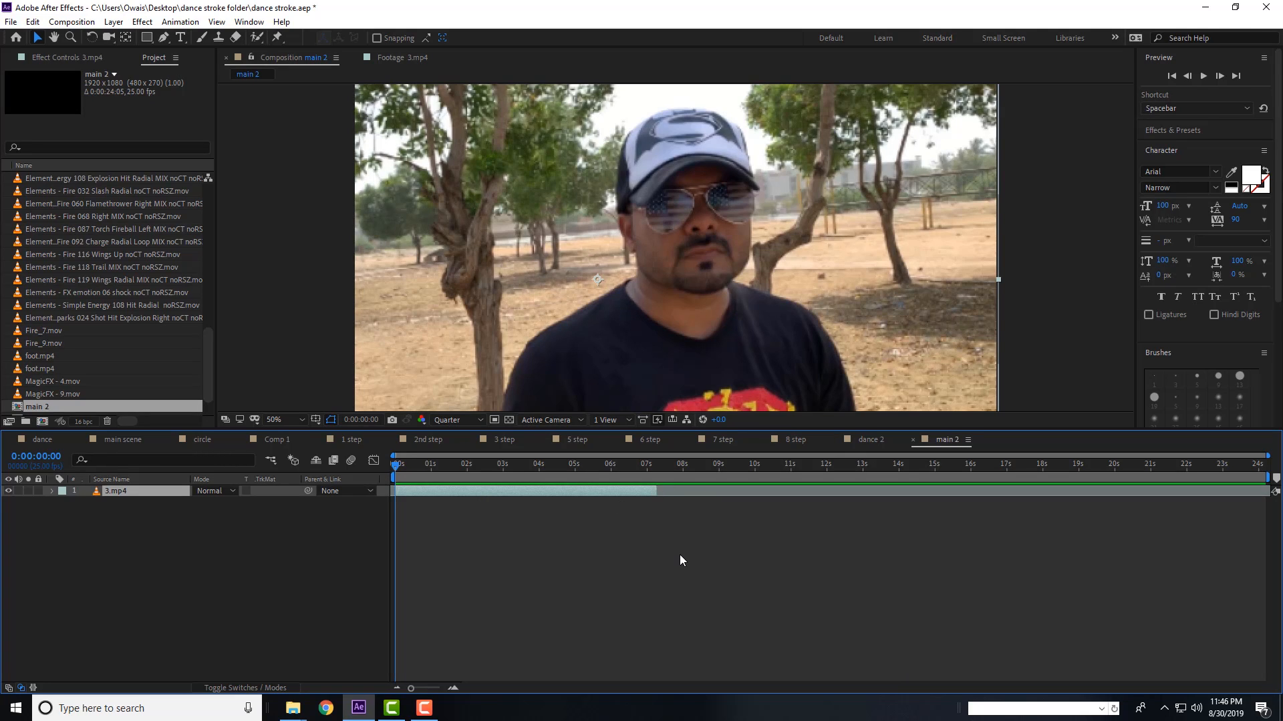
- End the main 2 work area at the 3.mp4 layer's out point, 0:00:07:06, and return to the first frame
key("o")
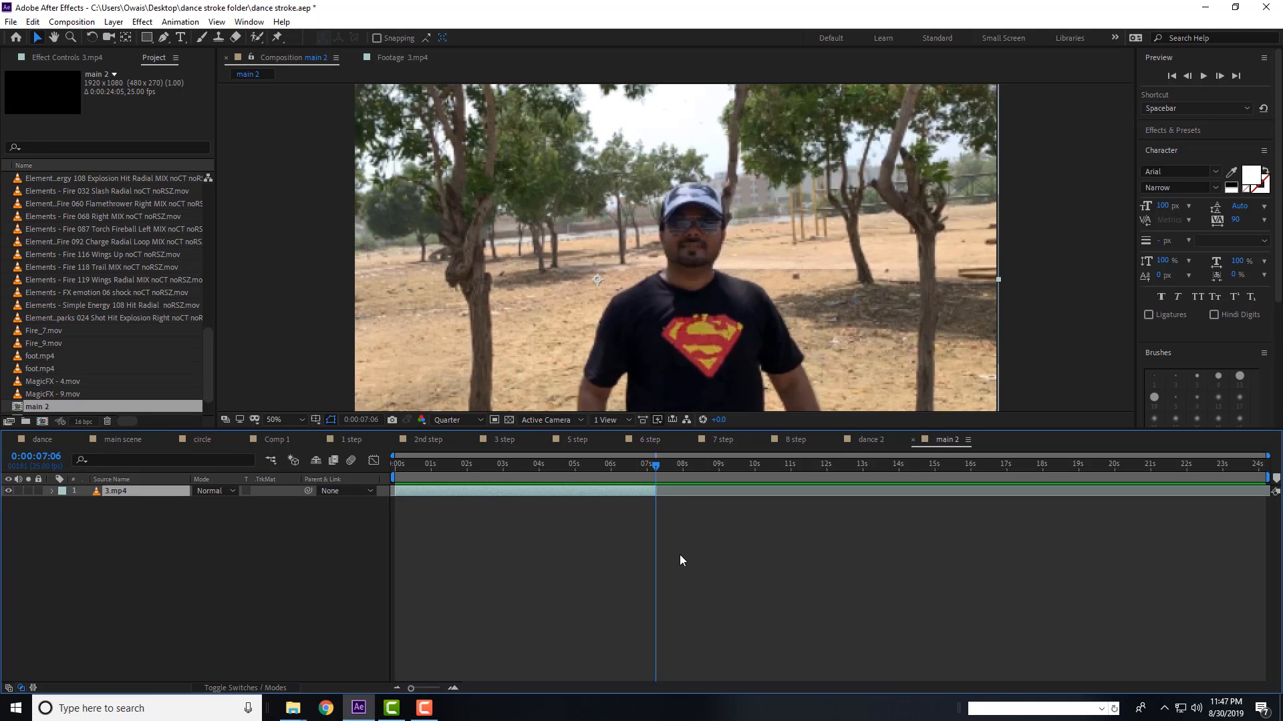
key("n")
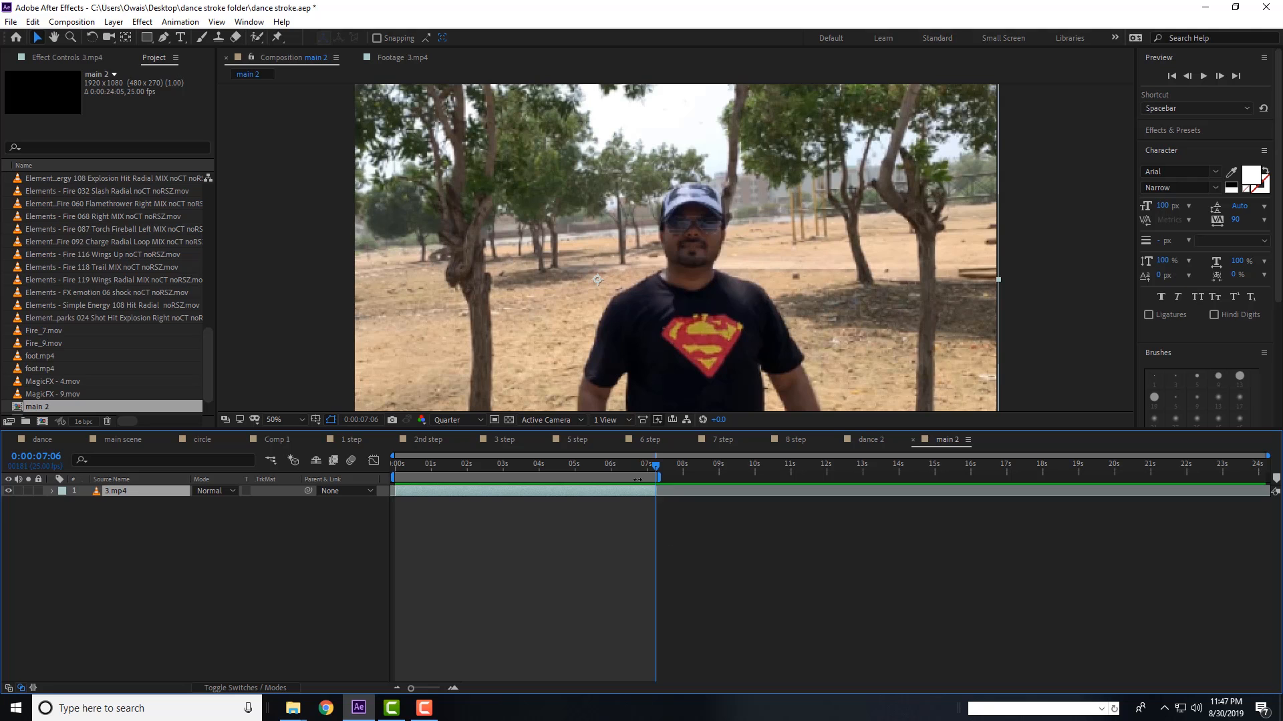
key("Home")
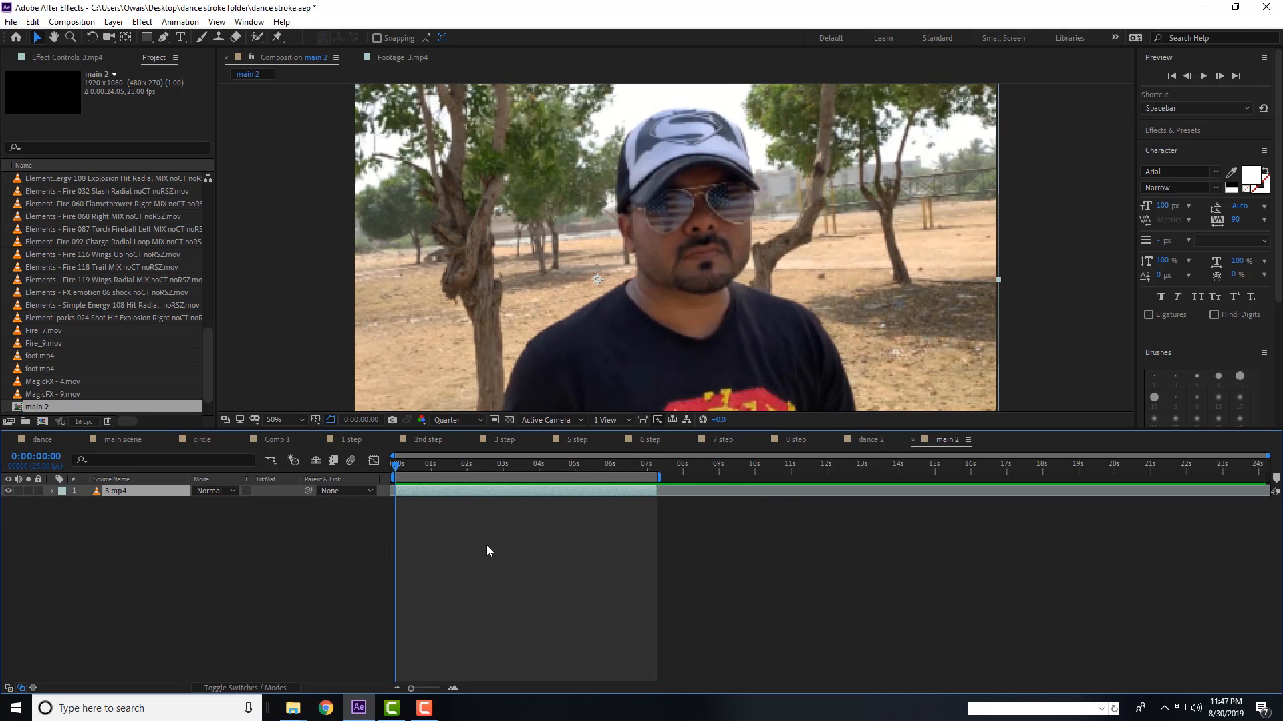
- Add the main 2 composition to the render queue and set its output module format to QuickTime
left_click(72, 21)
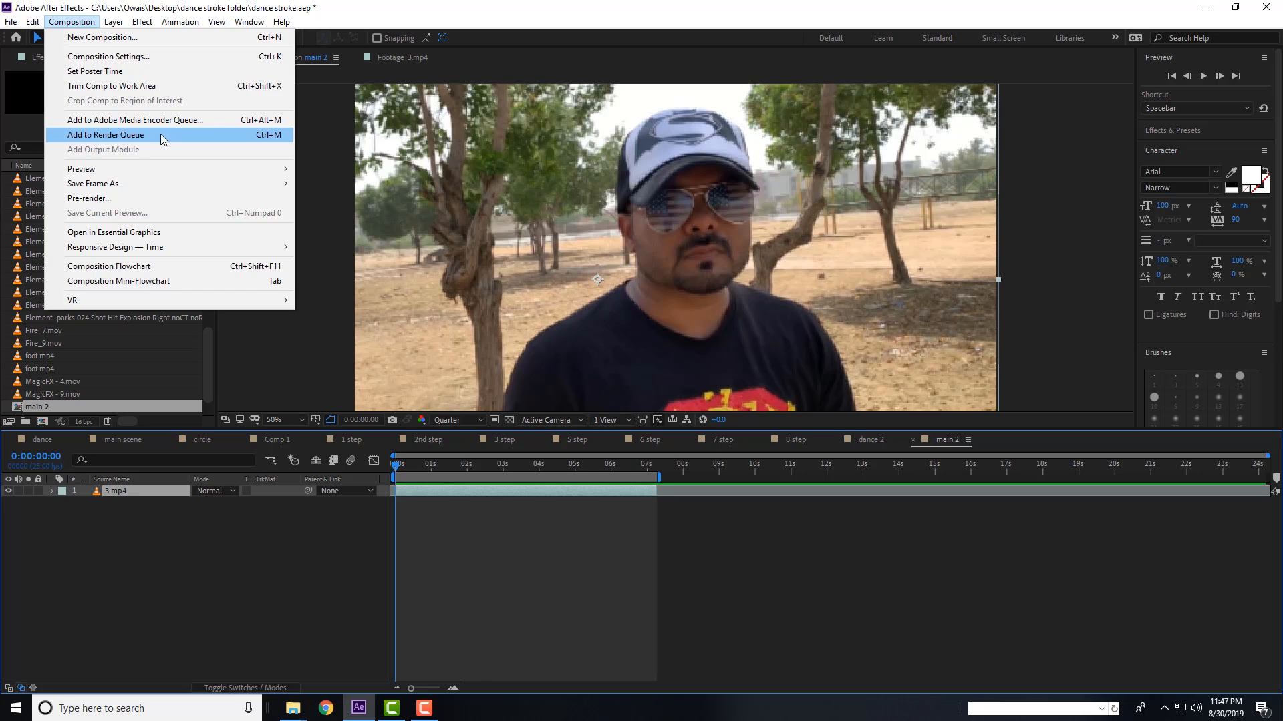
left_click(270, 134)
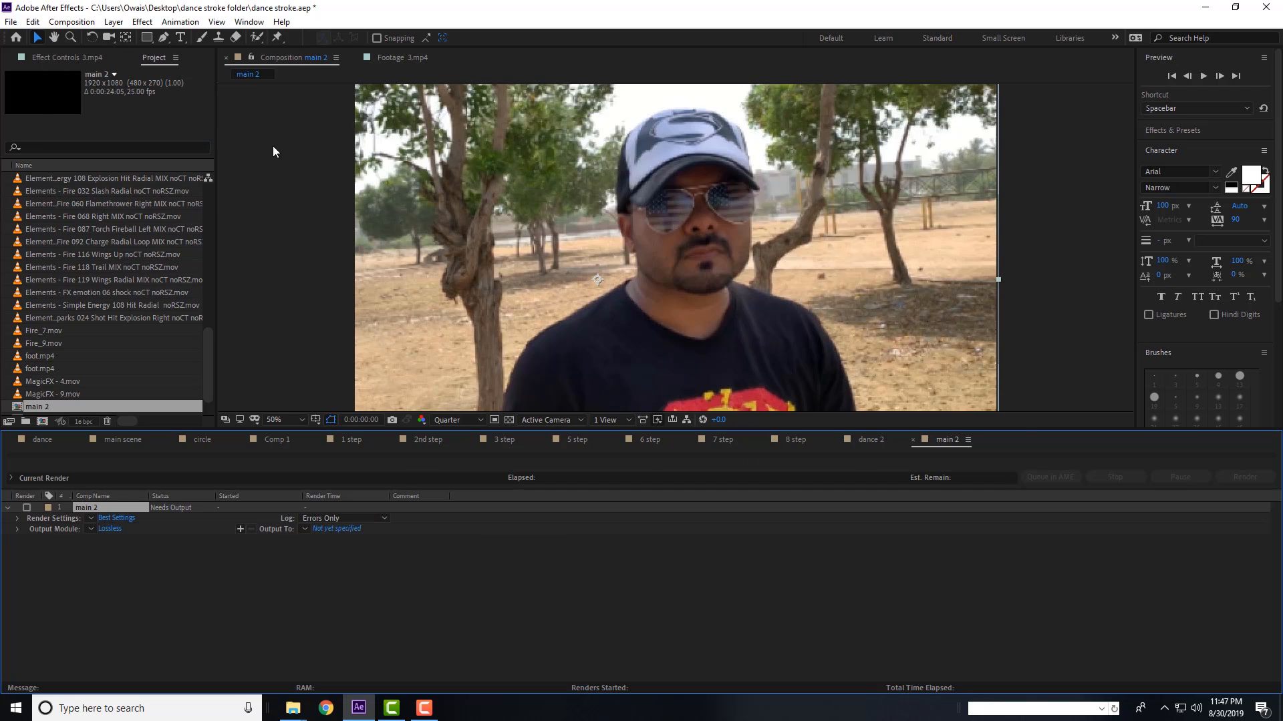
left_click(110, 529)
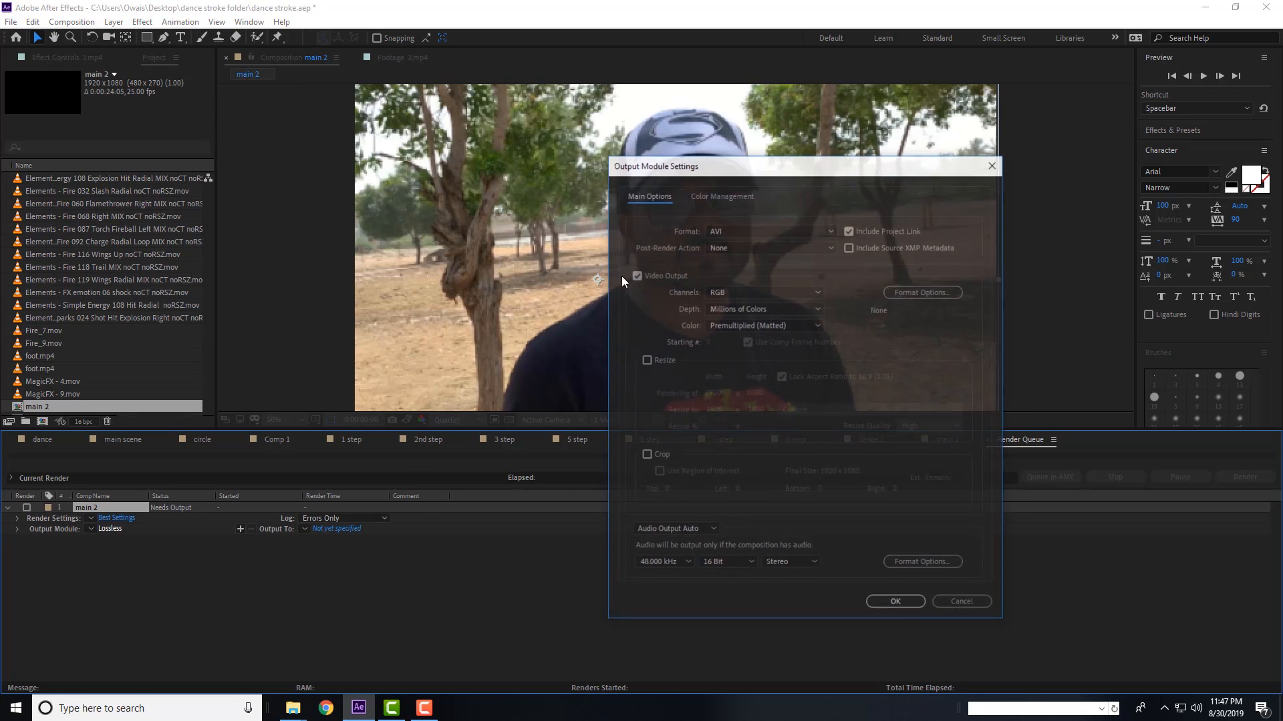
left_click(723, 231)
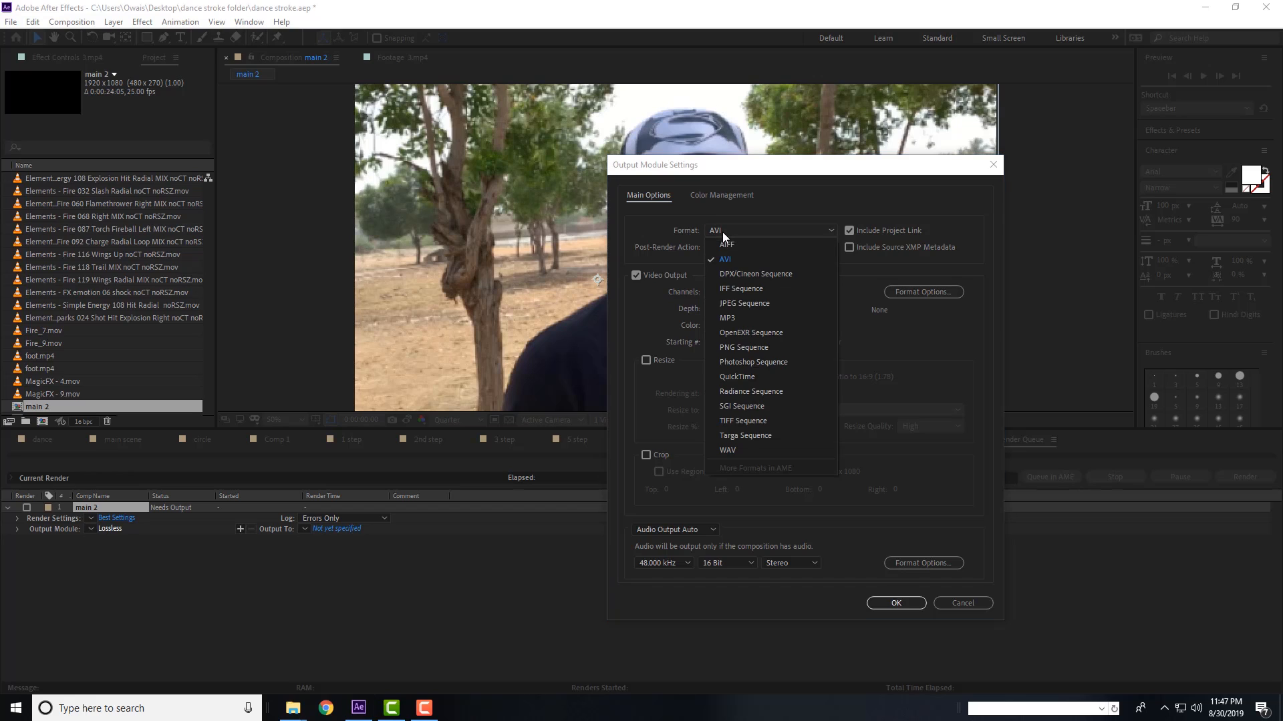
left_click(755, 378)
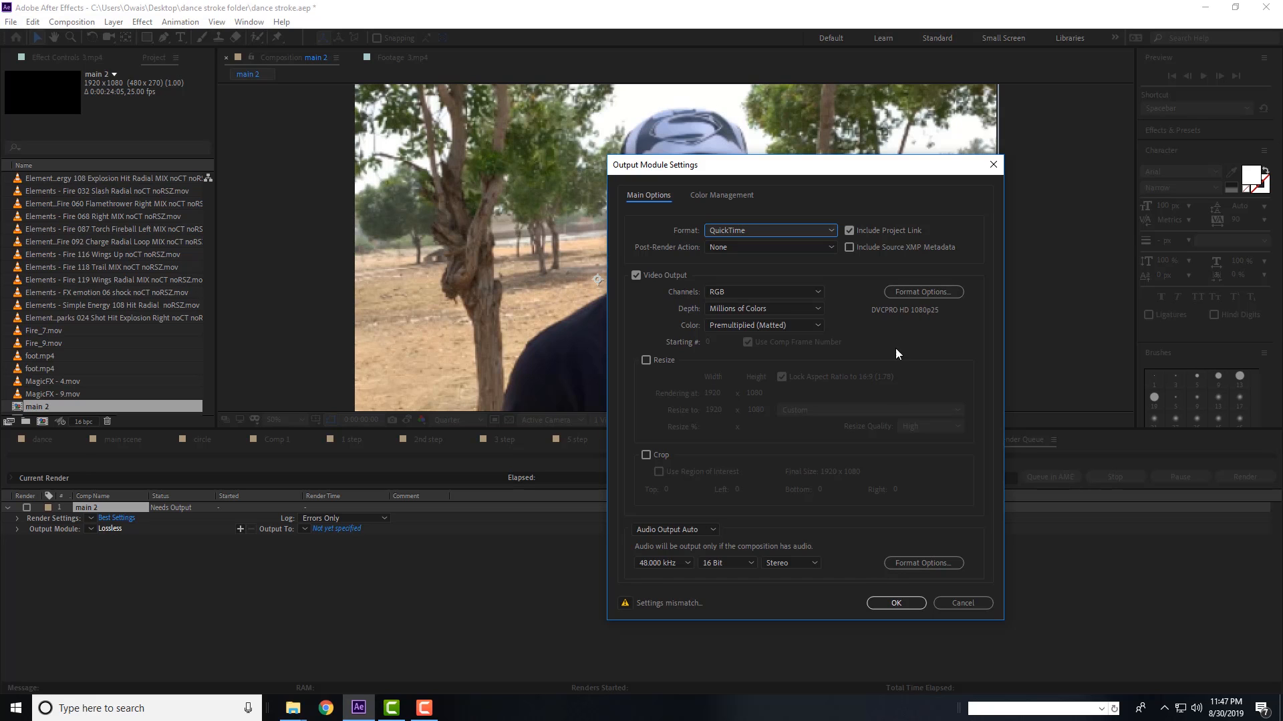
left_click(896, 603)
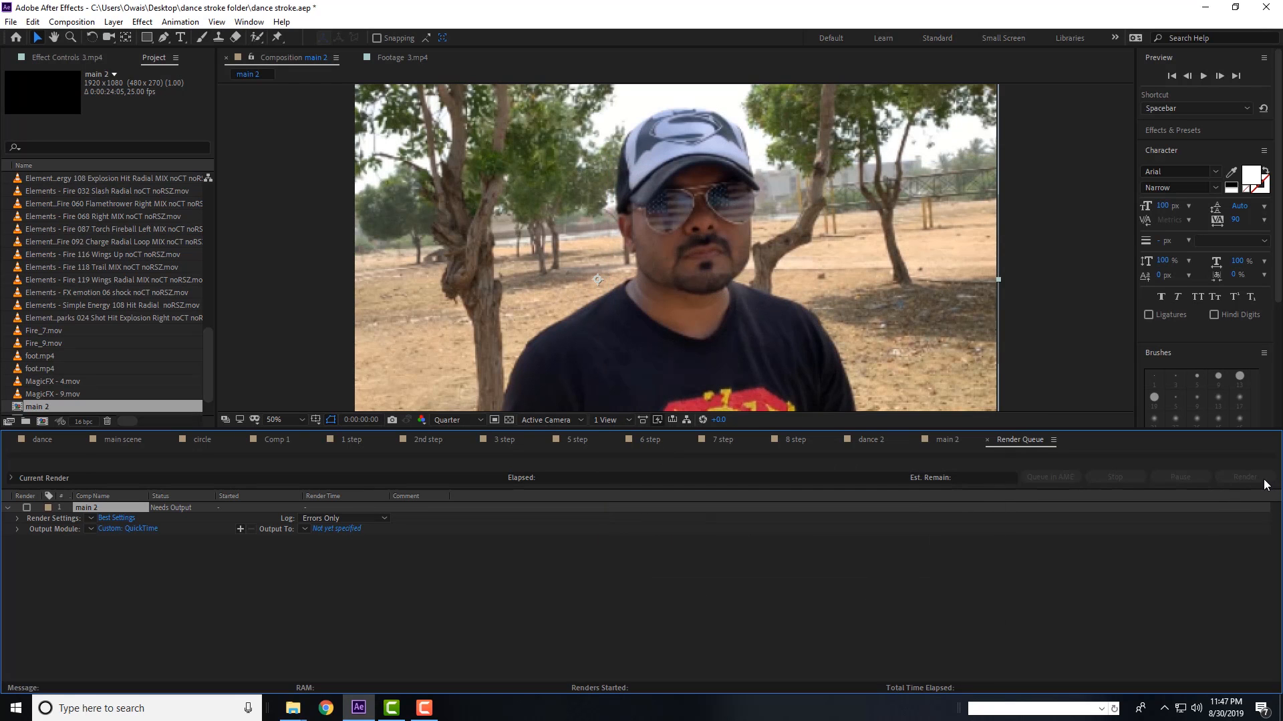
- Set the render output to main 2.mov in the dance stroke folder and remove the item from the render queue
left_click(339, 529)
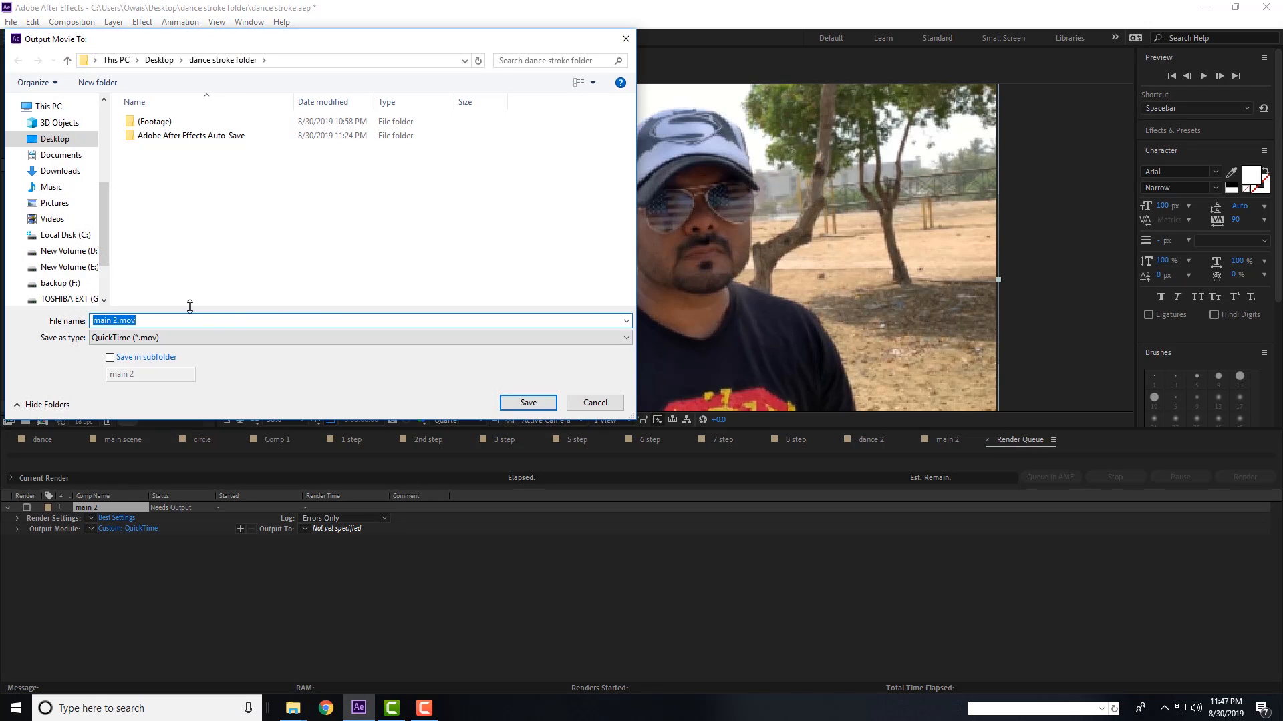
left_click(531, 402)
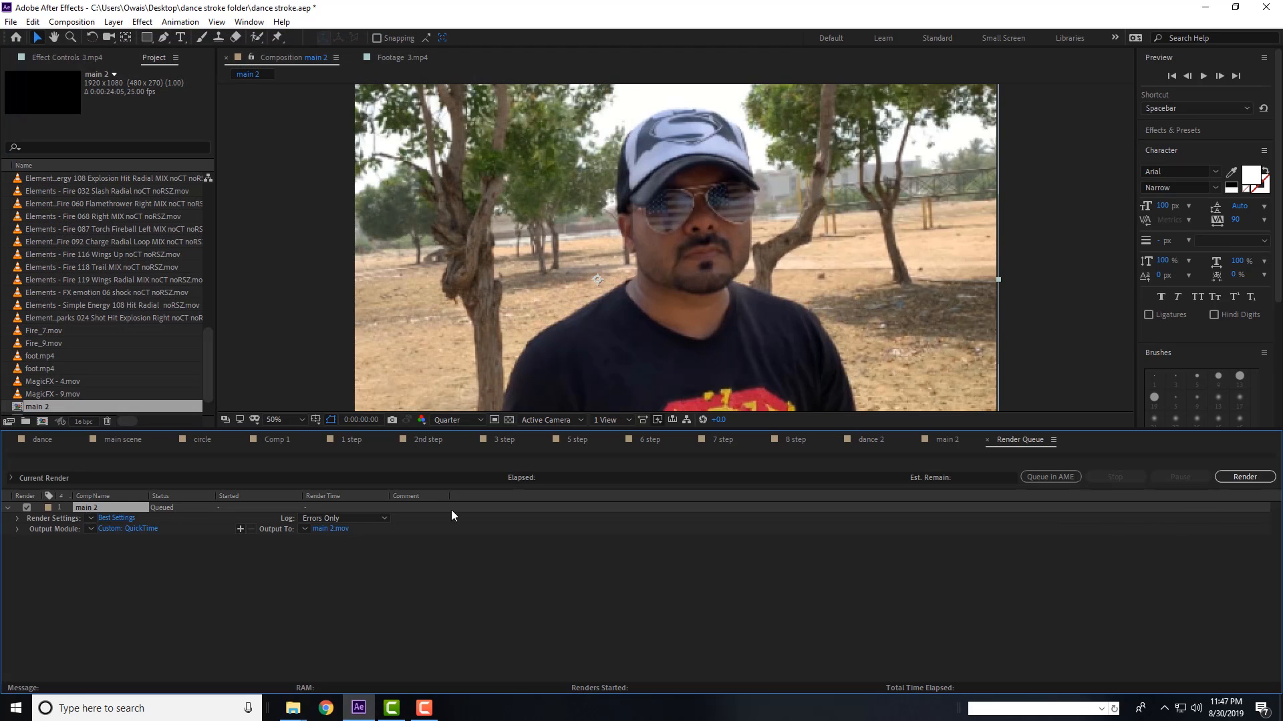
key("Delete")
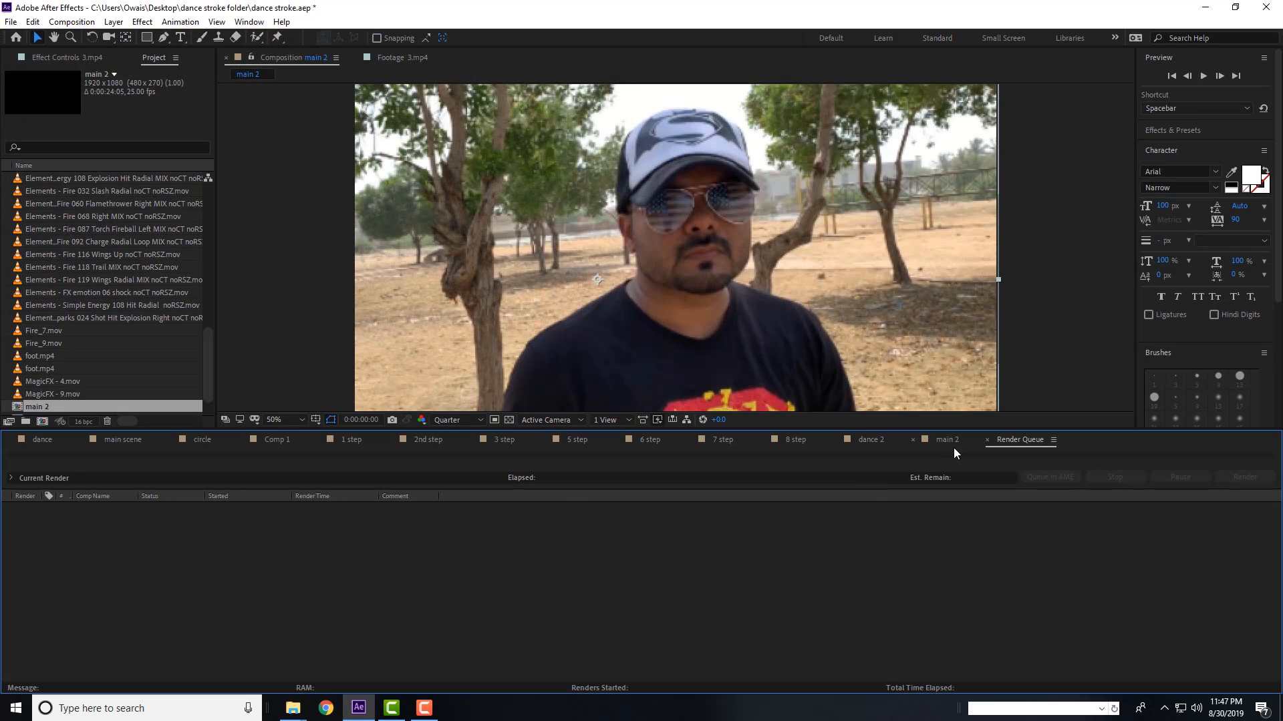
- Examine the slow scene.mov layer in the main scene composition and locate its file in the dance clips folder without importing it
left_click(122, 440)
scroll(484, 553, "down", 3)
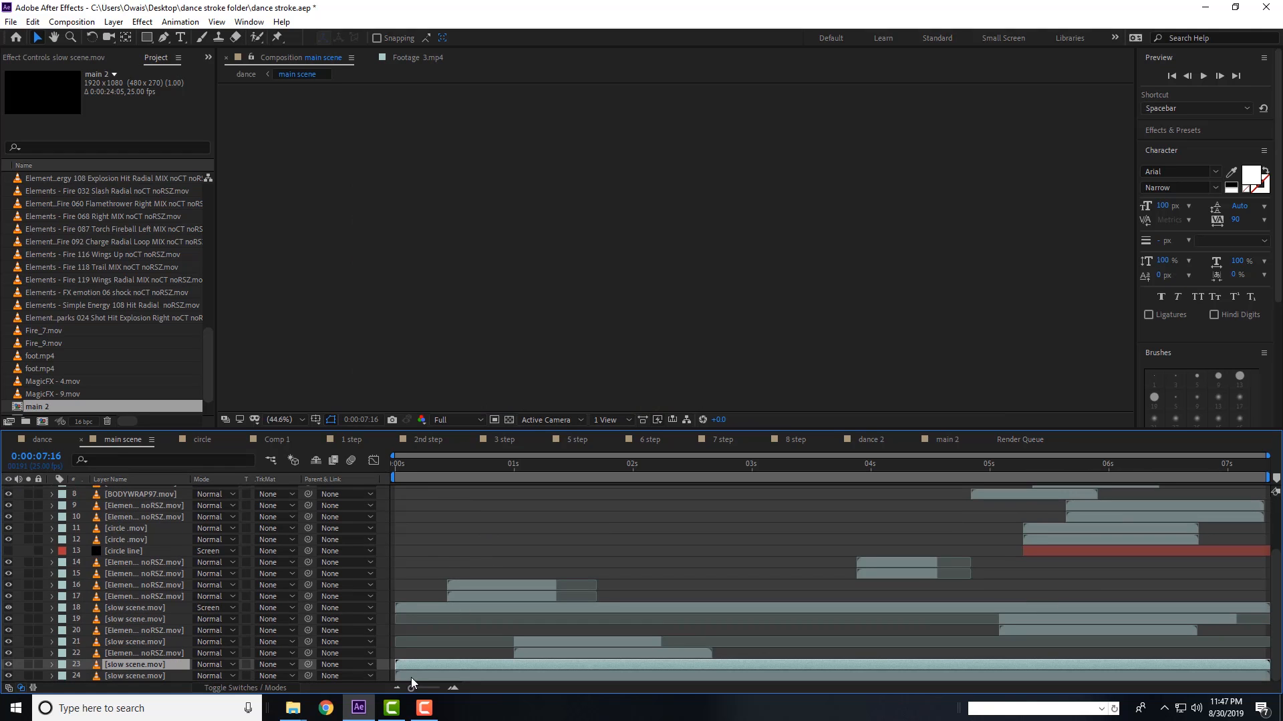
left_click(129, 664)
key("ctrl+i")
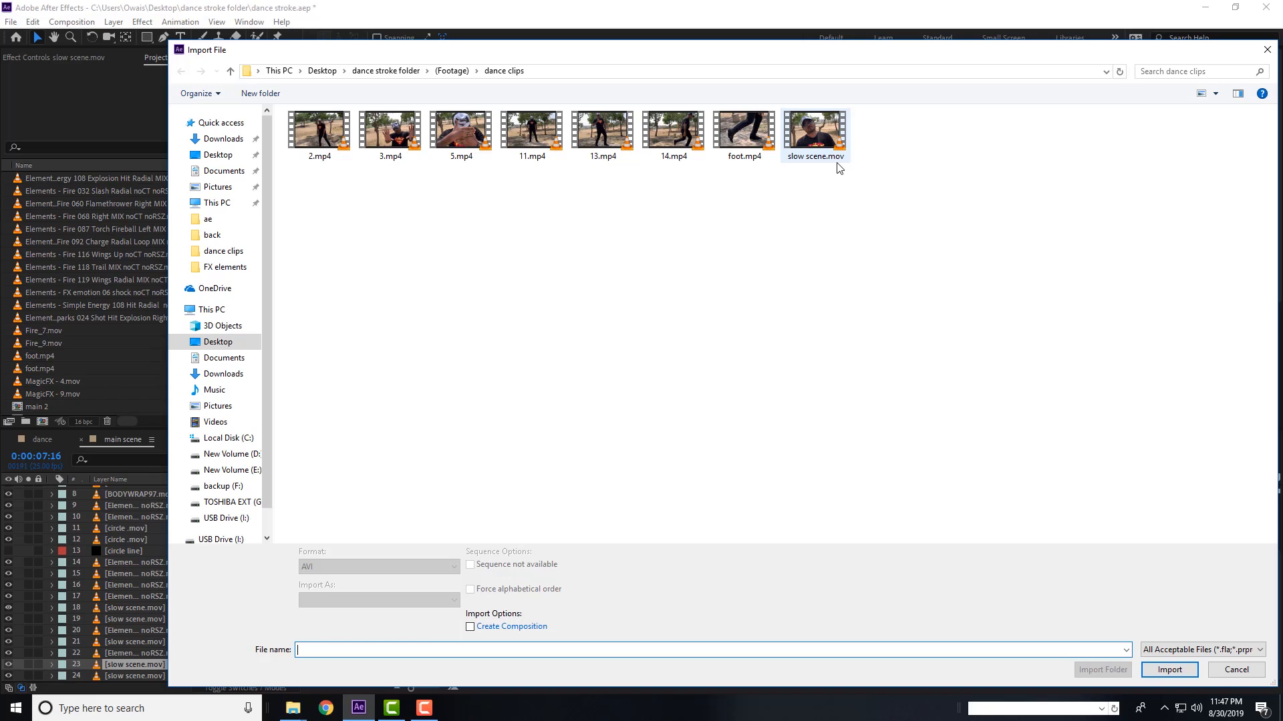
left_click(1249, 671)
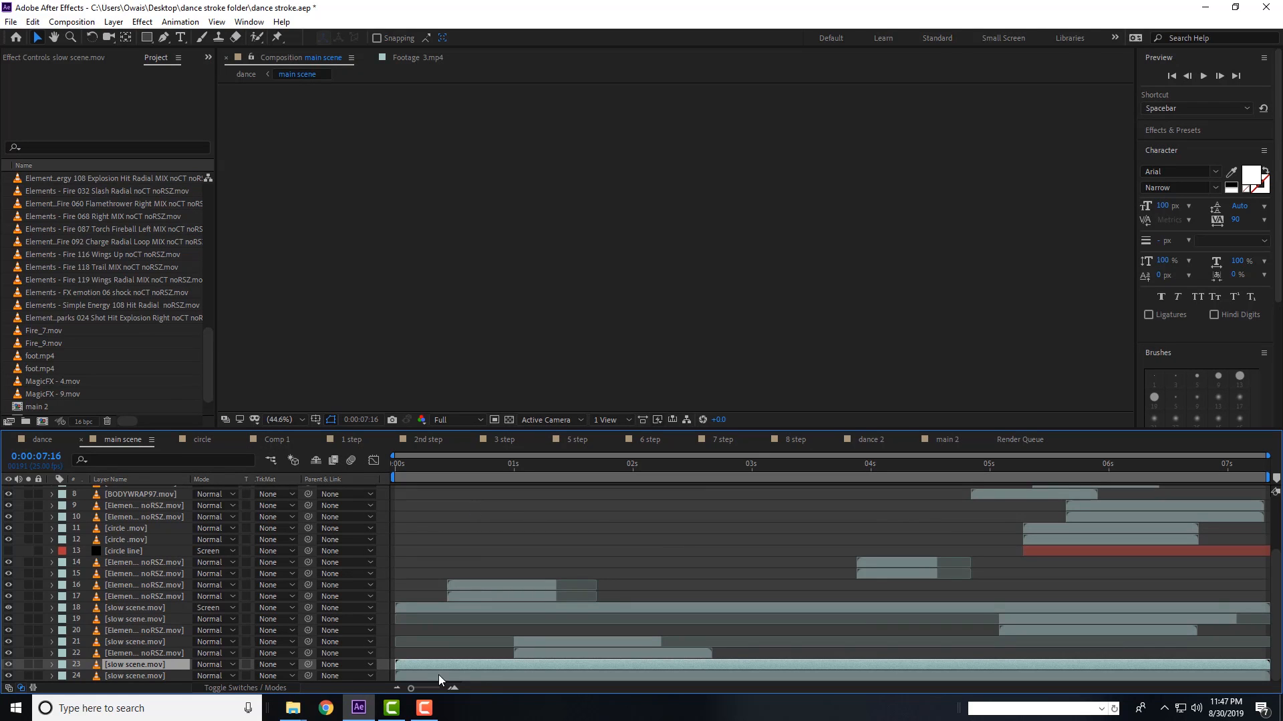
- Check the in, out, duration and stretch values of the layers in main scene and dance 2
left_click(33, 688)
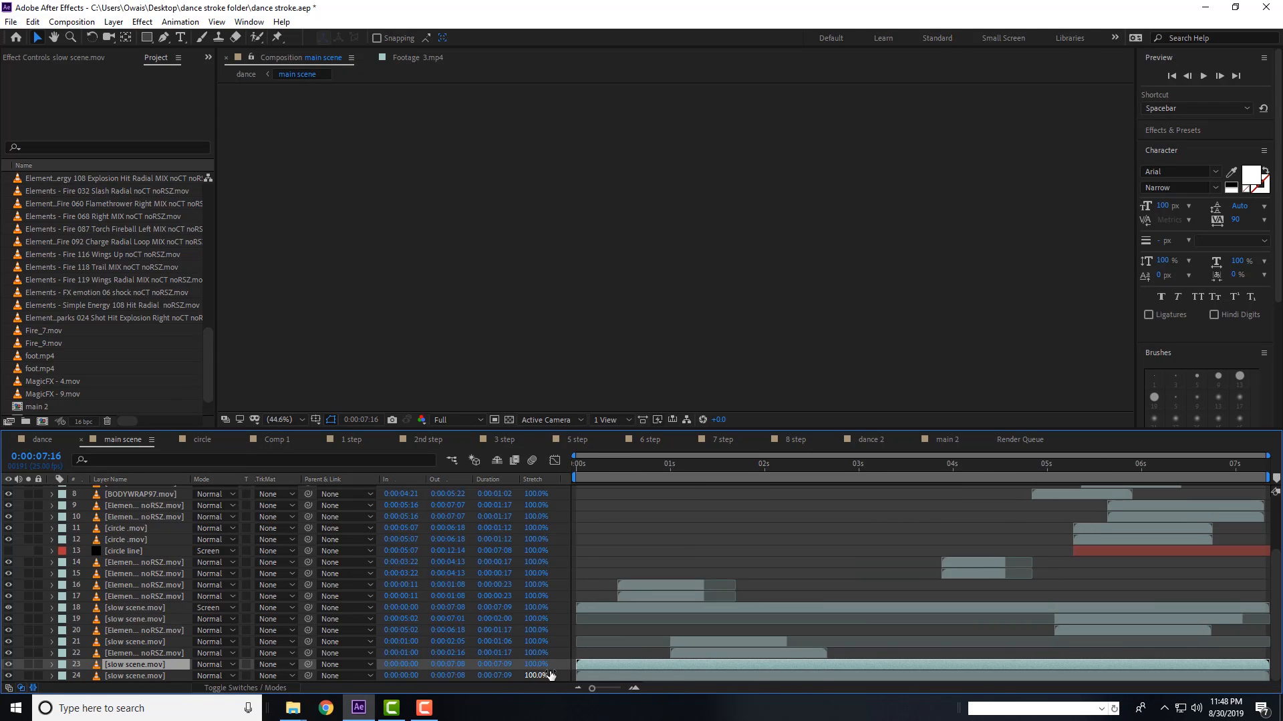
left_click(33, 688)
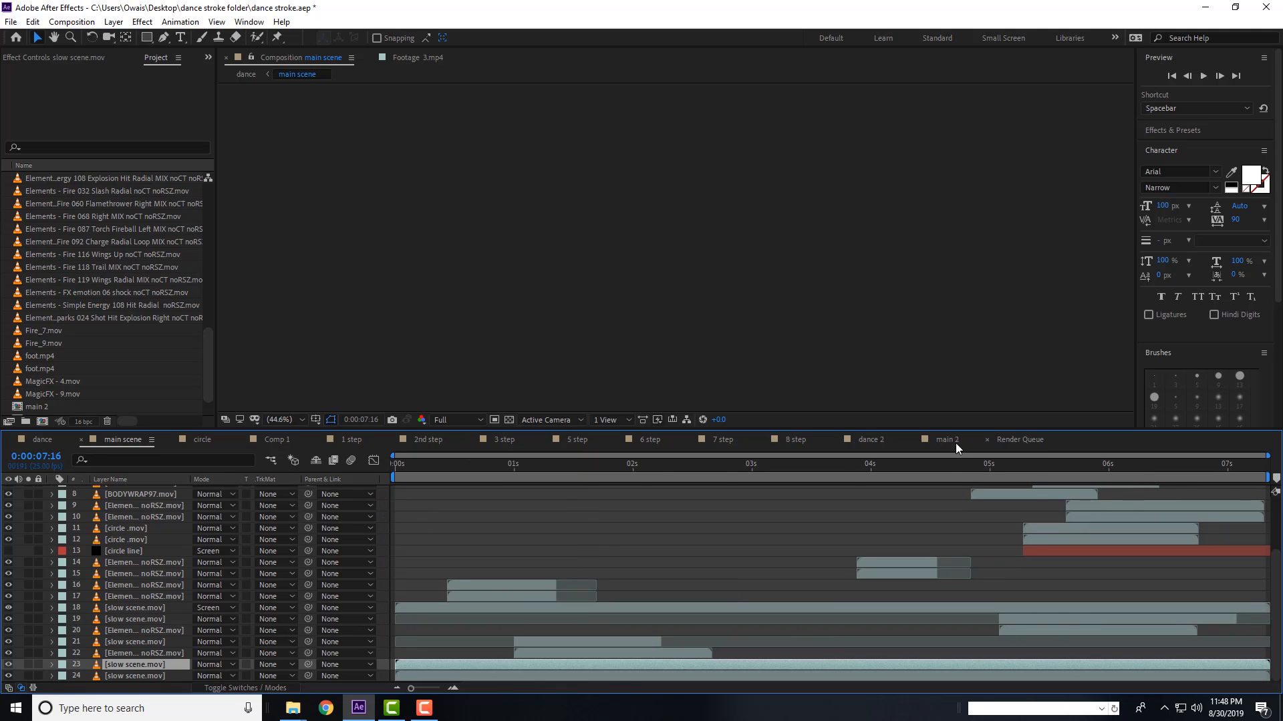
left_click(859, 441)
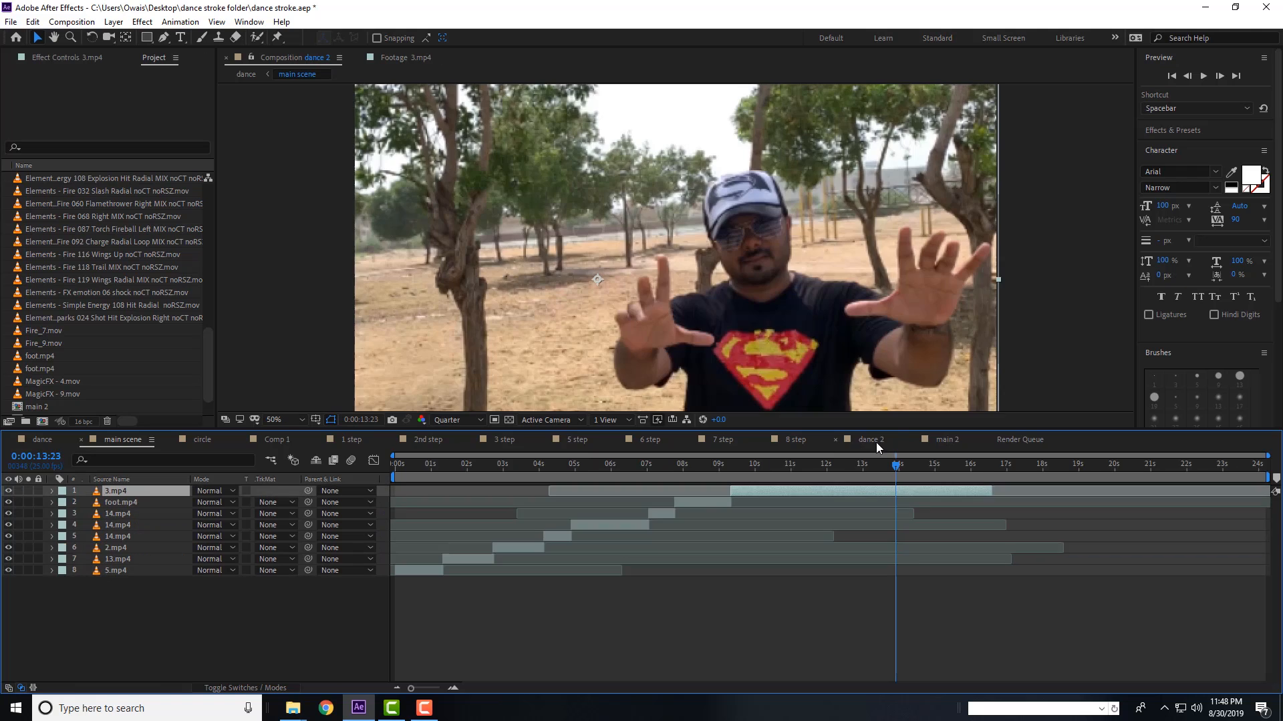
left_click(33, 688)
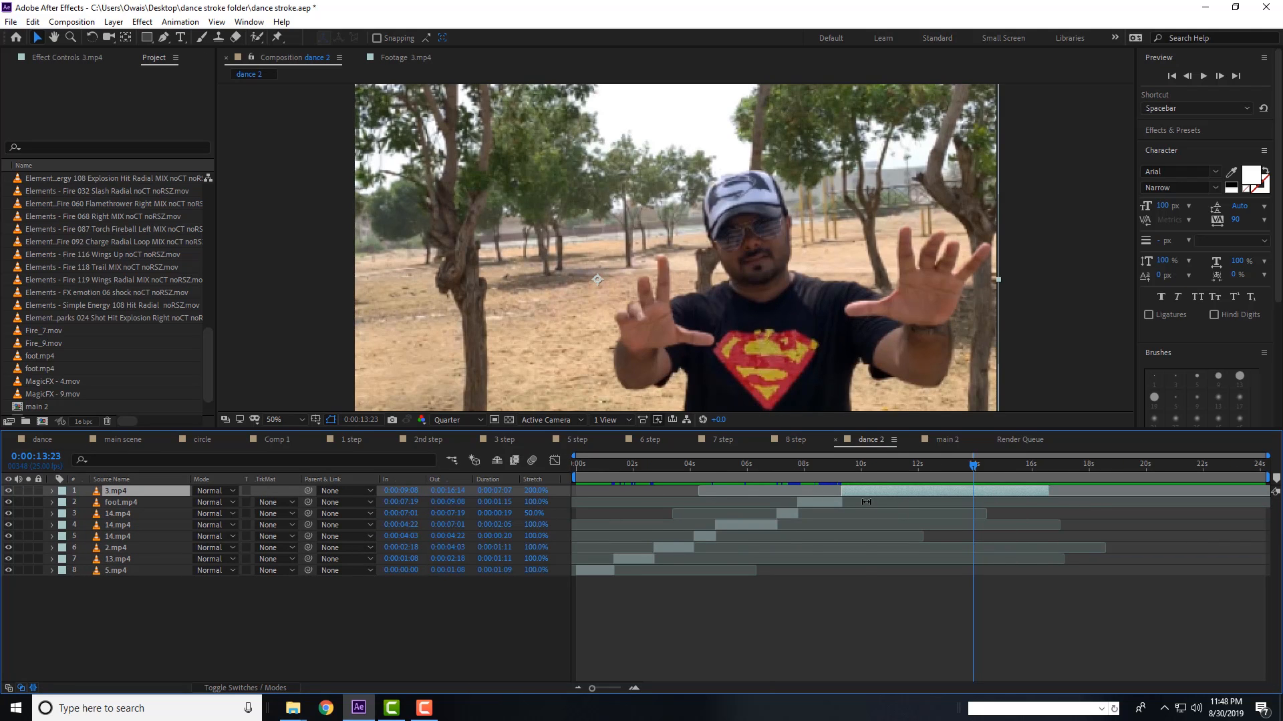
left_click(33, 681)
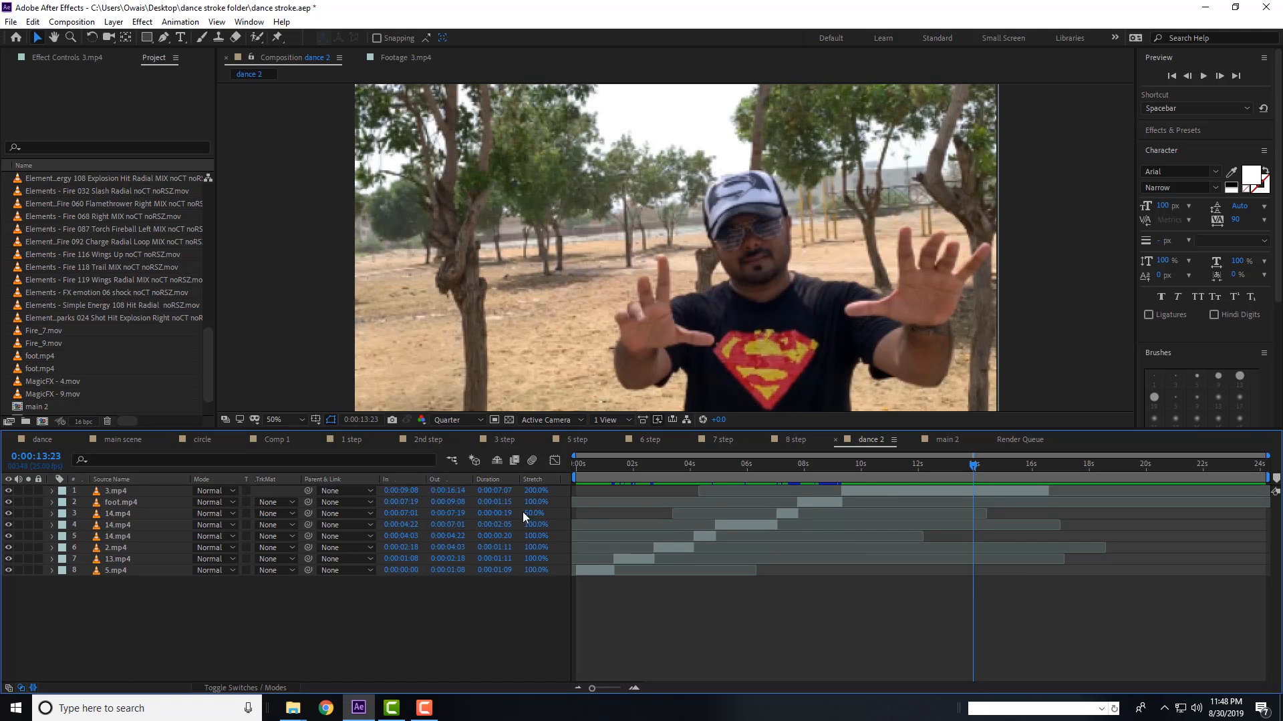
left_click(32, 688)
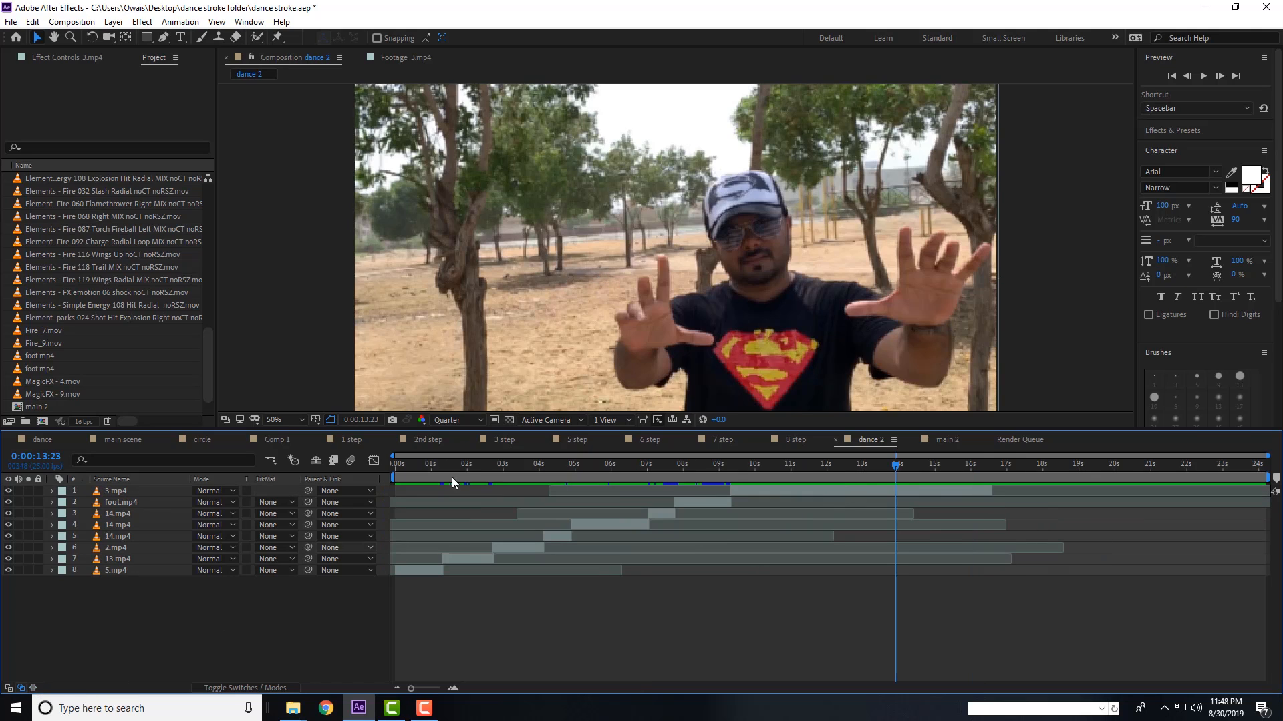
- Look over the 1 step composition and return to dance 2 with the current time at 0:00:00:00
left_click(350, 440)
left_click_drag(421, 472, 378, 459)
scroll(534, 491, "up", 5)
left_click(862, 442)
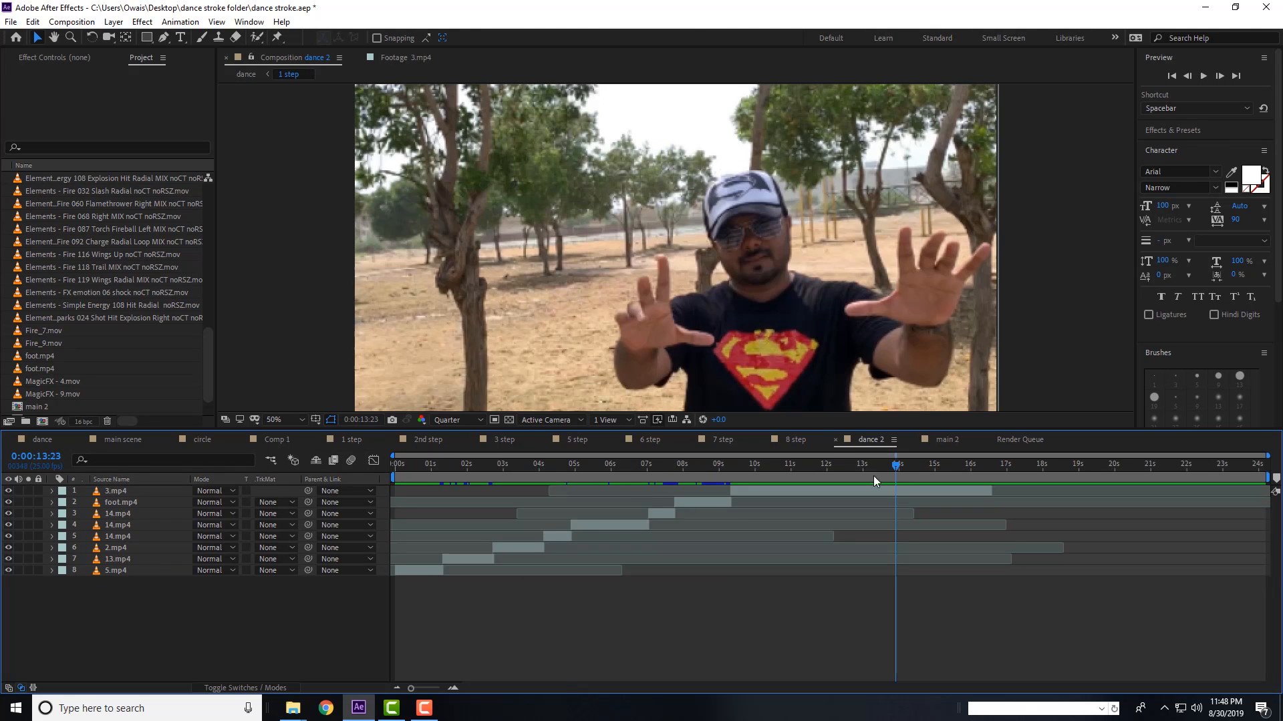
left_click_drag(443, 469, 395, 472)
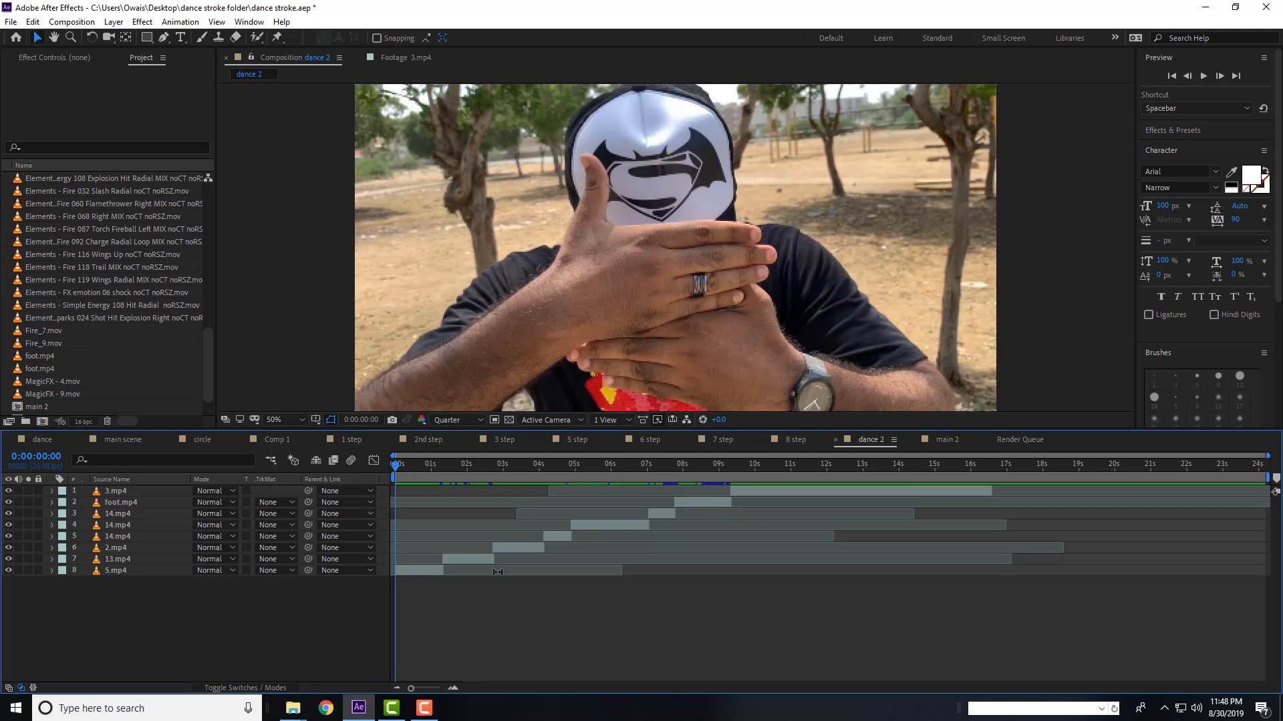
left_click(399, 567)
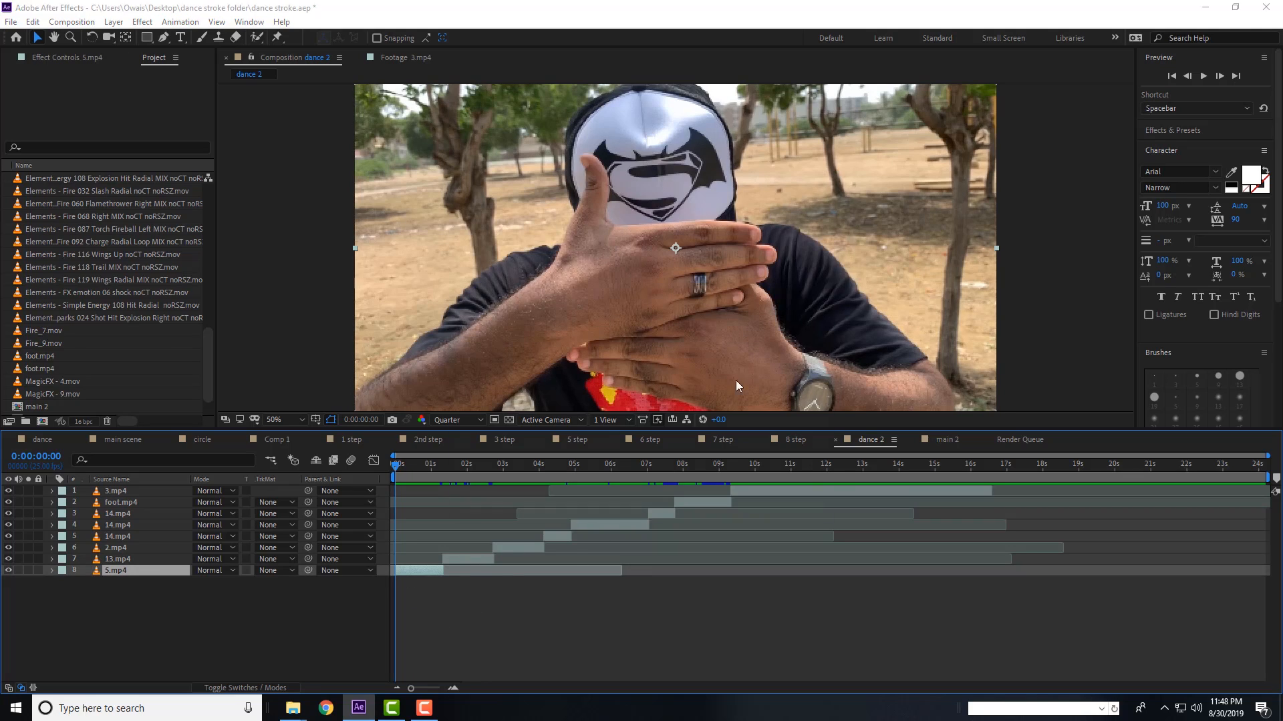
key("ctrl+n")
type("1")
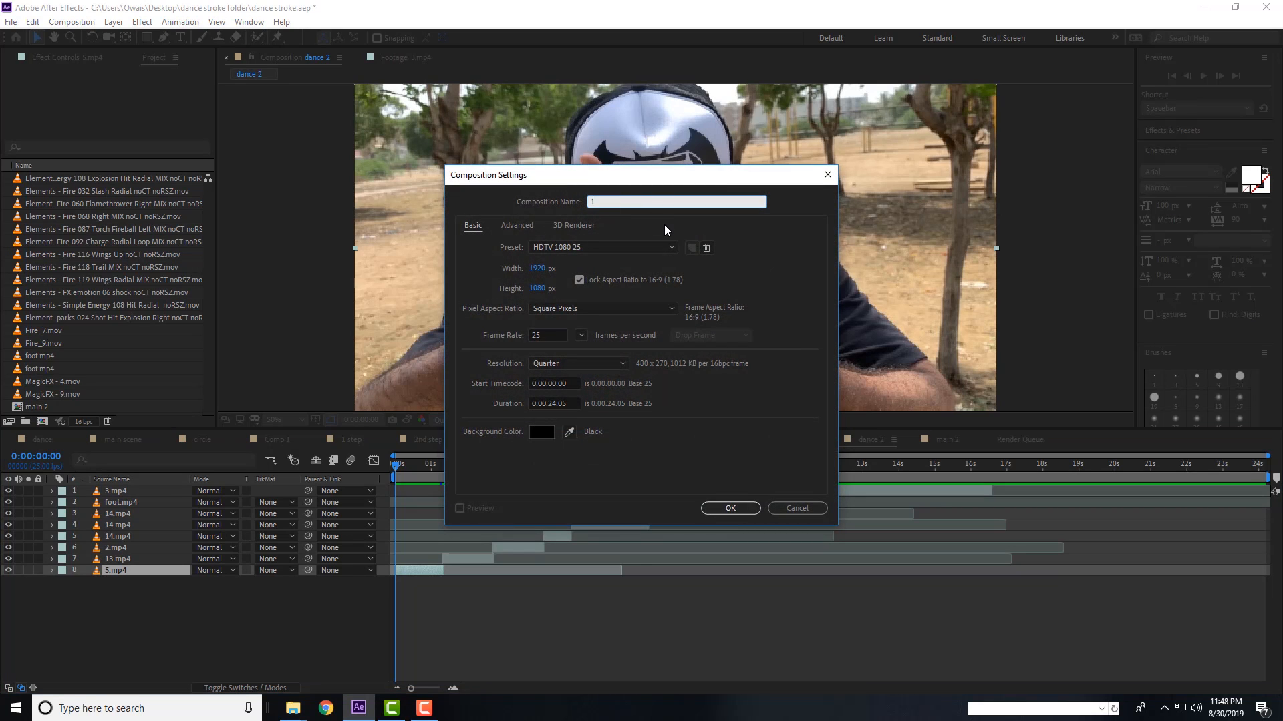
type(" step")
key("Escape")
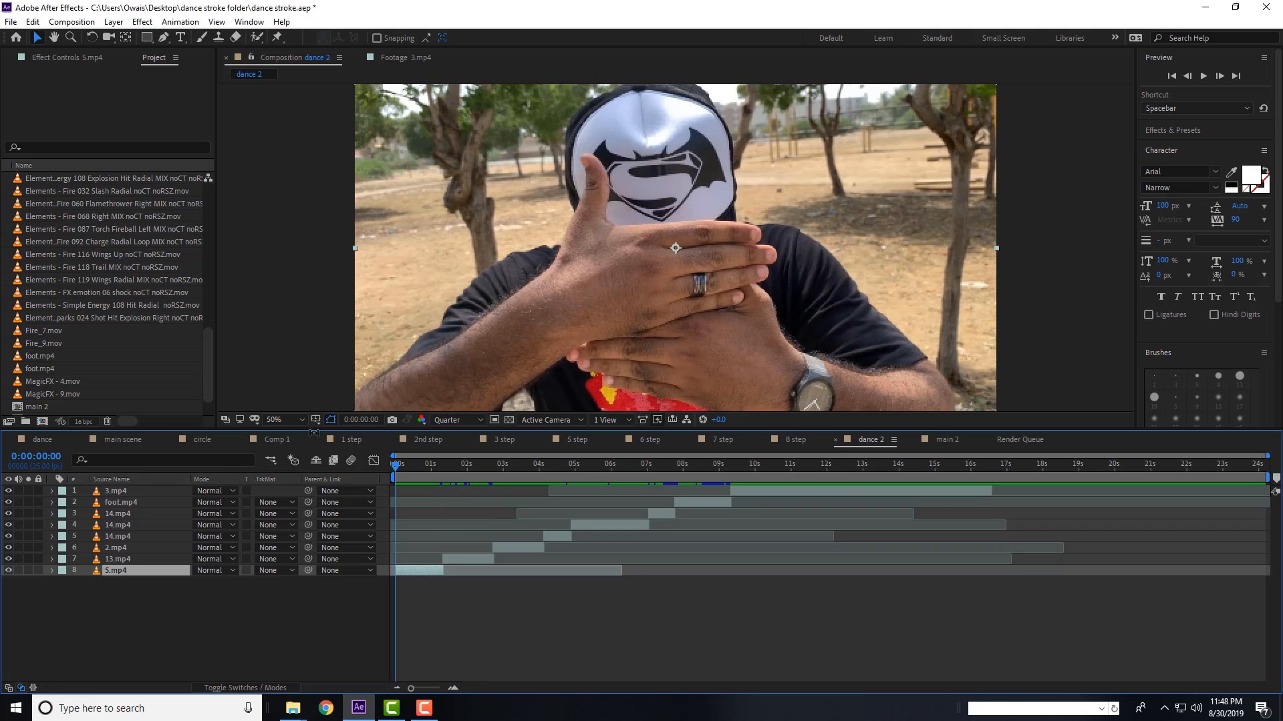
- In the 1 step composition, preview 5.mp4 with the three Elements effect layers hidden, and delete those effect layers
left_click(355, 438)
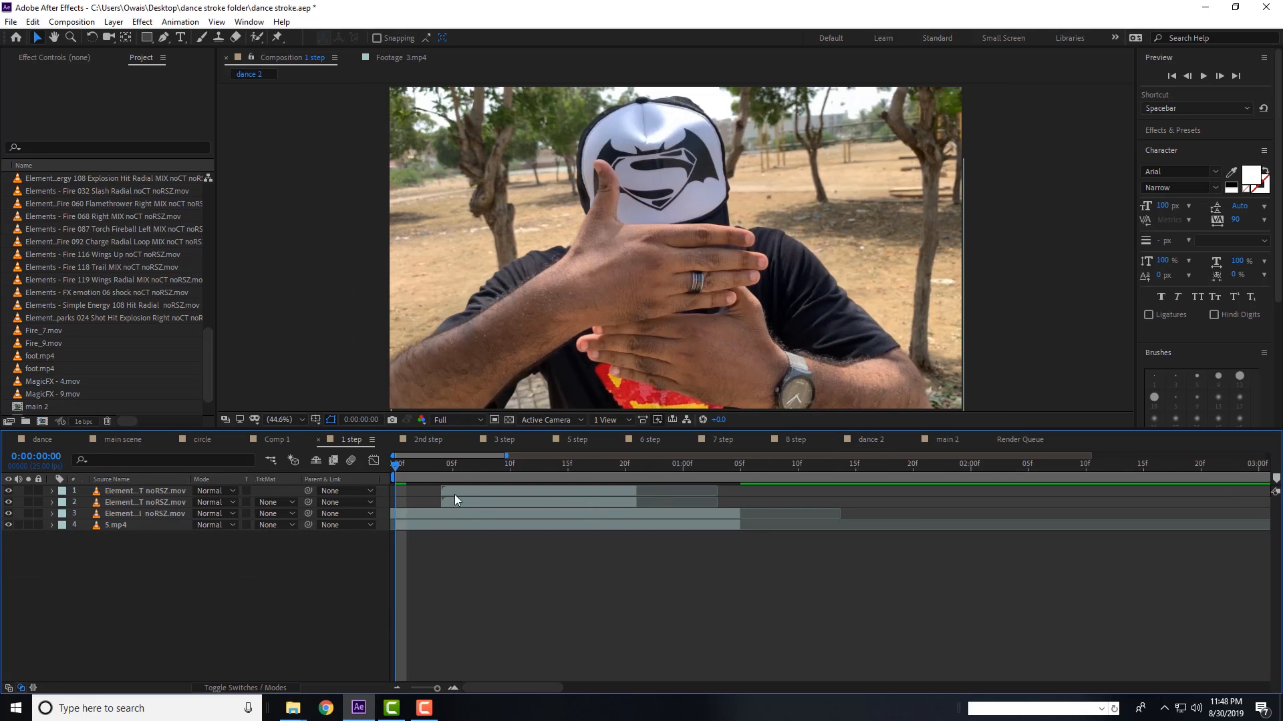
left_click_drag(8, 493, 9, 514)
left_click(137, 530)
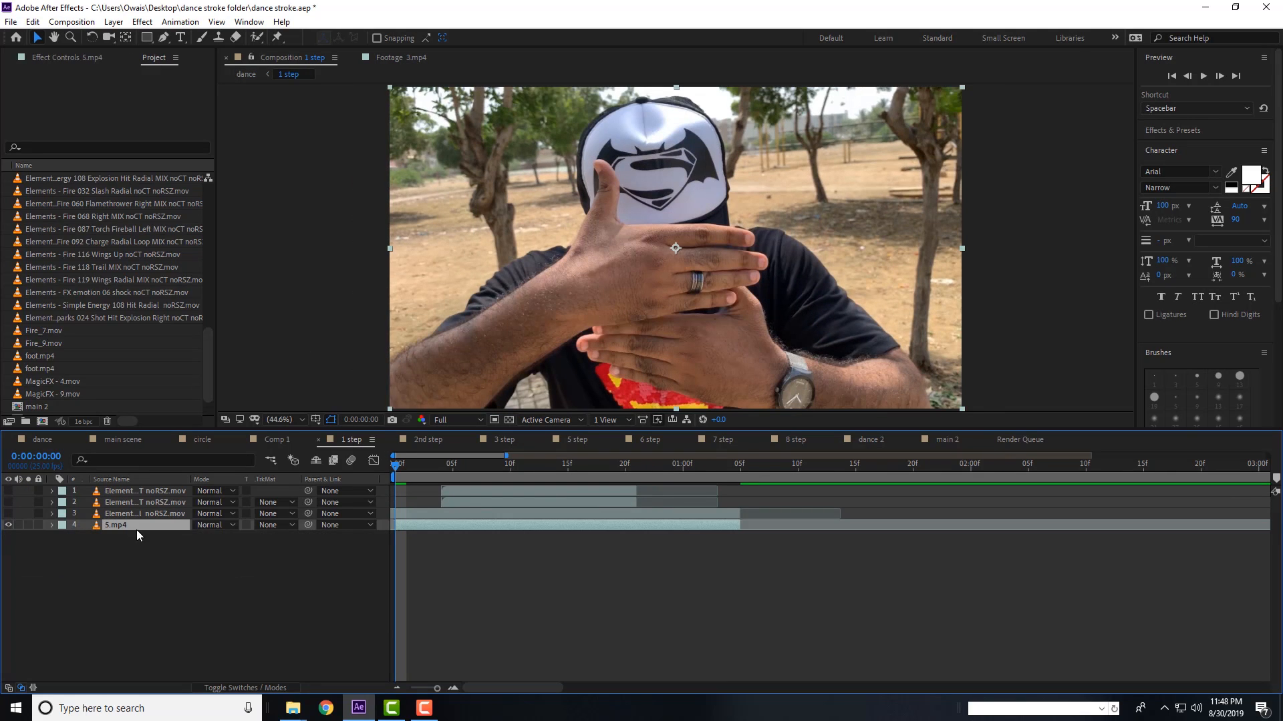
left_click_drag(414, 467, 357, 492)
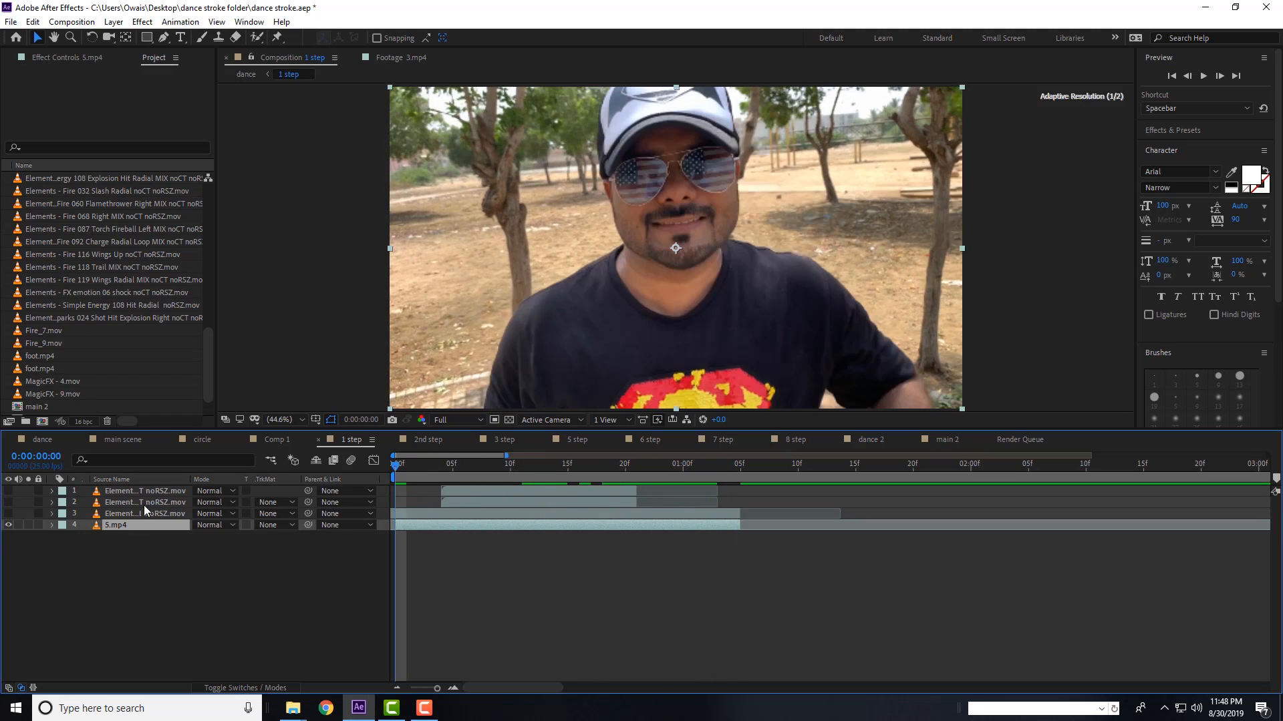
left_click(129, 517, "shift")
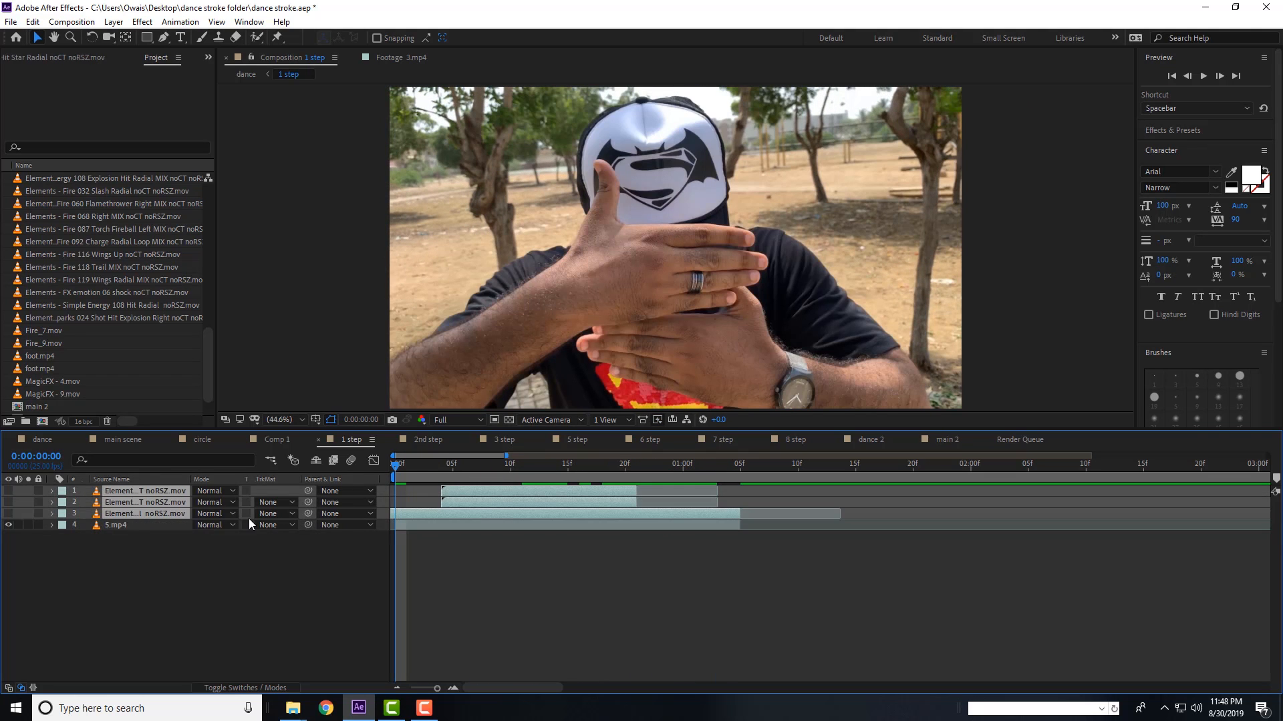
key("Delete")
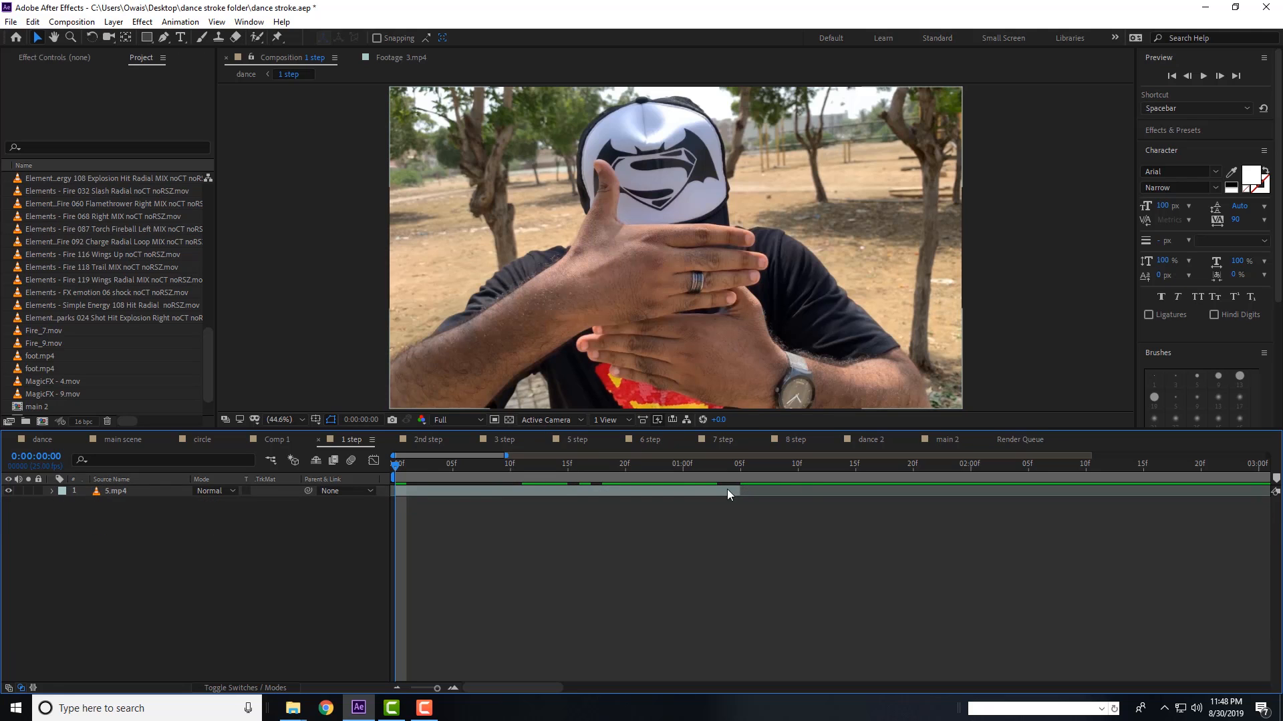
left_click(433, 494)
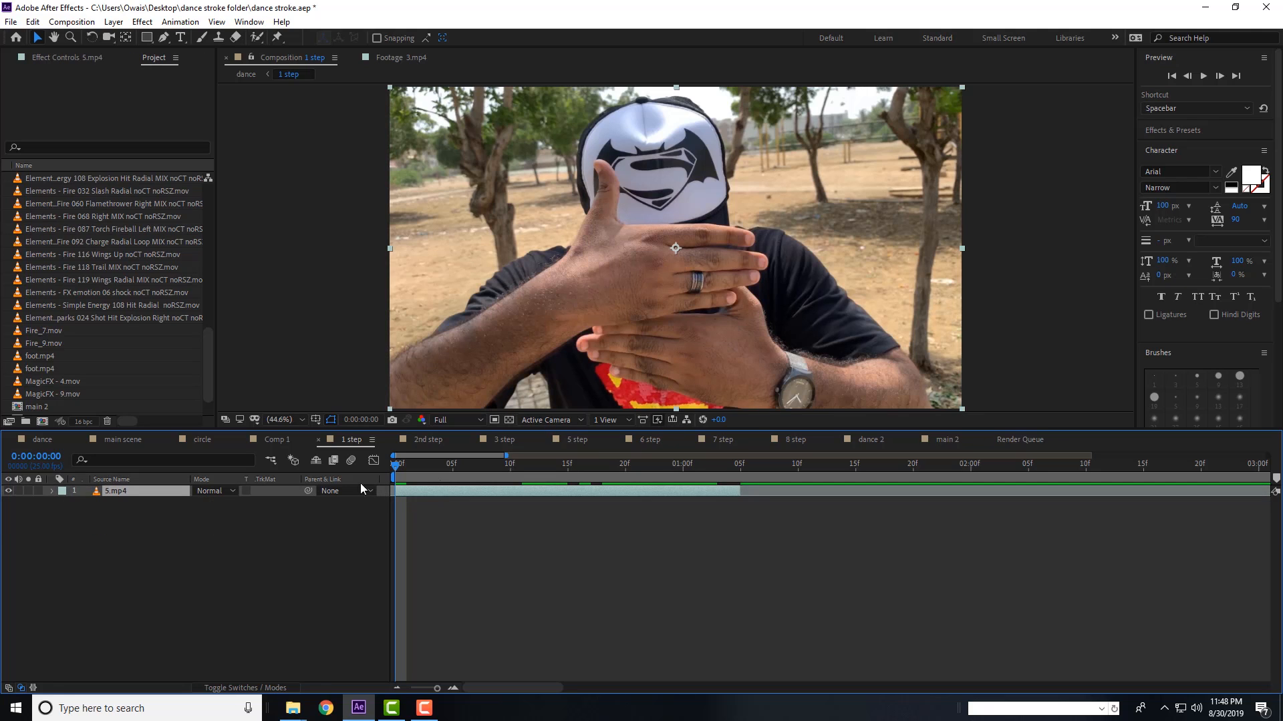
- Switch to File Explorer, preview Elements - Simple Energy 108 Hit Radial noRSZ.mov in the (Footage) folder, and import it into the After Effects project
mouse_move(294, 708)
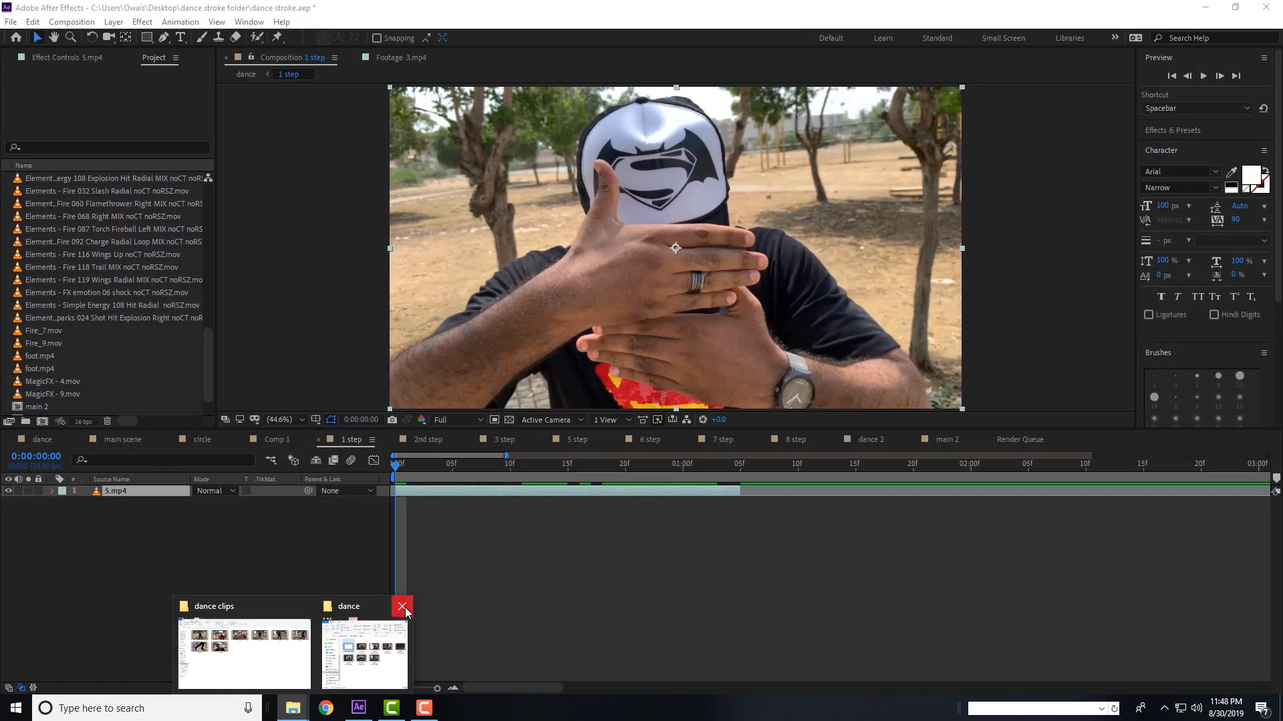
left_click(404, 605)
left_click(320, 640)
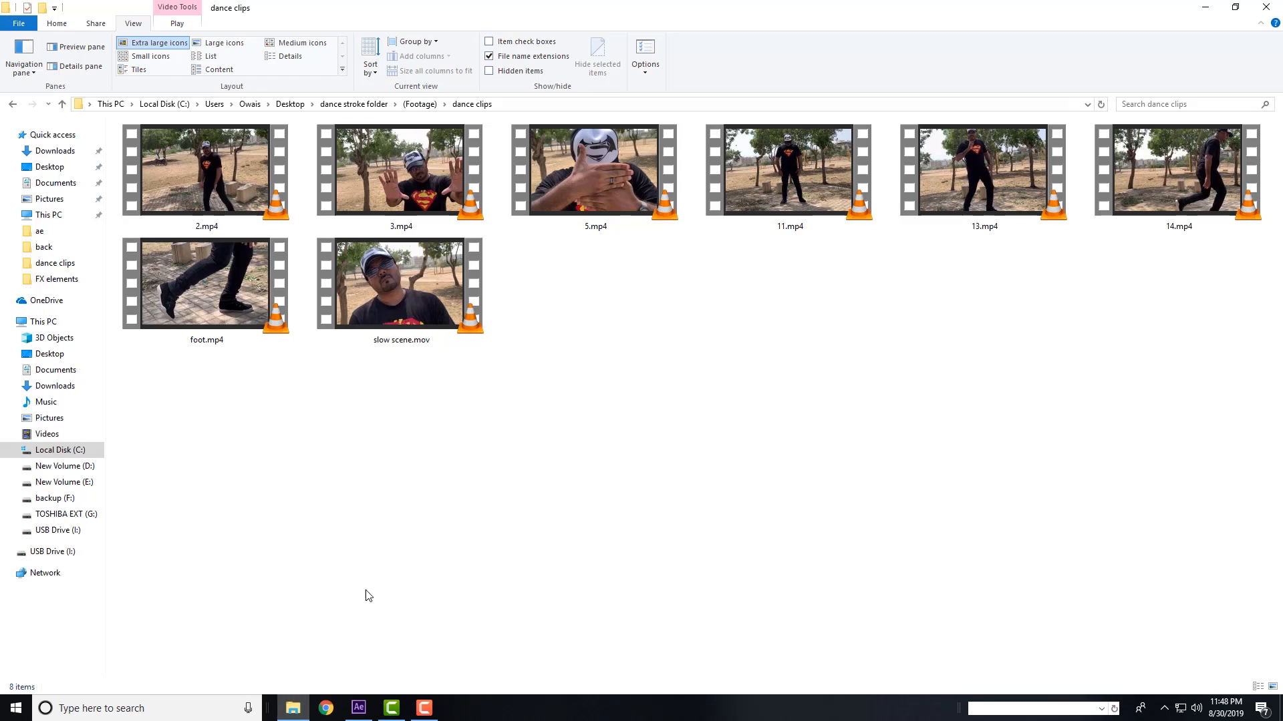
key("alt+Up")
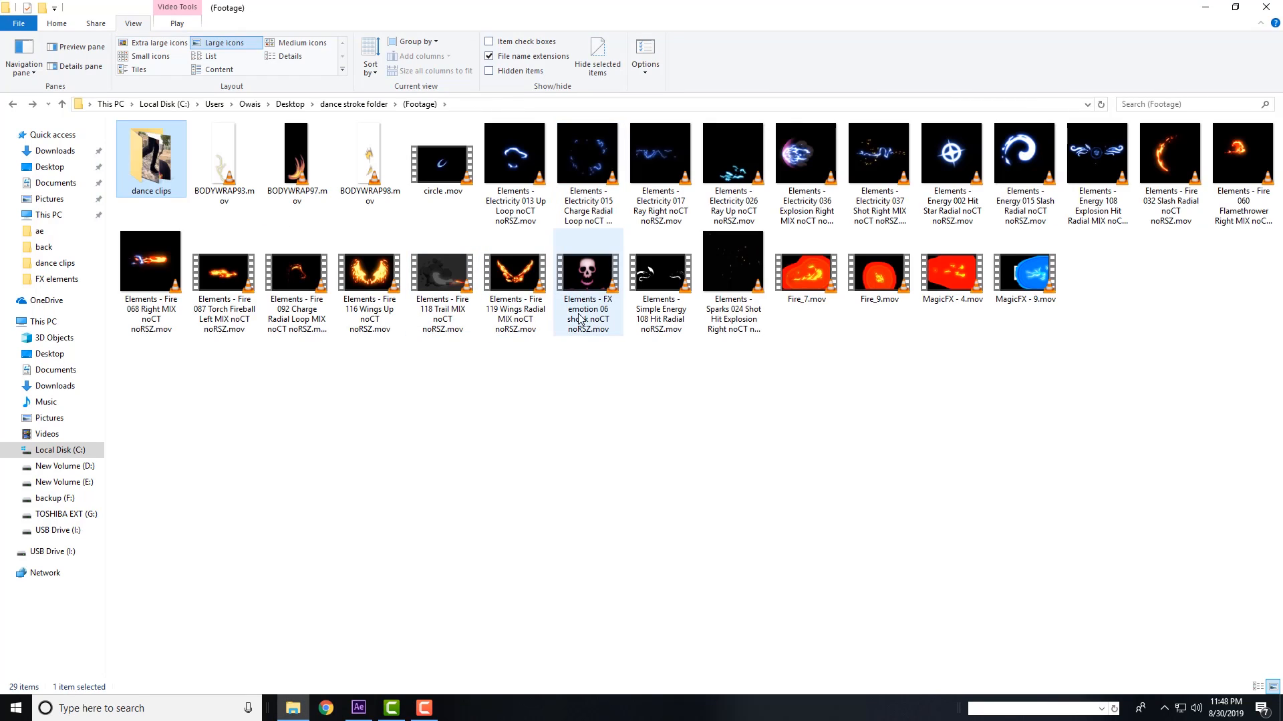
double_click(646, 317)
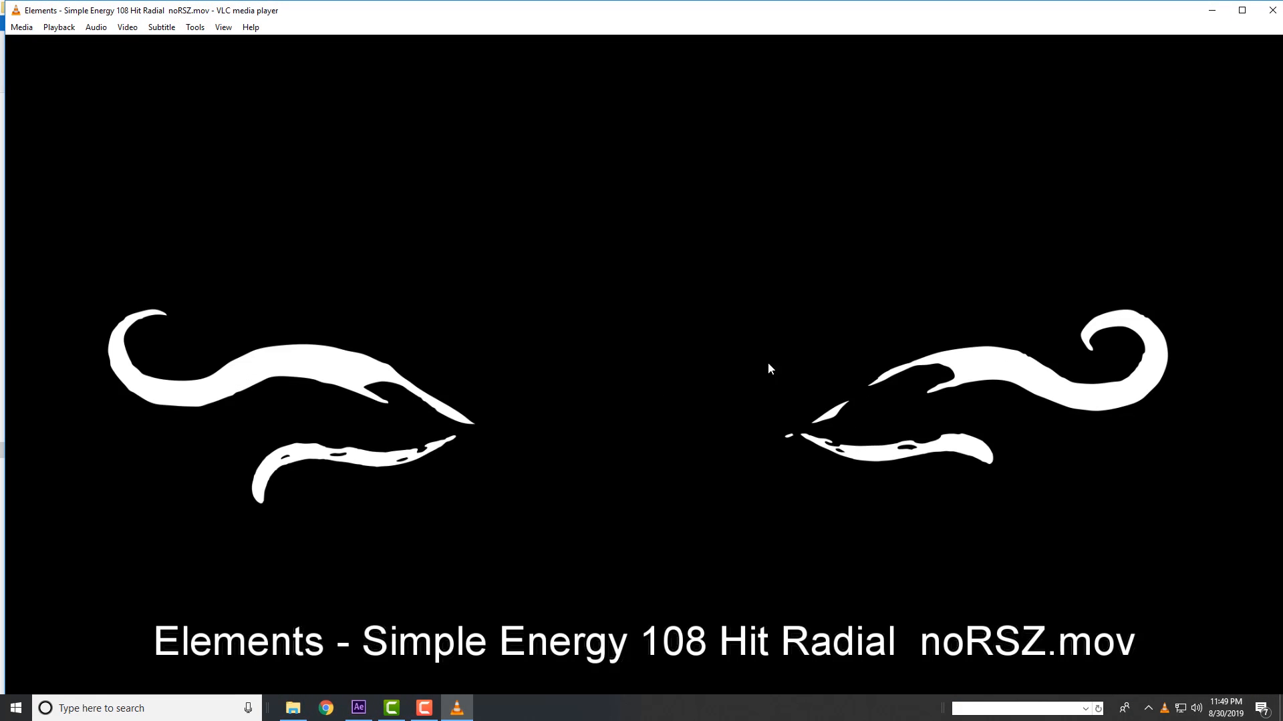
left_click(1272, 10)
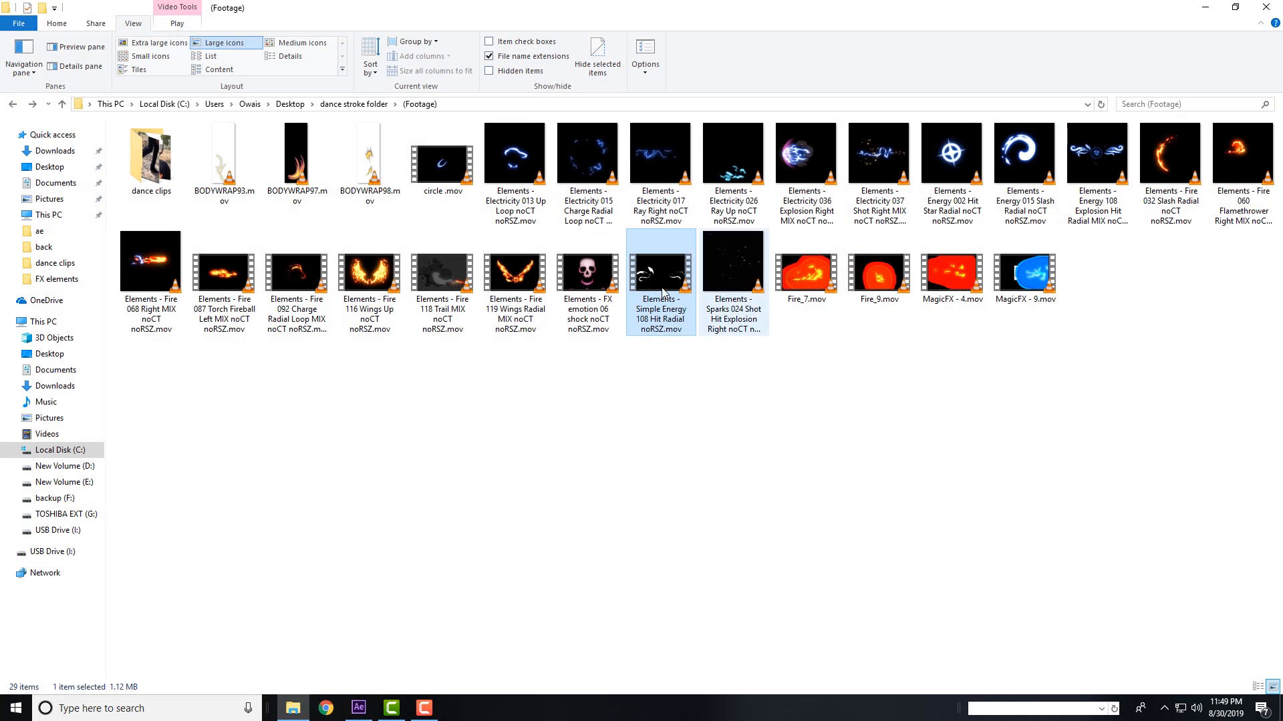
left_click_drag(675, 279, 319, 435)
mouse_move(128, 345)
left_mouse_down()
mouse_move(139, 328)
mouse_move(135, 346)
left_mouse_up()
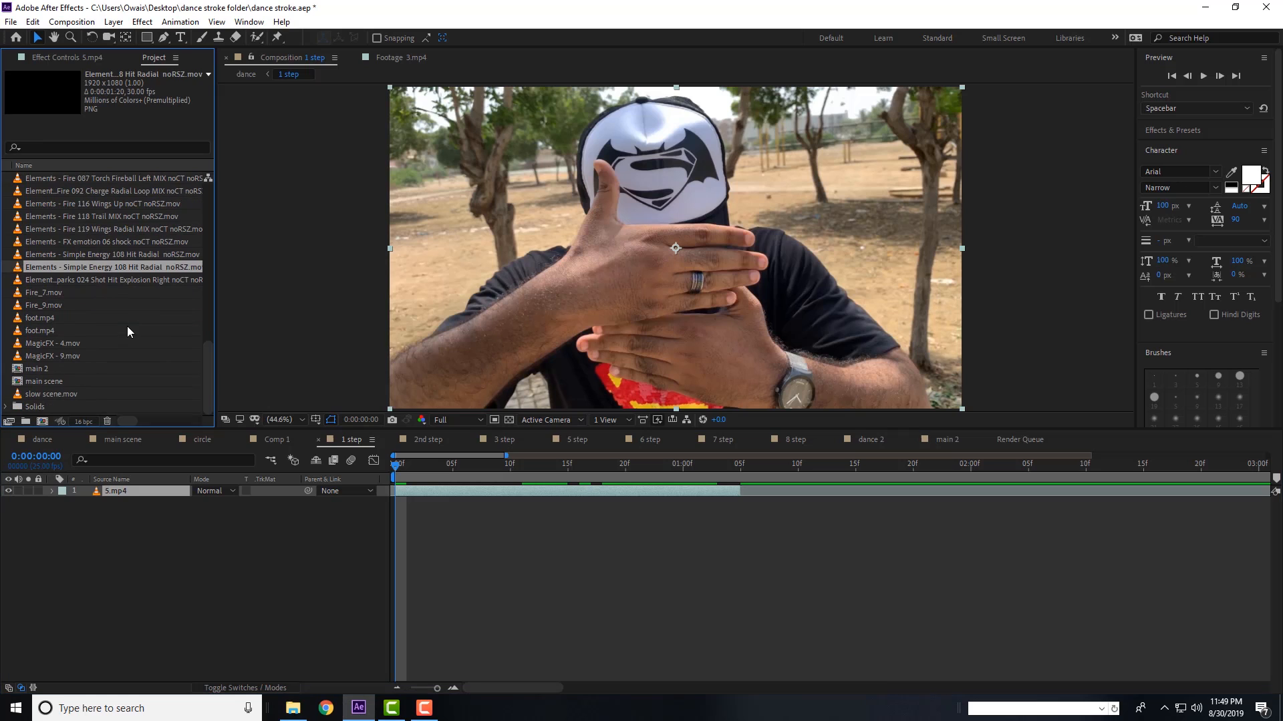
- Add Elements - Simple Energy 108 Hit Radial noRSZ.mov above 5.mp4, scale it to 72%, and place it over the shirt's chest emblem
left_click_drag(109, 268, 159, 488)
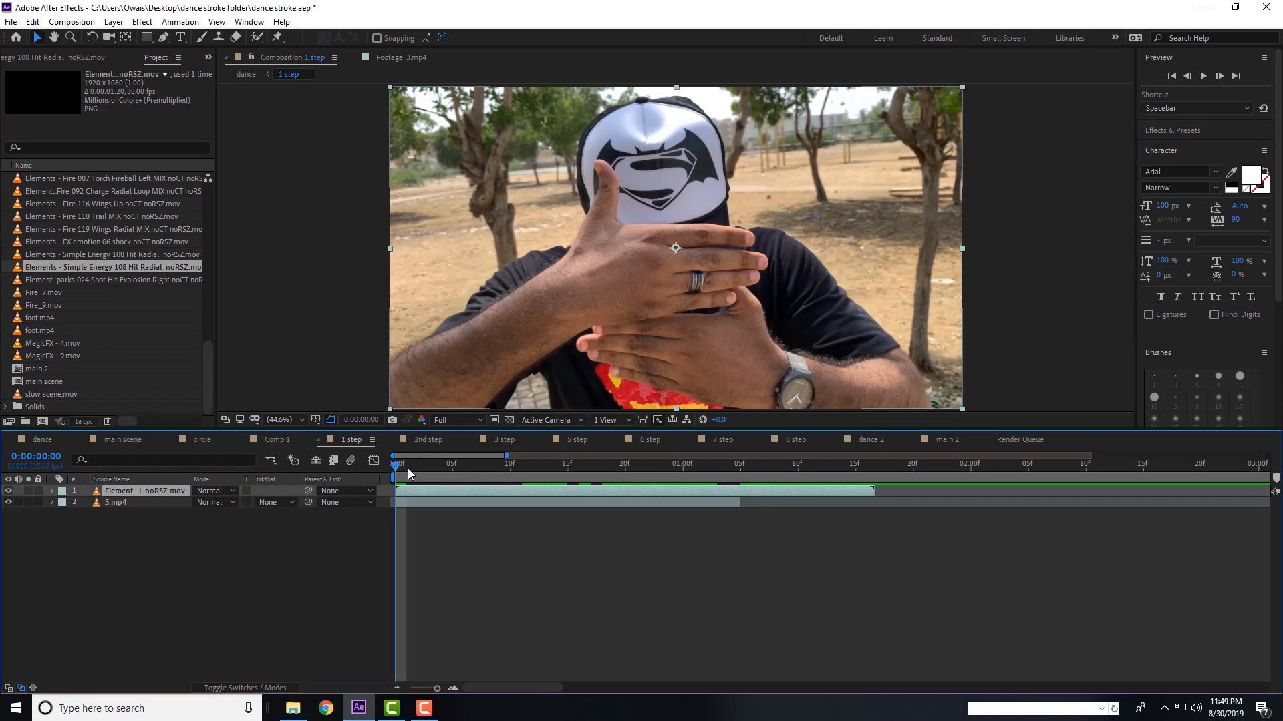
left_click_drag(408, 467, 534, 477)
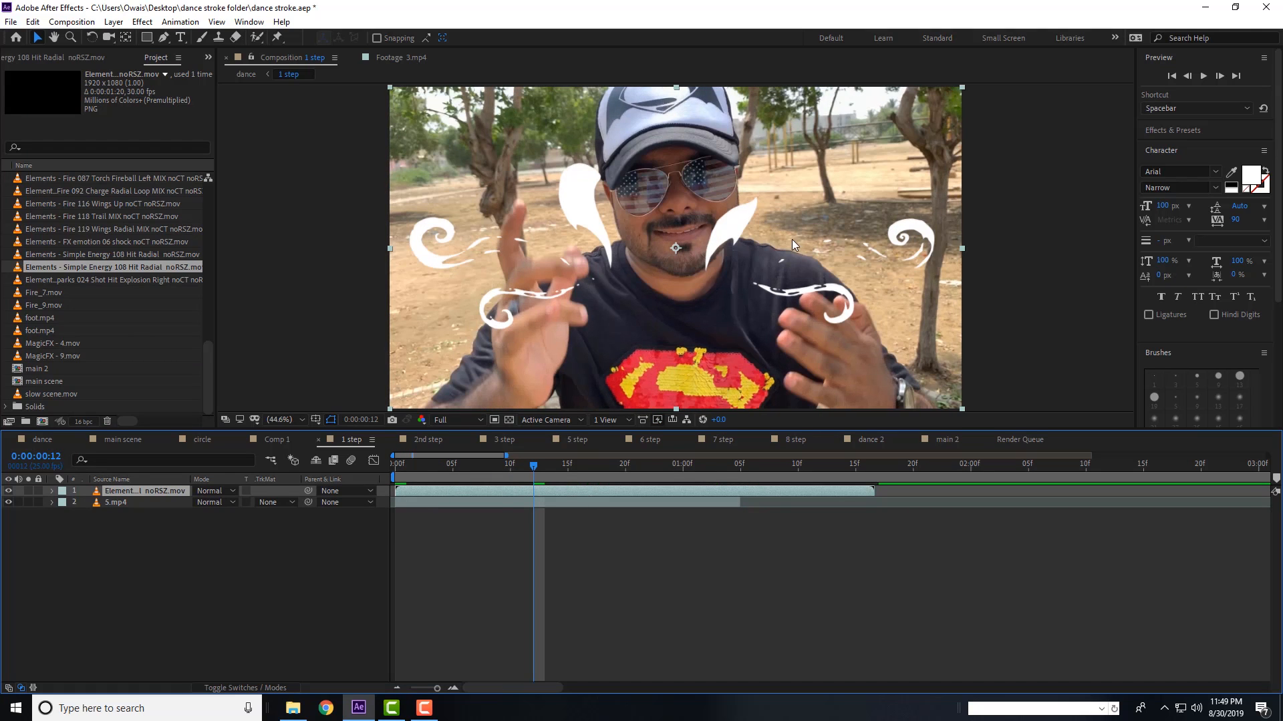
key("s")
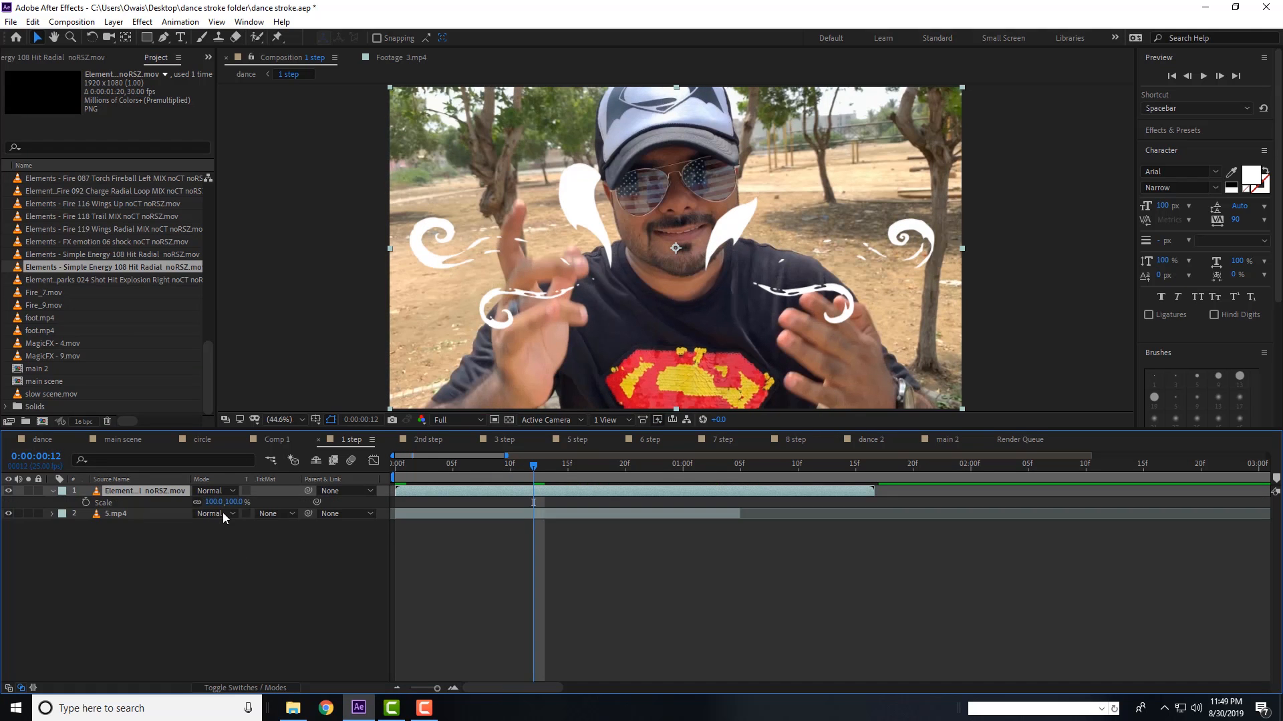
left_click_drag(222, 503, 193, 502)
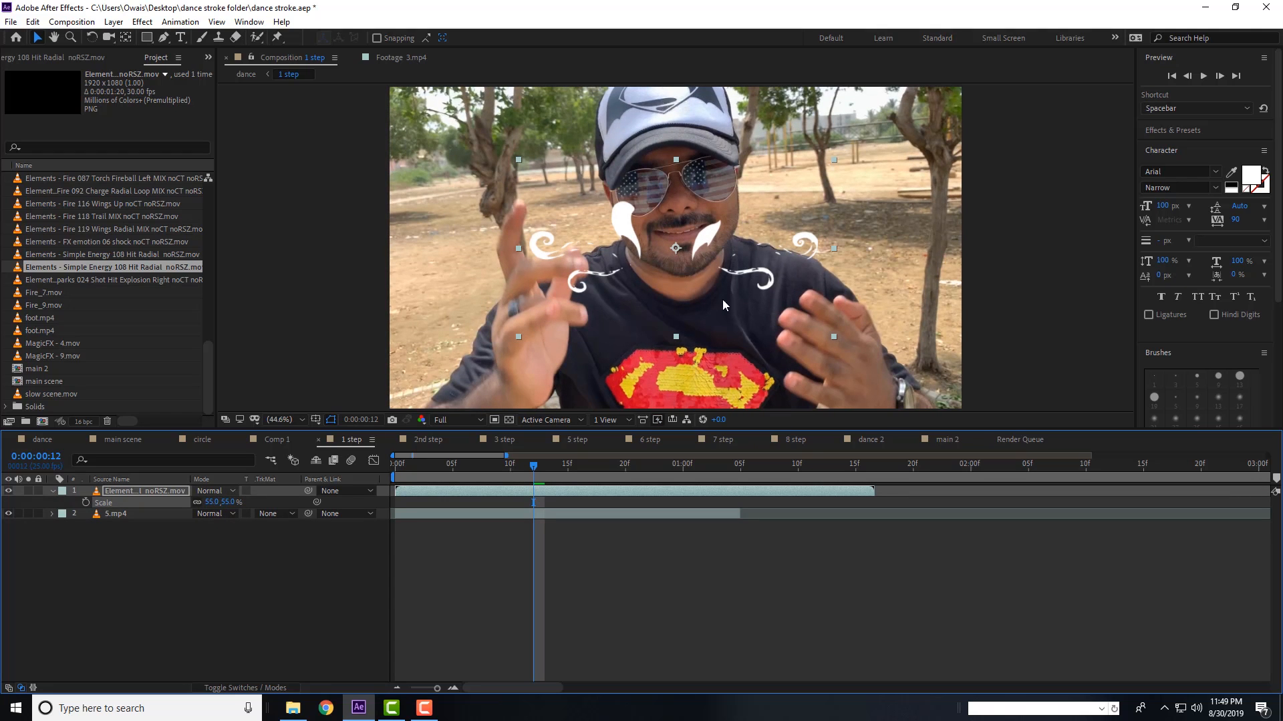
left_click_drag(723, 304, 738, 402)
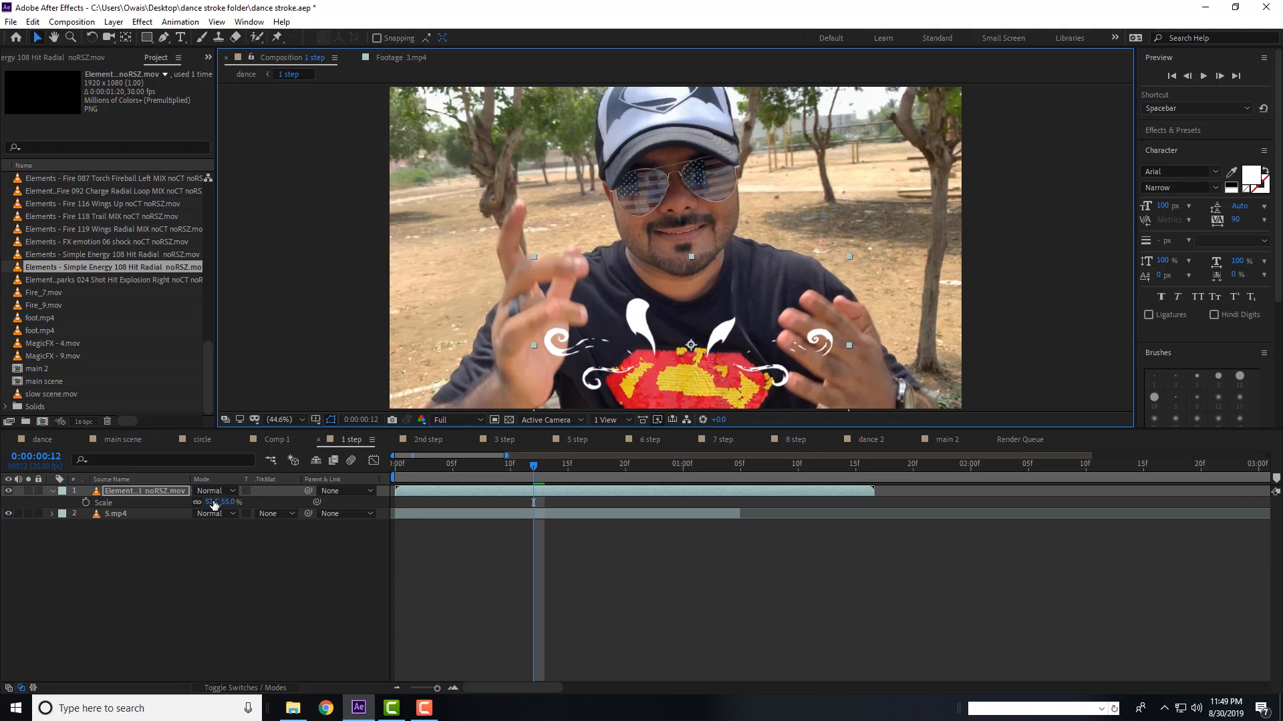
left_click_drag(214, 503, 221, 502)
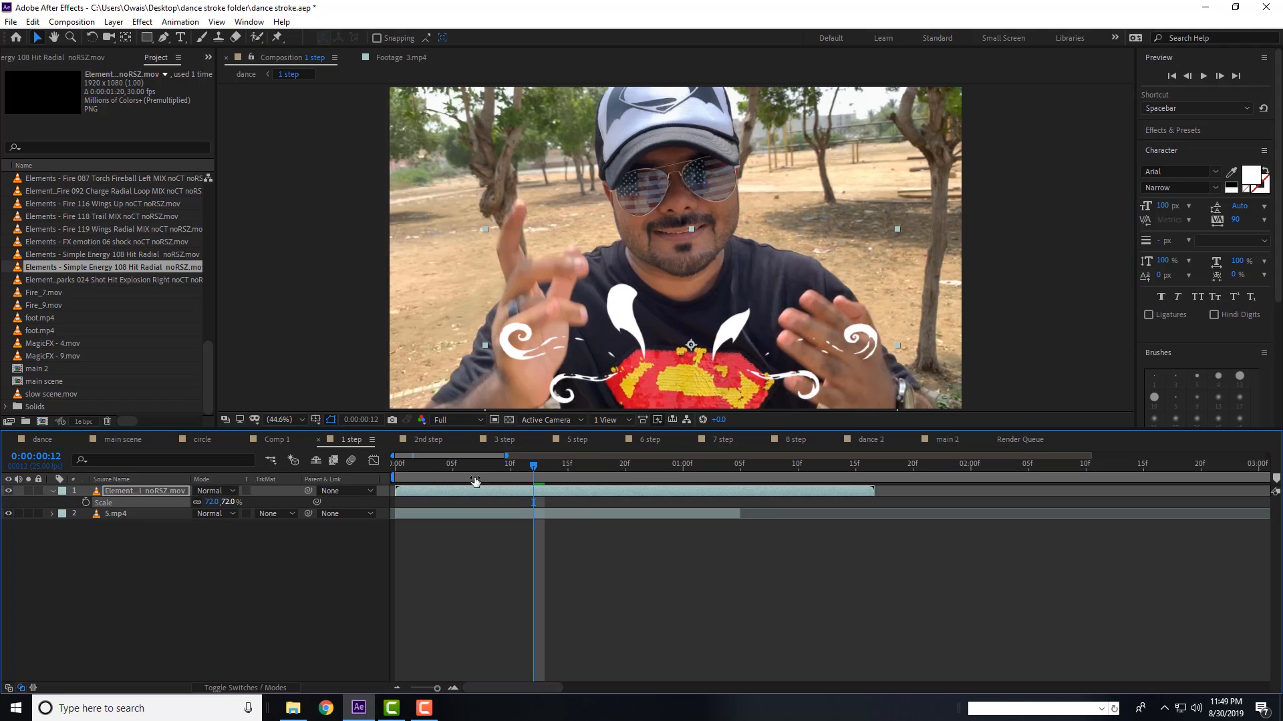
- Shift the Simple Energy layer about three frames earlier and preview the composition from the start
left_click(395, 468)
mouse_move(395, 468)
left_mouse_down()
mouse_move(422, 467)
mouse_move(434, 492)
mouse_move(416, 492)
left_mouse_up()
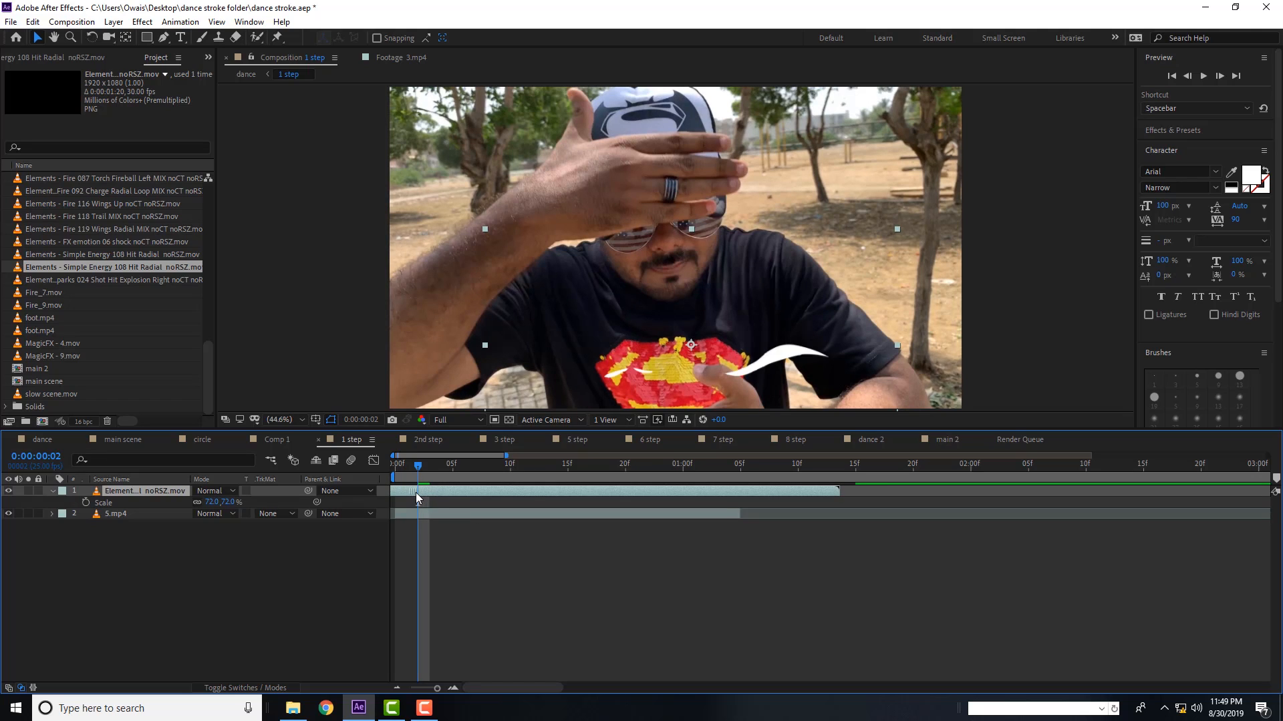
key("Home")
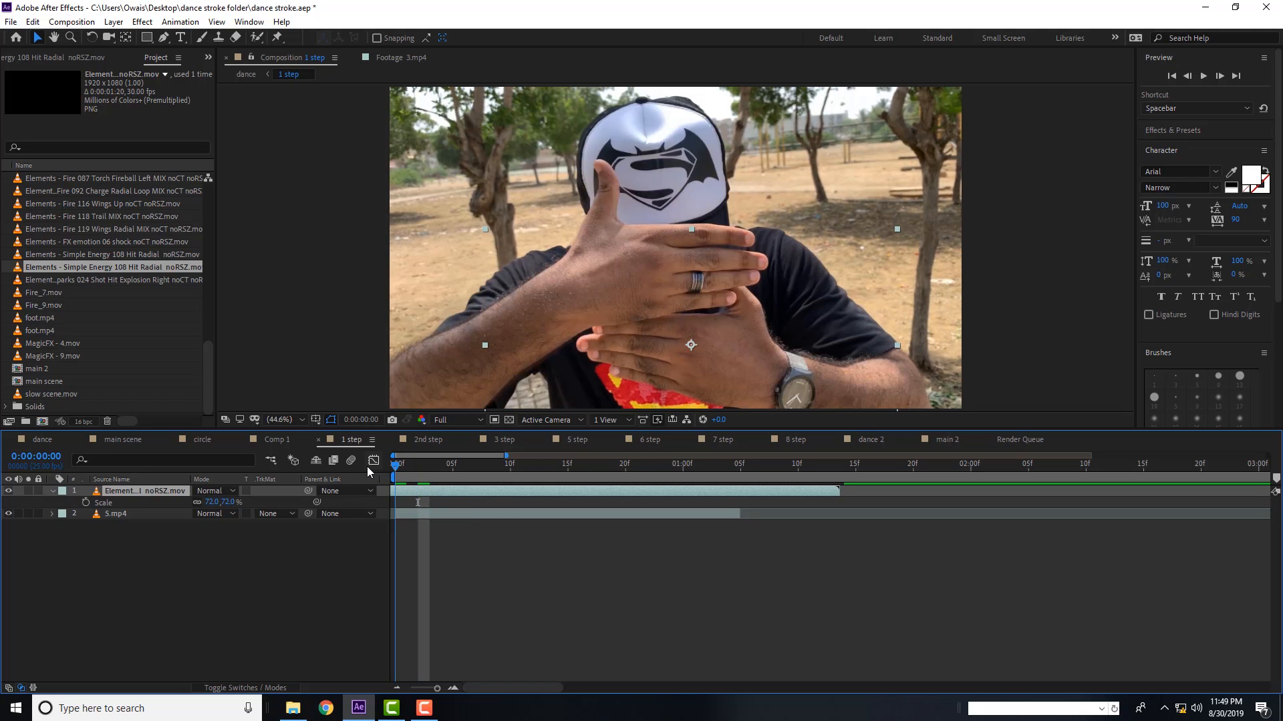
key("space")
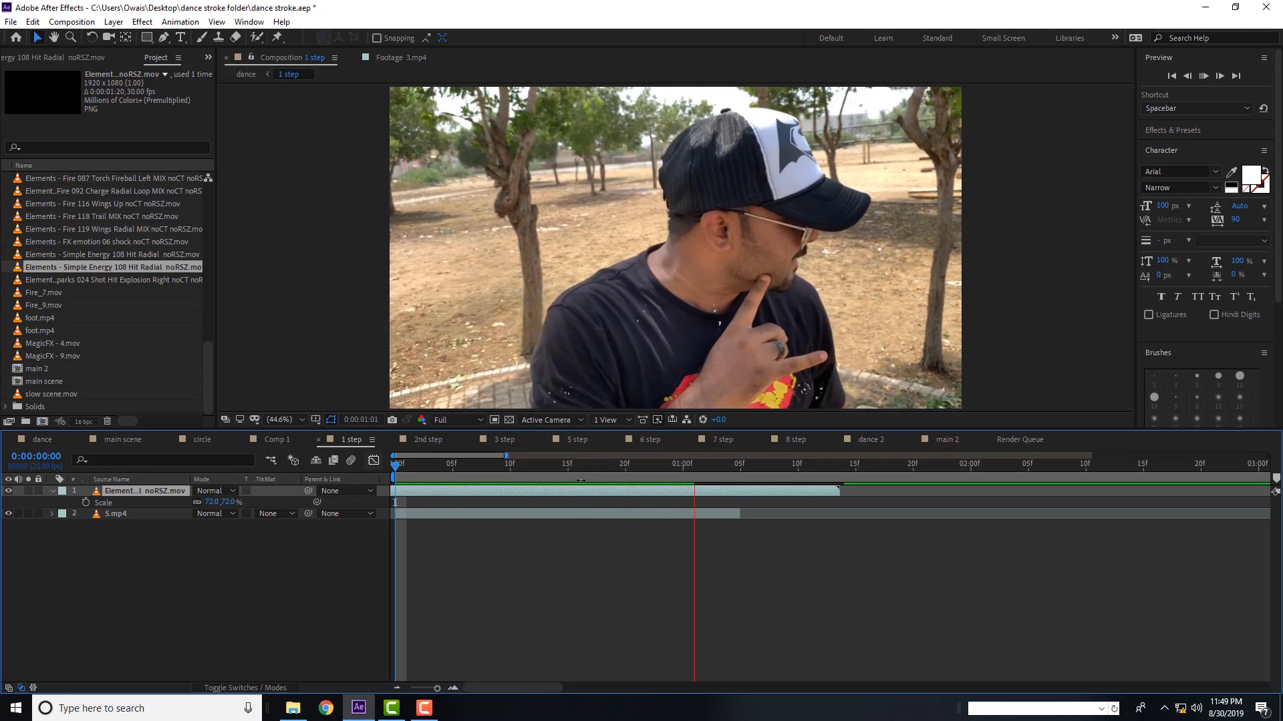
- Keyframe the Simple Energy layer's position at 0:00:00:10, then at 0:00:00:15 move it down to 1054.1, 1006.1 to follow the chest
left_click_drag(605, 467, 487, 471)
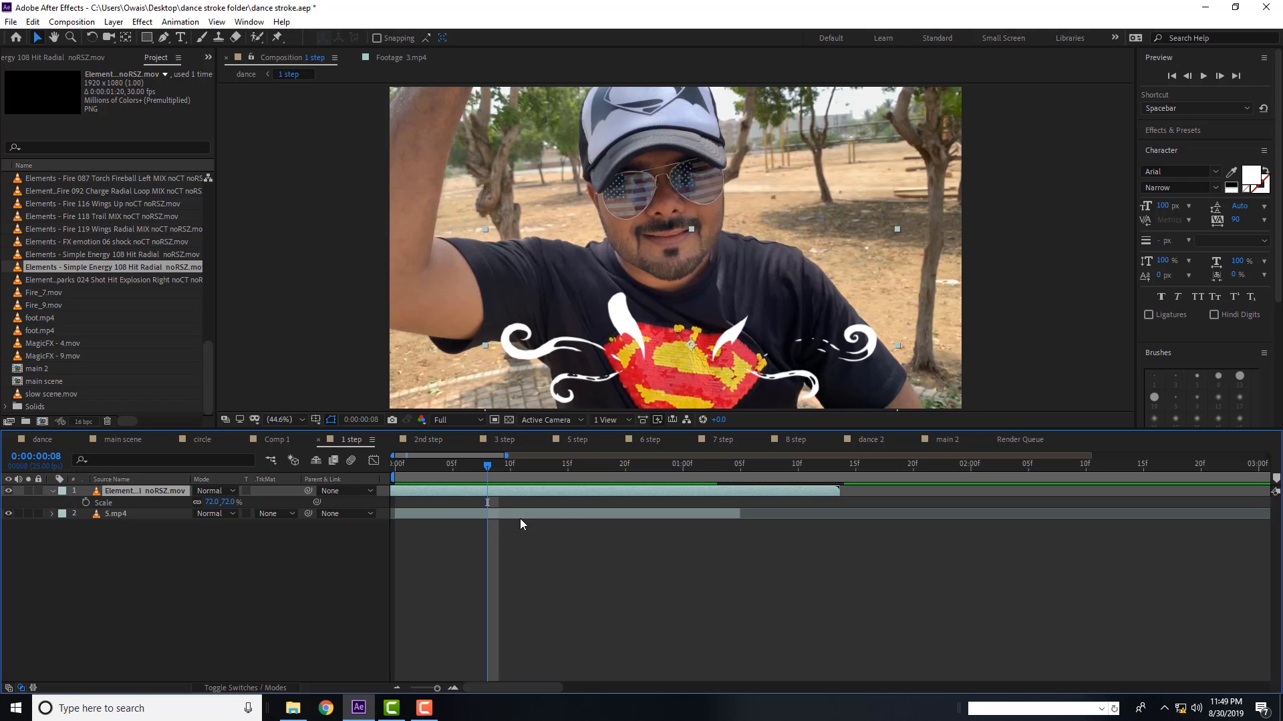
left_click_drag(502, 467, 557, 479)
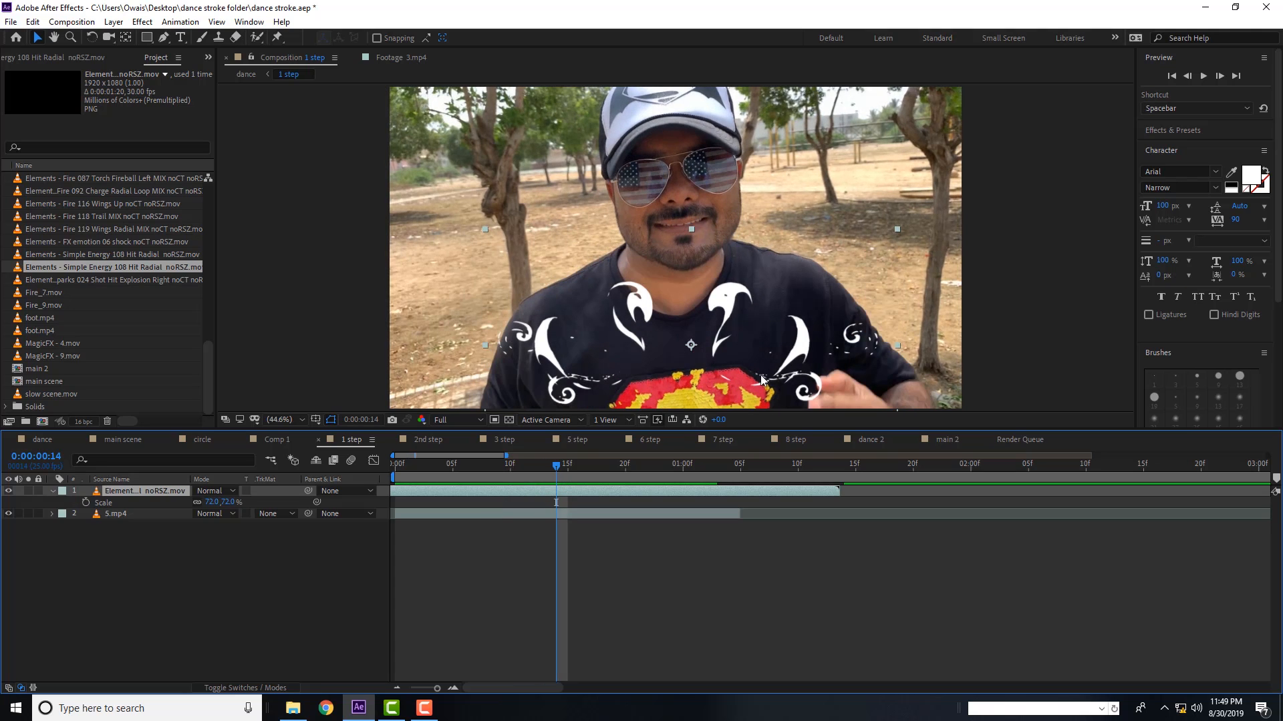
mouse_move(532, 472)
left_mouse_down()
mouse_move(401, 468)
mouse_move(524, 468)
mouse_move(488, 470)
mouse_move(506, 472)
left_mouse_up()
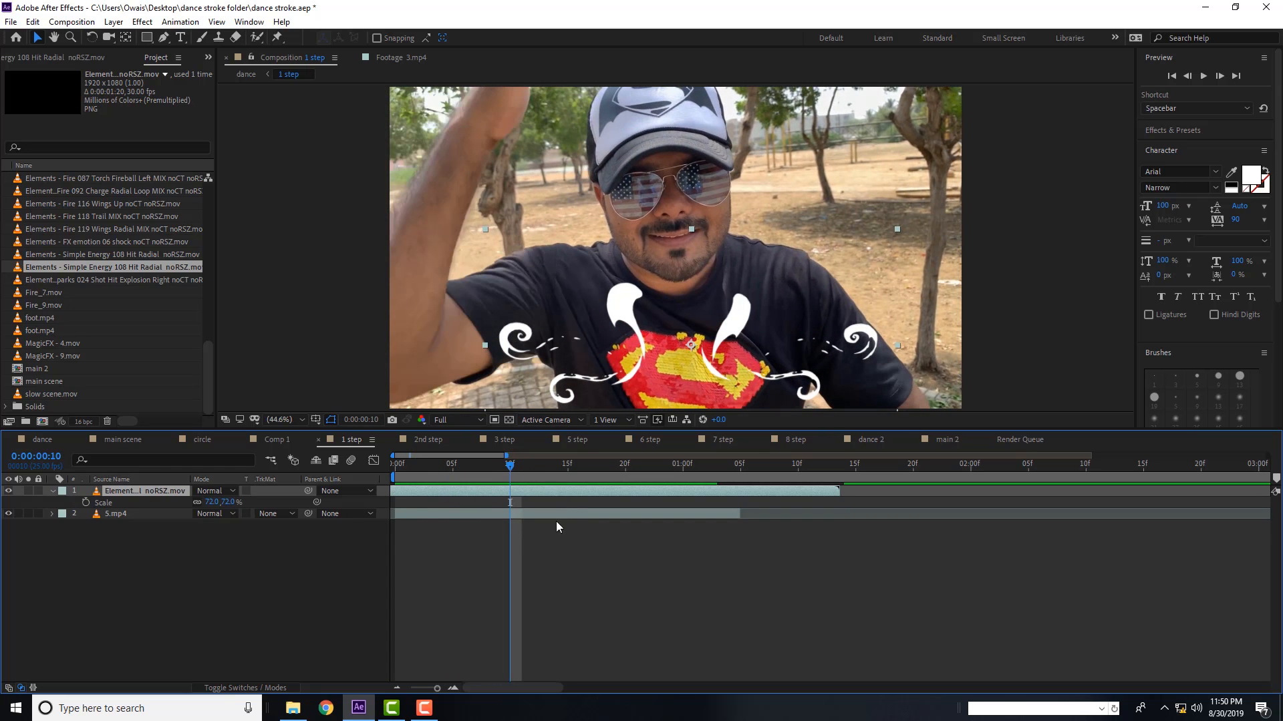
key("p")
left_click(86, 503)
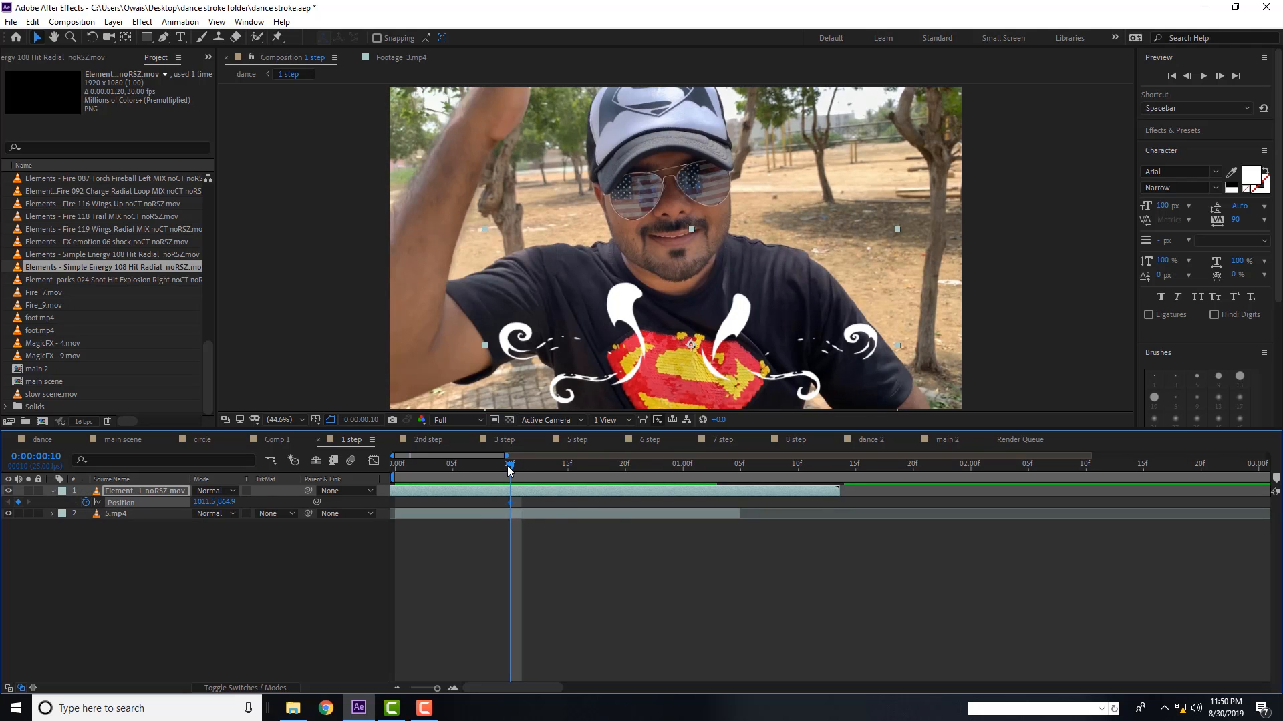
left_click_drag(513, 469, 567, 470)
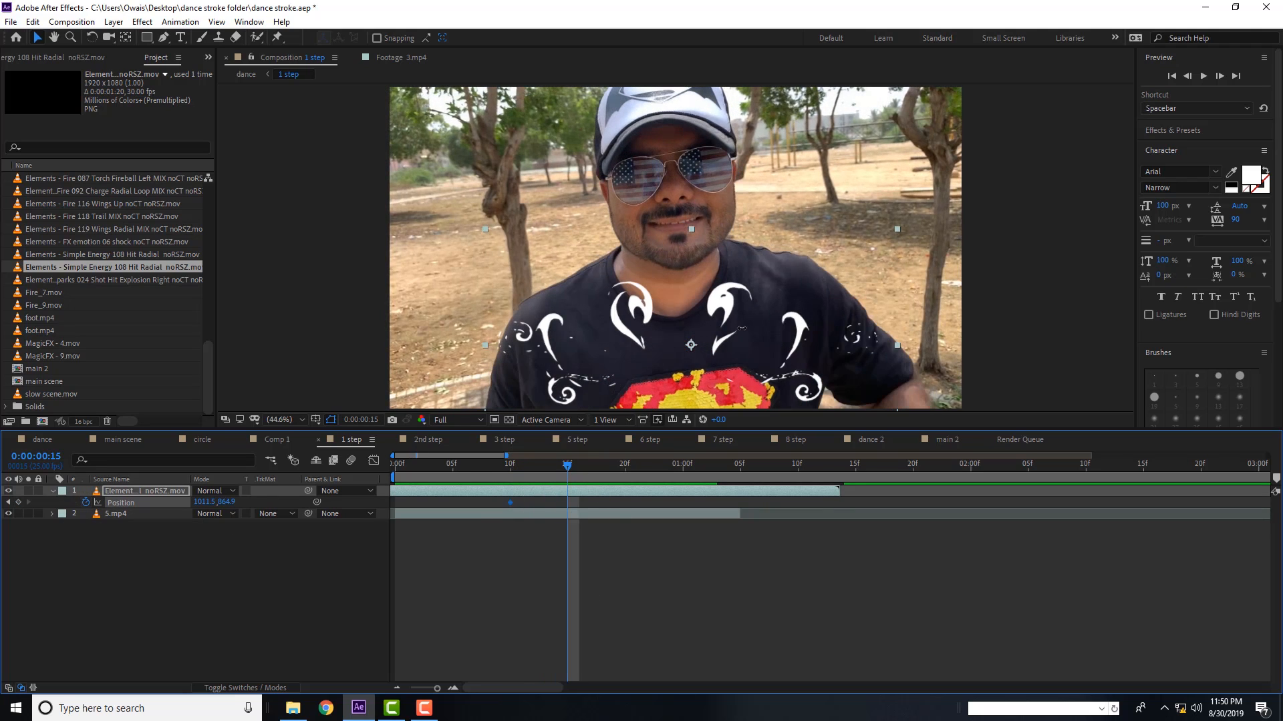
left_click_drag(718, 343, 728, 374)
key("space")
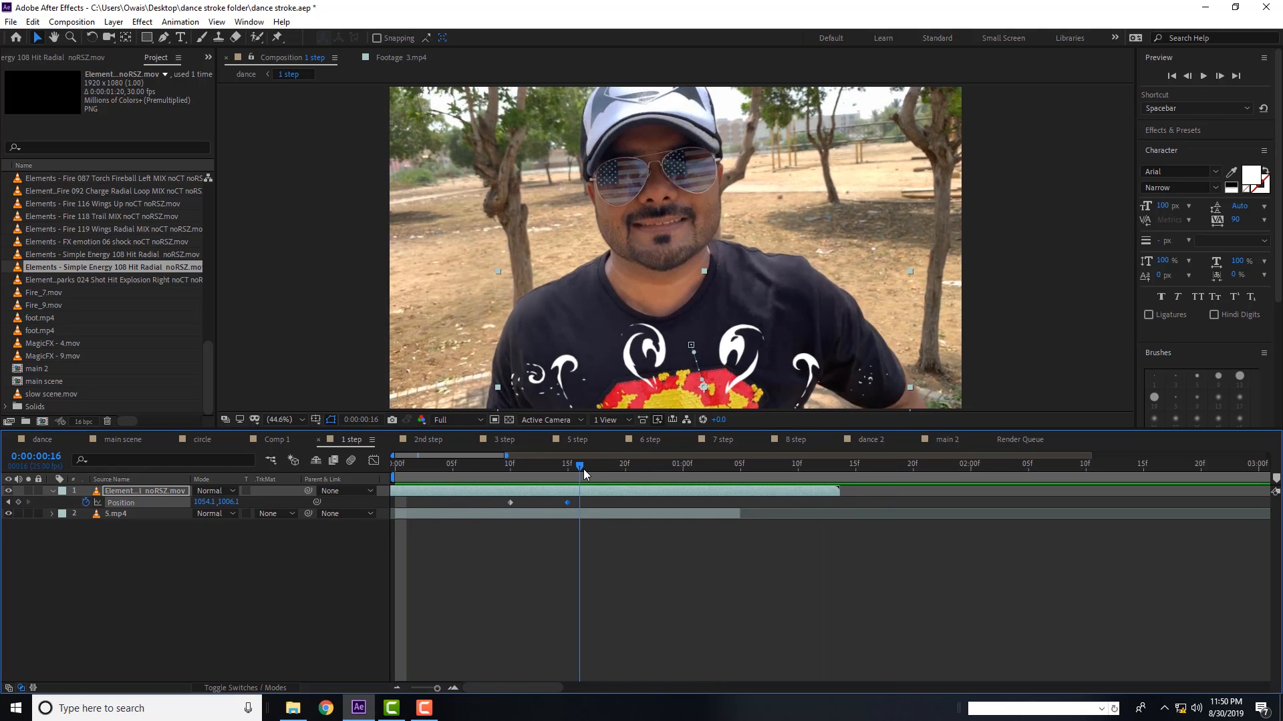
key("space")
- At 0:00:00:09, import Elements - Energy 002 Hit Star Radial noCT noRSZ.mov from the (Footage) folder and add it as the top layer
left_click_drag(624, 472, 695, 472)
left_click(736, 514)
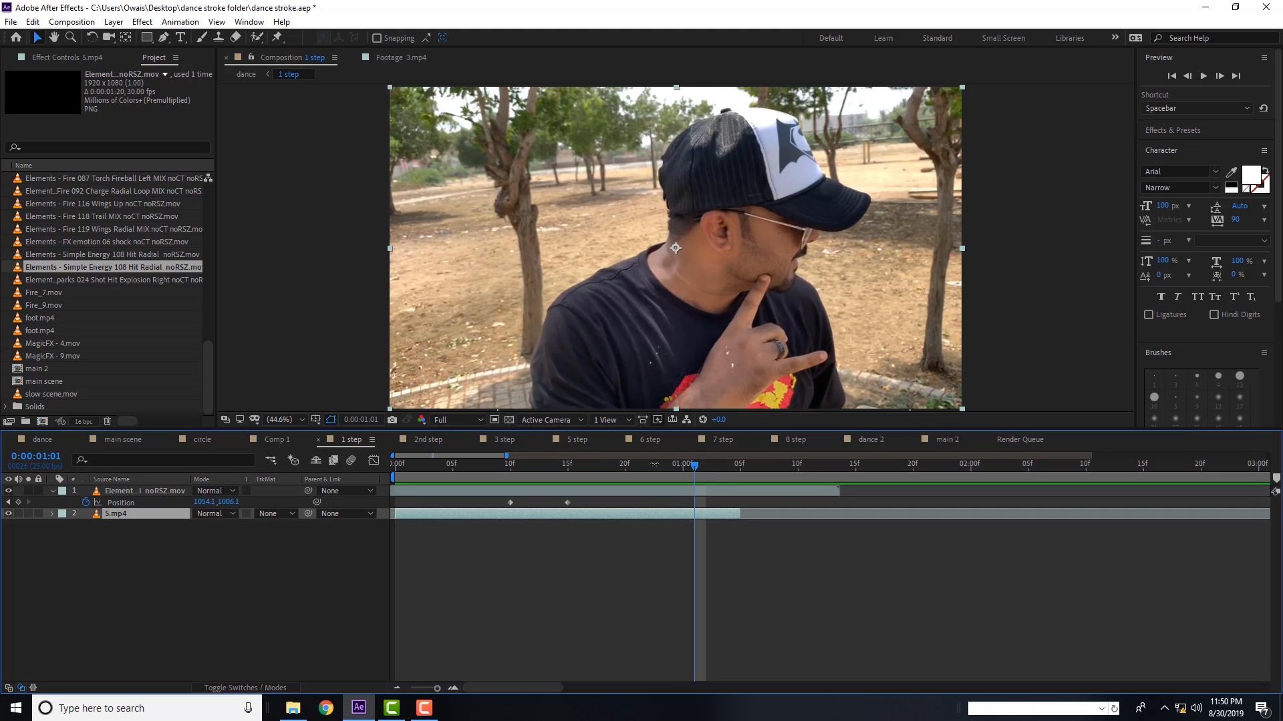
mouse_move(695, 464)
left_mouse_down()
mouse_move(710, 463)
mouse_move(448, 466)
mouse_move(498, 465)
left_mouse_up()
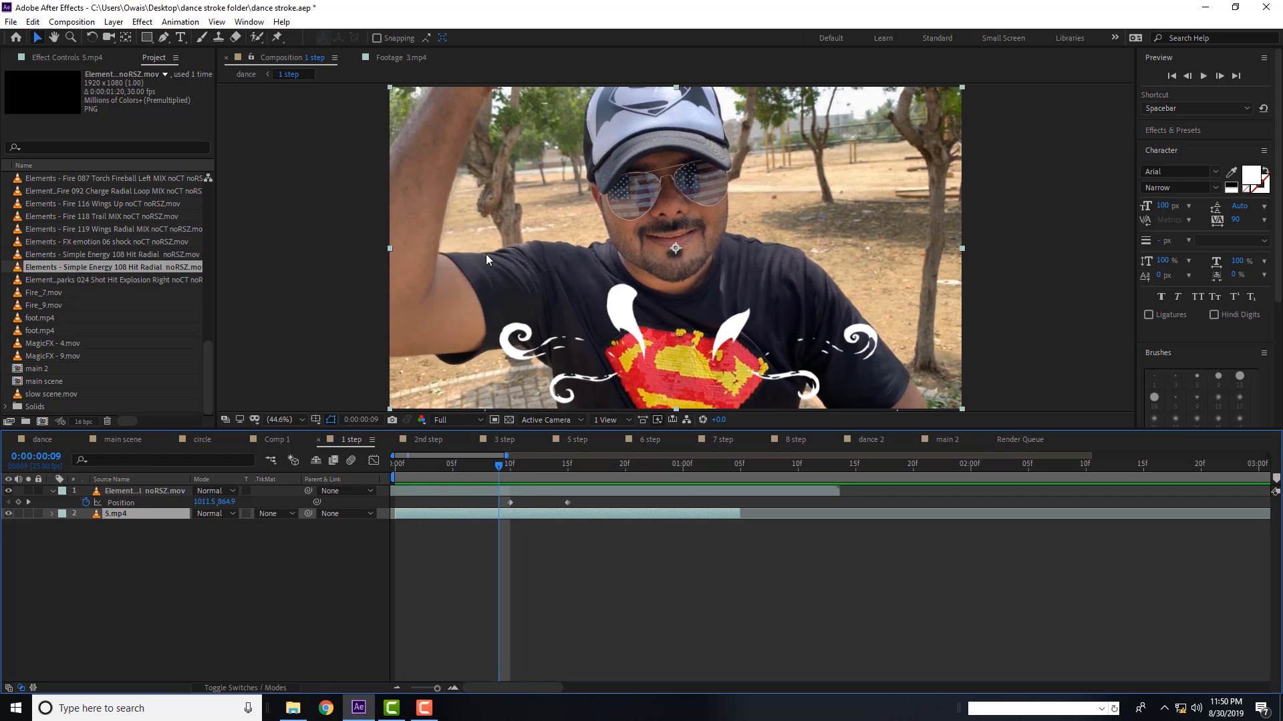
key("ctrl+i")
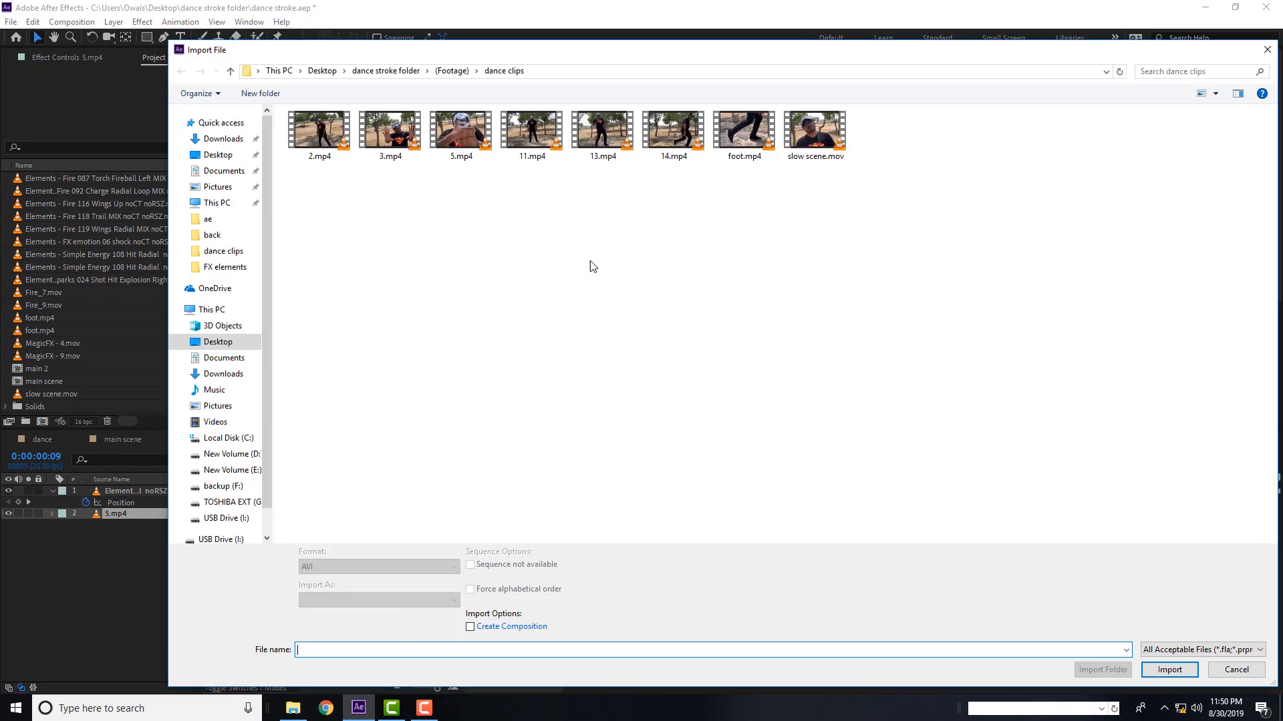
key("BackSpace")
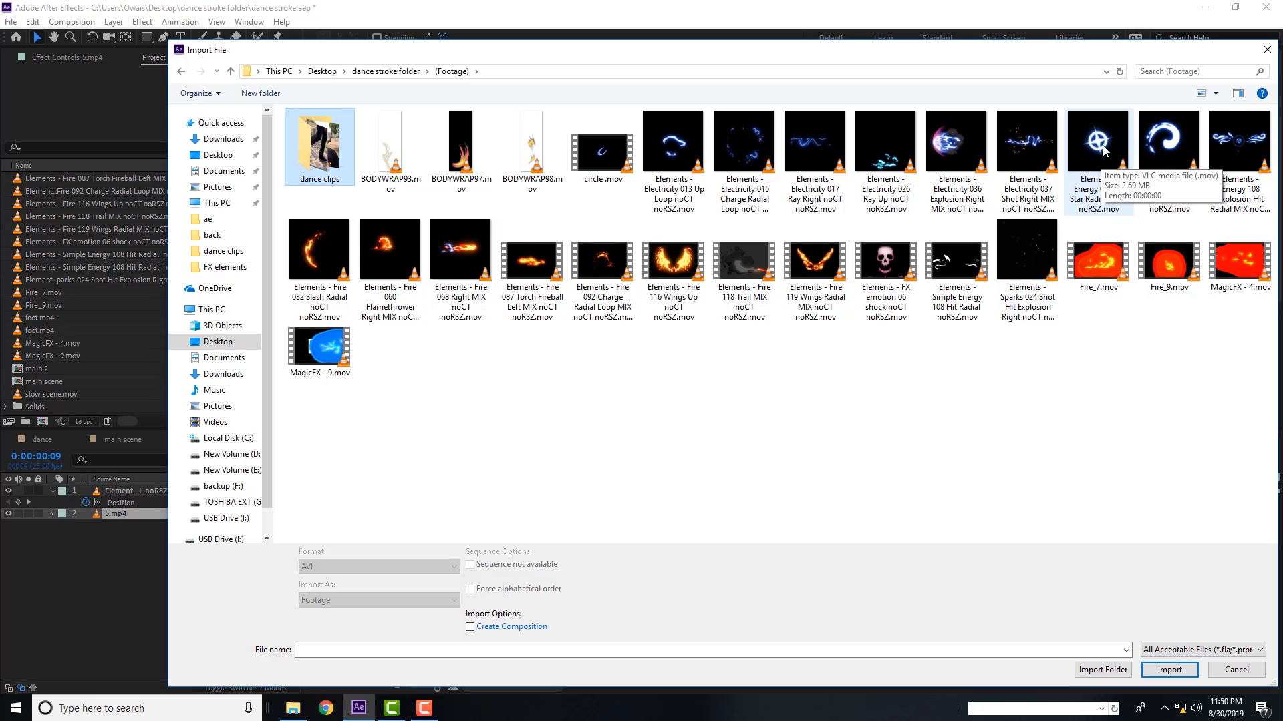
double_click(1099, 147)
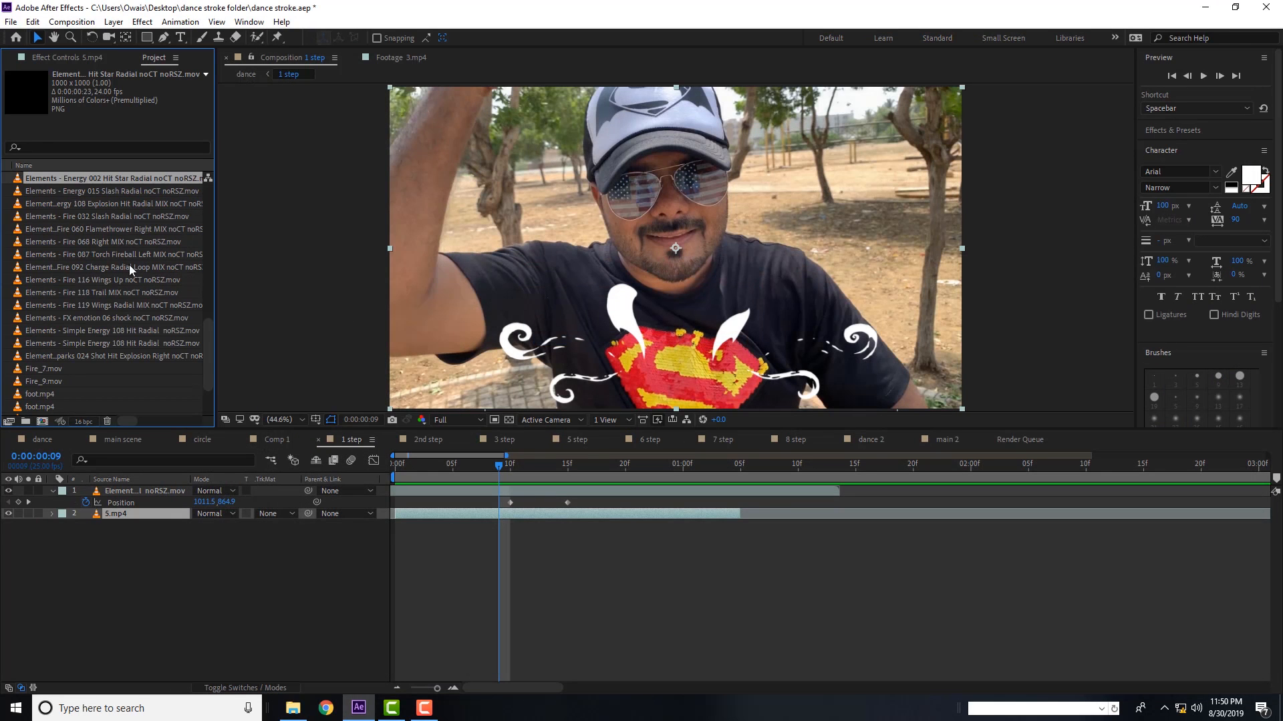
left_click_drag(118, 182, 200, 491)
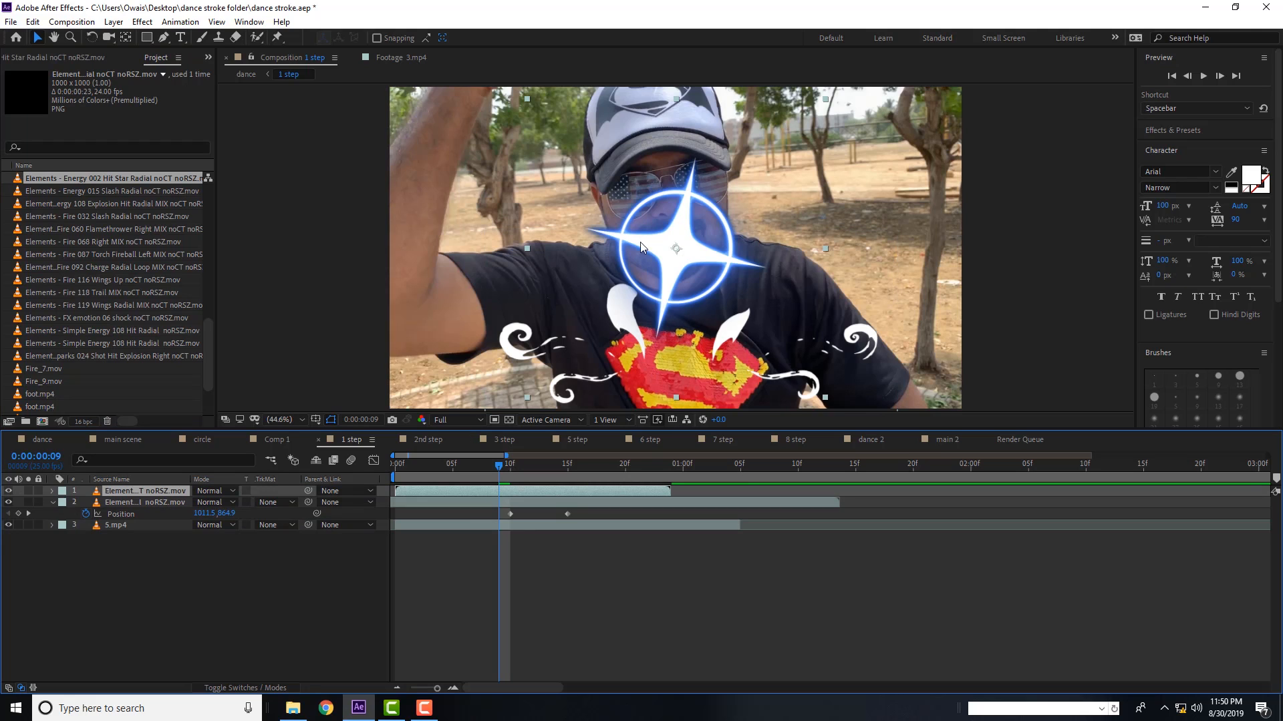
- Scale the Hit Star Radial layer to 22% and place it over the sunglasses lens on the right of the frame
key("s")
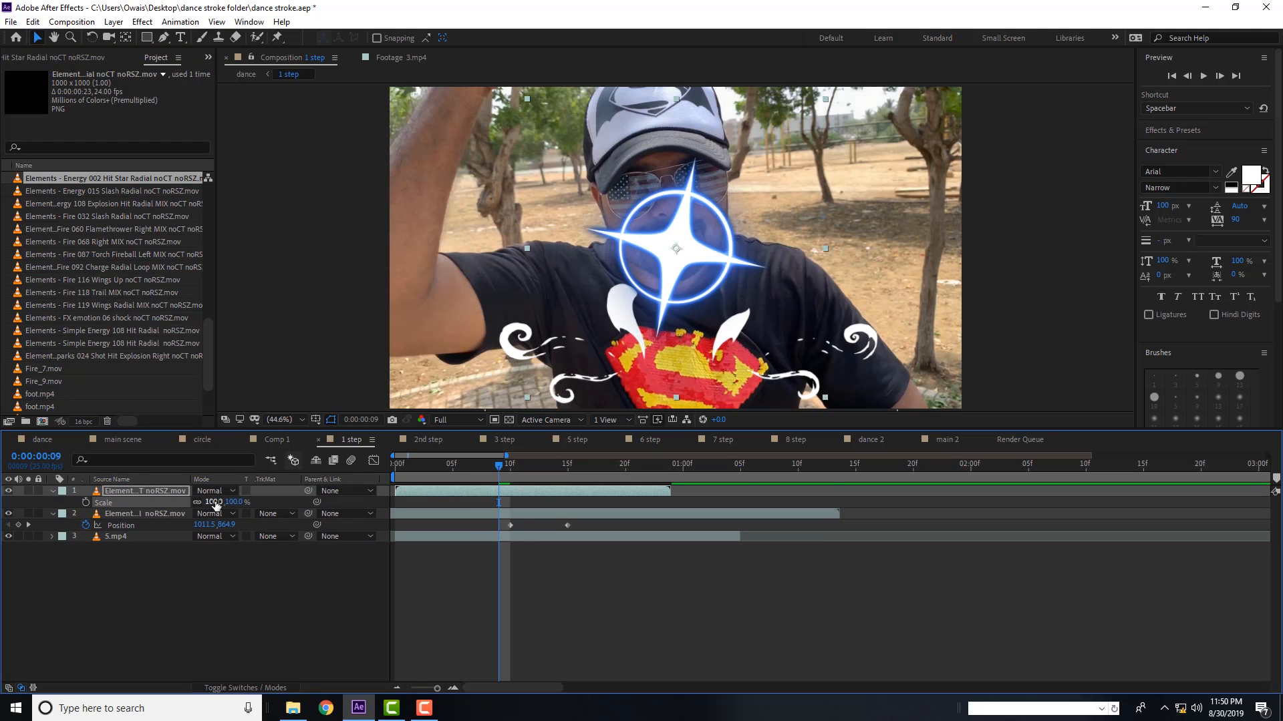
left_click_drag(215, 505, 110, 513)
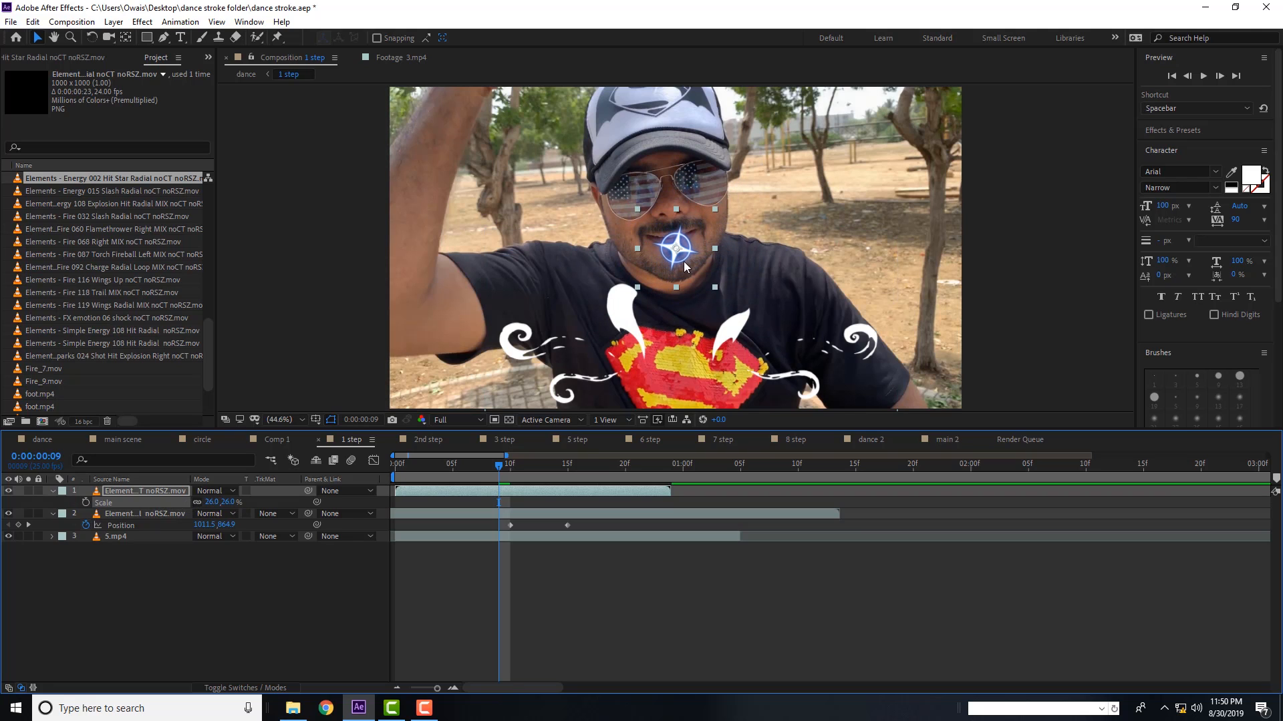
left_click_drag(684, 266, 712, 199)
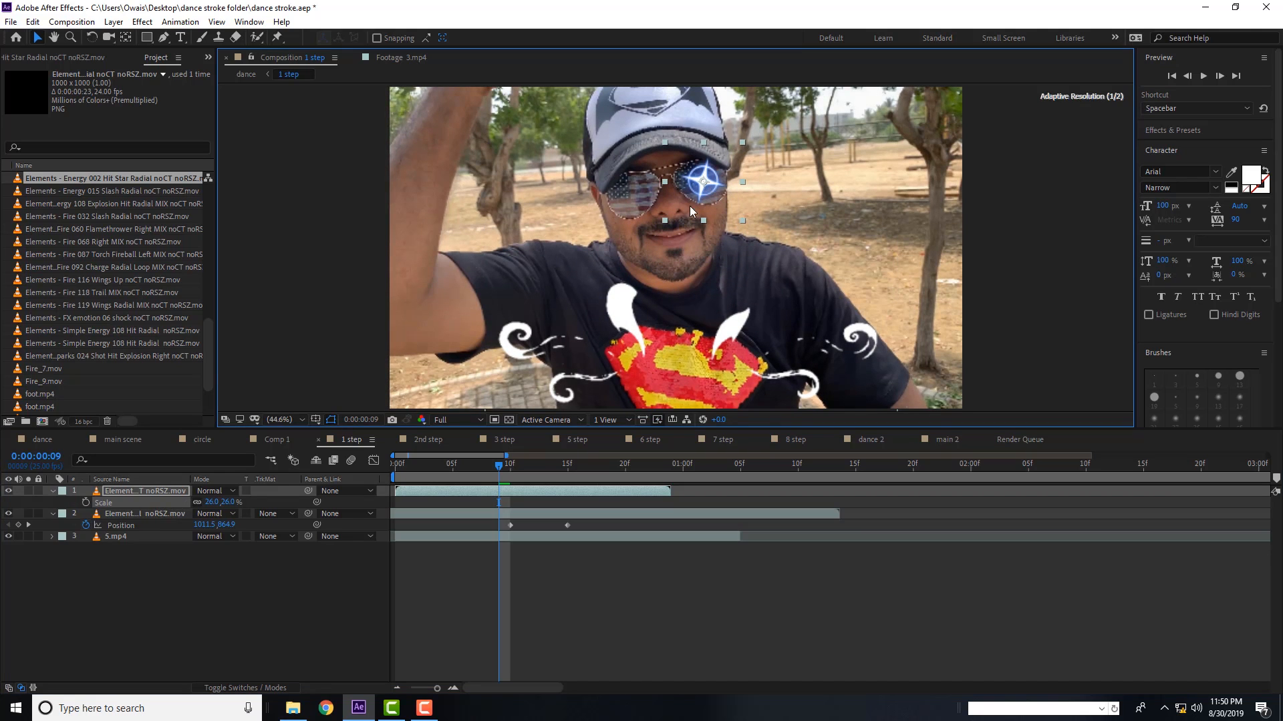
left_click(212, 503)
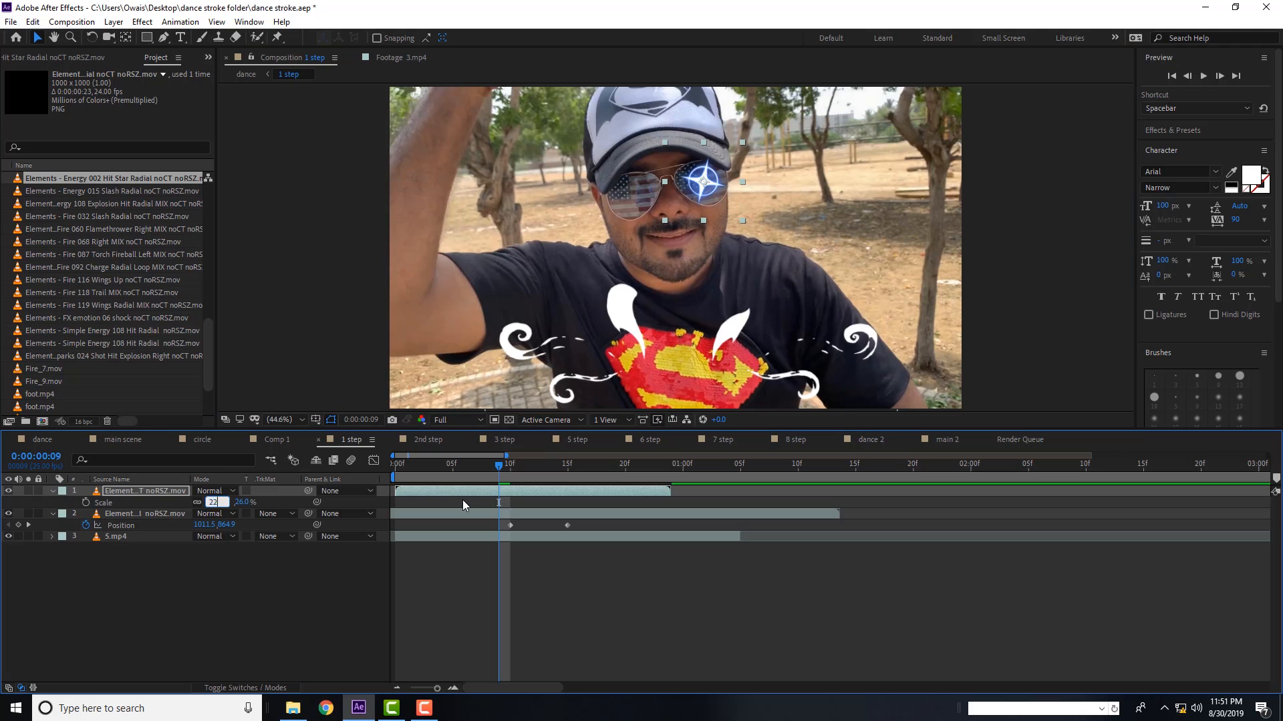
key("Return")
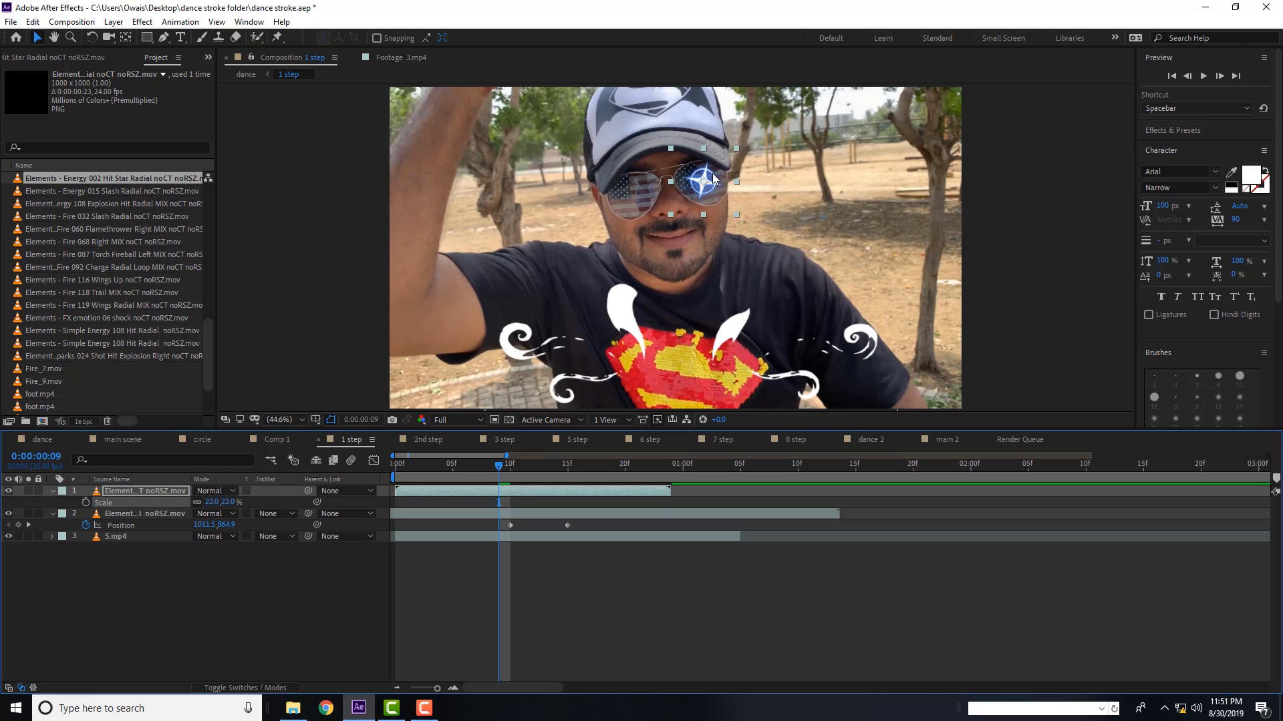
left_click_drag(712, 175, 711, 178)
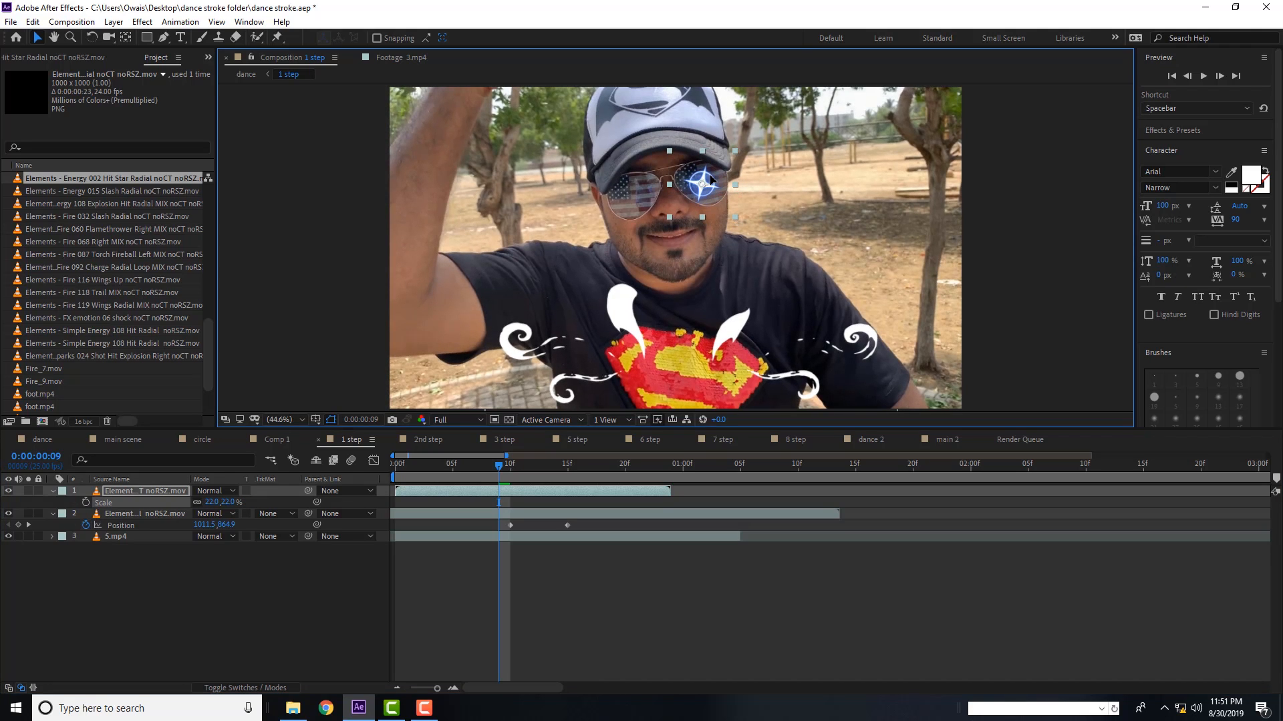
- Keyframe the star's position on the lens at 0:00:00:09, and at 0:00:00:06 move it to 1023.4, 302.9 to match the lens
scroll(716, 168, "up", 4)
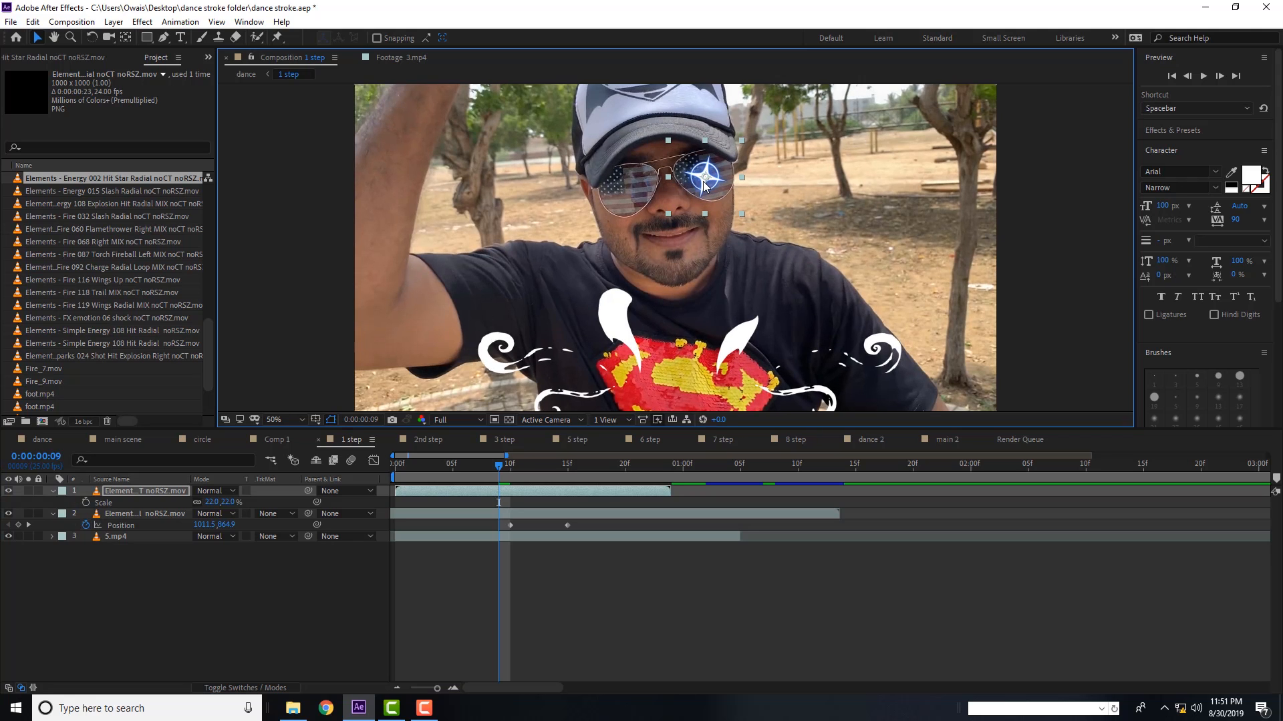
left_click_drag(731, 163, 687, 311)
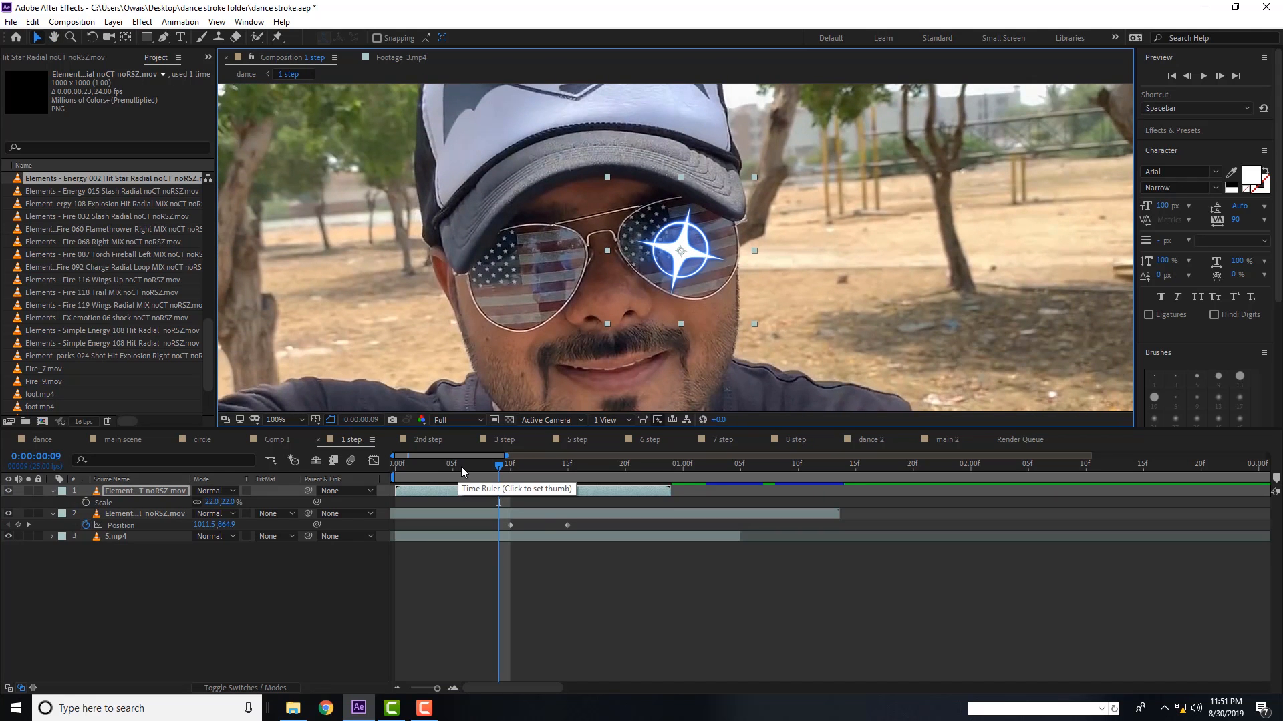
key("p")
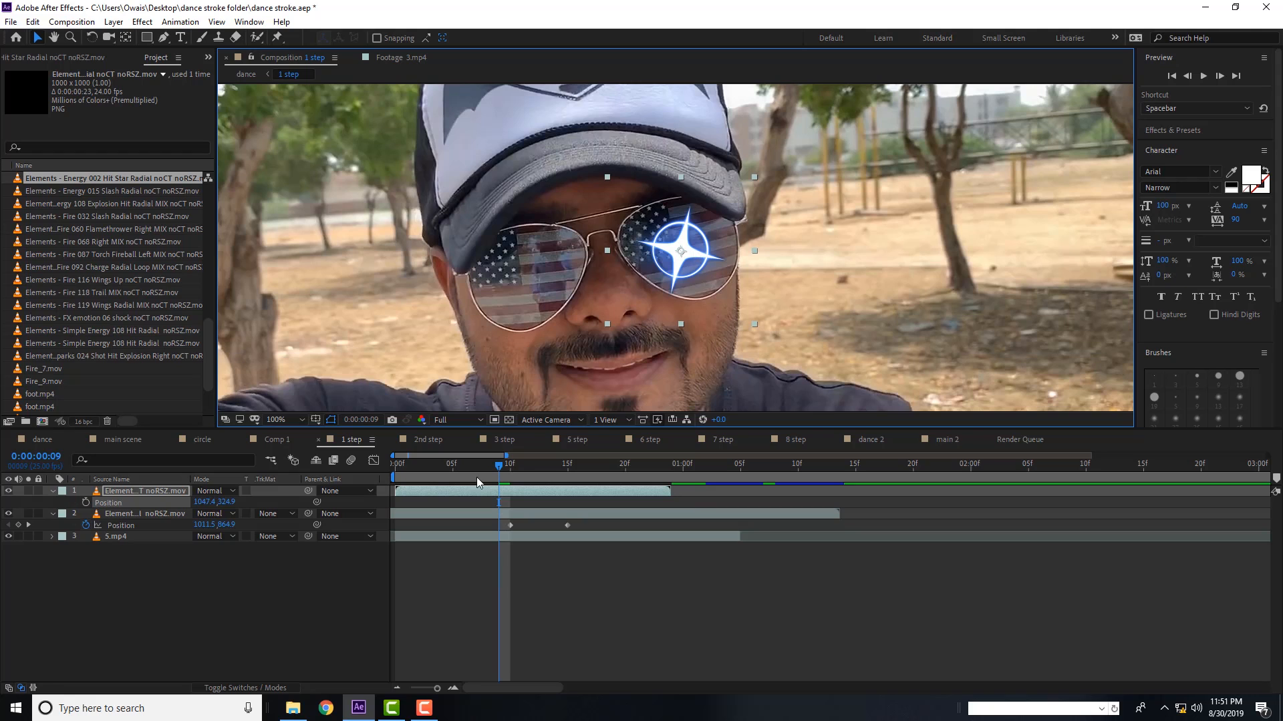
left_click(86, 502)
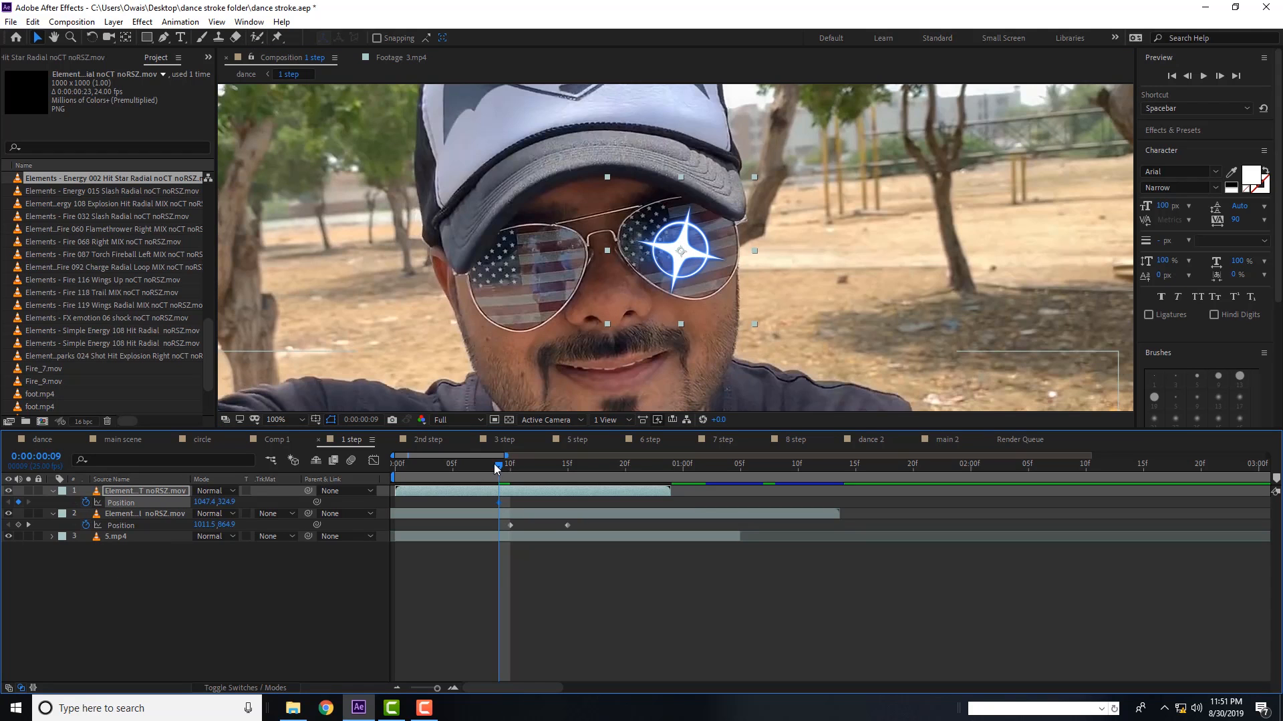
left_click_drag(498, 465, 465, 464)
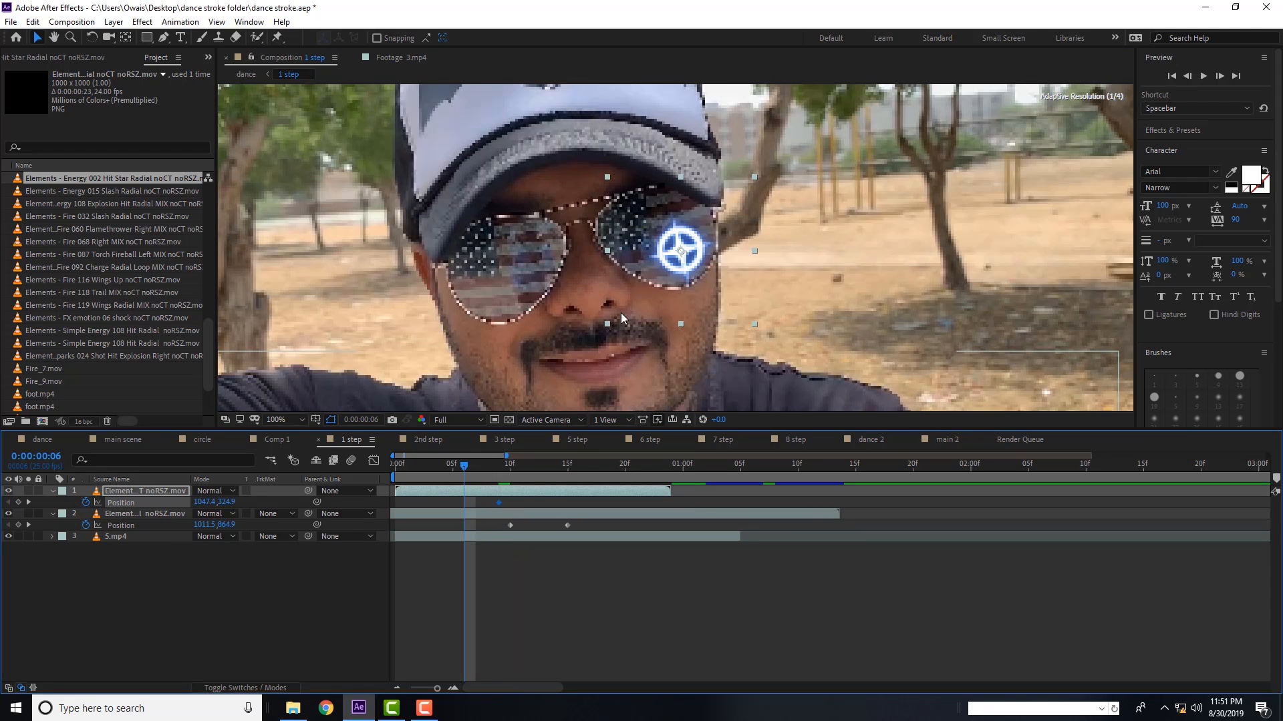
left_click_drag(685, 269, 669, 255)
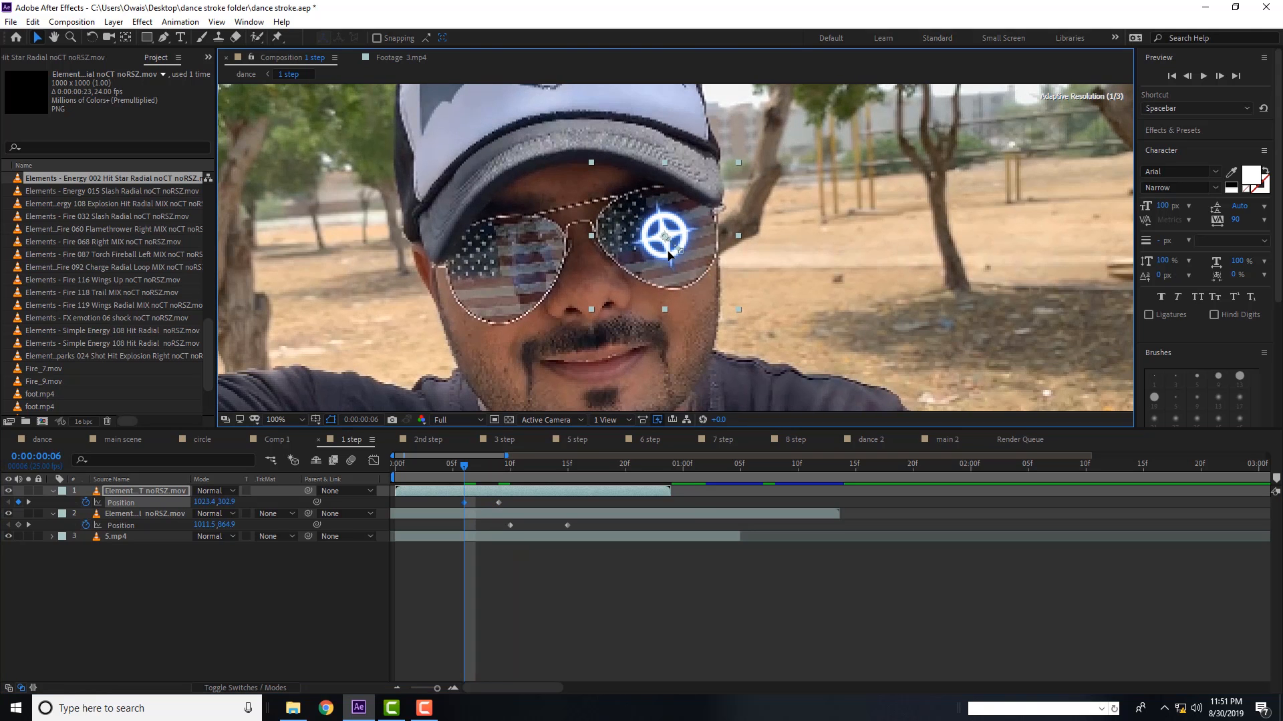
- At 0:00:00:03, move the Hit Star Radial layer to 1031.4, 360.9 so it sits on the sunglasses lens
left_click_drag(435, 466, 376, 476)
key("h")
left_click_drag(706, 283, 697, 208)
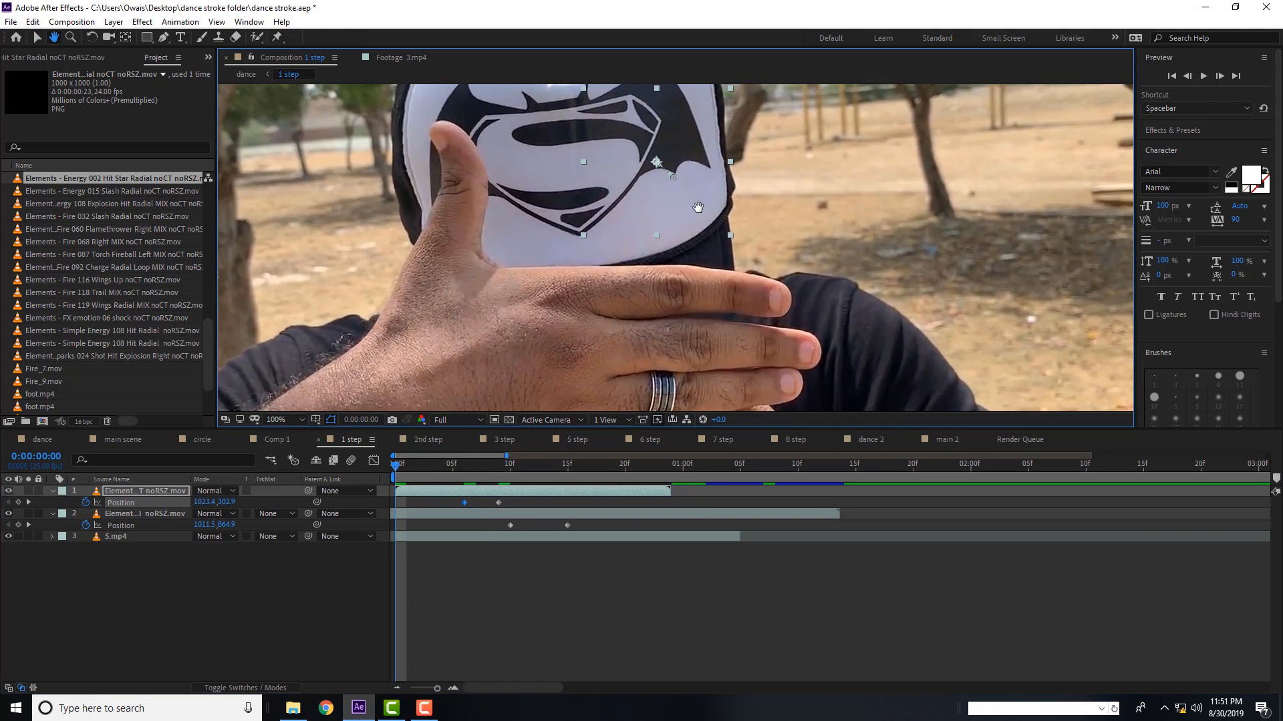
key("v")
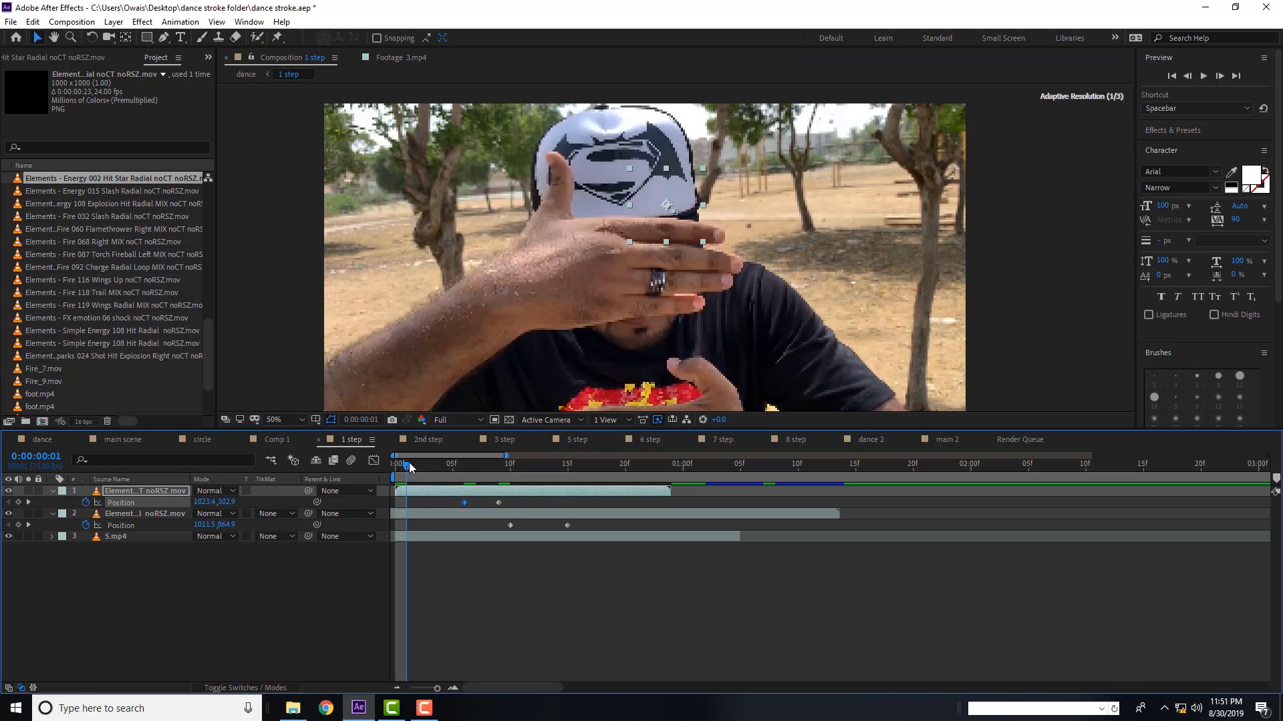
left_click(417, 467)
left_click(427, 466)
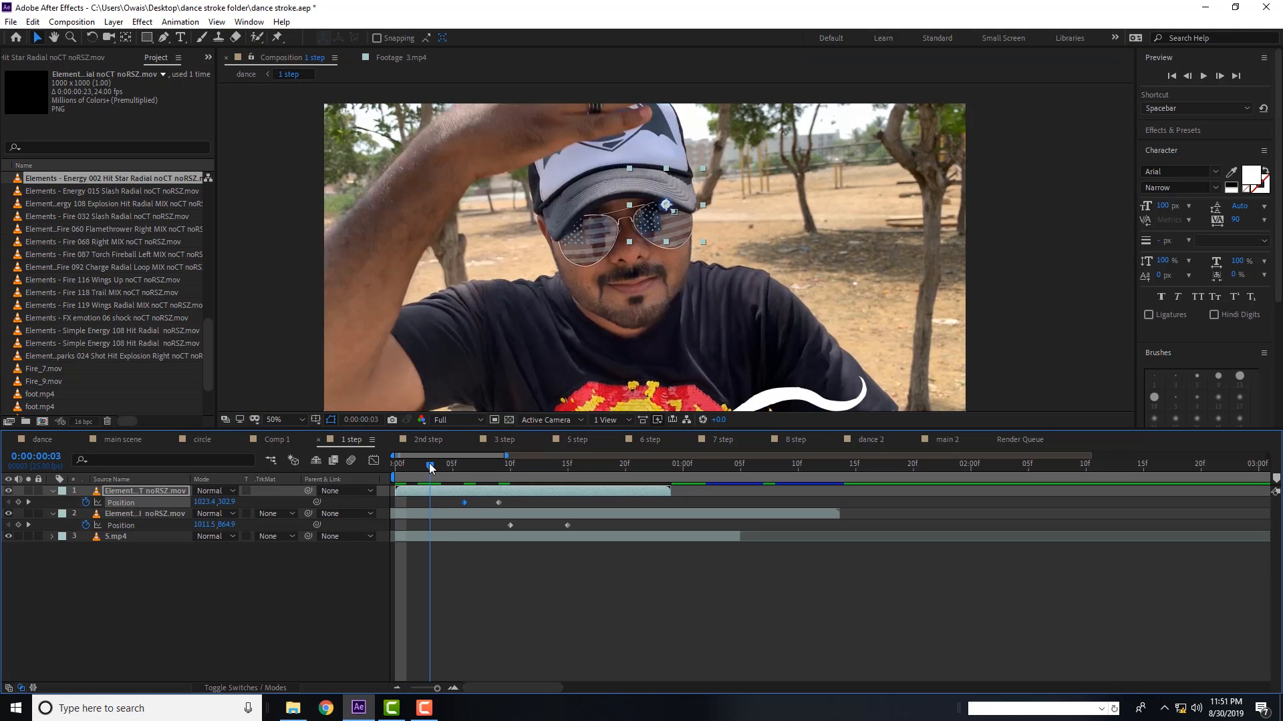
key("/")
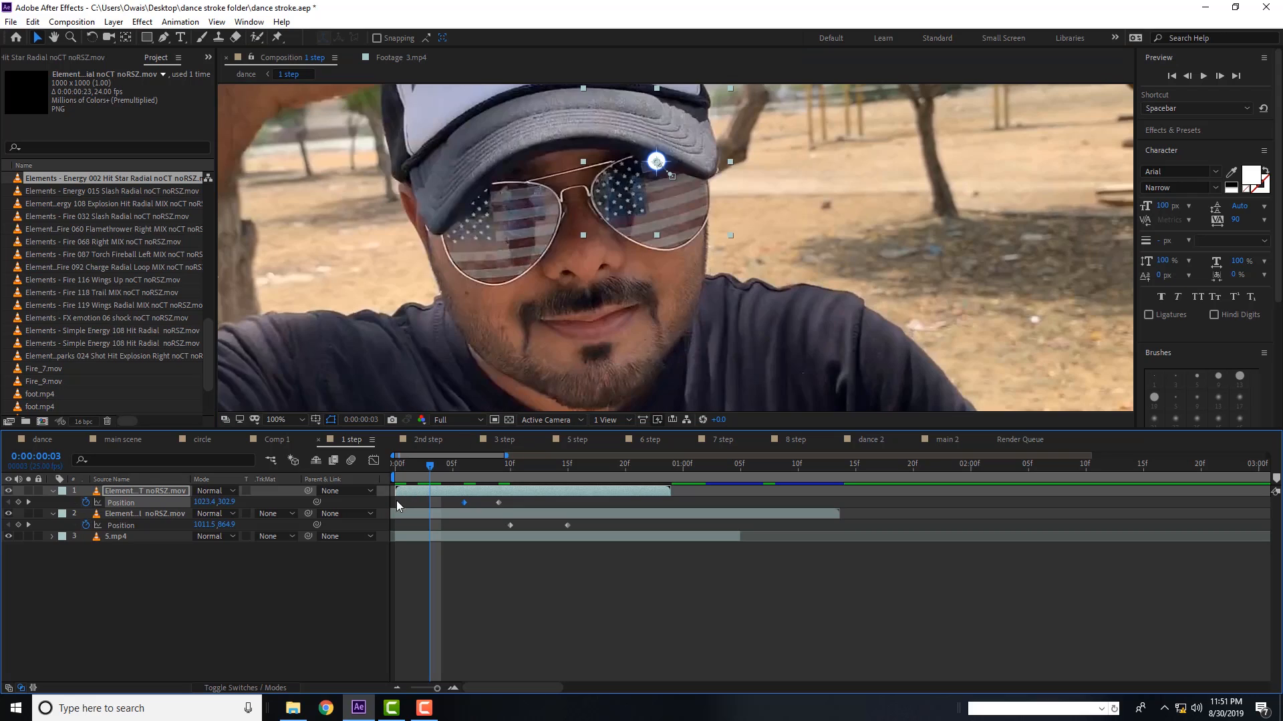
left_click_drag(658, 163, 663, 201)
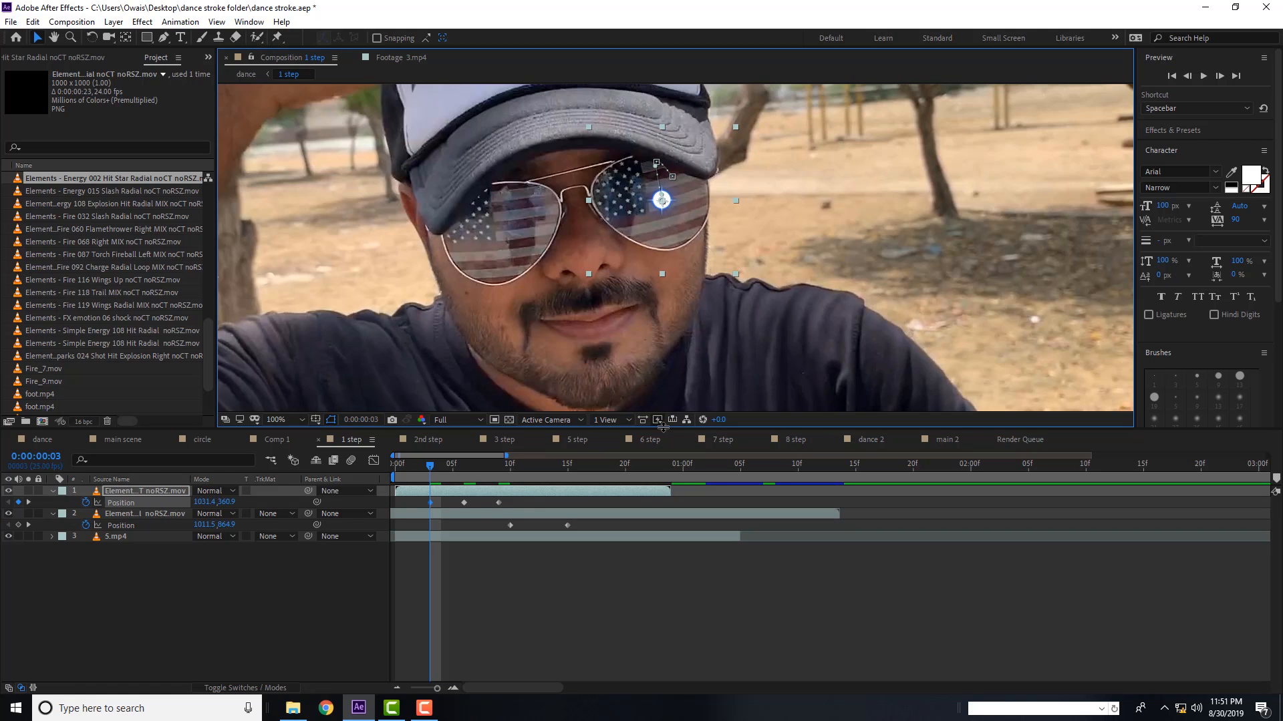
- Keyframe the star's position at 0:00:00:05 and keep matching it to the lens through 0:00:00:15
key("Page_Down")
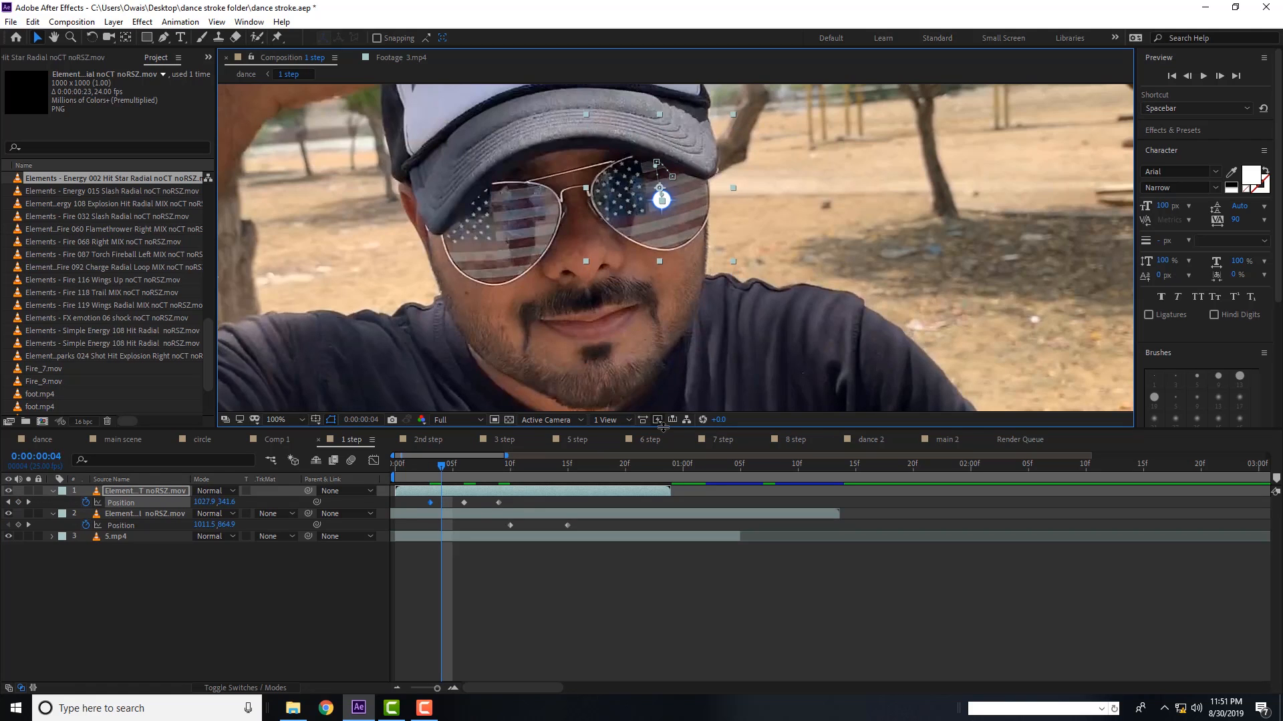
key("Page_Down")
key("Page_Up")
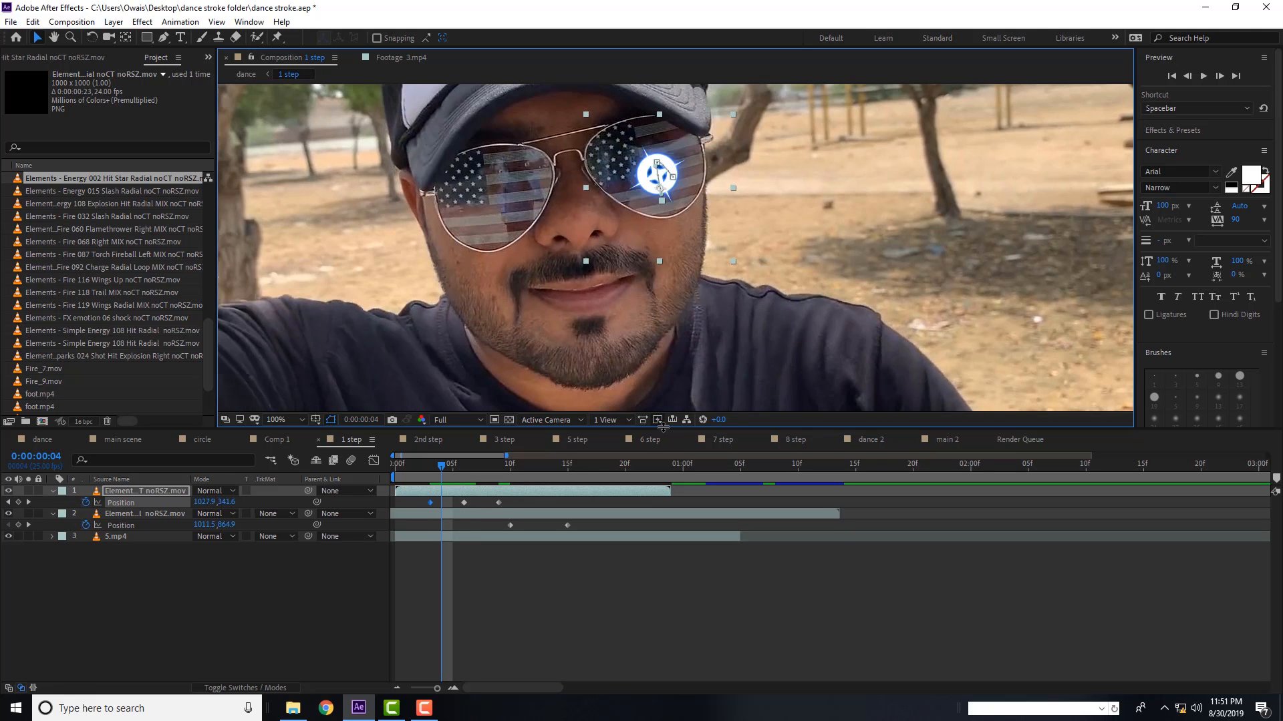
key("Page_Up")
key("Page_Down")
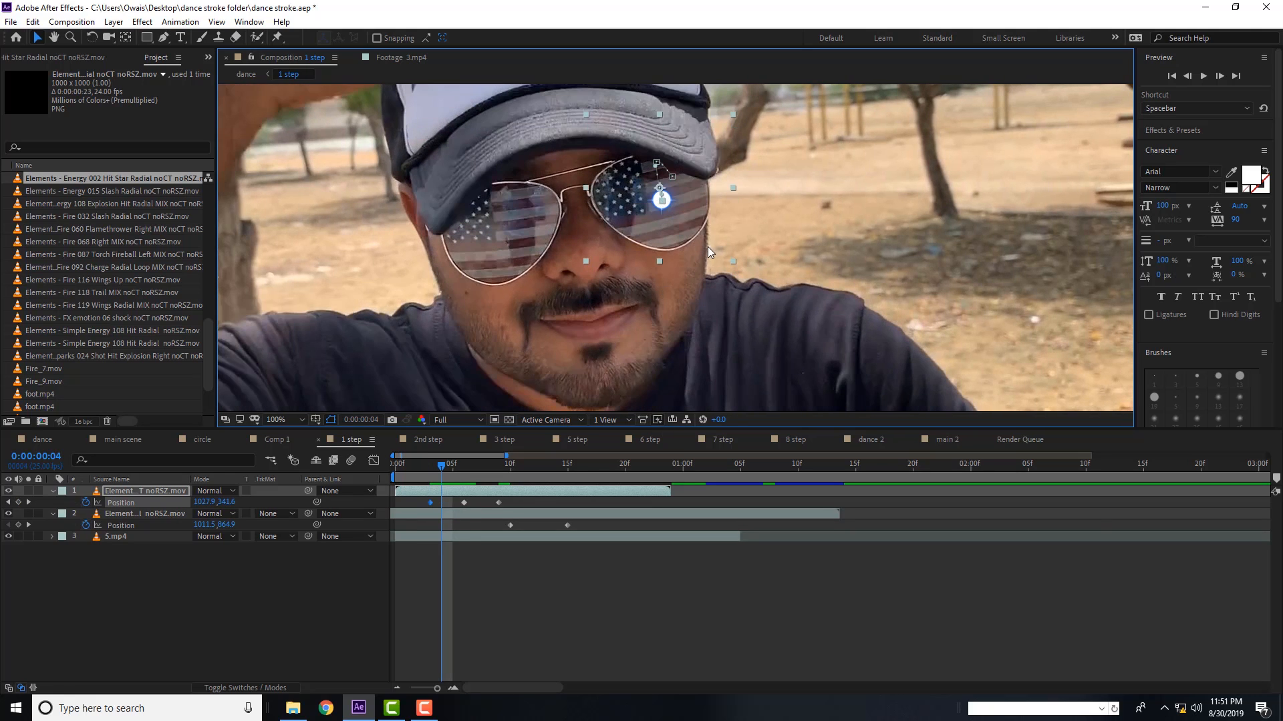
key("Page_Down")
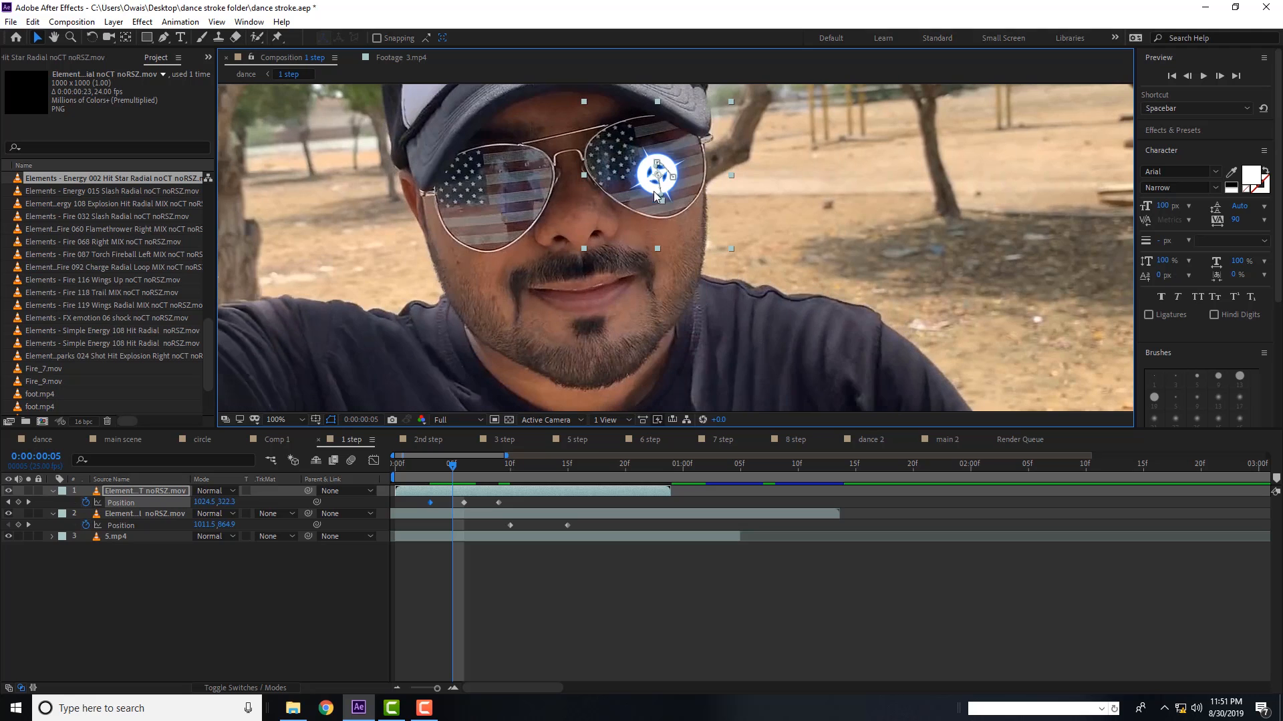
left_click_drag(653, 187, 657, 176)
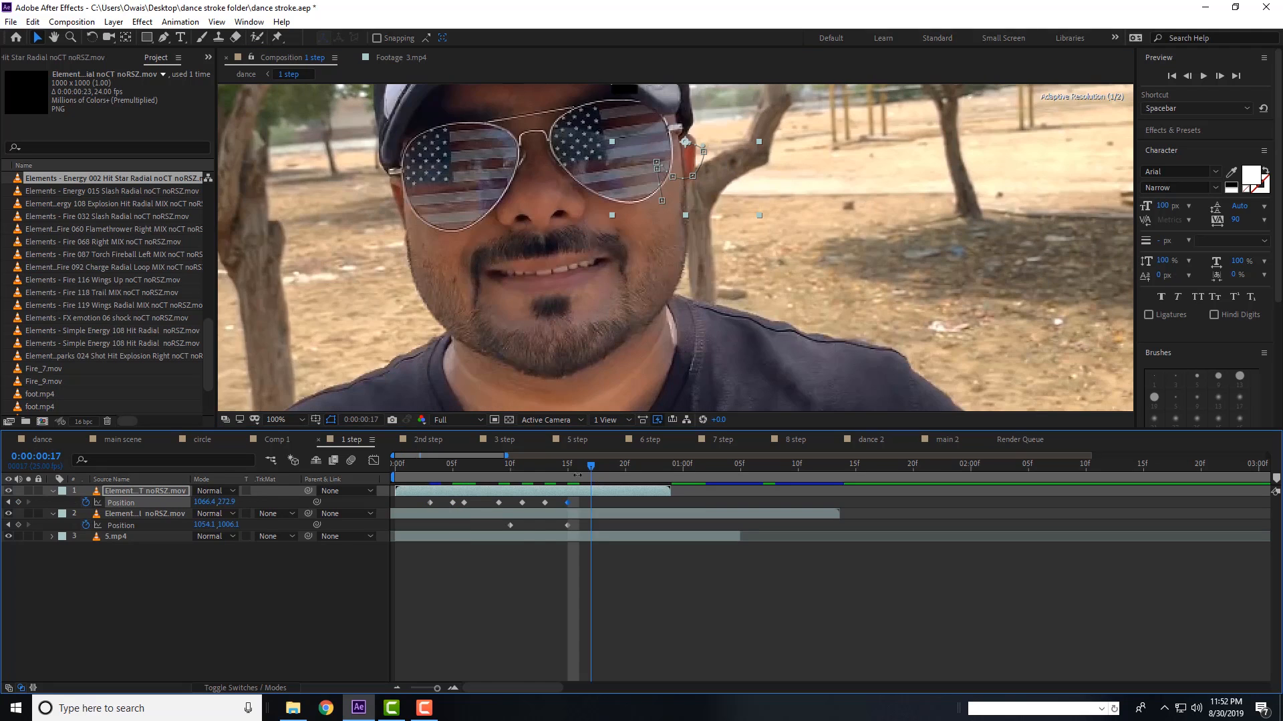
- Fit the whole frame in the composition view and play back the tracked star animation
key("space")
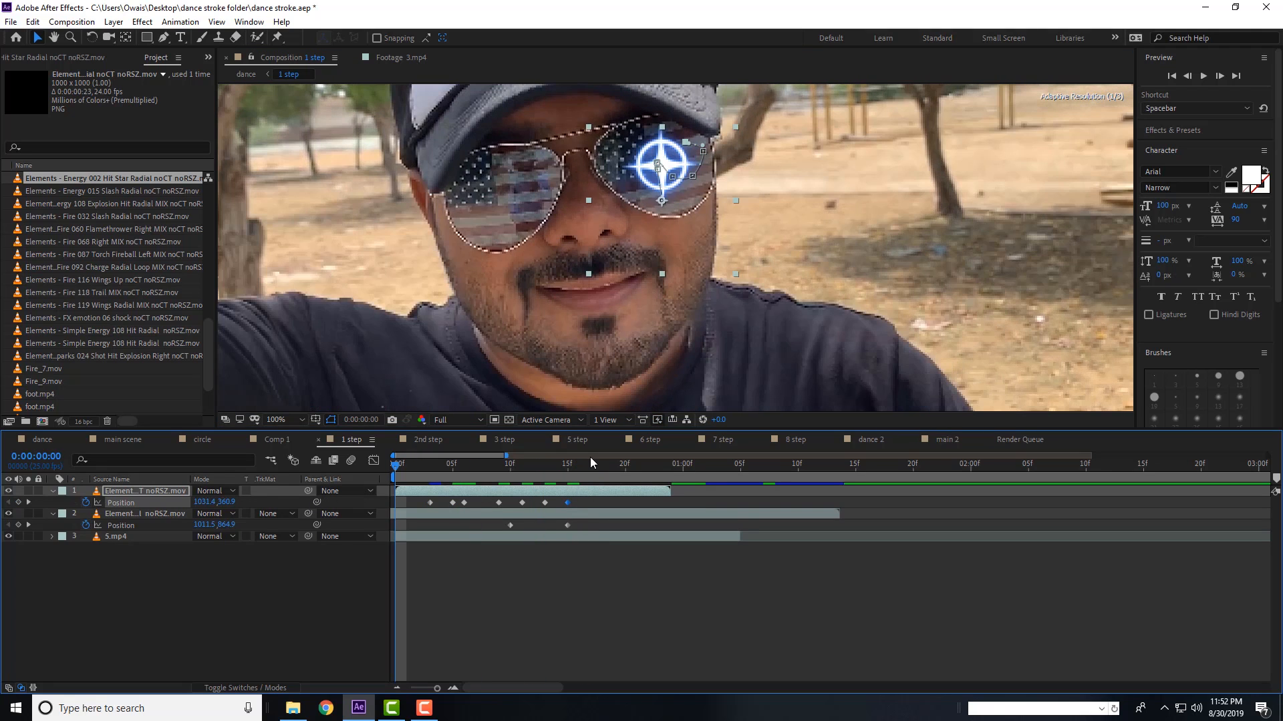
key("space")
left_click(286, 420)
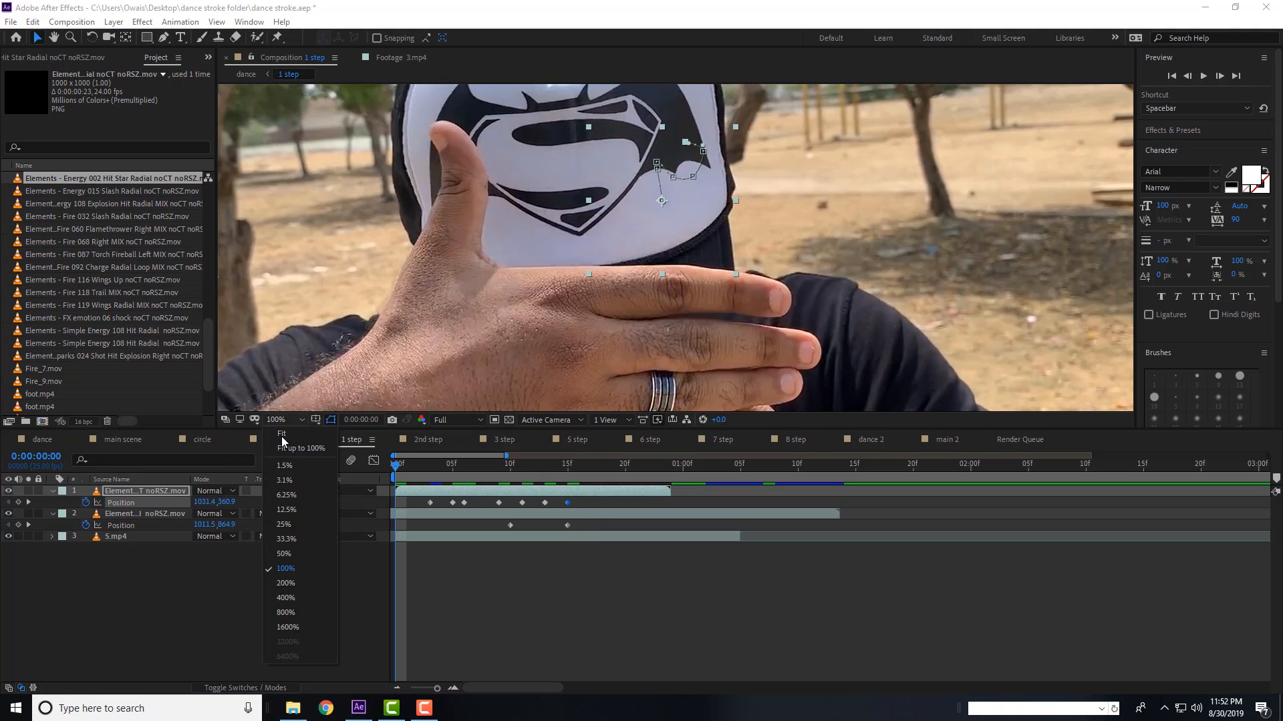
left_click(281, 436)
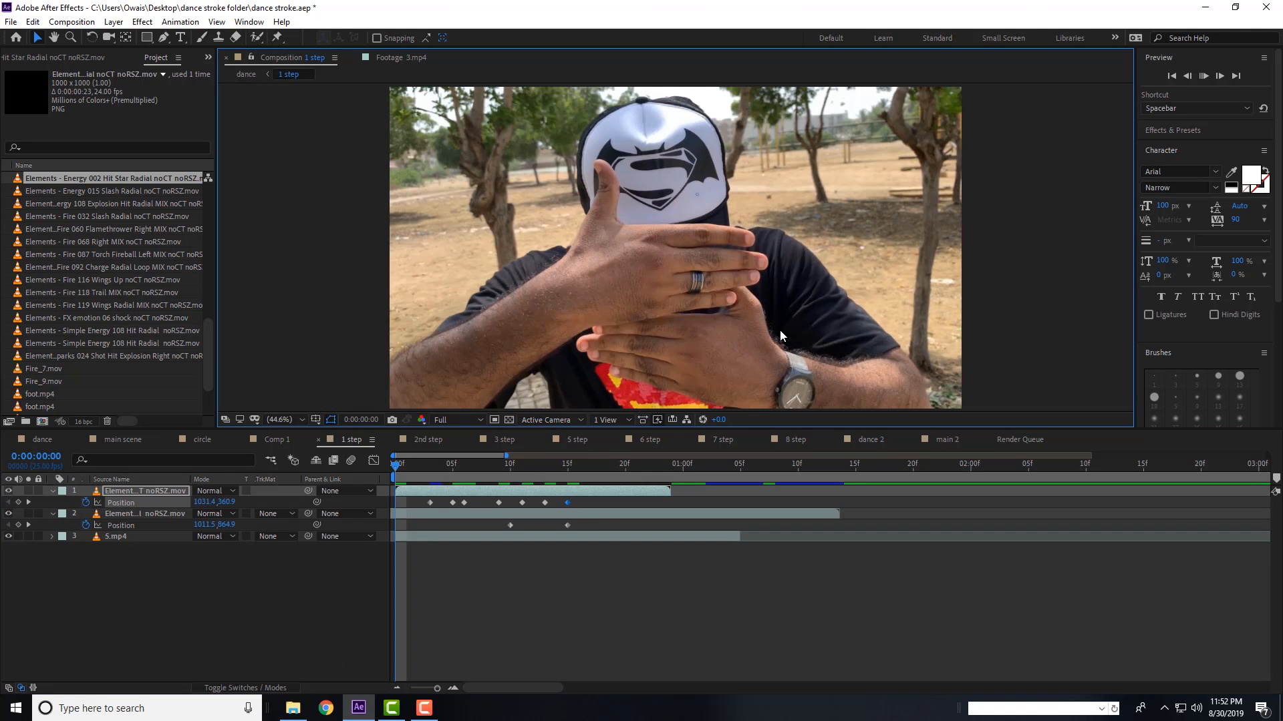
key("space")
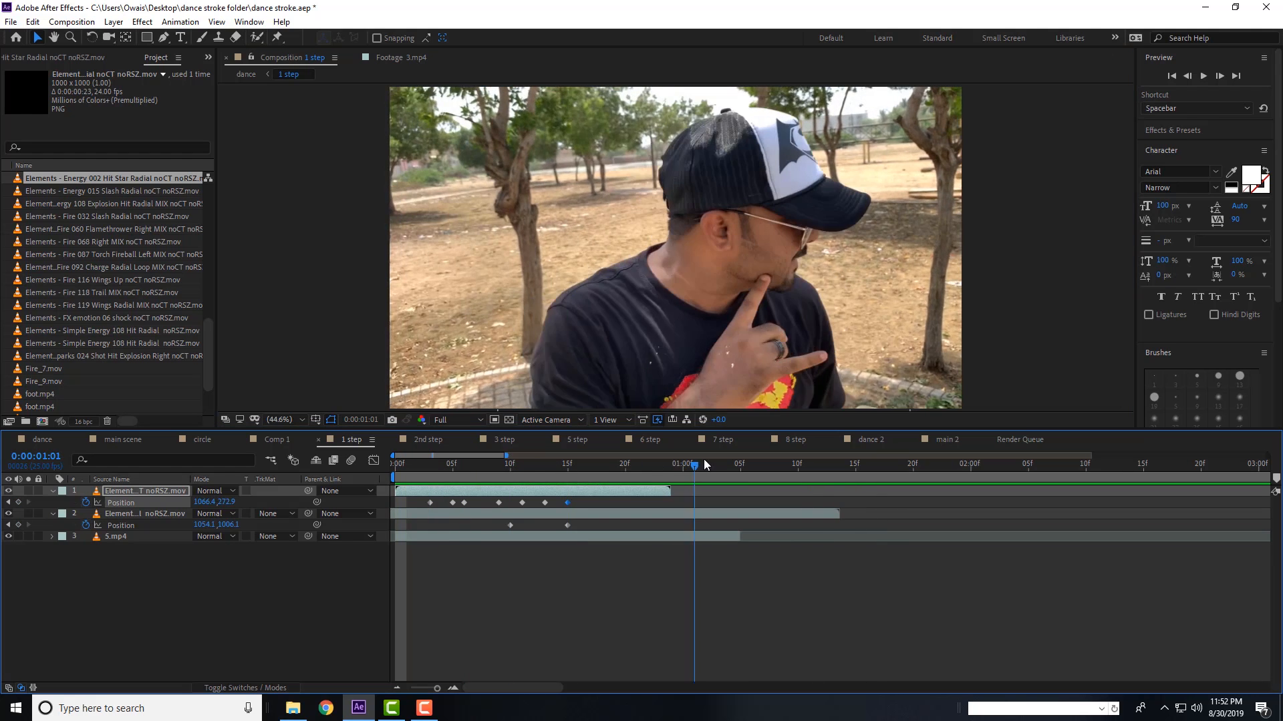
key("space")
key("space")
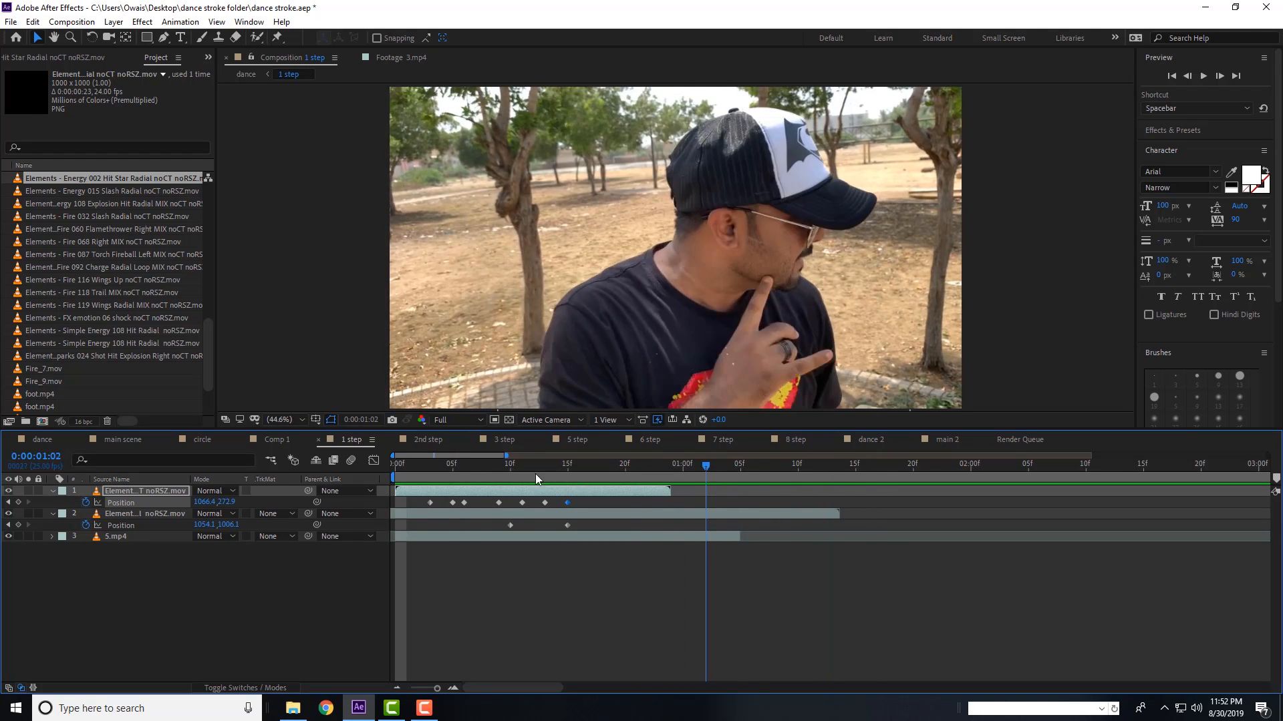
- End the work area of the 1 step composition at about 0:00:01:04 and preview it from the start
left_click(731, 478)
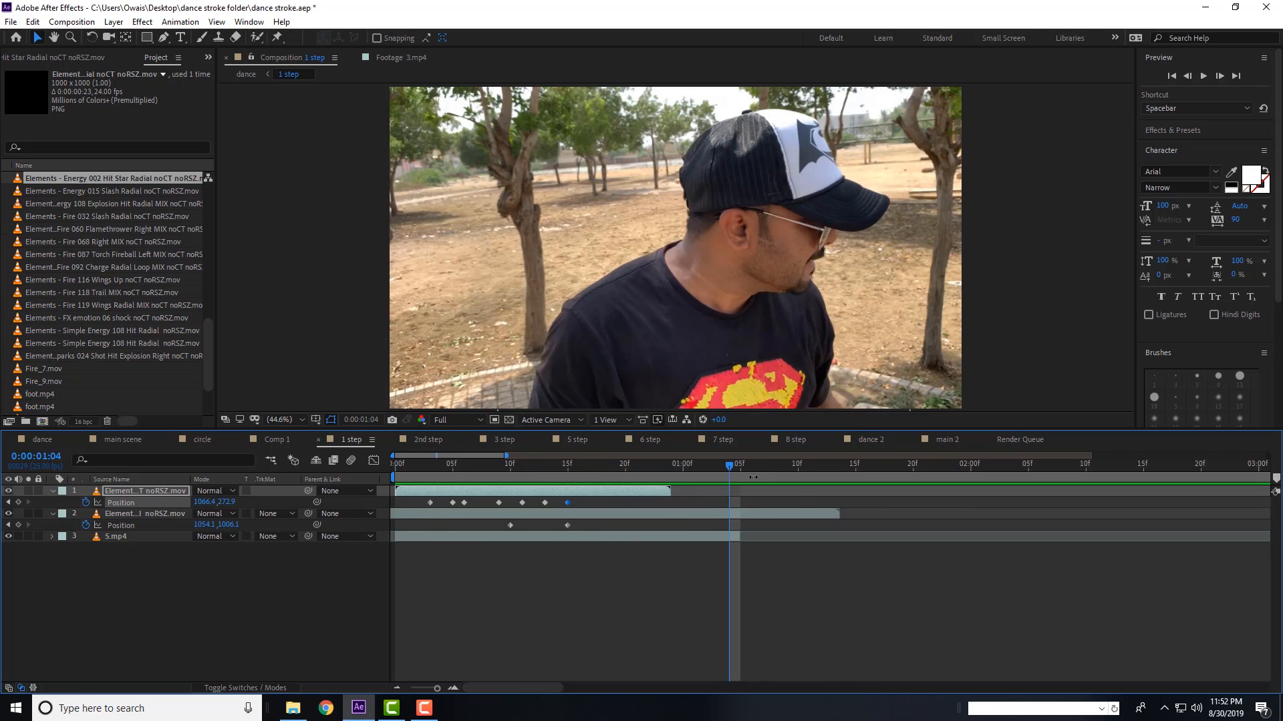
key("n")
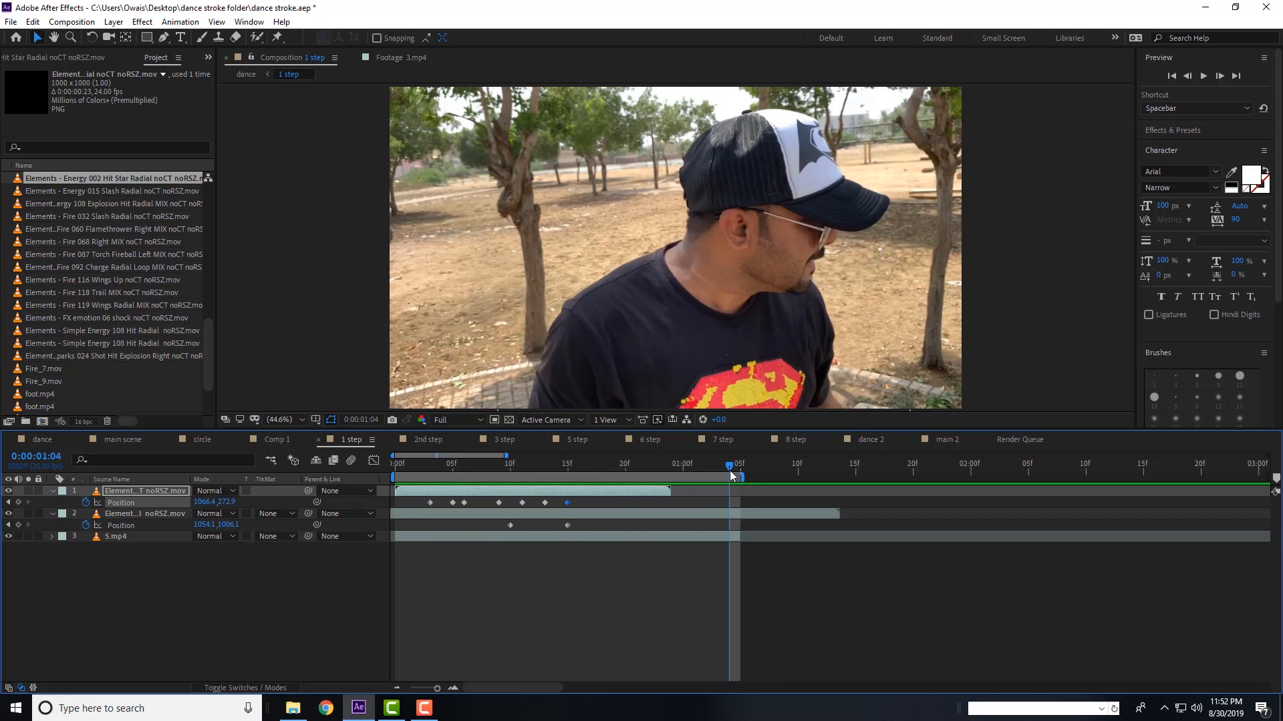
key("Home")
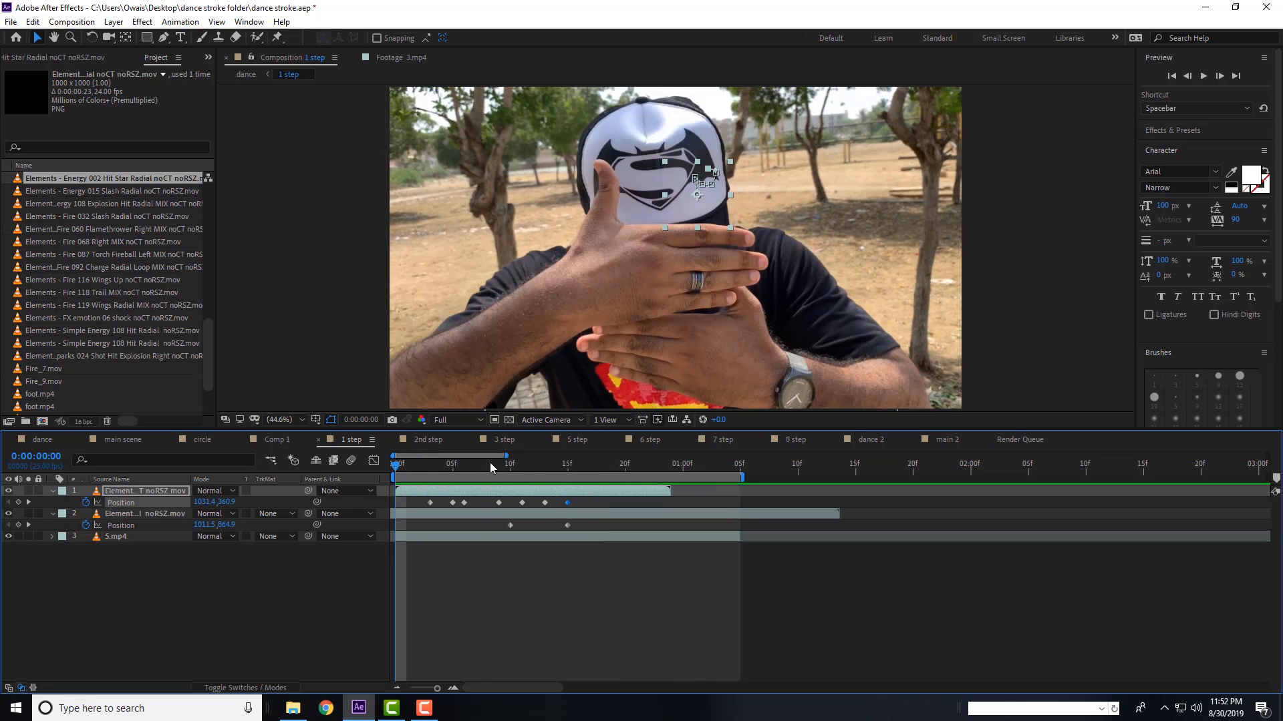
key("space")
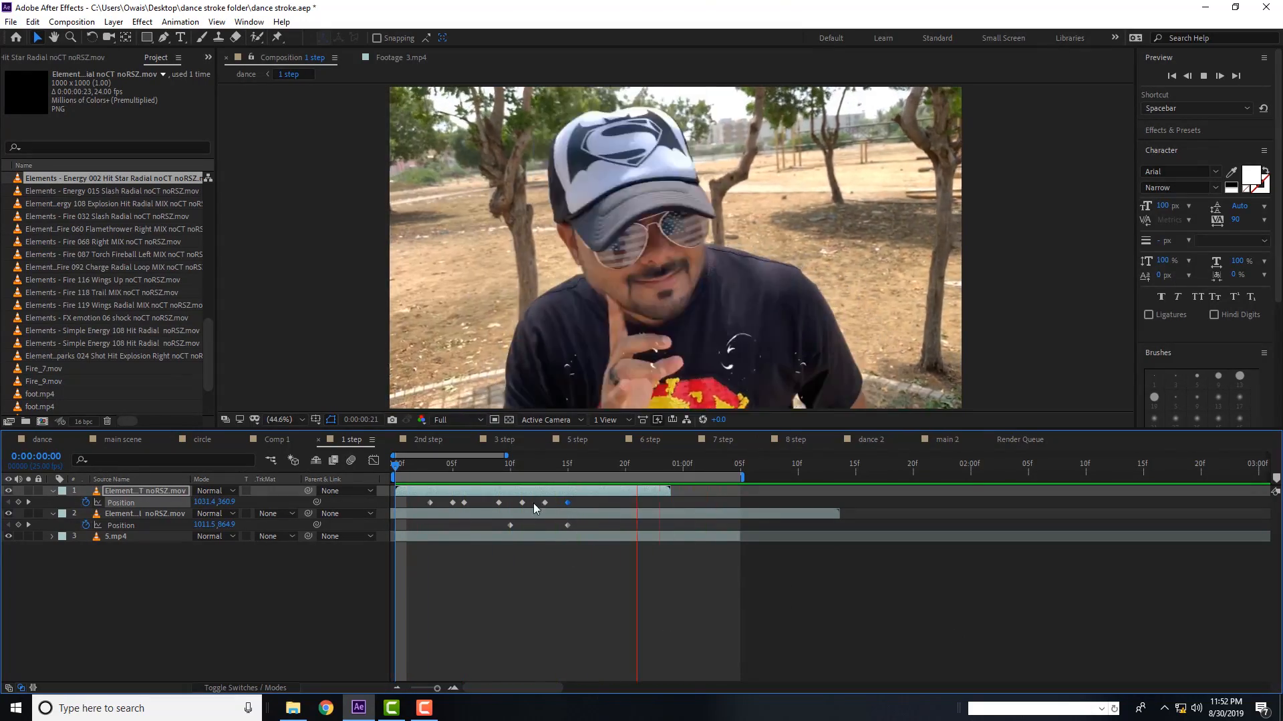
key("space")
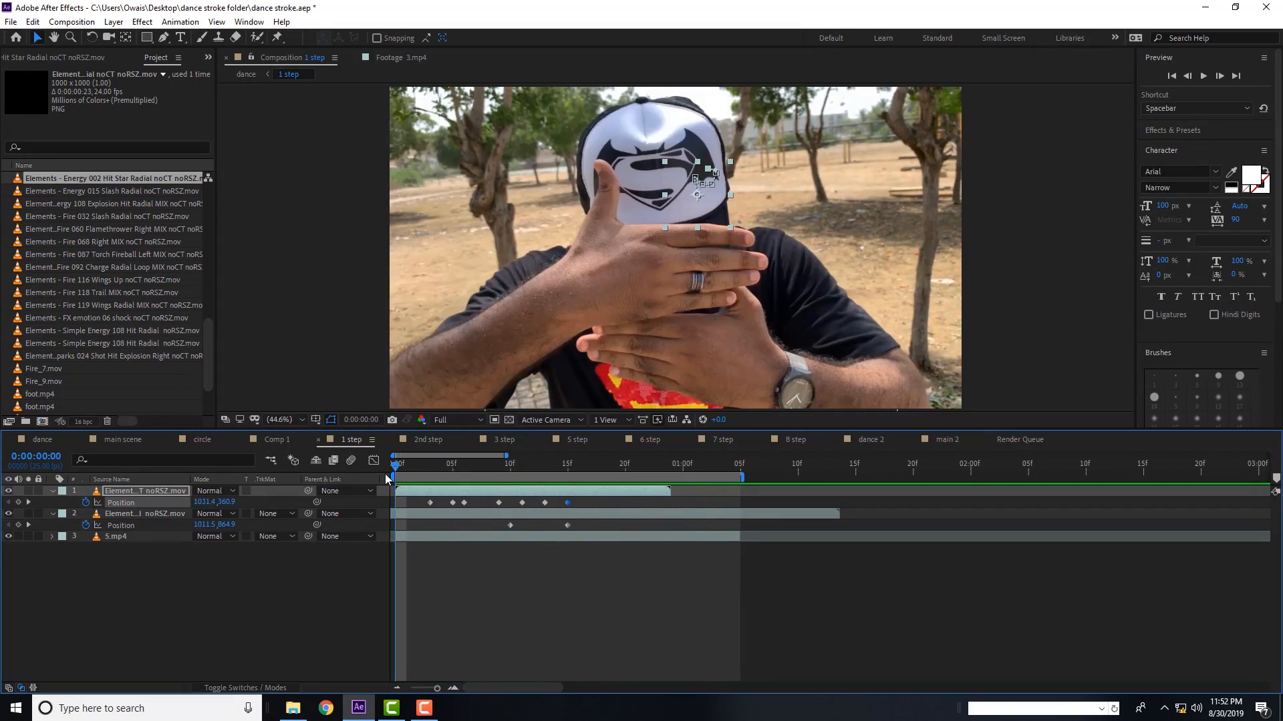
- Duplicate the Hit Star Radial layer and delete all position keyframes from the copy, with the time at 0:00:00:03
left_click(437, 492)
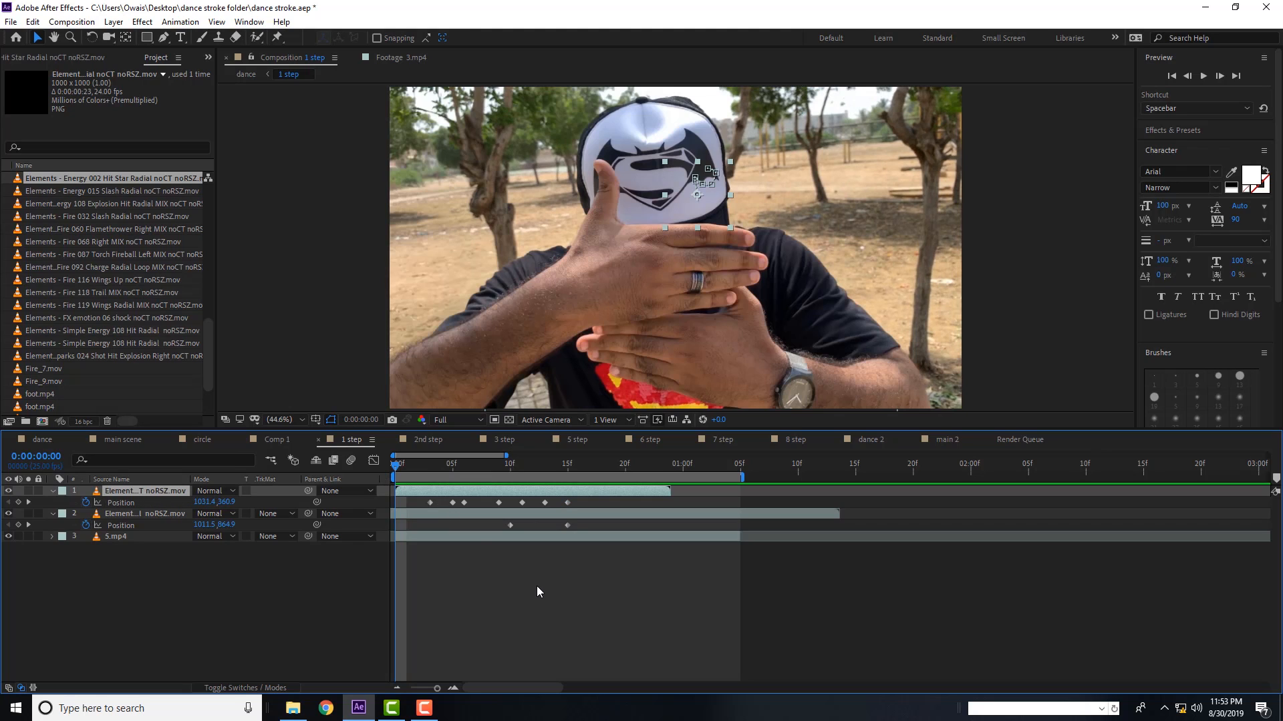
key("ctrl+d")
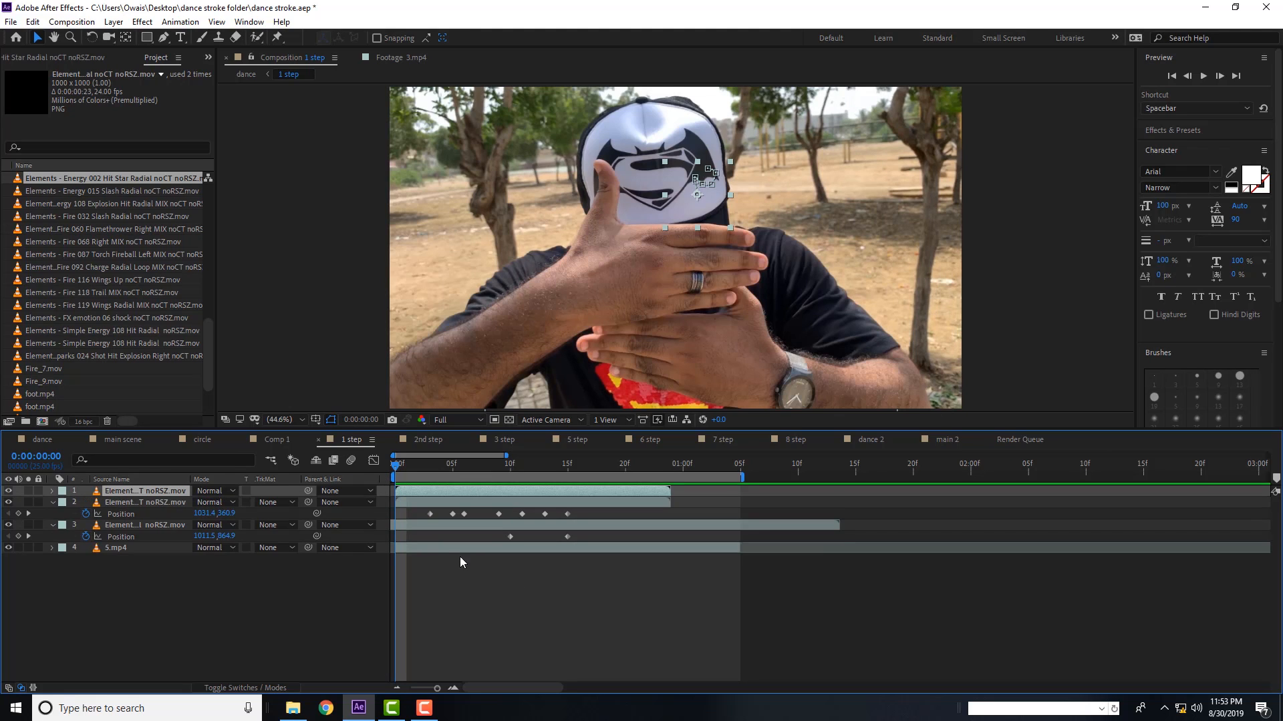
left_click_drag(428, 463, 441, 464)
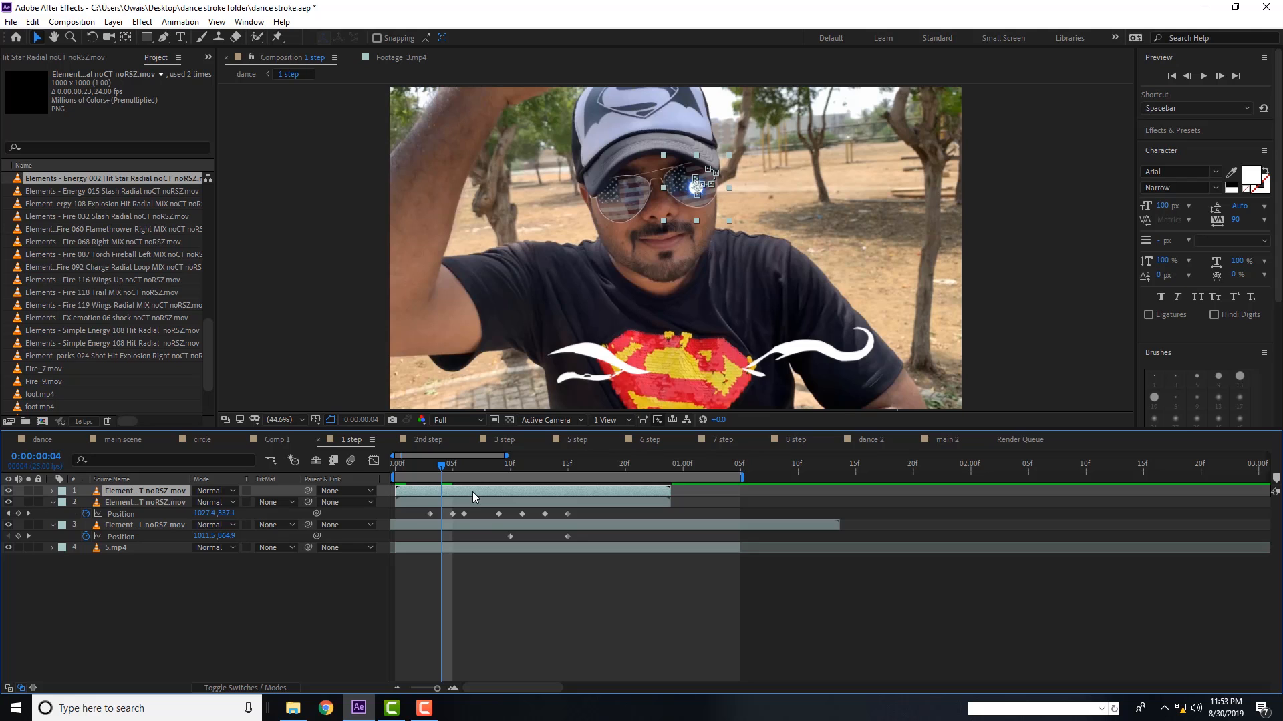
key("p")
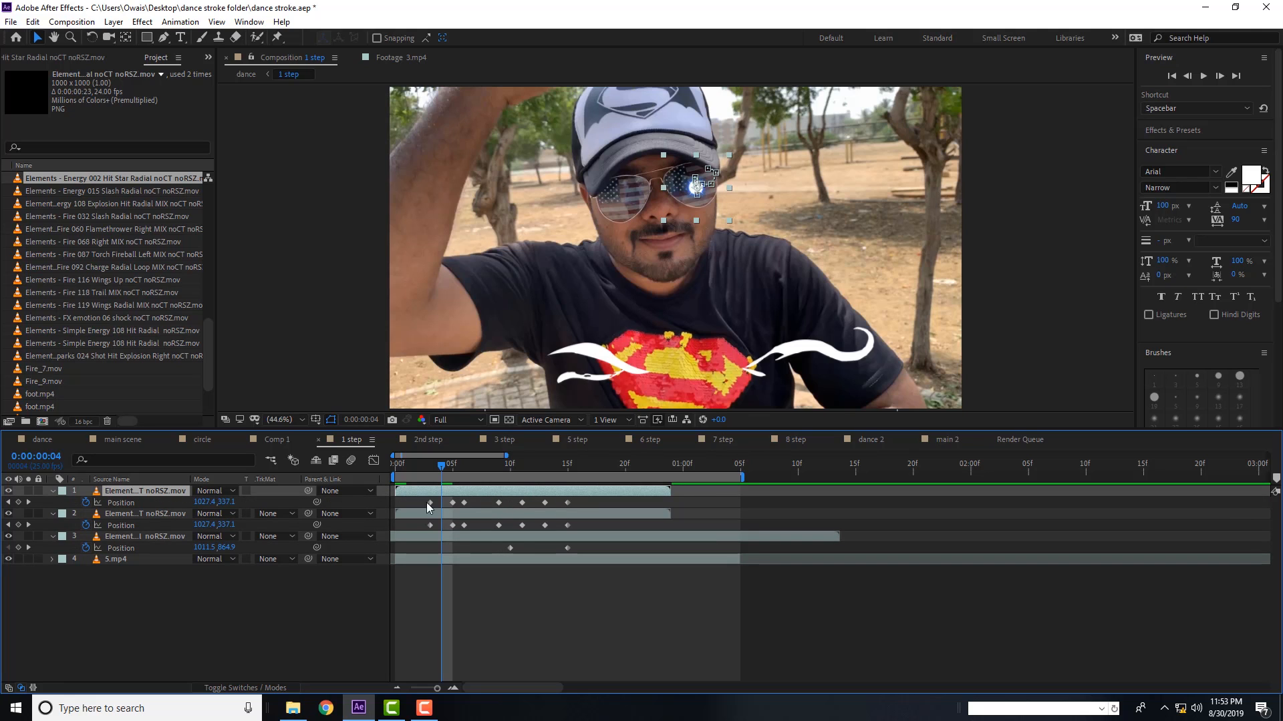
left_click(430, 471)
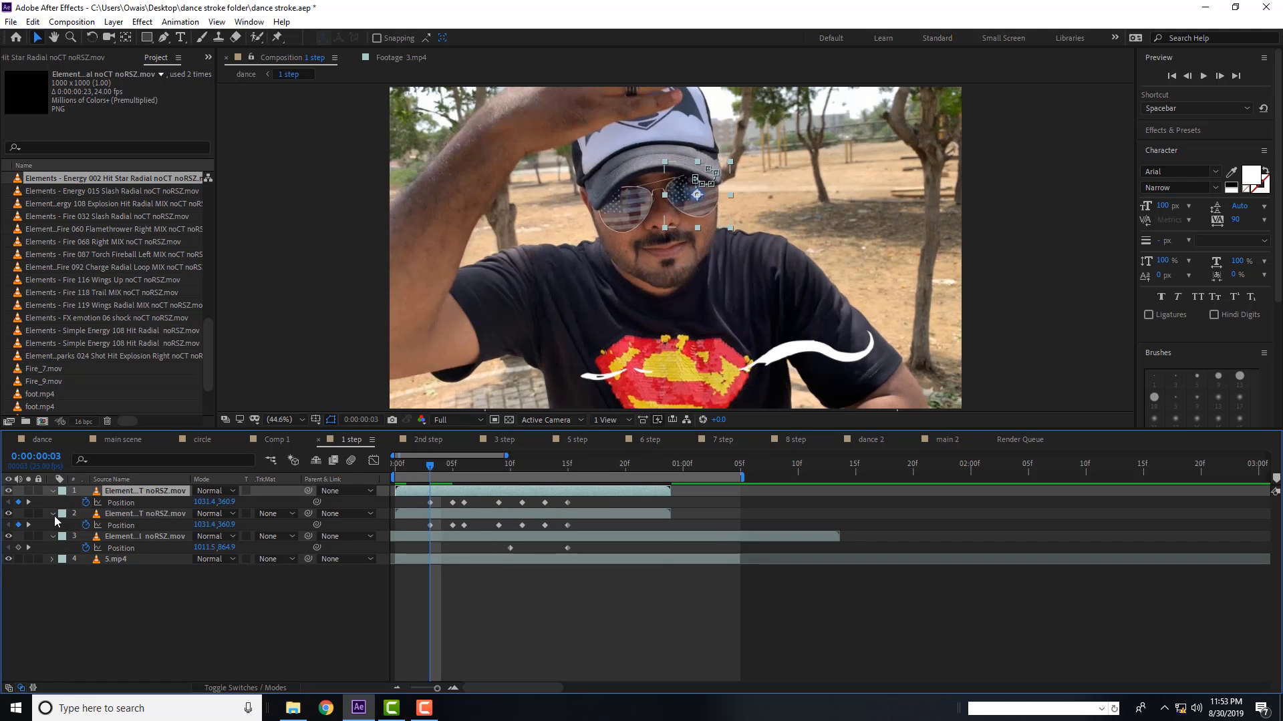
left_click(54, 515)
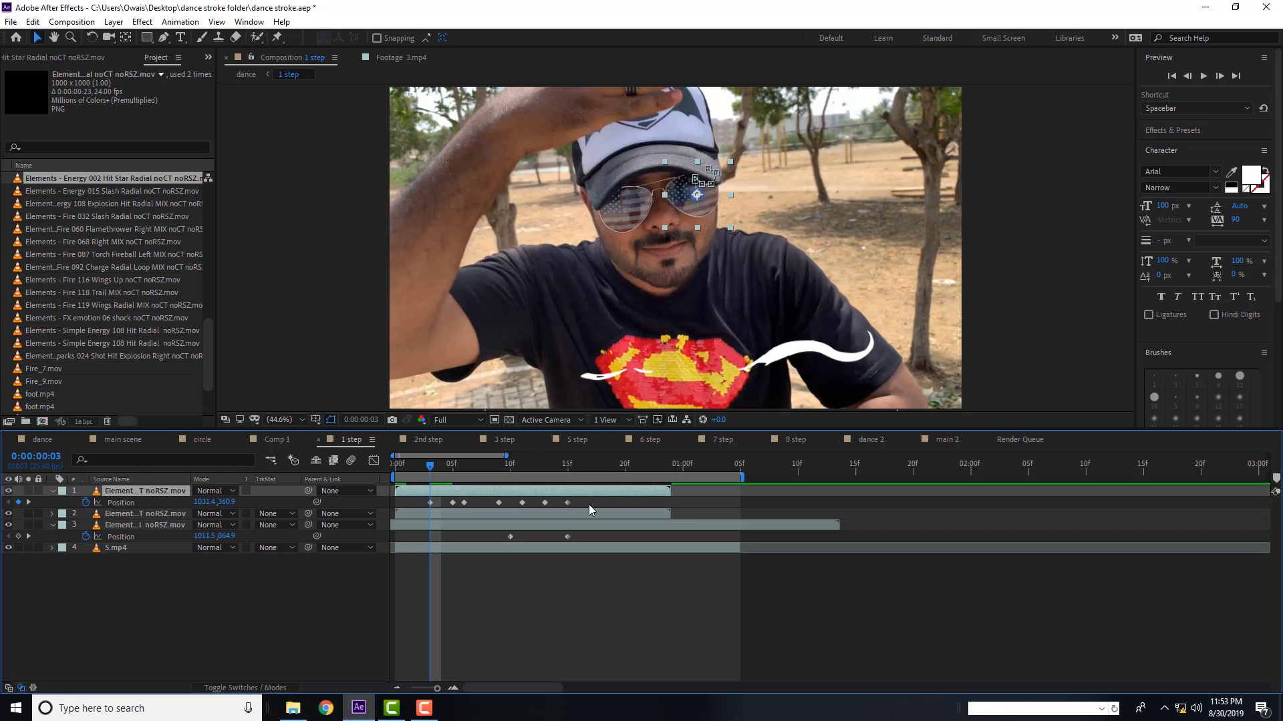
left_click_drag(587, 503, 387, 513)
key("Delete")
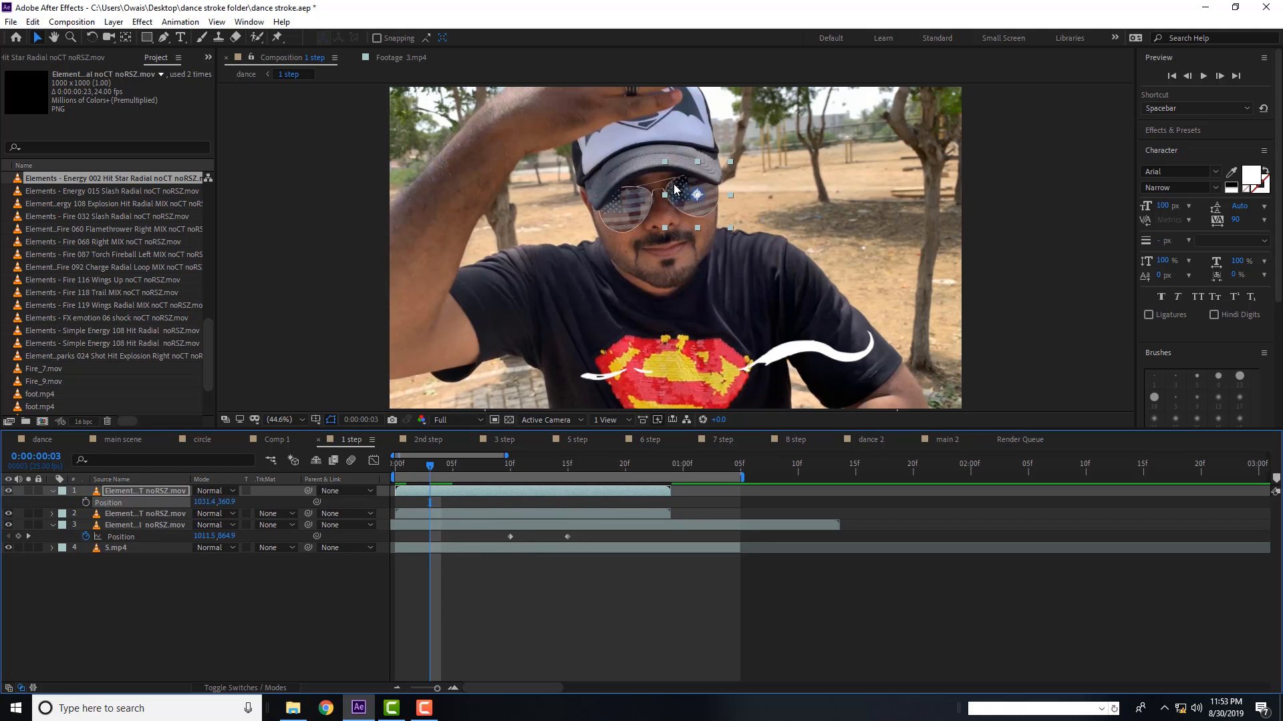
- Place the duplicate star on the other sunglasses lens at 782.4, 407.9 and rotate it to -130°
scroll(700, 207, "up", 1)
scroll(712, 187, "up", 2)
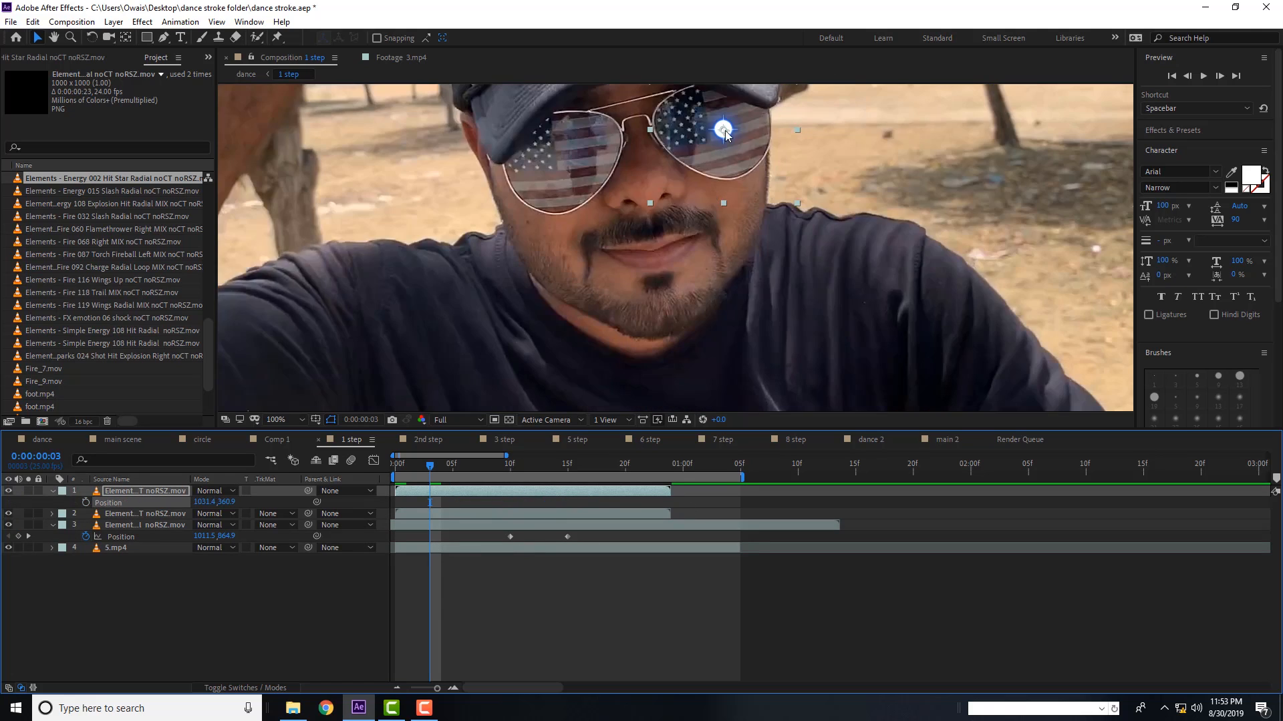
left_click_drag(708, 120, 541, 151)
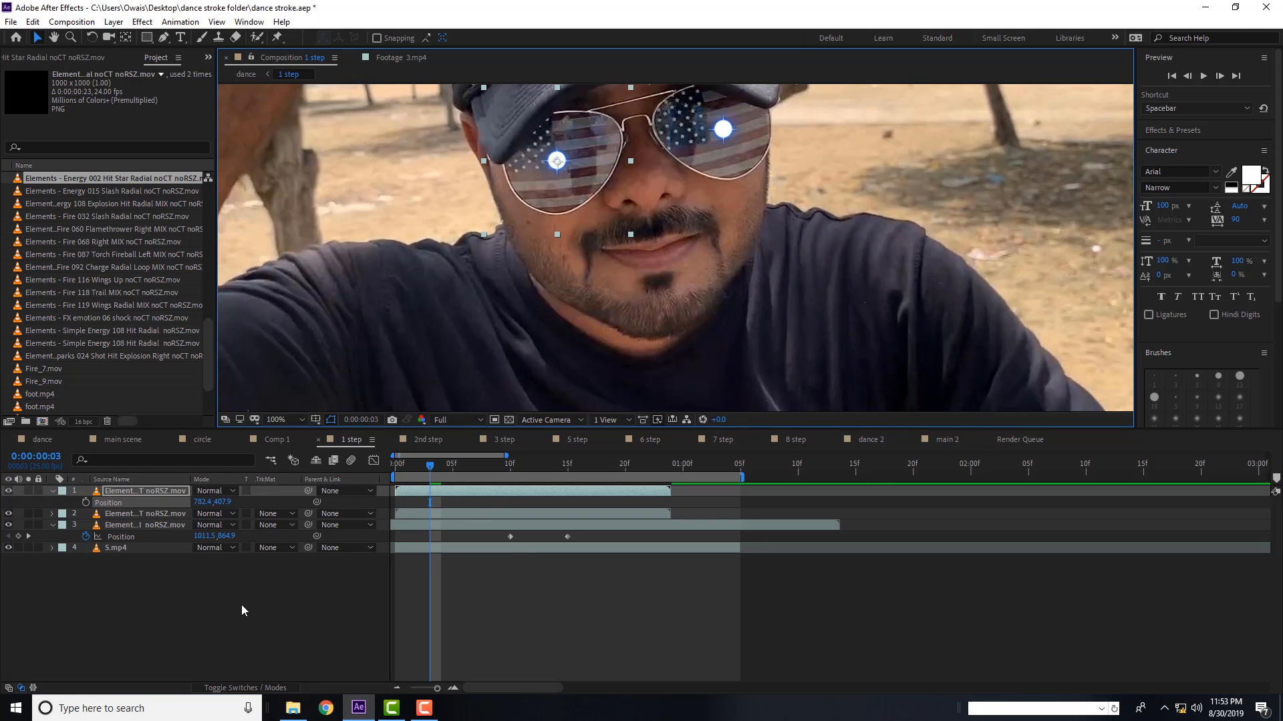
key("r")
left_click_drag(211, 503, 135, 504)
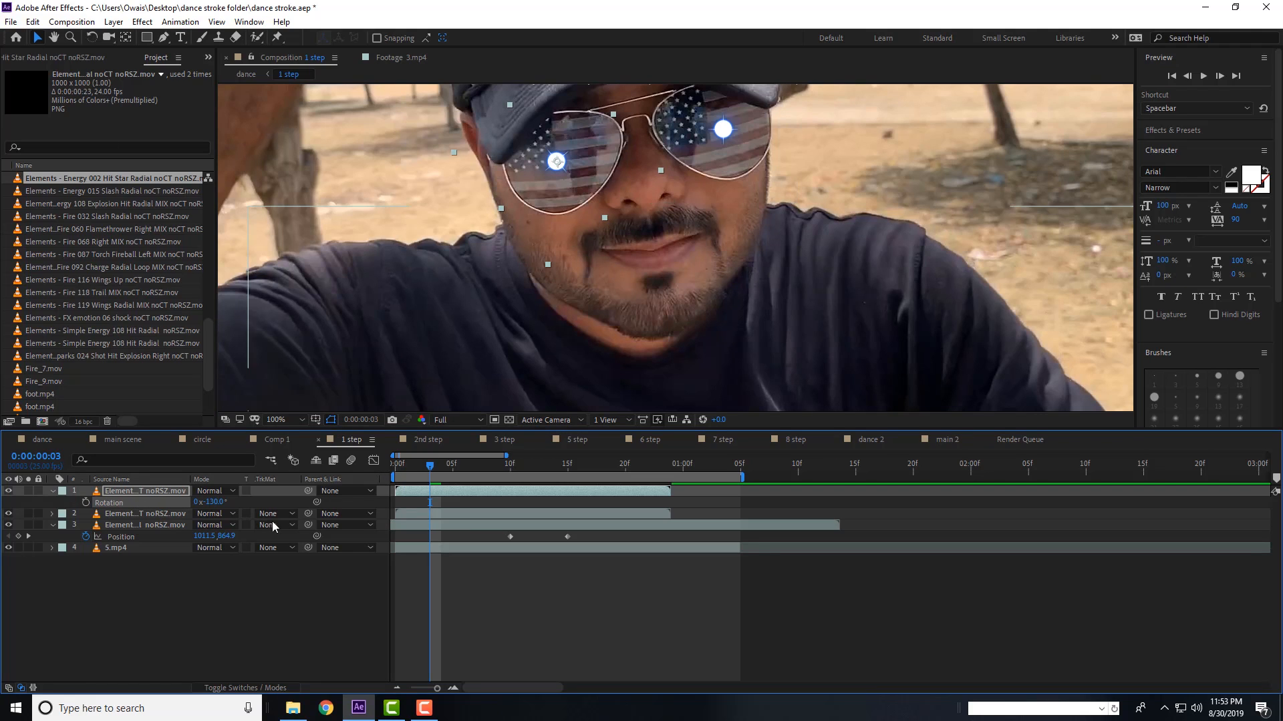
- Keyframe the duplicate star's position to follow the lens from 0:00:00:03, reaching 824.5, 365.1 at 0:00:00:10 and 844.4, 353.9 at 0:00:00:12
key("p")
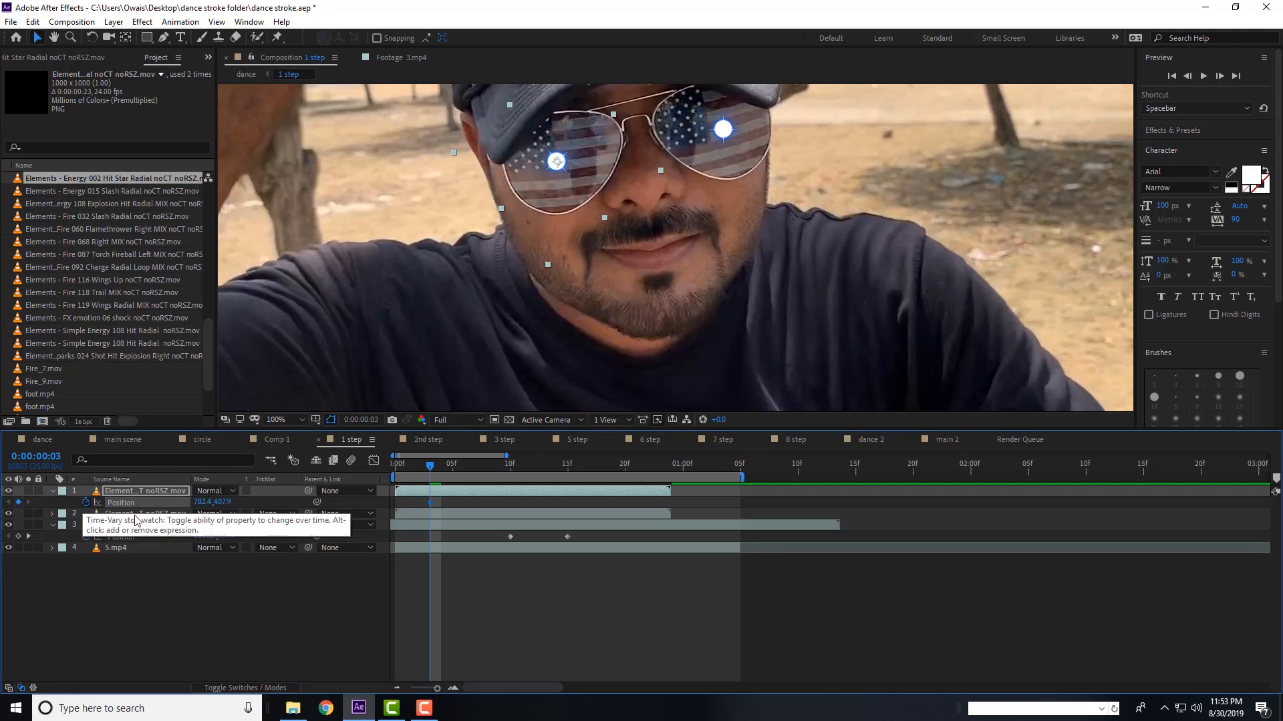
left_click(86, 503)
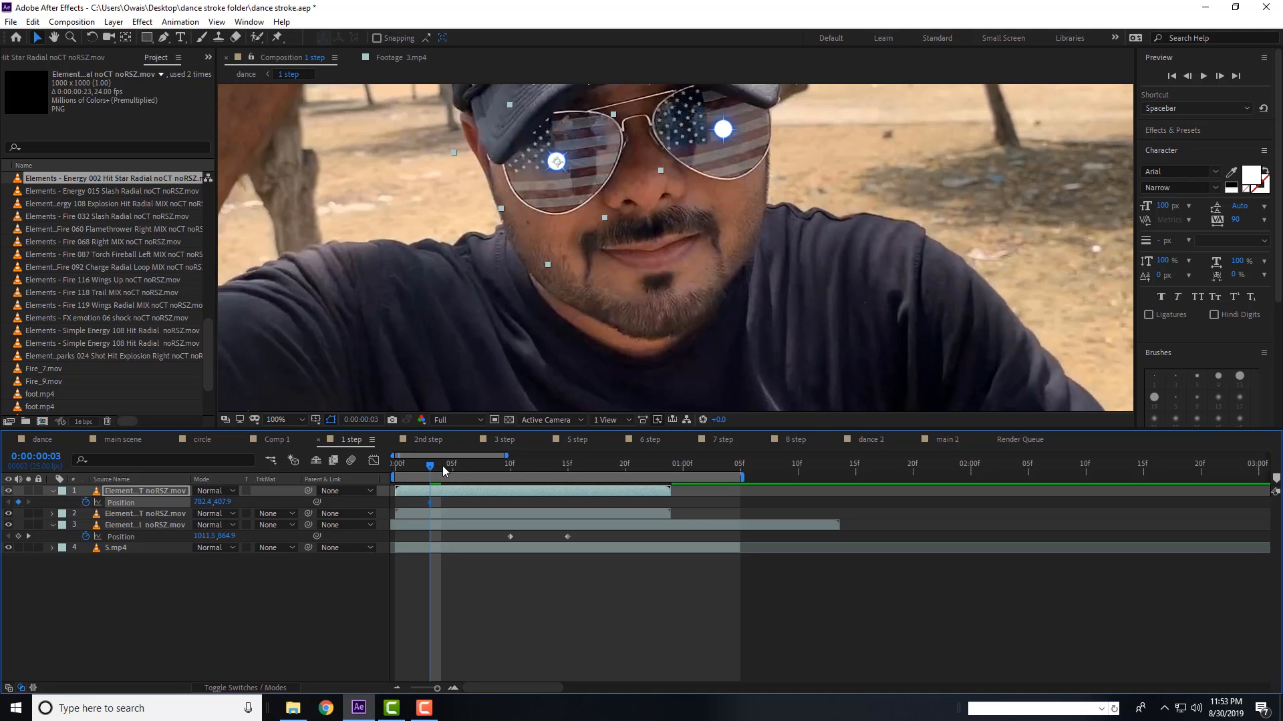
left_click_drag(444, 470, 534, 475)
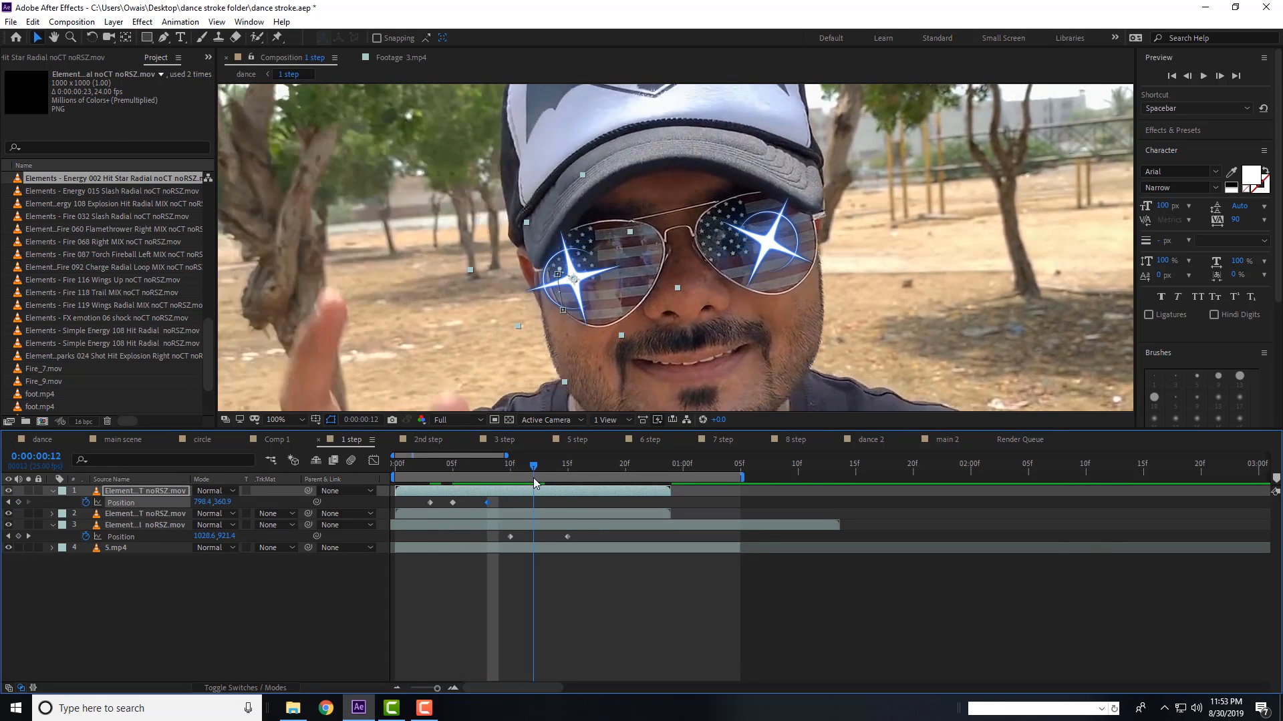
left_click_drag(592, 274, 626, 271)
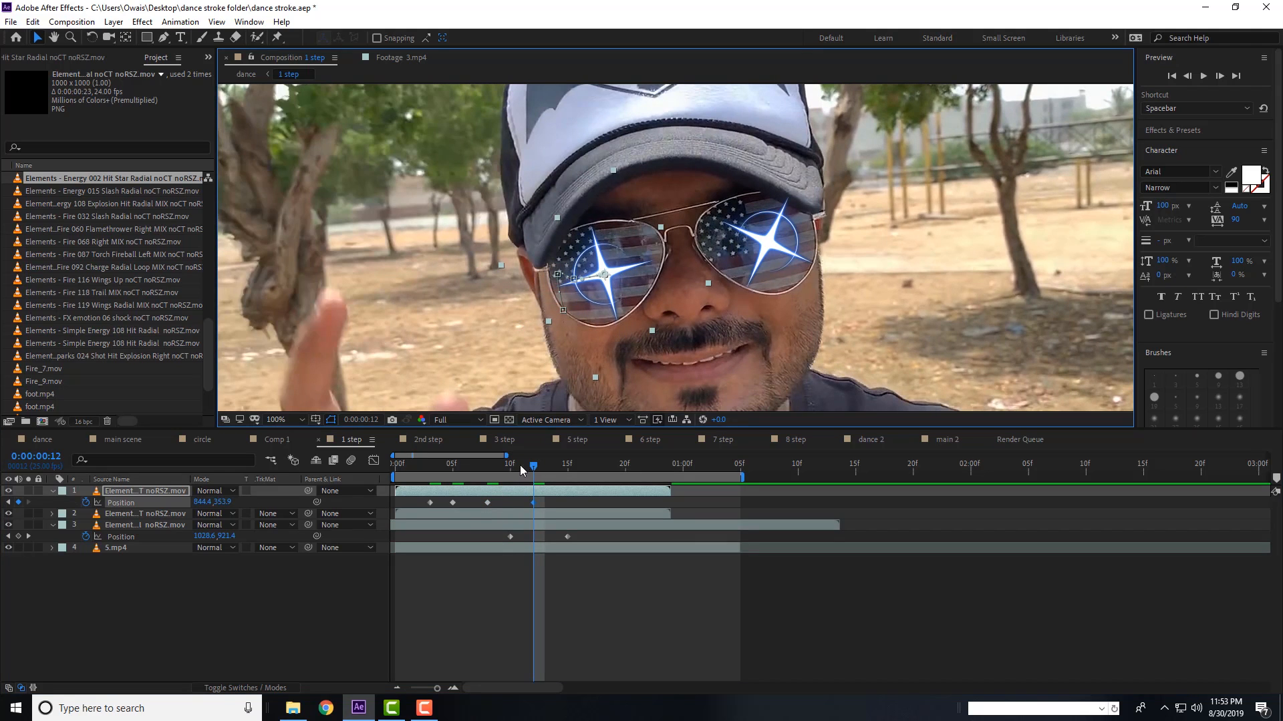
left_click_drag(533, 467, 514, 469)
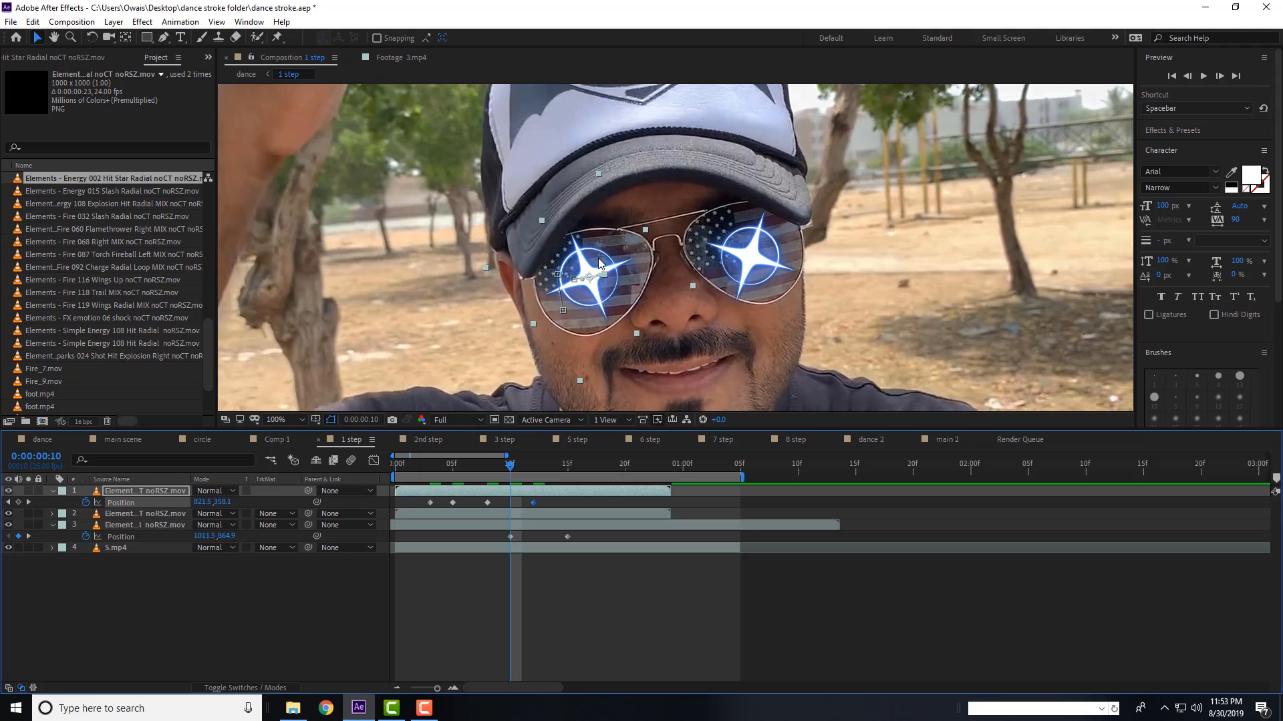
left_click_drag(597, 256, 599, 260)
key("Down")
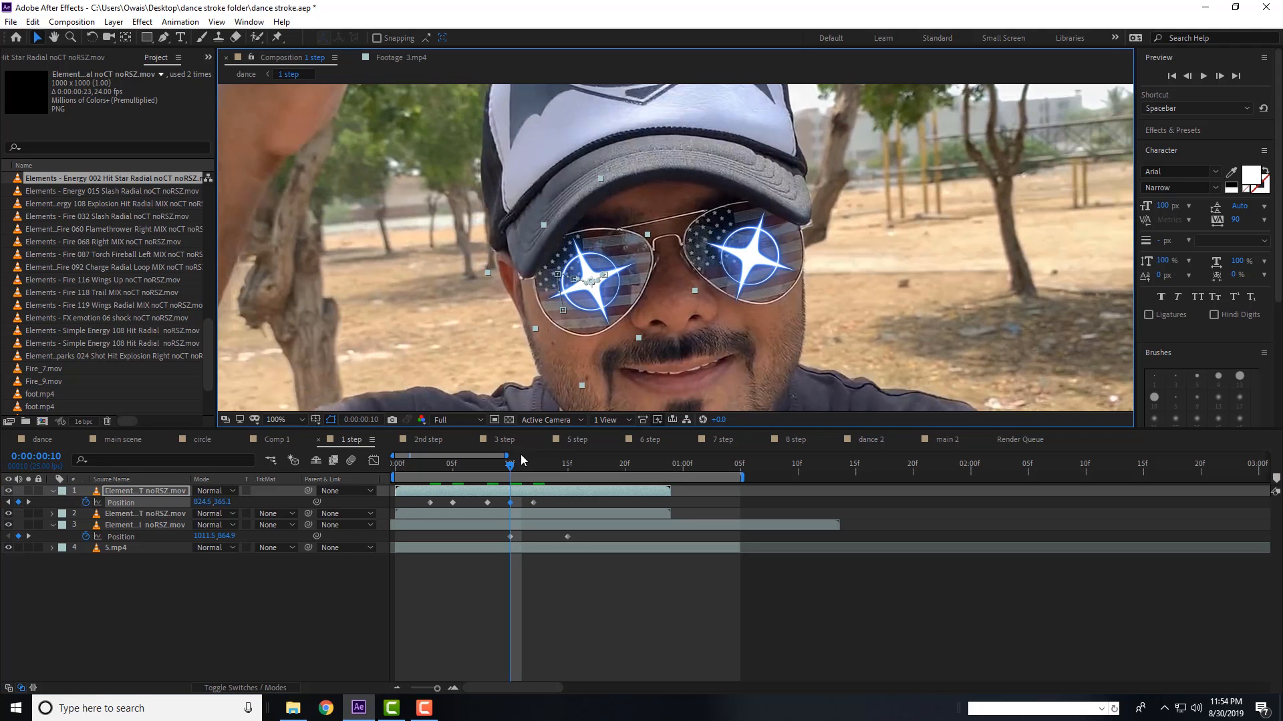
- Continue tracking the duplicate star on the lens with position keyframes at 0:00:00:14 and at 0:00:00:15, the last at 826.4, 318.9
left_click_drag(494, 470, 559, 474)
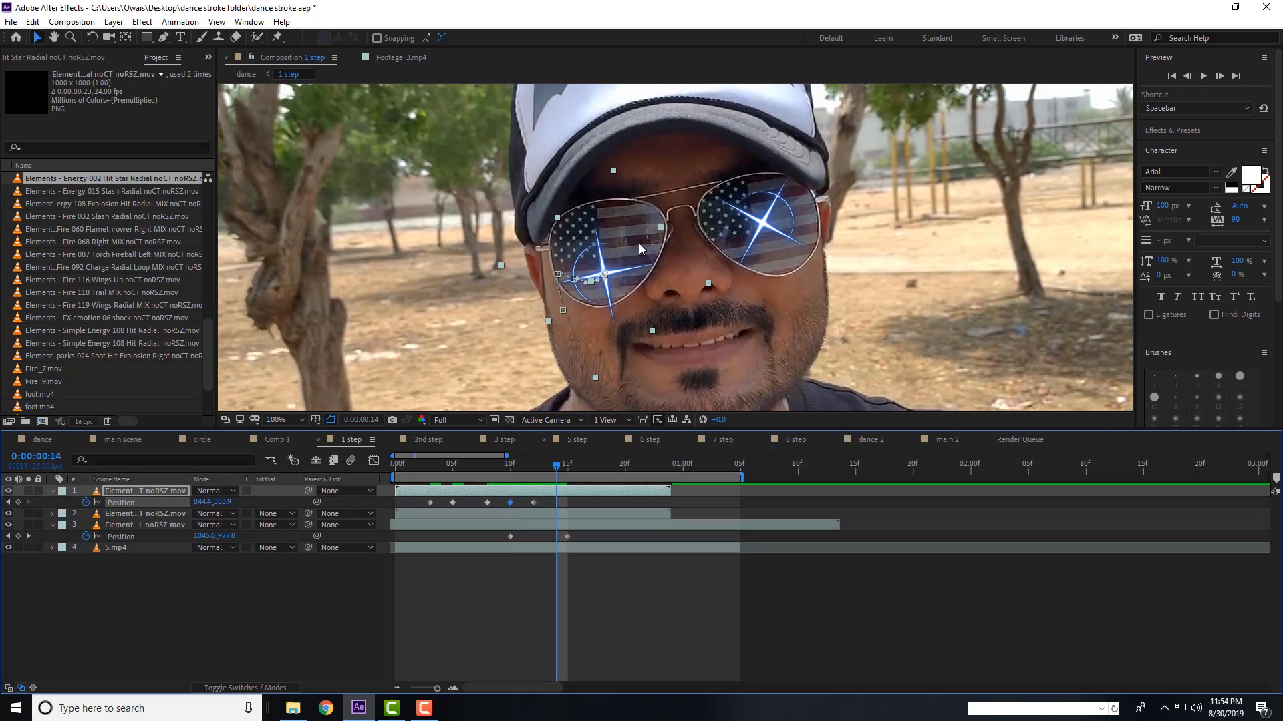
left_click_drag(605, 274, 614, 254)
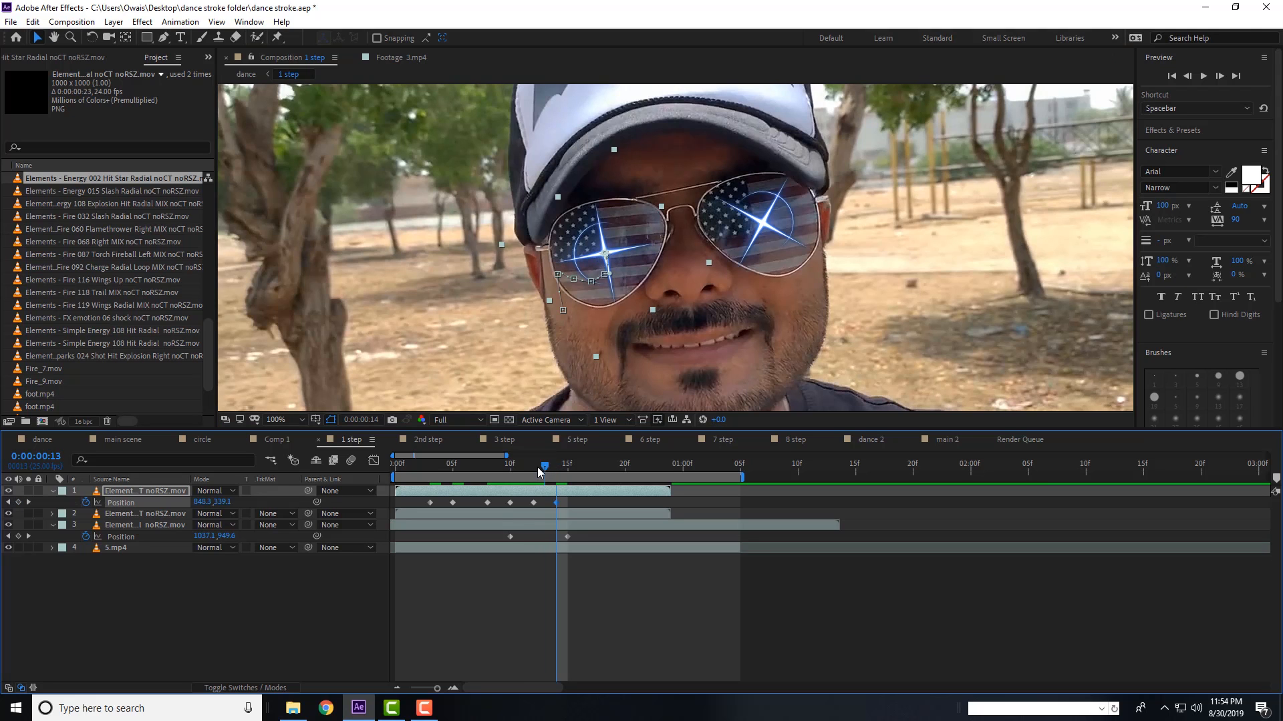
left_click_drag(538, 472, 568, 486)
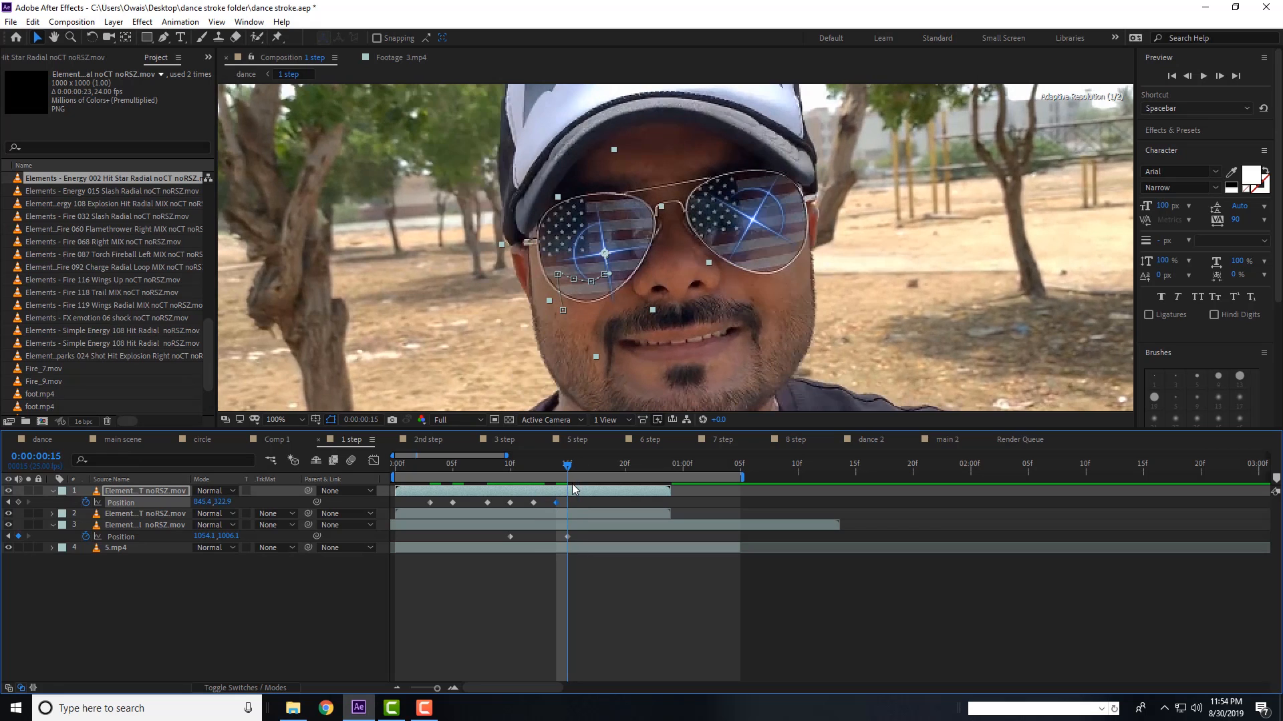
mouse_move(615, 242)
left_mouse_down()
mouse_move(603, 240)
mouse_move(610, 251)
left_mouse_up()
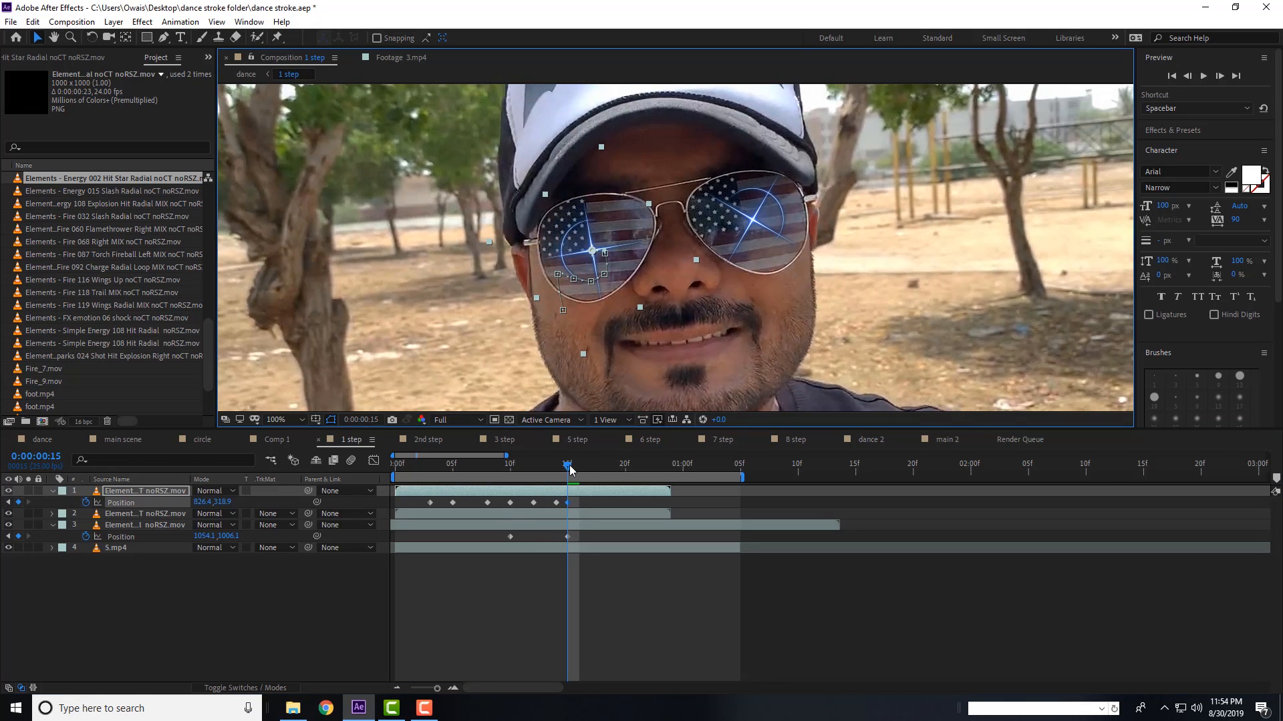
- Fit the composition view up to 100% and preview the animation of both stars from the start
key("space")
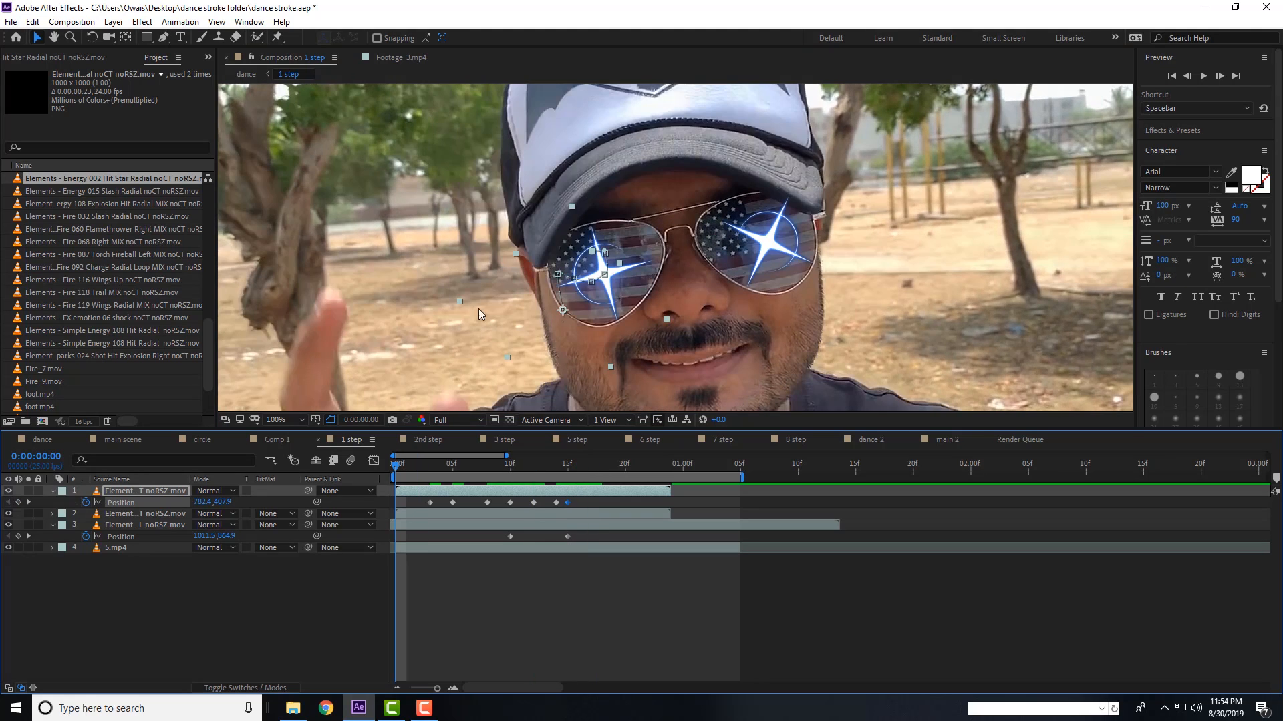
left_click(286, 419)
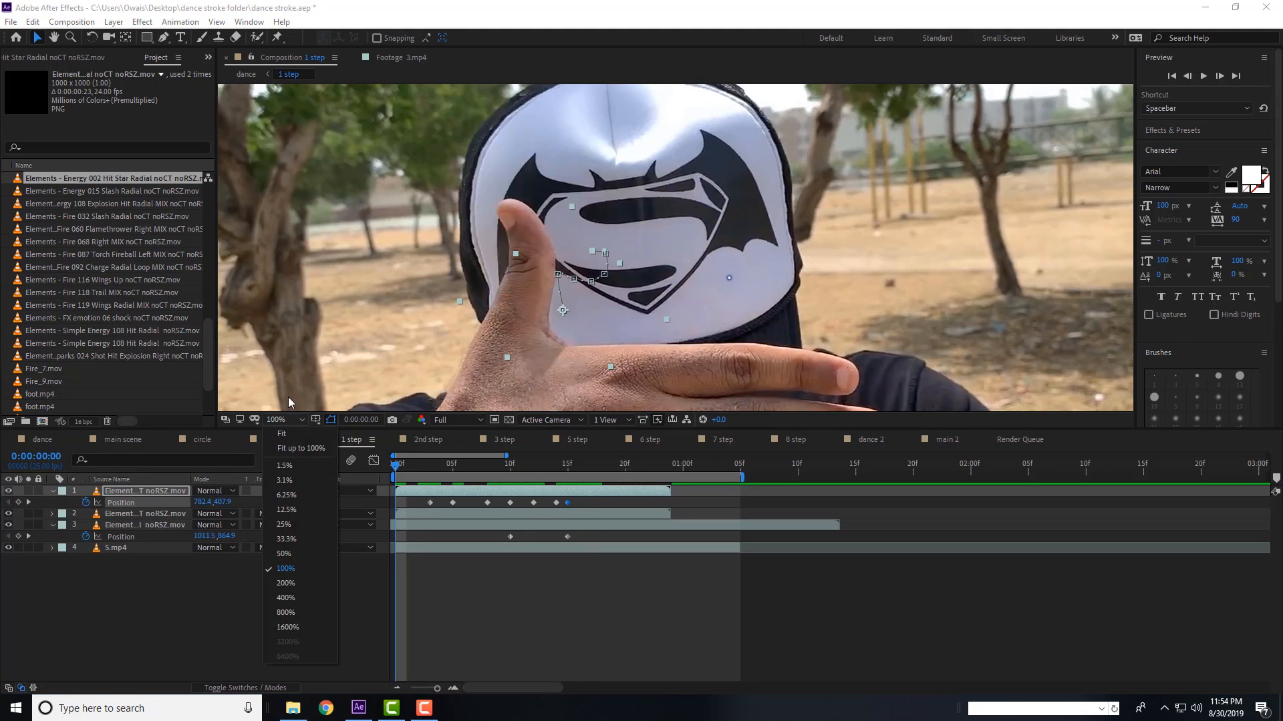
left_click(297, 450)
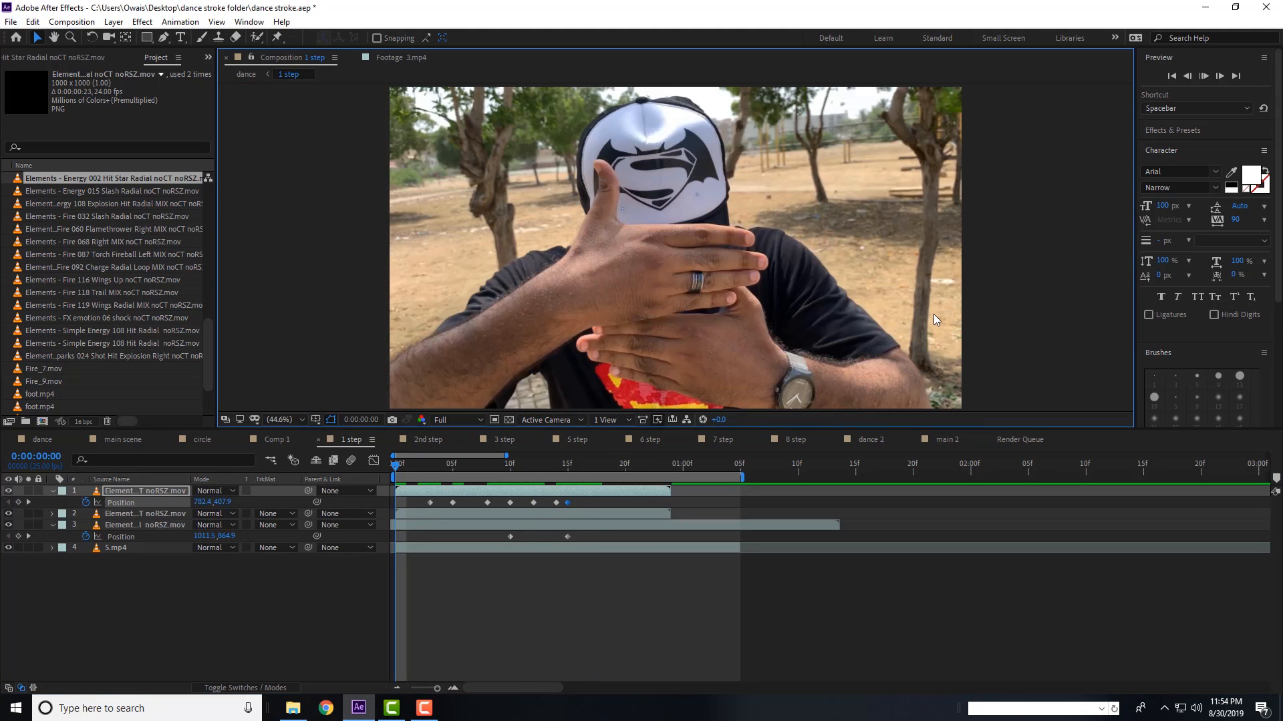
key("space")
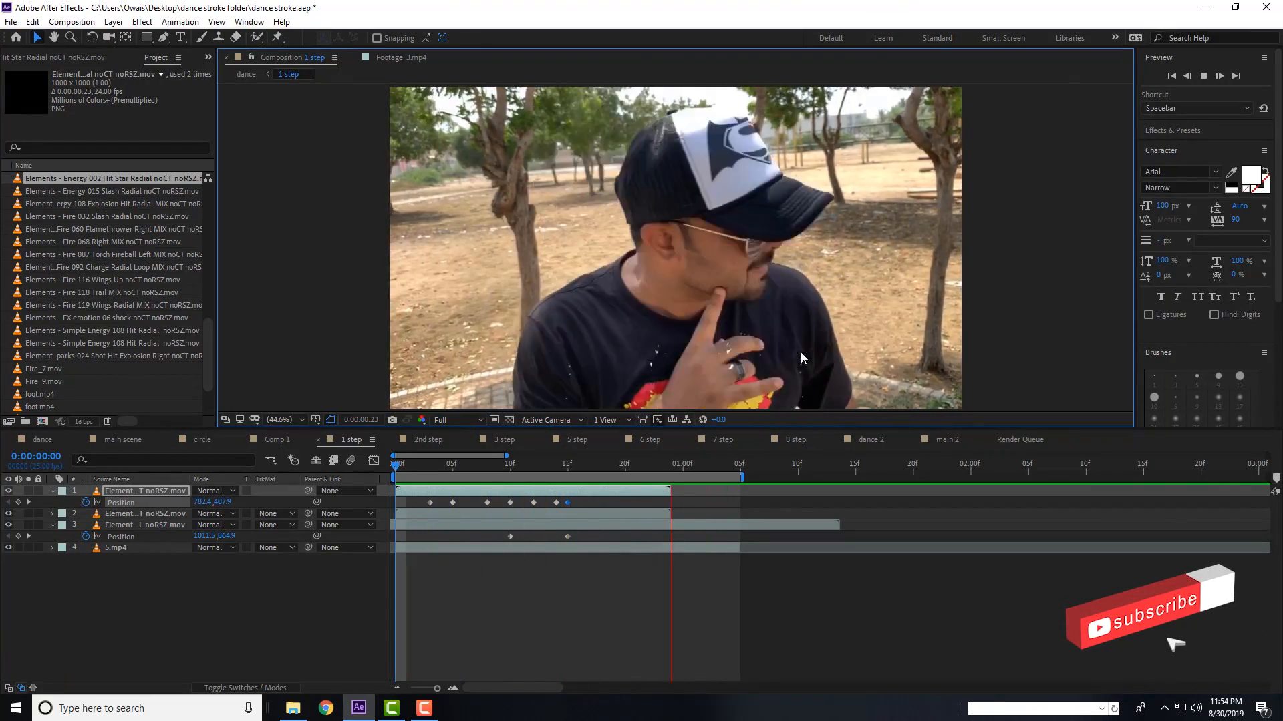
key("space")
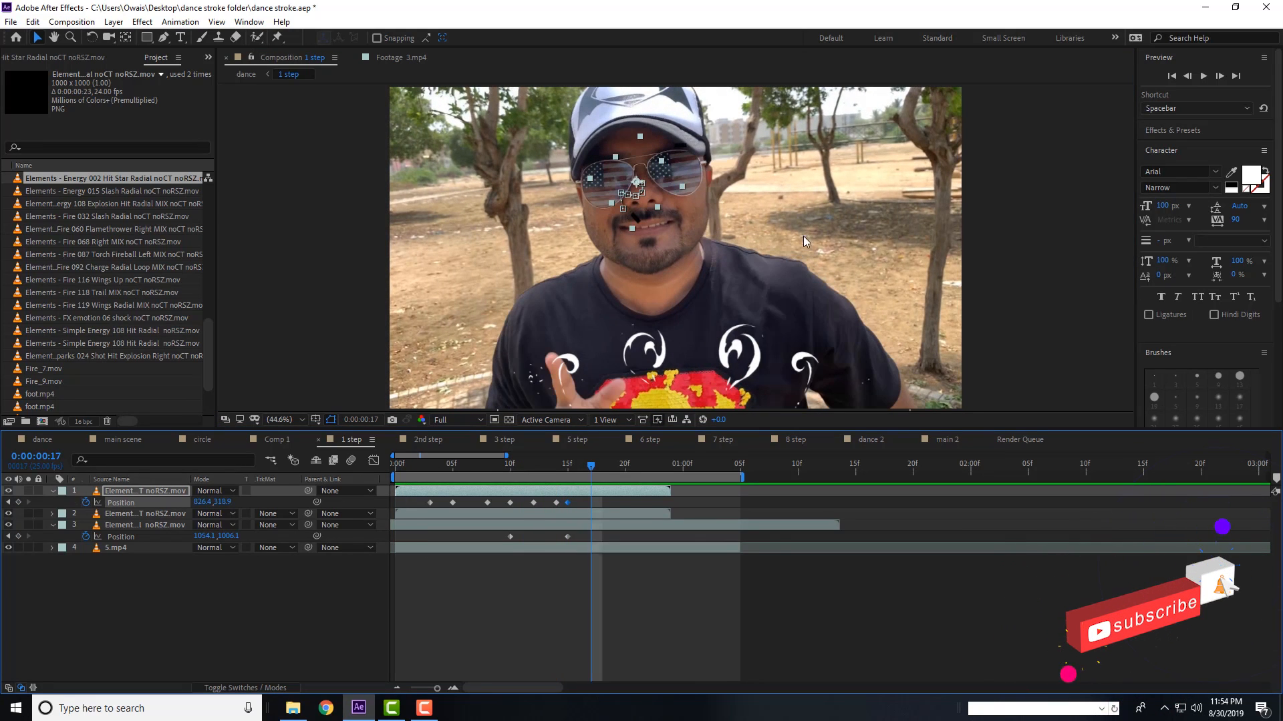
- Collapse the open layer properties and check the Simple Energy 108 Hit Radial clip in the Footage folder
left_click(52, 491)
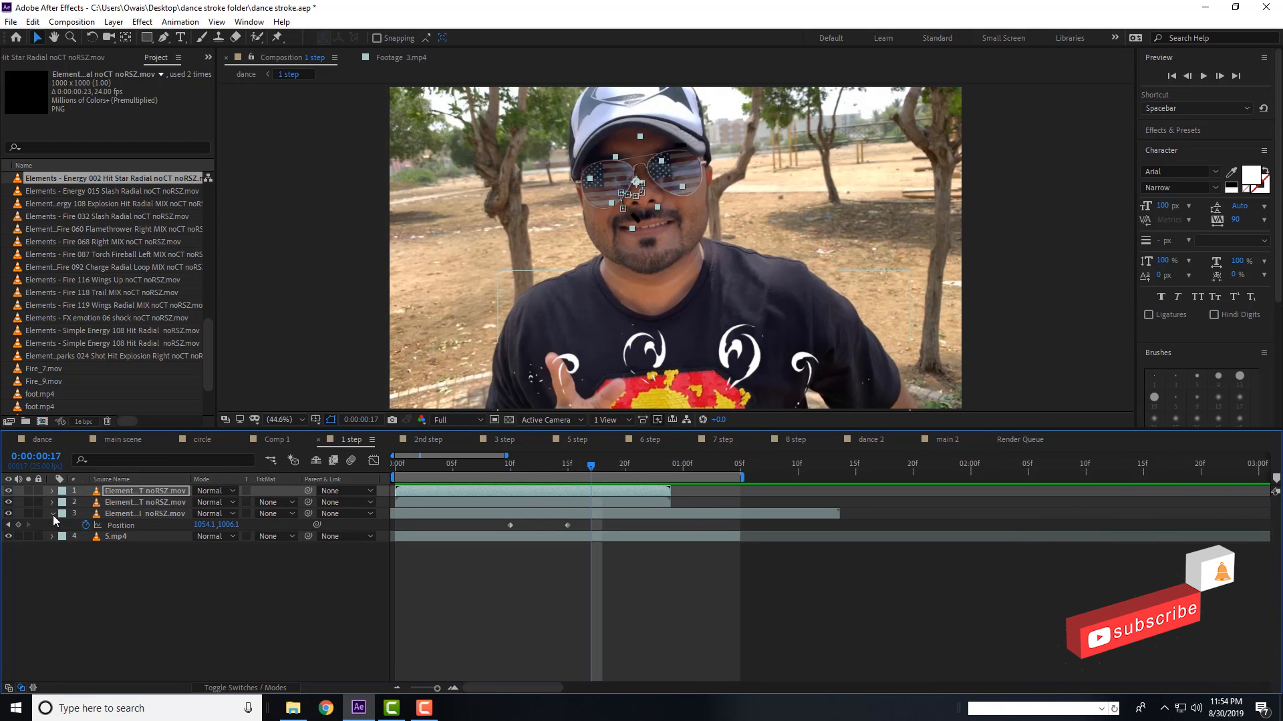
left_click(53, 515)
left_click(149, 513)
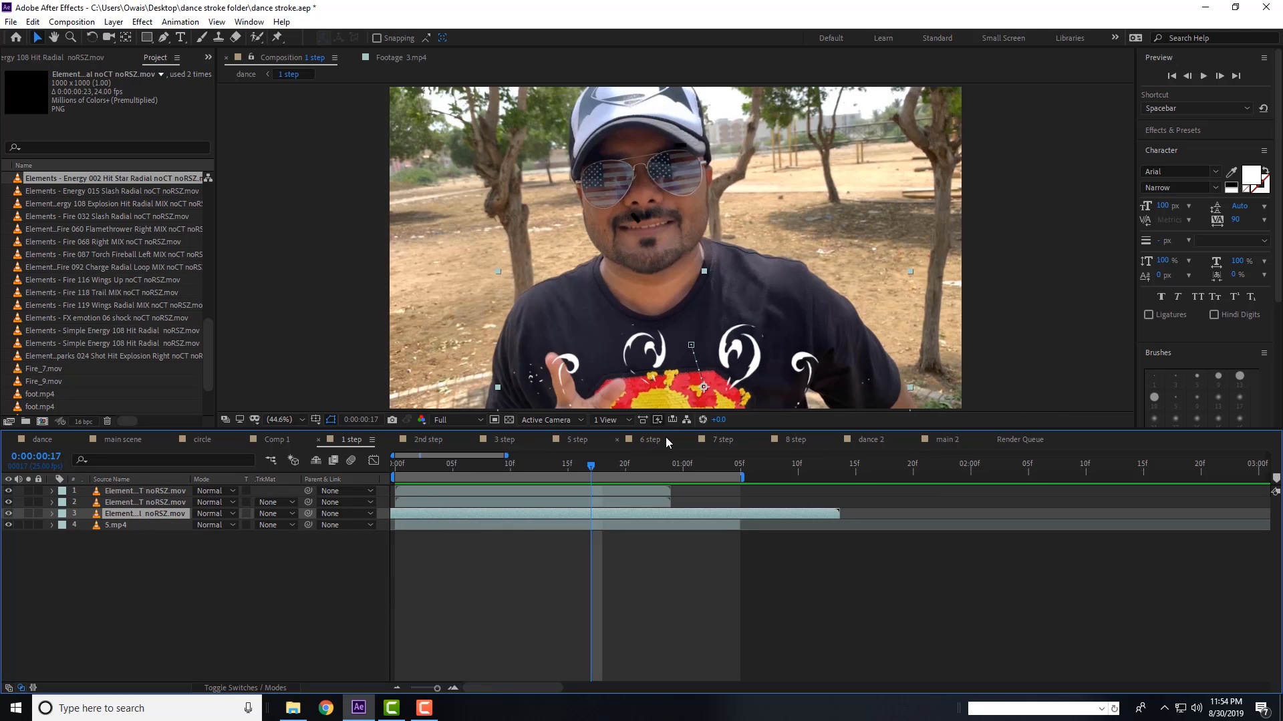
left_click(292, 708)
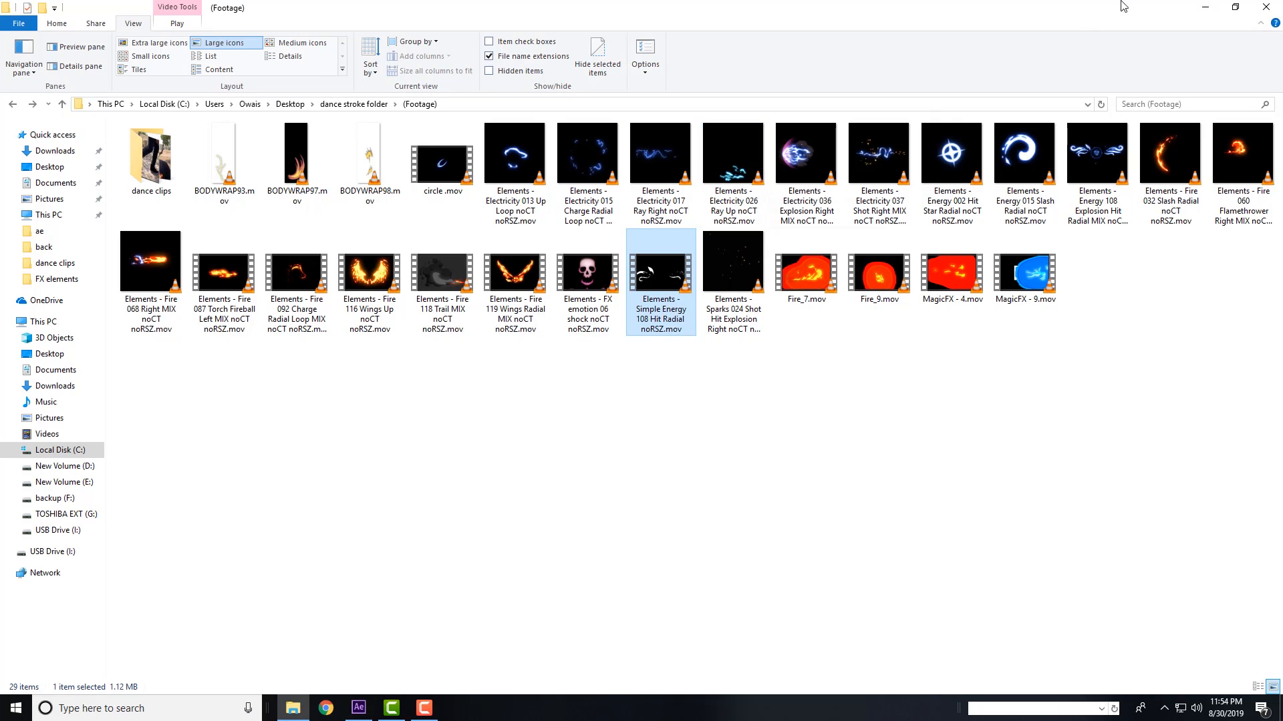
left_click(1205, 7)
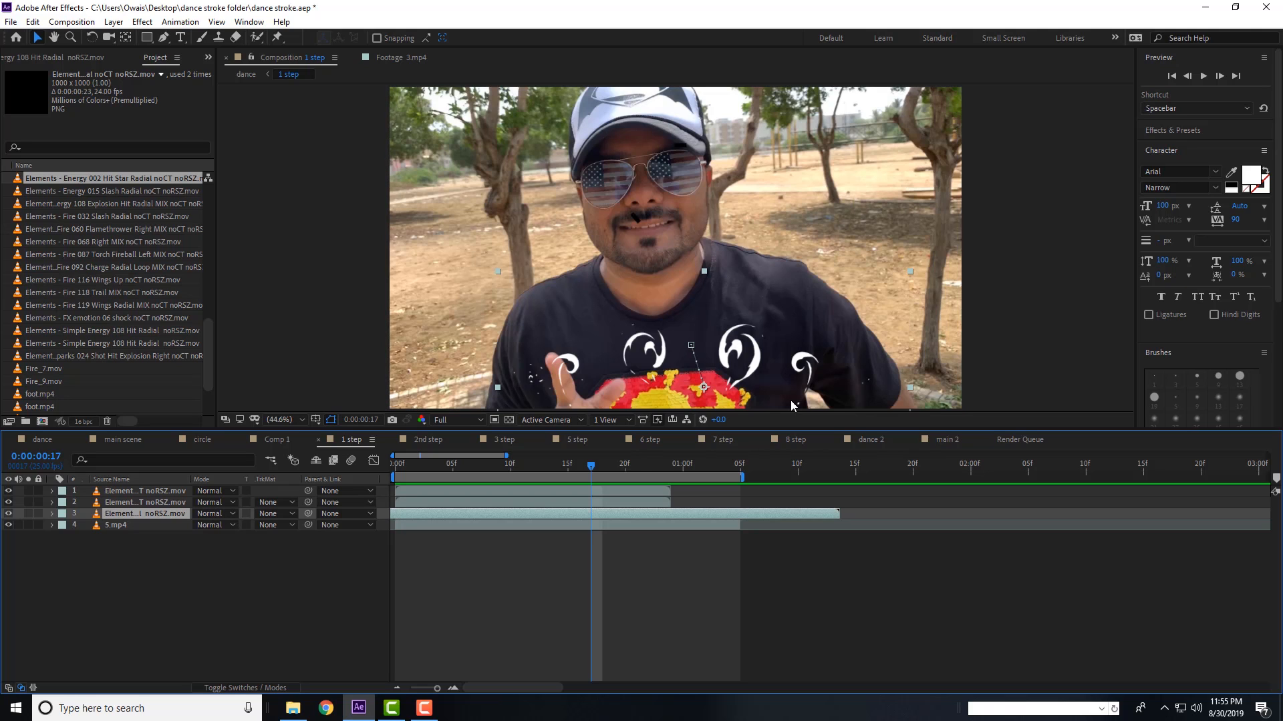
- Set the Simple Energy 108 Hit Radial layer's blending mode to Screen, with the time at 0:00:00:10
left_click_drag(608, 465, 511, 464)
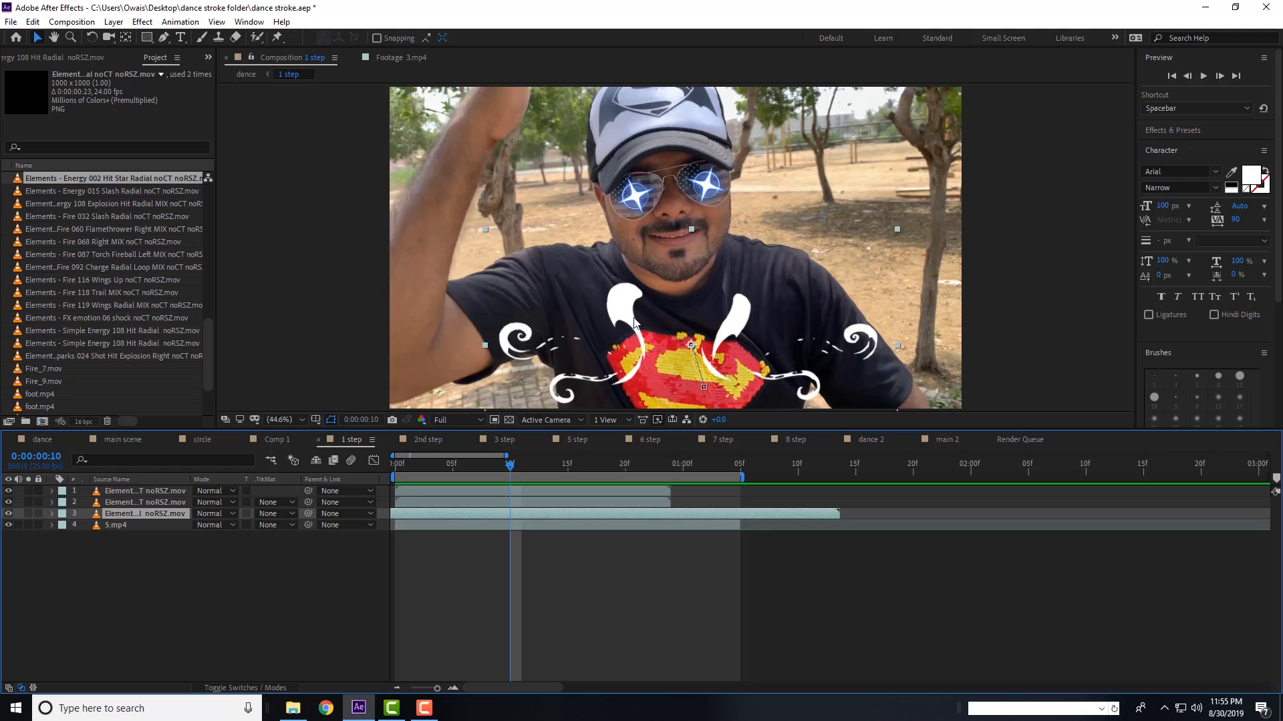
left_click(210, 514)
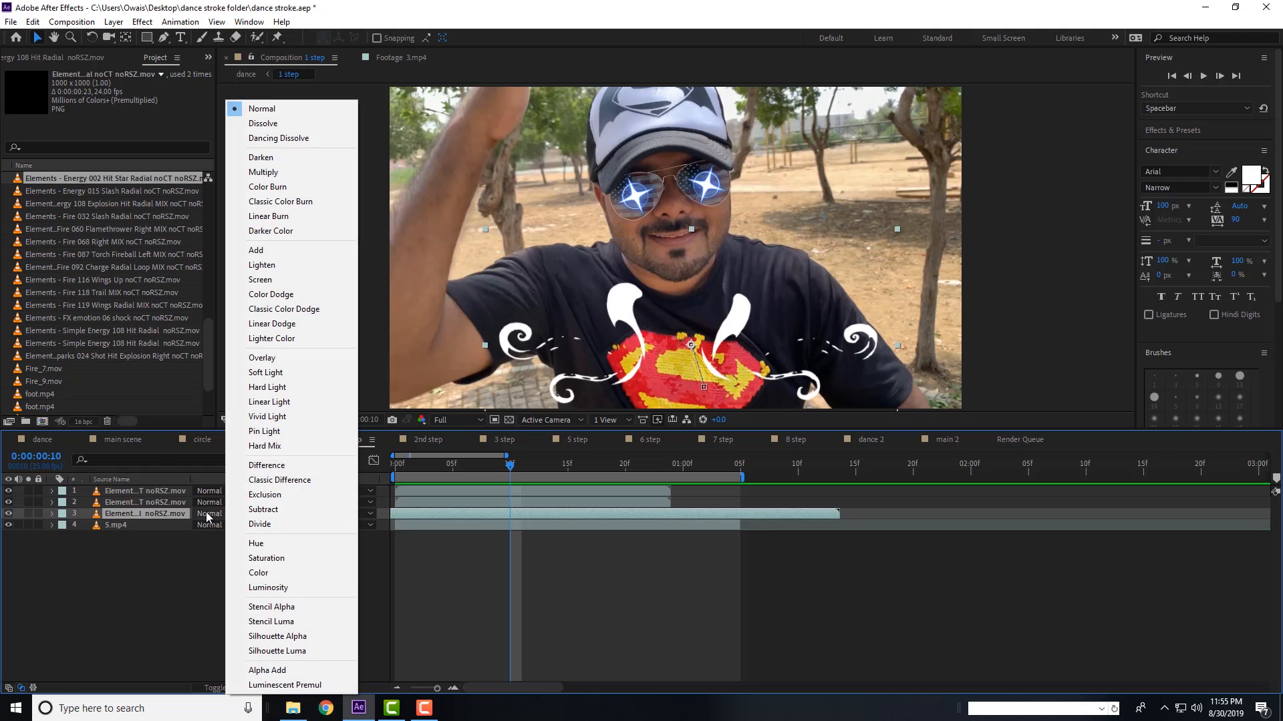
left_click(274, 283)
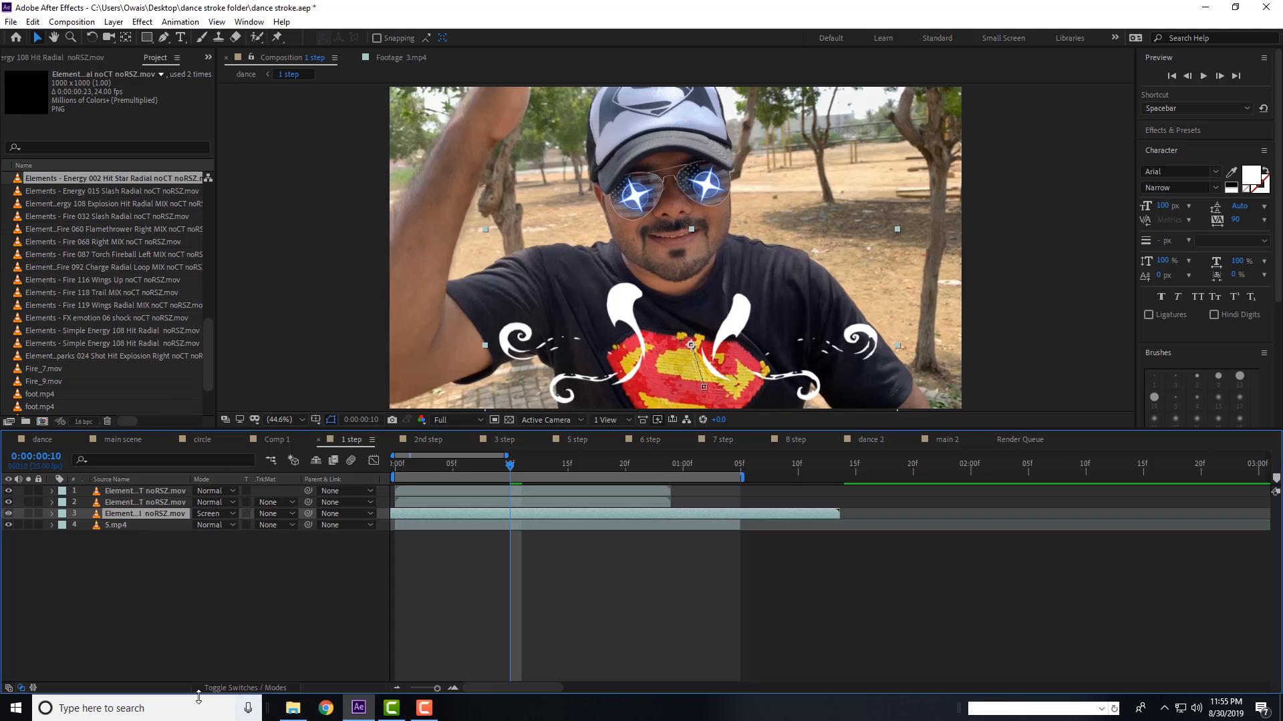
left_click(260, 689)
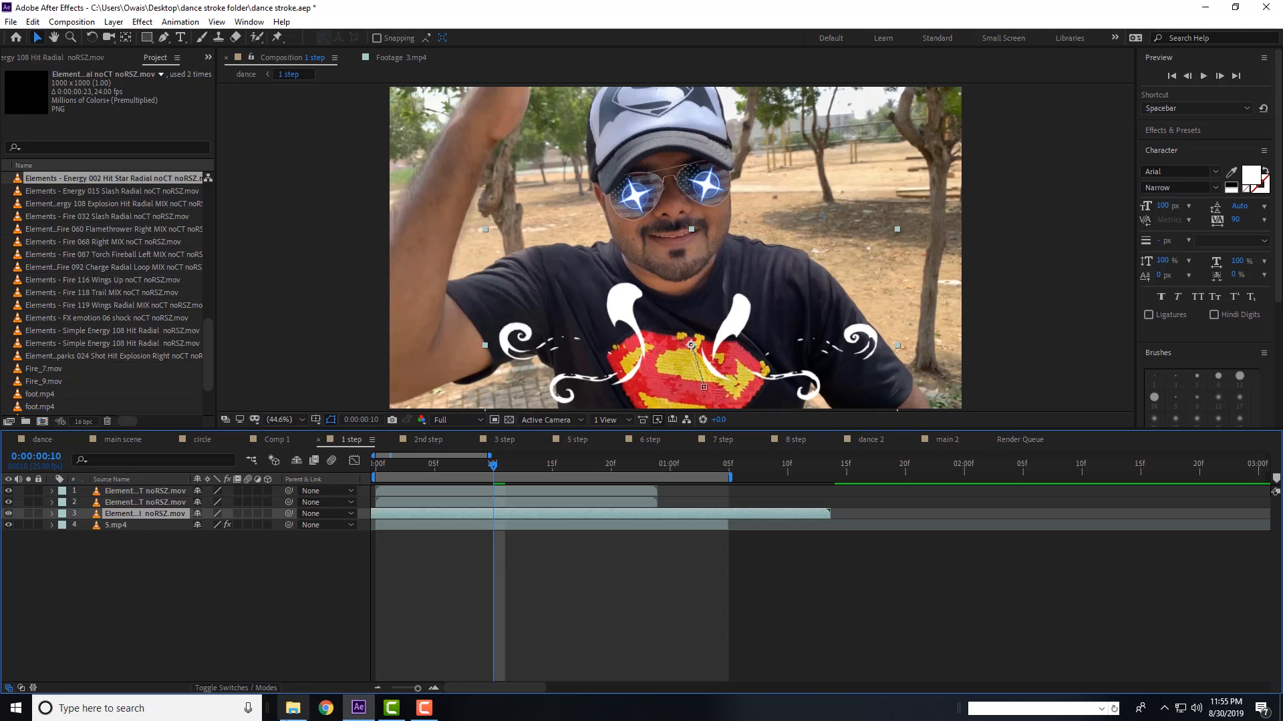
left_click(251, 688)
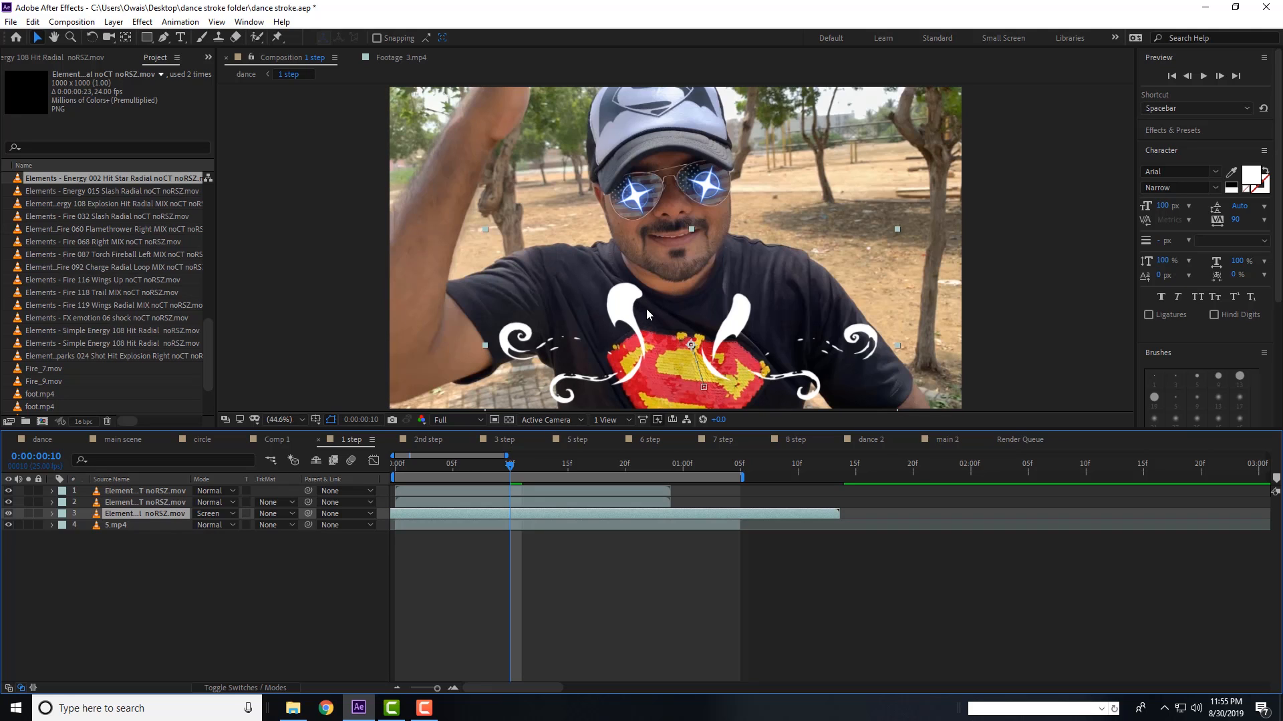
- Apply a Fill effect to the Simple Energy layer and set its color to orange FFAE00
left_click(141, 22)
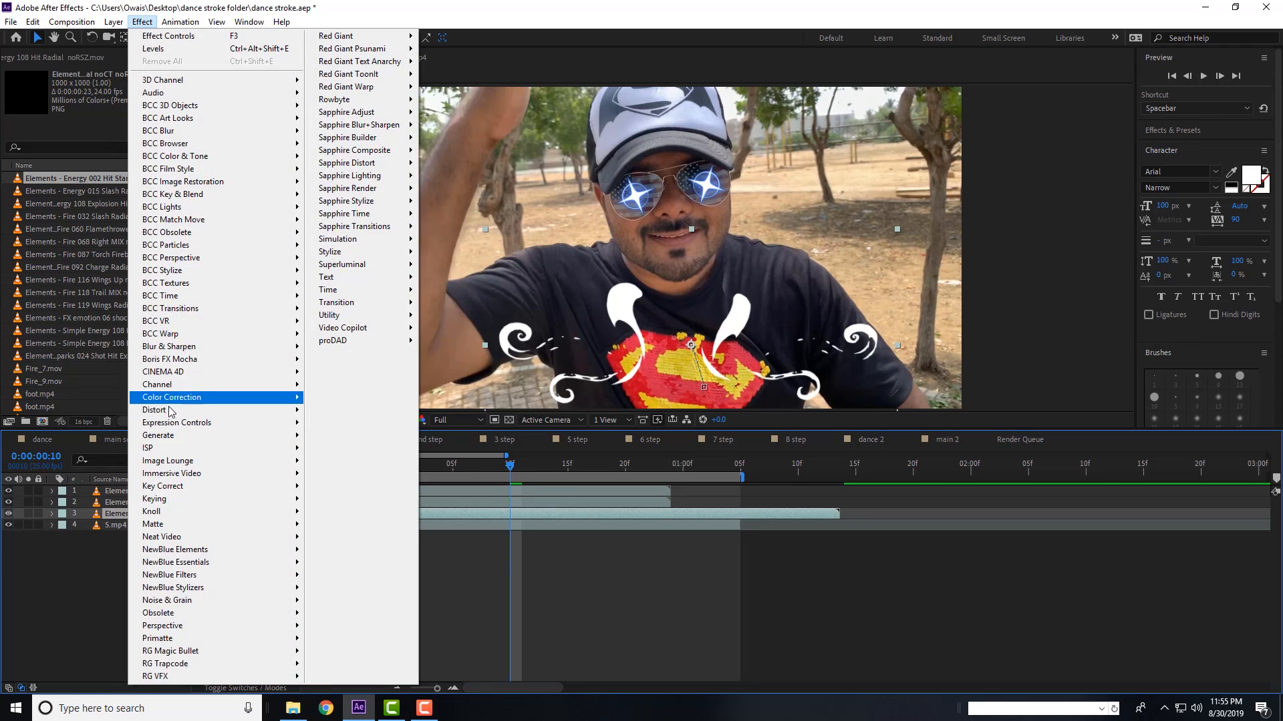
mouse_move(176, 440)
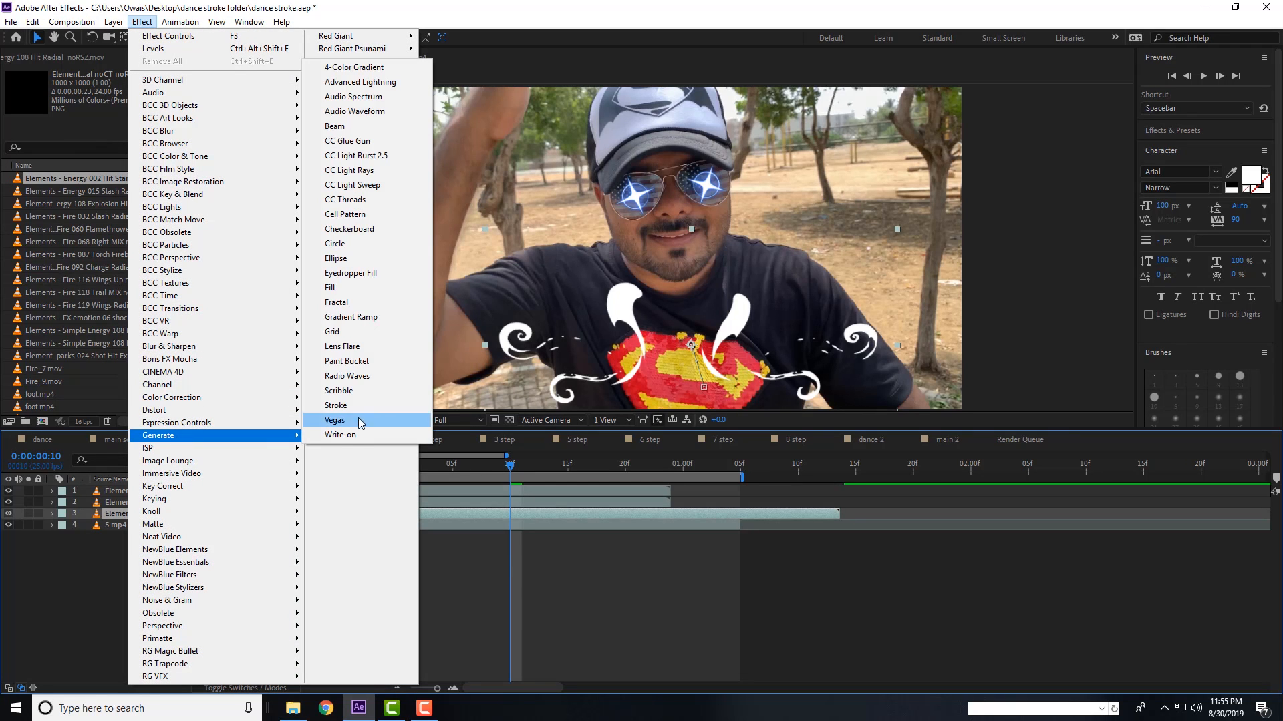
left_click(362, 286)
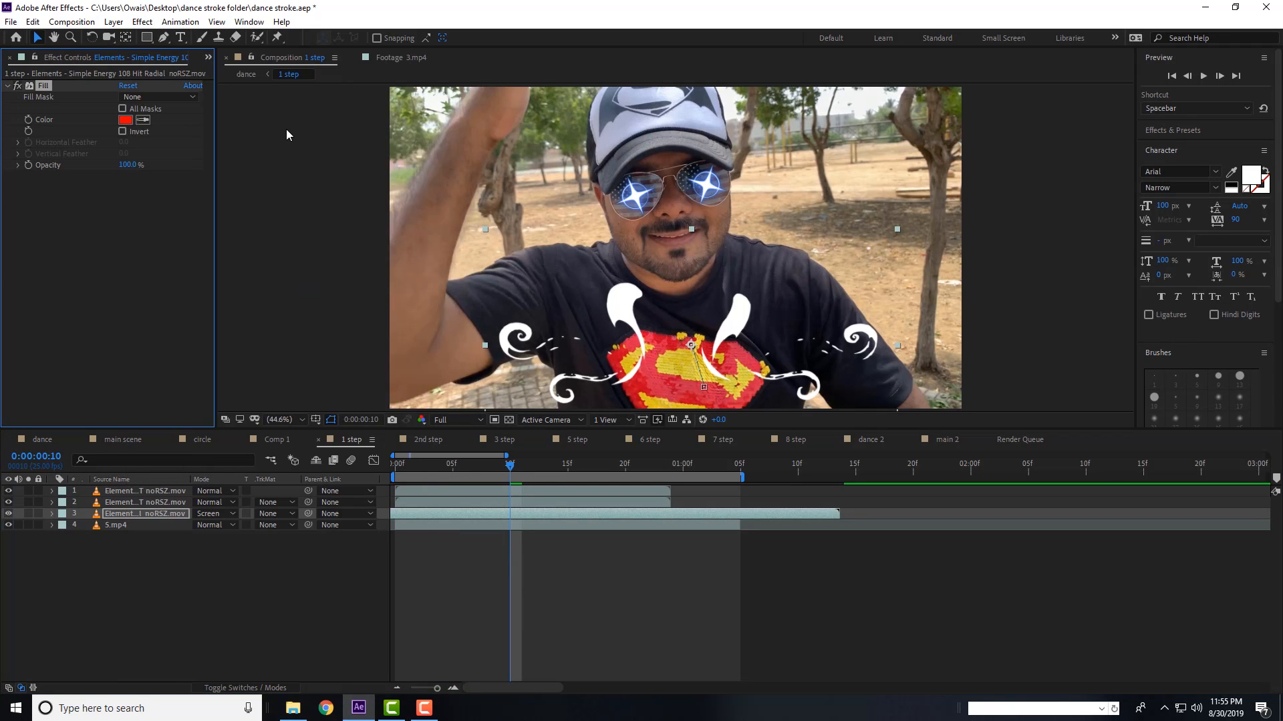
left_click(124, 119)
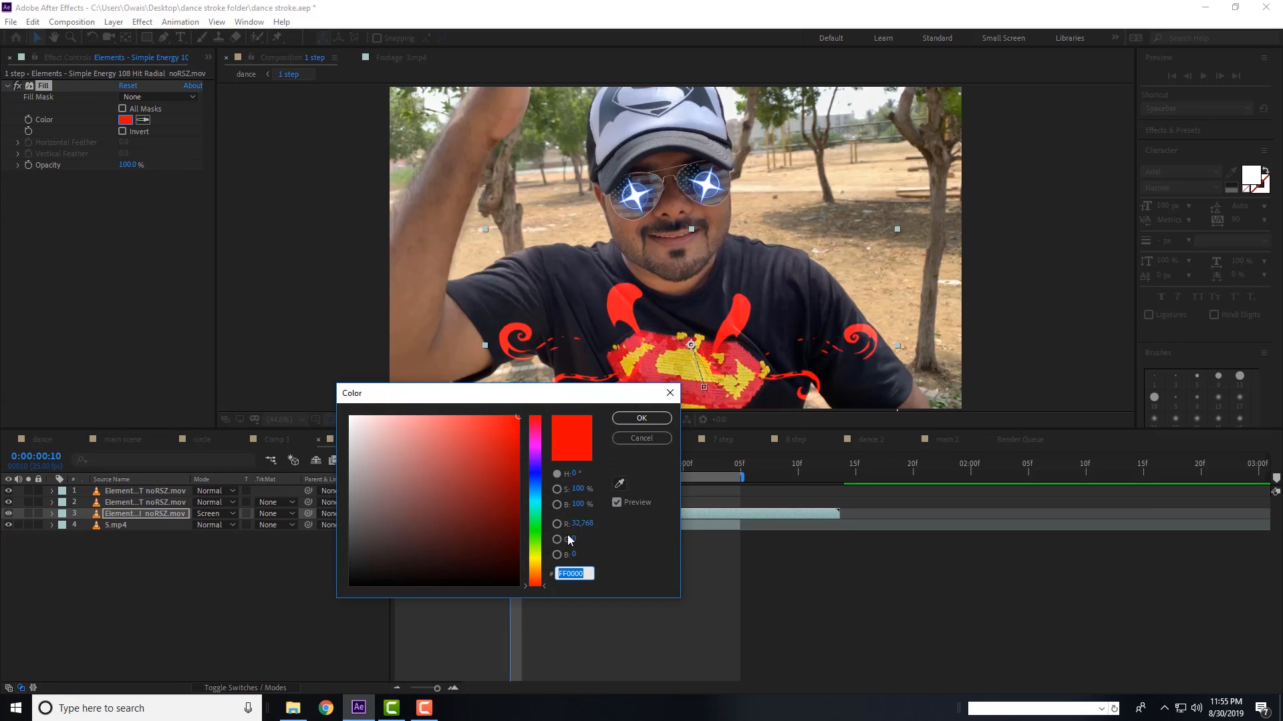
left_click(540, 574)
left_click_drag(540, 573, 540, 567)
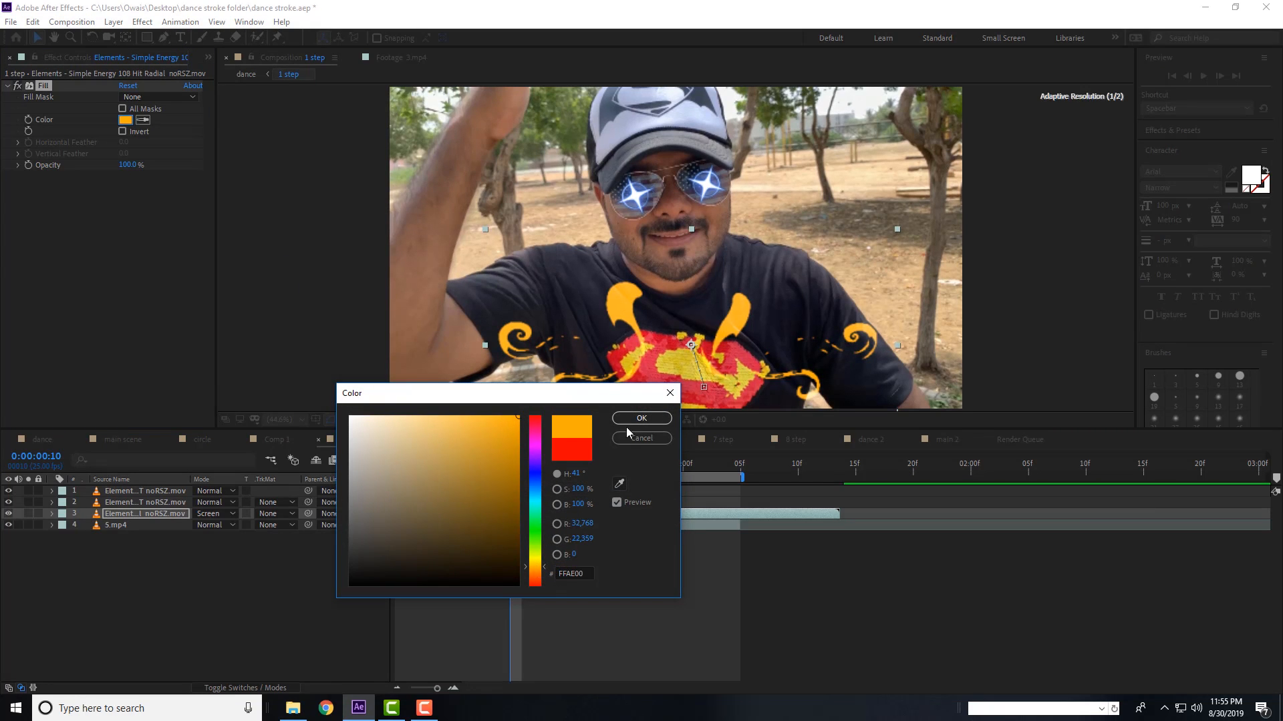
left_click(641, 418)
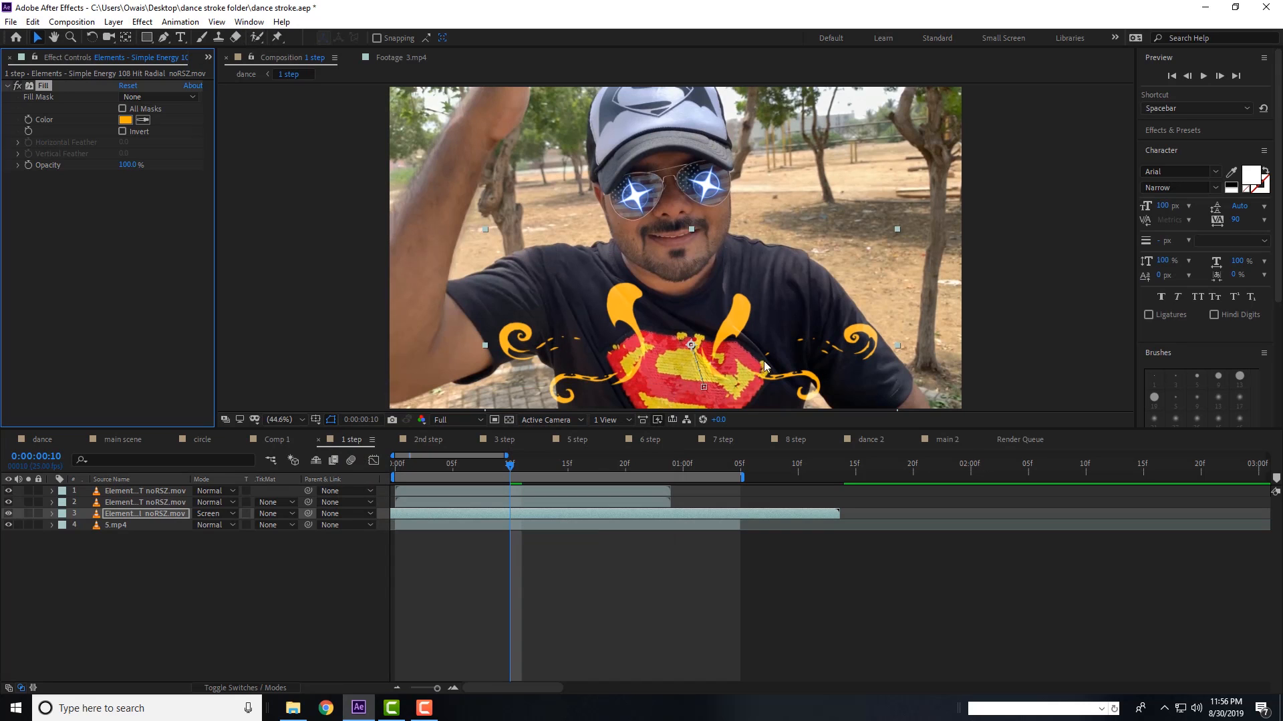
- Add a Glow effect to the Simple Energy layer and set Glow Colors to A & B Colors
left_click(143, 23)
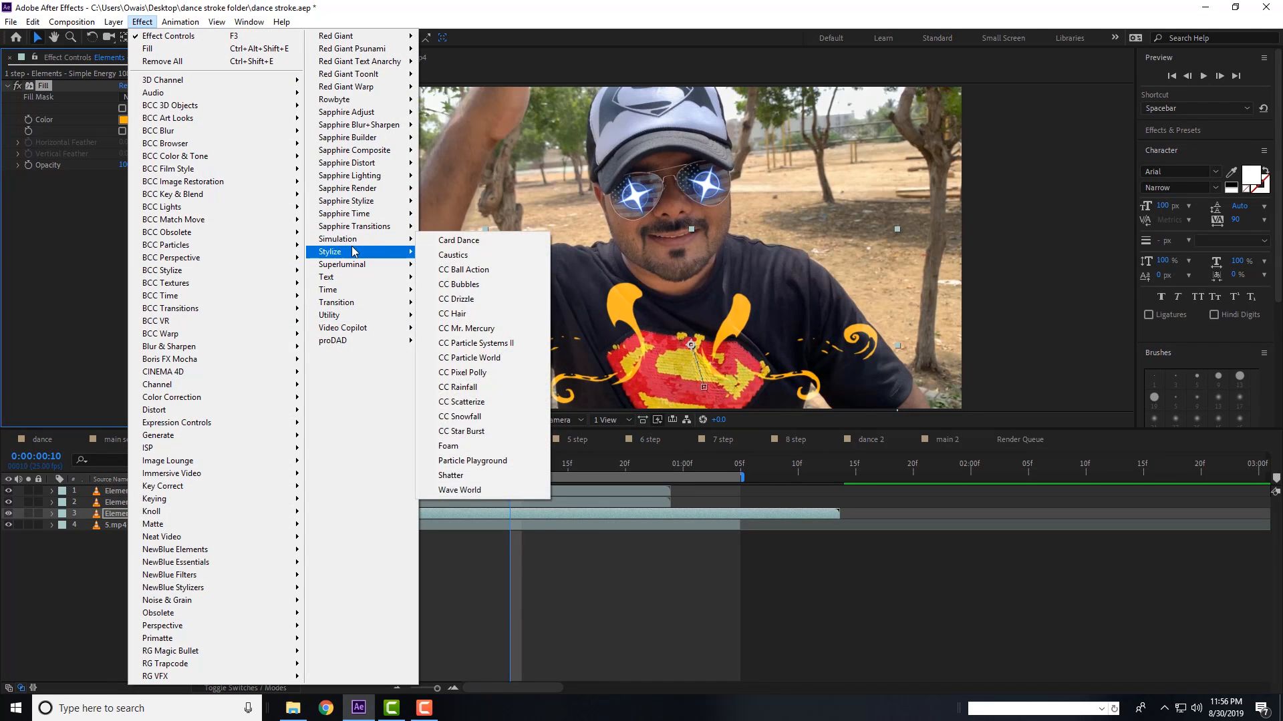
mouse_move(354, 251)
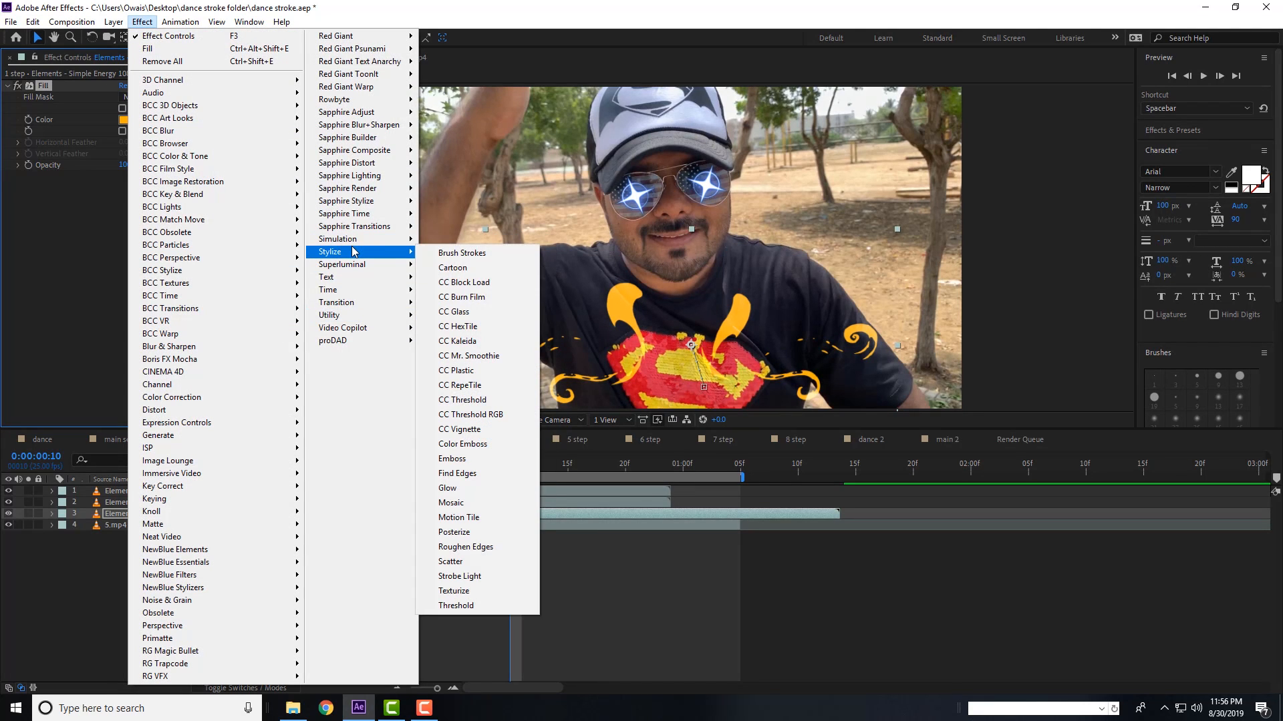
left_click(461, 488)
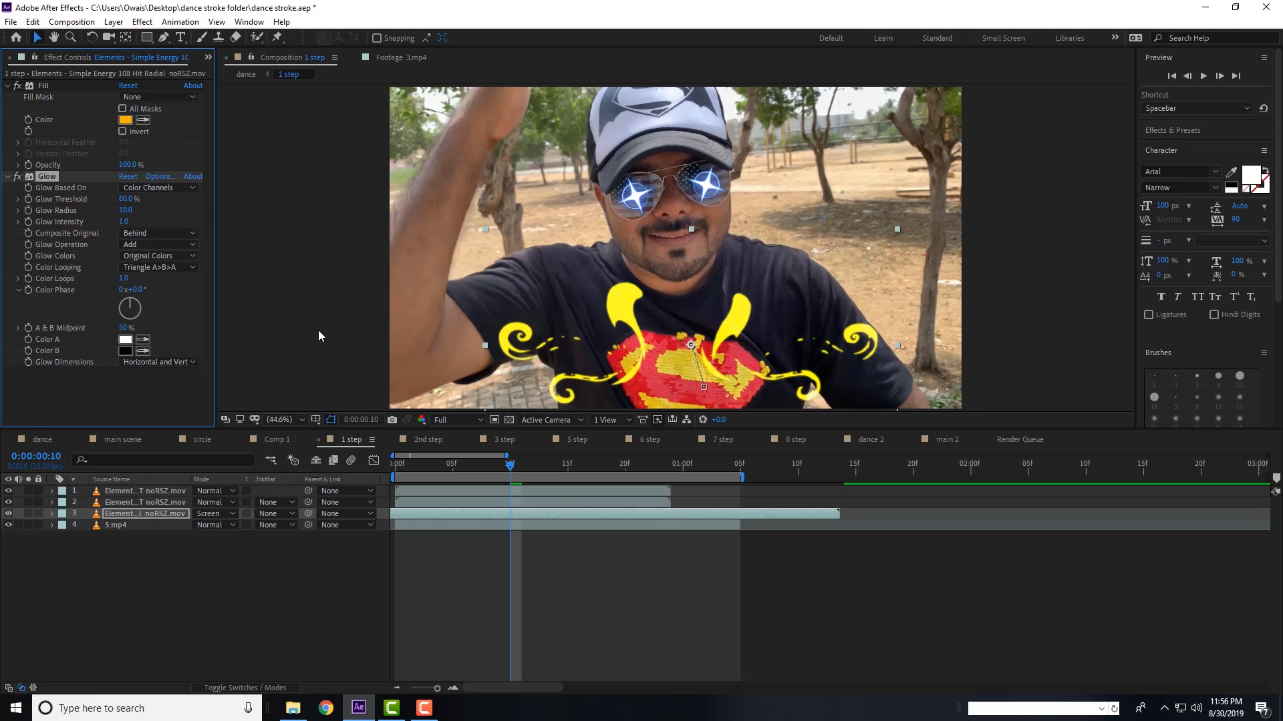
left_click(150, 255)
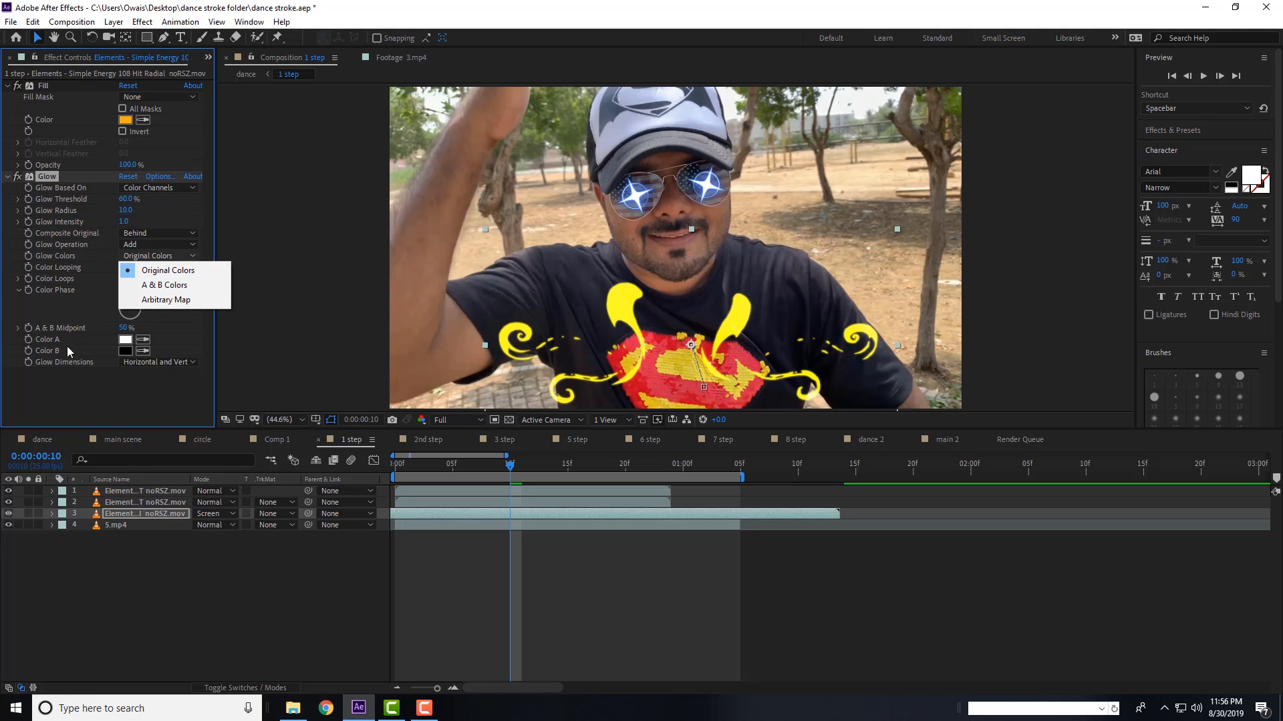
left_click(165, 285)
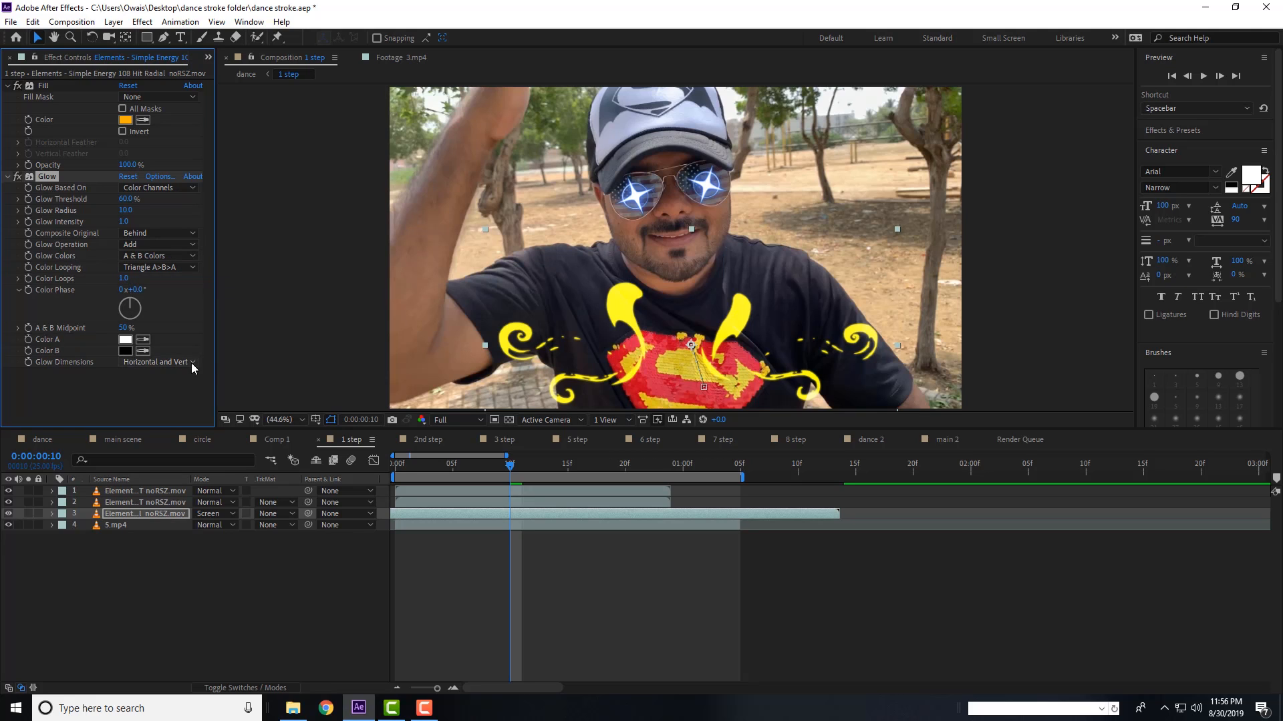
- Set the Simple Energy layer's Glow Color A to red and Color B to orange
left_click(125, 339)
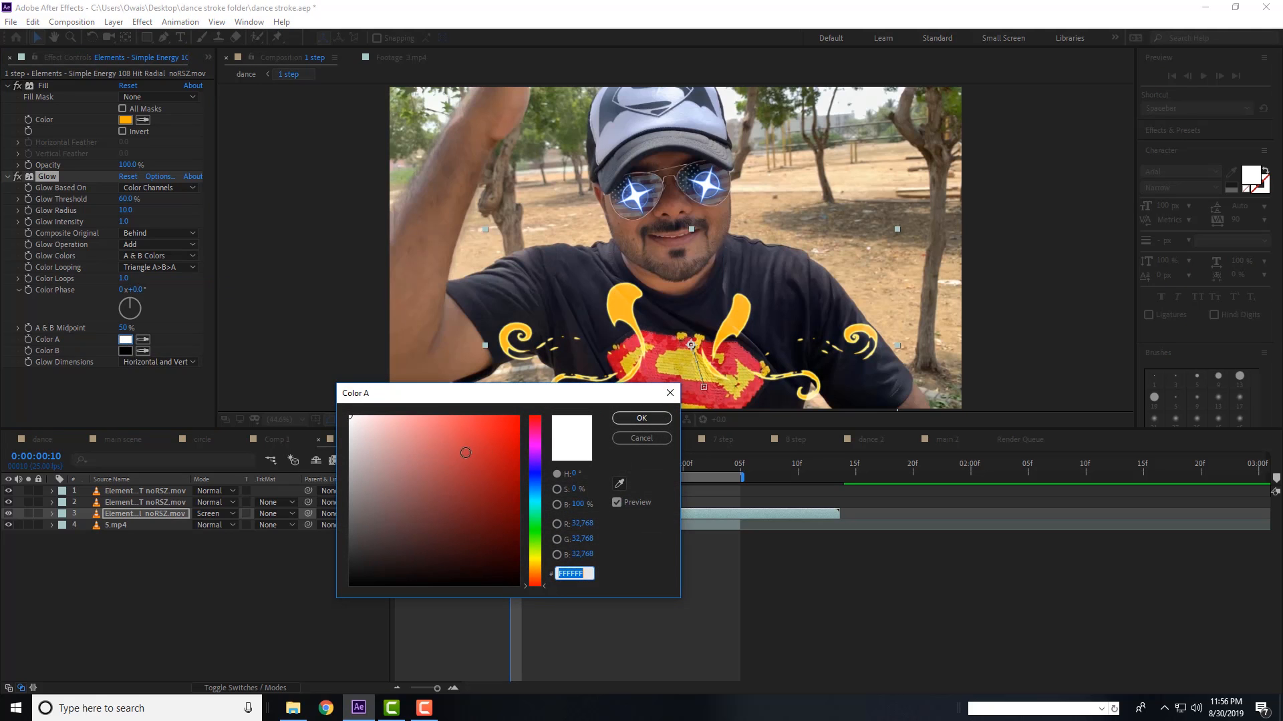
left_click(518, 418)
left_click(640, 419)
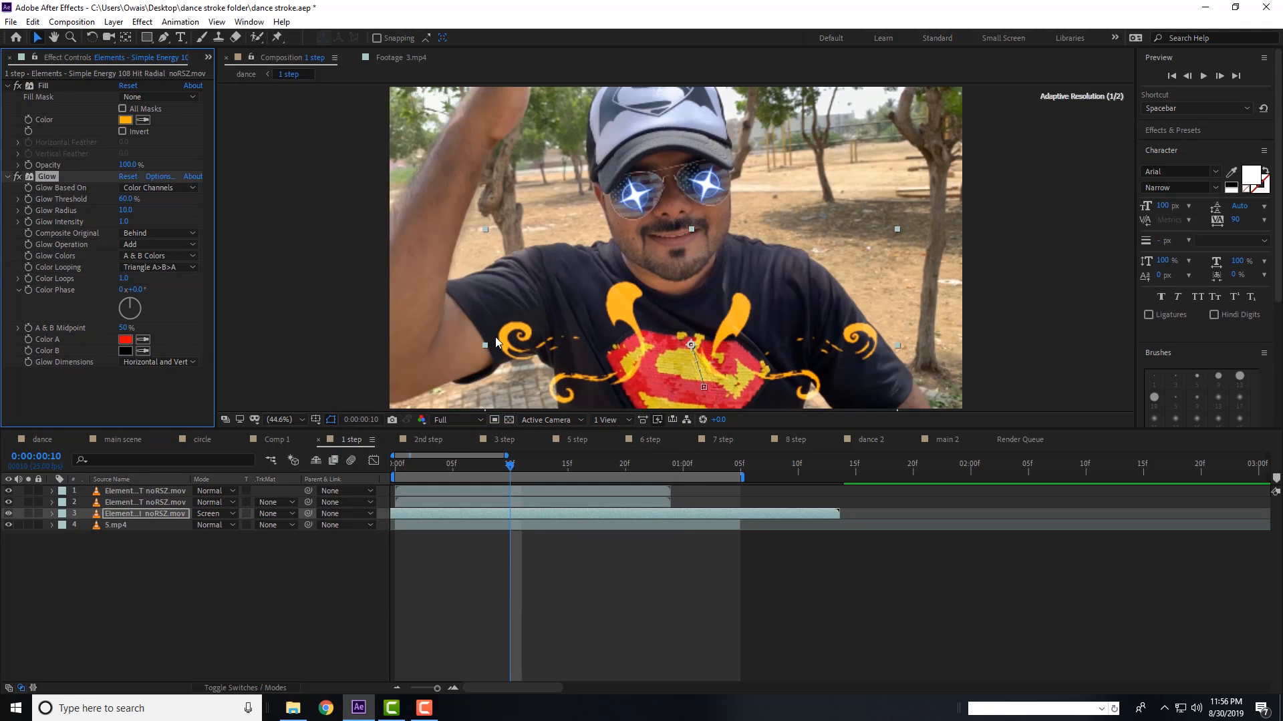
left_click(127, 349)
left_click_drag(536, 583, 538, 574)
left_click(519, 417)
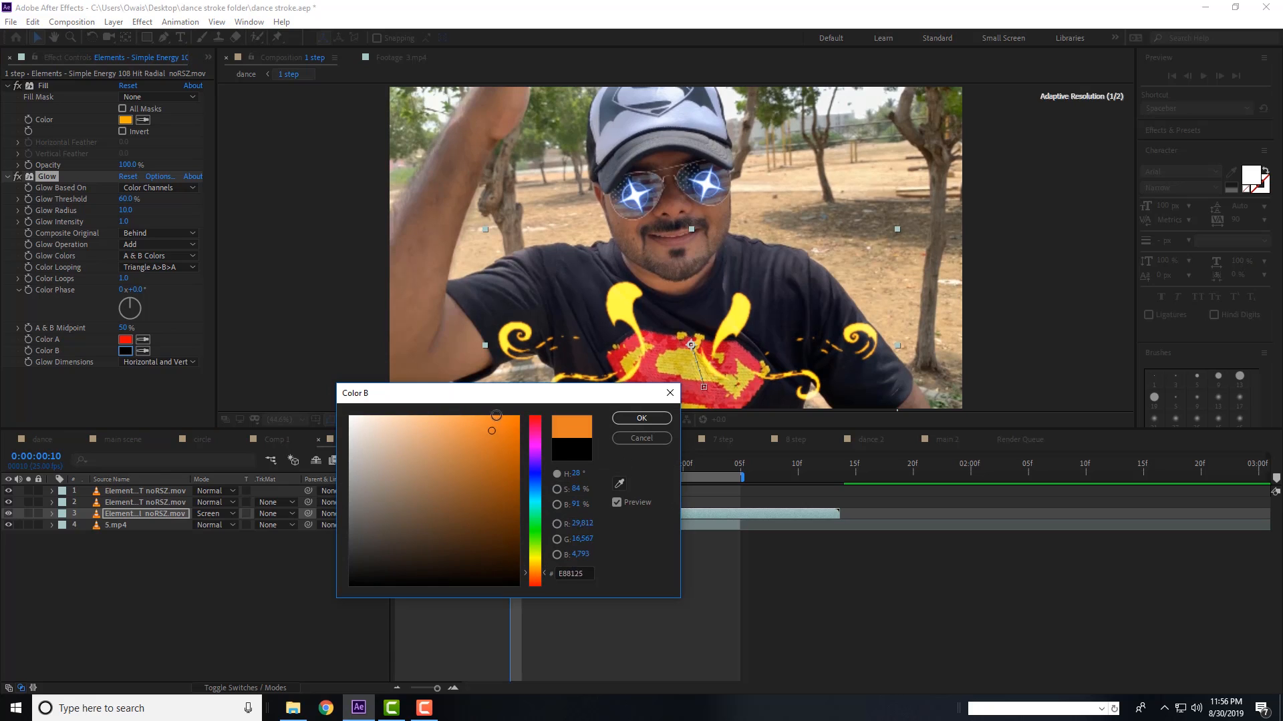
left_click(641, 418)
- Set the Glow Threshold to 59.2% and Glow Radius to 108, and preview the 1 step composition from the start
left_click_drag(126, 199, 118, 209)
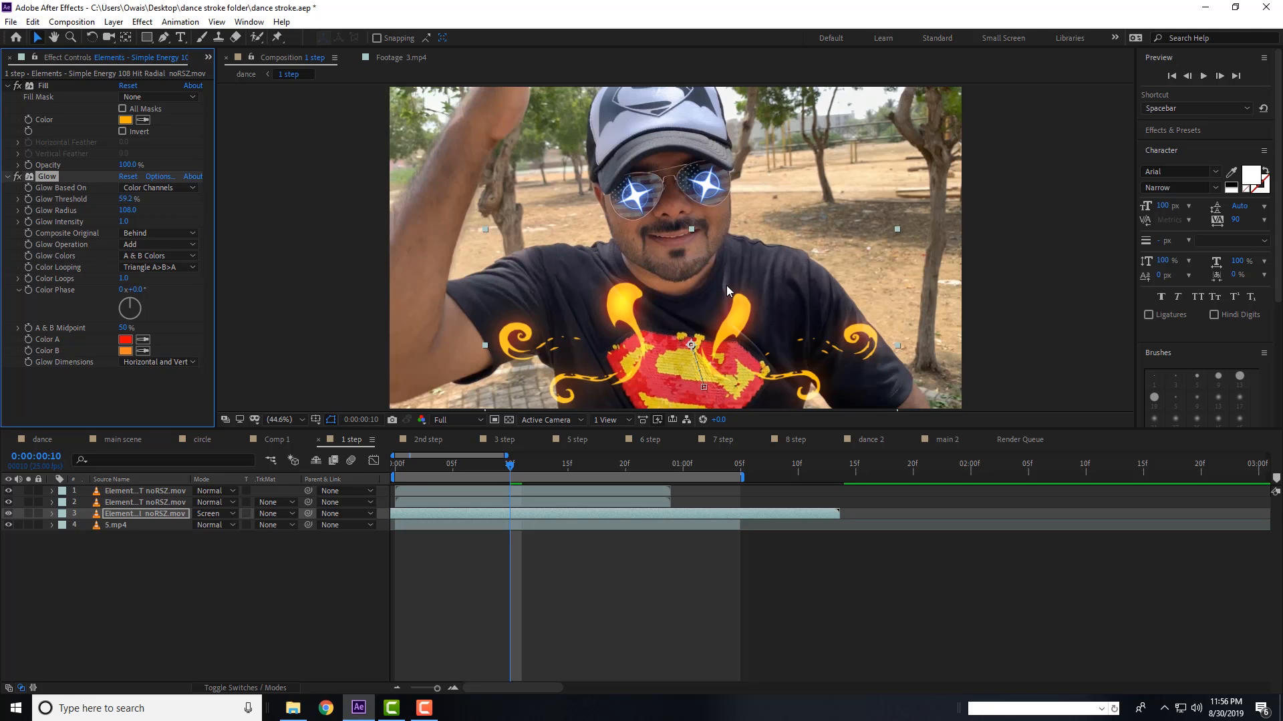
left_click_drag(445, 466, 355, 462)
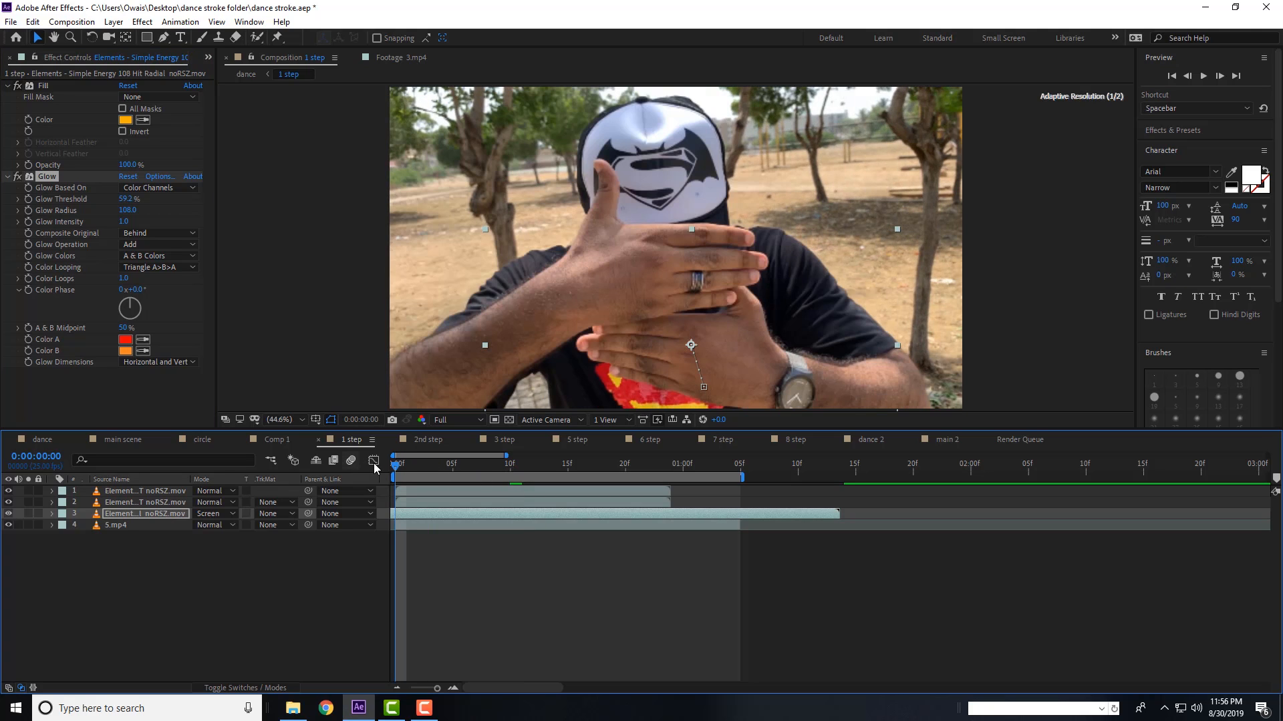
key("space")
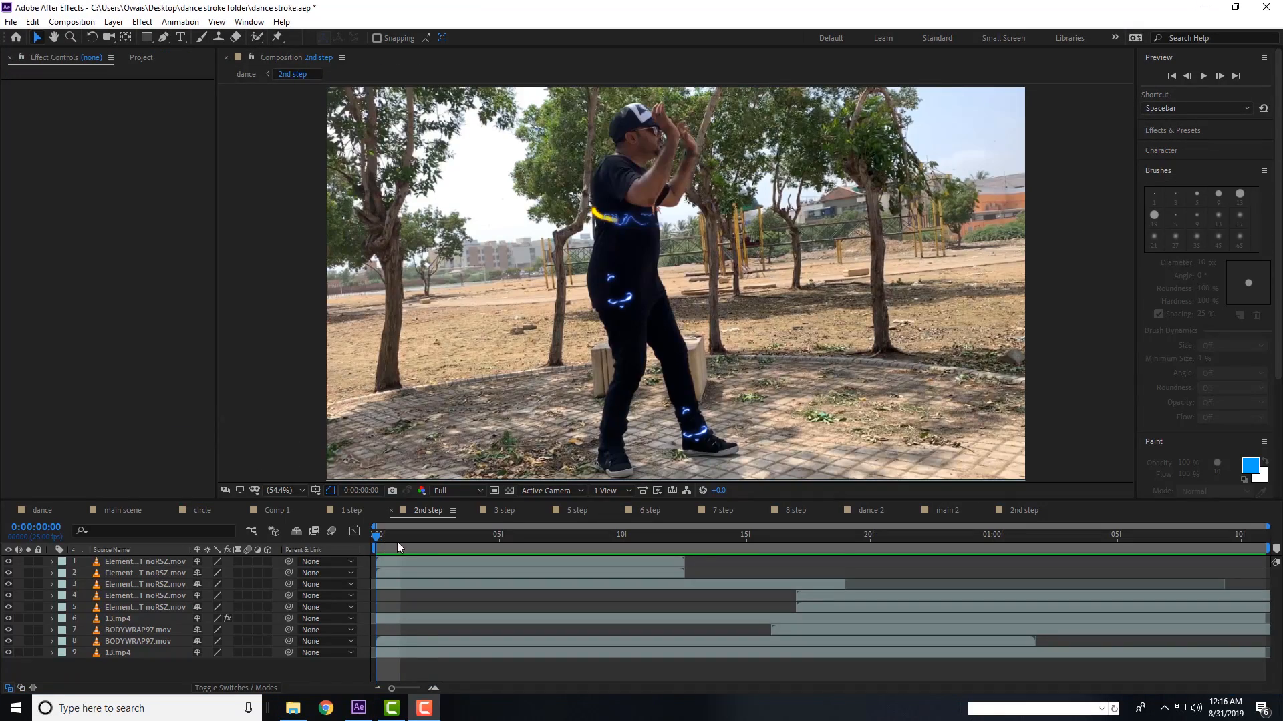
- Play and scrub through the finished 2nd step composition to examine its body wrap, energy and stroke effects
key("Home")
key("space")
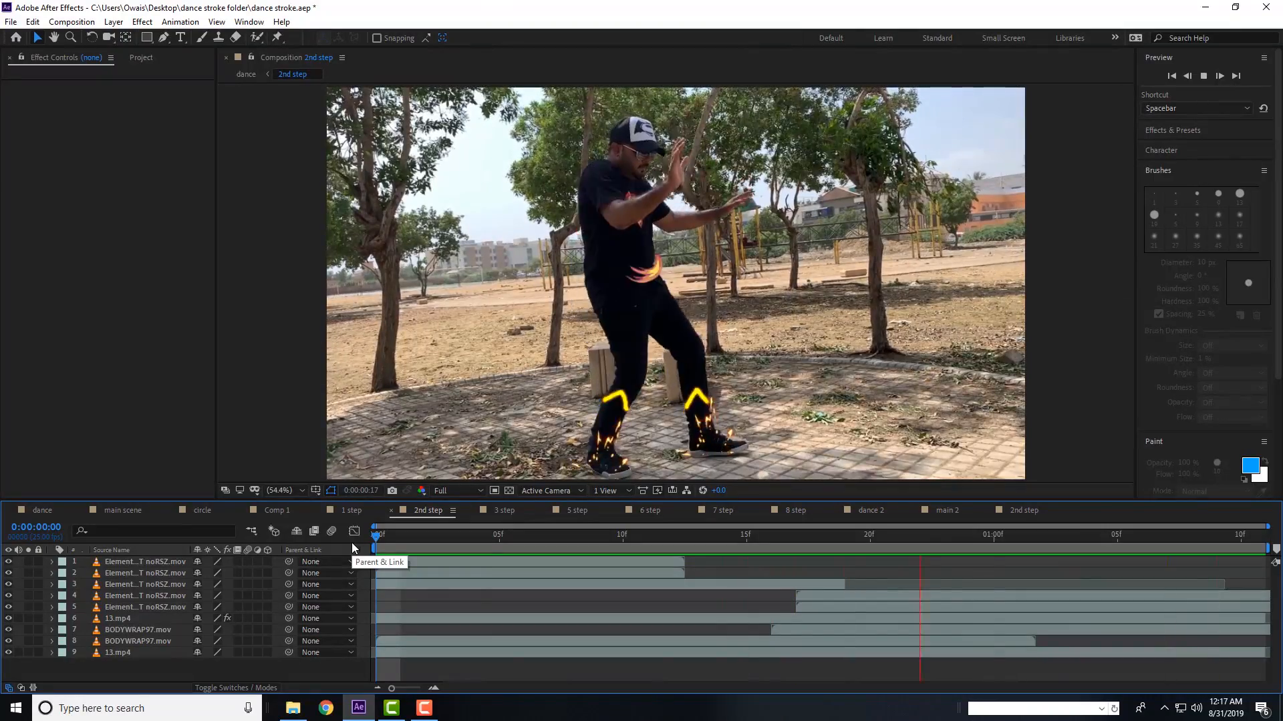
left_click(630, 537)
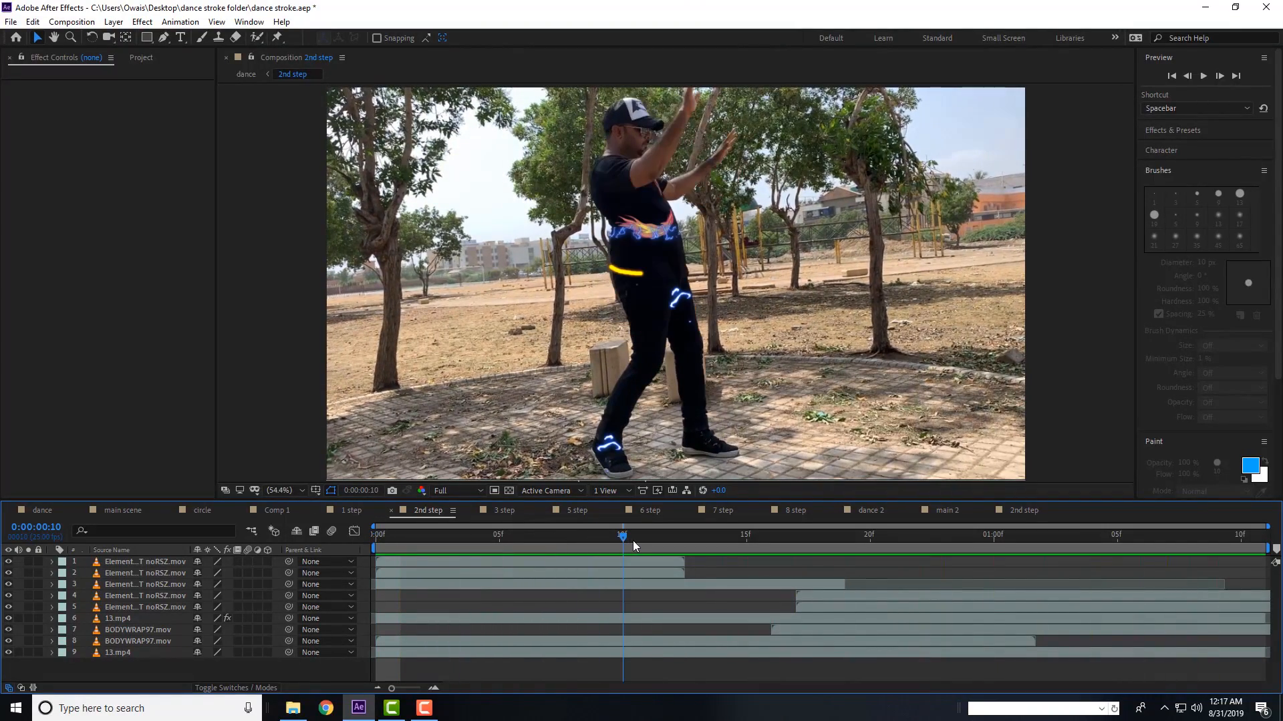
mouse_move(610, 542)
left_mouse_down()
mouse_move(640, 535)
mouse_move(599, 537)
left_mouse_up()
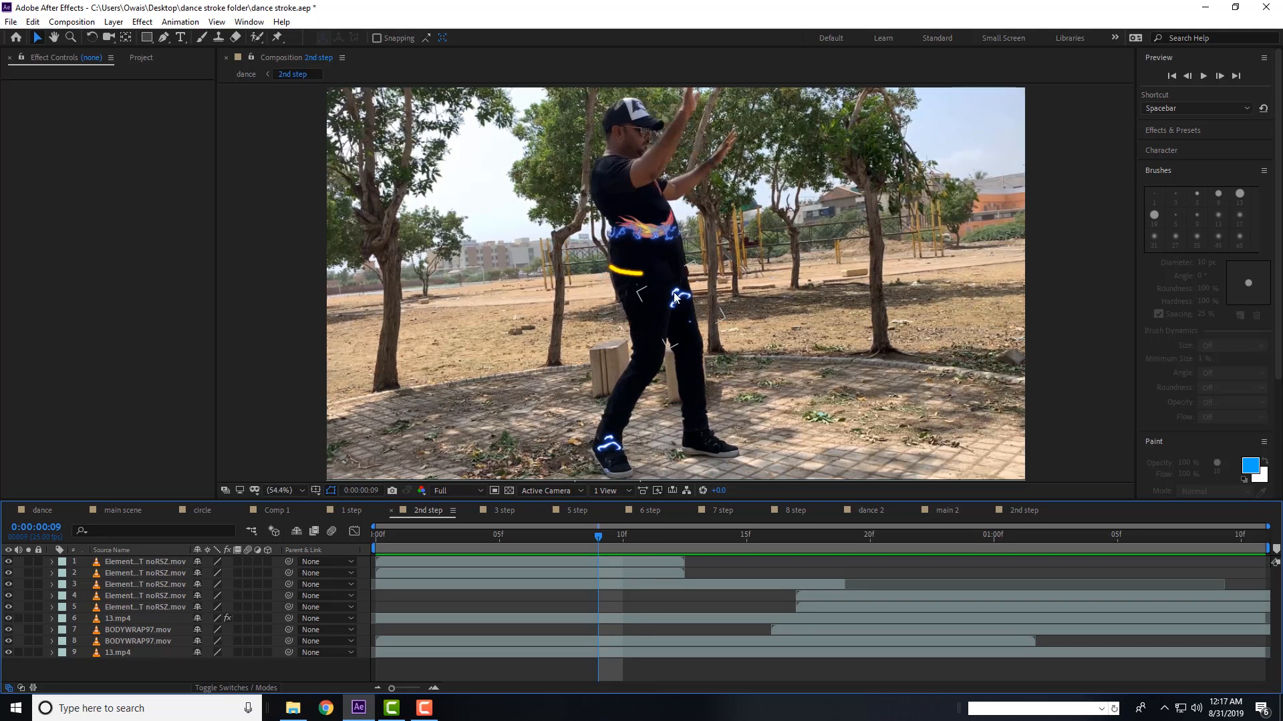
left_click(614, 536)
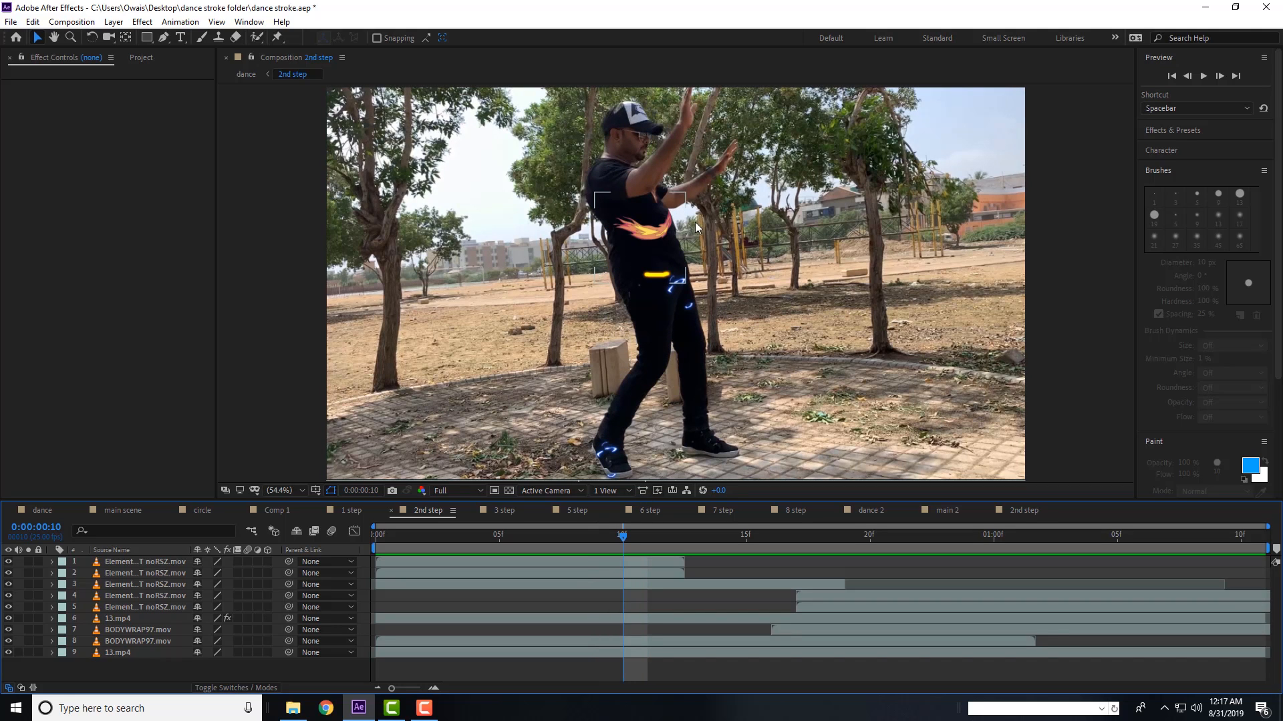
left_click_drag(648, 533, 350, 551)
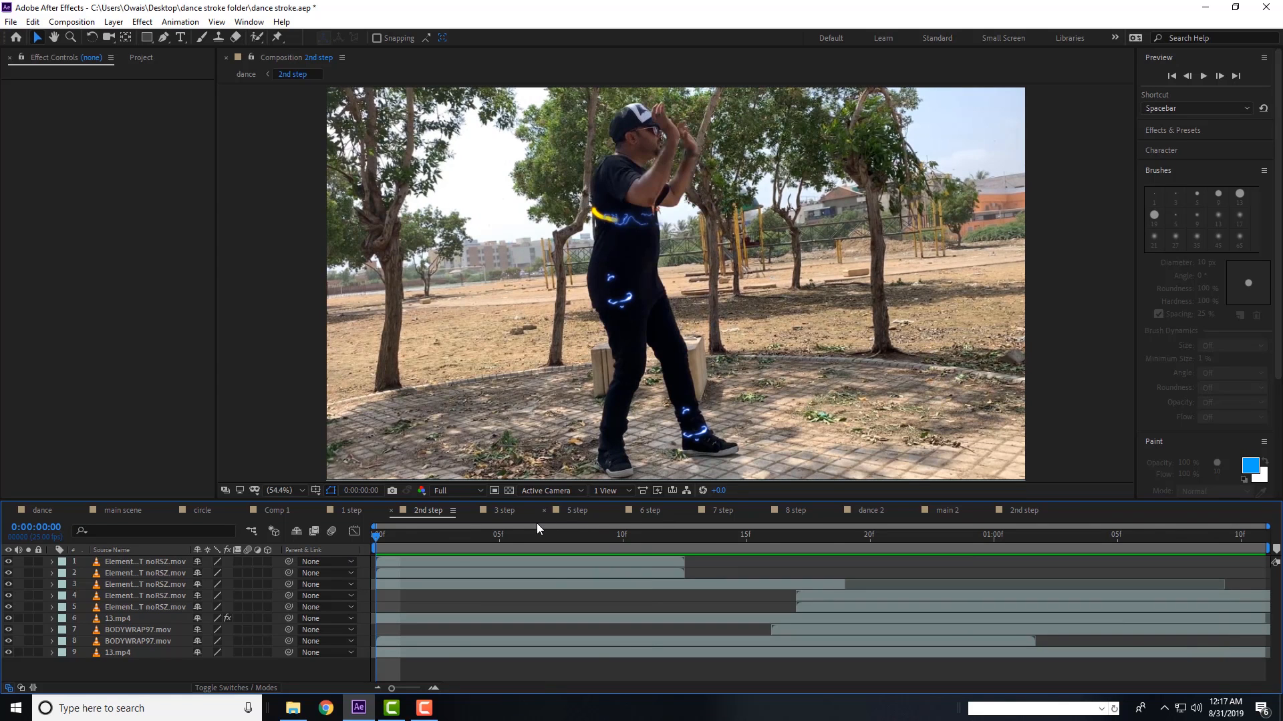
- Open the 2nd step composition nested in dance 2 and move the time to 13.mp4's out point at 0:00:01:10
left_click(869, 510)
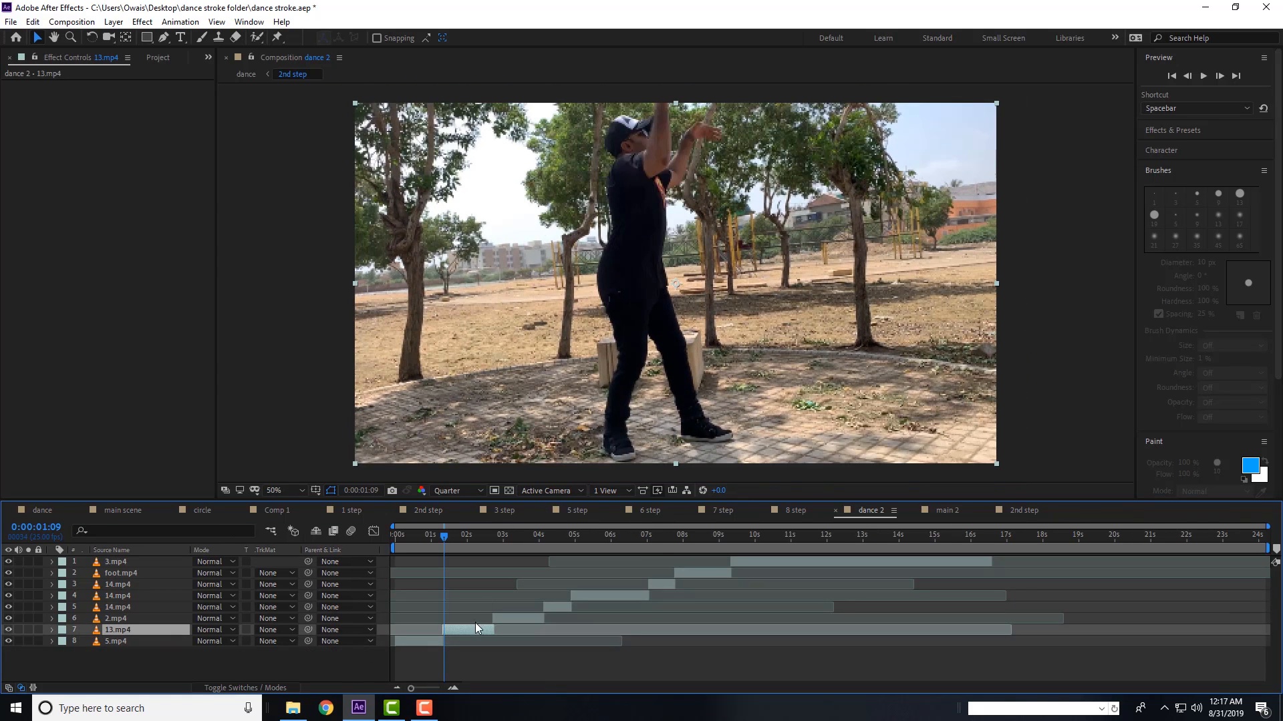
left_click(1020, 512)
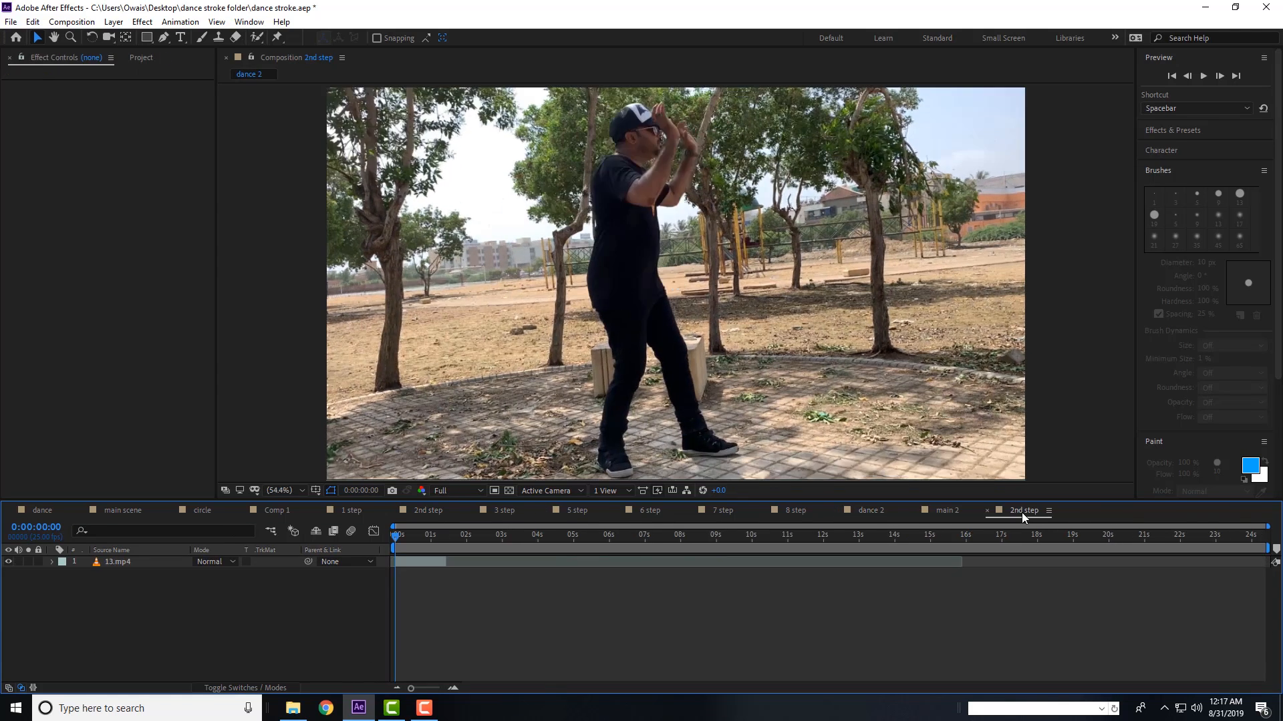
left_click(423, 564)
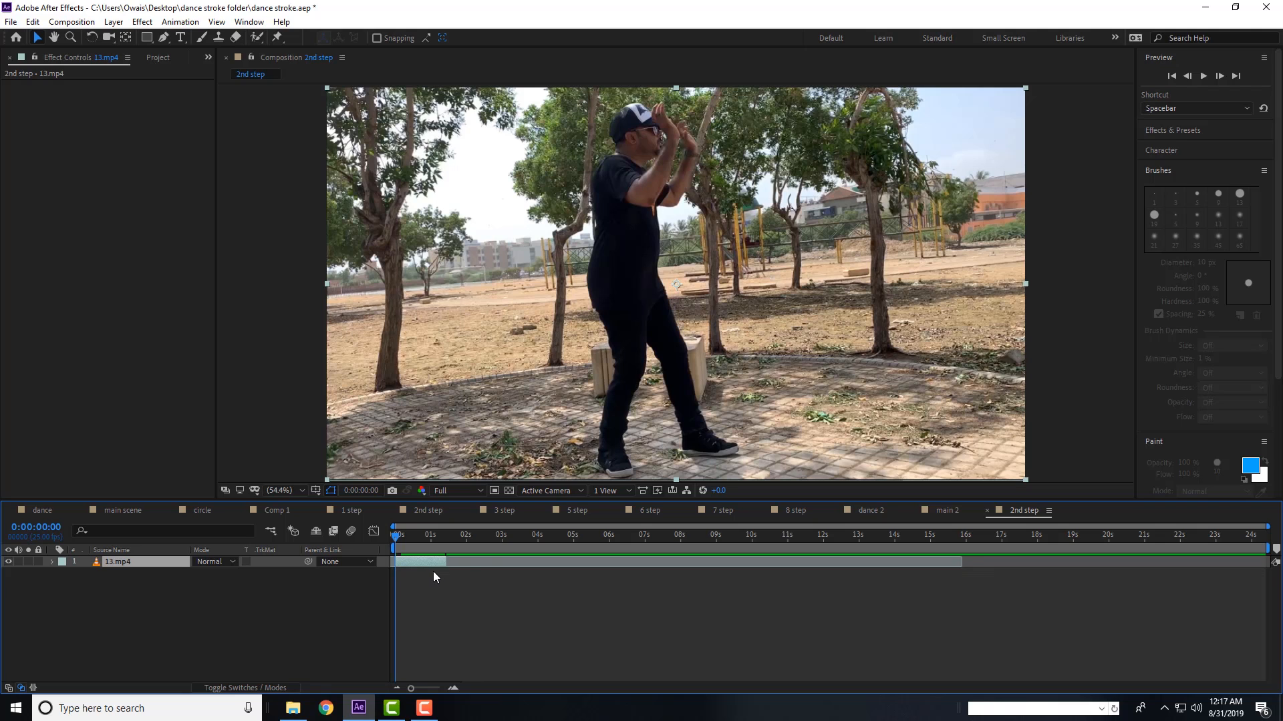
key("o")
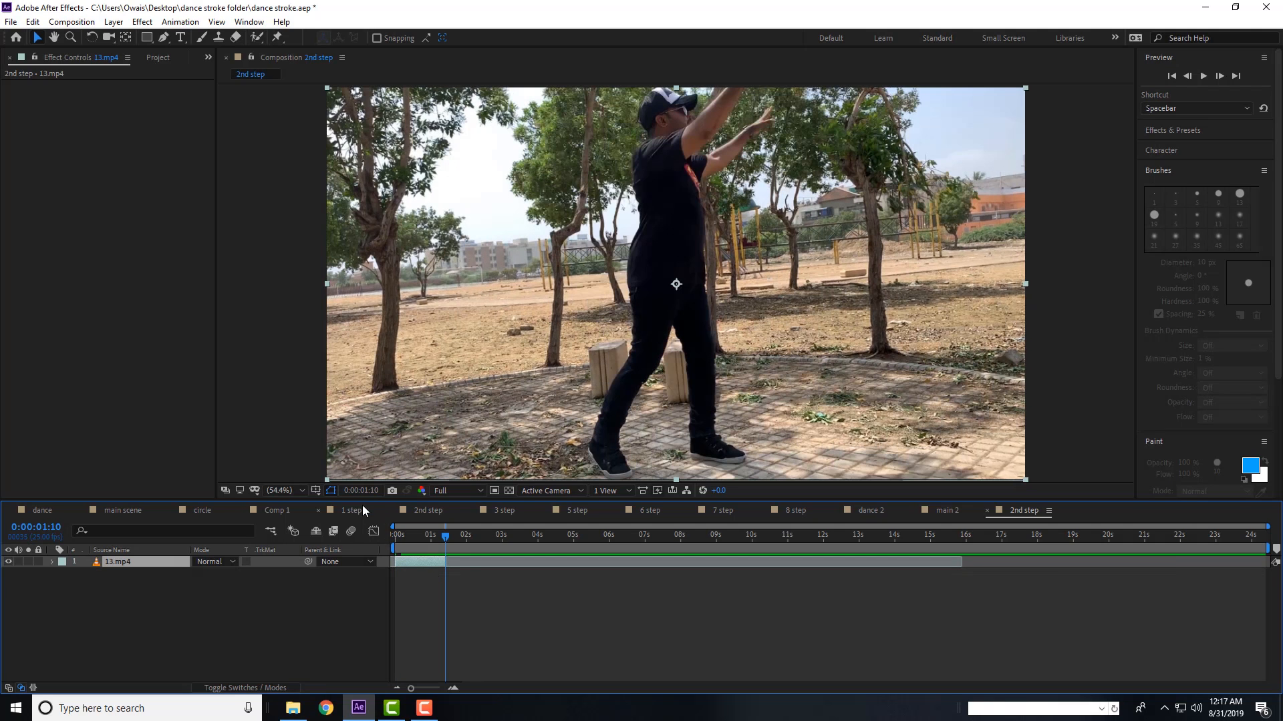
- Set the 2nd step composition's duration to 0:00:01:10 and return the time to the first frame
left_click(85, 22)
left_click(136, 56)
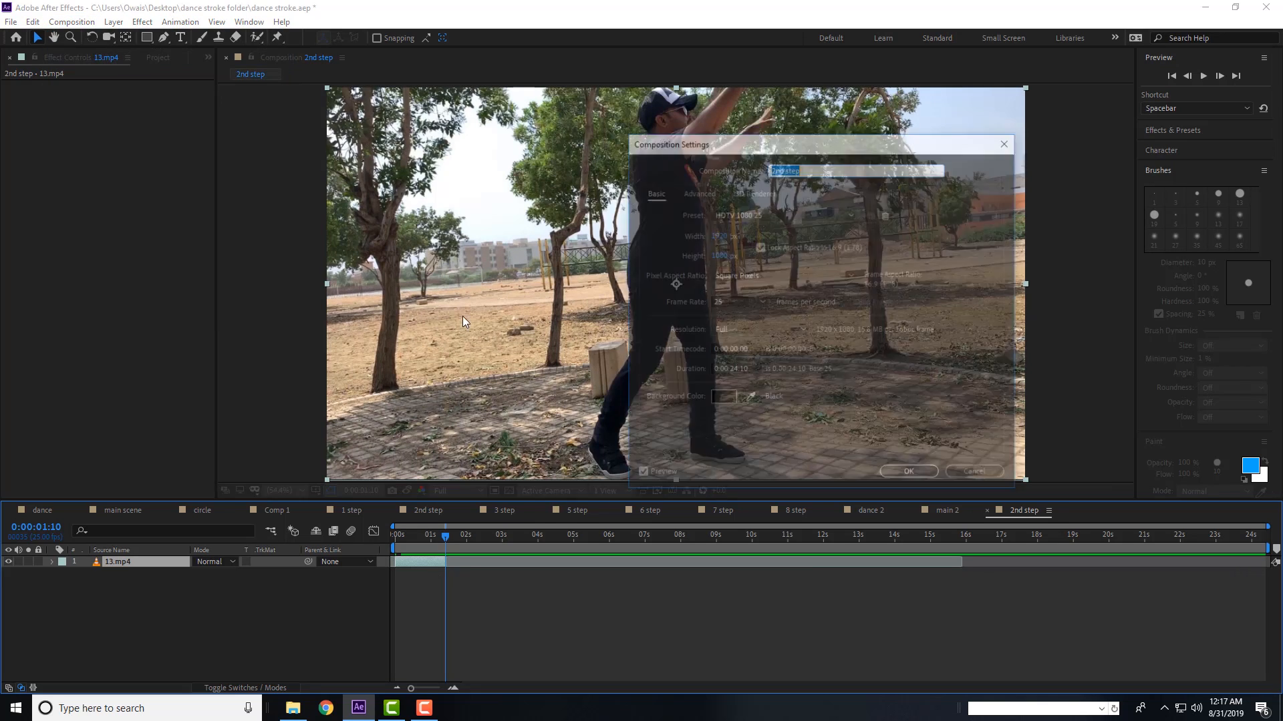
left_click(733, 373)
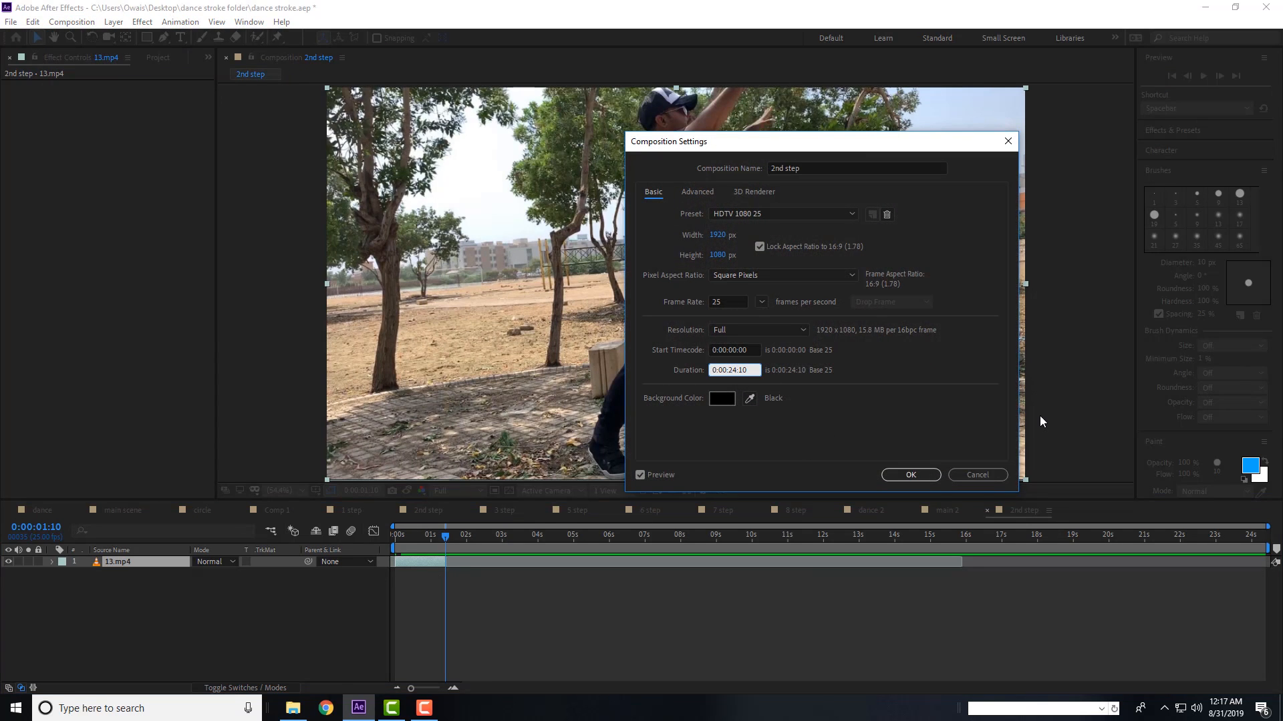
key("shift+End")
key("shift+Left")
type("1:10")
key("Return")
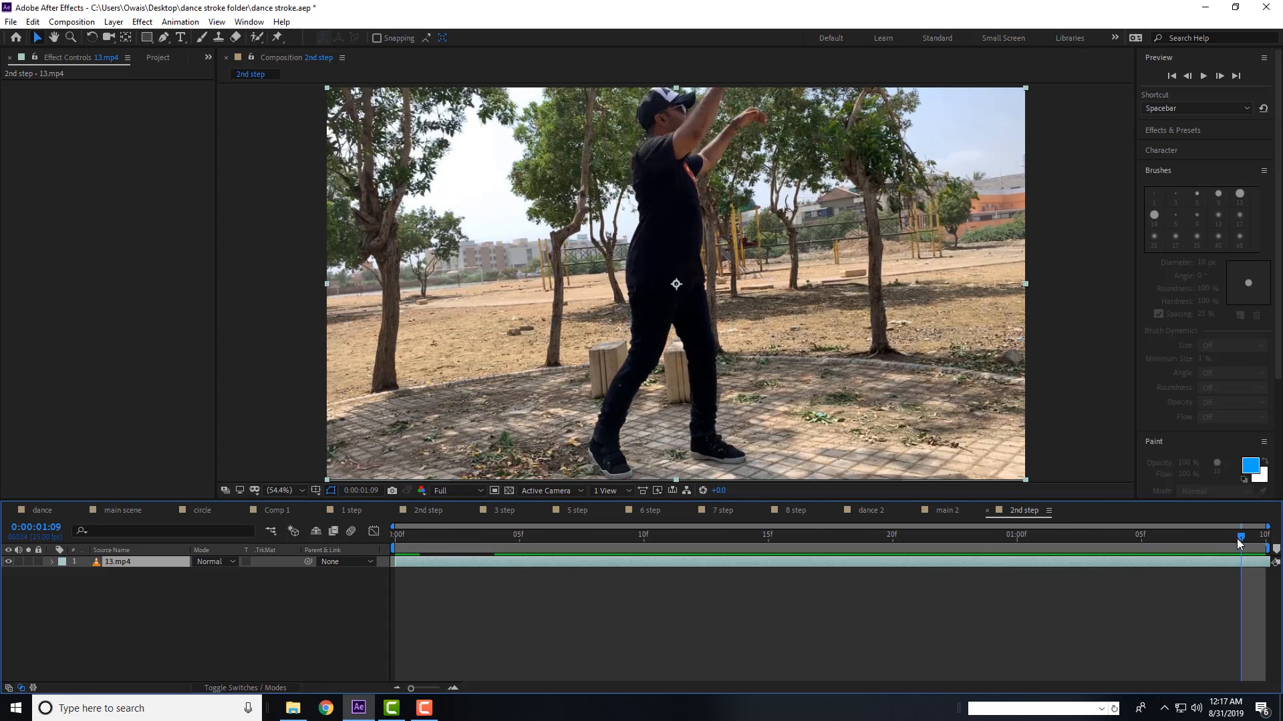
mouse_move(1238, 544)
left_mouse_down()
mouse_move(395, 535)
mouse_move(1225, 524)
left_mouse_up()
mouse_move(404, 534)
left_mouse_down()
mouse_move(486, 539)
mouse_move(381, 539)
left_mouse_up()
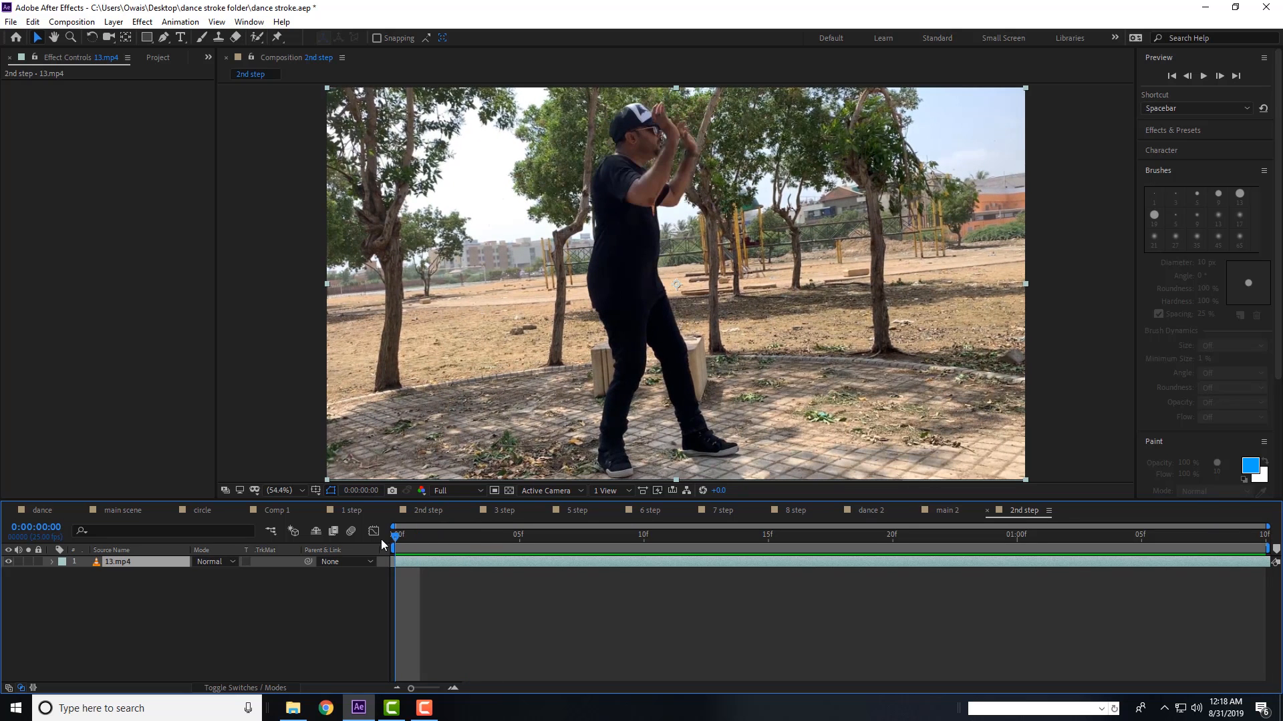
- In the finished 2nd step composition, hide every layer except the two 13.mp4 layers and preview the yellow stroke alone
left_click(418, 510)
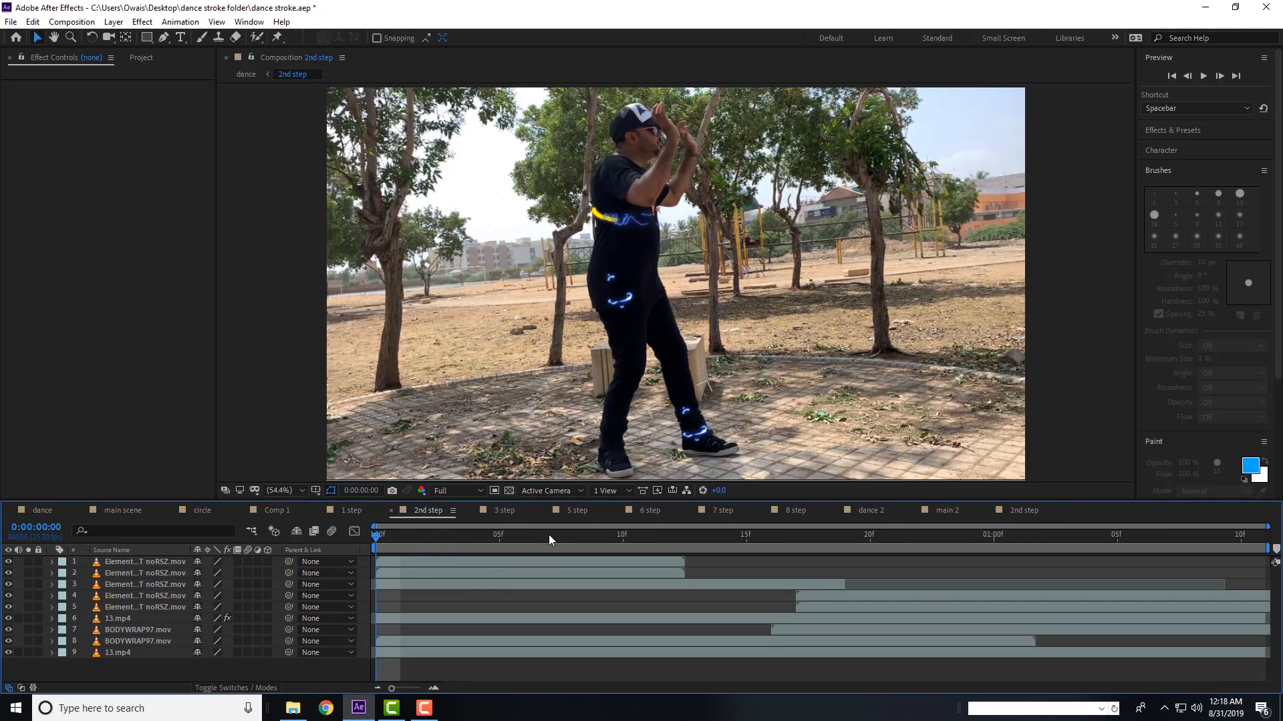
left_click(573, 534)
left_click_drag(8, 562, 8, 641)
left_click(8, 619)
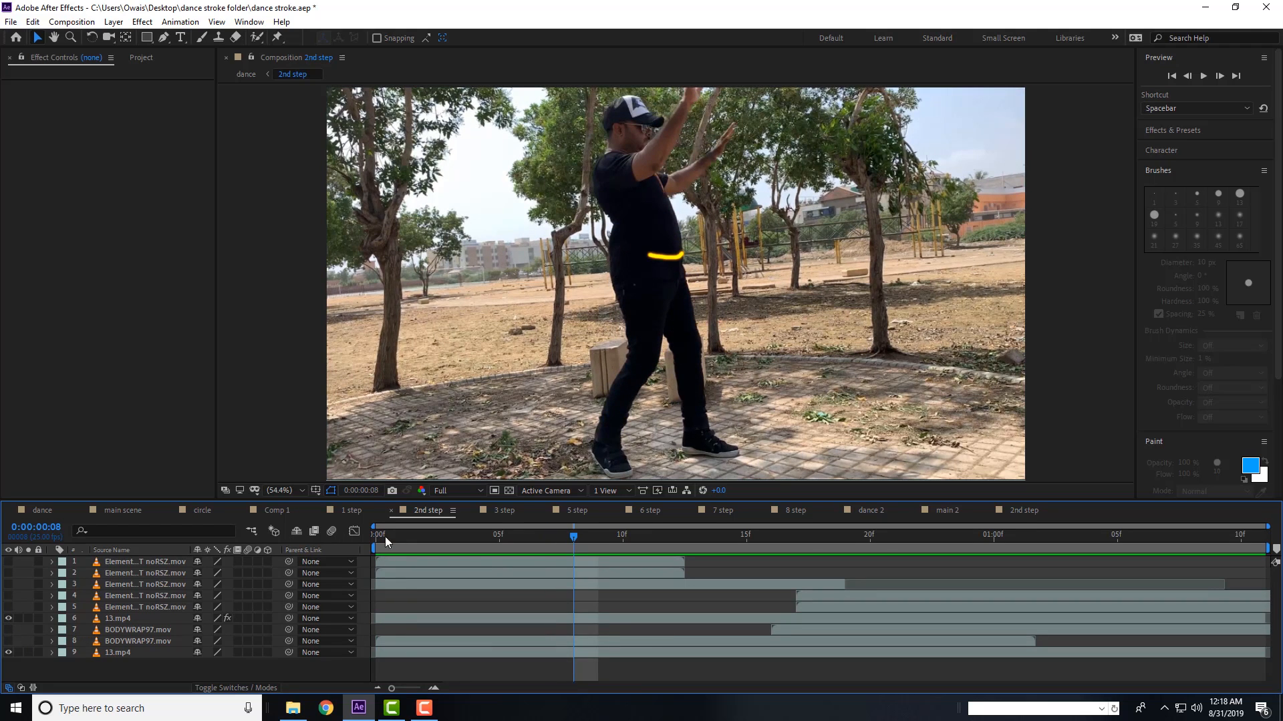
left_click(381, 536)
key("space")
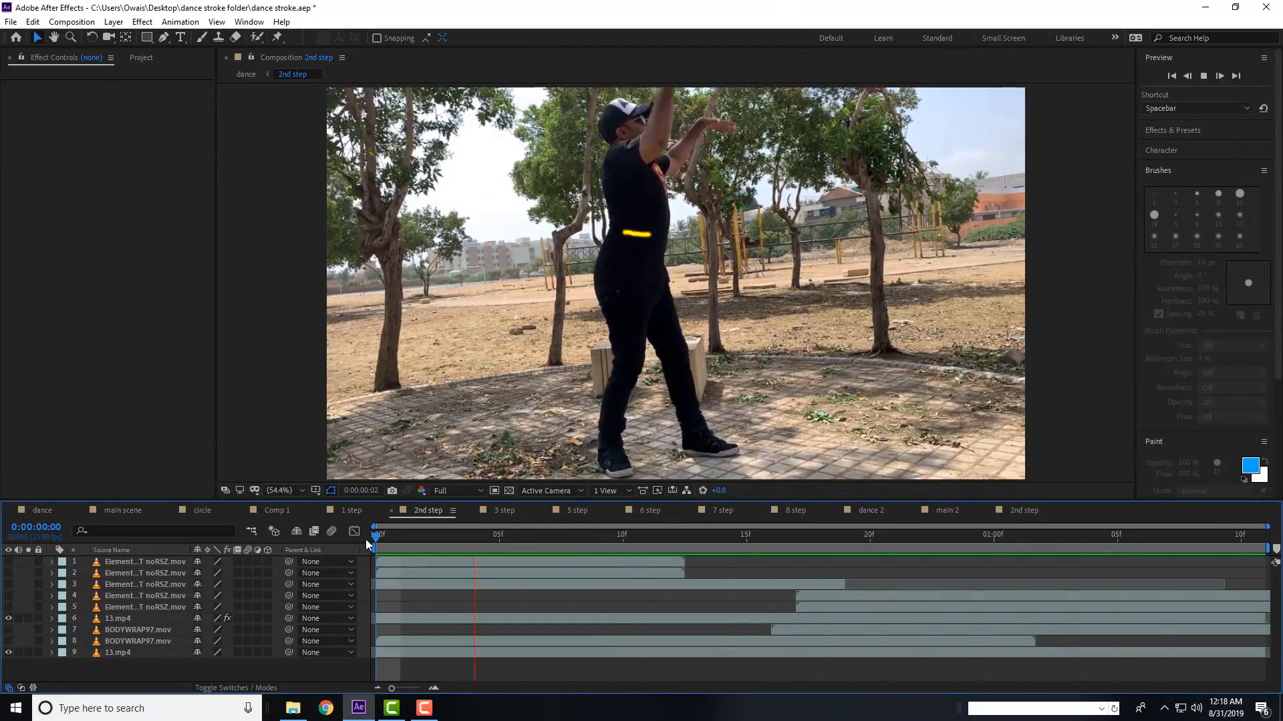
left_click_drag(422, 542, 377, 540)
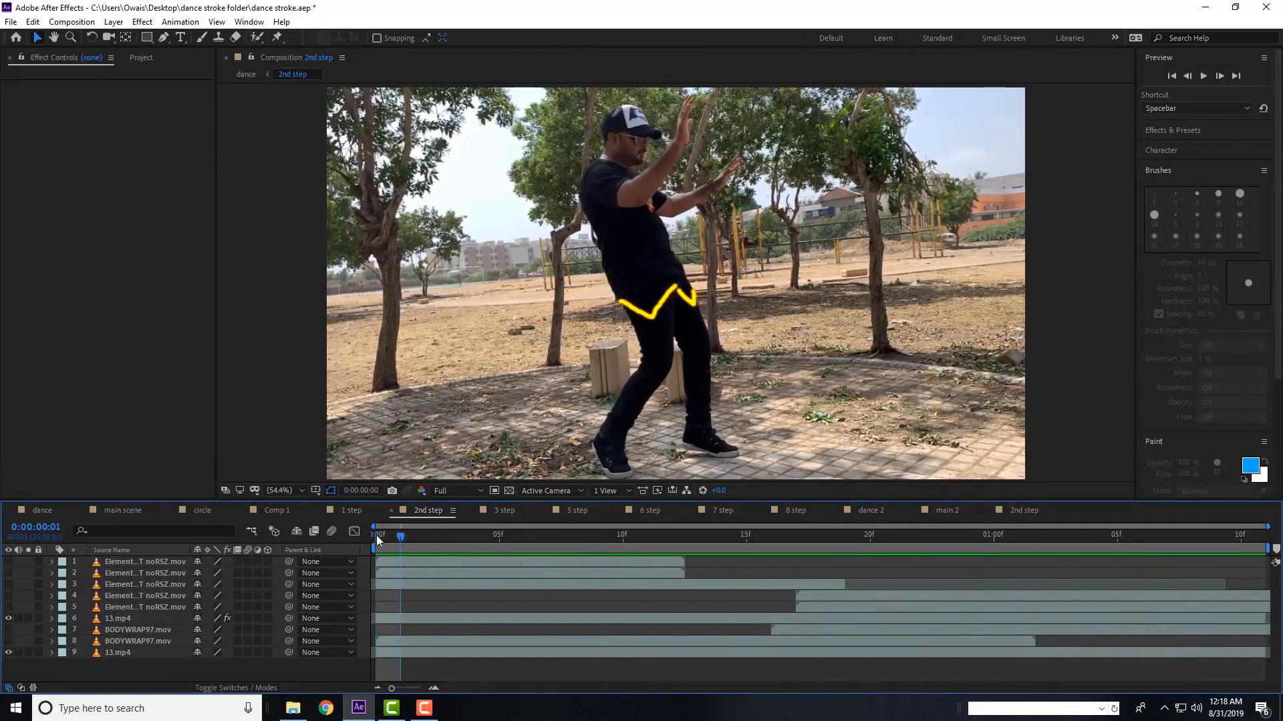
- Return to the 2nd step composition containing only 13.mp4 and collapse the Brushes and Paint panels
left_click(1011, 511)
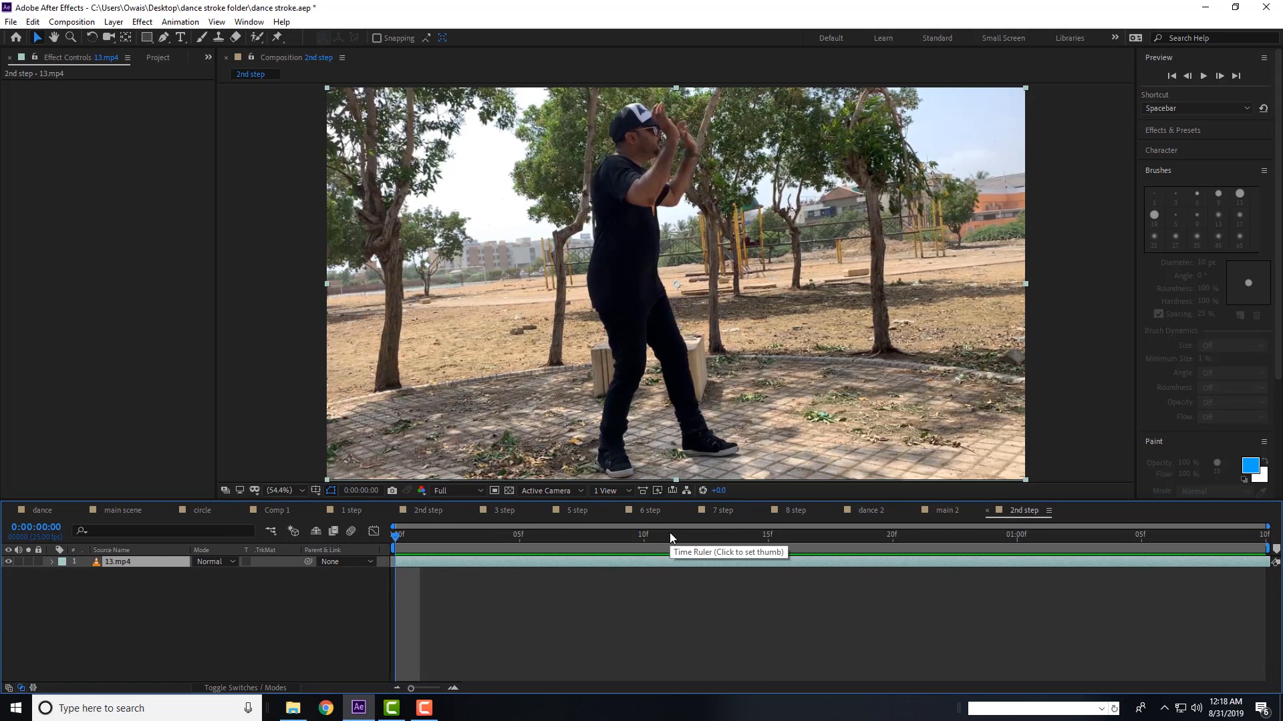
left_click(1169, 172)
left_click(1170, 191)
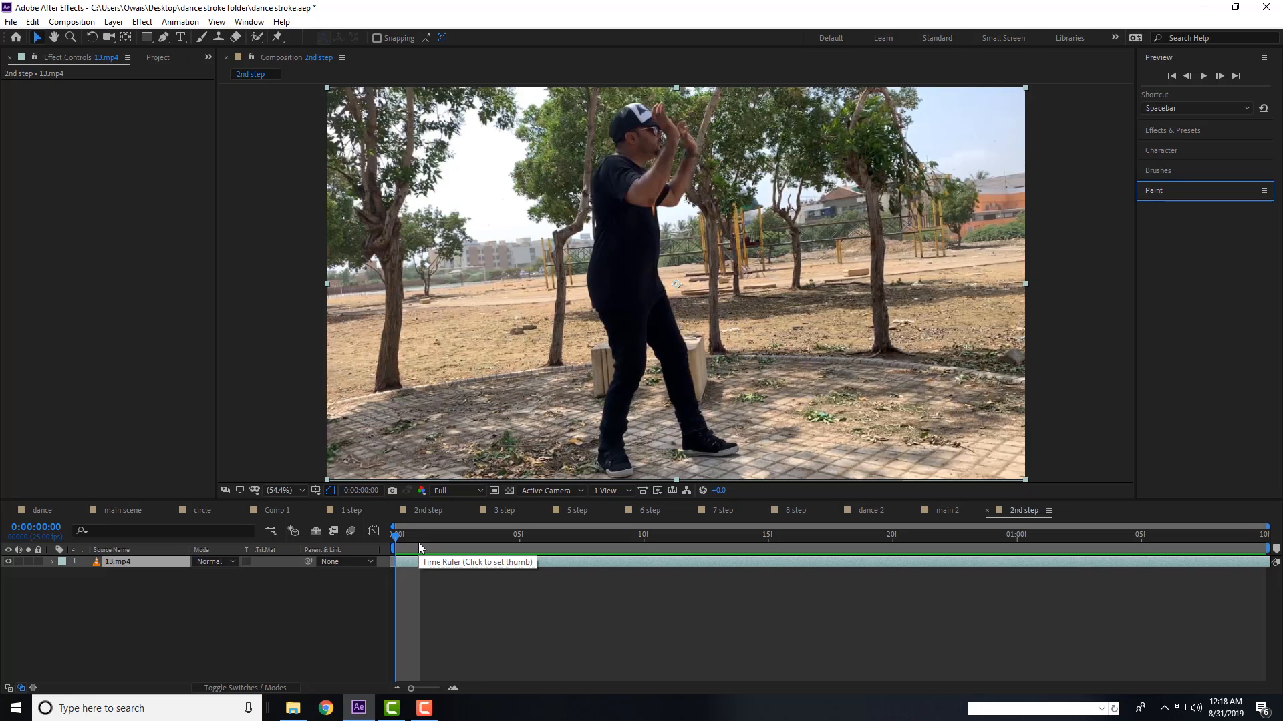
- Switch to File Explorer and check the frame size and frame rate in the file details of 13.mp4
left_click(292, 708)
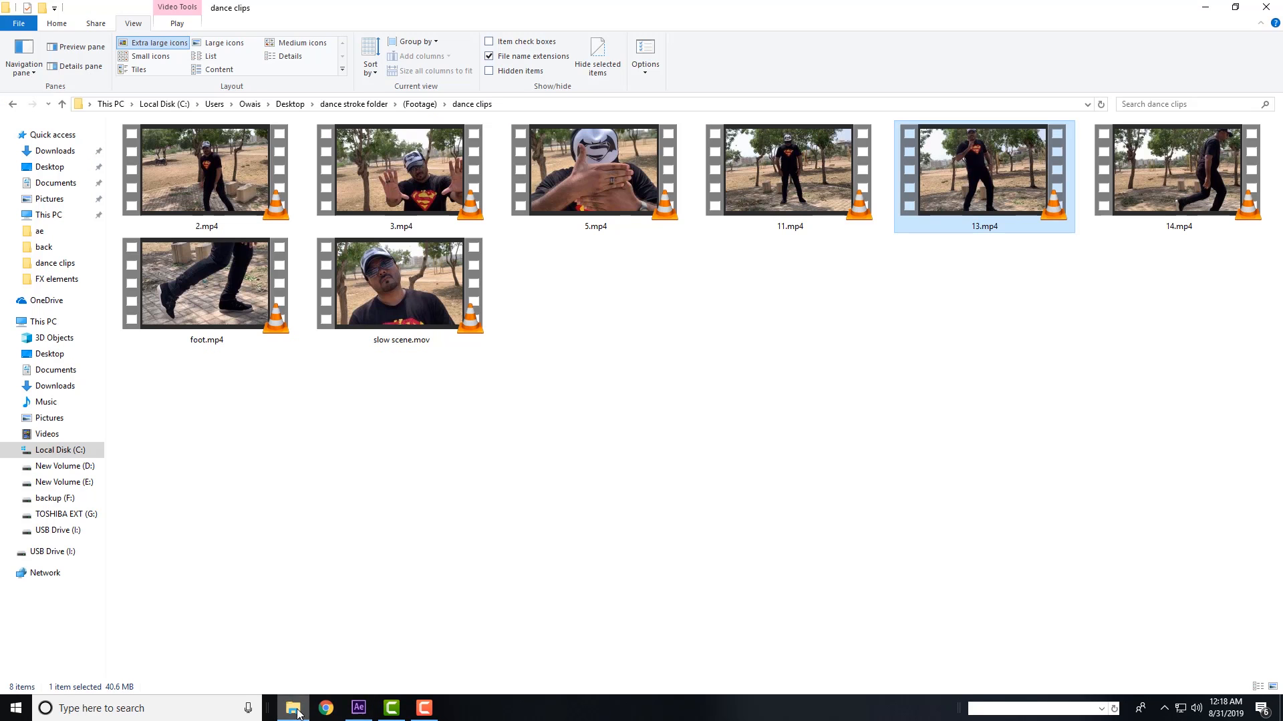
right_click(1039, 175)
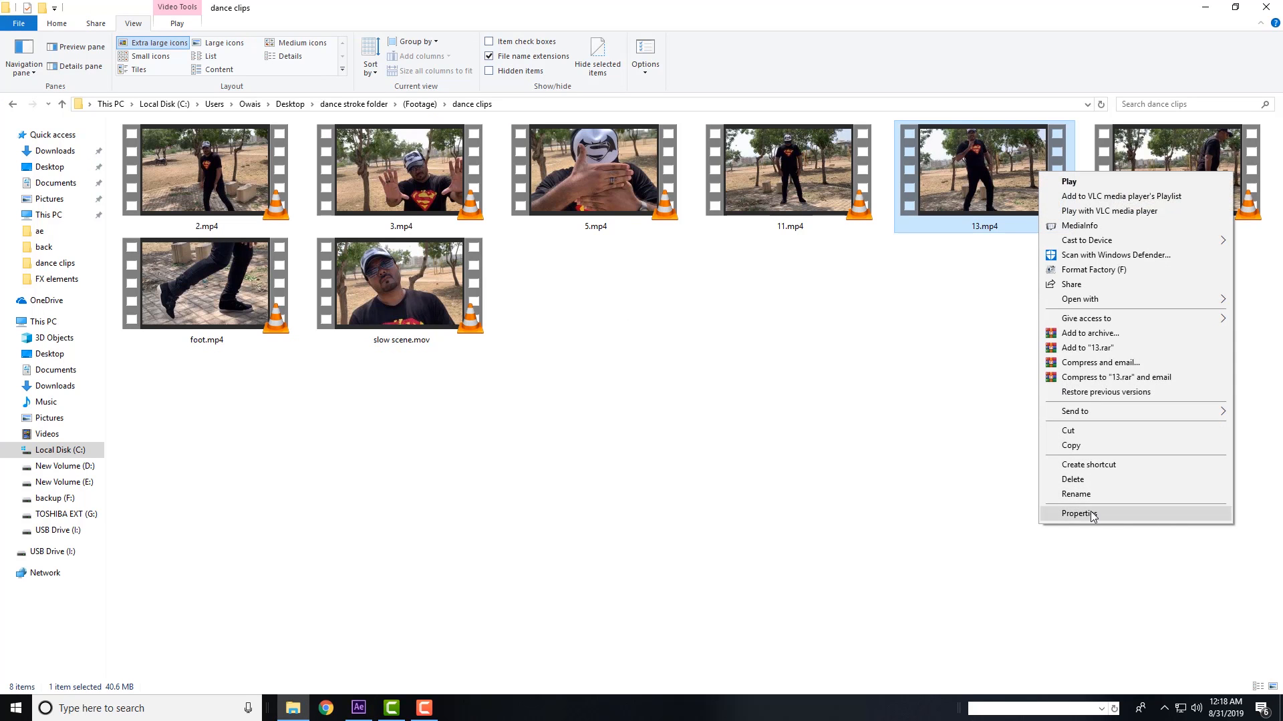
left_click(1056, 512)
left_click(1123, 205)
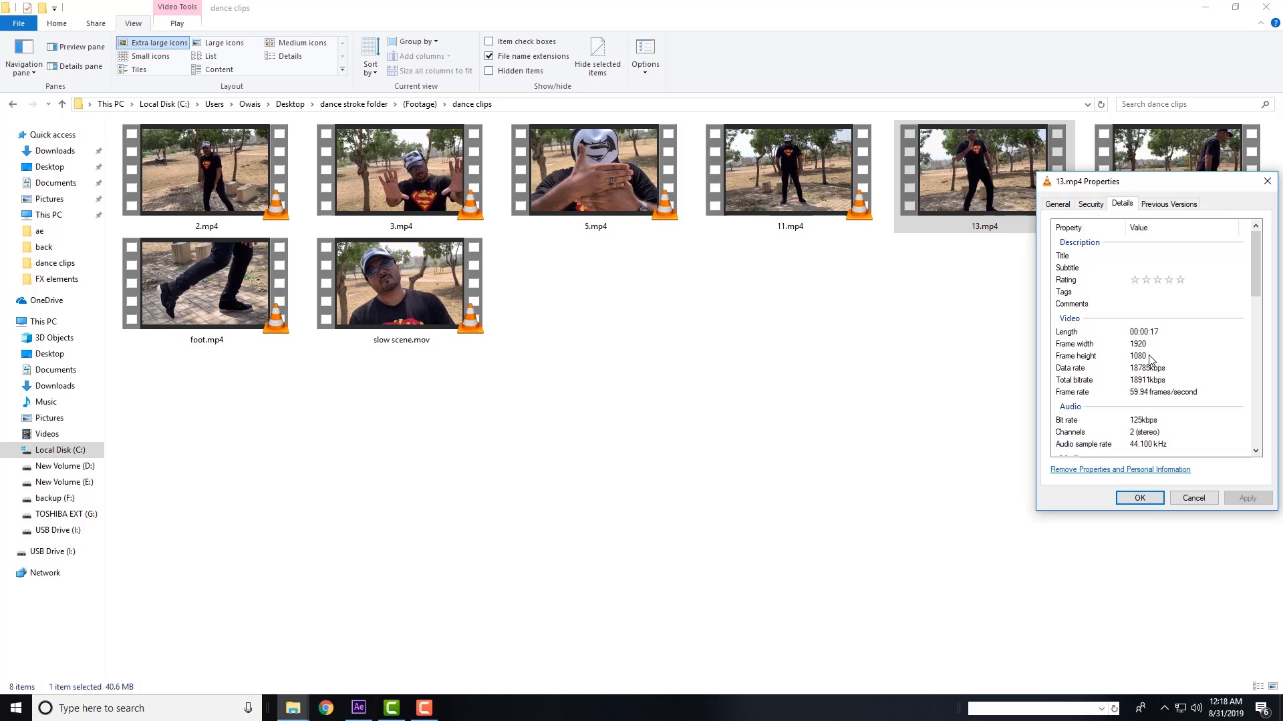
left_click(1193, 498)
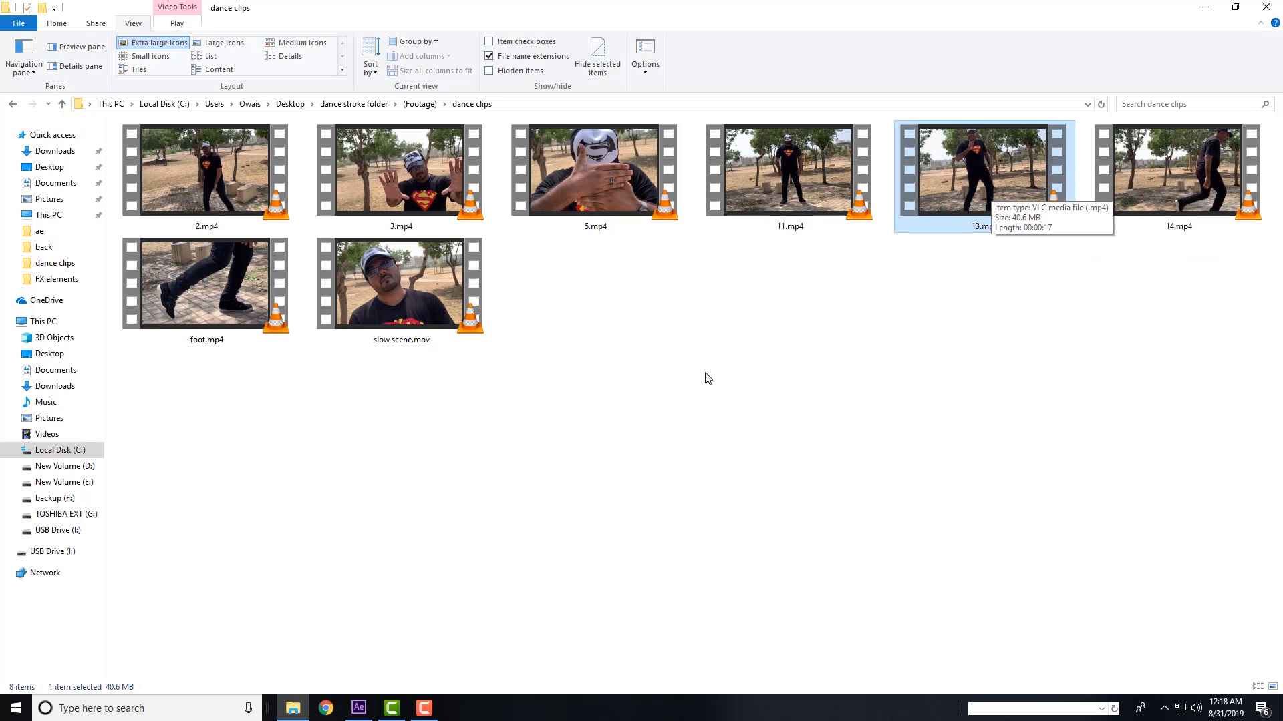
- Switch back to After Effects and check the frame size and frame rate in the 2nd step composition's settings
left_click(359, 708)
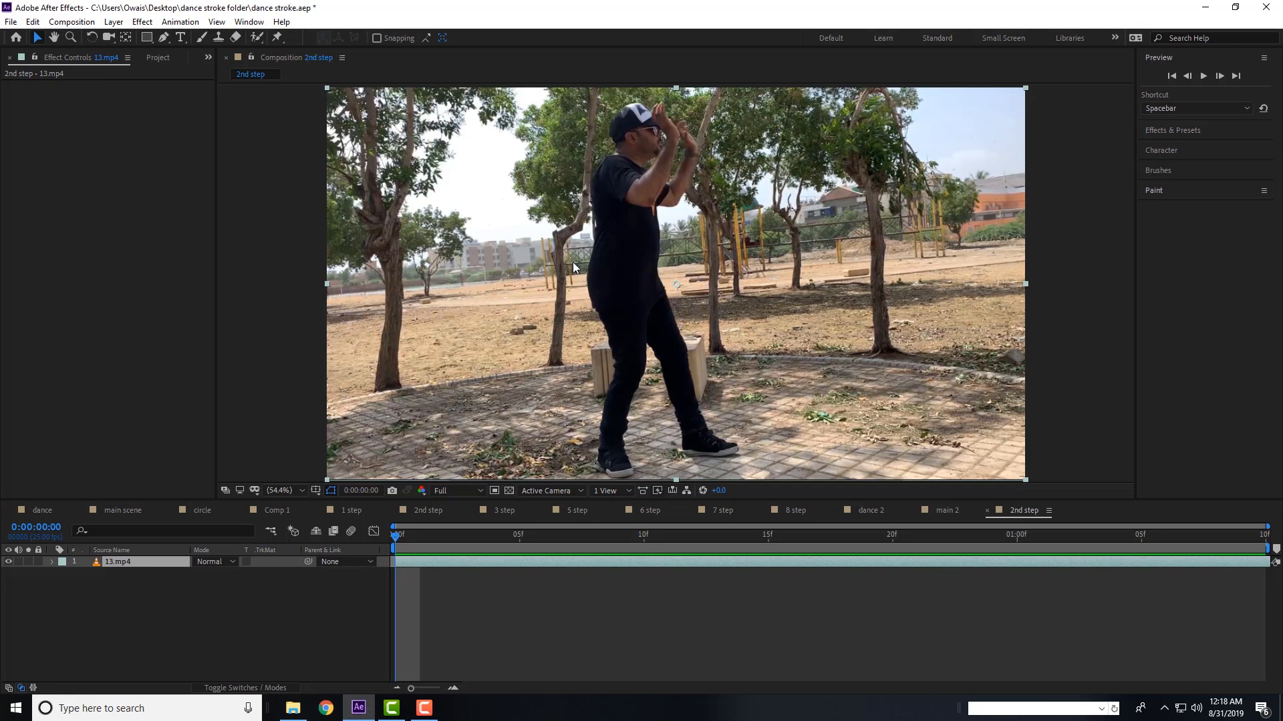
left_click(71, 21)
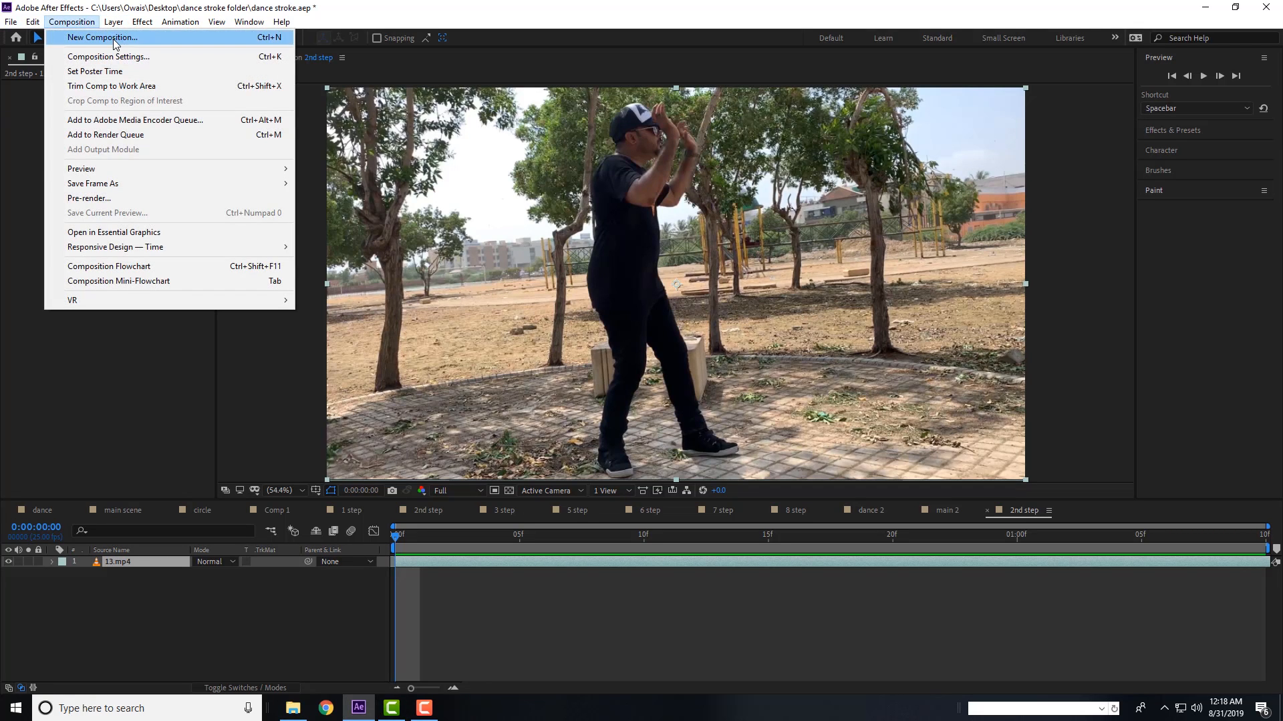
left_click(130, 58)
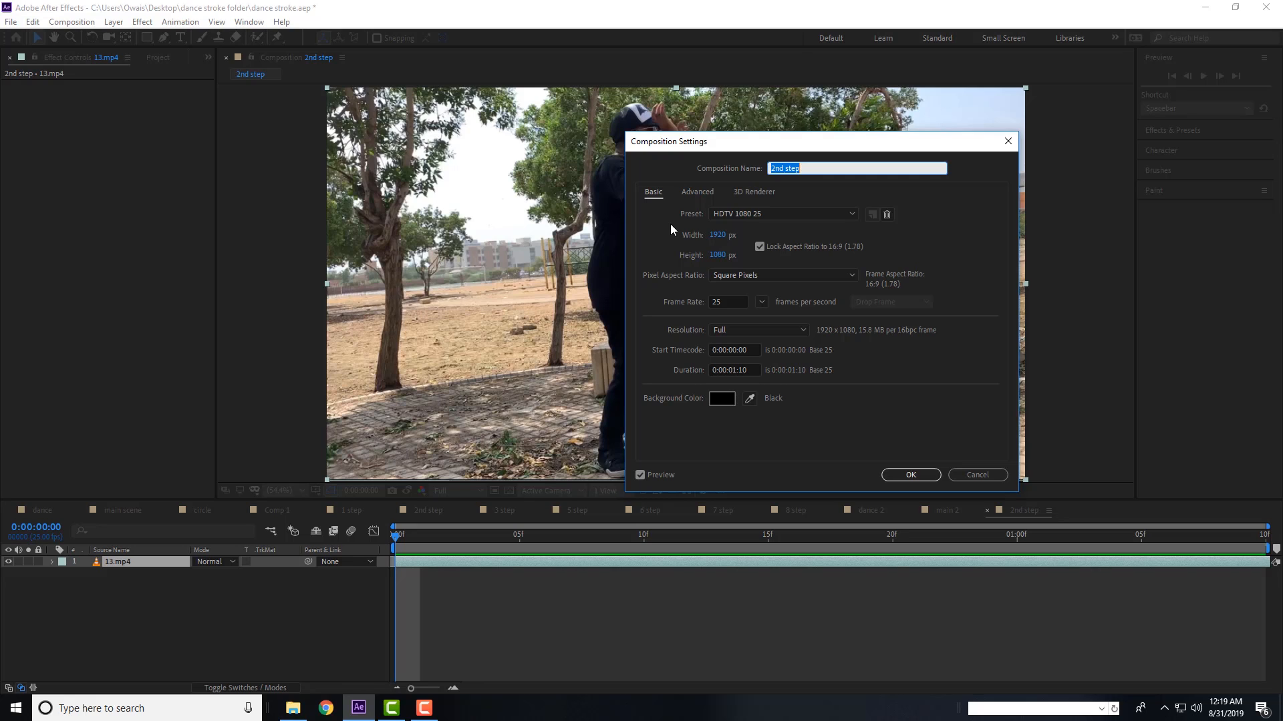
key("Return")
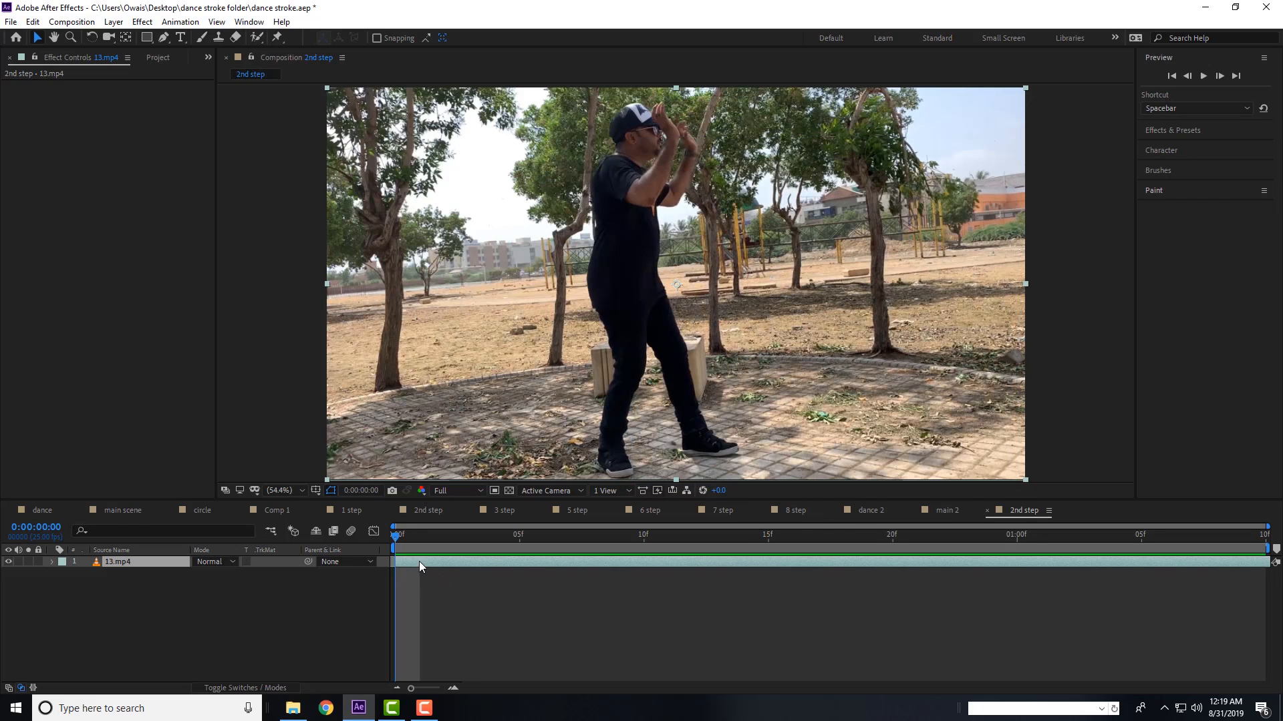
- Duplicate the 13.mp4 layer in the 2nd step composition
left_click(419, 561)
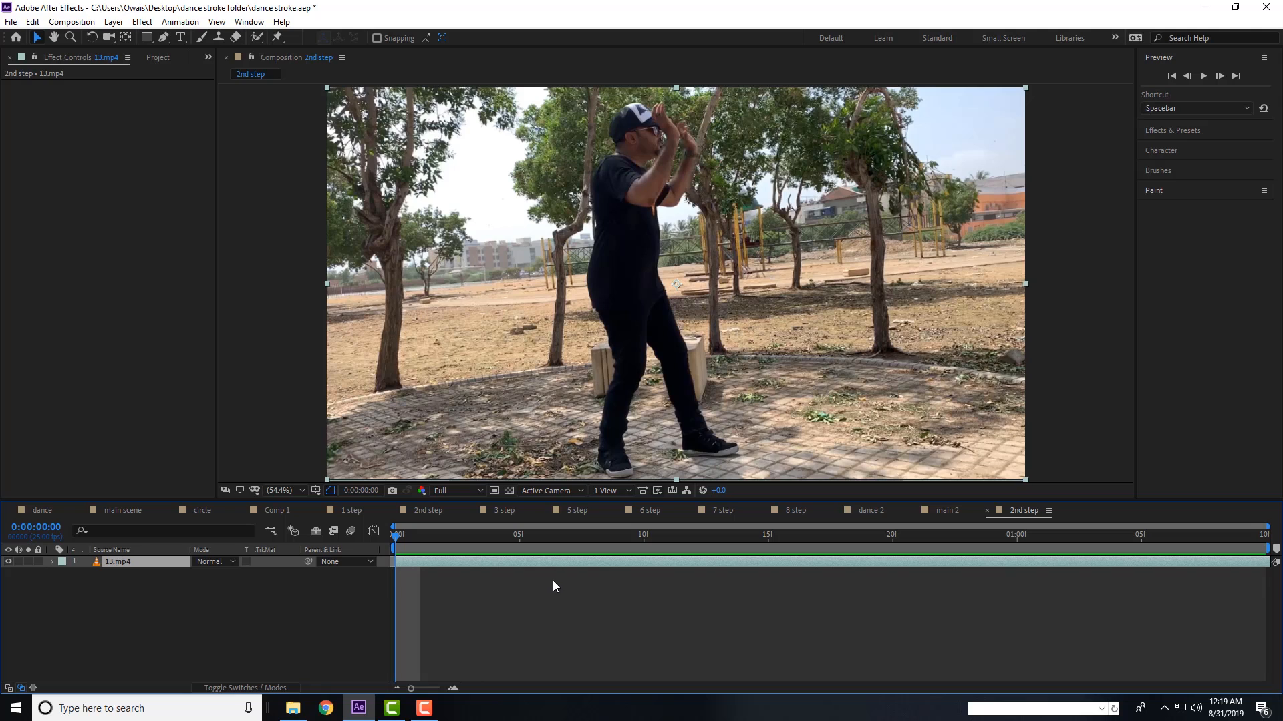
key("ctrl+d")
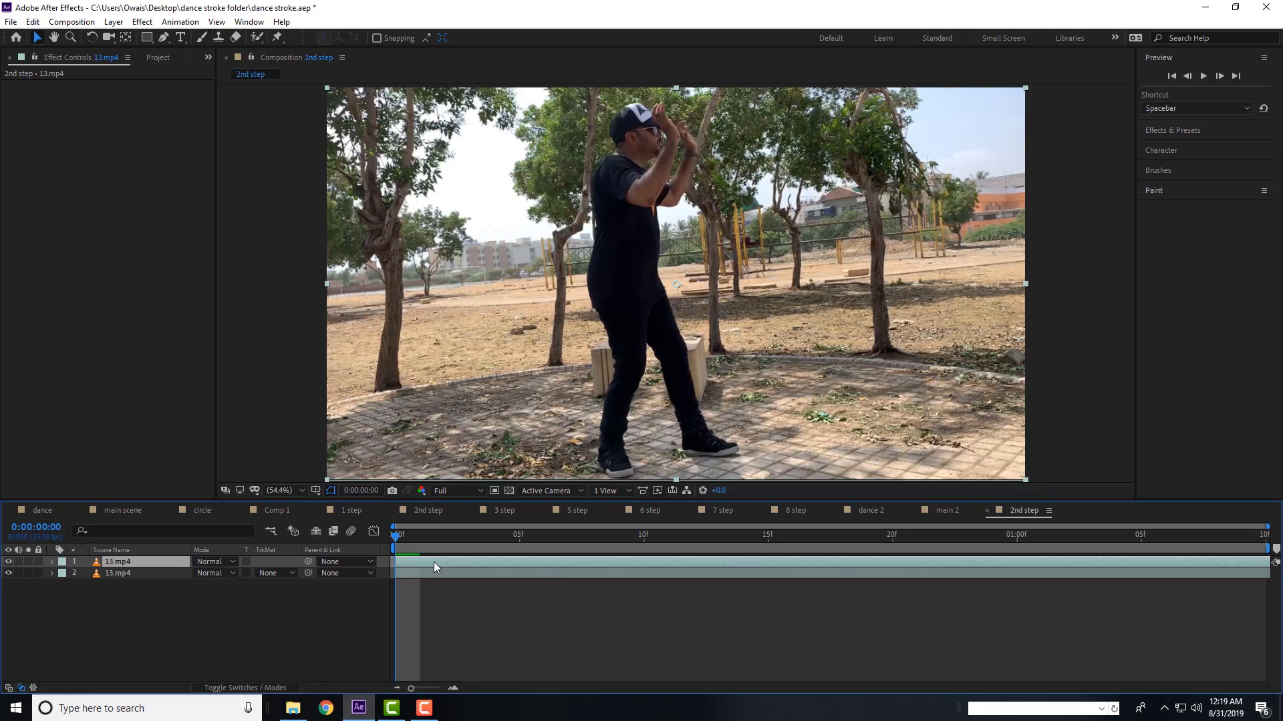
- Open the upper 13.mp4 layer in its Layer view at the first frame, activate the Brush tool and show the brush settings
double_click(1023, 352)
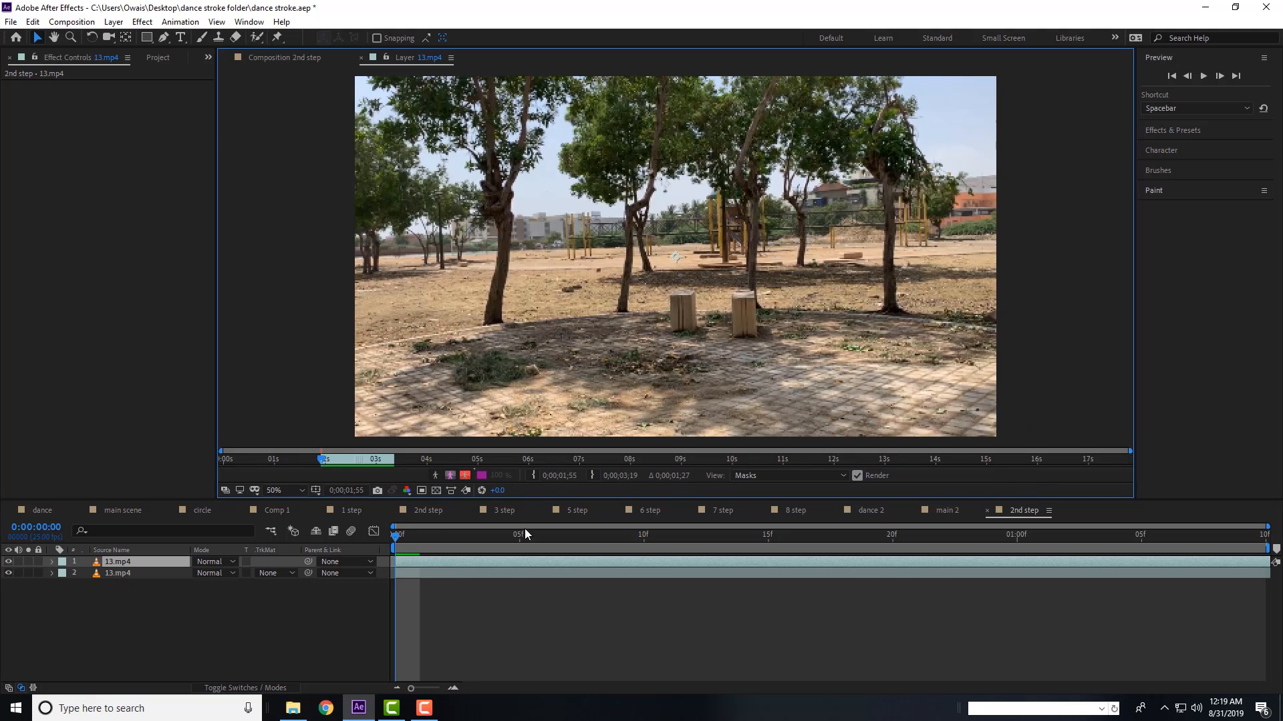
left_click(400, 541)
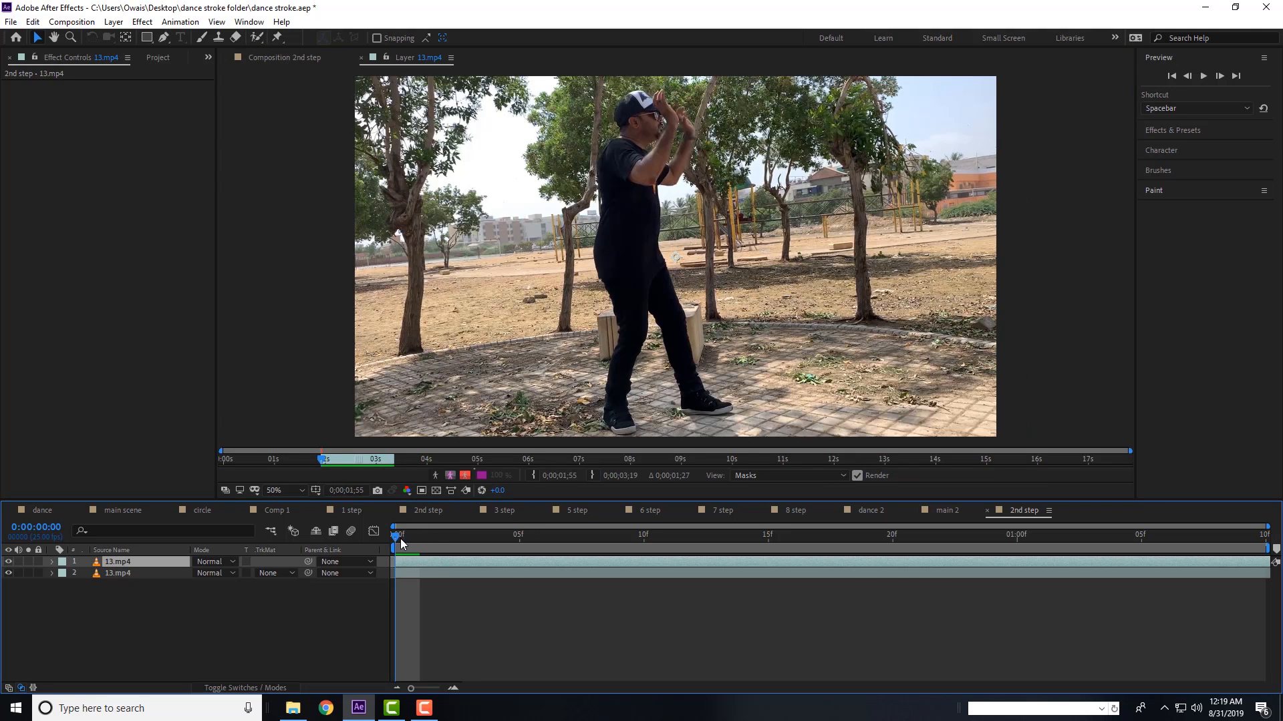
left_click(201, 37)
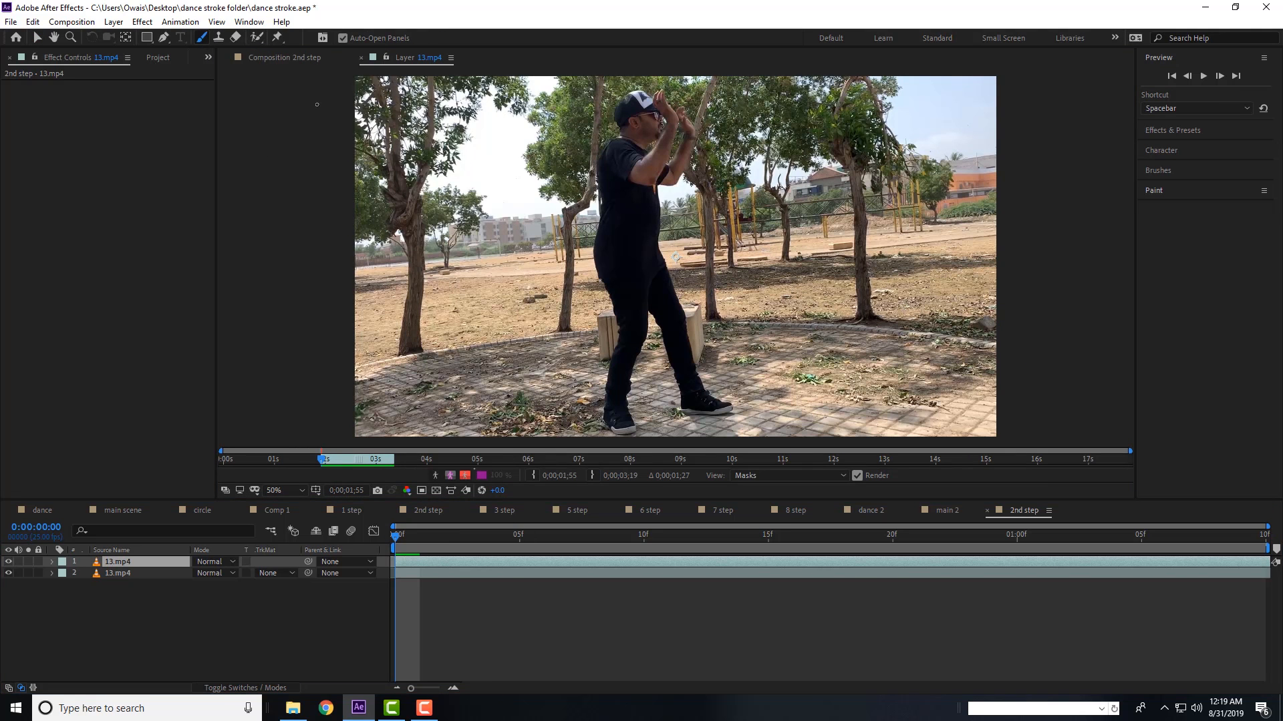
left_click(1176, 171)
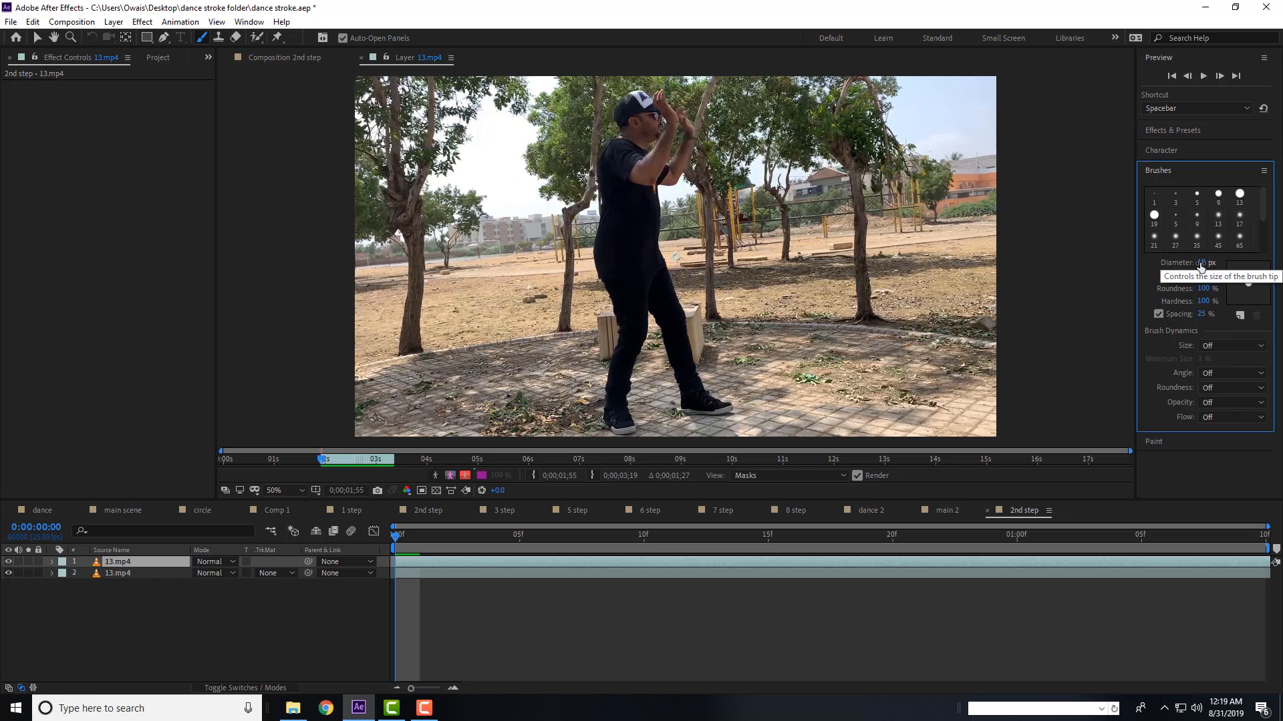
- Try a 73 px brush with a freehand blue stroke beside the dancer's torso, and undo the stroke
left_click_drag(1200, 265, 1243, 265)
mouse_move(817, 225)
left_mouse_down()
mouse_move(830, 185)
mouse_move(805, 155)
left_mouse_up()
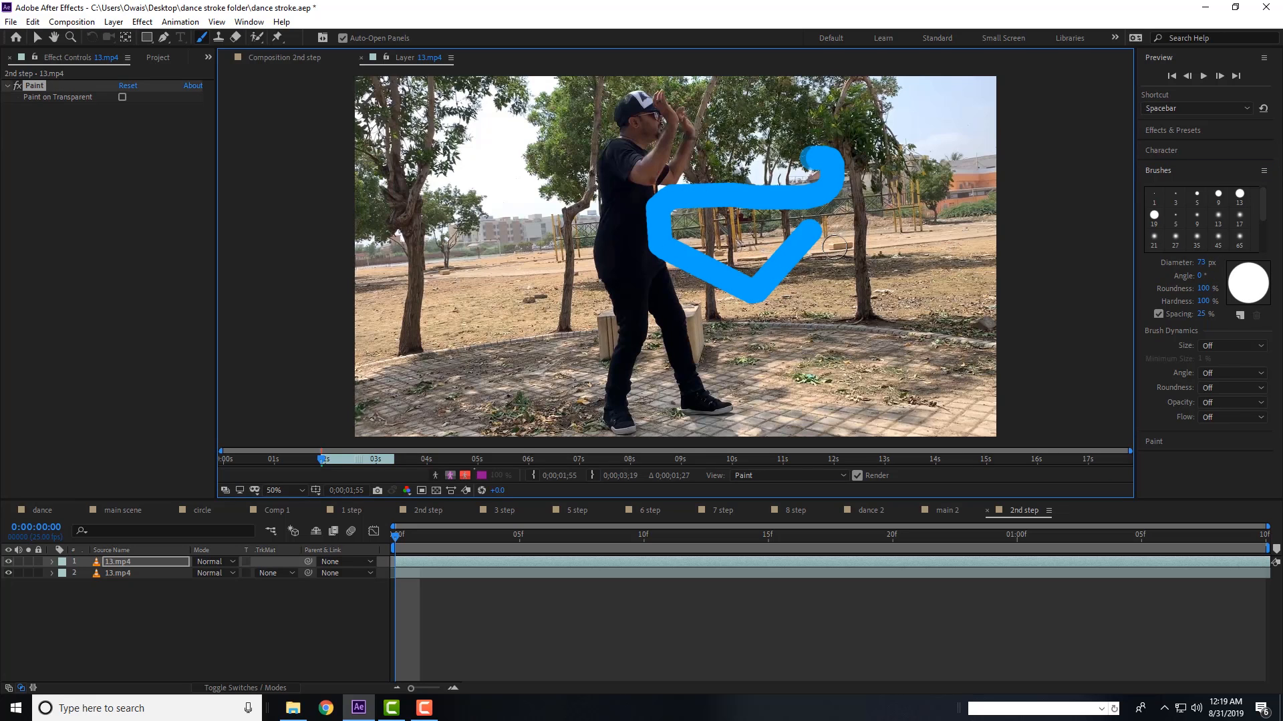
key("ctrl+z")
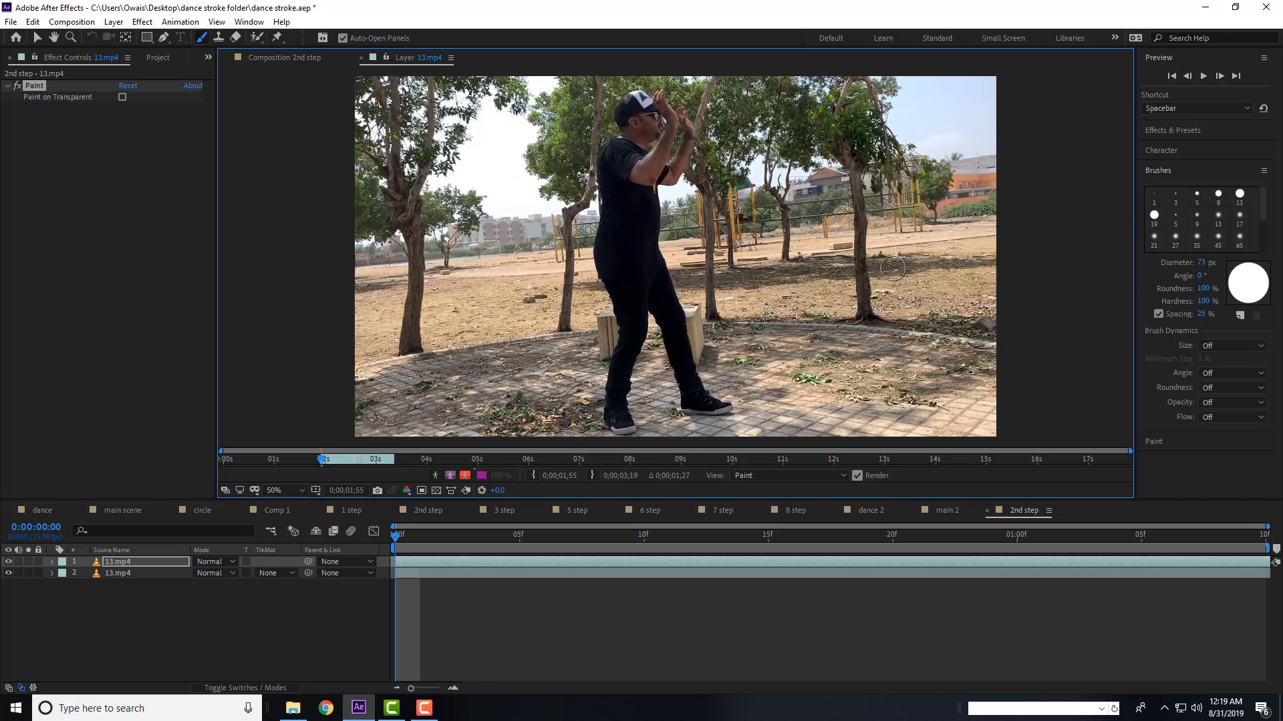
- Set the brush diameter to 10 px
left_click_drag(726, 224, 762, 290)
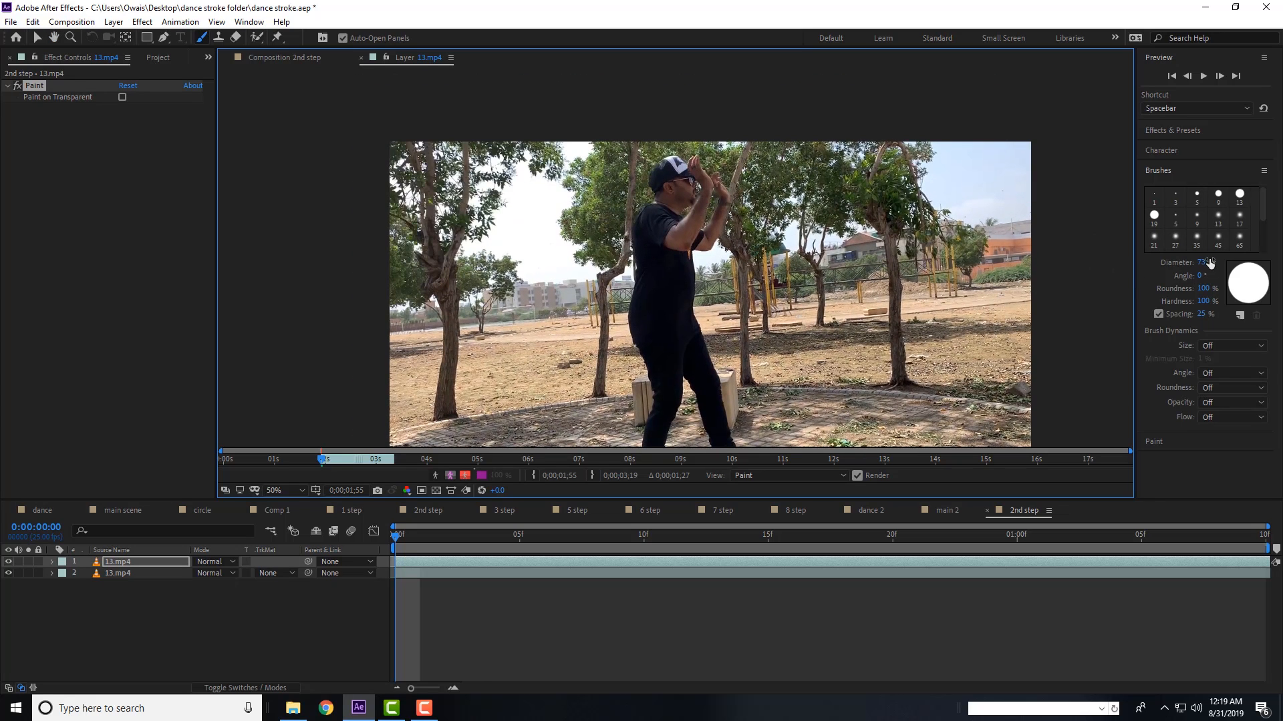
left_click(1202, 263)
type("10")
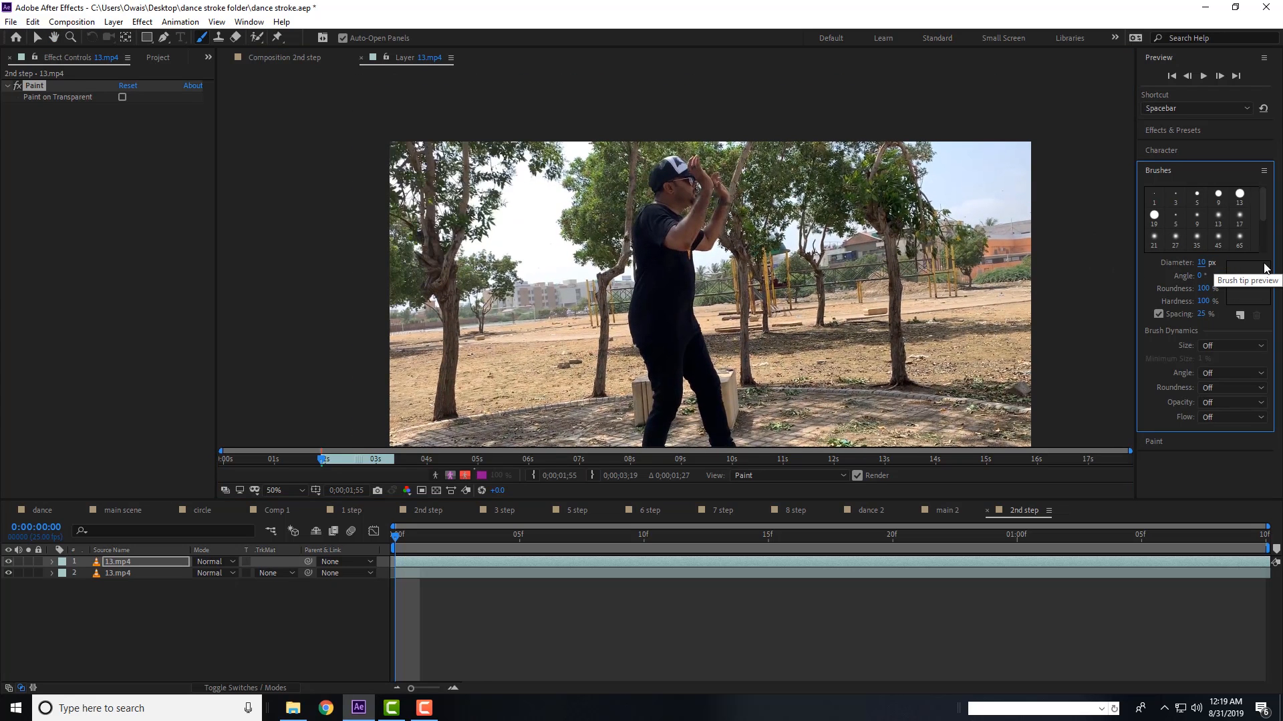
key("Return")
- Try a short curved brush stroke across the dancer's torso, and undo it
scroll(664, 270, "up", 2)
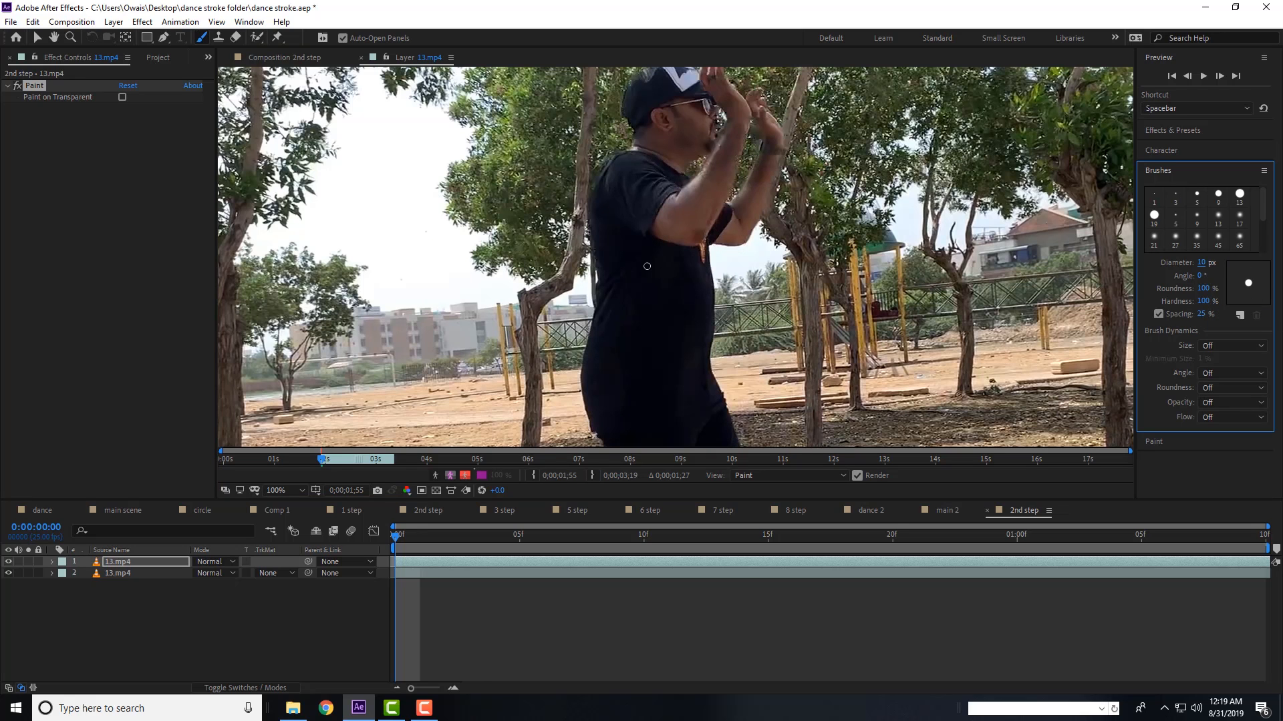
left_click_drag(600, 254, 697, 286)
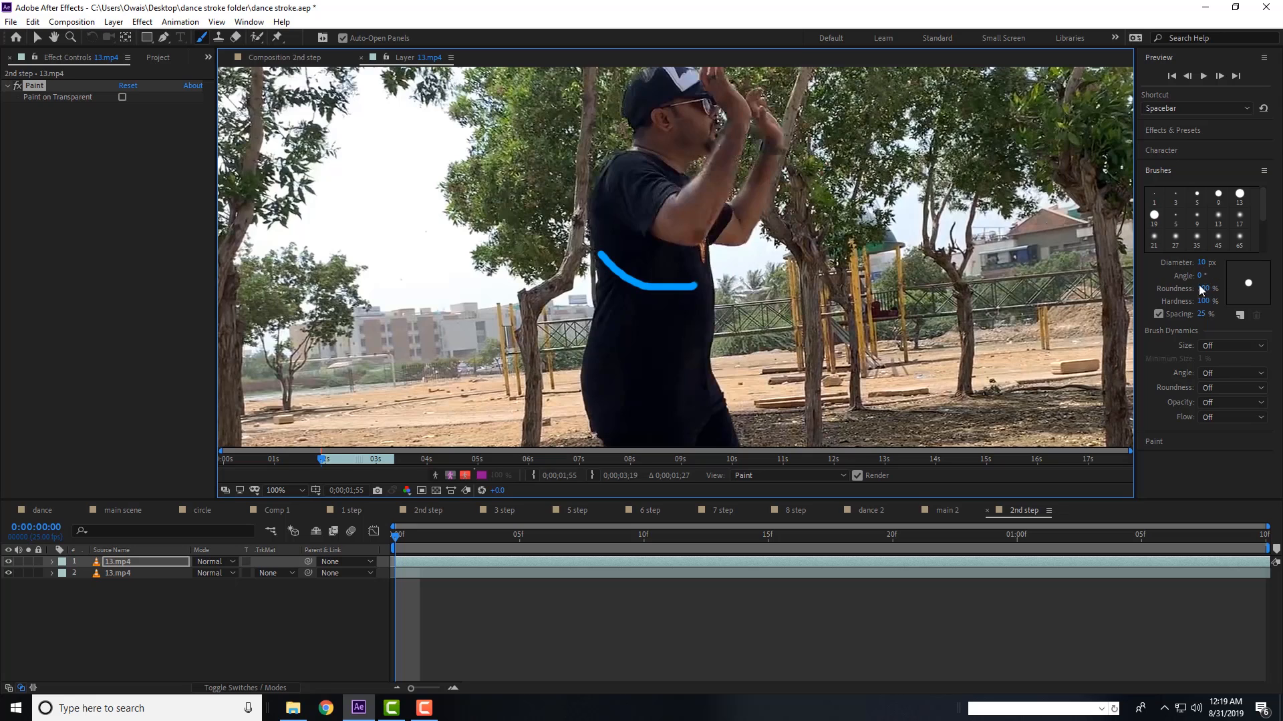
key("ctrl+z")
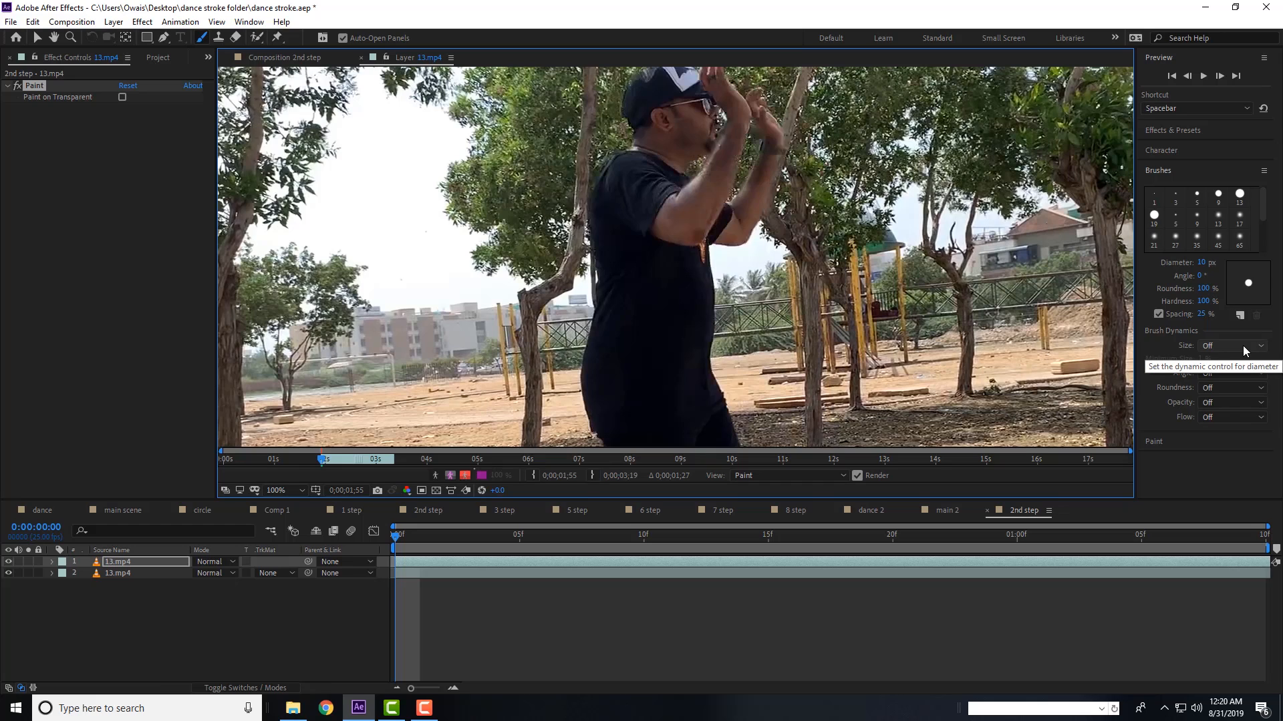
- Try Pen Pressure as the brush's dynamic size control, and set it back to Off
left_click(1220, 346)
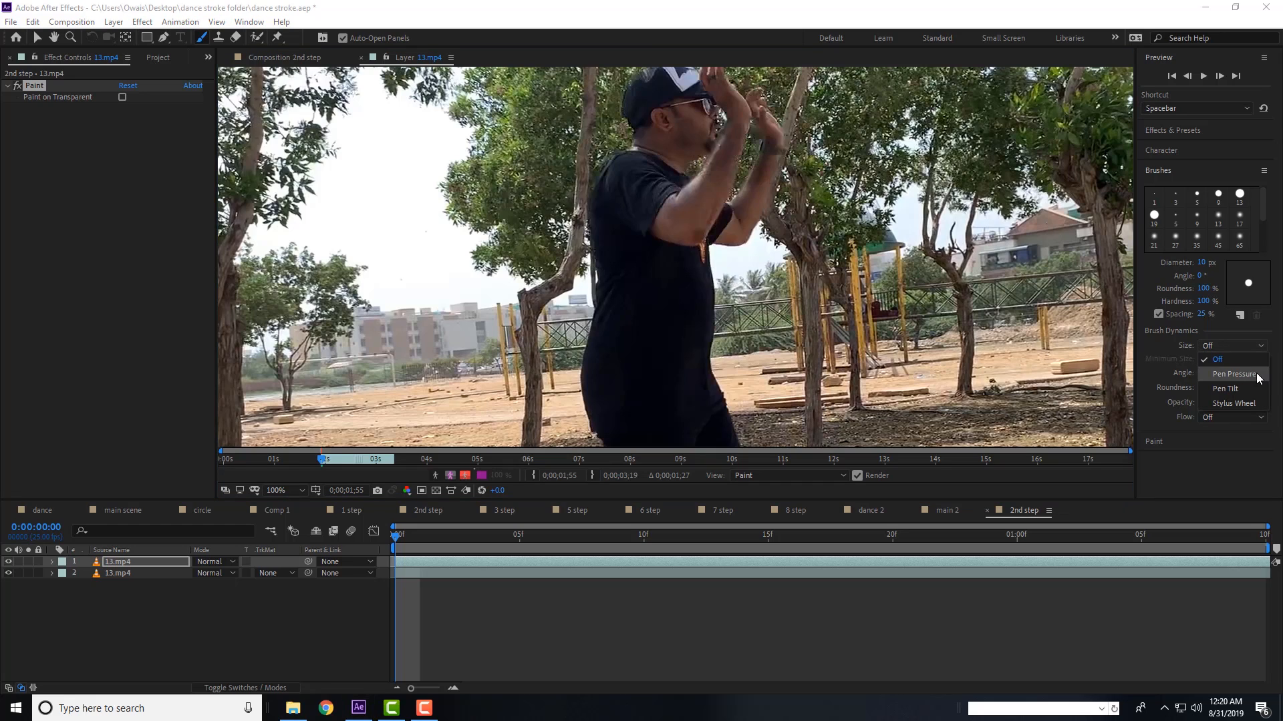
left_click(1234, 374)
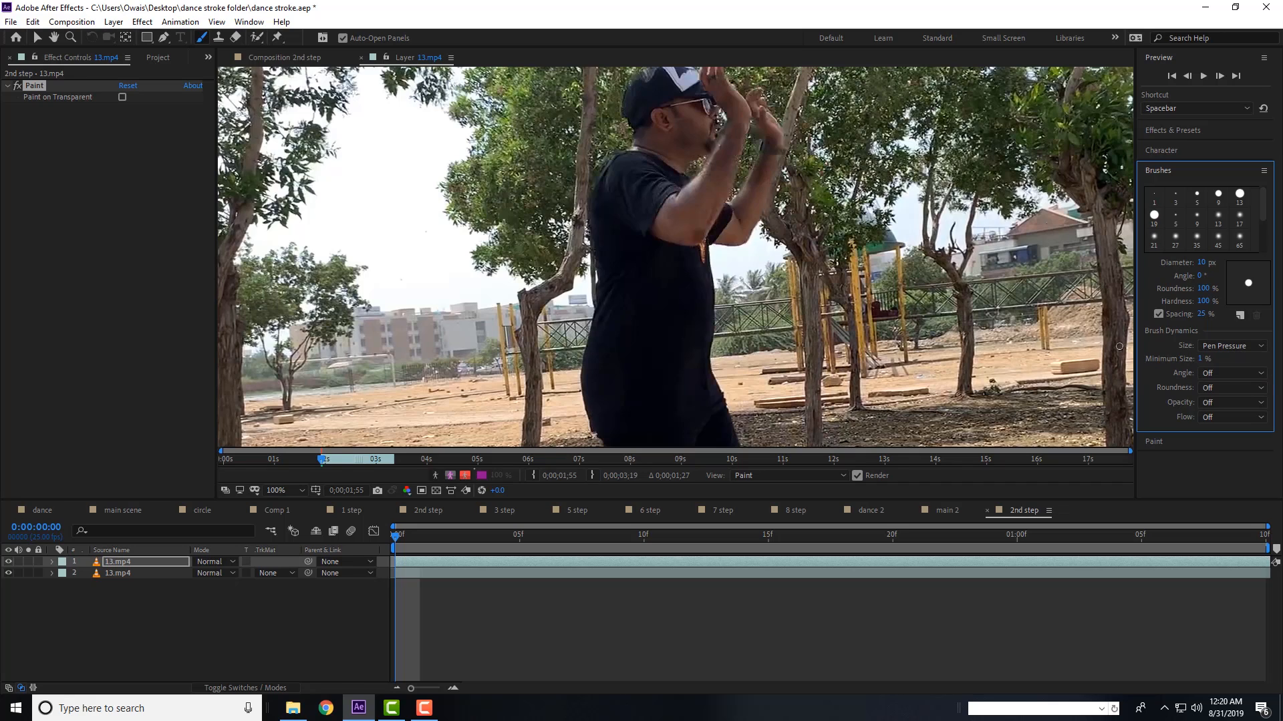
left_click(1236, 347)
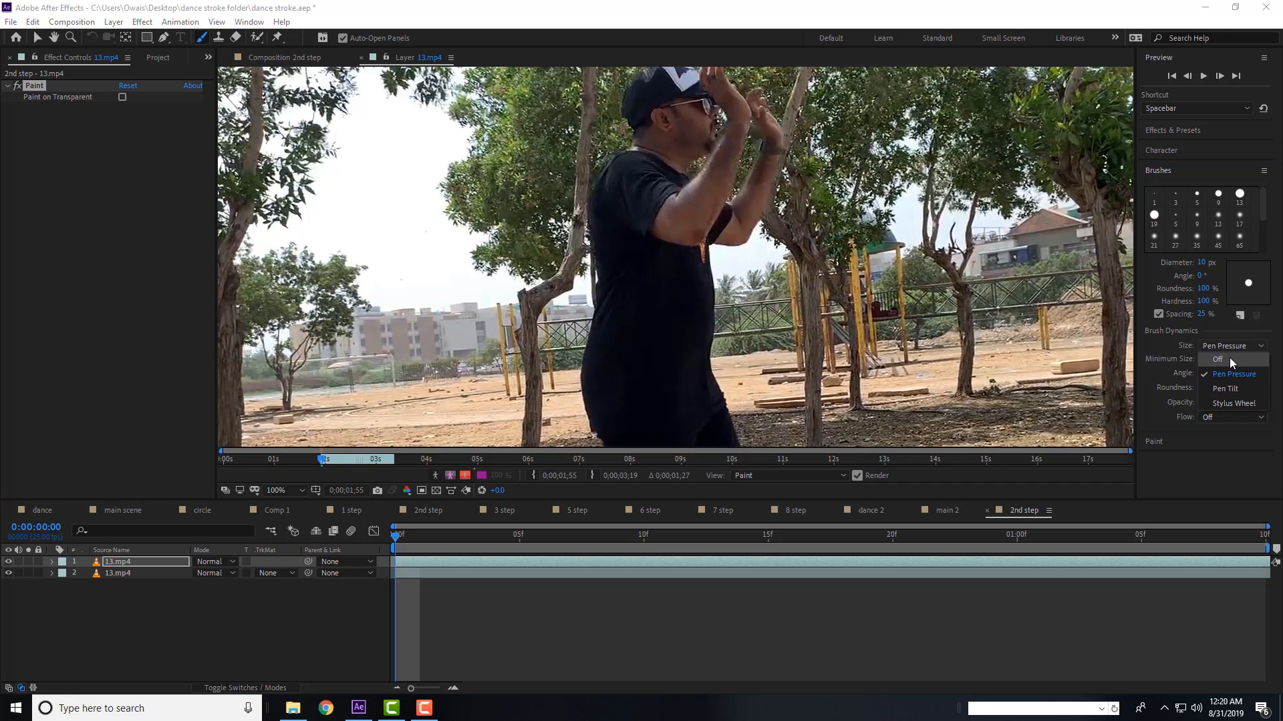
left_click(1233, 359)
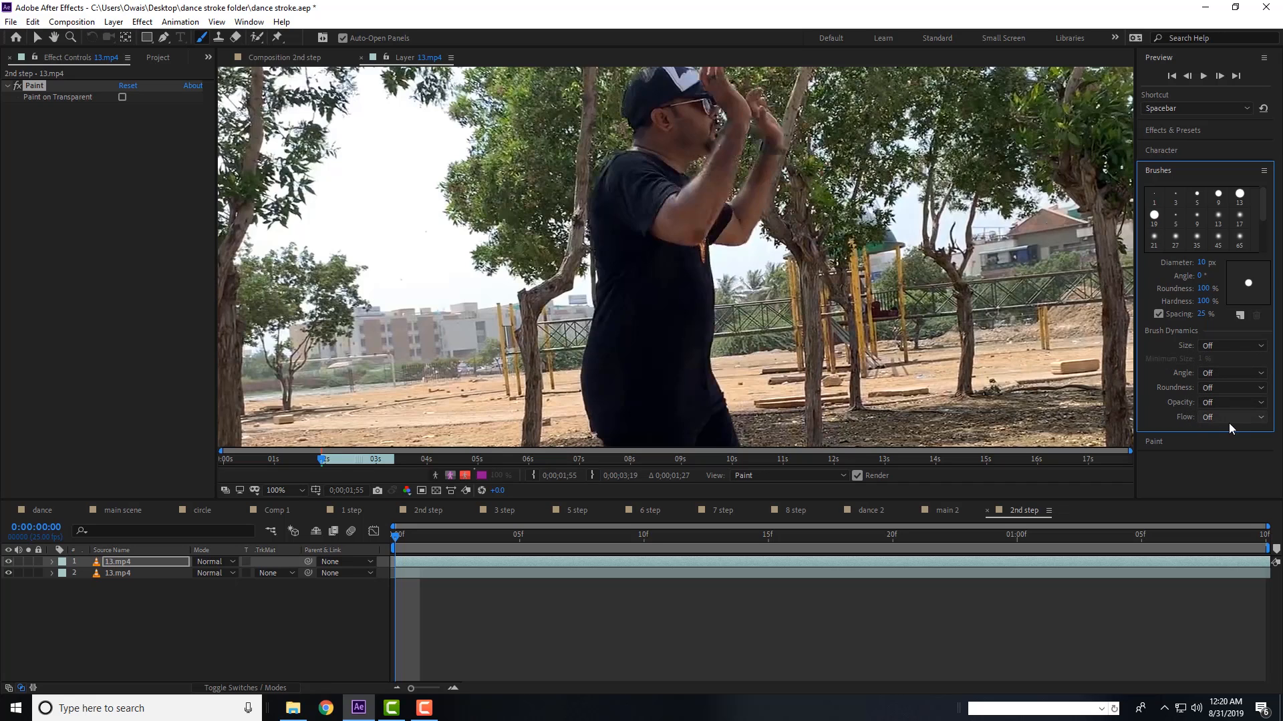
- Set the paint stroke duration to Constant and paint a blue test stroke across the dancer's chest
left_click(1165, 170)
left_click(1173, 192)
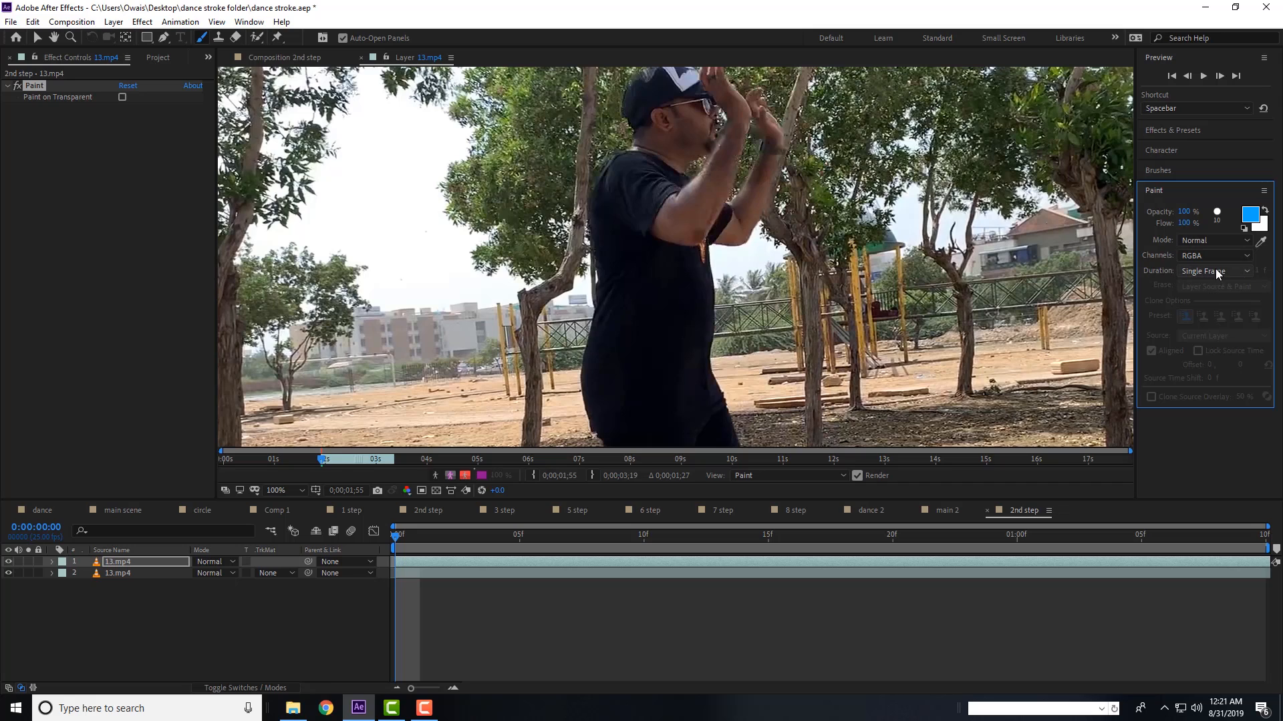
left_click(1240, 274)
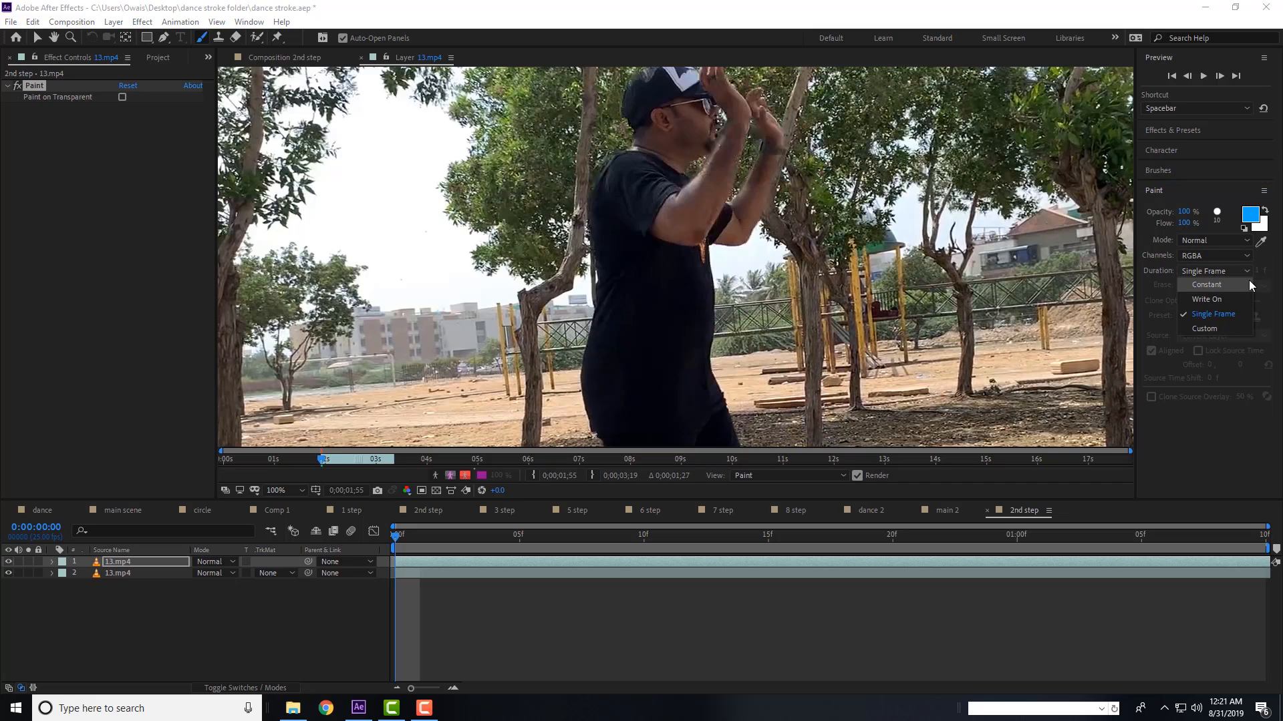
left_click(1210, 287)
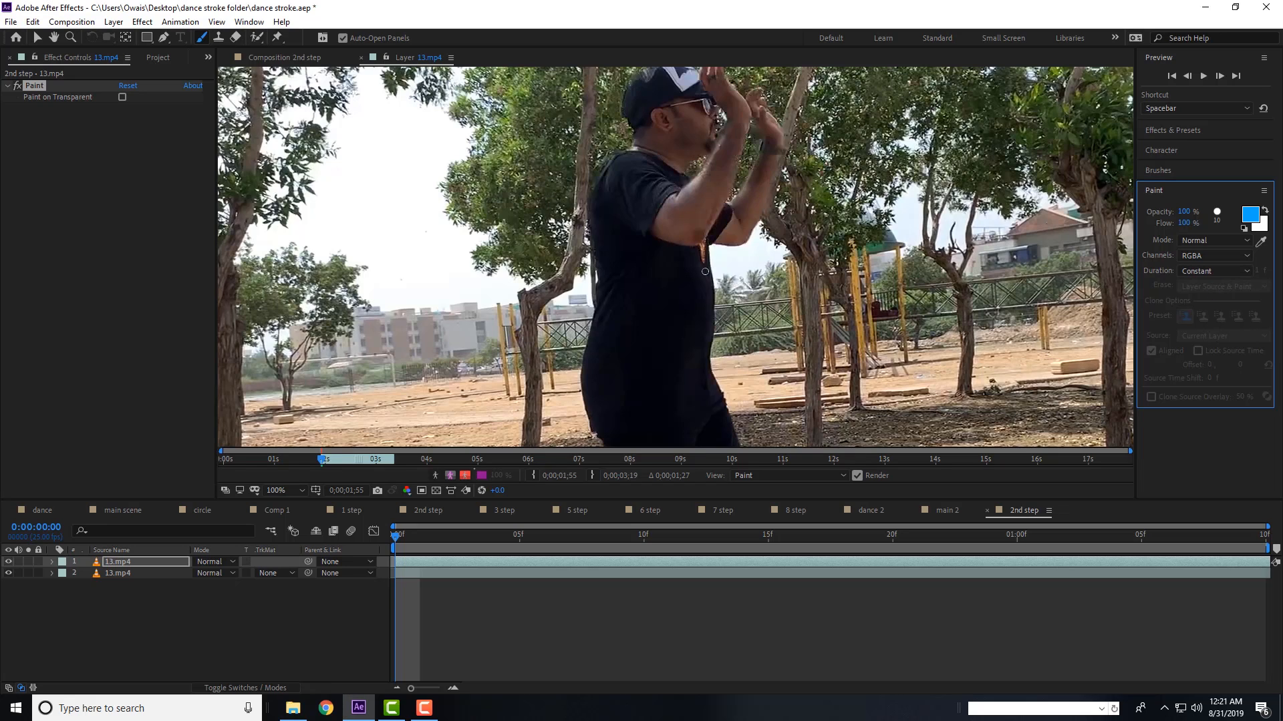
mouse_move(588, 225)
left_mouse_down()
mouse_move(610, 252)
mouse_move(708, 271)
left_mouse_up()
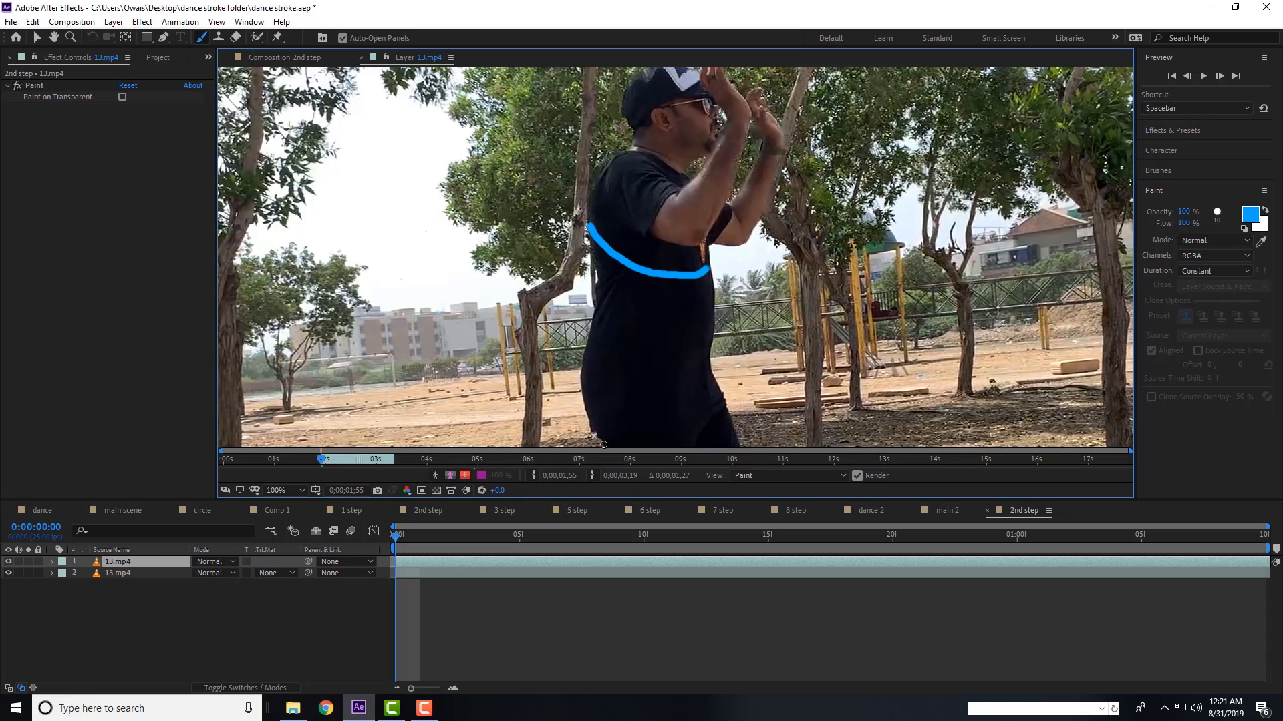
mouse_move(406, 536)
left_mouse_down()
mouse_move(699, 550)
mouse_move(978, 537)
mouse_move(395, 538)
left_mouse_up()
- Set the stroke duration to Write On, paint a test stroke, and scrub the timeline to preview it
left_click(1187, 272)
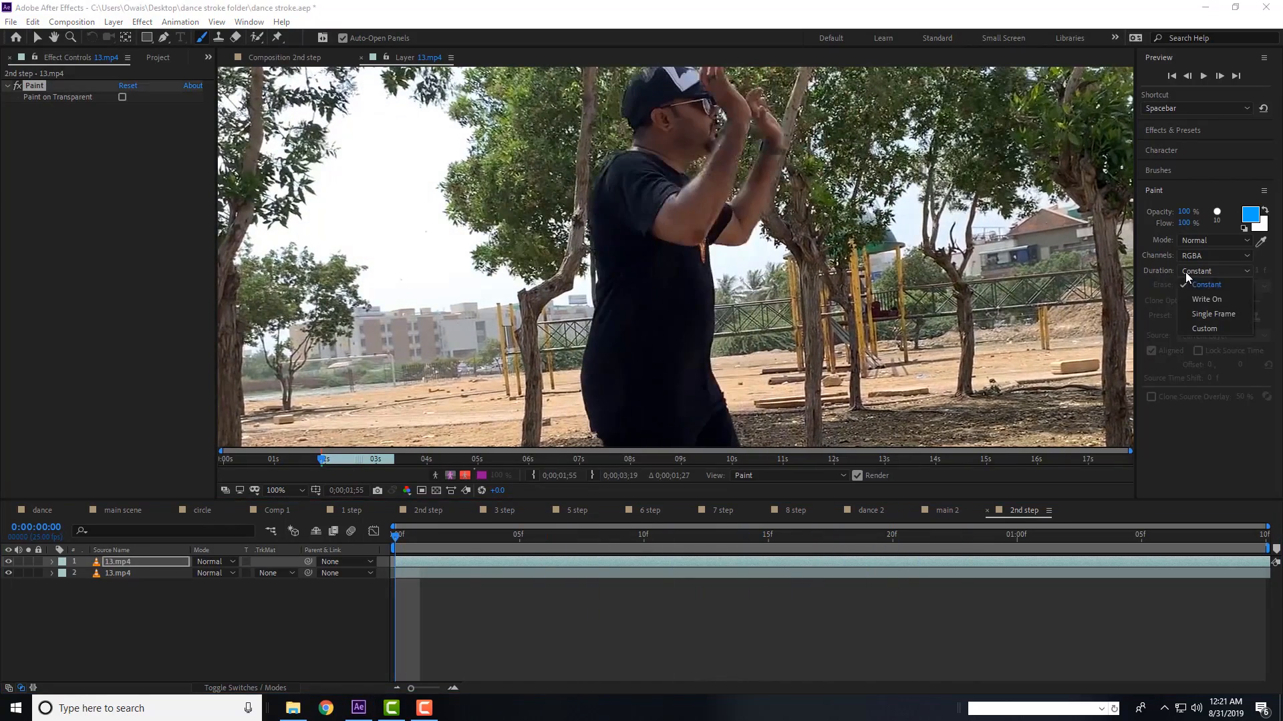
left_click(1208, 298)
mouse_move(761, 380)
left_mouse_down()
mouse_move(793, 328)
mouse_move(789, 349)
mouse_move(806, 356)
mouse_move(836, 340)
mouse_move(856, 258)
mouse_move(872, 368)
mouse_move(943, 265)
mouse_move(970, 348)
left_mouse_up()
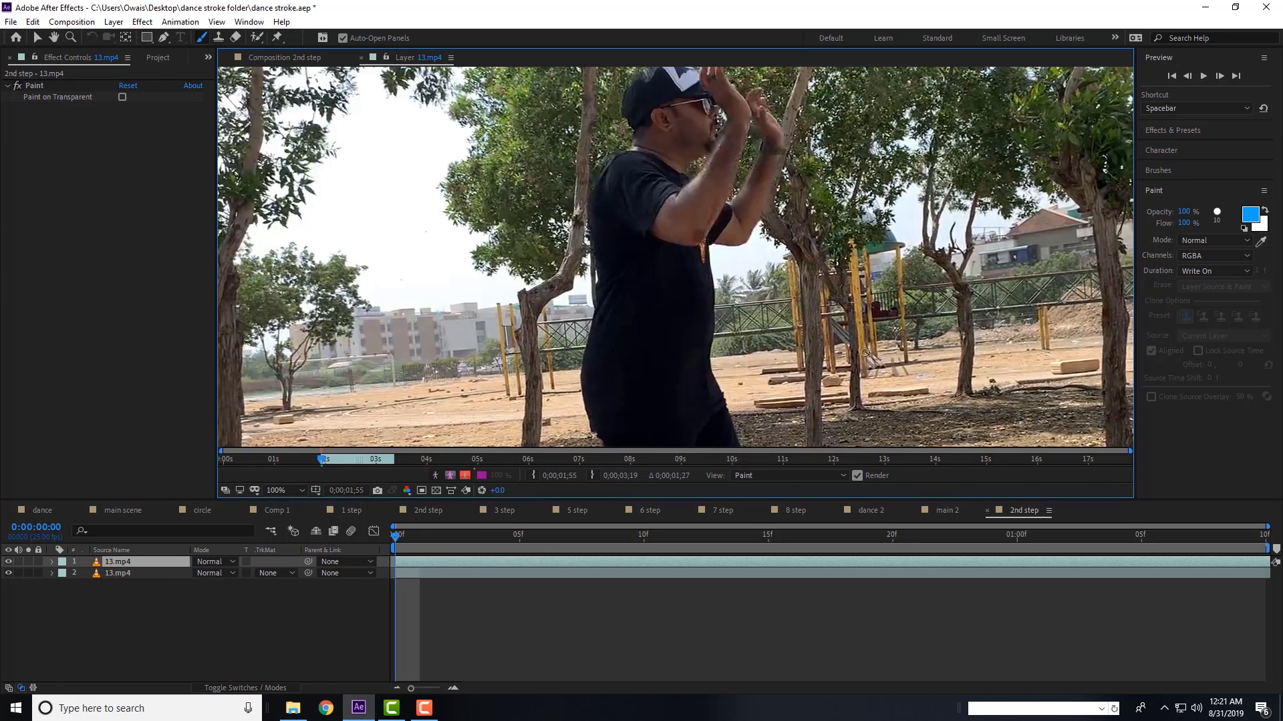
mouse_move(394, 534)
left_mouse_down()
mouse_move(726, 535)
mouse_move(1076, 511)
mouse_move(1263, 532)
mouse_move(1116, 536)
left_mouse_up()
mouse_move(1005, 539)
left_mouse_down()
mouse_move(731, 540)
mouse_move(1231, 539)
mouse_move(396, 537)
left_mouse_up()
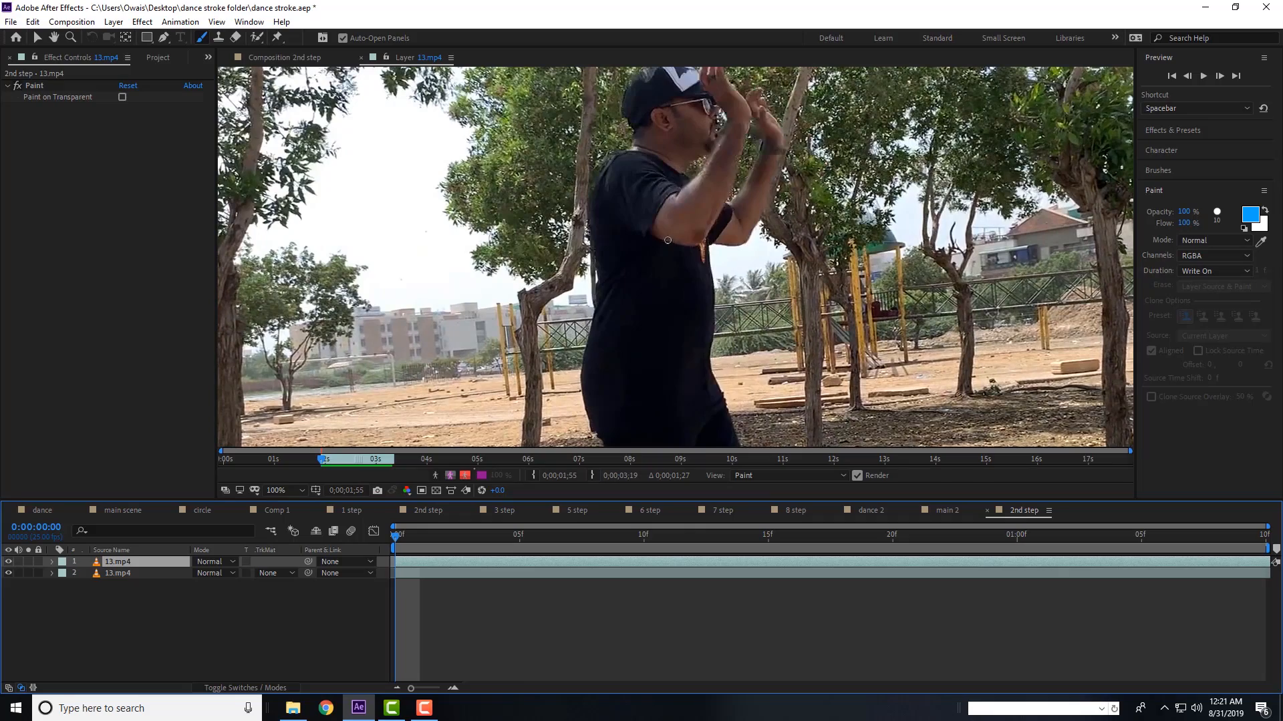
mouse_move(436, 540)
left_mouse_down()
mouse_move(863, 542)
mouse_move(793, 540)
left_mouse_up()
key("Home")
- Set the stroke duration to Single Frame and paint a short blue stroke on the dancer's back at the first frame
left_click(1208, 273)
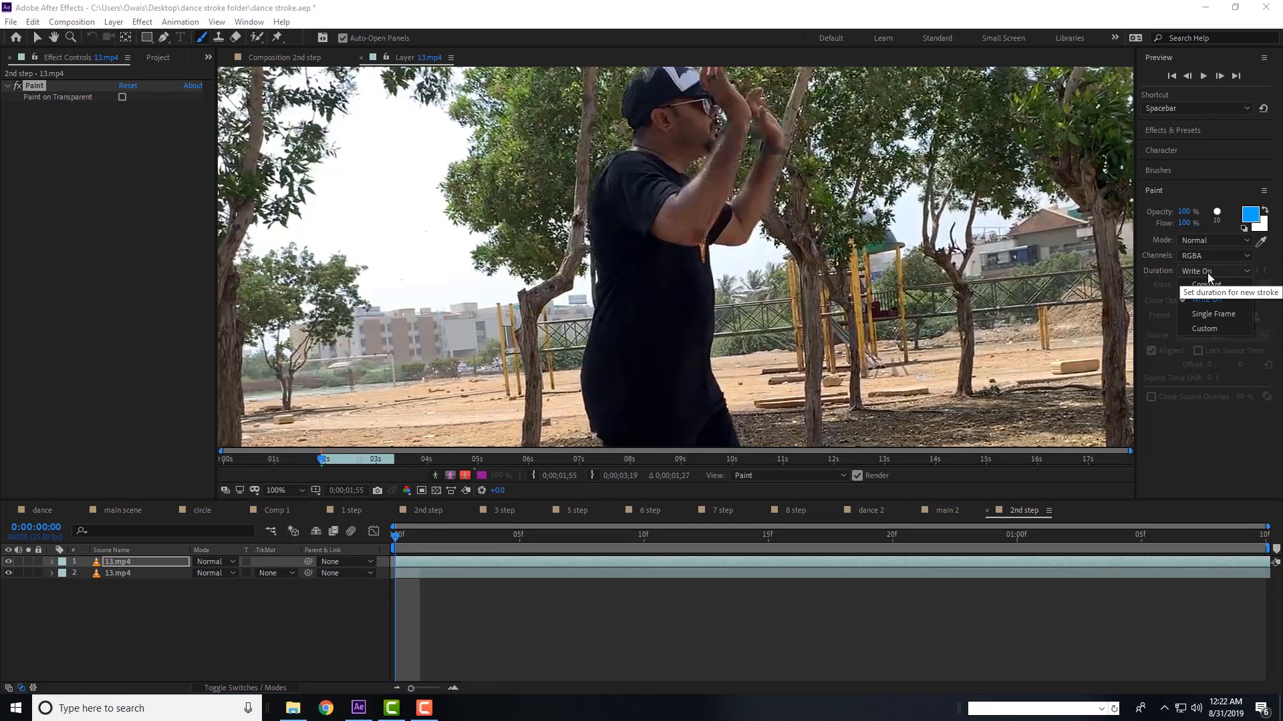
left_click(1222, 316)
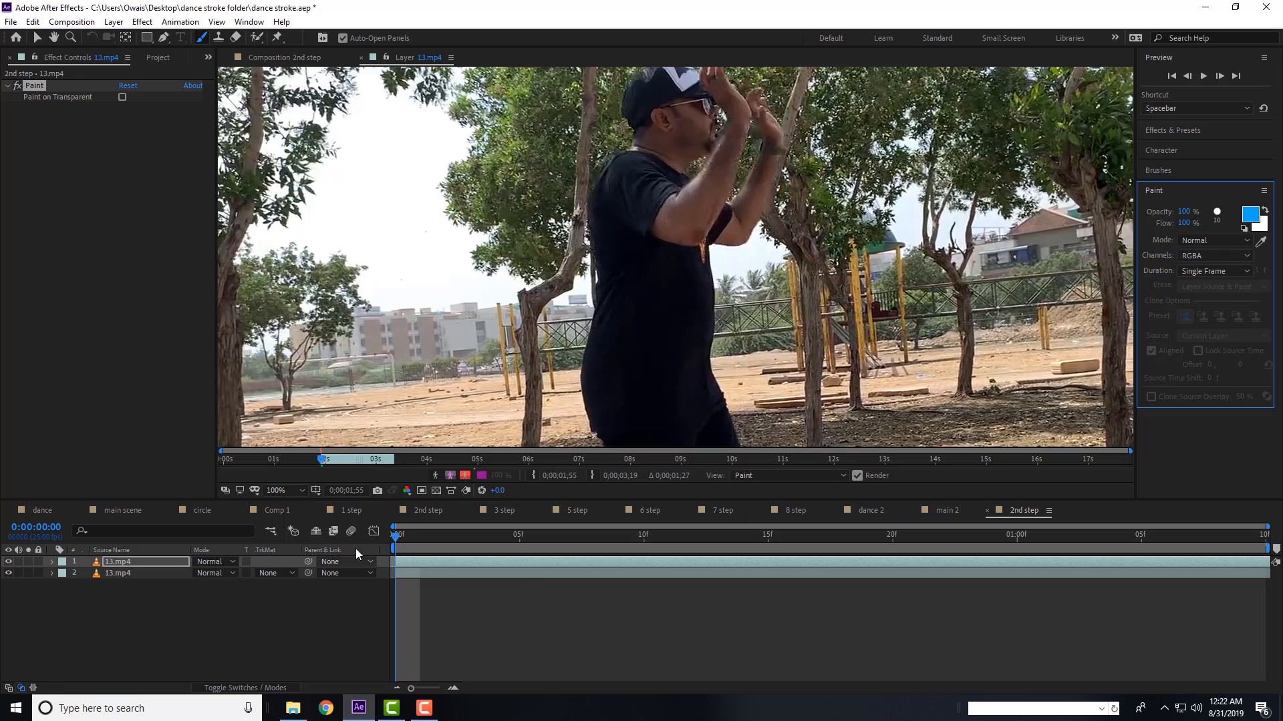
left_click(444, 535)
left_click(391, 536)
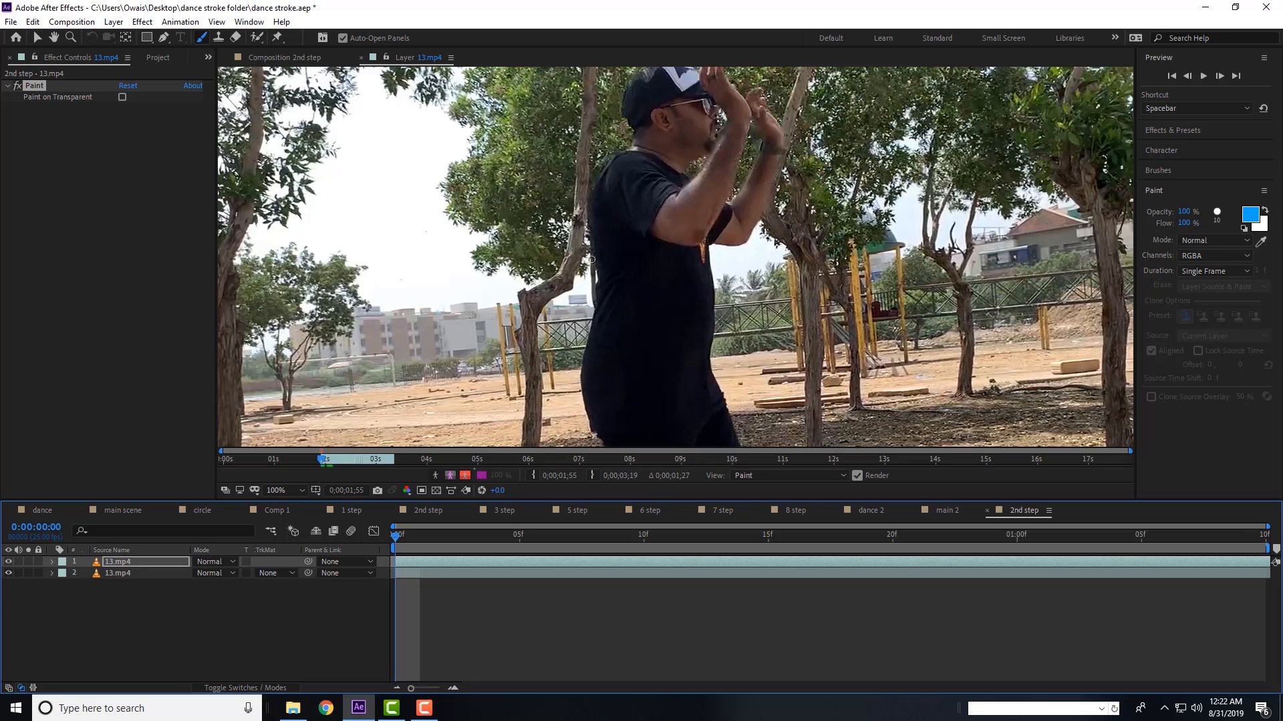
left_click_drag(593, 221, 642, 259)
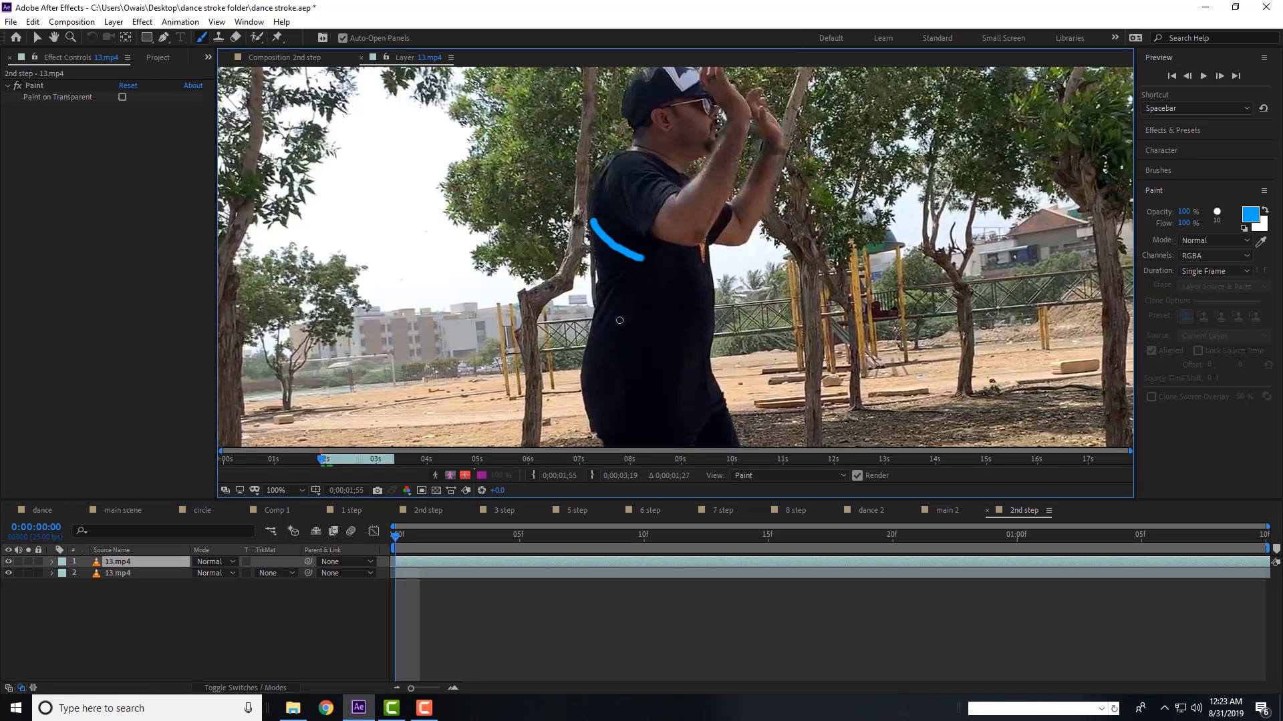
- Continue the stroke around the dancer's chest frame by frame from frame 1 to frame 4, wrapping it to his back
key("Page_Down")
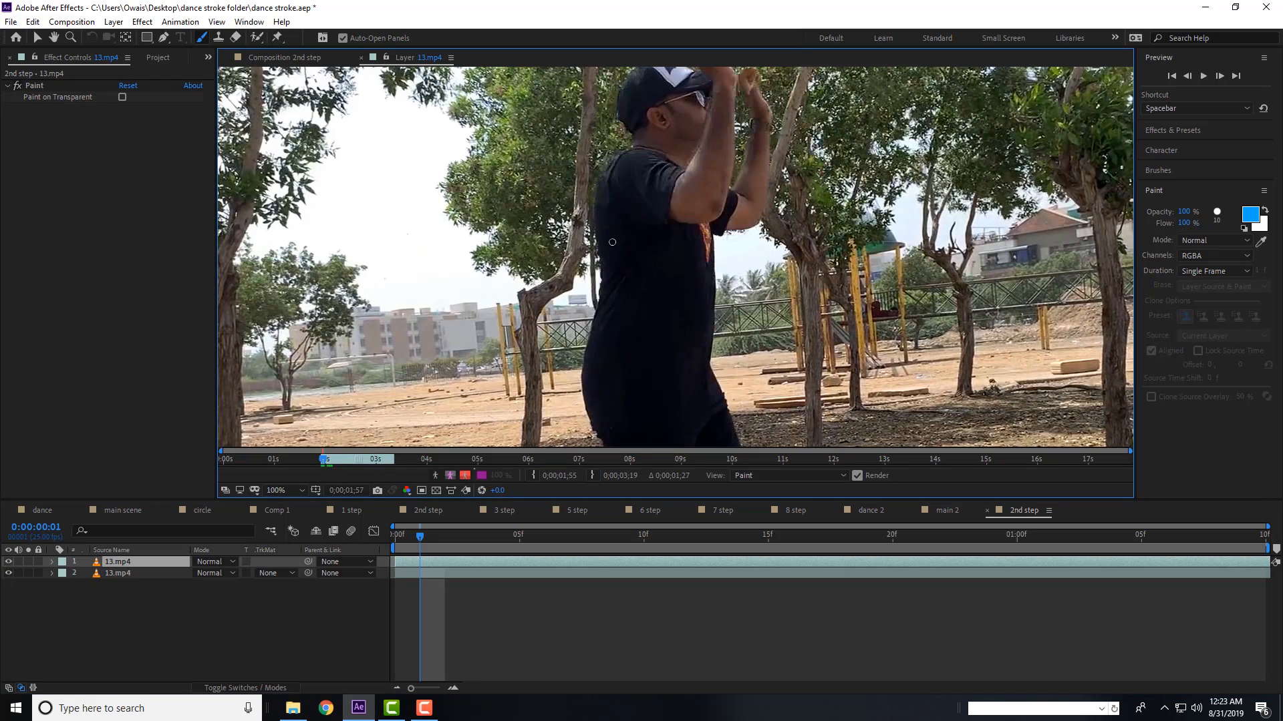
left_click_drag(604, 237, 682, 270)
key("Page_Down")
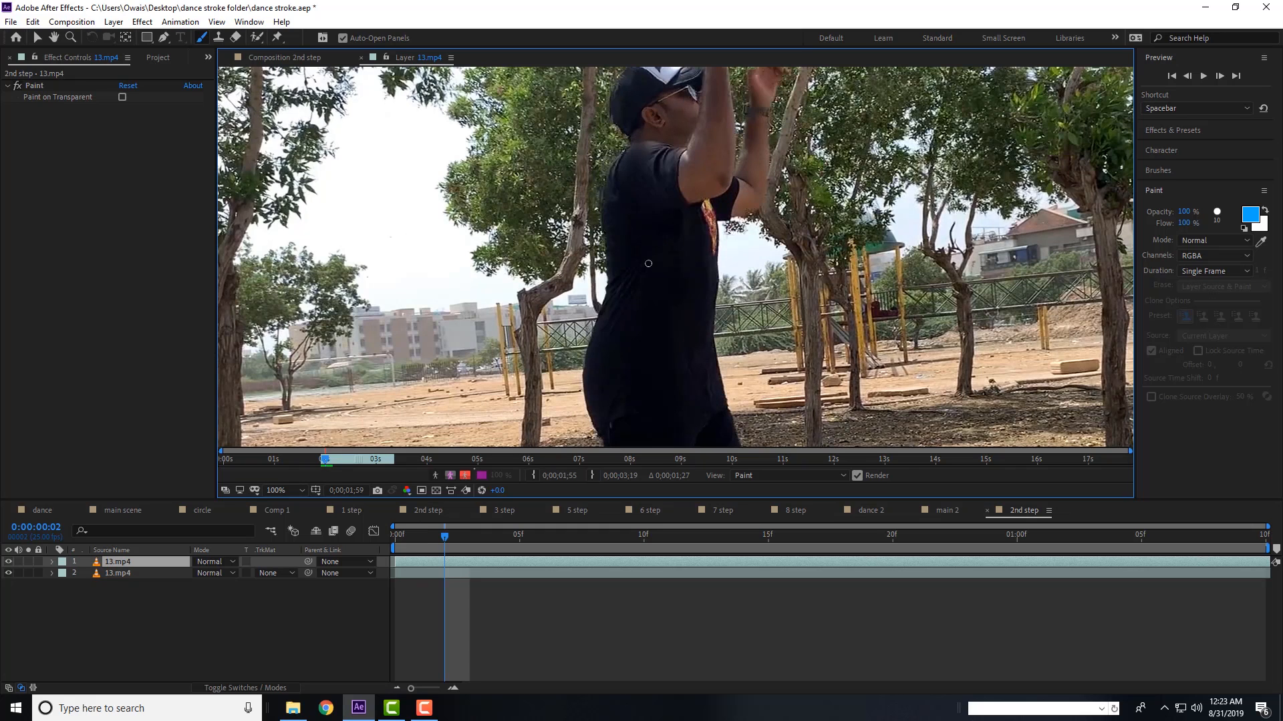
left_click_drag(649, 262, 724, 265)
key("Page_Down")
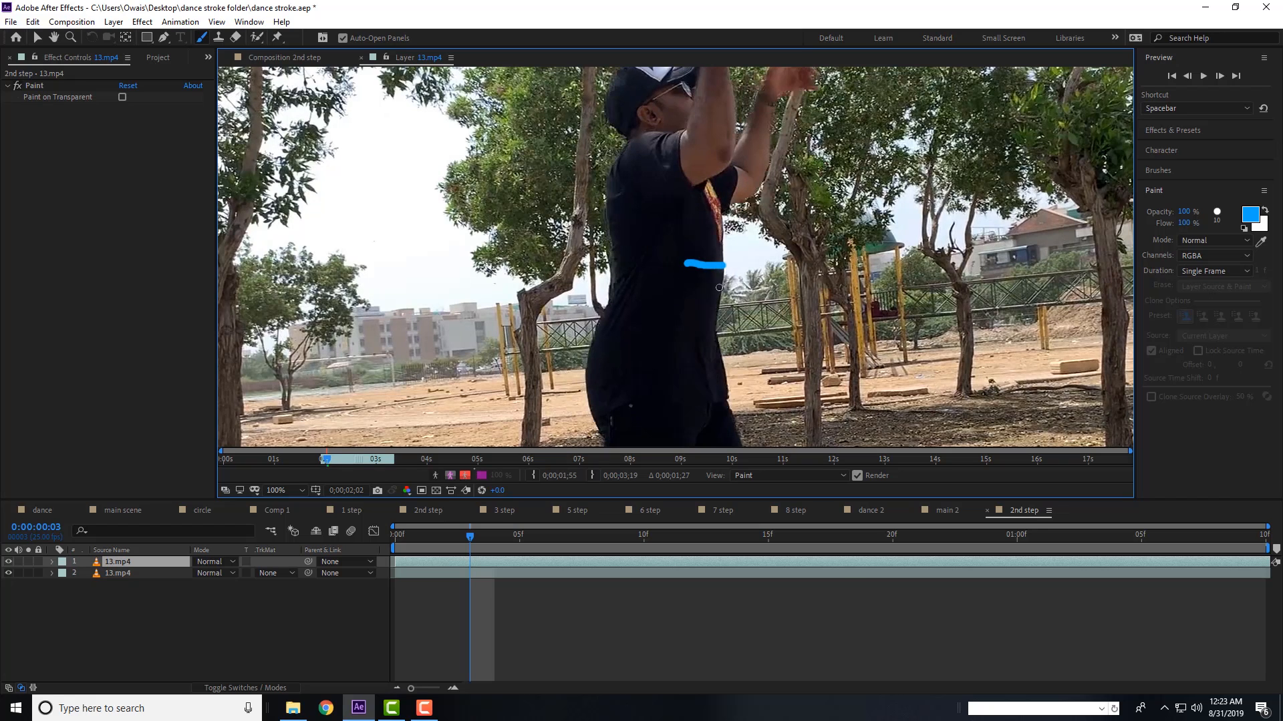
key("Page_Down")
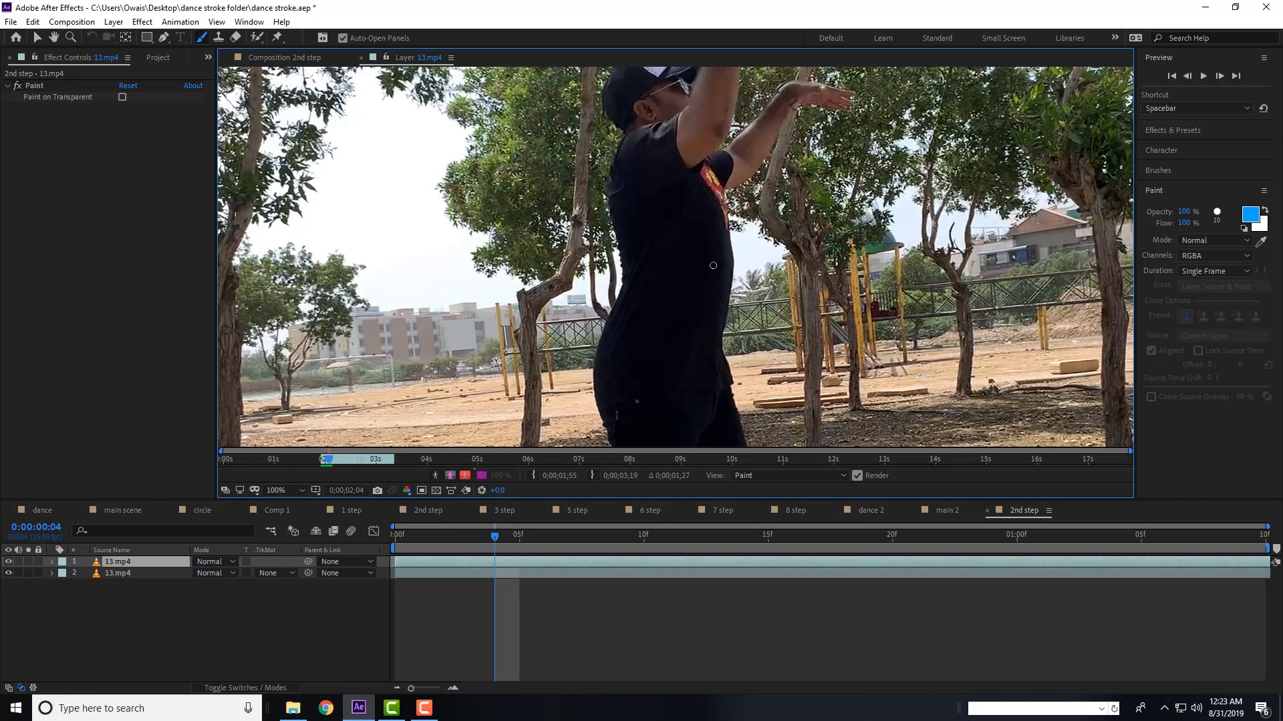
left_click_drag(717, 262, 730, 259)
left_click_drag(624, 268, 640, 282)
- Paint the stroke's progress around the dancer's lower torso on each frame from 5 to 9, starting the next loop at his back
key("Page_Down")
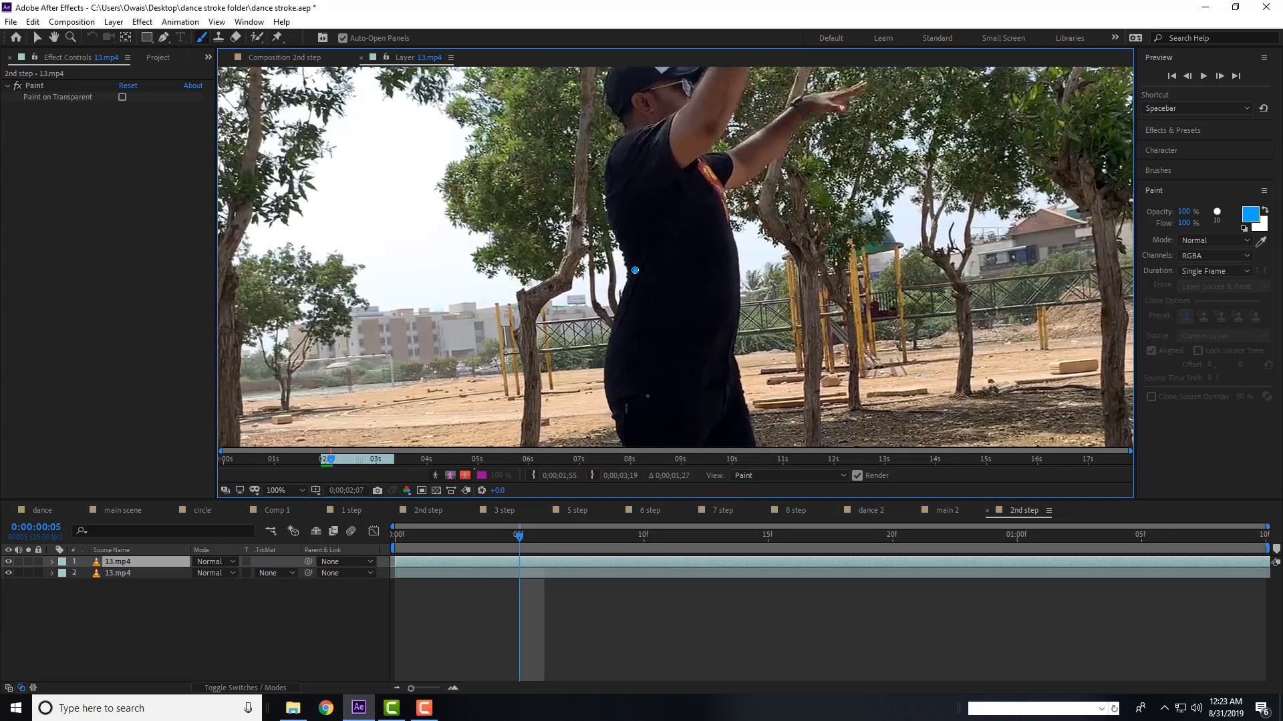
left_click_drag(633, 270, 684, 287)
key("Page_Down")
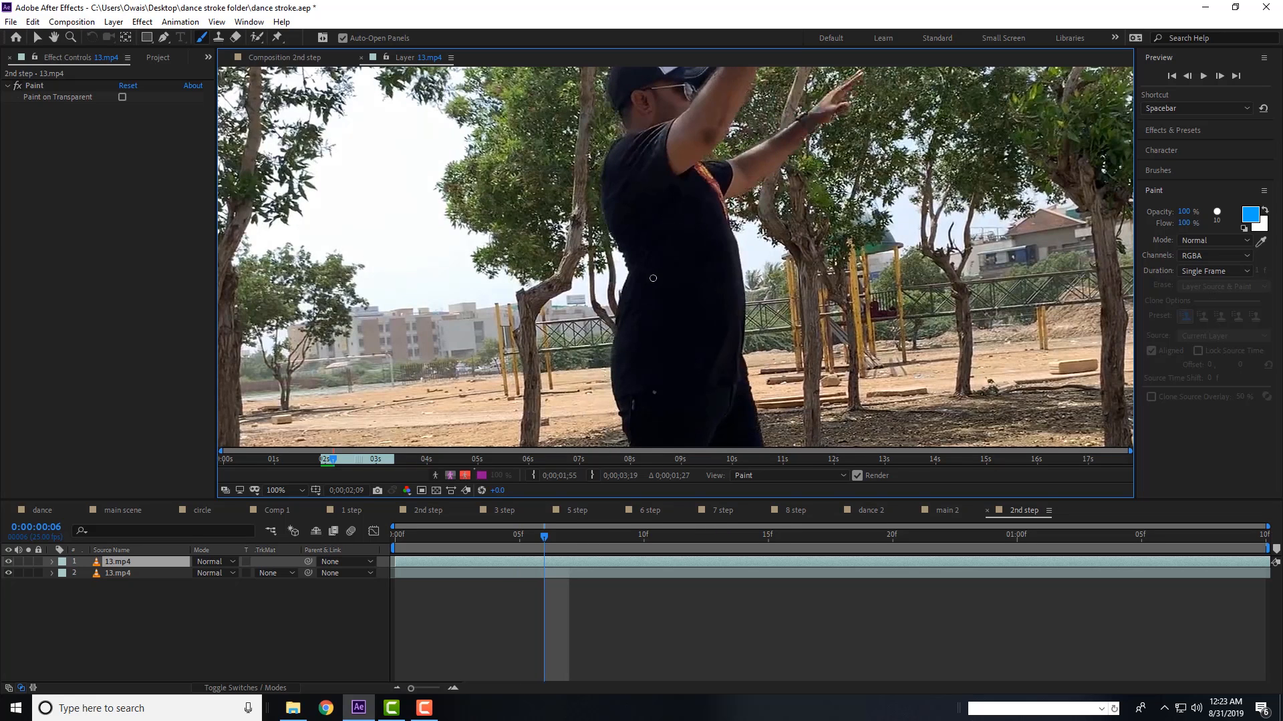
left_click_drag(652, 278, 708, 286)
key("Page_Down")
left_click_drag(676, 286, 731, 286)
key("Page_Down")
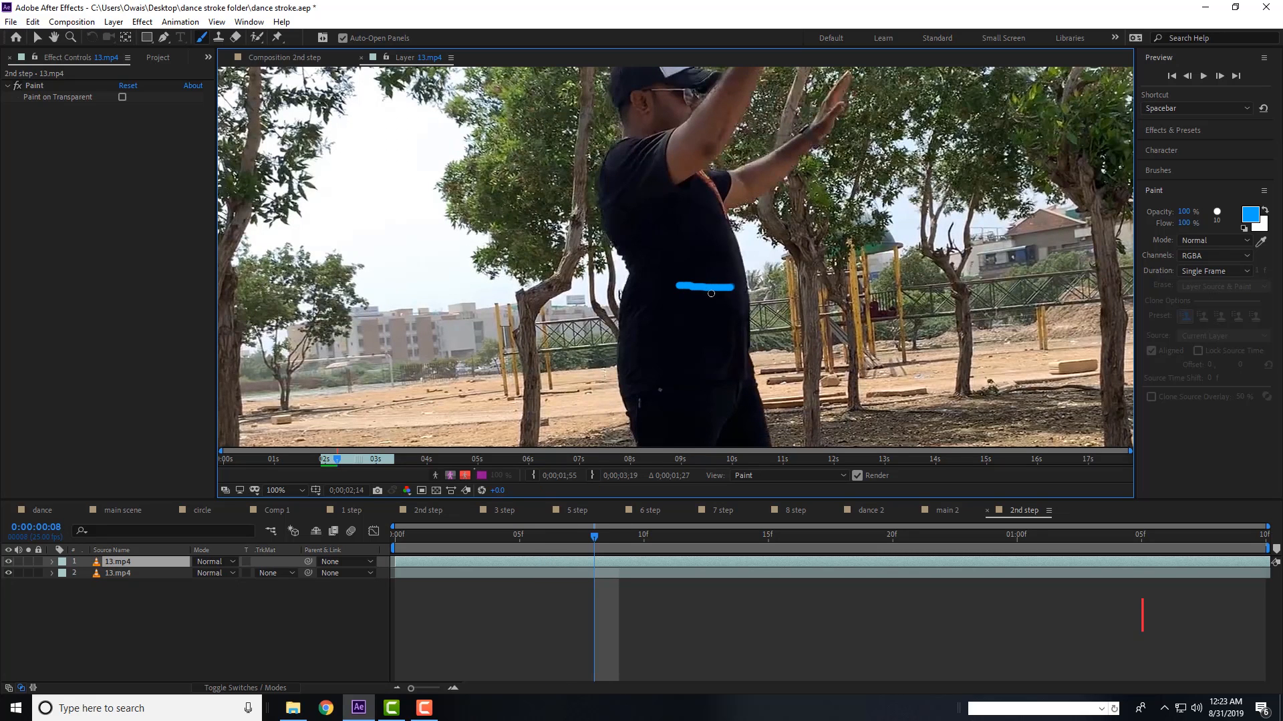
left_click_drag(721, 292, 750, 280)
key("Page_Down")
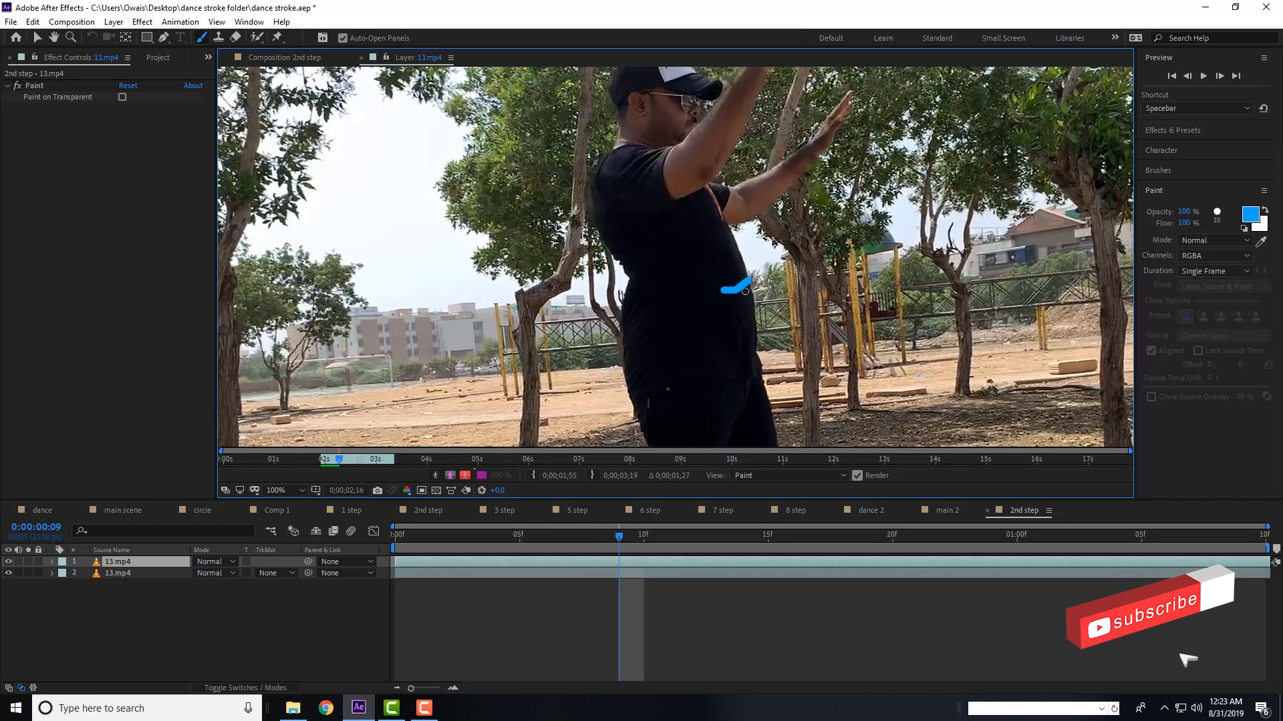
left_click_drag(736, 291, 747, 281)
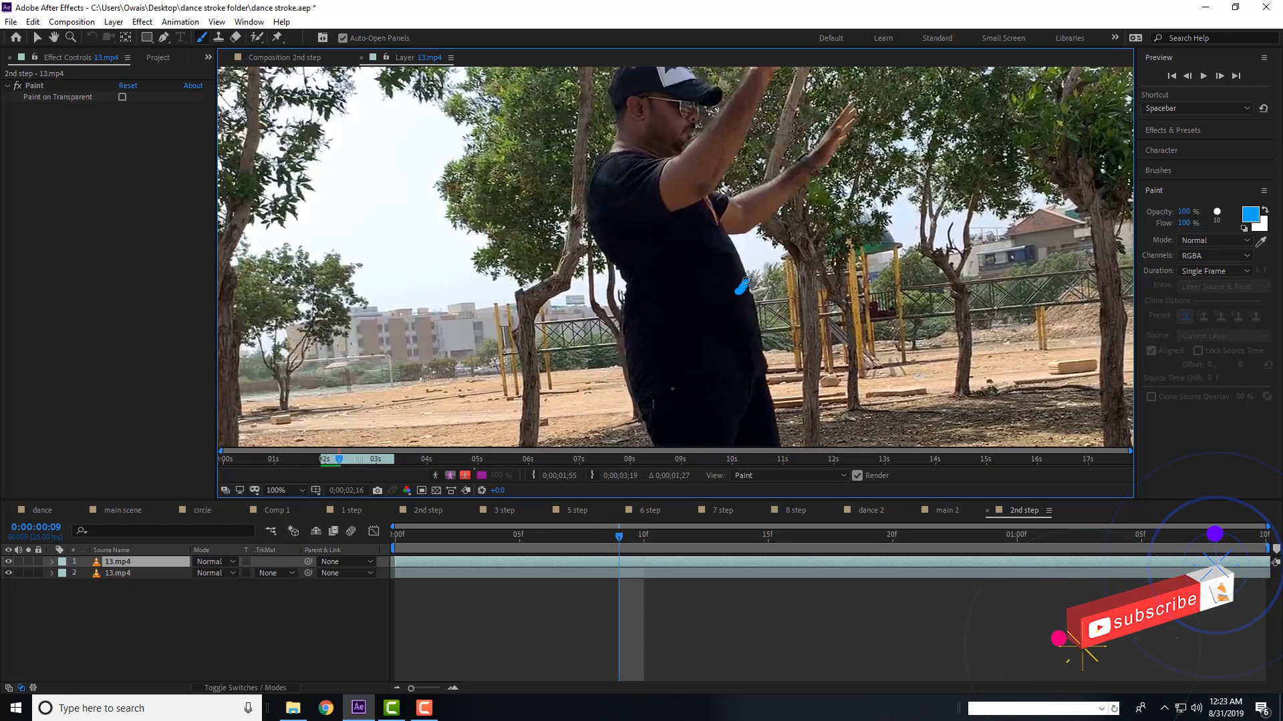
left_click_drag(624, 311, 658, 324)
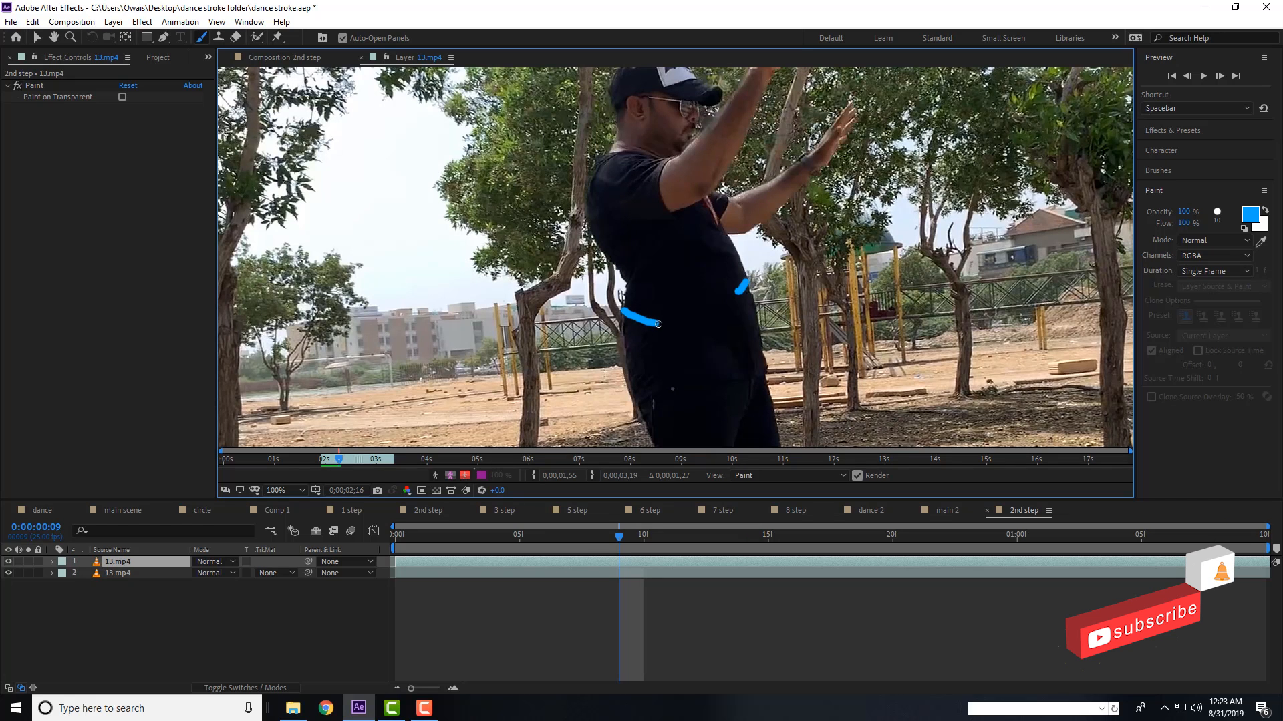
- Advance to frame 17 and paint V-shaped blue strokes across the upper part of both legs
key("Page_Down")
key("Page_Down")
key("Page_Down")
key("Page_Down")
key("Page_Down")
key("Page_Down")
key("Page_Down")
key("Page_Down")
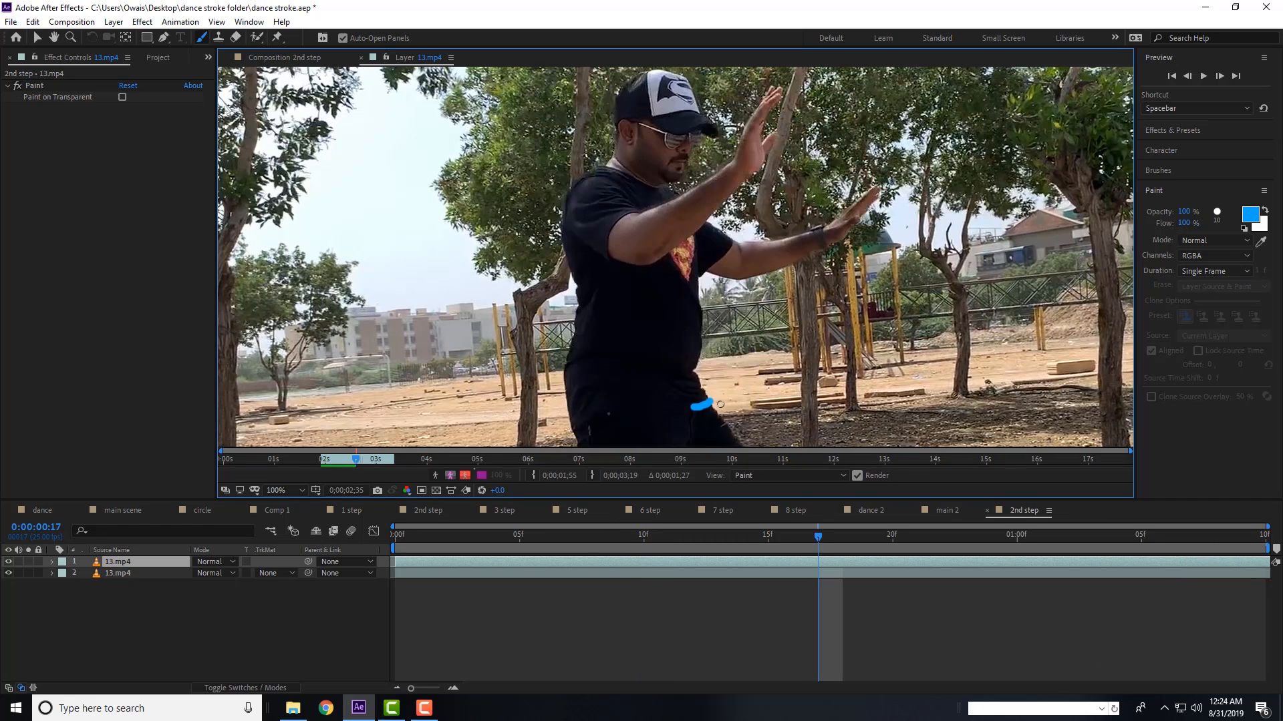
left_click_drag(726, 389, 637, 218)
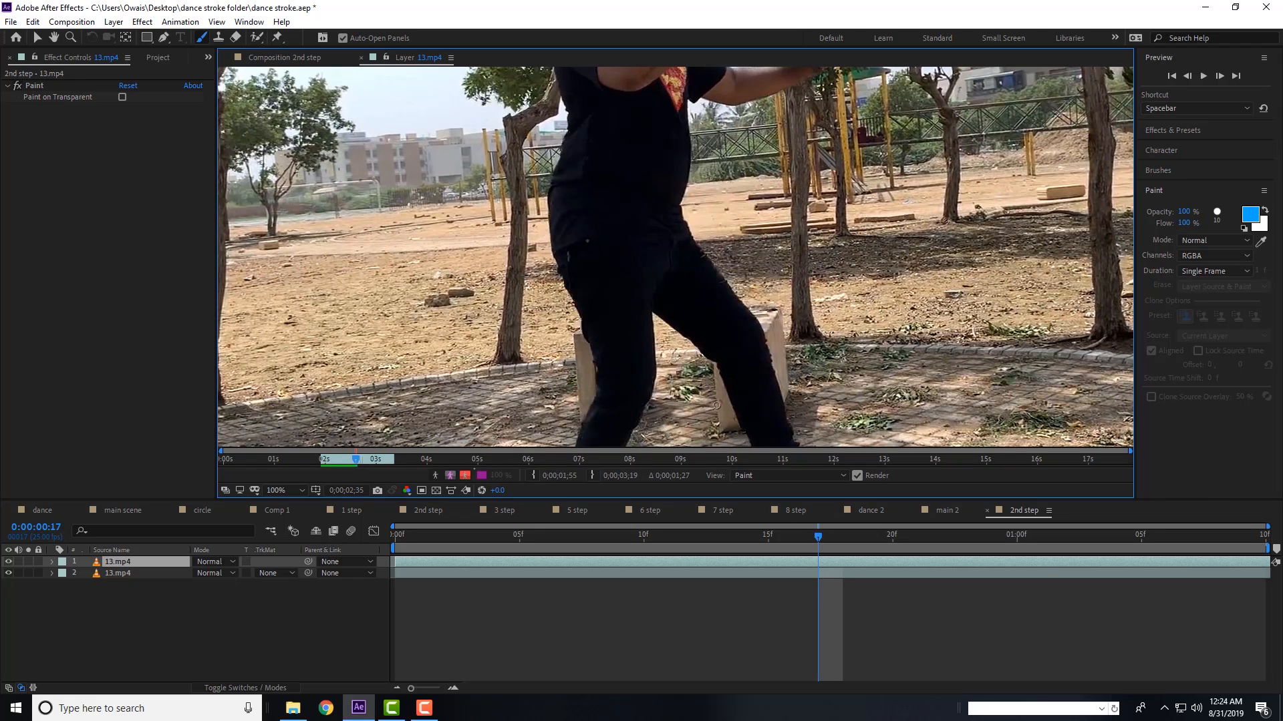
mouse_move(553, 252)
left_mouse_down()
mouse_move(609, 288)
mouse_move(636, 245)
mouse_move(688, 288)
mouse_move(703, 289)
mouse_move(712, 261)
left_mouse_up()
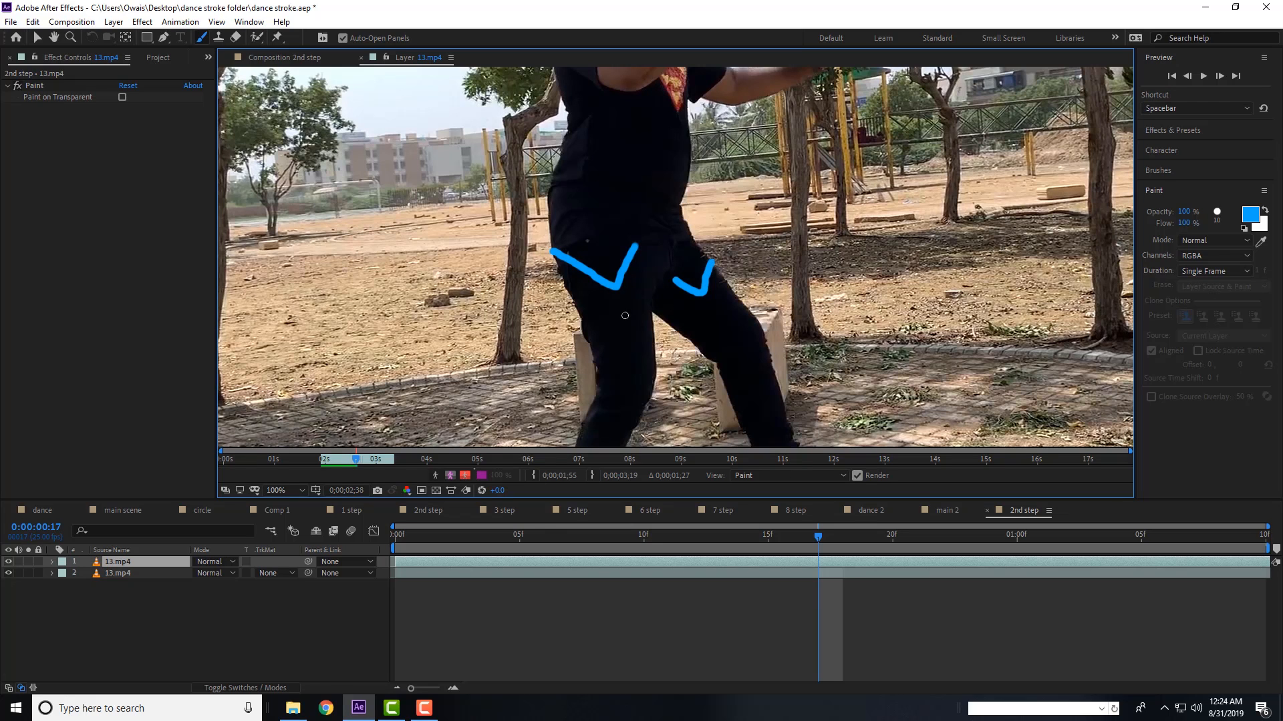
- At frame 22, undo the misplaced ankle stroke and paint V-shaped strokes just above both ankles
key("Page_Down")
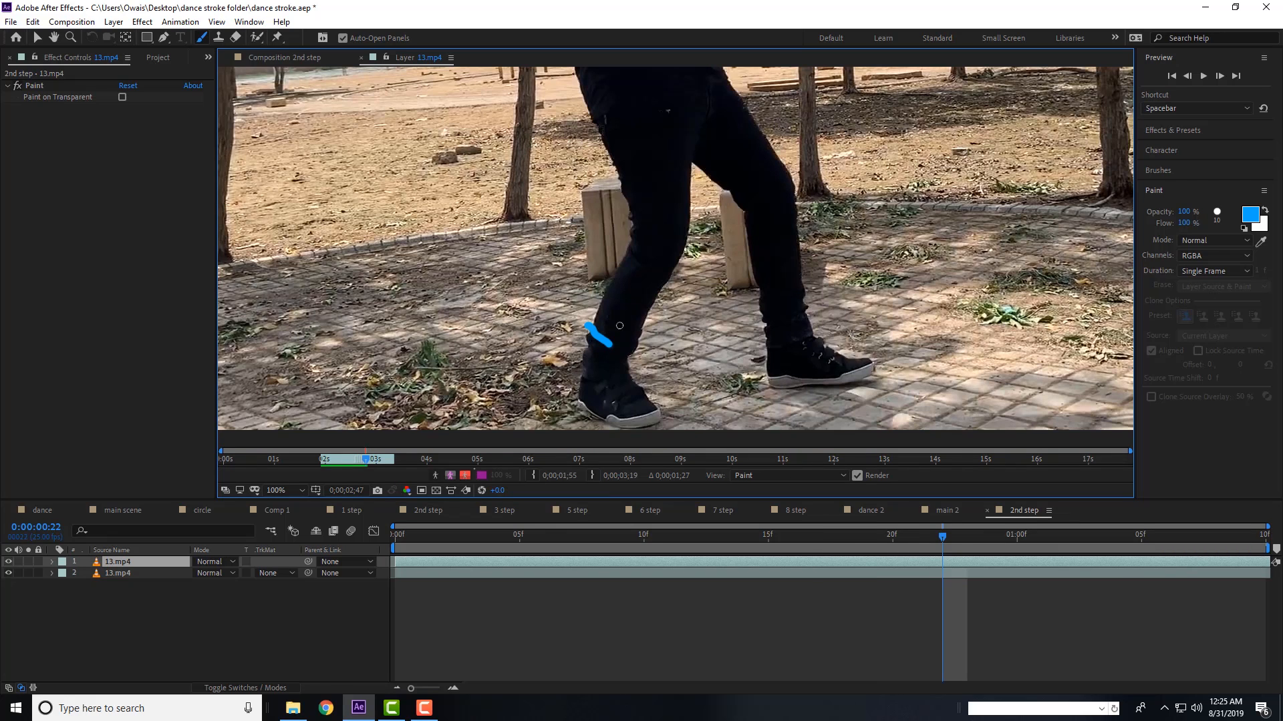
key("ctrl+z")
mouse_move(595, 319)
left_mouse_down()
mouse_move(623, 342)
mouse_move(642, 327)
left_mouse_up()
mouse_move(759, 308)
left_mouse_down()
mouse_move(787, 326)
mouse_move(804, 304)
left_mouse_up()
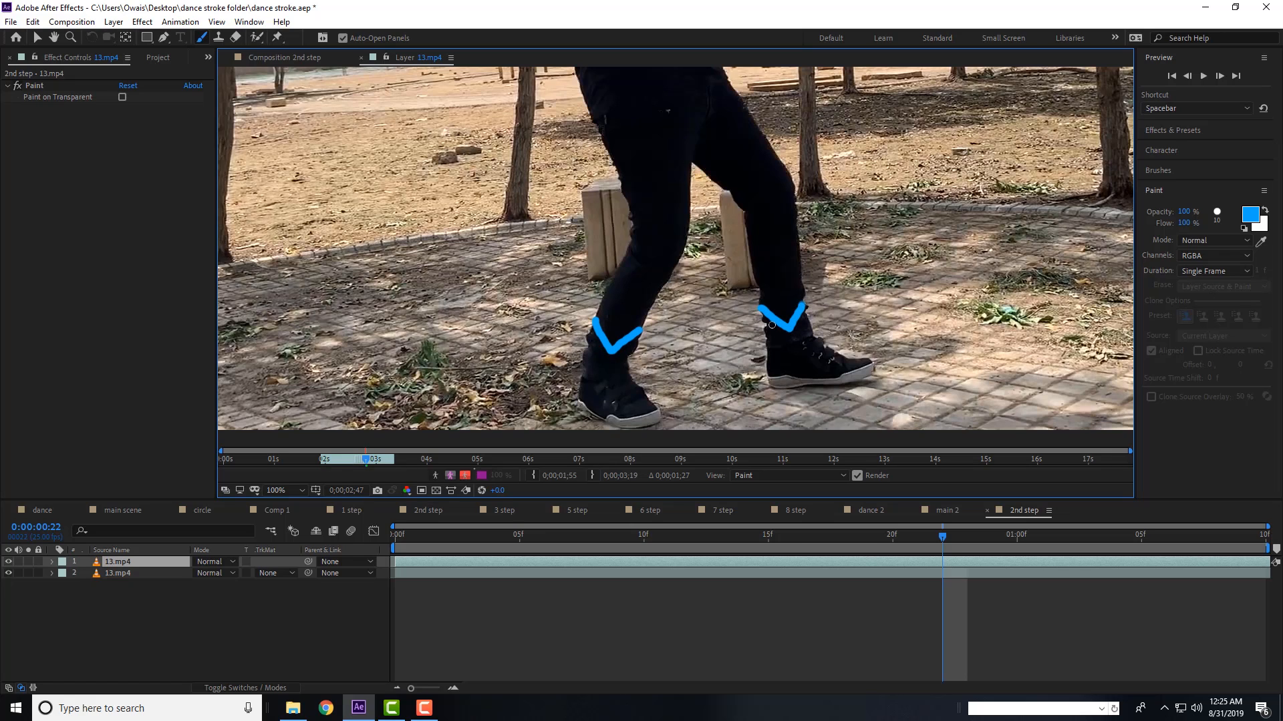
- Paint inverted-V strokes around both legs from frame 23 to 0;00;01;00, starting at the ankles and moving up the legs
key("Page_Down")
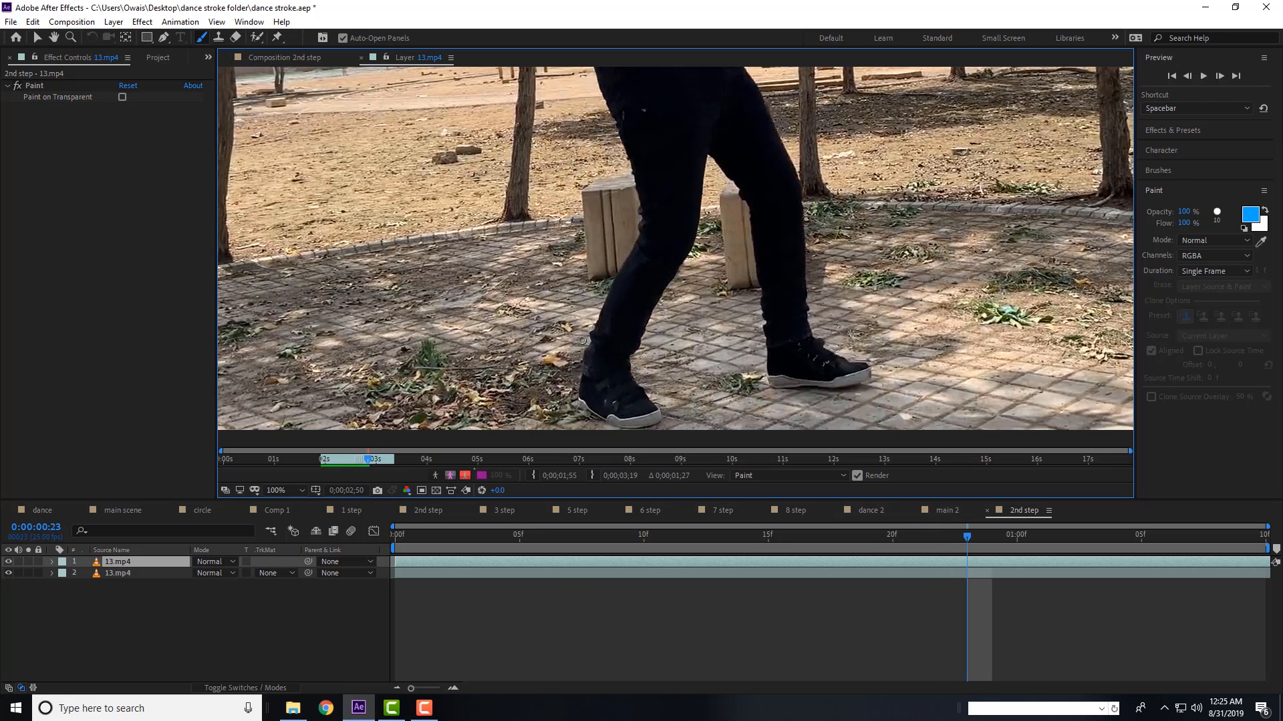
mouse_move(586, 352)
left_mouse_down()
mouse_move(615, 328)
mouse_move(628, 356)
left_mouse_up()
mouse_move(763, 331)
left_mouse_down()
mouse_move(782, 309)
mouse_move(805, 320)
left_mouse_up()
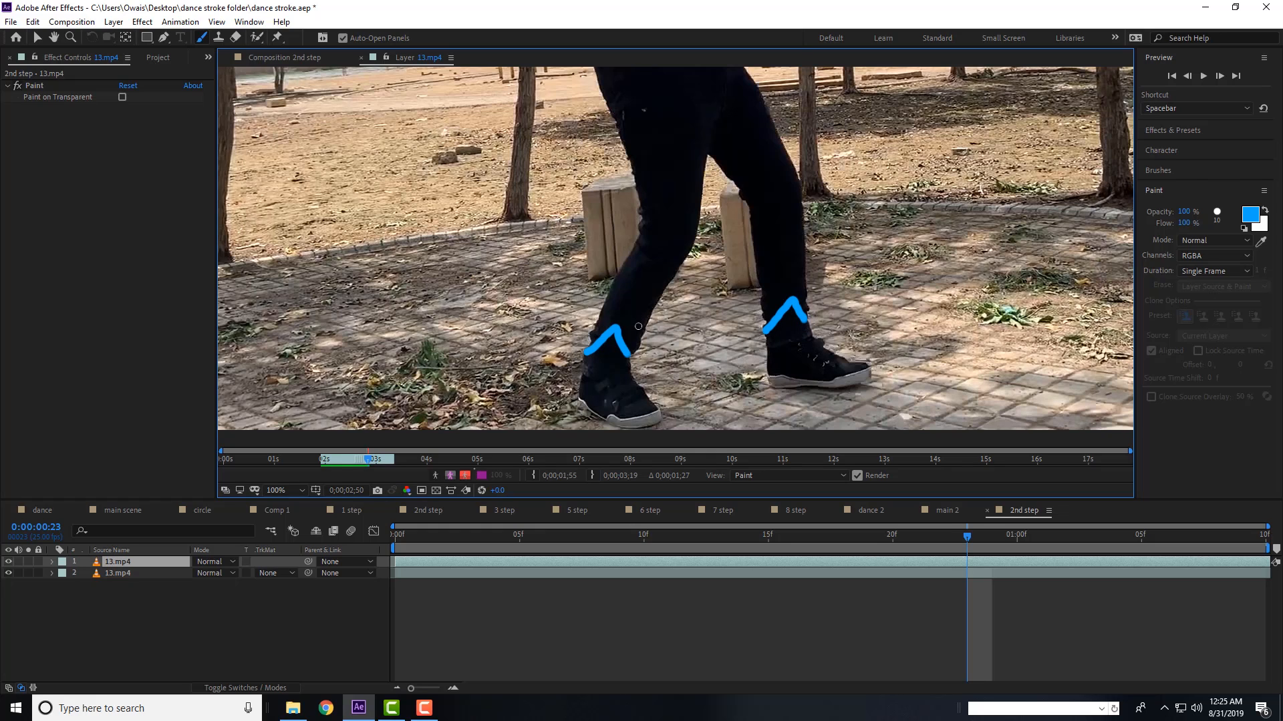
key("Page_Down")
mouse_move(605, 302)
left_mouse_down()
mouse_move(642, 280)
mouse_move(649, 312)
left_mouse_up()
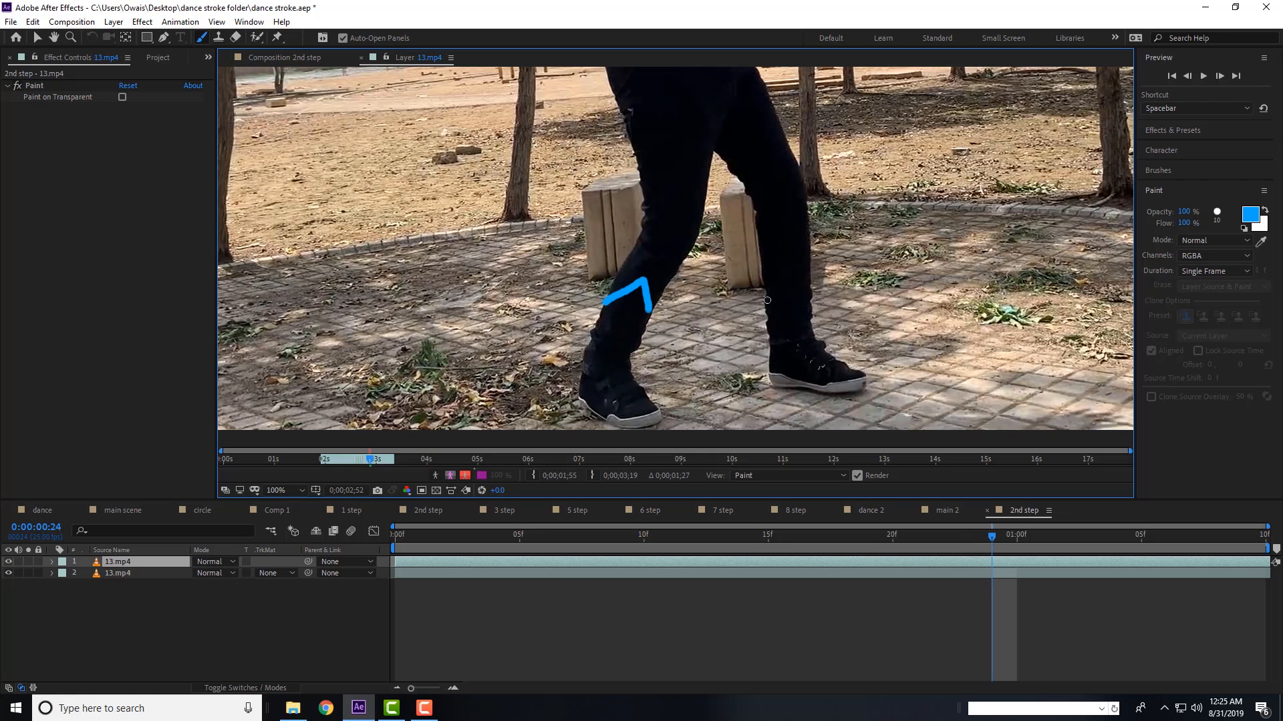
mouse_move(767, 301)
left_mouse_down()
mouse_move(796, 268)
mouse_move(809, 289)
left_mouse_up()
key("Page_Down")
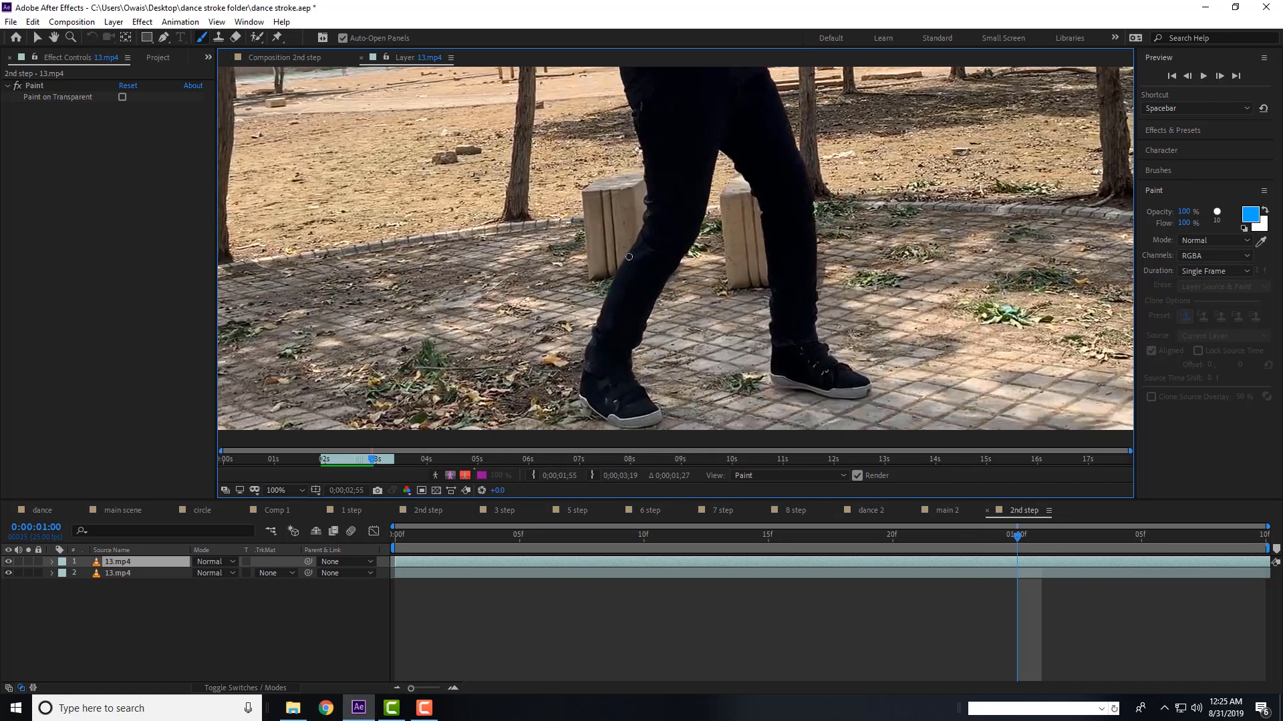
mouse_move(629, 257)
left_mouse_down()
mouse_move(667, 236)
mouse_move(678, 263)
left_mouse_up()
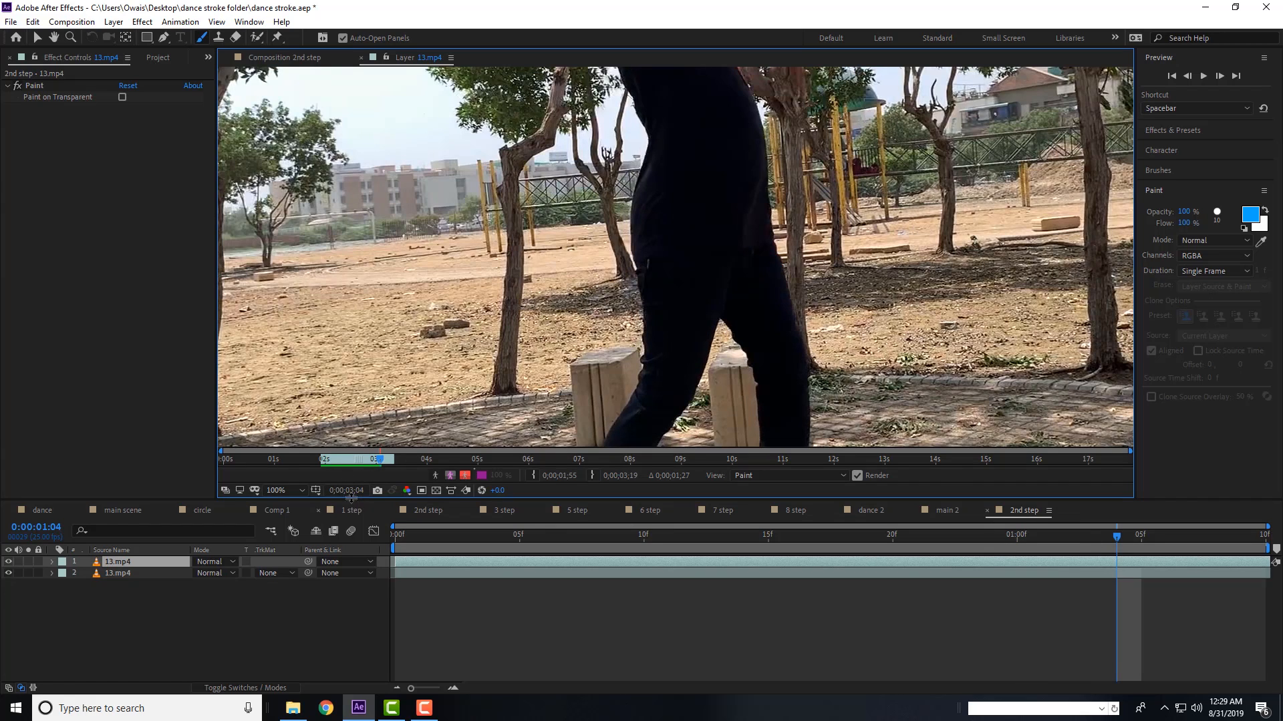
- Fit the footage in the viewer, then return to the first frame of the 2nd step composition with the Selection tool active
left_click(301, 492)
left_click(294, 253)
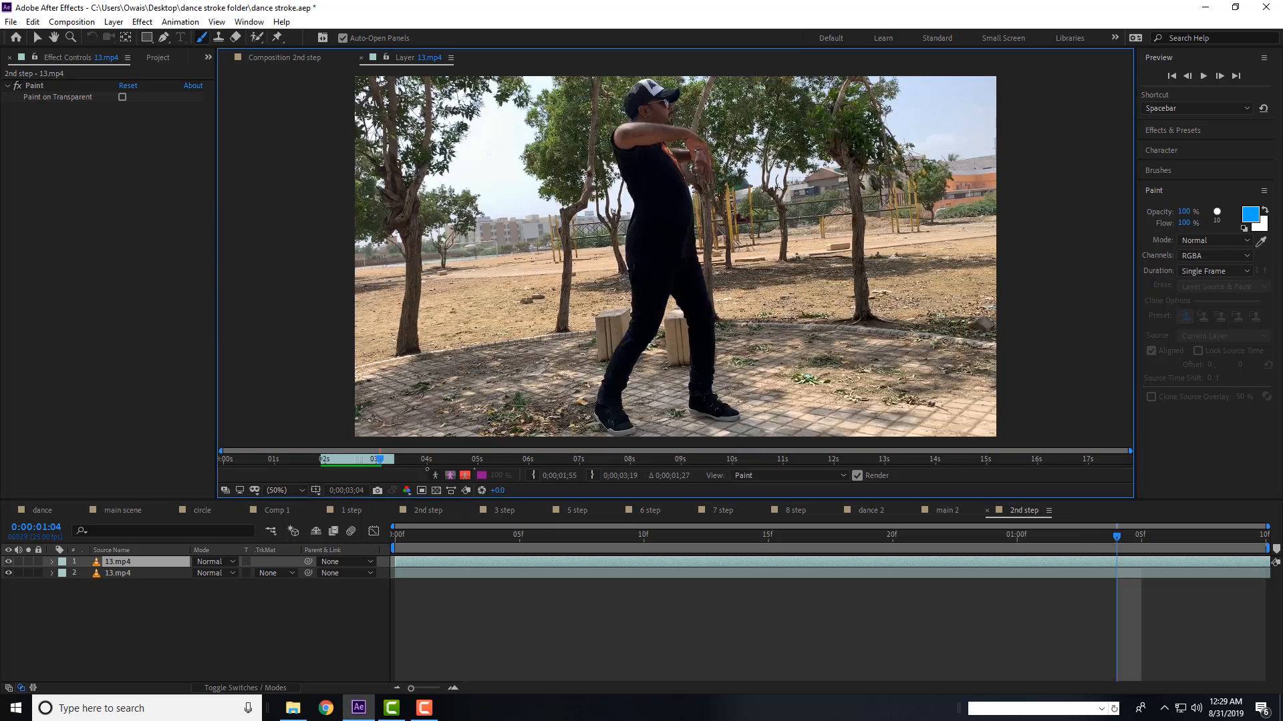
left_click(398, 536)
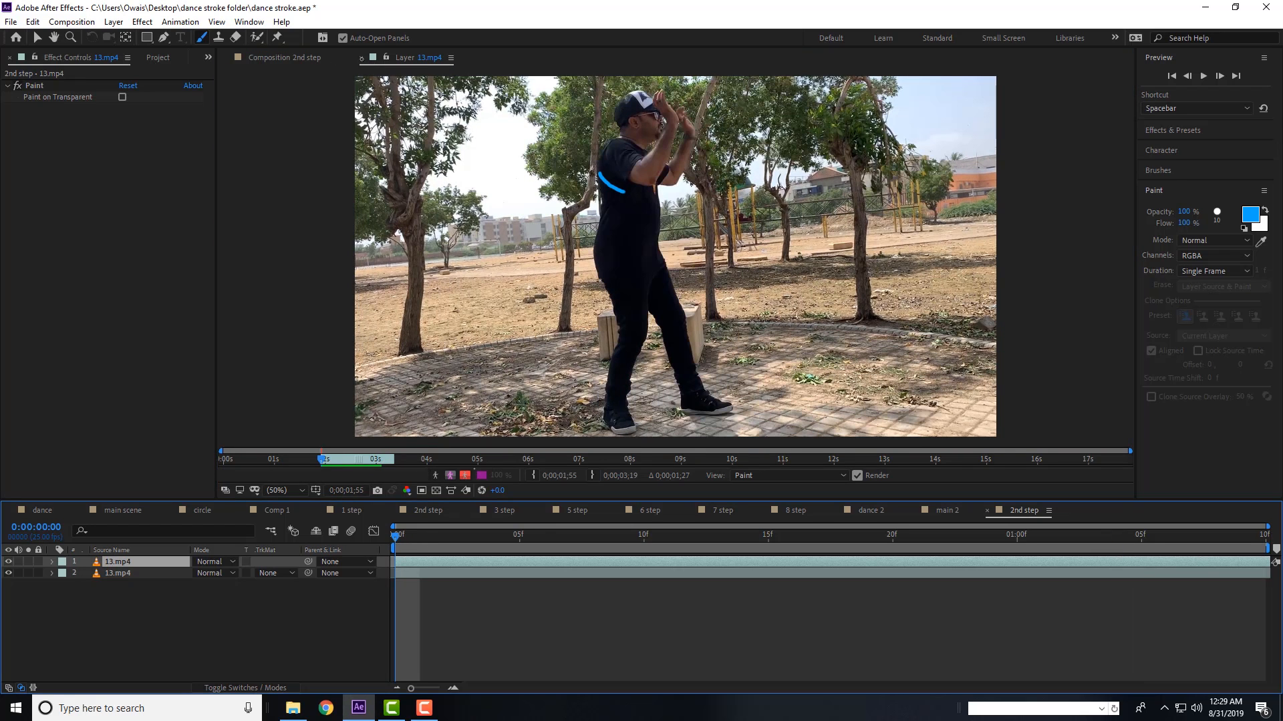
left_click(359, 58)
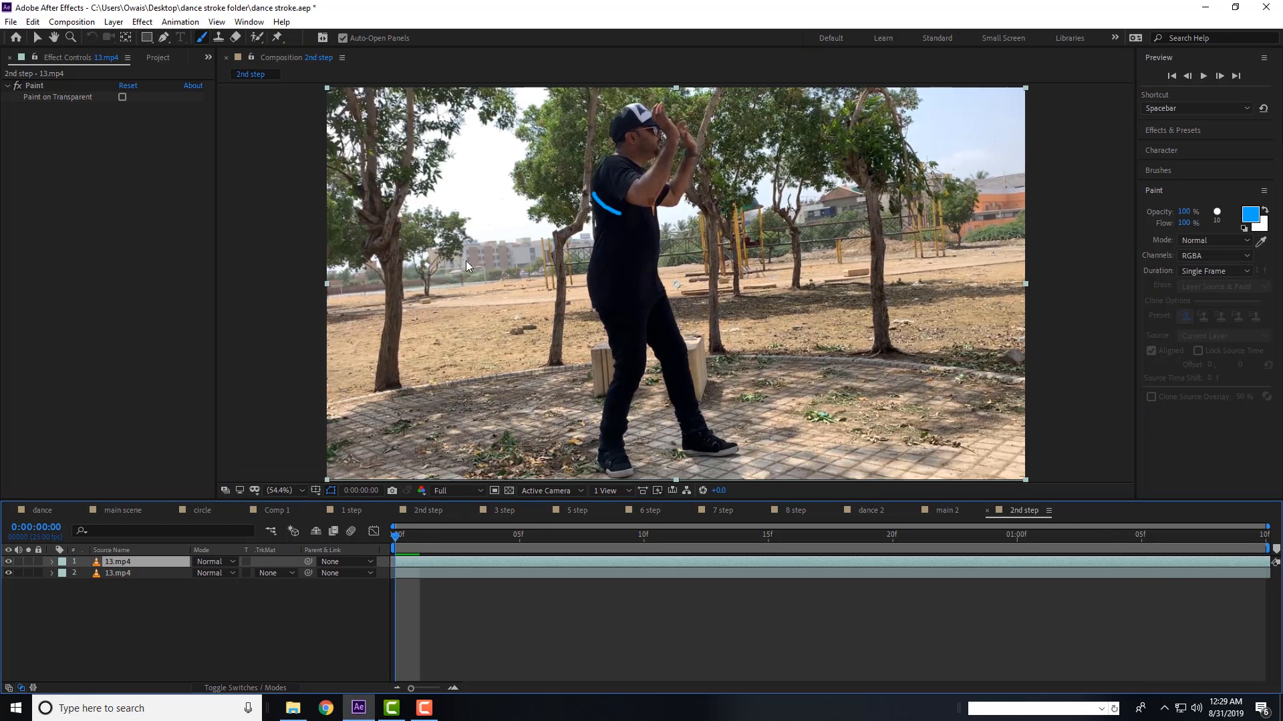
left_click(38, 37)
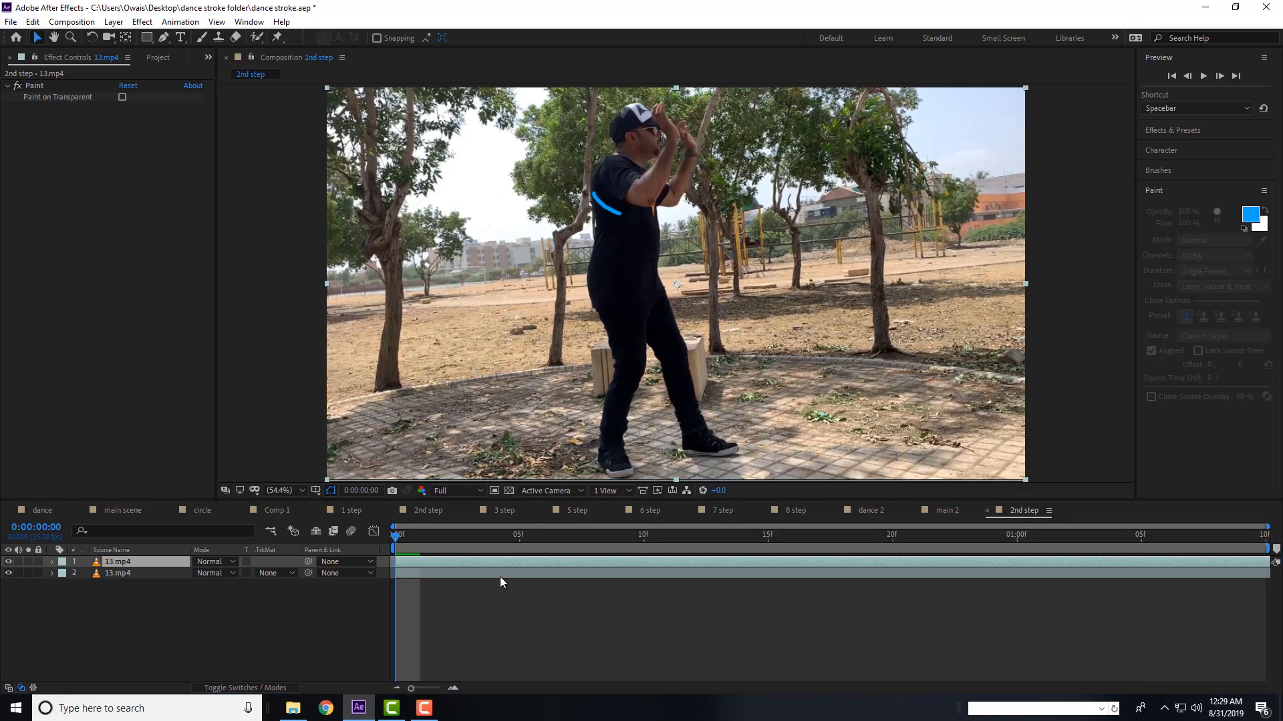
- Play back the painted stroke animation in the 2nd step composition from the first frame
left_click(567, 562)
key("space")
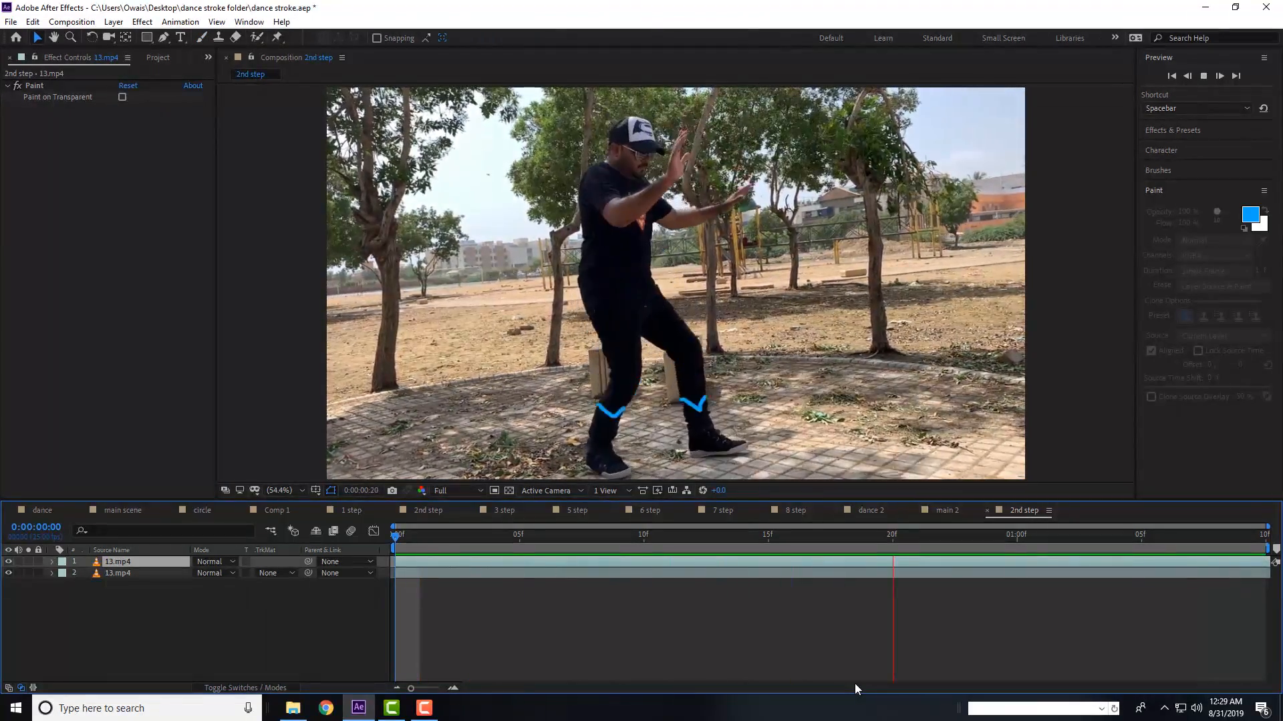
key("space")
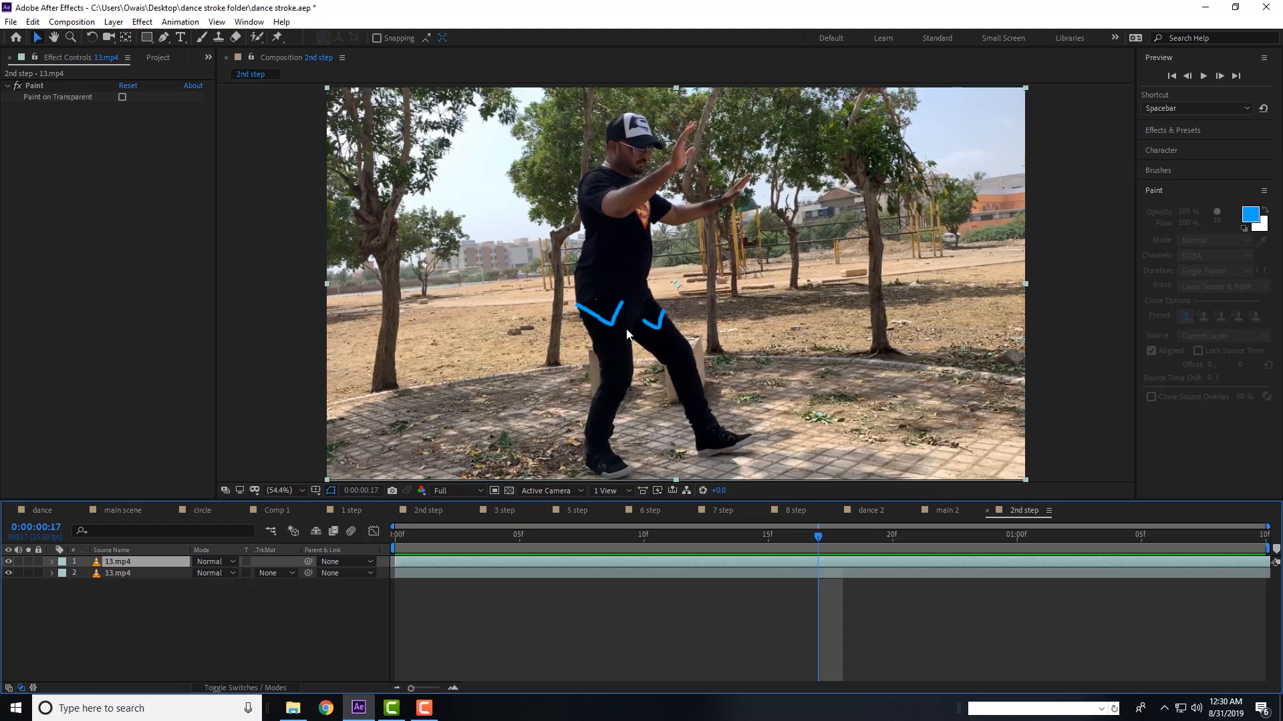
- Copy the Fill and Glow effects from the Simple Energy 108 layer in the 1 step composition onto the painted 13.mp4 layer in 2nd step
left_click(351, 511)
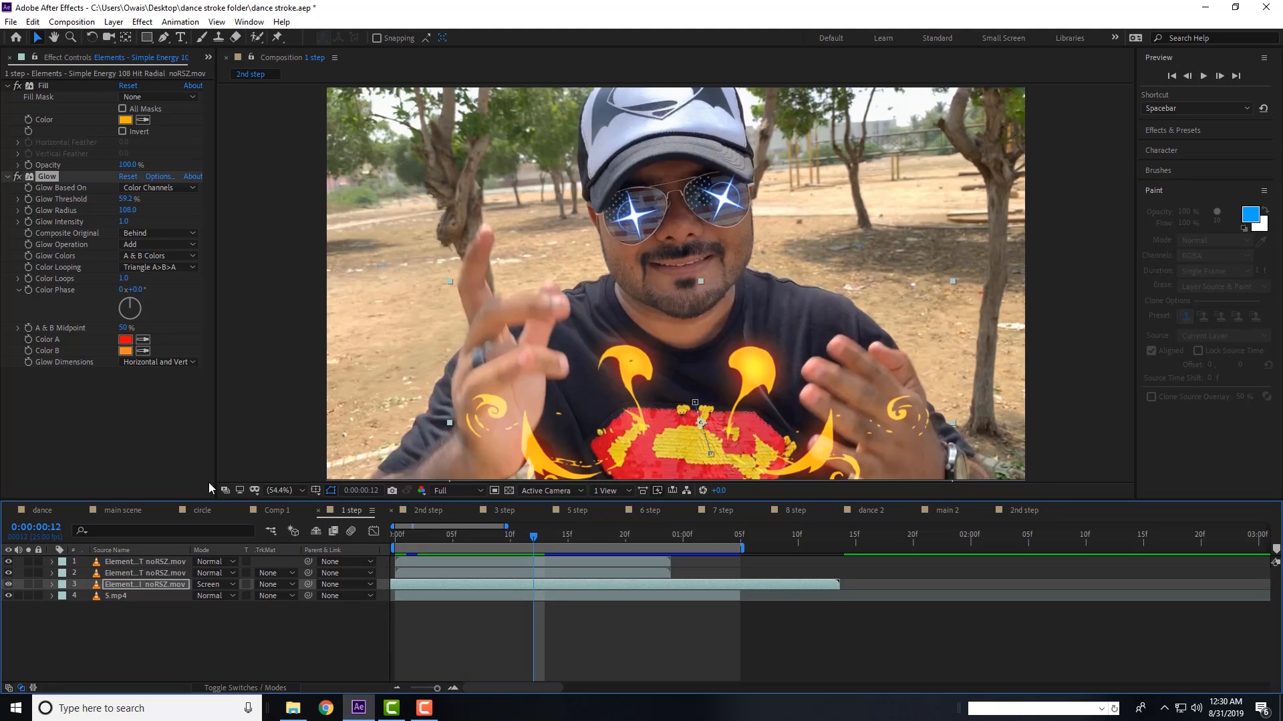
left_click(45, 86)
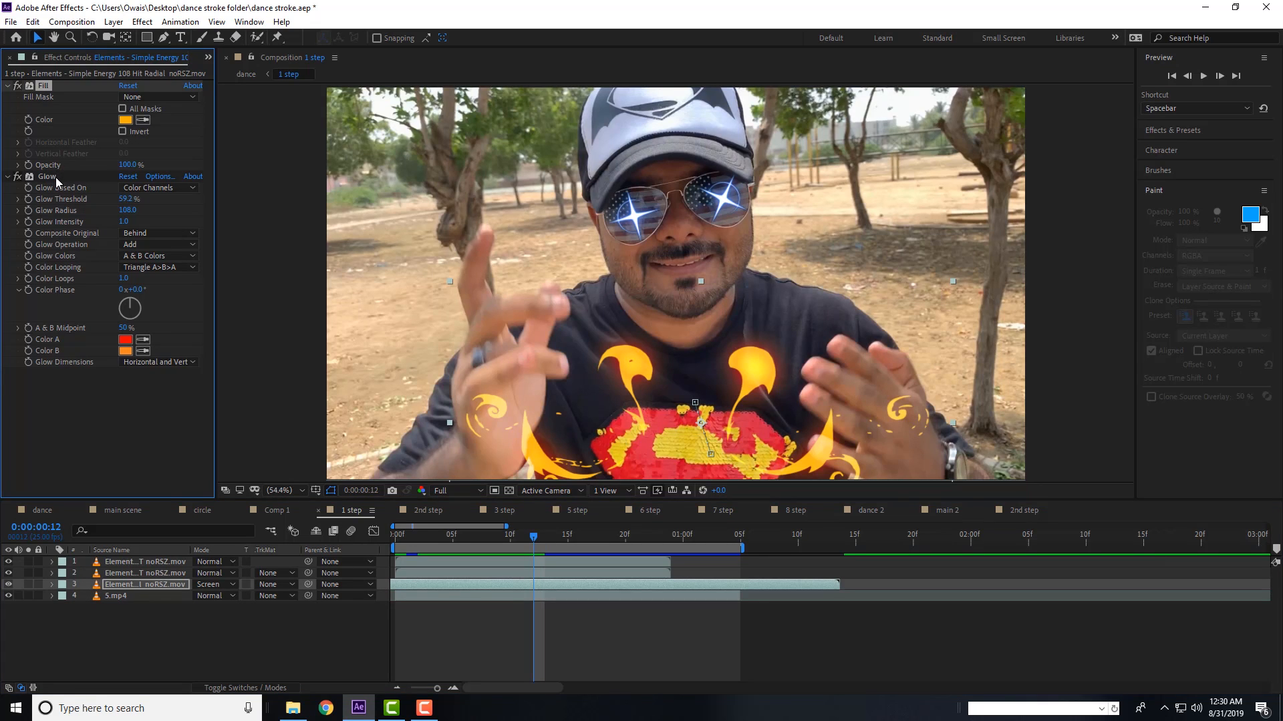
left_click(55, 178)
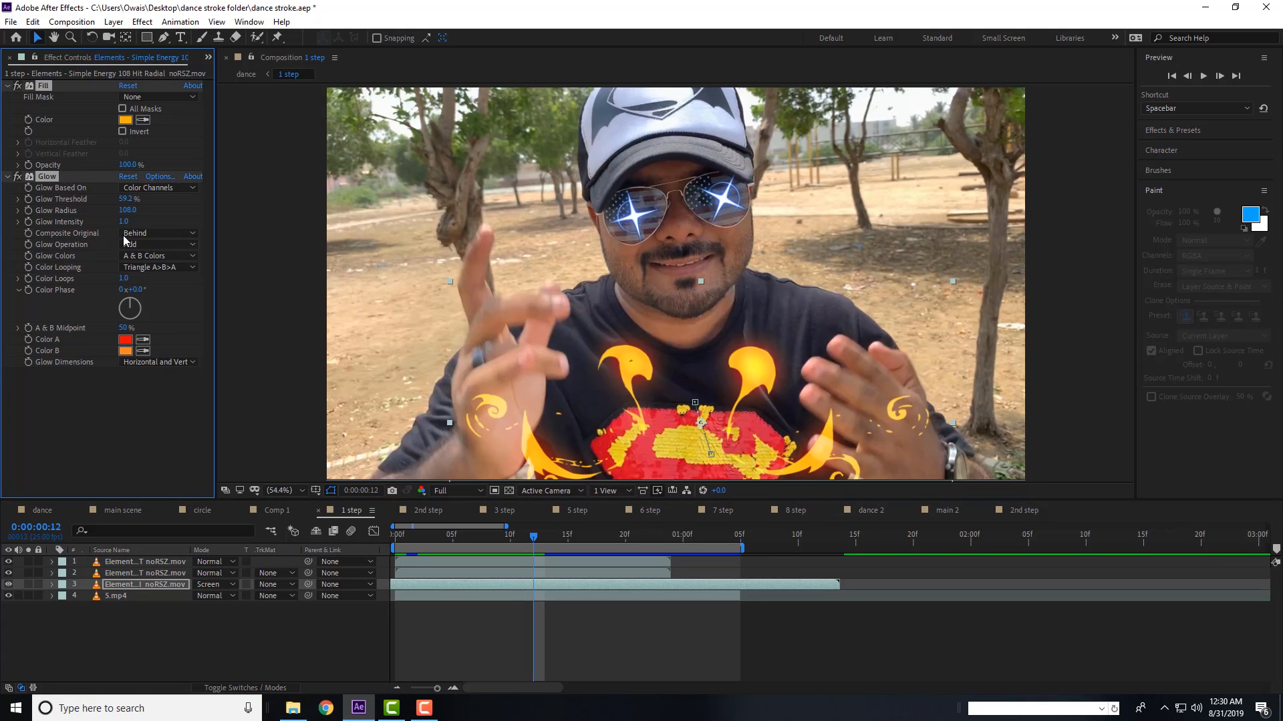
left_click(1026, 511)
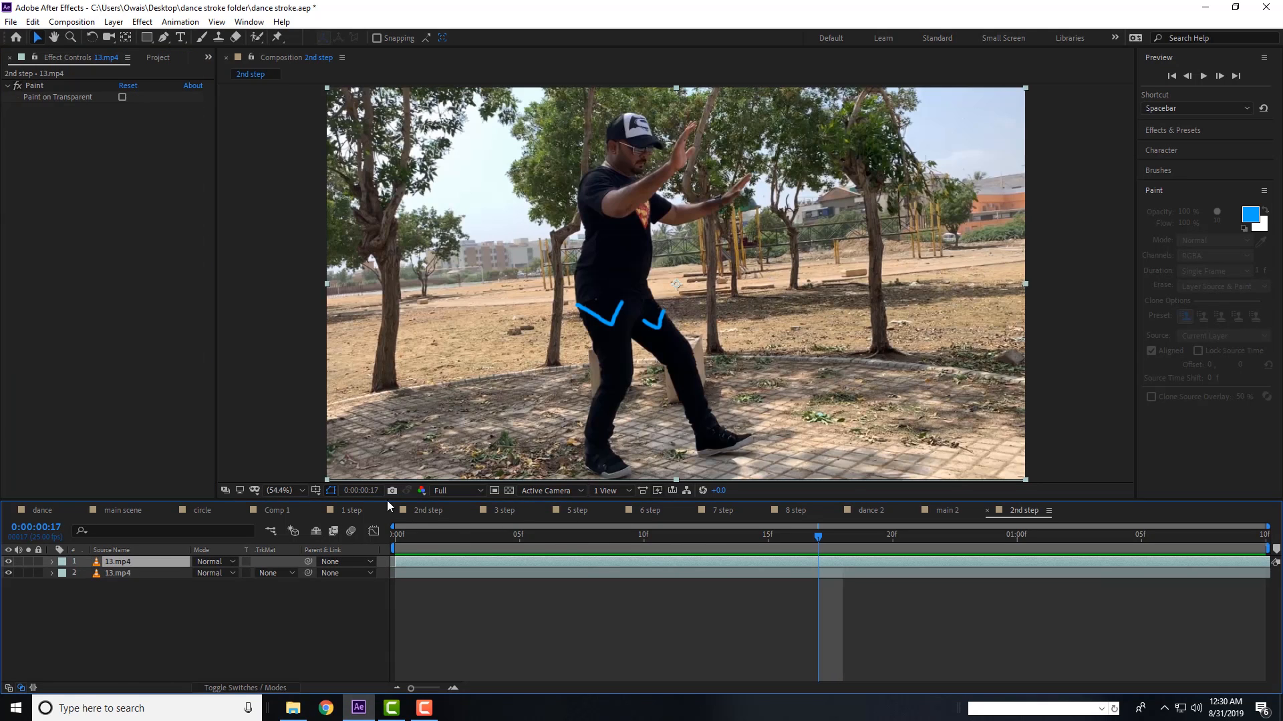
key("ctrl+v")
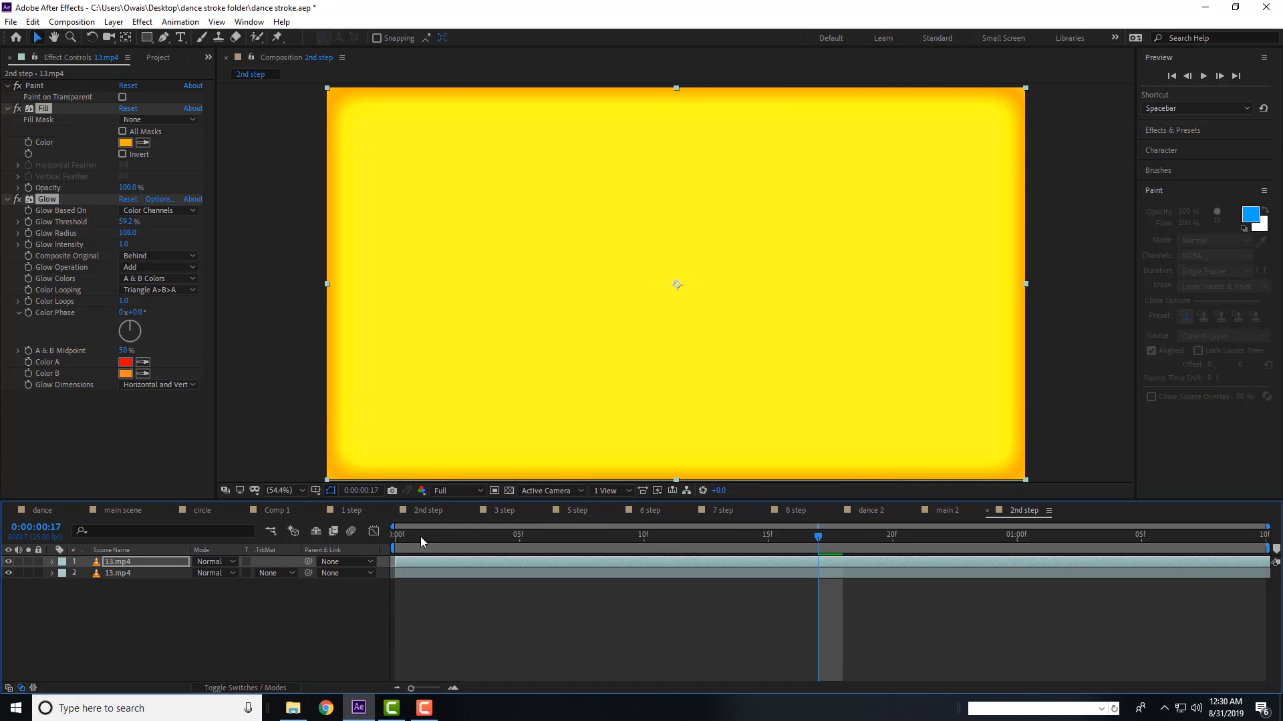
- Enable Paint on Transparent on the upper 13.mp4 layer and set its Glow Threshold to 31% and Glow Radius to 25
left_click_drag(420, 536, 794, 539)
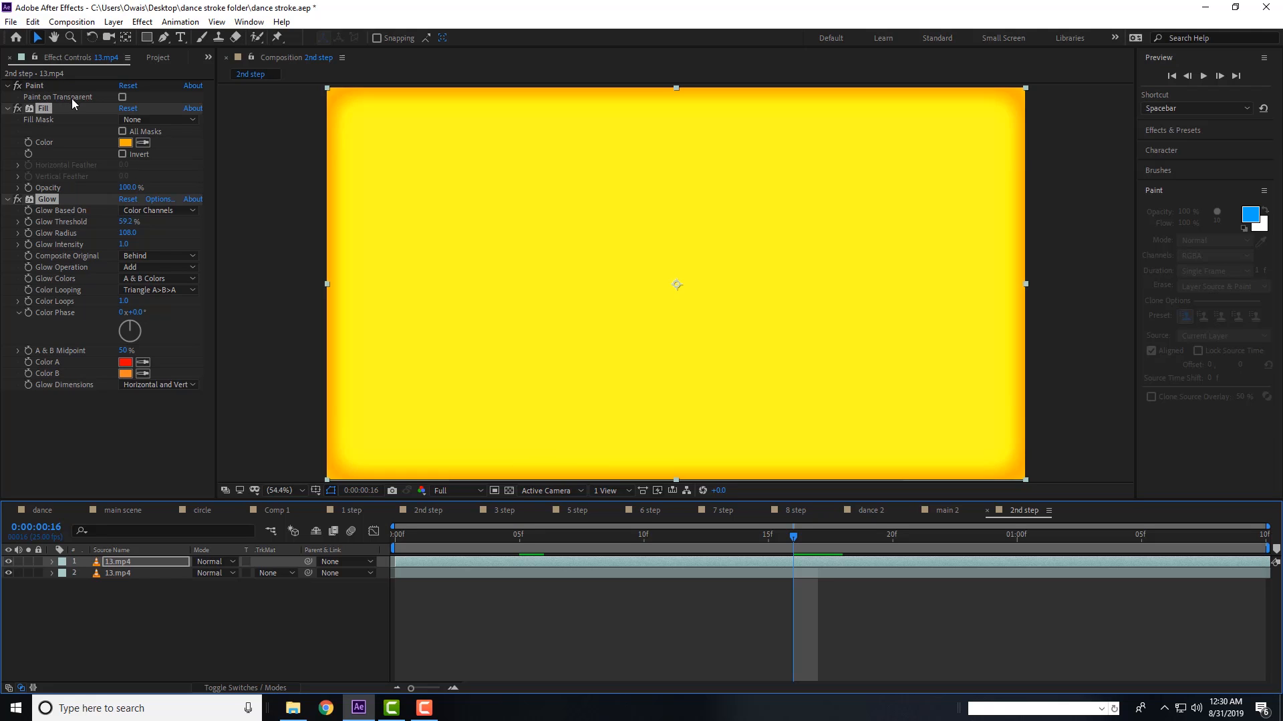
left_click(123, 97)
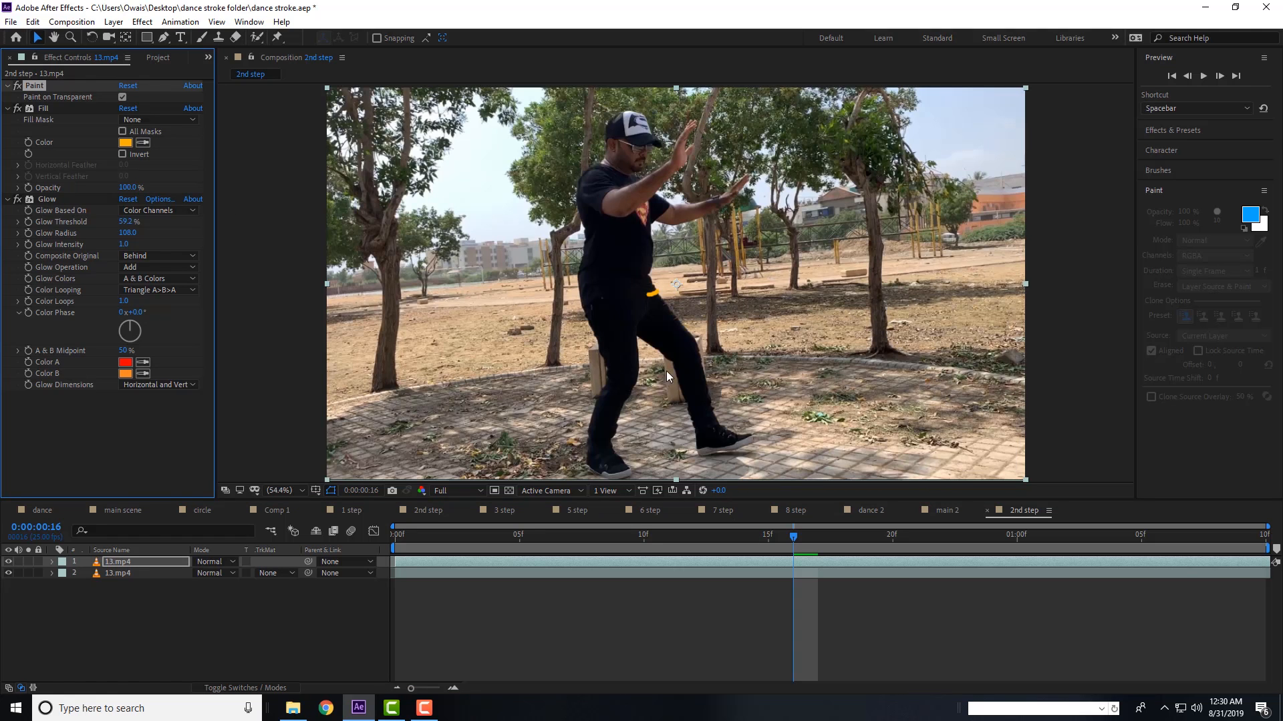
left_click_drag(789, 540, 655, 527)
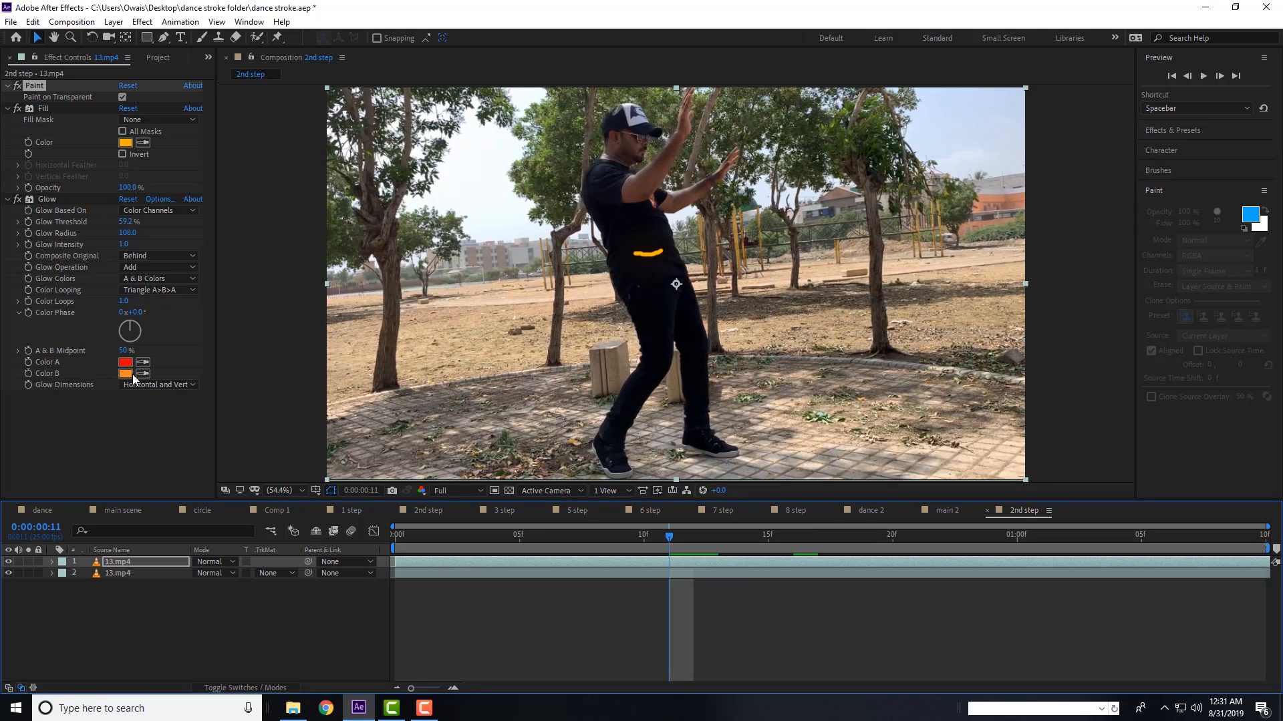
mouse_move(126, 222)
left_mouse_down()
mouse_move(84, 227)
mouse_move(120, 240)
left_mouse_up()
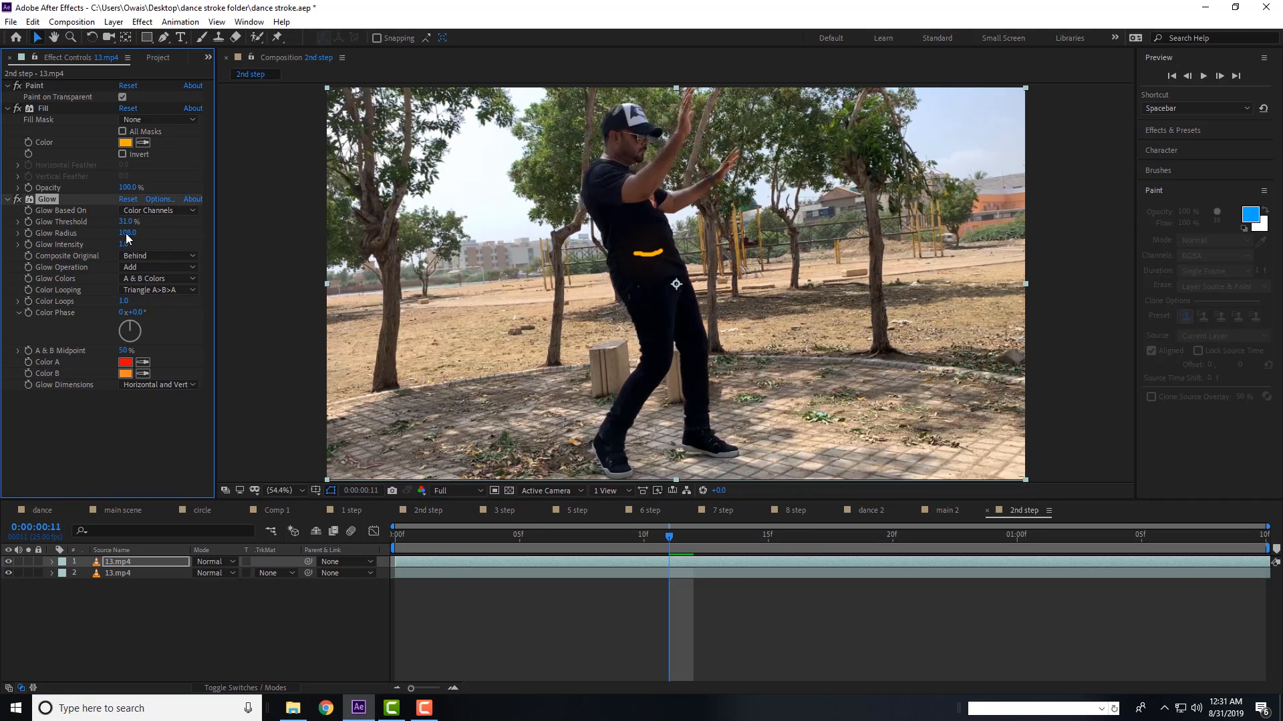
key("space")
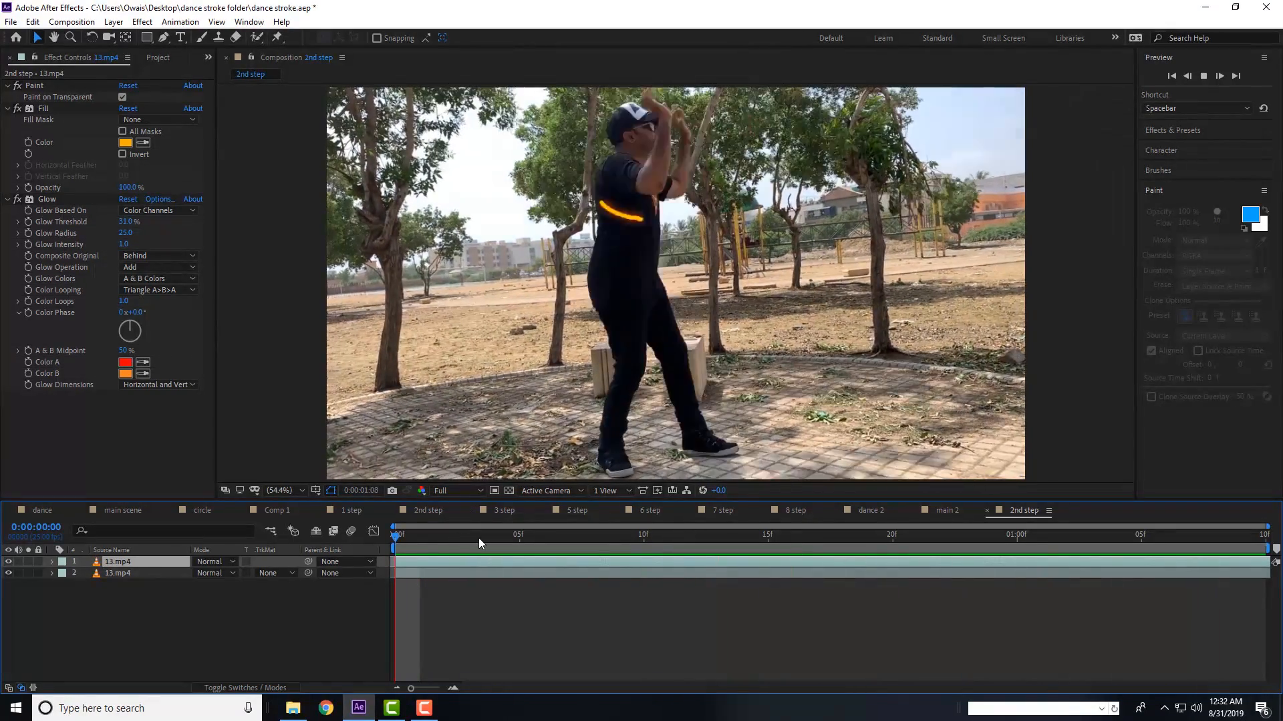
key("space")
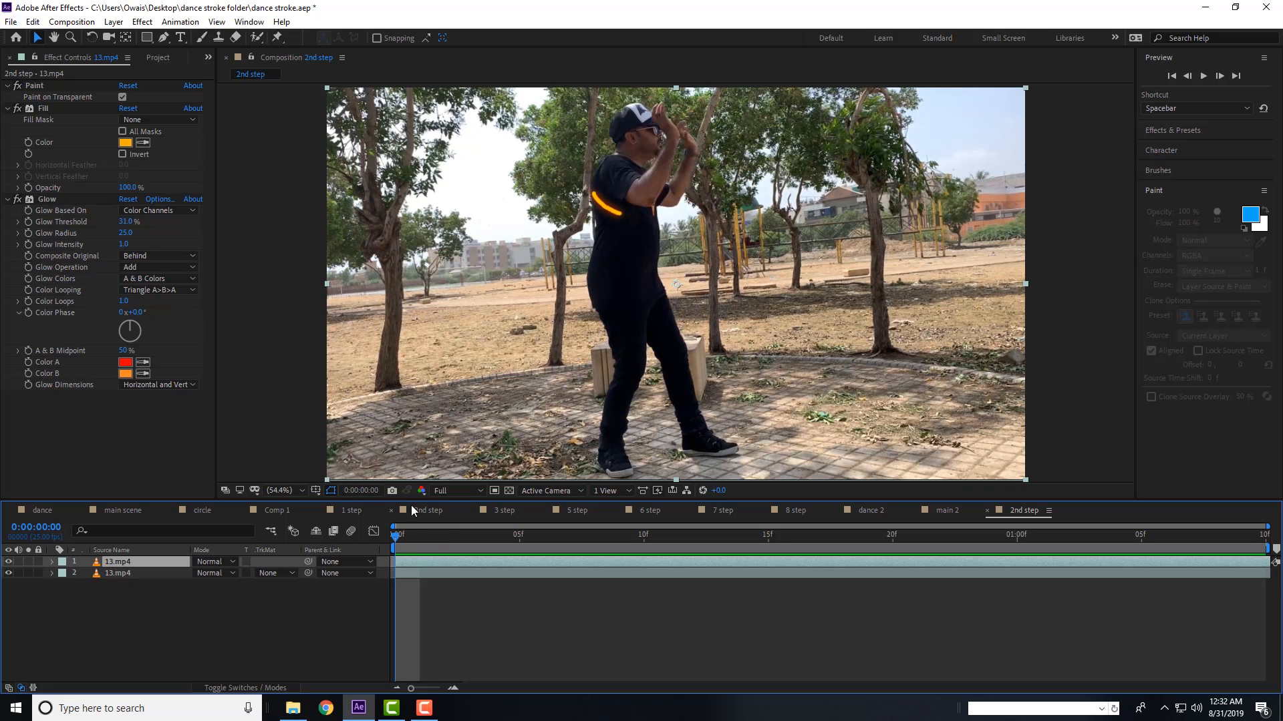
- Import the Elements - Electricity 017 Ray Right clip from the (Footage) folder and add it as the top layer of 2nd step
left_click(292, 710)
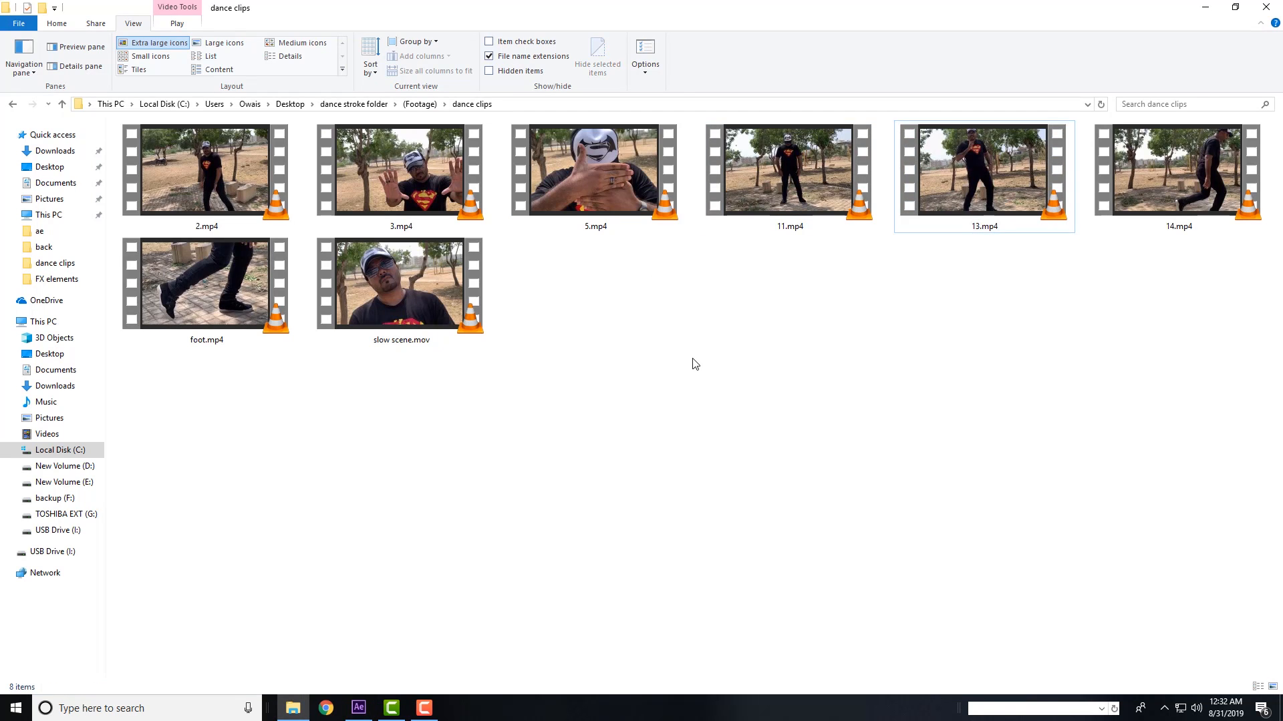
key("BackSpace")
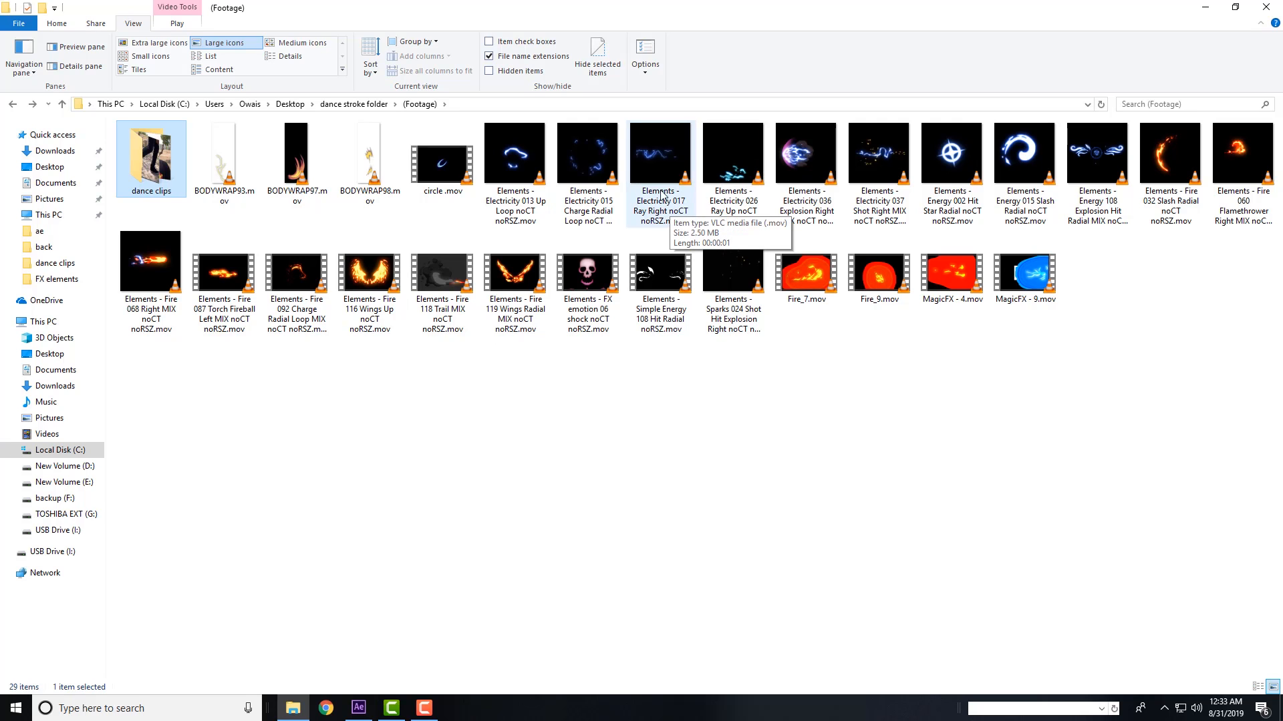
left_click_drag(661, 195, 165, 76)
left_click_drag(113, 298, 100, 256)
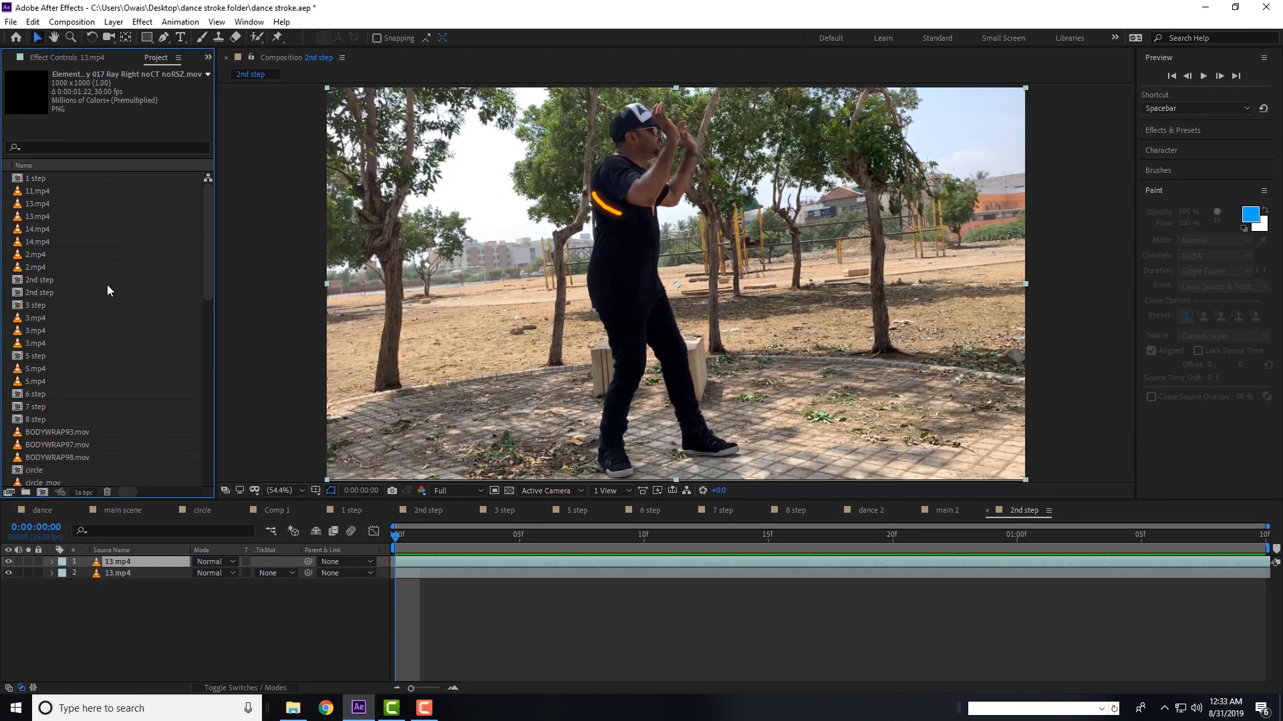
scroll(94, 320, "down", 7)
left_click_drag(94, 308, 169, 565)
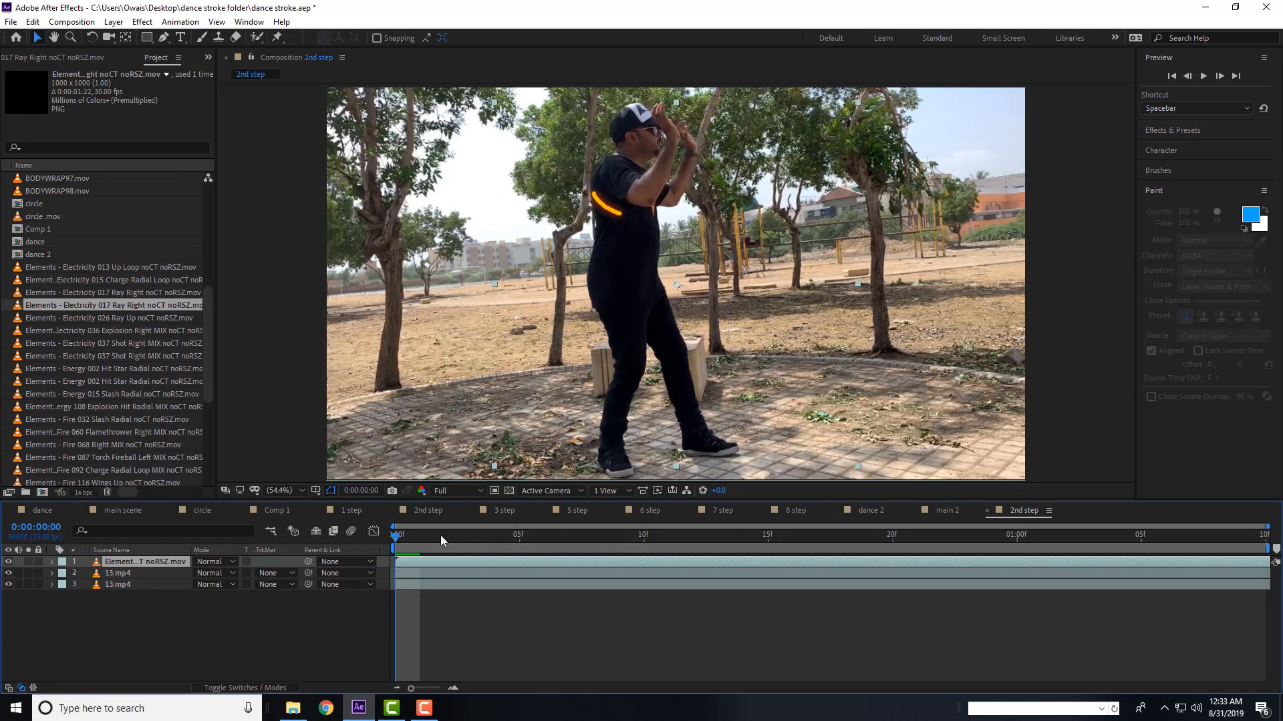
- Trim the start of the electricity layer at frame 13 and shift the layer to begin at the first frame
left_click_drag(440, 535, 711, 532)
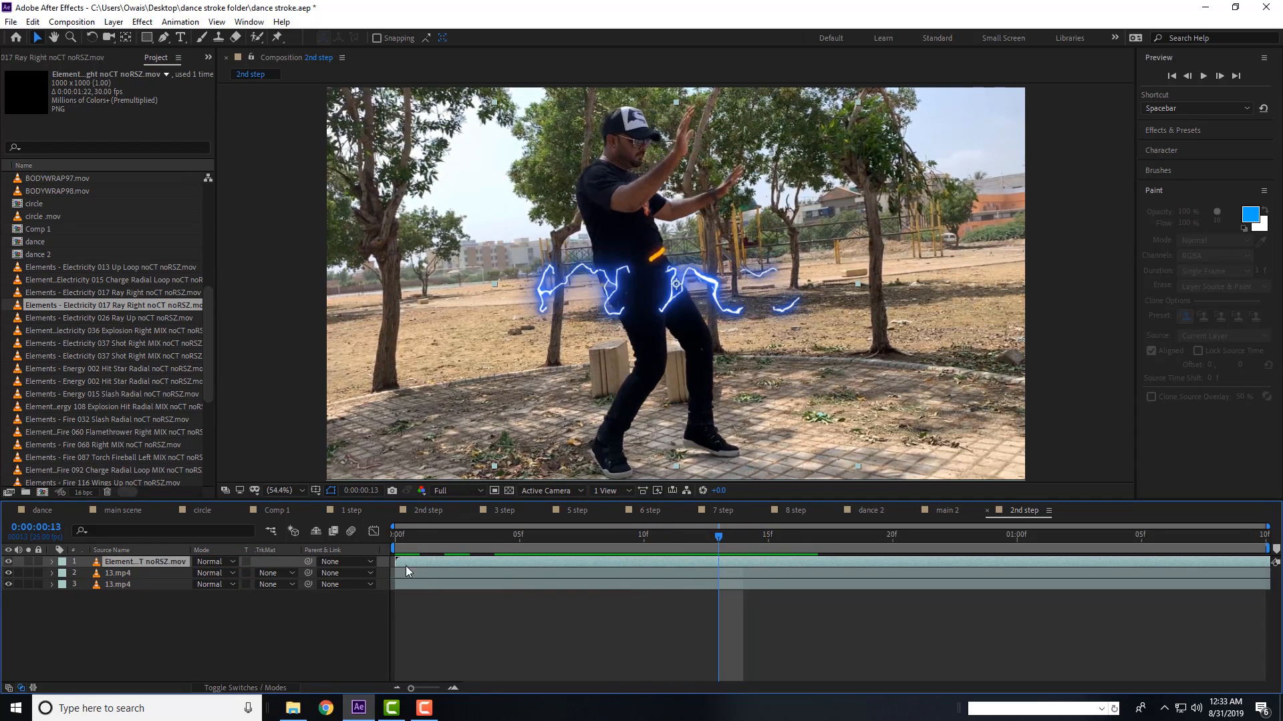
left_click_drag(392, 560, 335, 543)
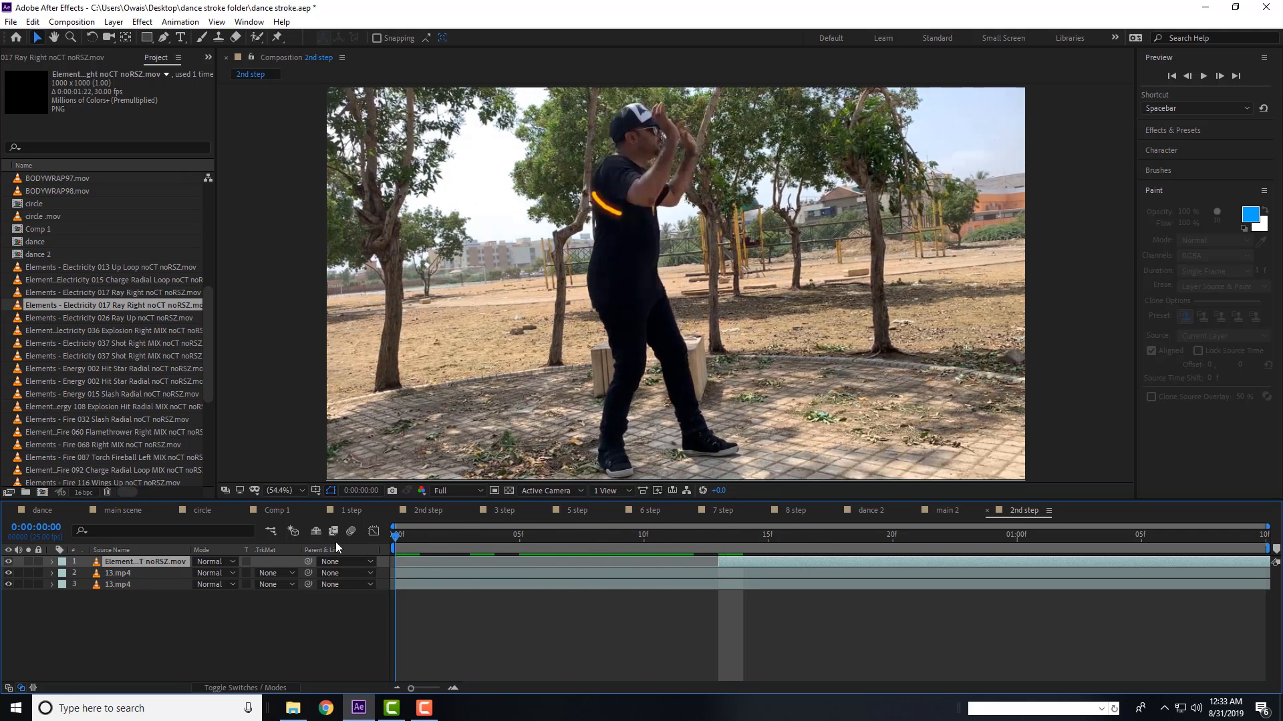
key("bracketleft")
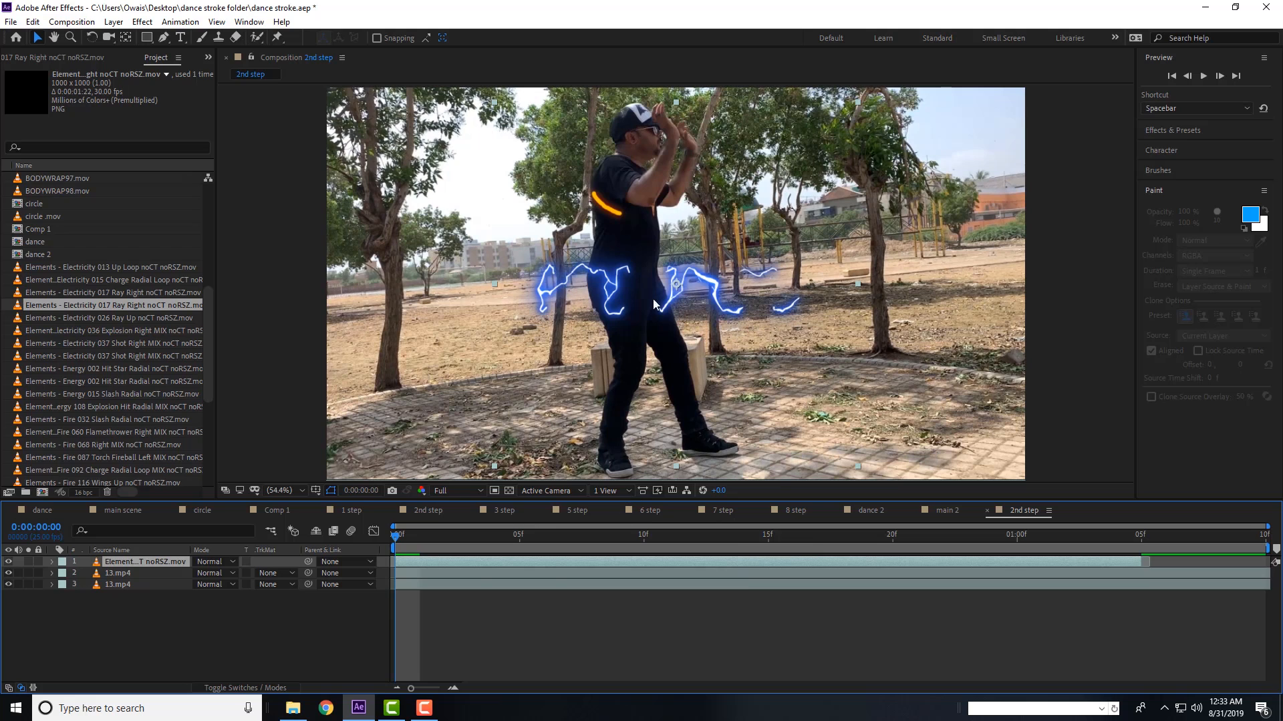
- Scale the electricity layer to 25% and position it across the dancer's chest over the lower end of the orange stroke
key("s")
left_click_drag(213, 573, 151, 569)
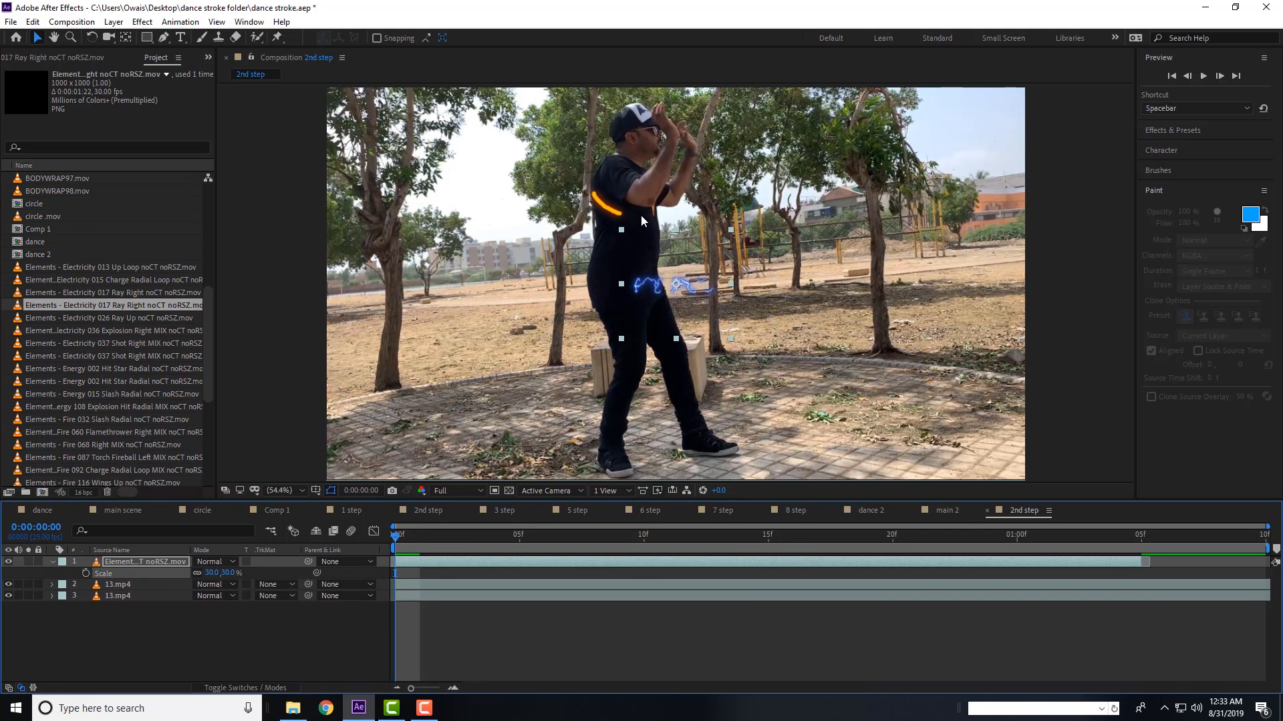
left_click_drag(645, 264, 593, 195)
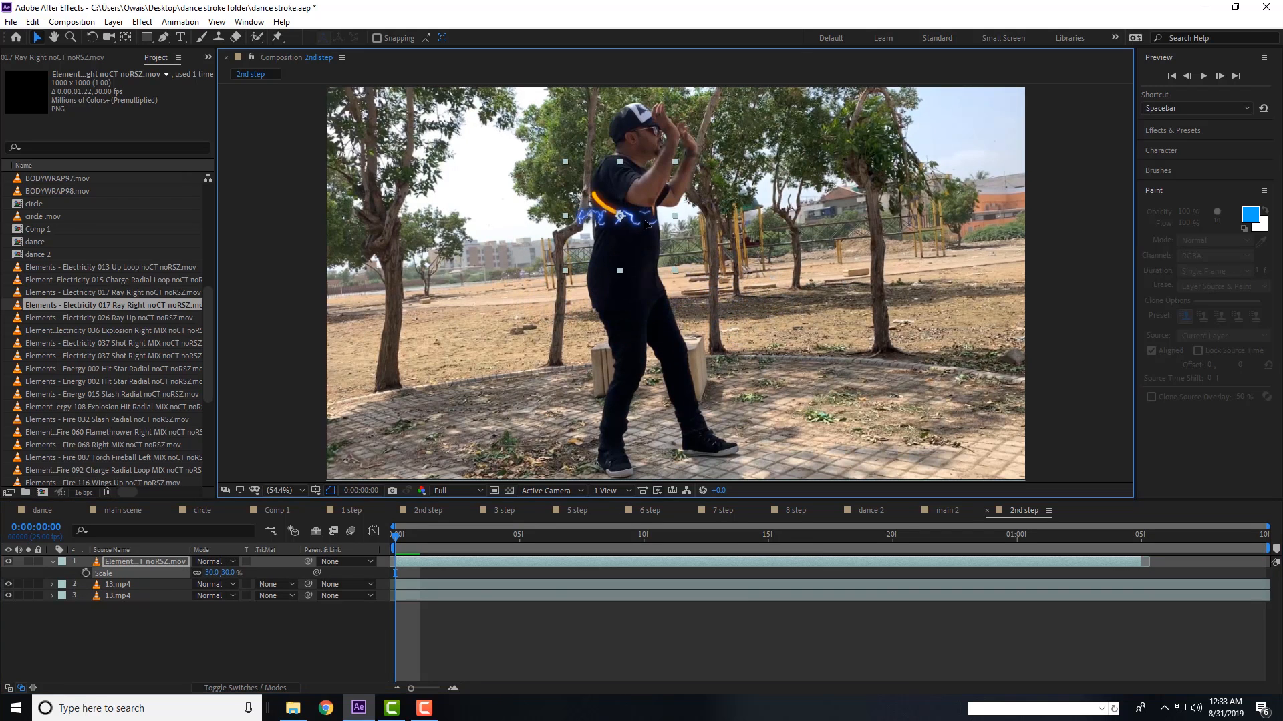
left_click(211, 573)
type("25")
key("Return")
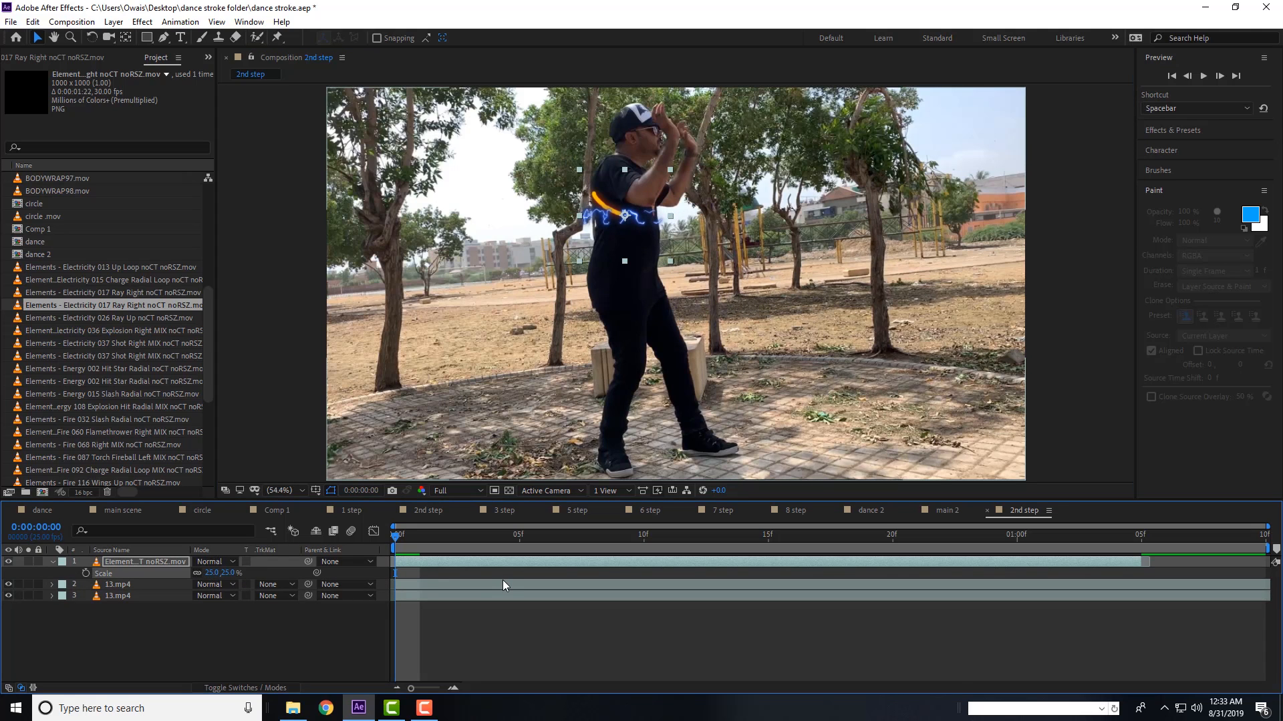
scroll(678, 284, "up", 2)
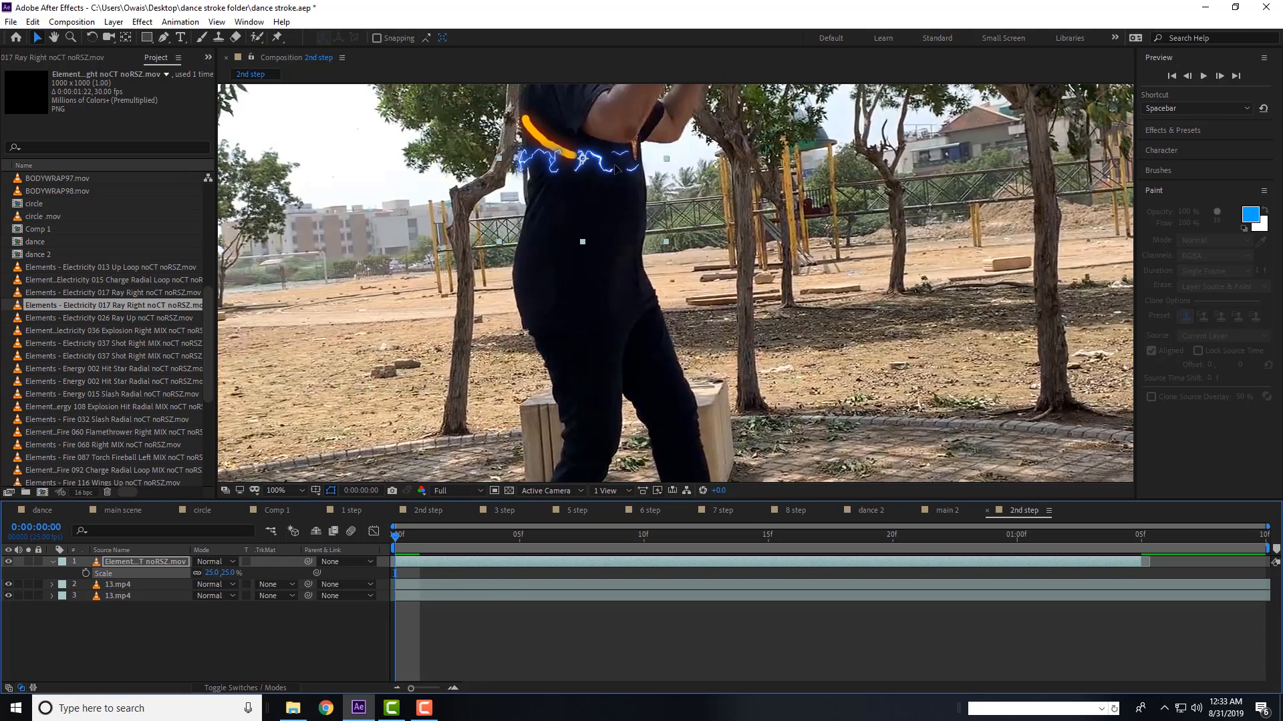
left_click_drag(616, 168, 616, 164)
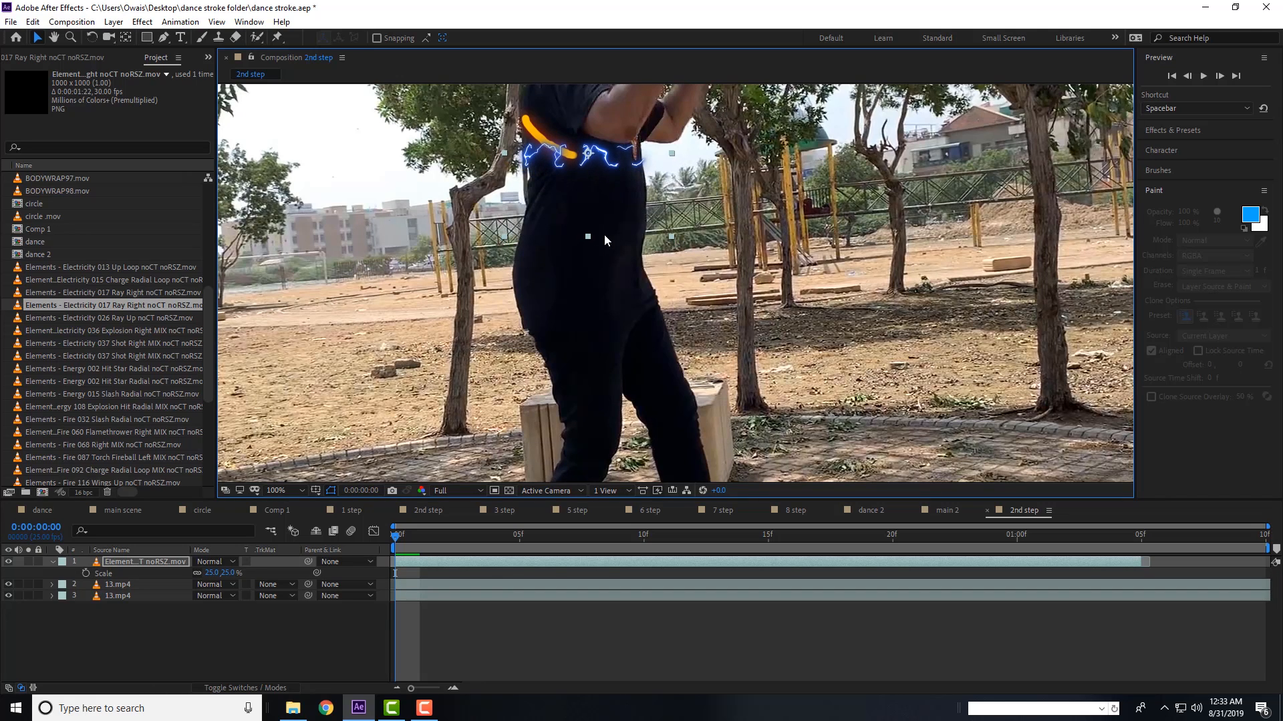
- Animate the electricity layer's Position from the first frame to frame 5, shifting it to follow the torso and orange stroke
key("p")
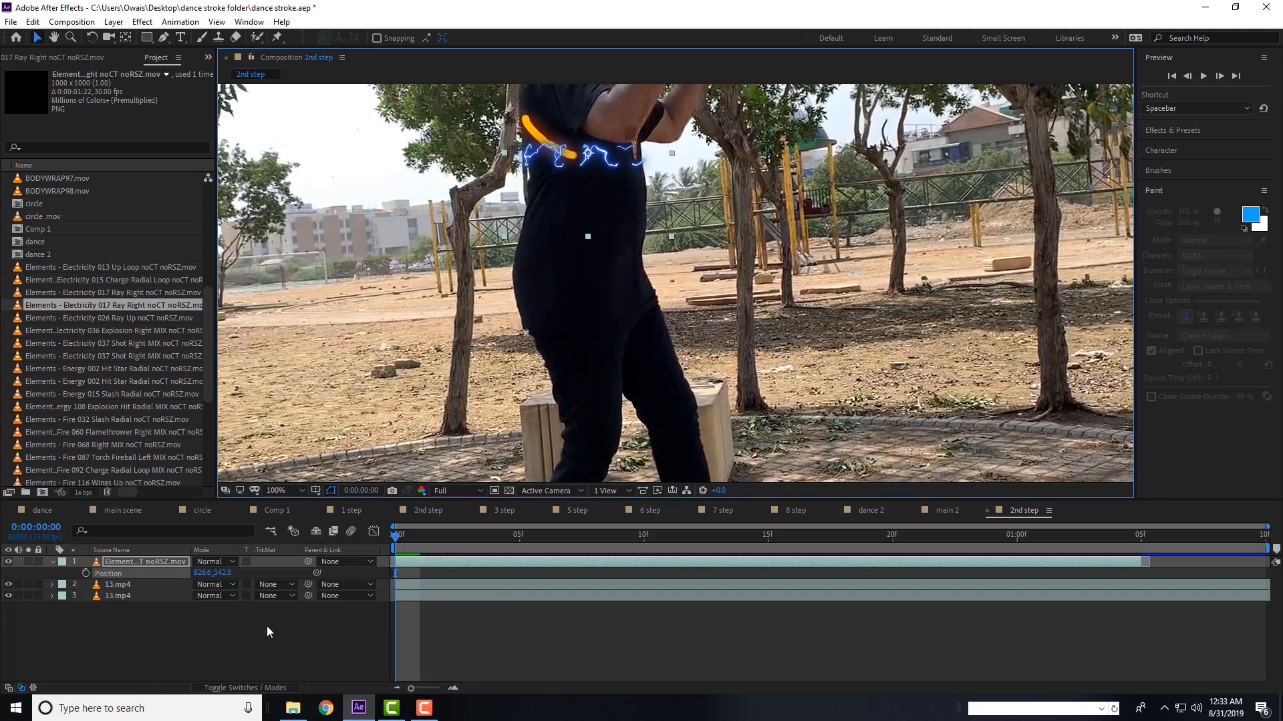
left_click(86, 573)
left_click_drag(465, 539, 523, 552)
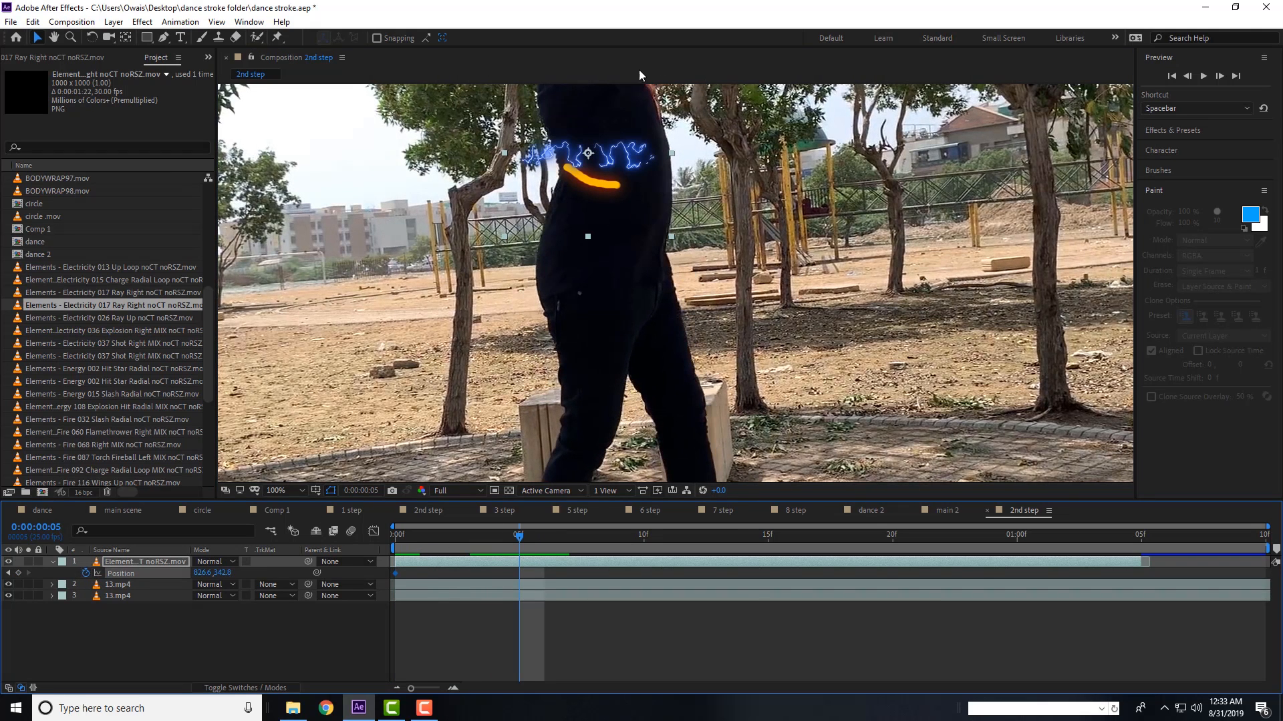
left_click_drag(626, 159, 646, 158)
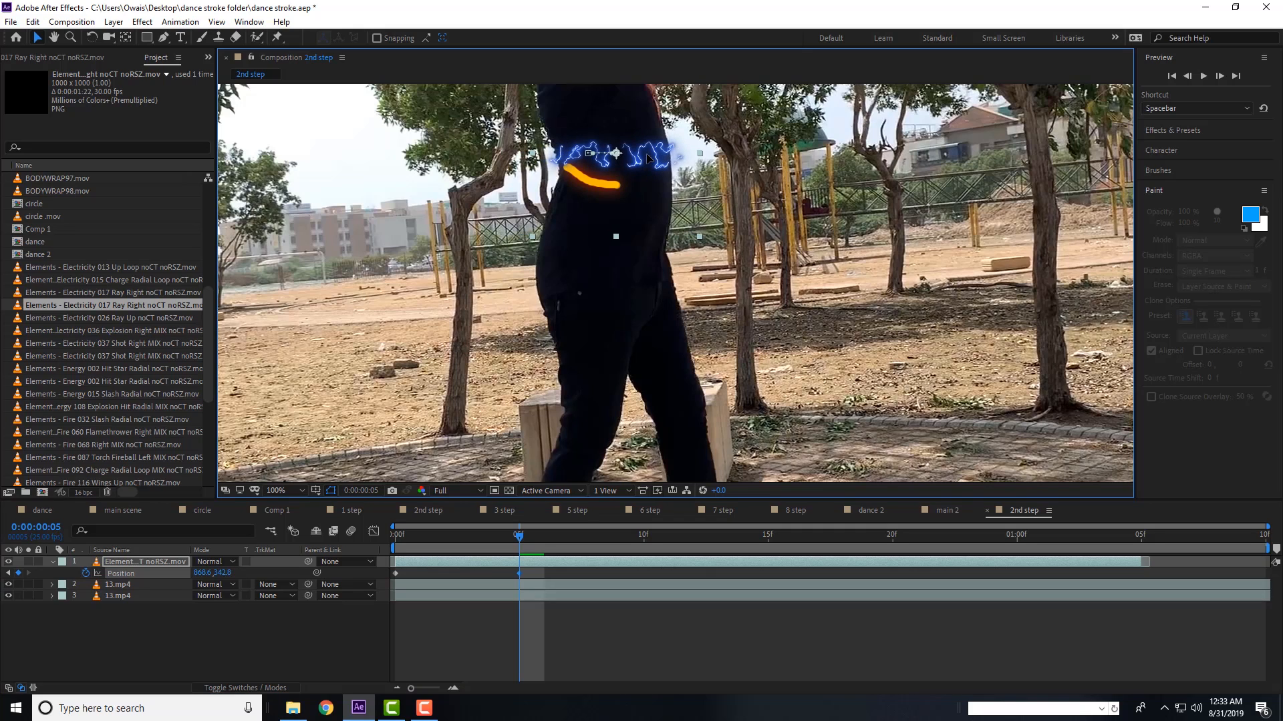
left_click_drag(516, 537, 509, 566)
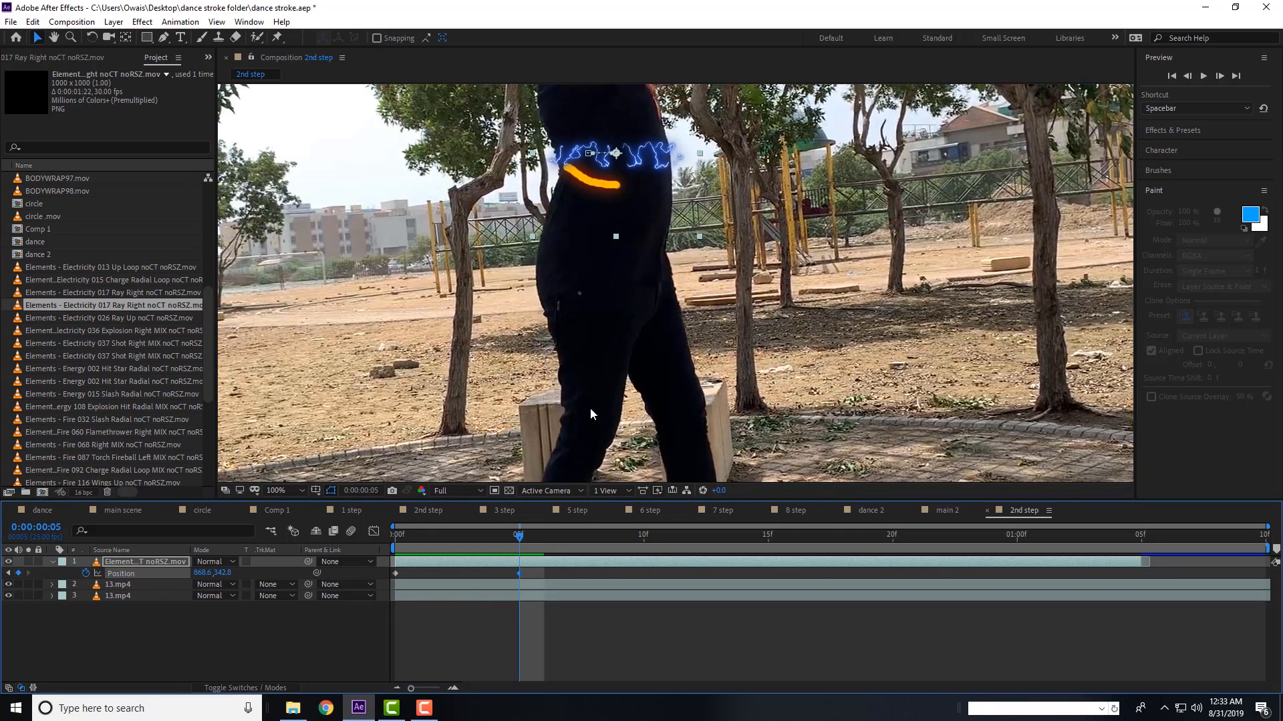
left_click_drag(646, 151, 651, 160)
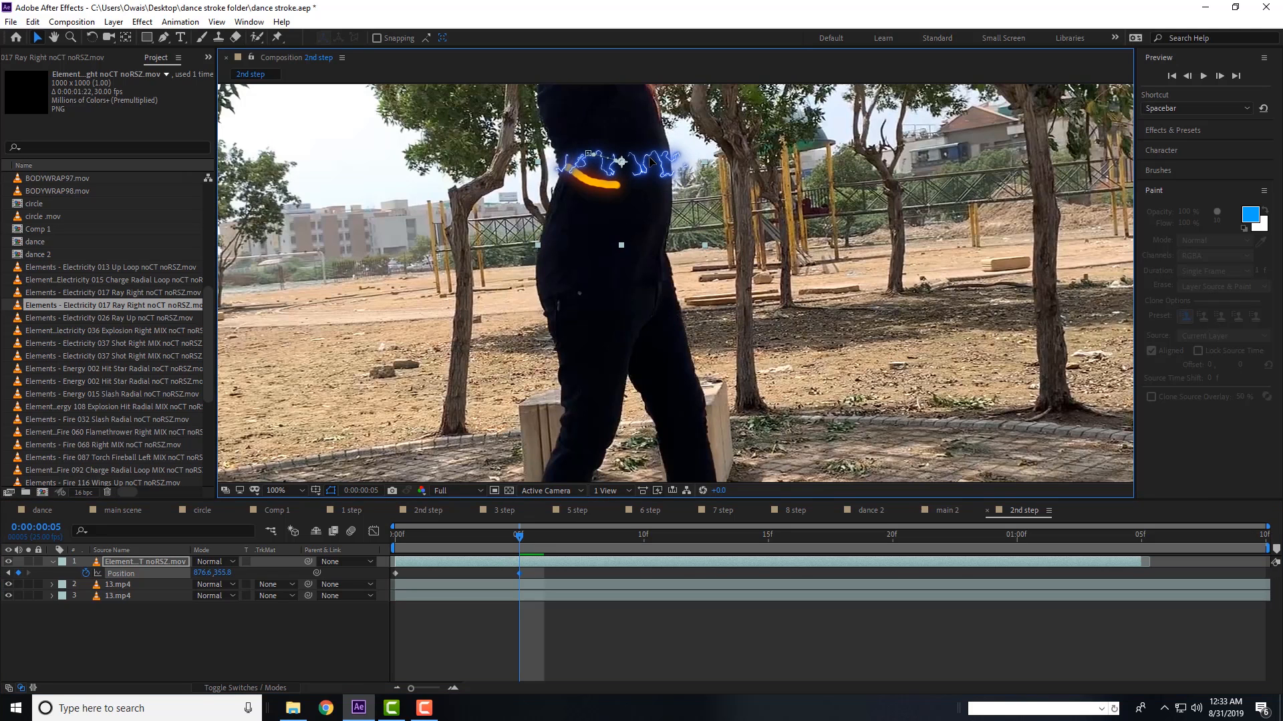
- Add Position keyframes at frames 10, 14 and 18, moving the electricity down the body along with the orange stroke
left_click_drag(531, 535, 640, 552)
left_click_drag(646, 197, 631, 225)
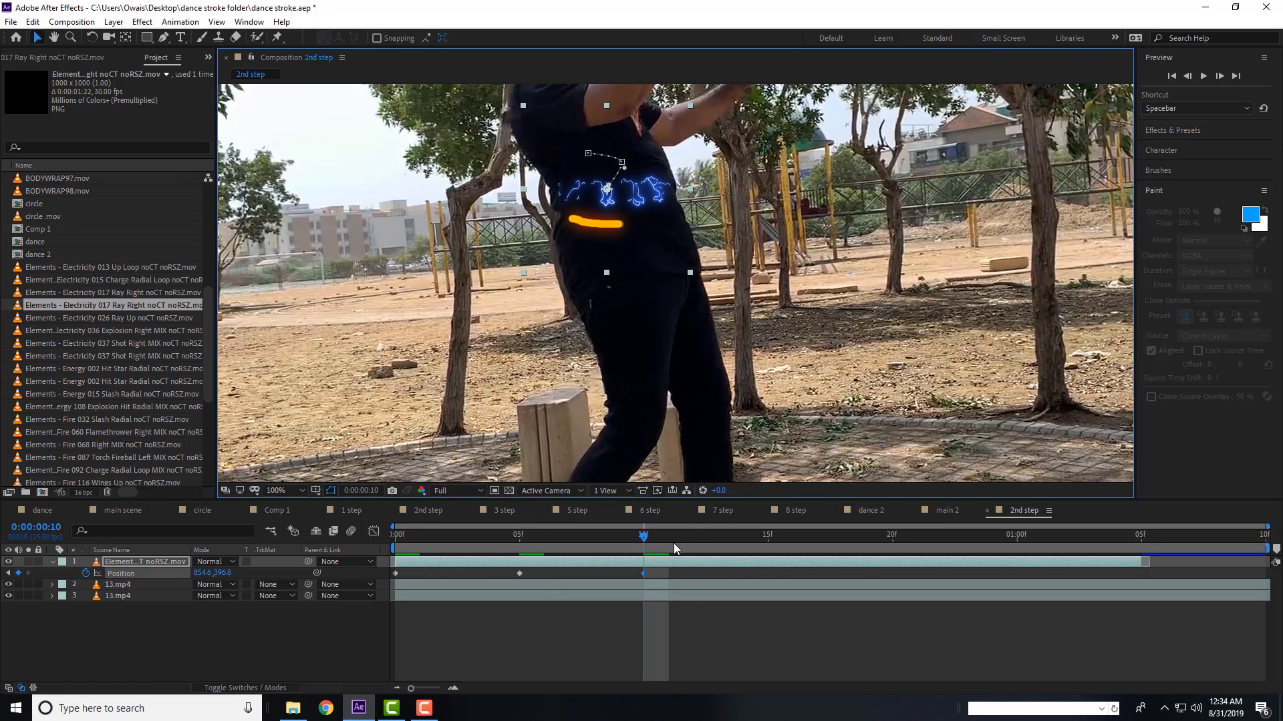
left_click_drag(674, 549, 747, 549)
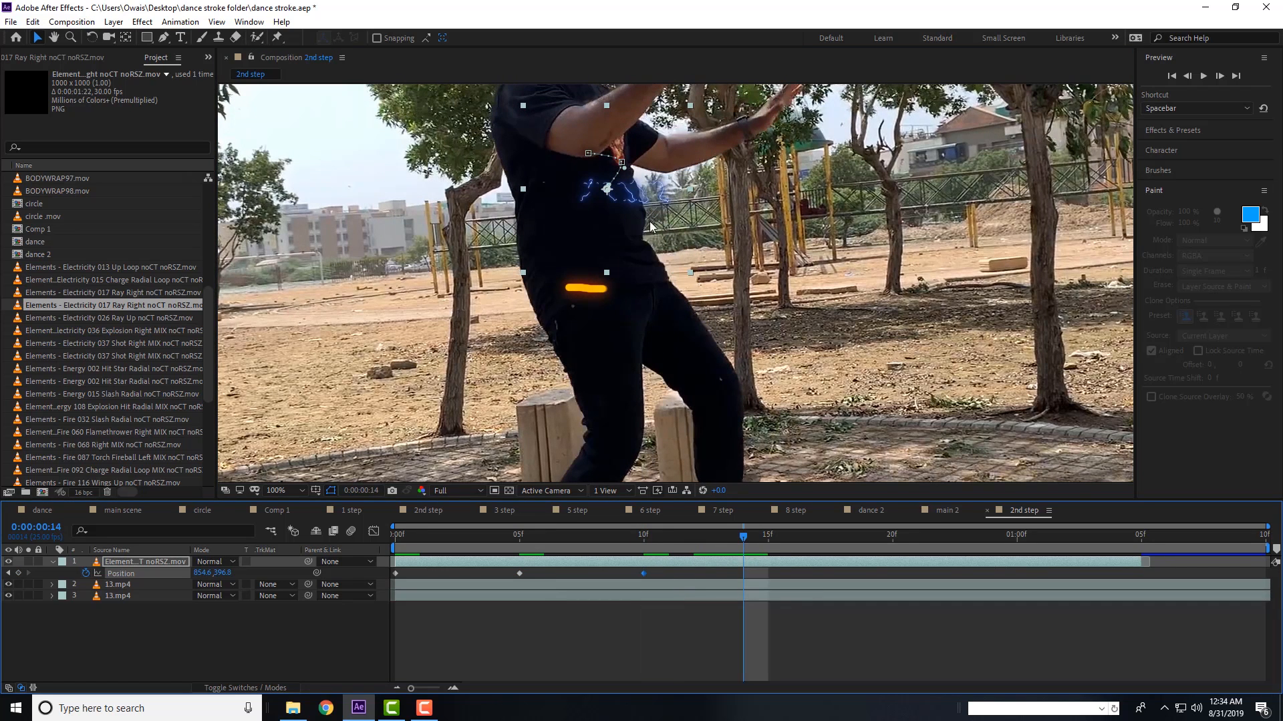
left_click_drag(637, 187, 620, 211)
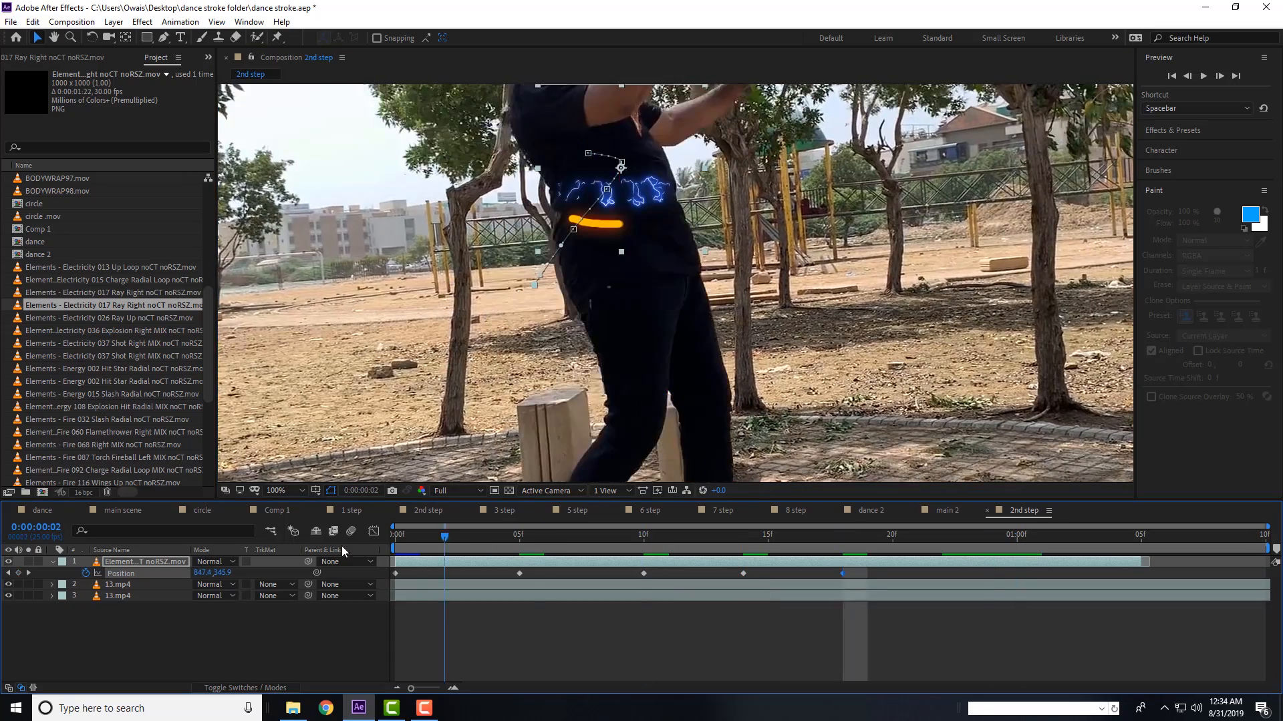
- Fit the footage in the viewer and preview the electricity animation from the first frame
key("Home")
left_click(288, 496)
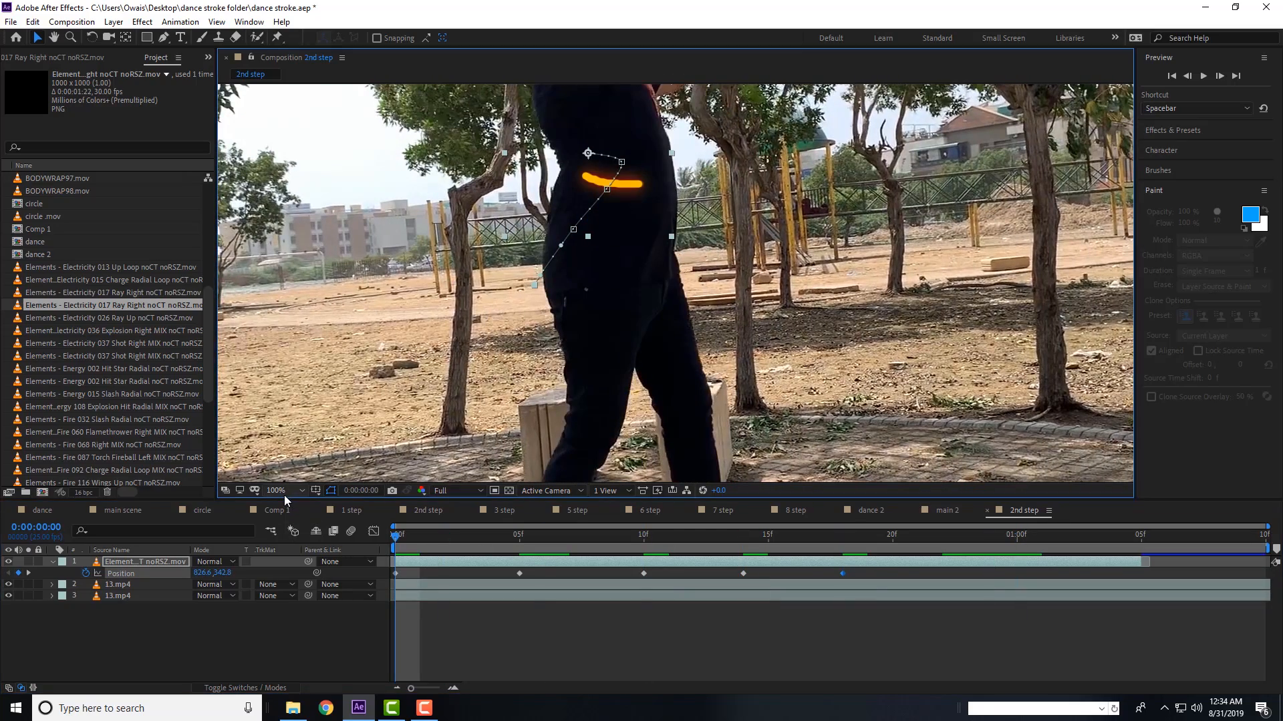
left_click(284, 489)
left_click(299, 276)
key("space")
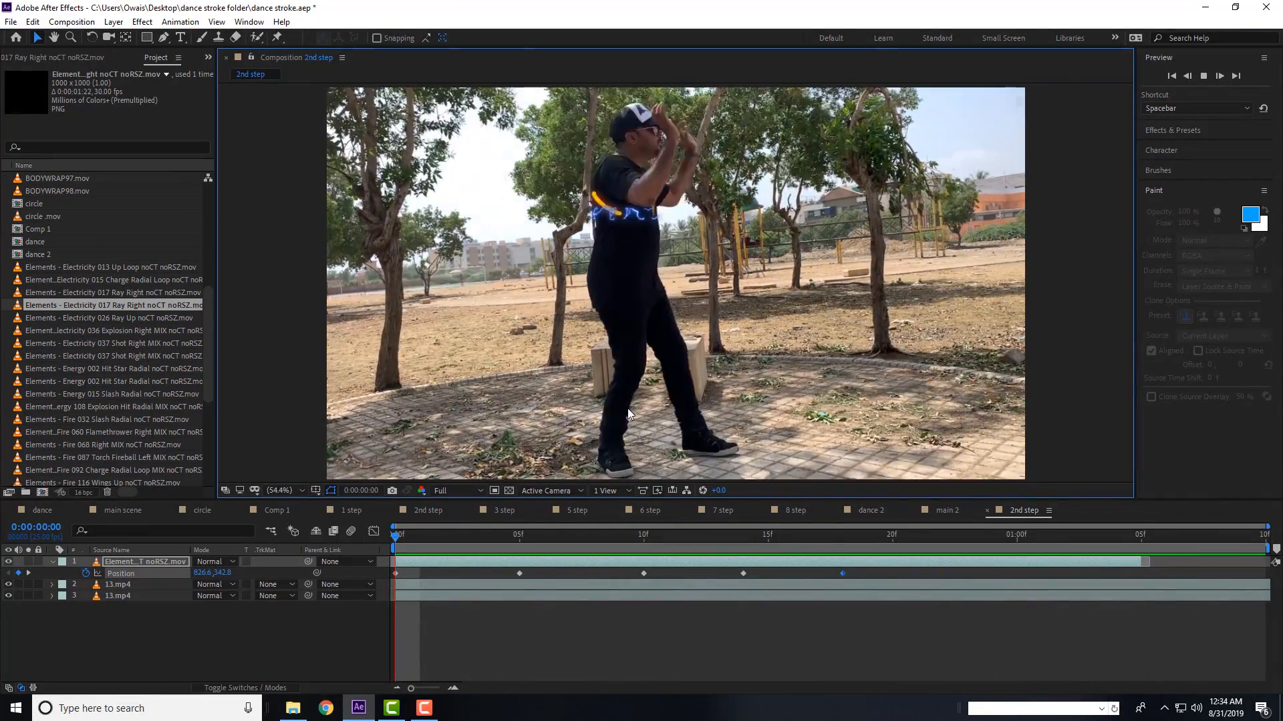
- Import Elements - Electricity 013 Up Loop noCT noRSZ.mov from the Footage folder and add it as the top layer of the 2nd step composition
left_click(454, 539)
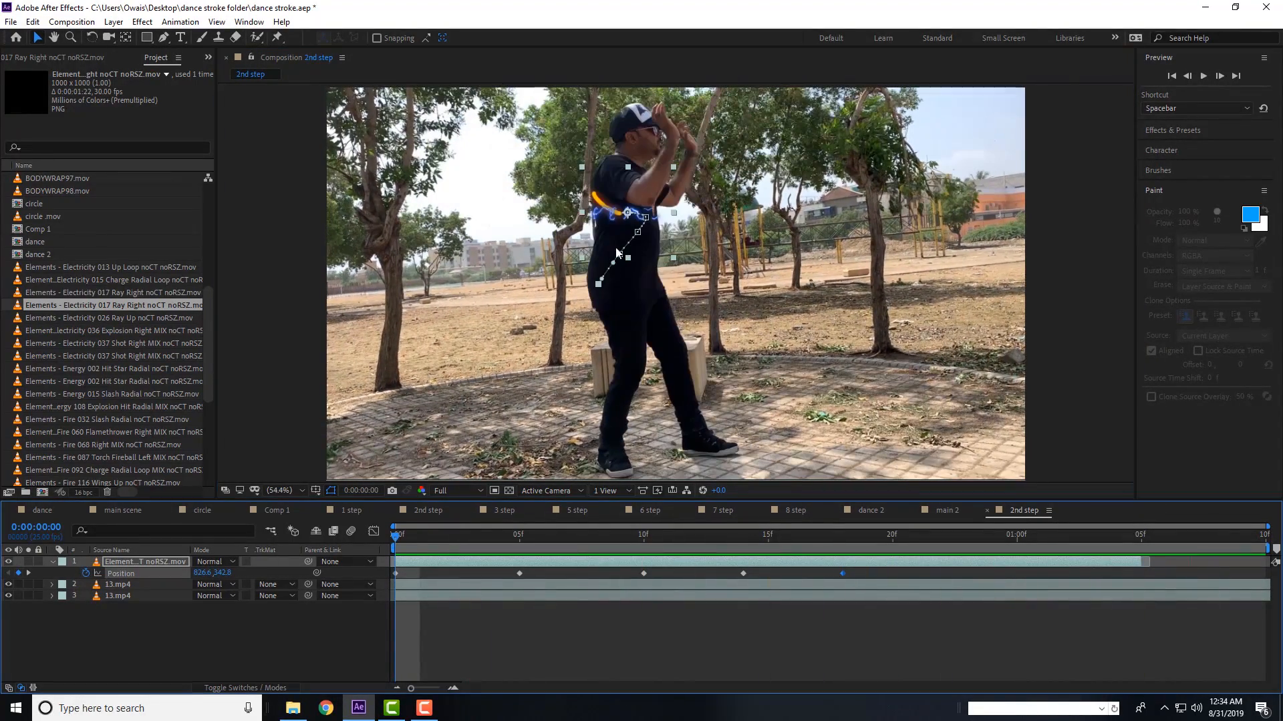
left_click(293, 708)
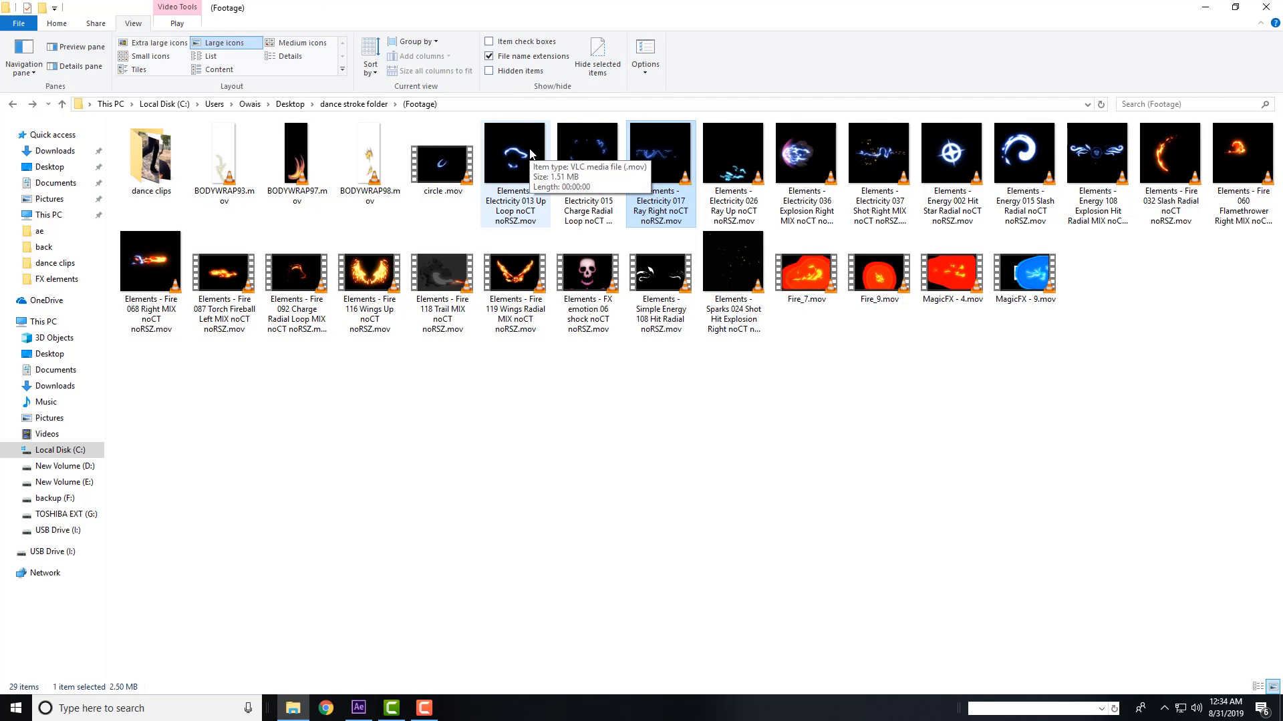
left_click_drag(529, 153, 83, 346)
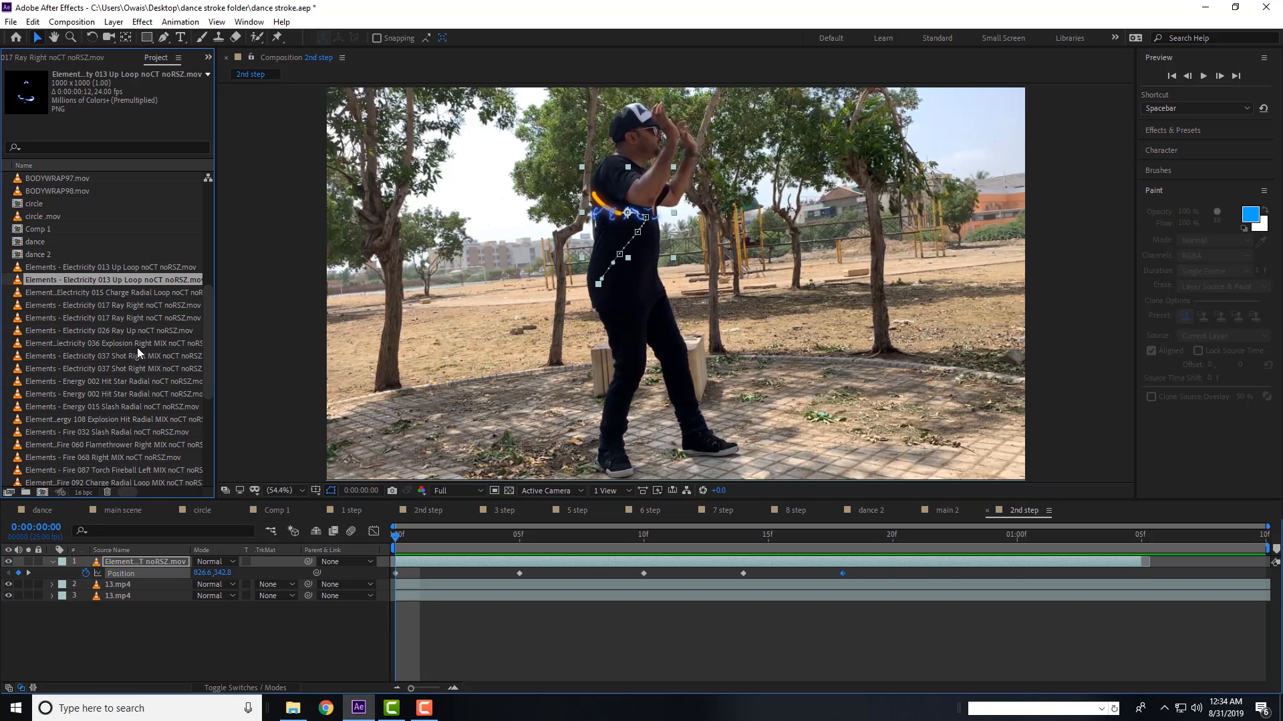
left_click_drag(110, 280, 183, 563)
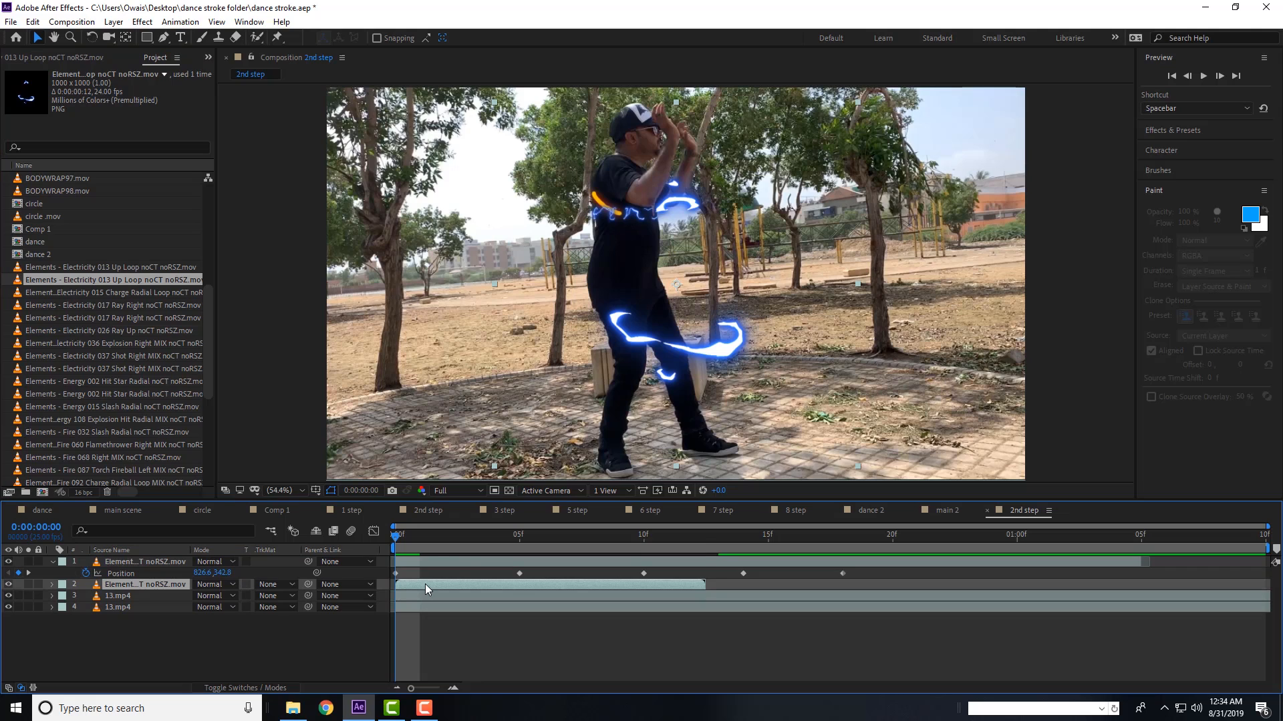
left_click_drag(425, 584, 417, 573)
- Scale the new electricity loop layer to 19% and place it over the dancer's upper thigh
key("s")
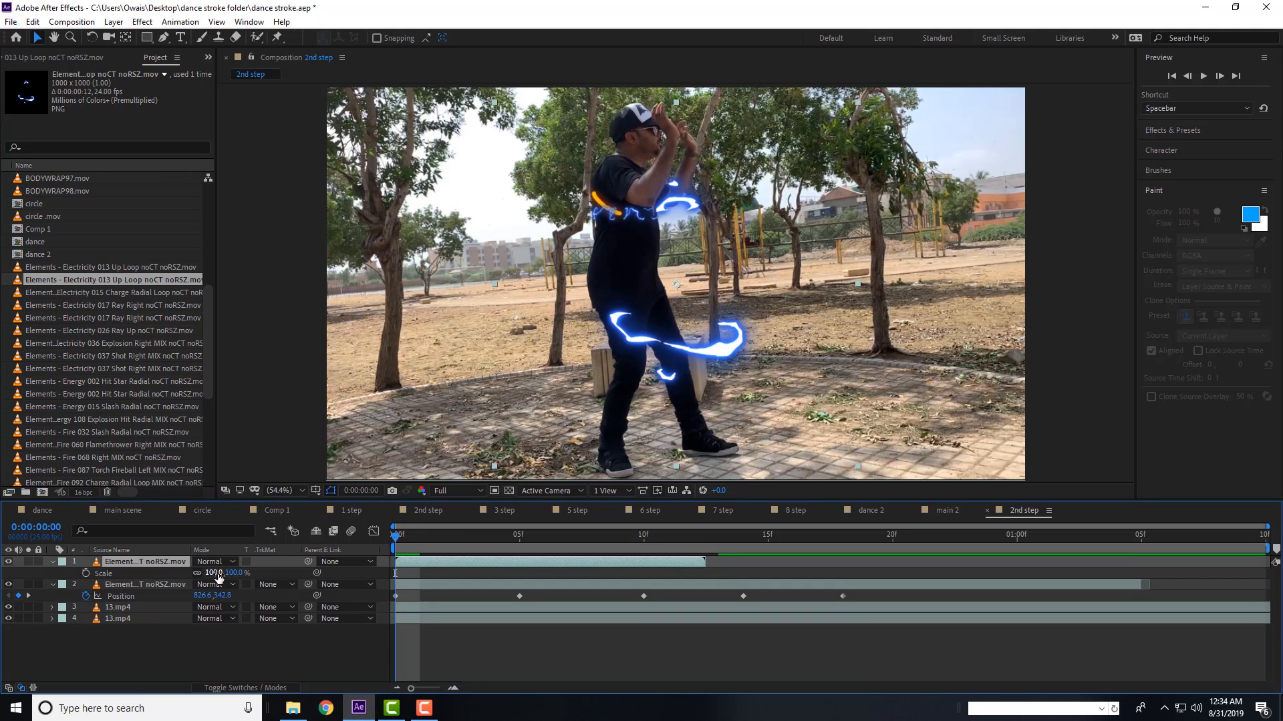
left_click_drag(219, 573, 167, 573)
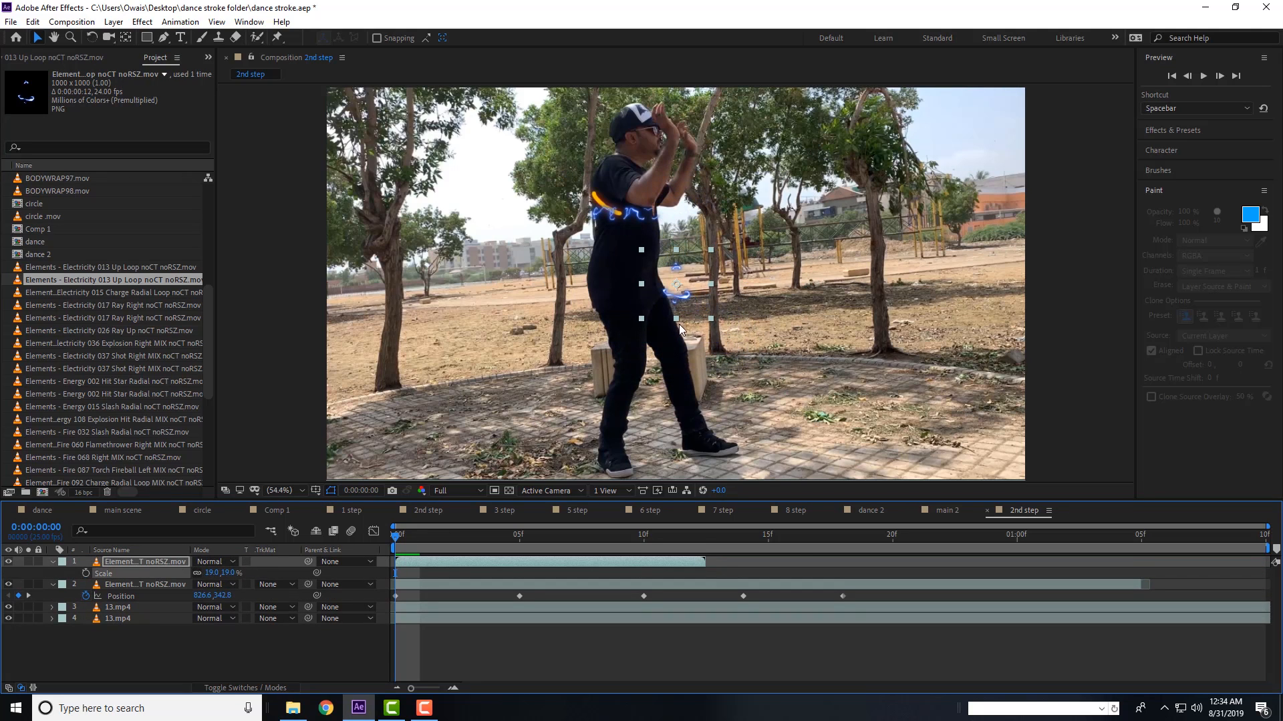
left_click_drag(688, 297, 635, 323)
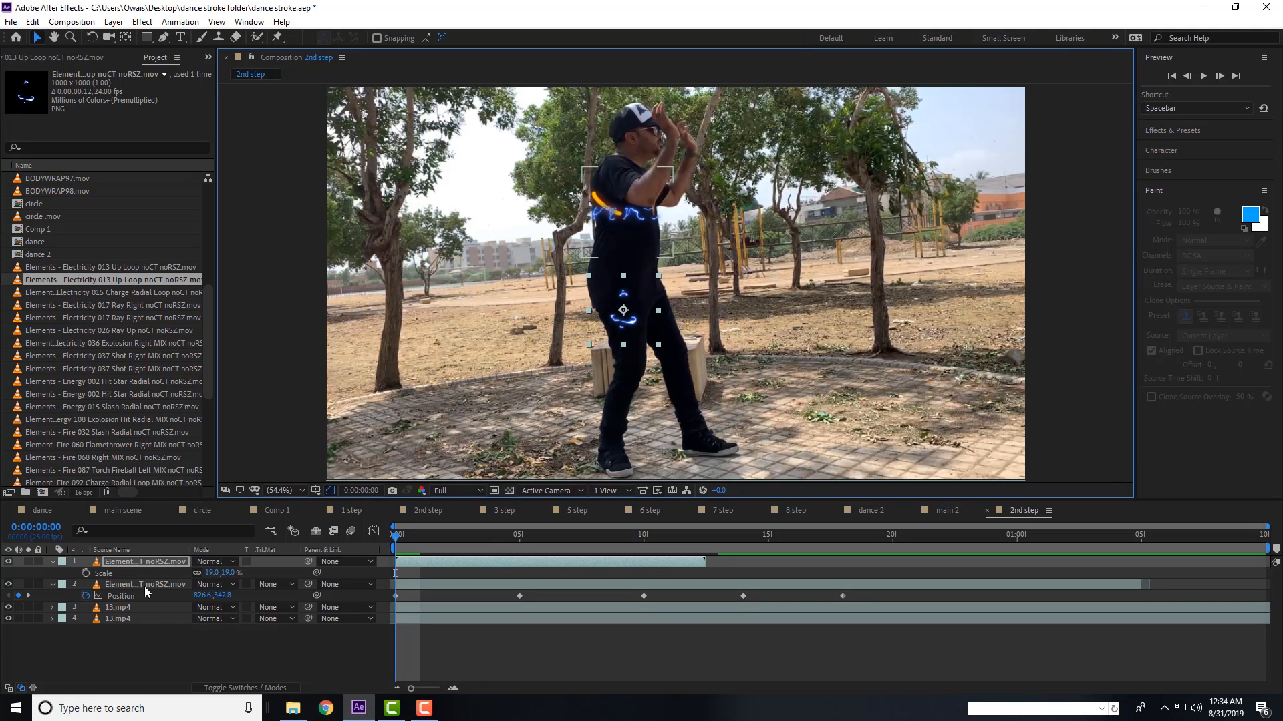
- Animate the electricity loop's Position with keyframes at frames 0, 5, 8 and 12, moving it down the dancer's leg to the foot
key("alt+shift+p")
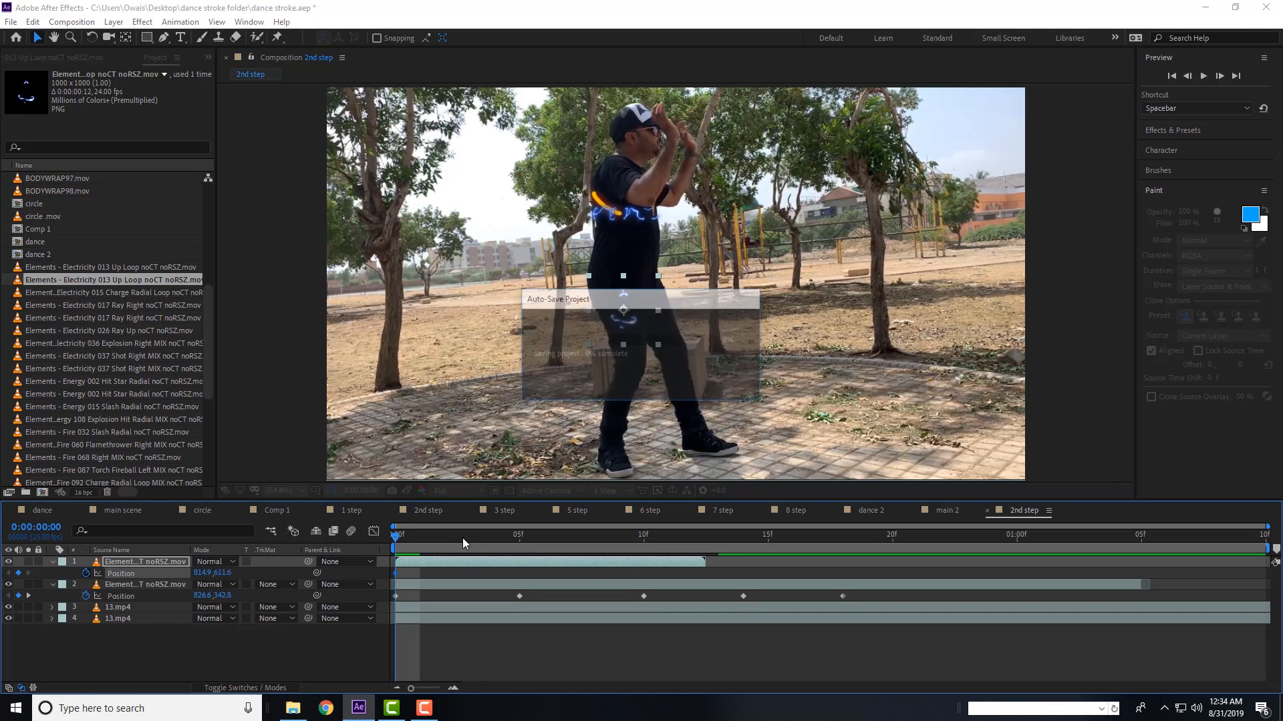
left_click_drag(487, 537, 521, 543)
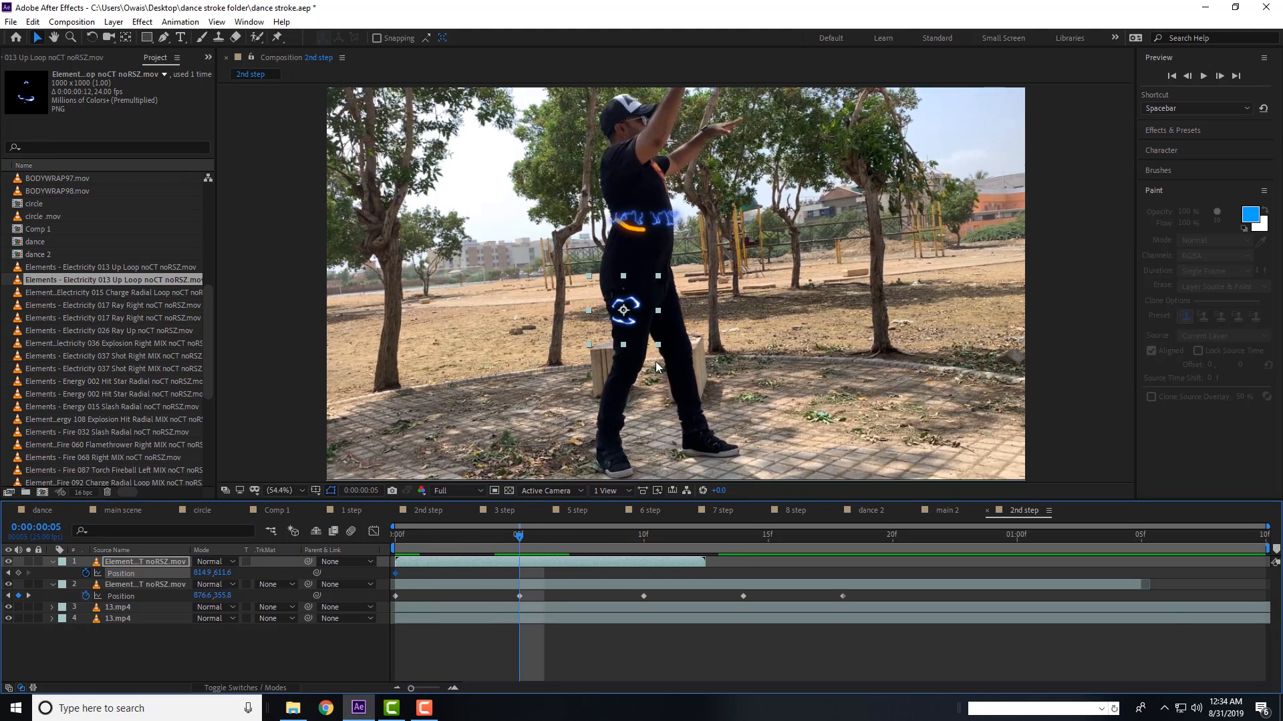
left_click_drag(635, 328, 645, 354)
left_click(593, 538)
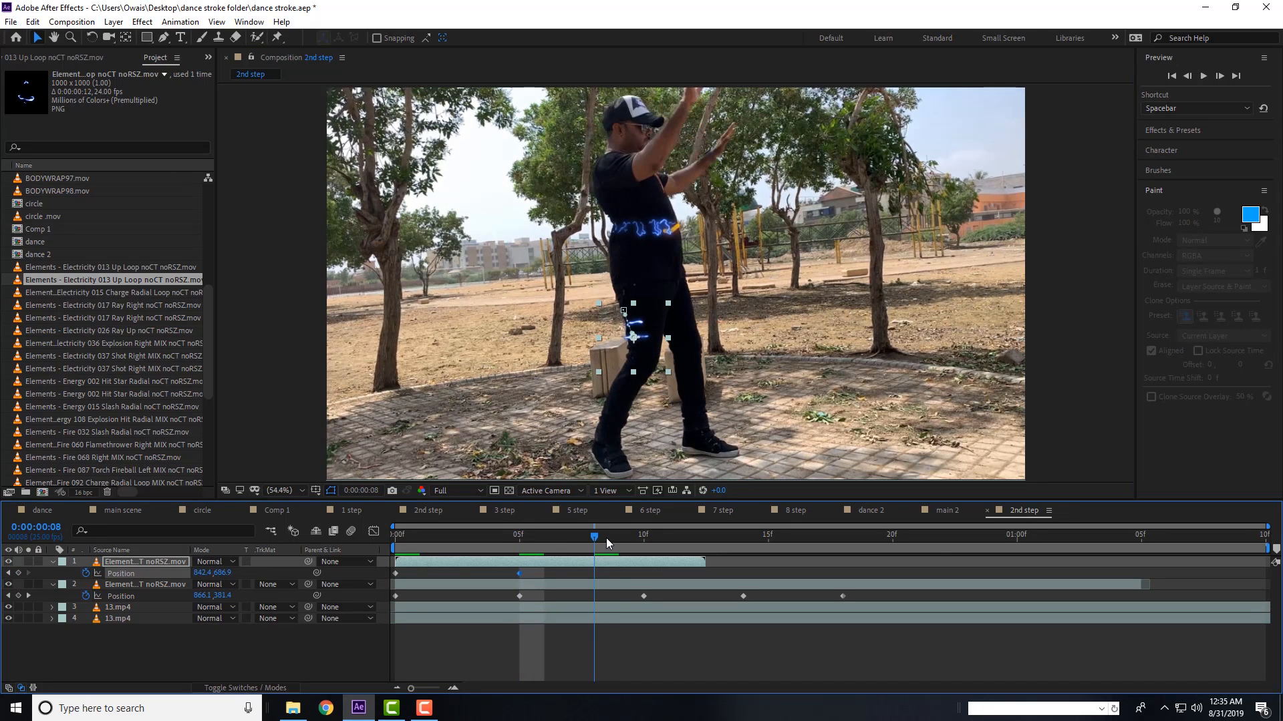
left_click_drag(648, 342, 649, 374)
left_click(692, 543)
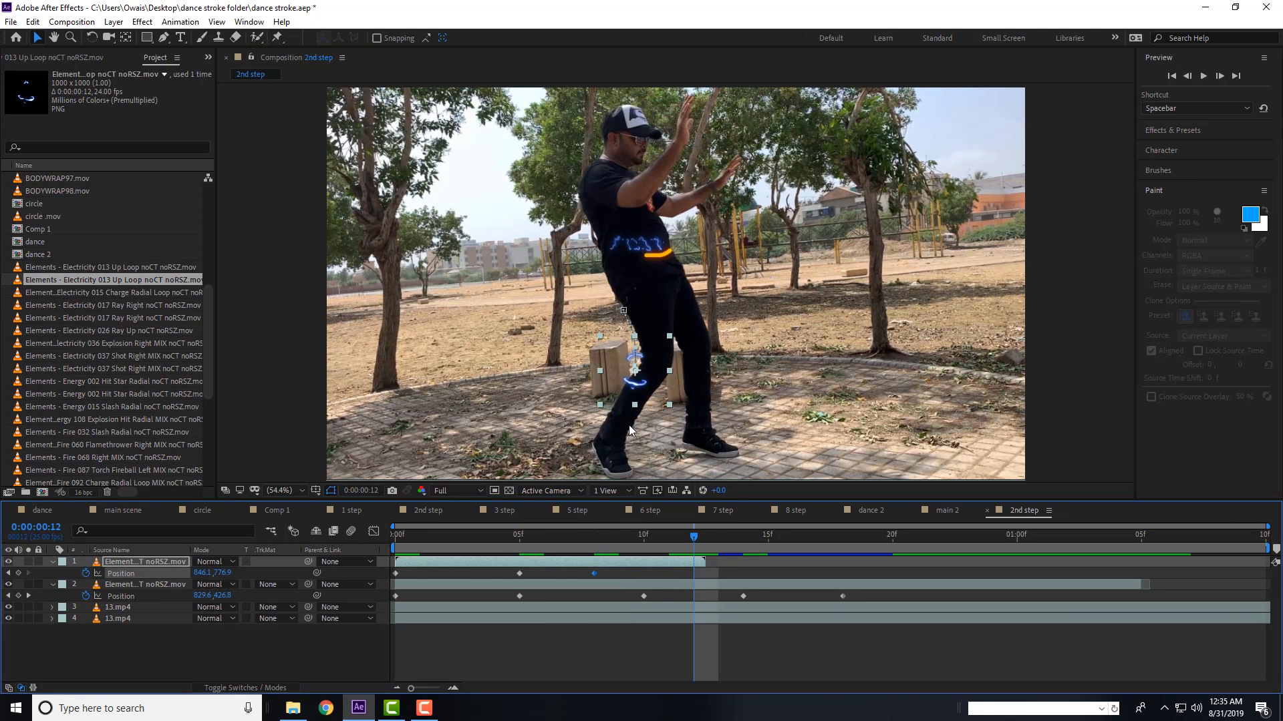
left_click_drag(644, 395, 624, 459)
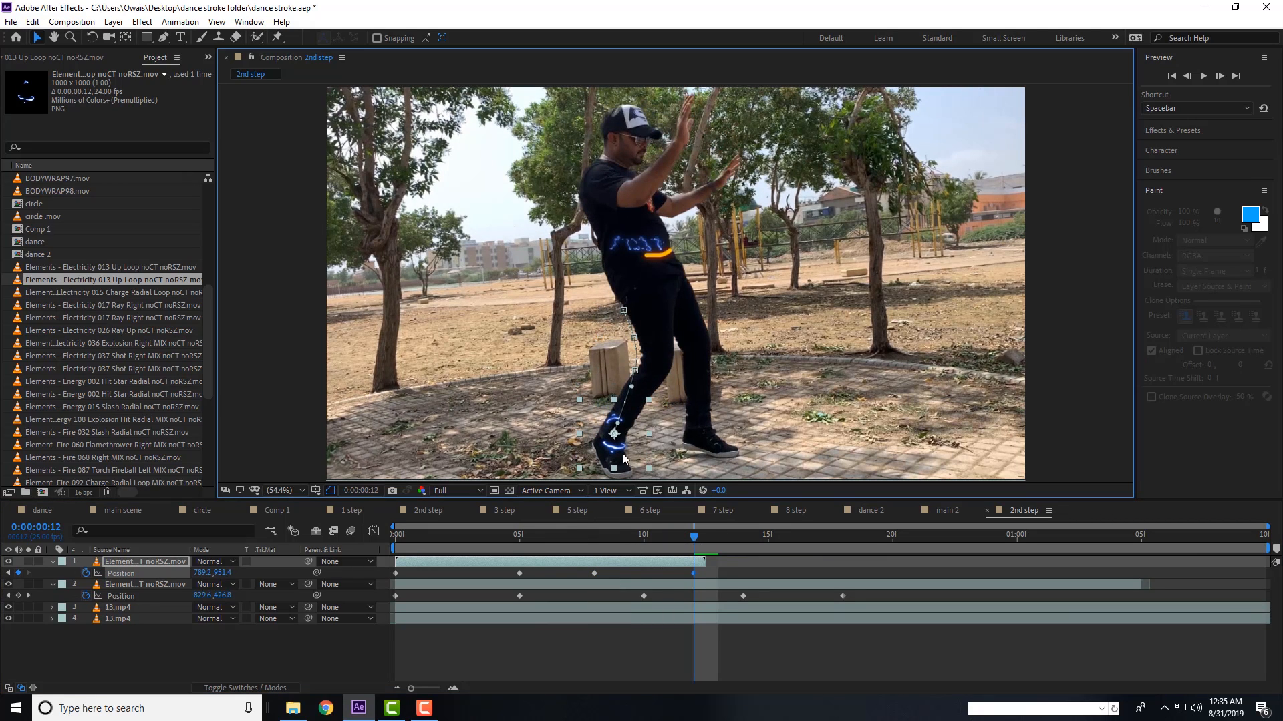
- Animate the electricity loop's Rotation from 0° at frame 5 to 31° at frame 10 to match the leg's tilt
left_click(593, 539)
left_click_drag(595, 539, 630, 557)
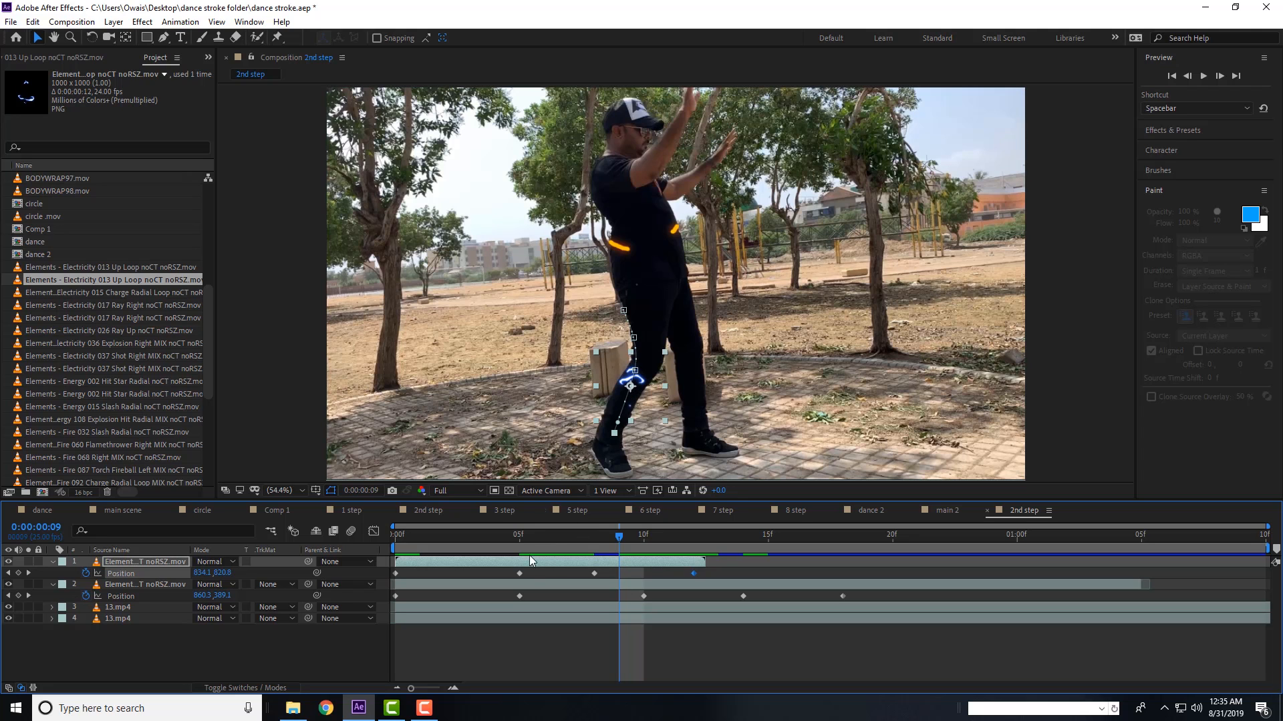
left_click_drag(528, 539, 521, 571)
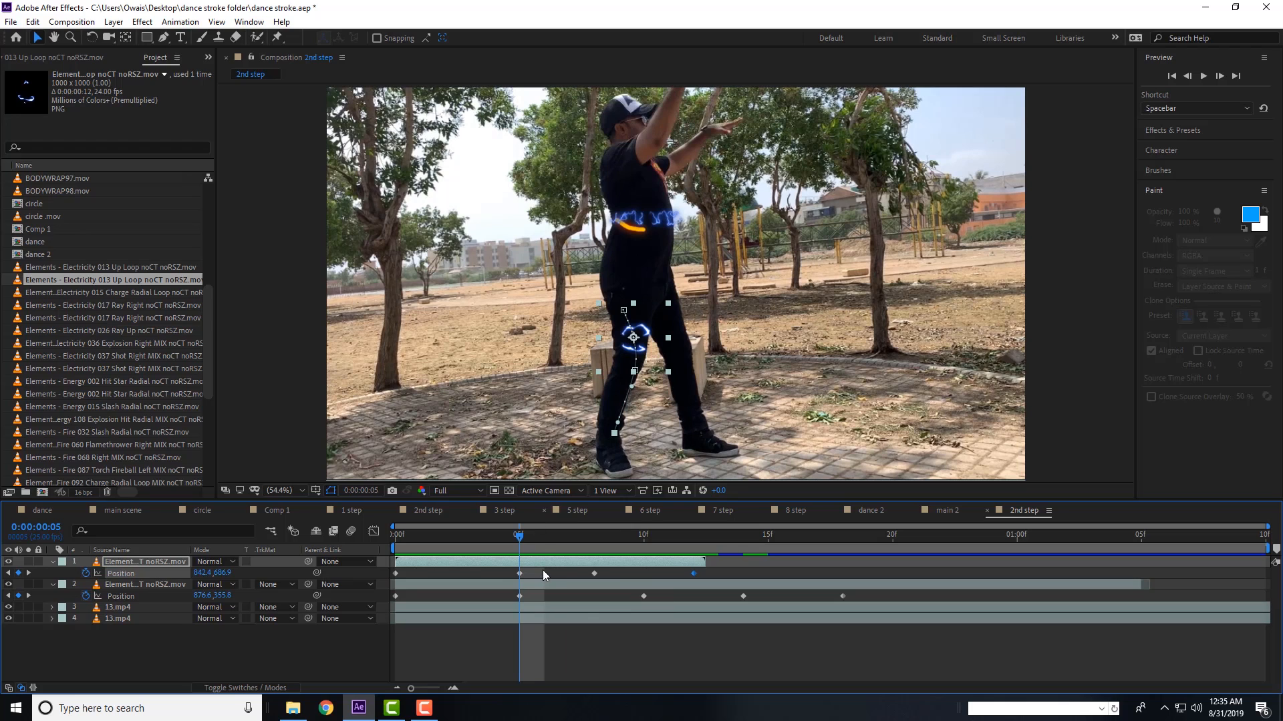
key("shift+r")
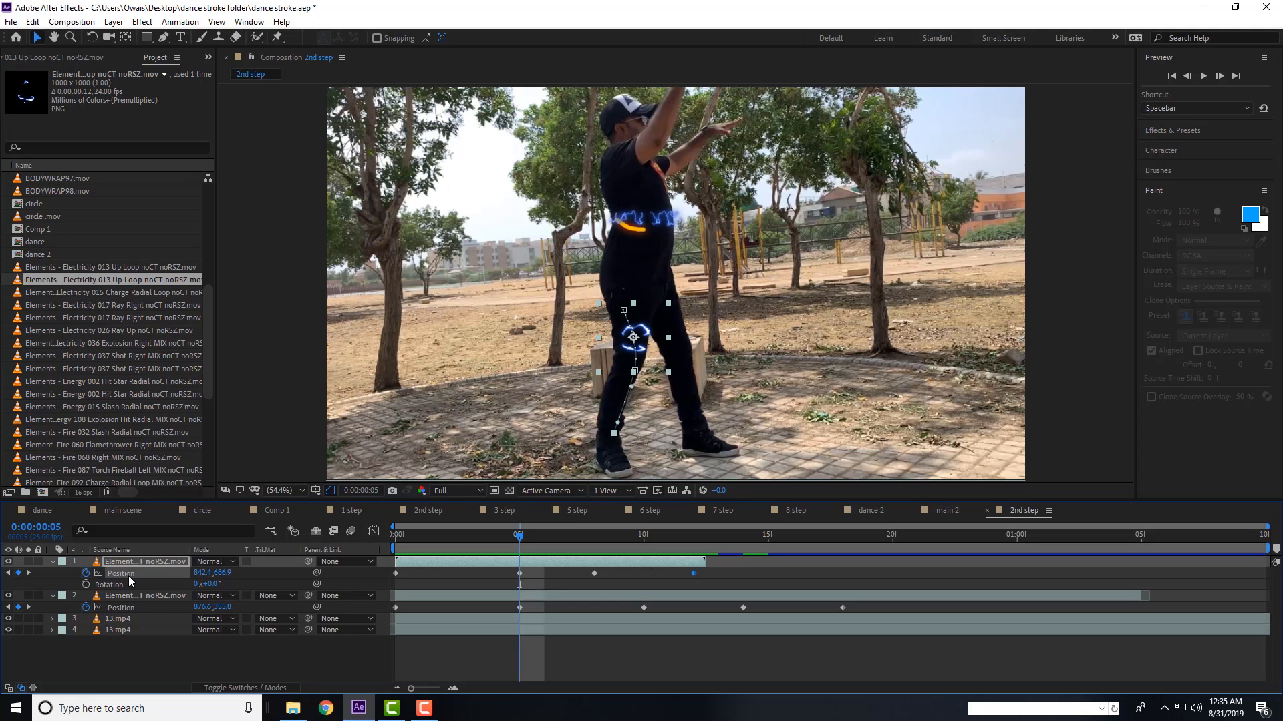
left_click(86, 585)
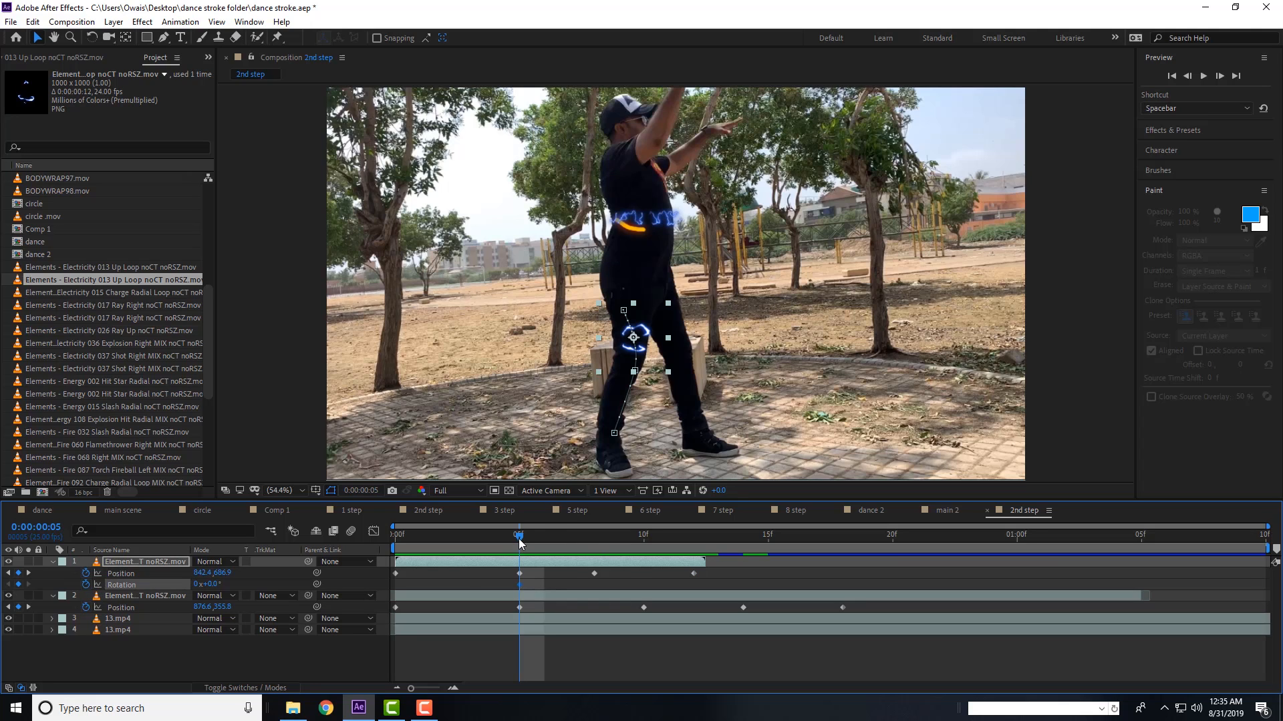
left_click_drag(520, 537, 648, 551)
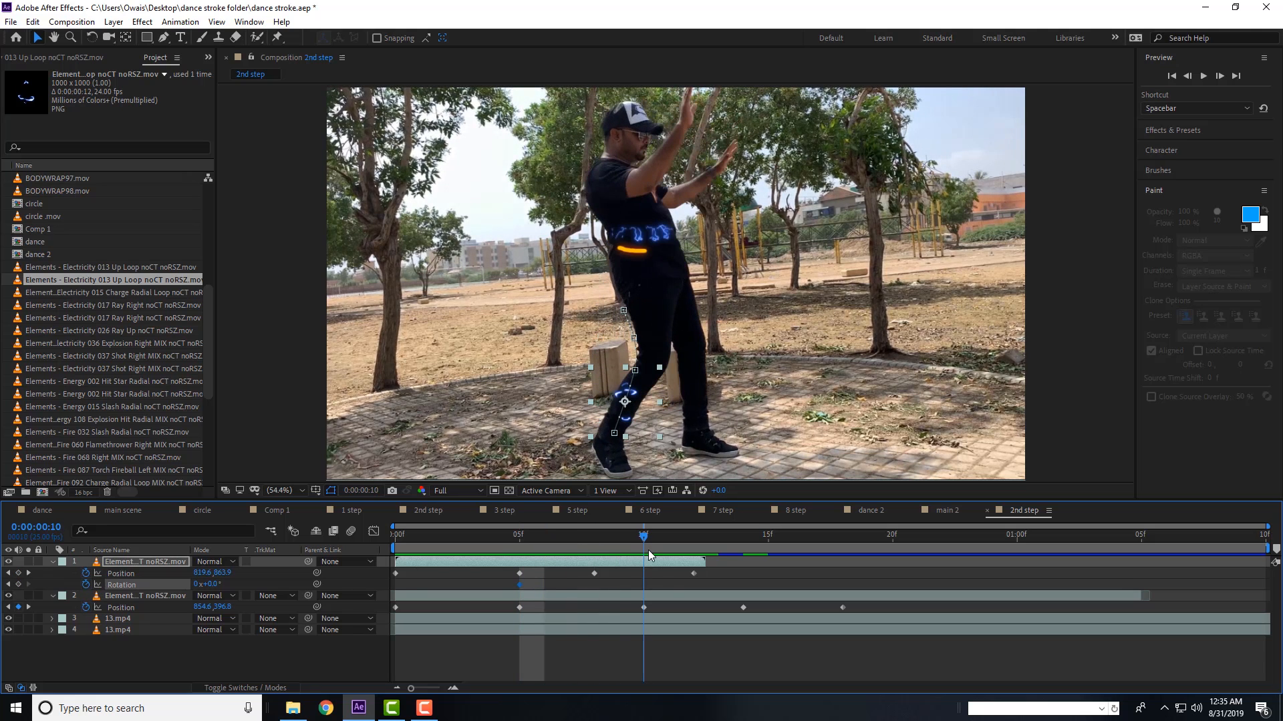
left_click_drag(213, 585, 238, 585)
- Preview the leg electricity animation from the first frame
left_click_drag(536, 537, 712, 561)
key("Home")
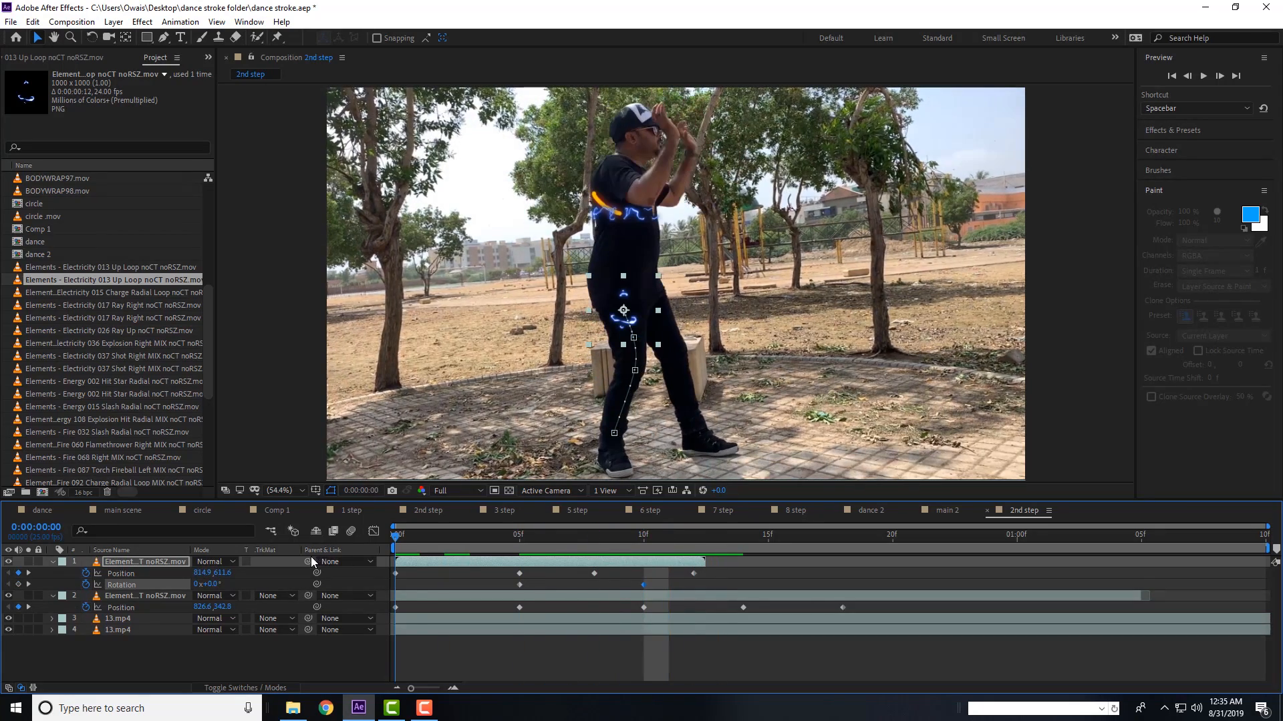
key("space")
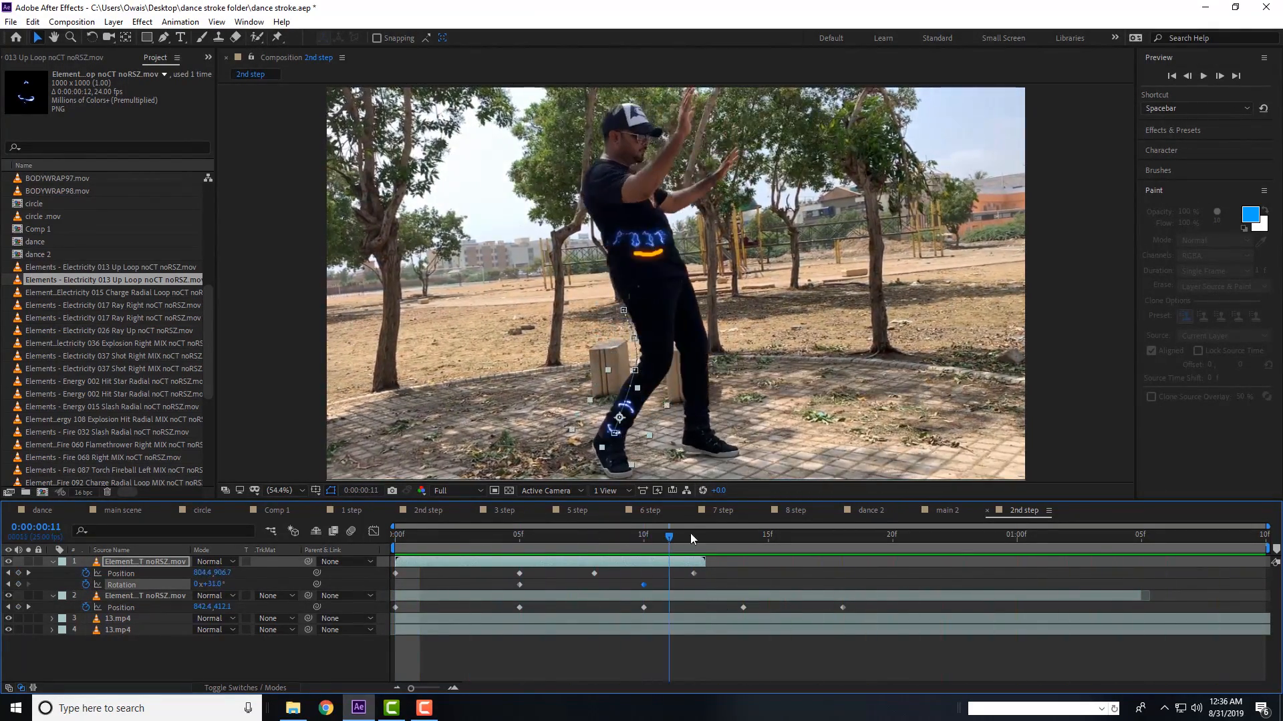
key("space")
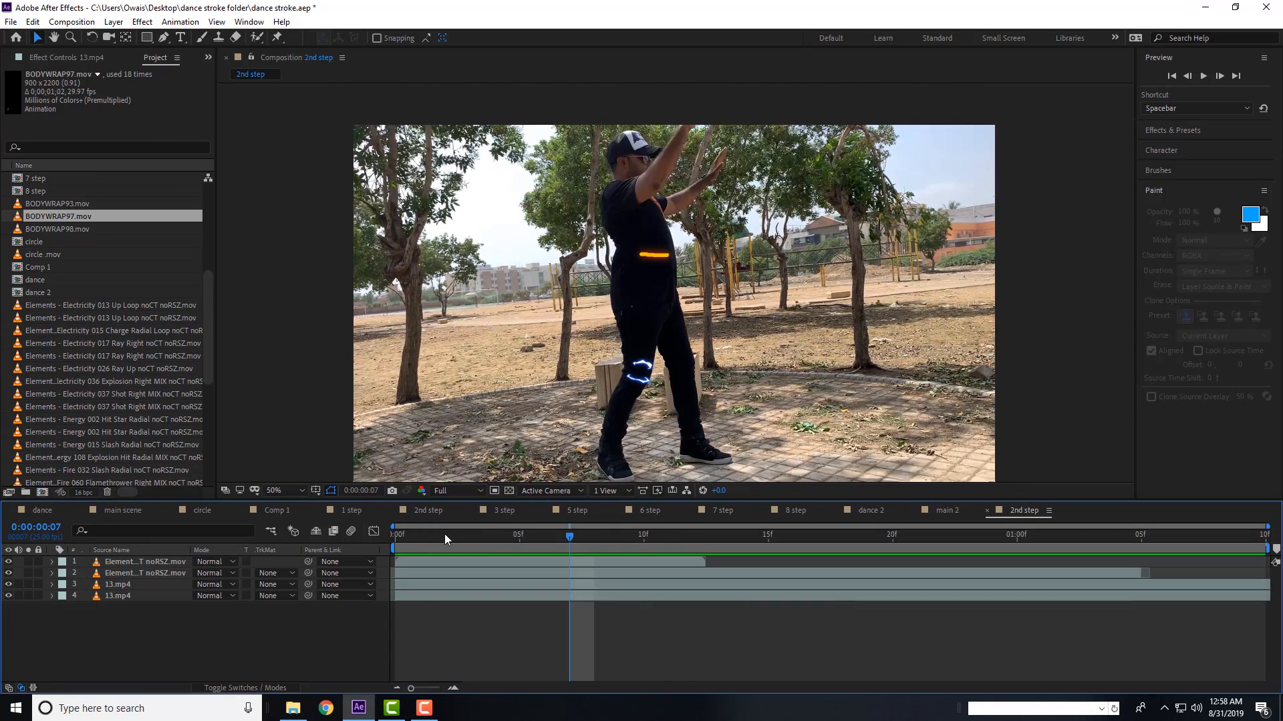
- Hide both electricity layers and the upper 13.mp4 stroke layer, leaving only the bottom 13.mp4 footage visible, and return to the first frame
left_click_drag(444, 534, 495, 535)
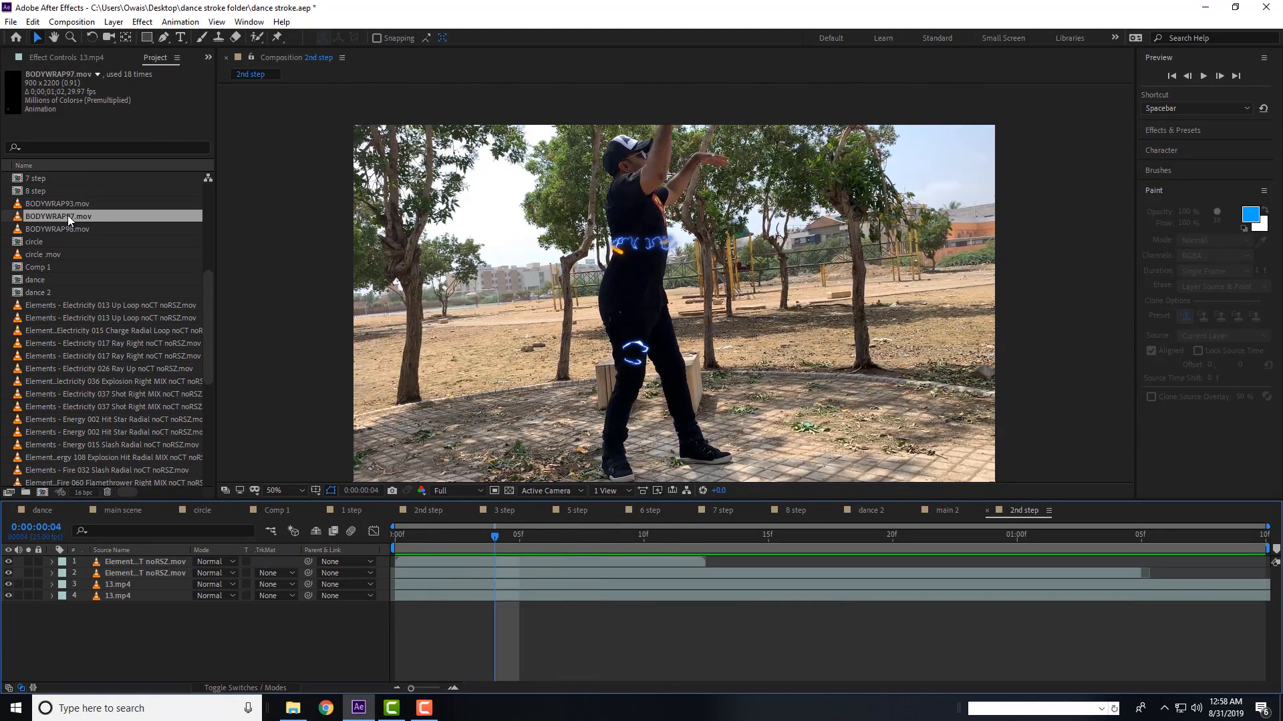
left_click_drag(8, 584, 8, 561)
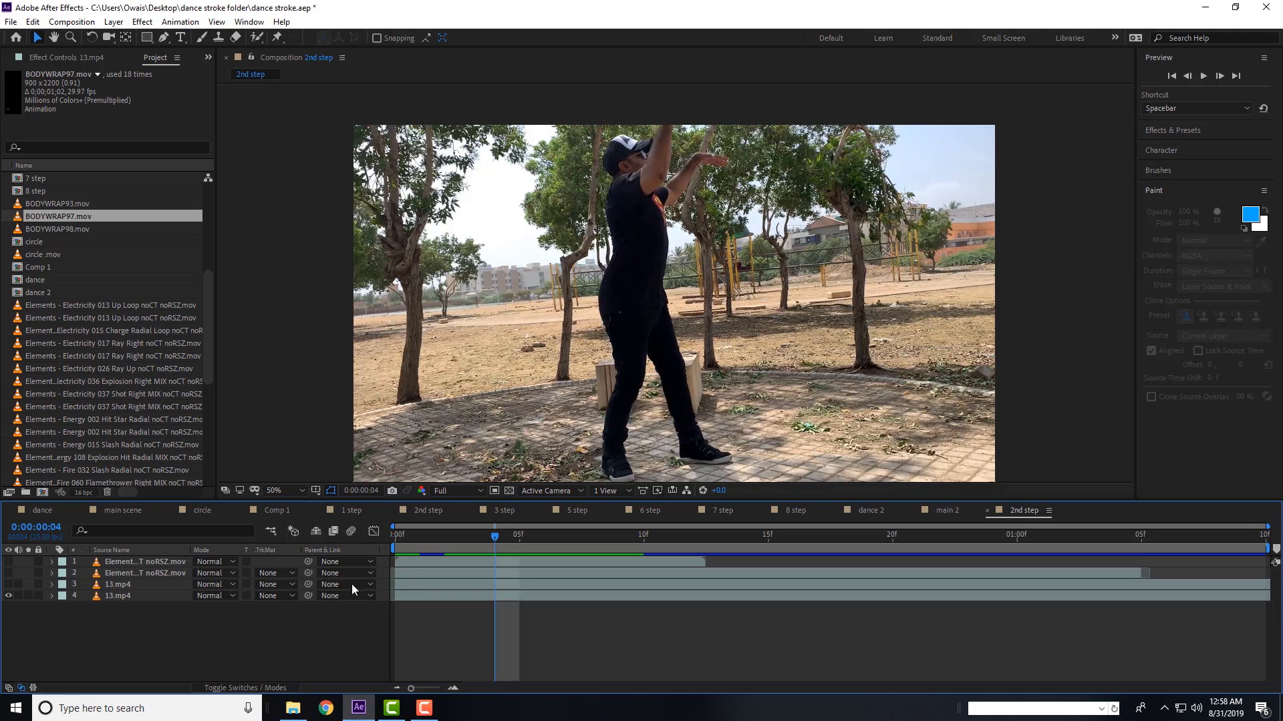
left_click_drag(470, 539, 382, 535)
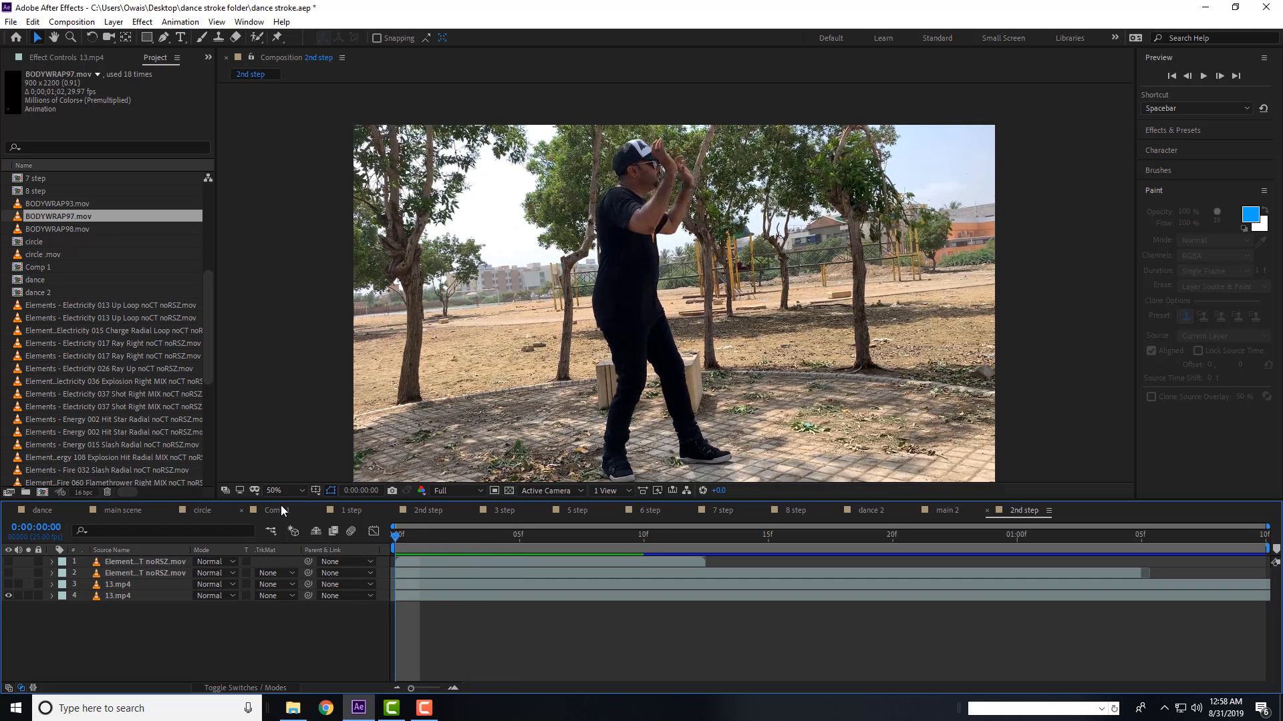
- Add BODYWRAP97.mov as the top layer at 12% scale, placed in the open area beside the dancer's torso
left_click_drag(75, 219, 555, 536)
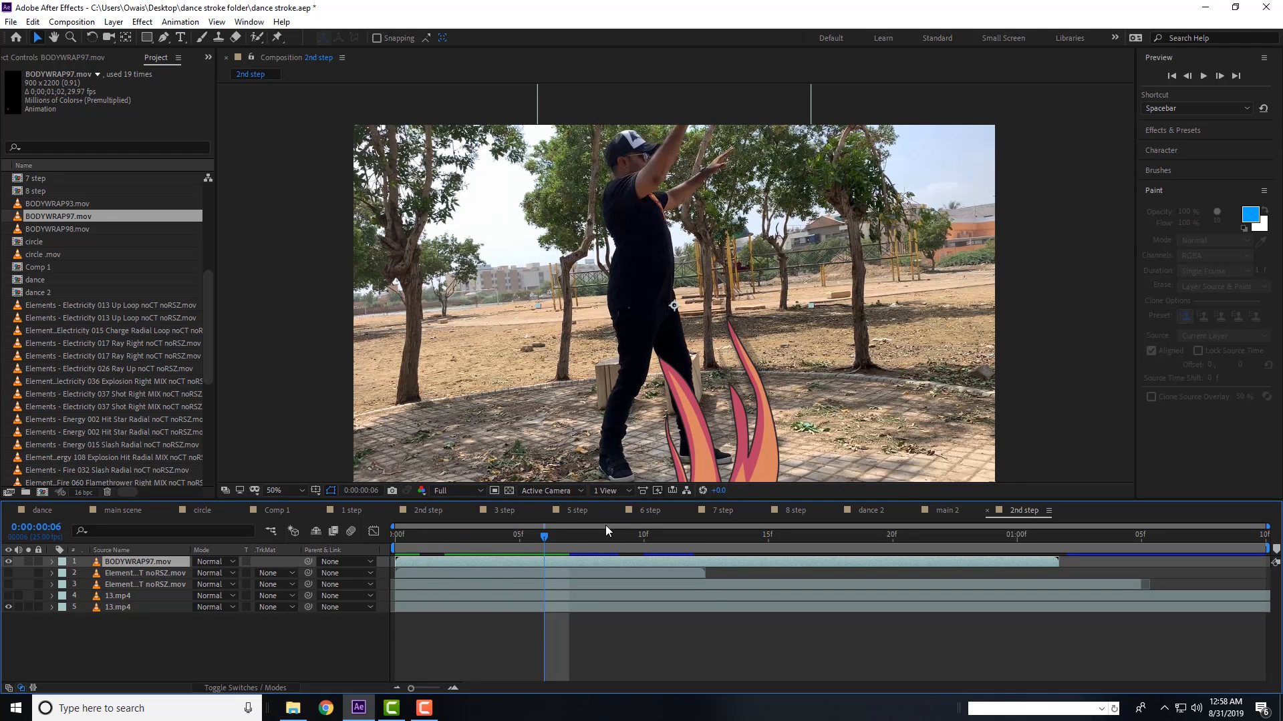
key("s")
left_click(215, 573)
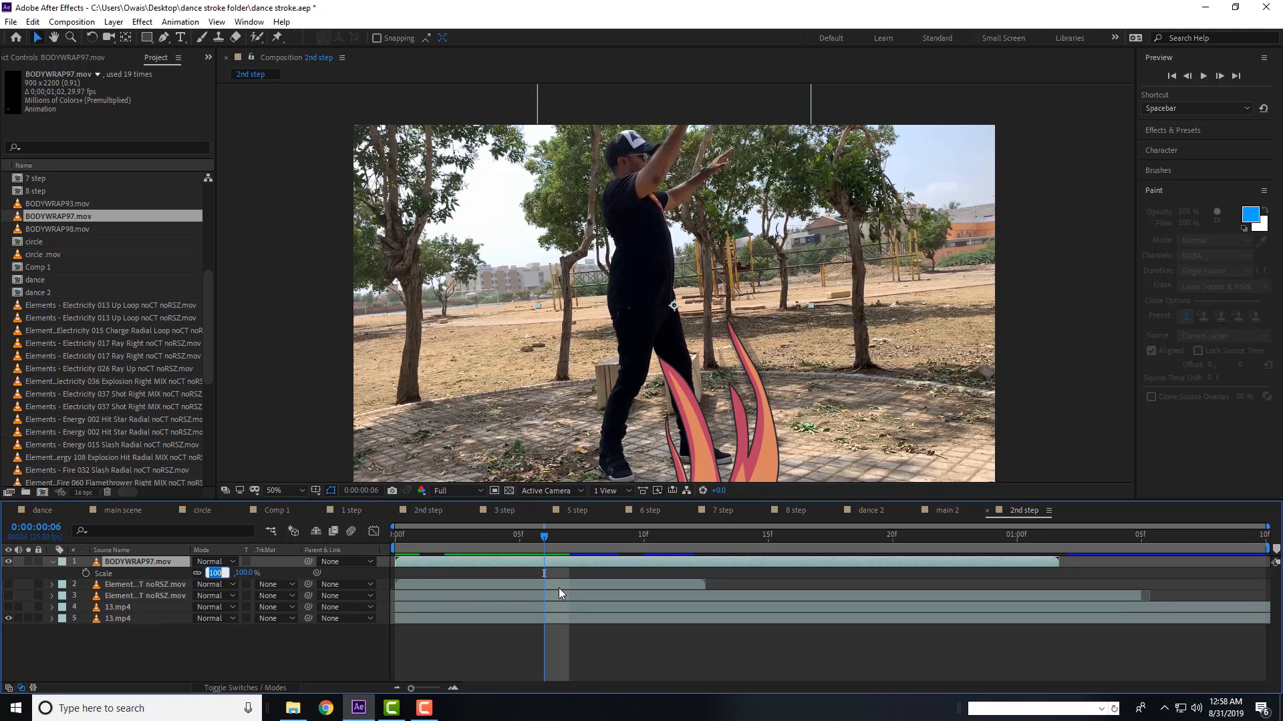
type("12")
key("Return")
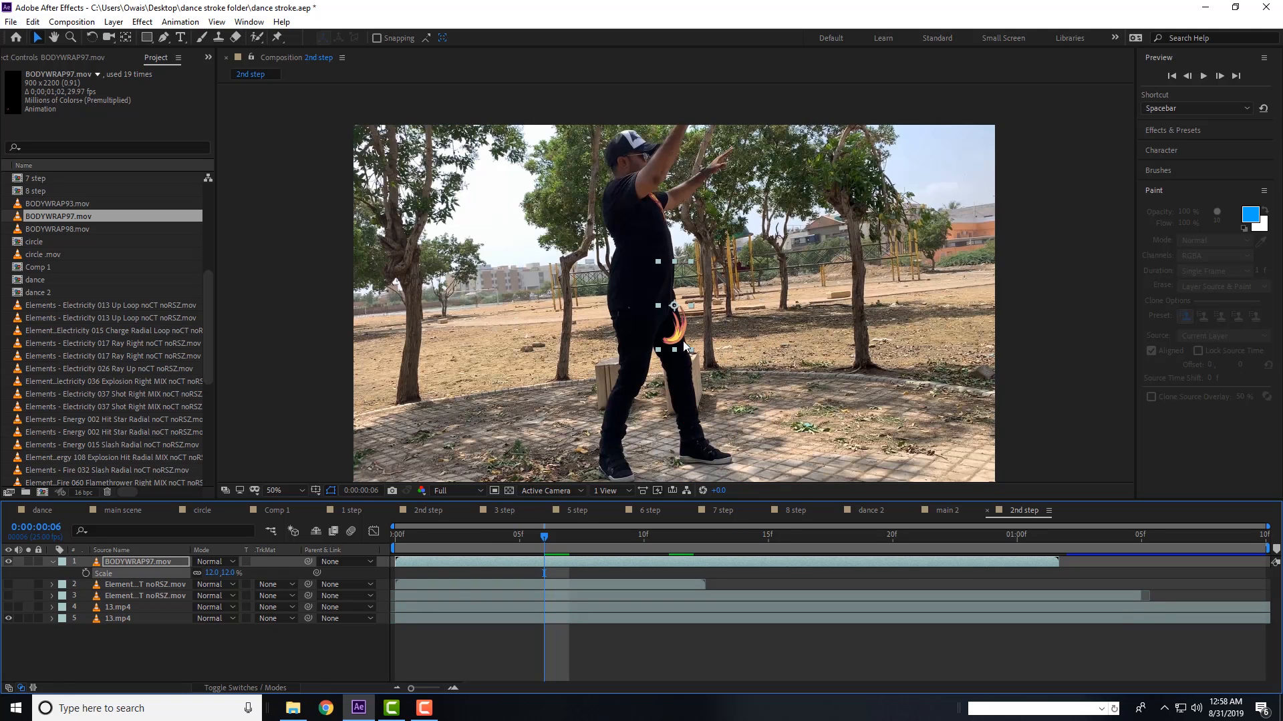
left_click_drag(684, 346, 751, 279)
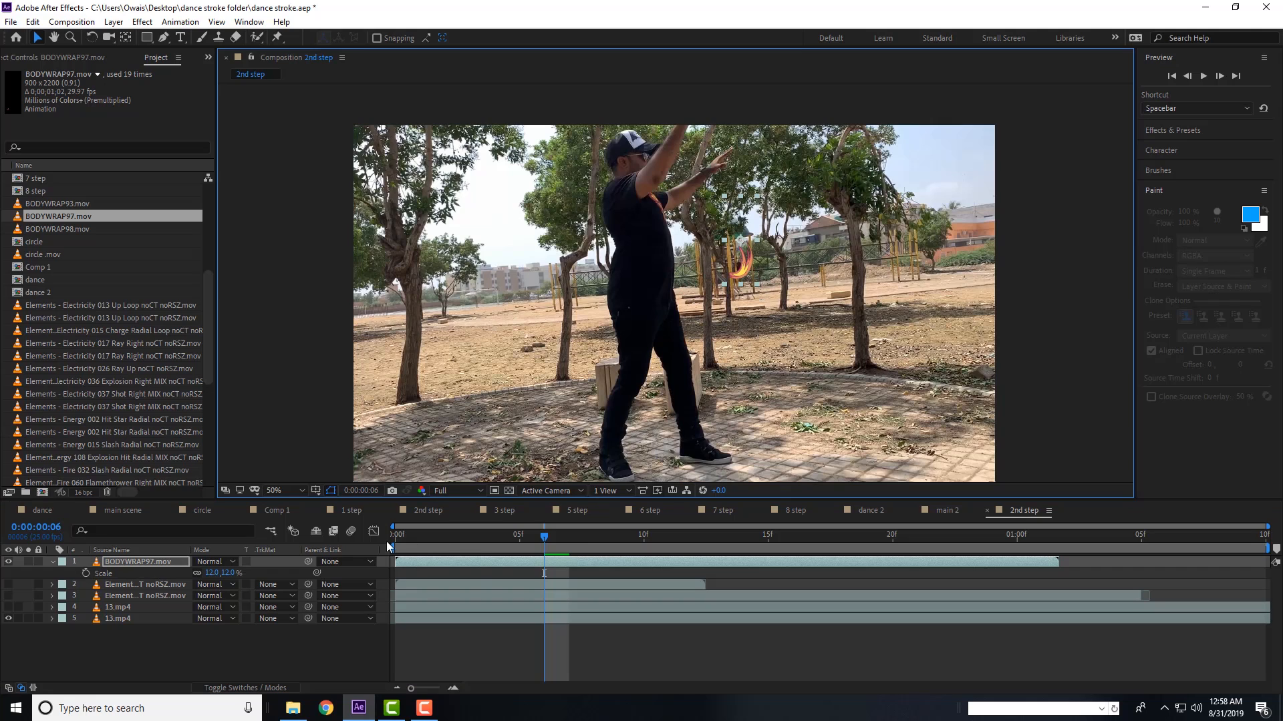
- Examine the BODYWRAP97 flame's motion with the 13.mp4 footage hidden, and again with the footage restored
left_click(386, 541)
left_click(9, 618)
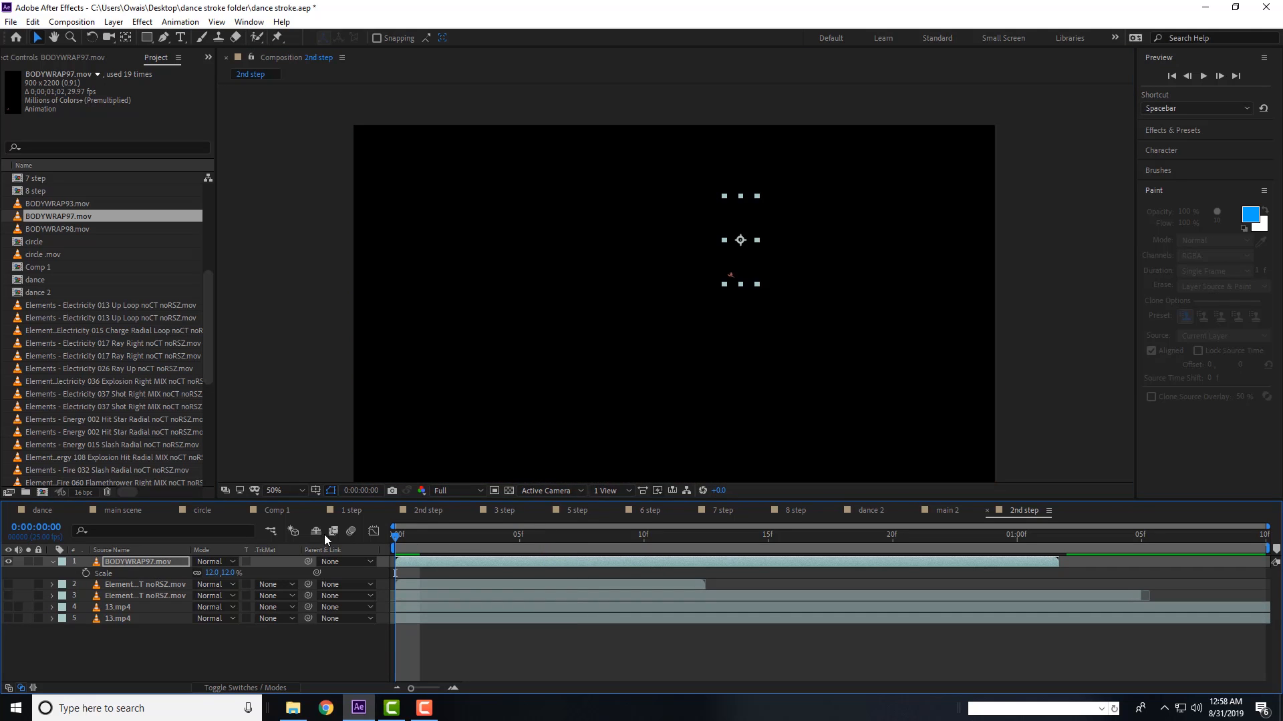
key("space")
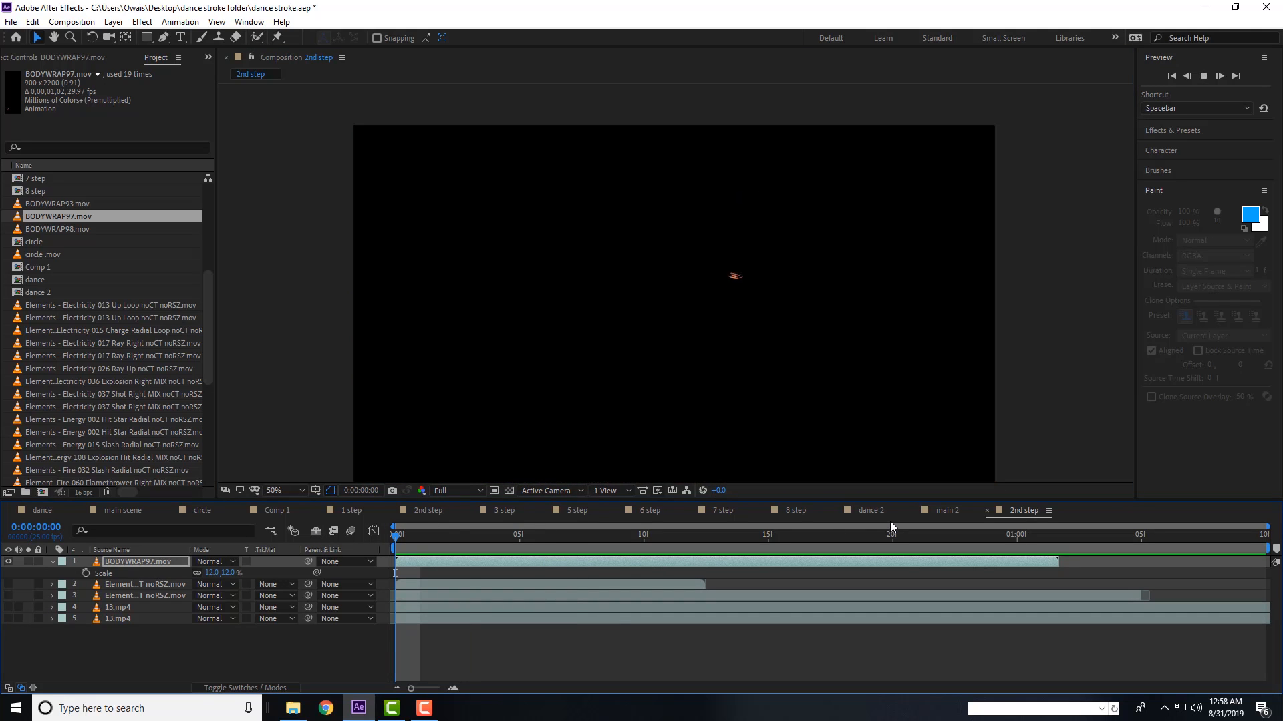
key("space")
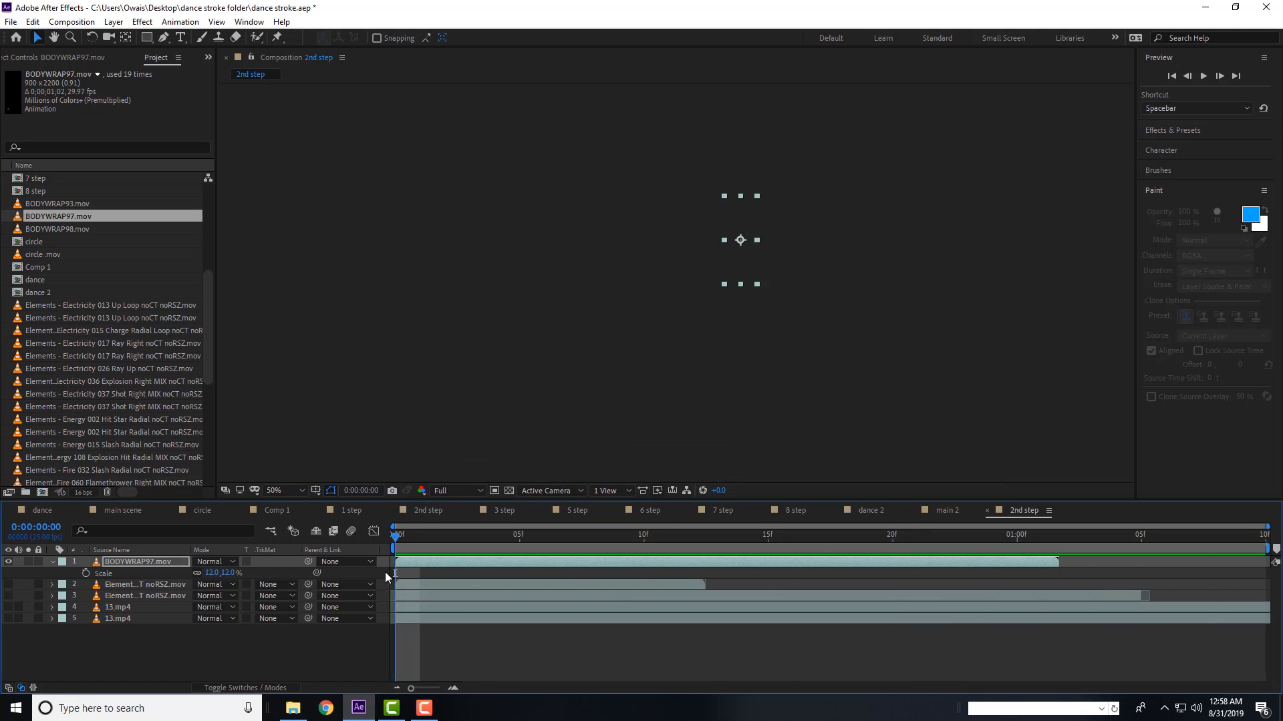
mouse_move(410, 536)
left_mouse_down()
mouse_move(855, 554)
mouse_move(451, 539)
mouse_move(668, 537)
left_mouse_up()
left_click_drag(794, 535, 843, 534)
left_click(9, 618)
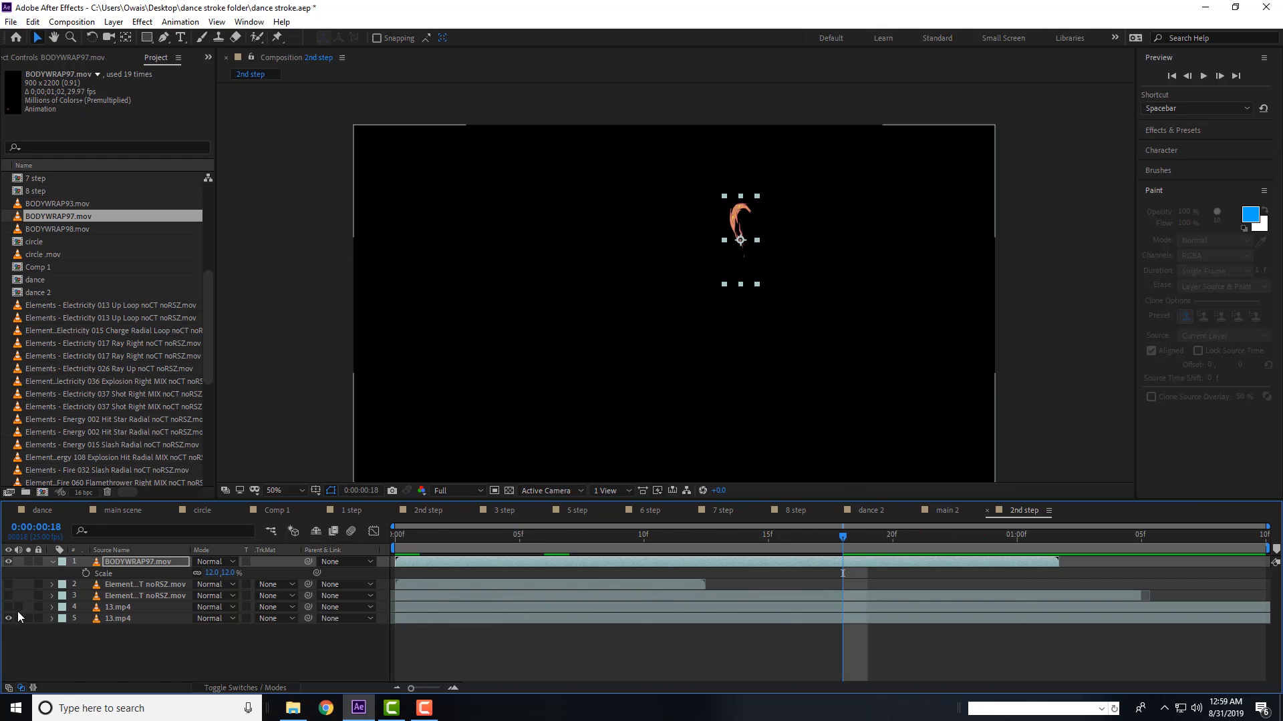
left_click_drag(406, 537, 618, 537)
key("space")
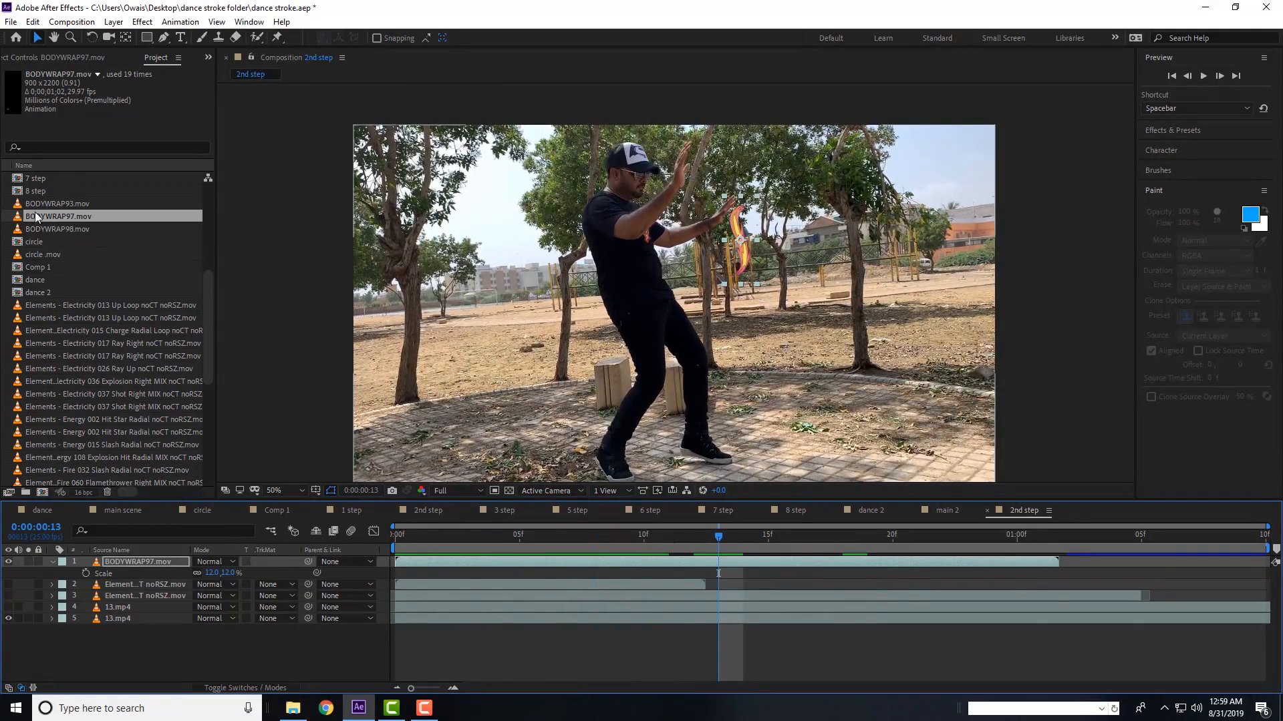
- At frame 9, rotate the BODYWRAP97 flame to -94° and position it across the dancer's chest
left_click_drag(406, 543, 619, 547)
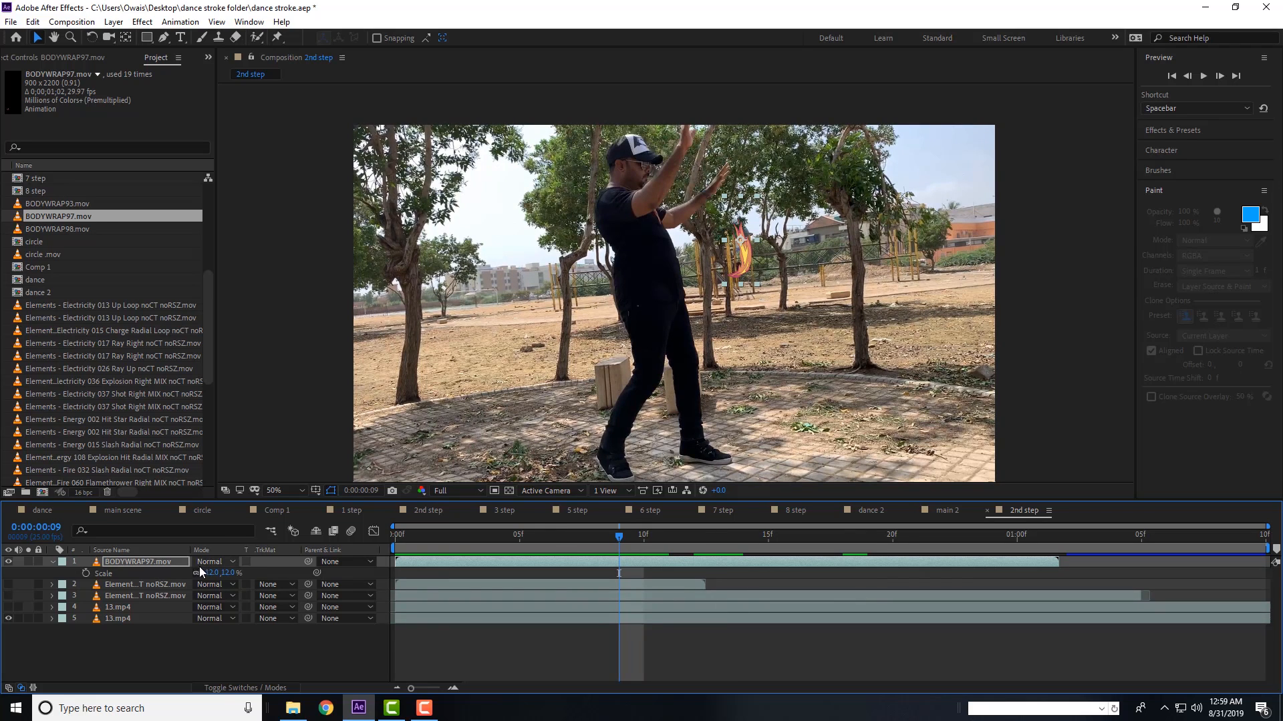
key("r")
left_click_drag(207, 573, 151, 573)
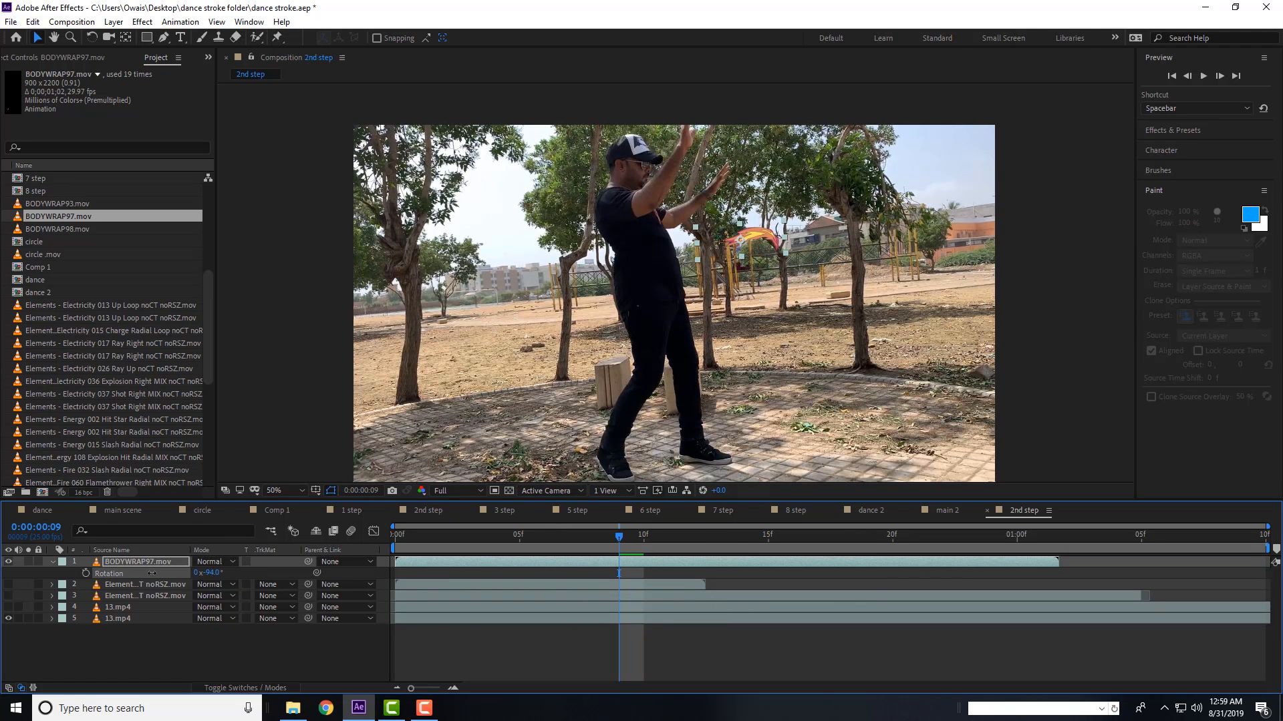
left_click_drag(768, 240, 660, 213)
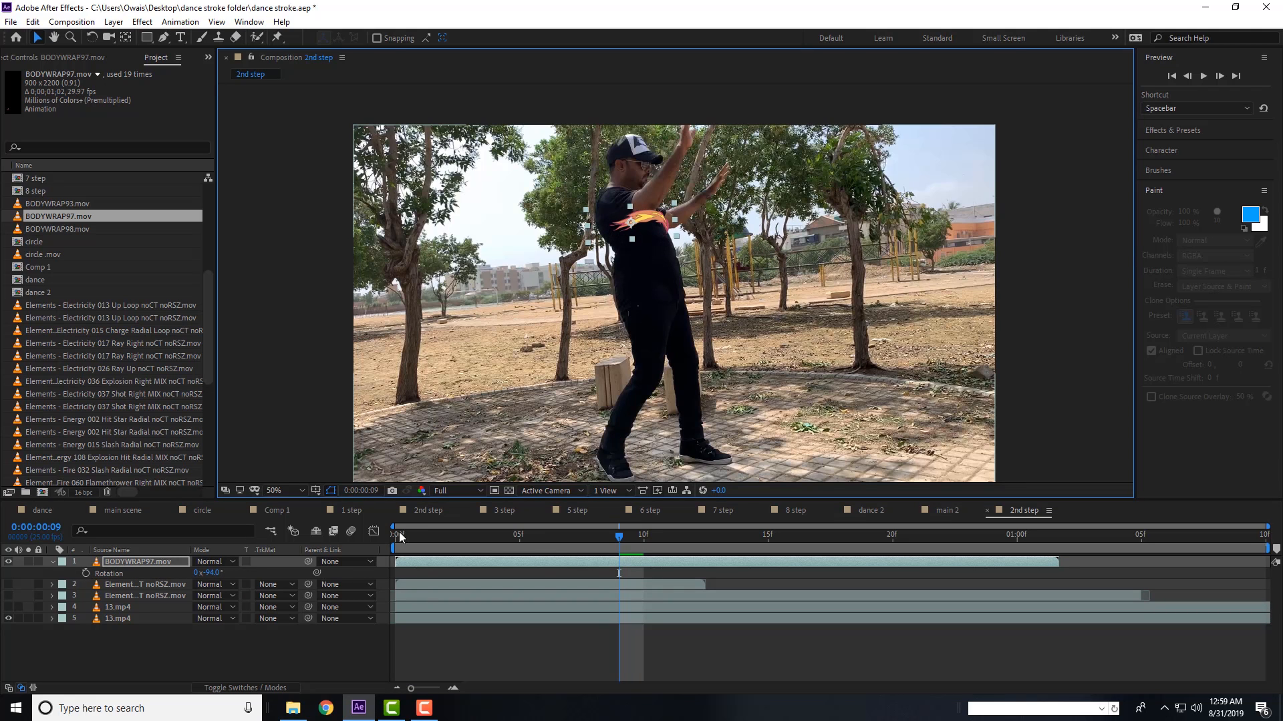
- At frame 0, turn on Position keyframing for the BODYWRAP97 flame and place it on the dancer's chest at about 803, 305
left_click(401, 537)
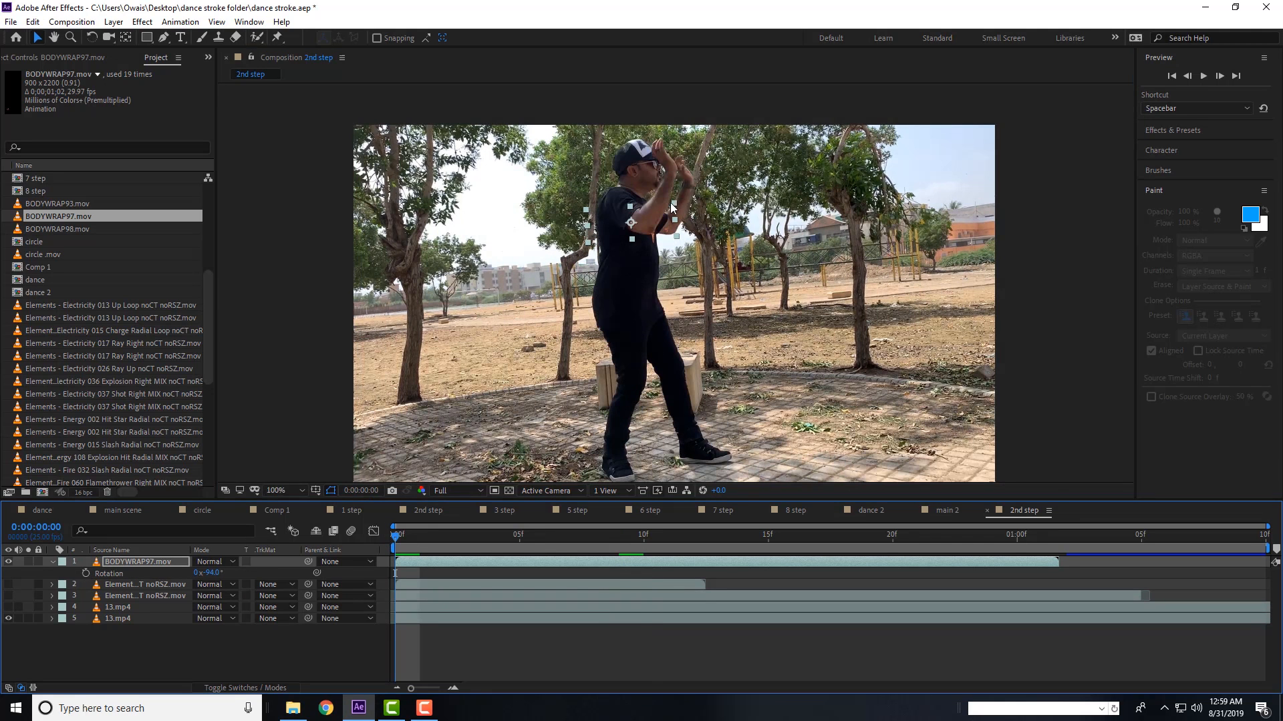
key("p")
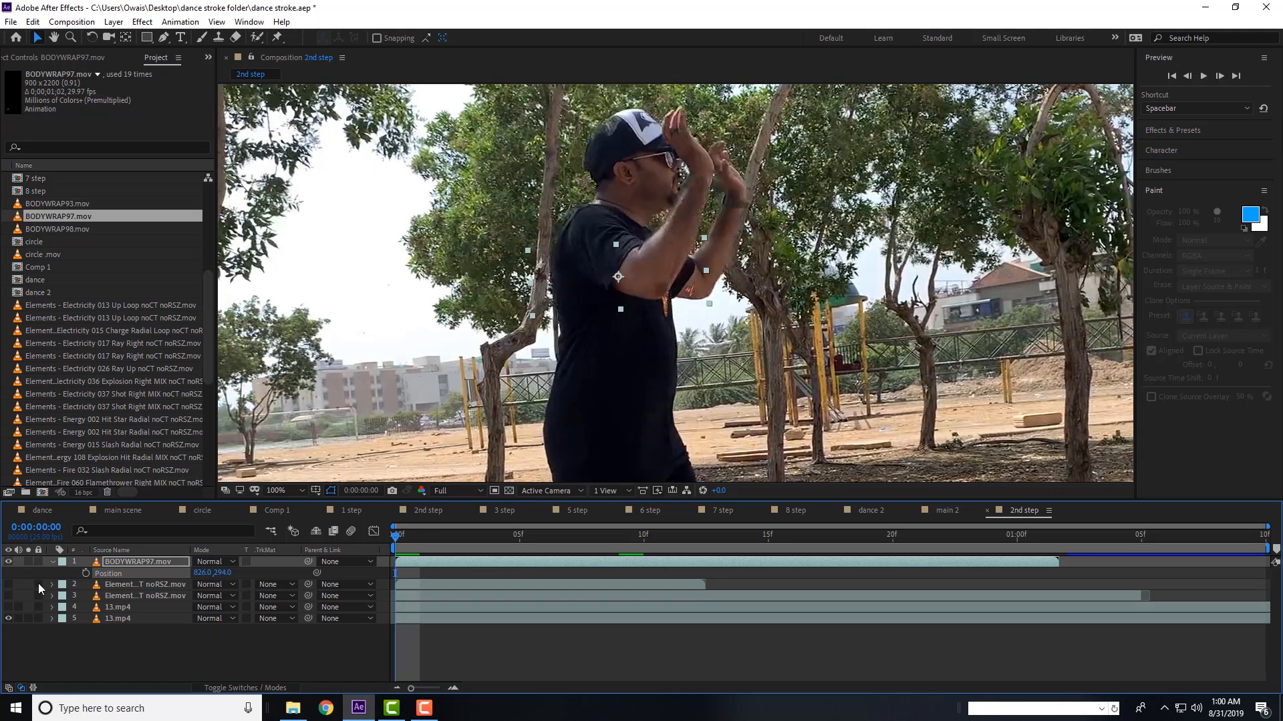
left_click(85, 573)
scroll(686, 299, "up", 2)
left_click_drag(686, 299, 656, 314)
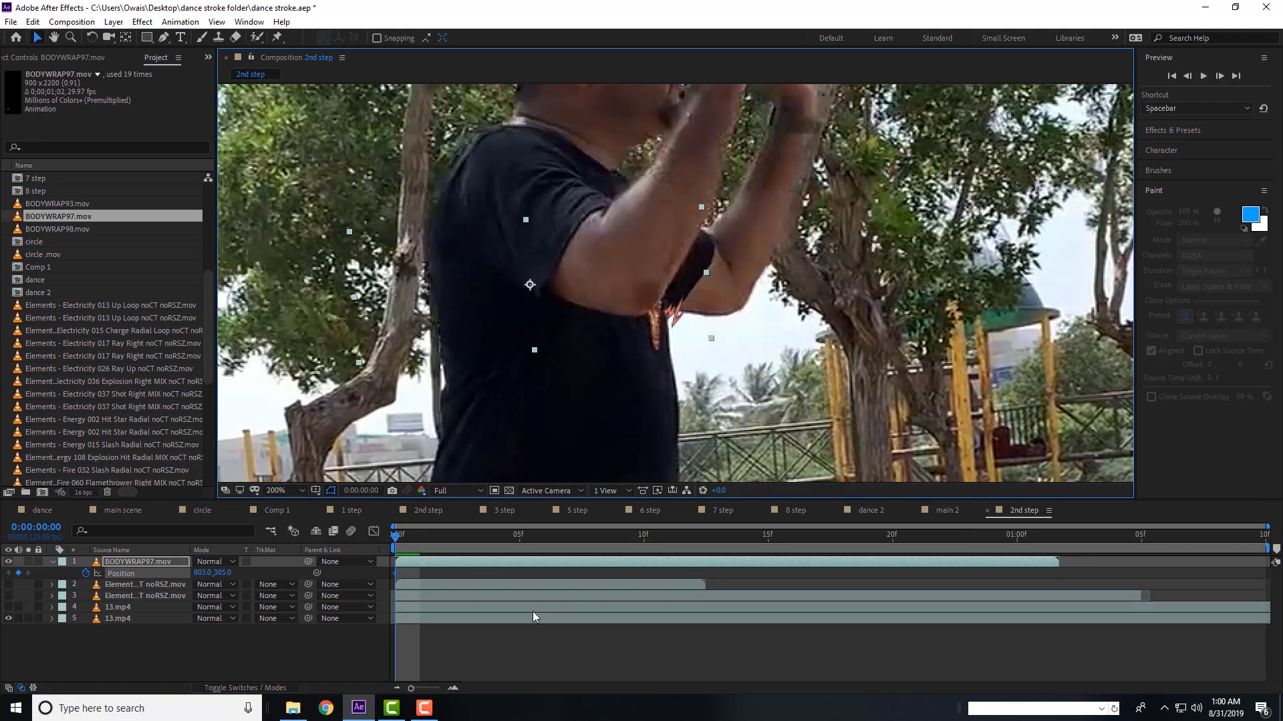
- Keyframe the flame's Position to follow the chest, at about 834, 254 on frame 5 and 839.5, 322.5 on frame 10
left_click_drag(495, 539, 519, 540)
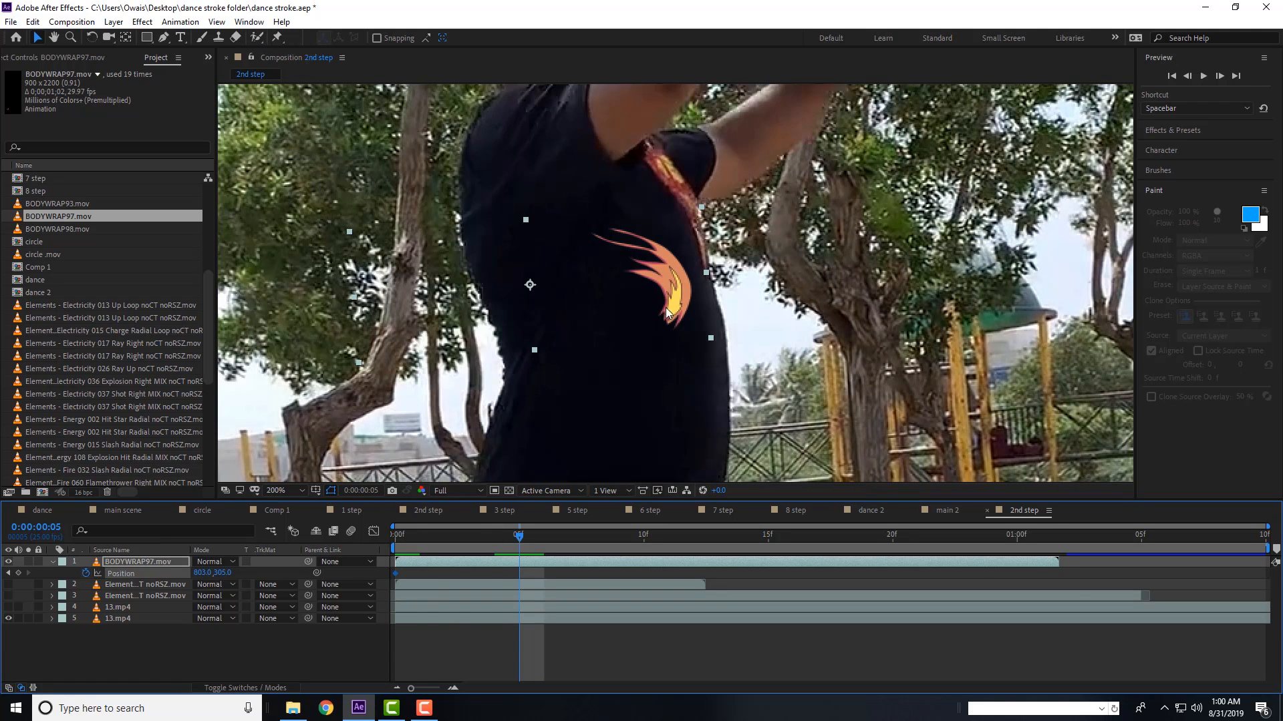
left_click_drag(699, 267, 720, 215)
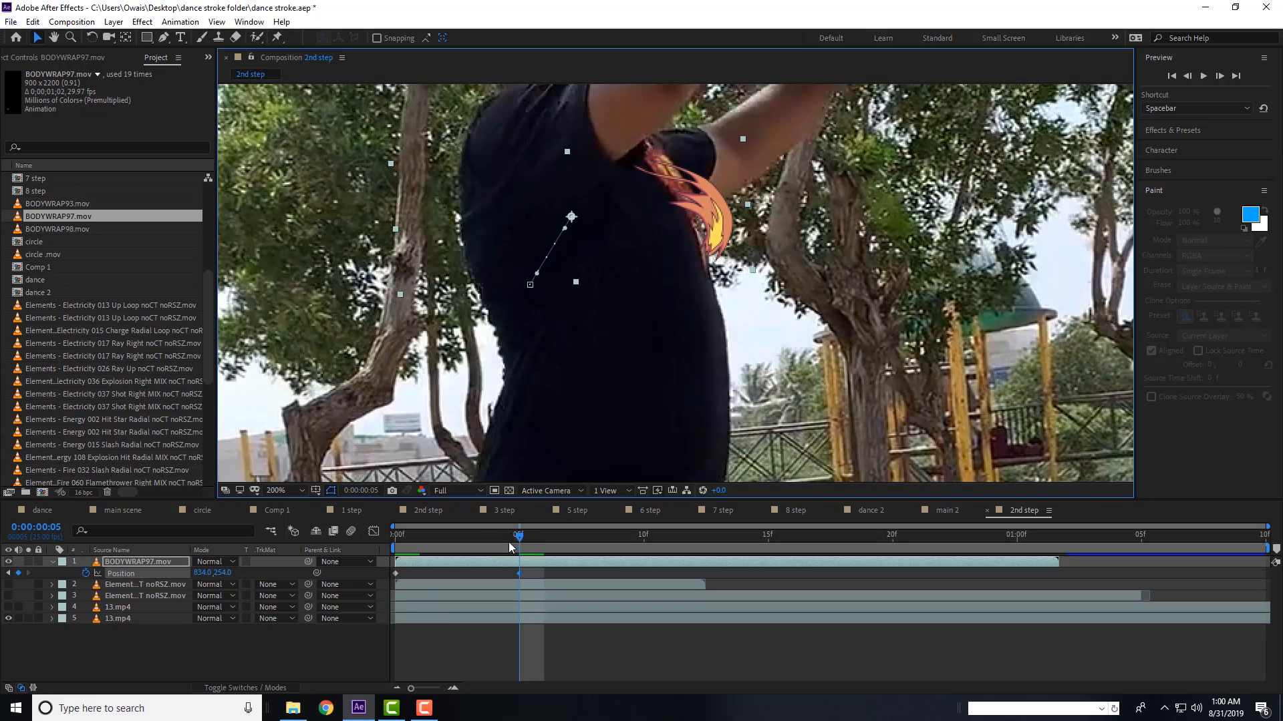
left_click_drag(519, 538, 644, 556)
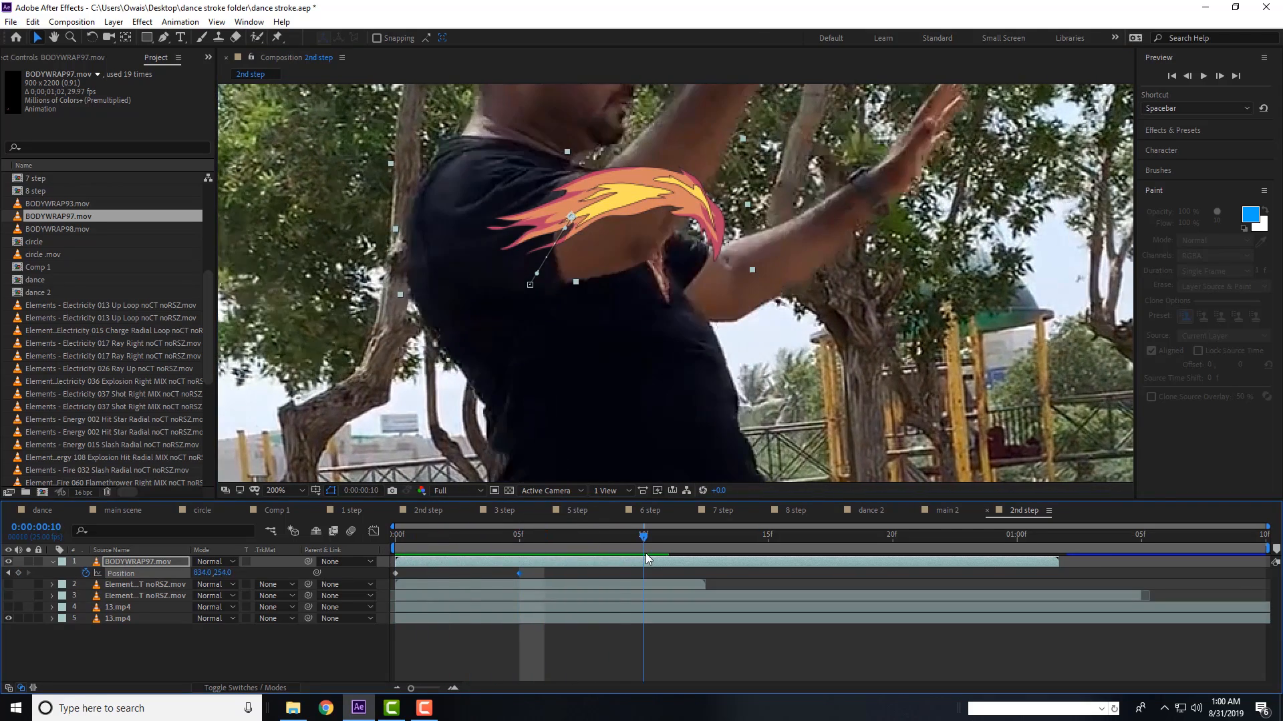
left_click_drag(641, 217, 648, 312)
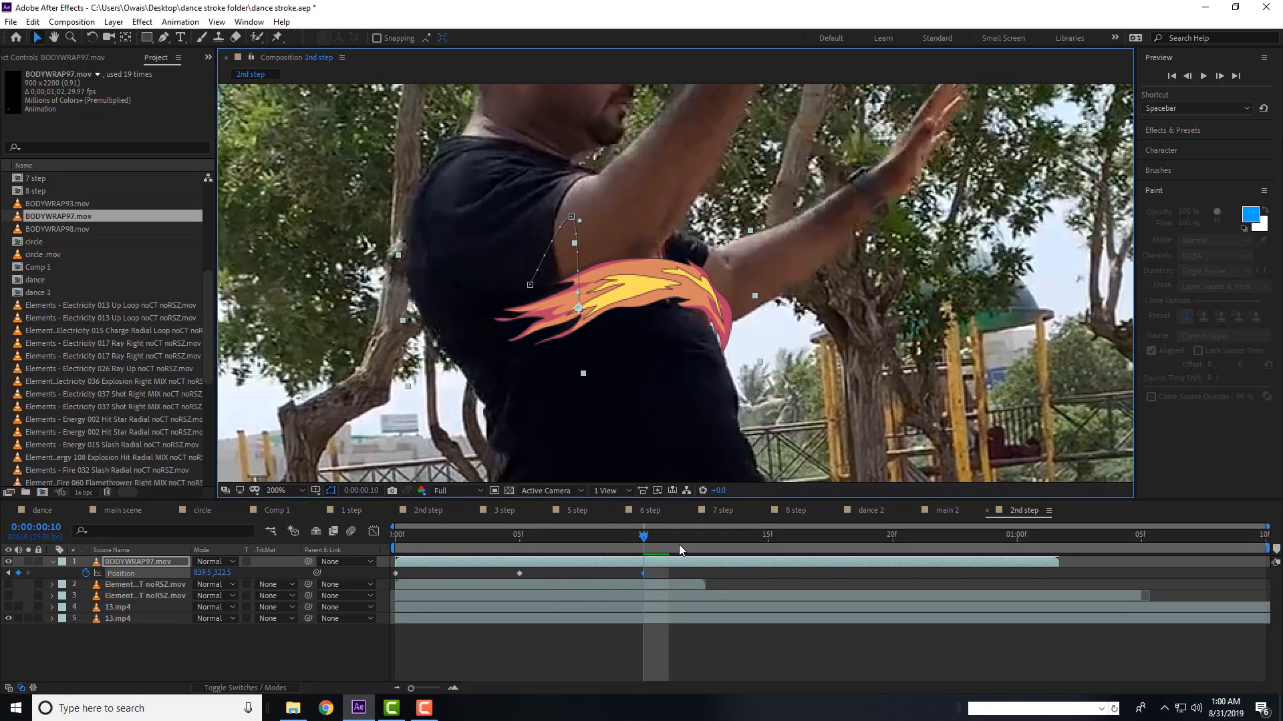
- Add Position keyframes at frames 12, 15, 19 and 22 that lower the flame along the dancer's moving torso
left_click(581, 534)
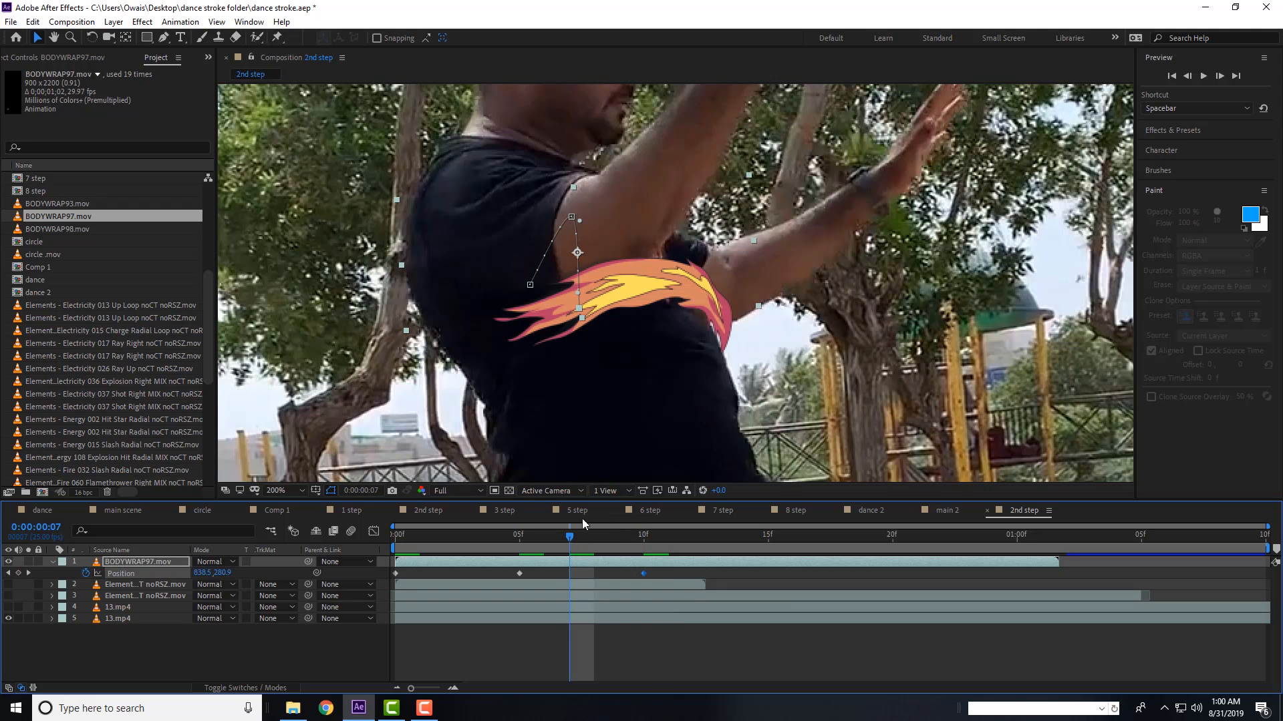
key("Page_Down")
left_click_drag(524, 534, 695, 559)
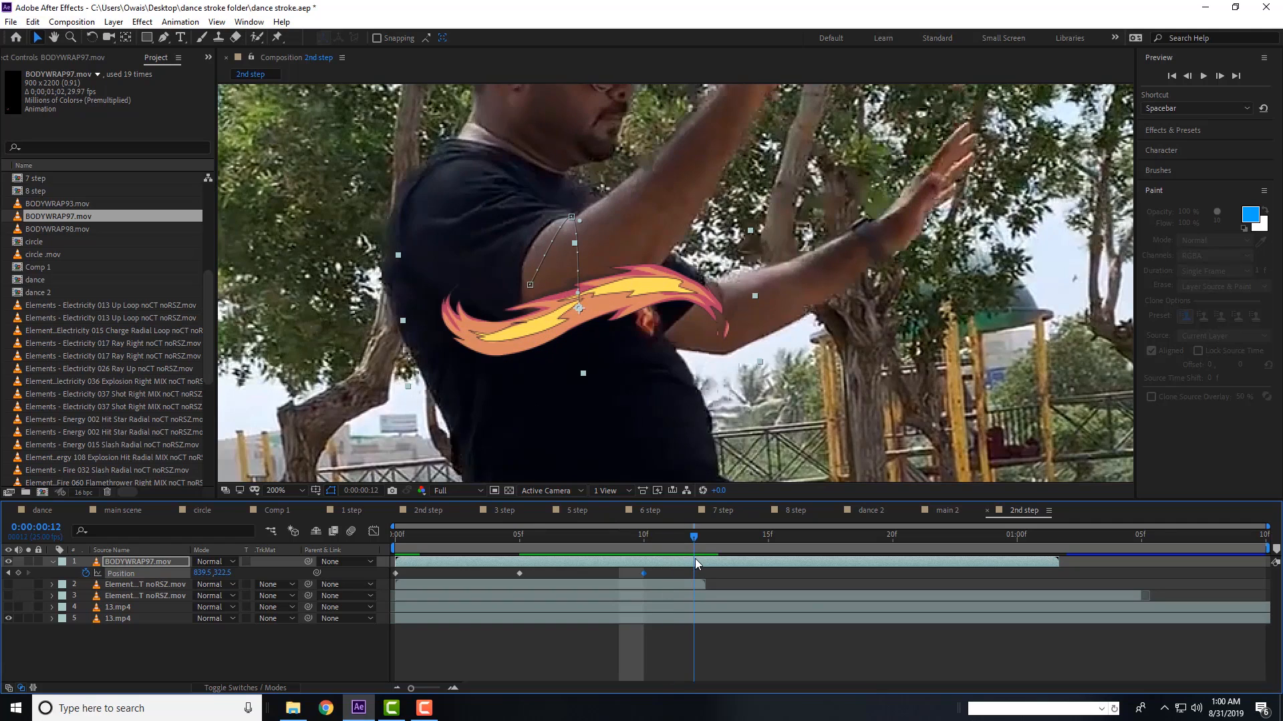
mouse_move(519, 348)
left_mouse_down()
mouse_move(512, 370)
mouse_move(518, 380)
mouse_move(527, 371)
left_mouse_up()
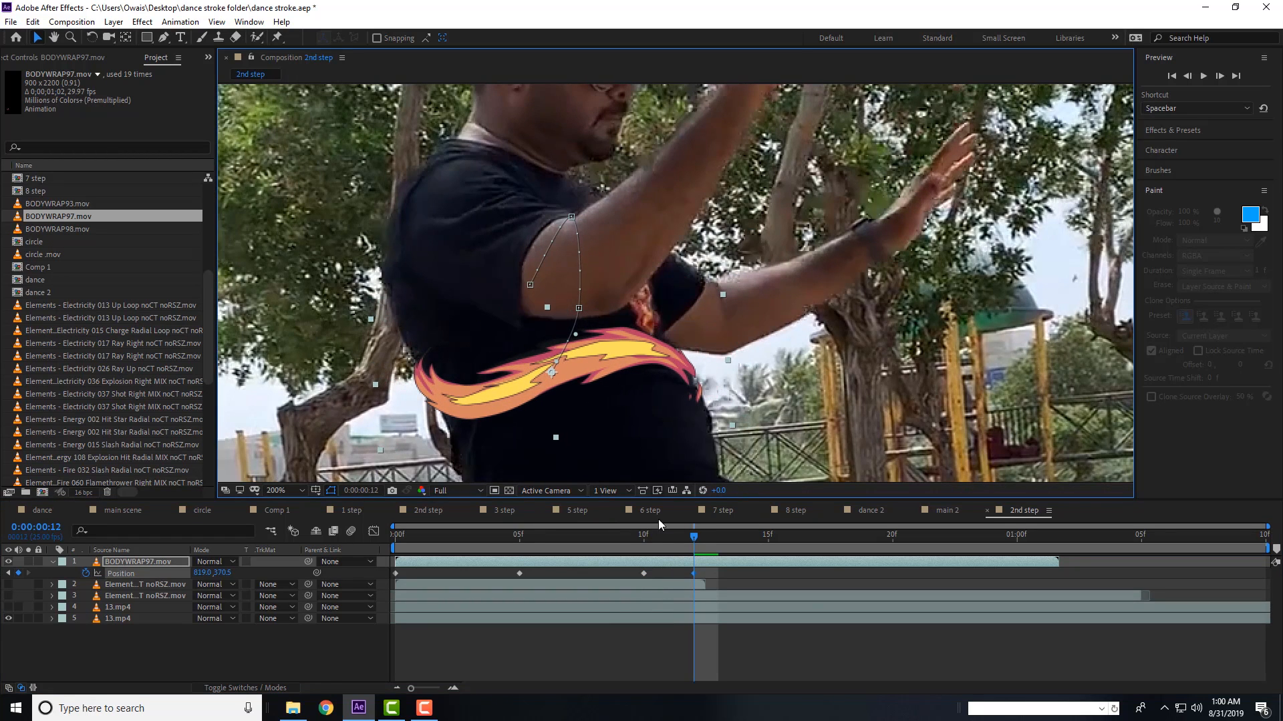
left_click_drag(645, 541, 769, 556)
left_click_drag(501, 392, 471, 445)
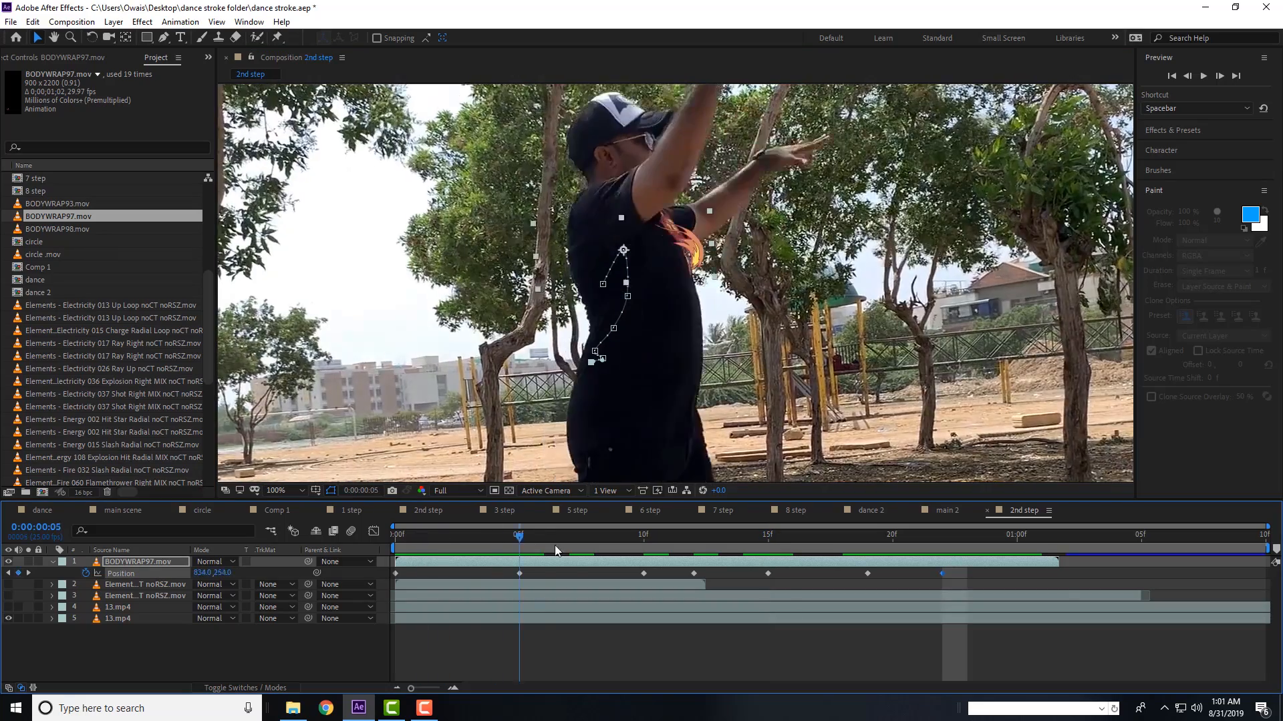
- Duplicate the BODYWRAP97 layer, shift the copy to start at frame 10, and remove the copy's Position keyframes
left_click_drag(568, 556, 916, 568)
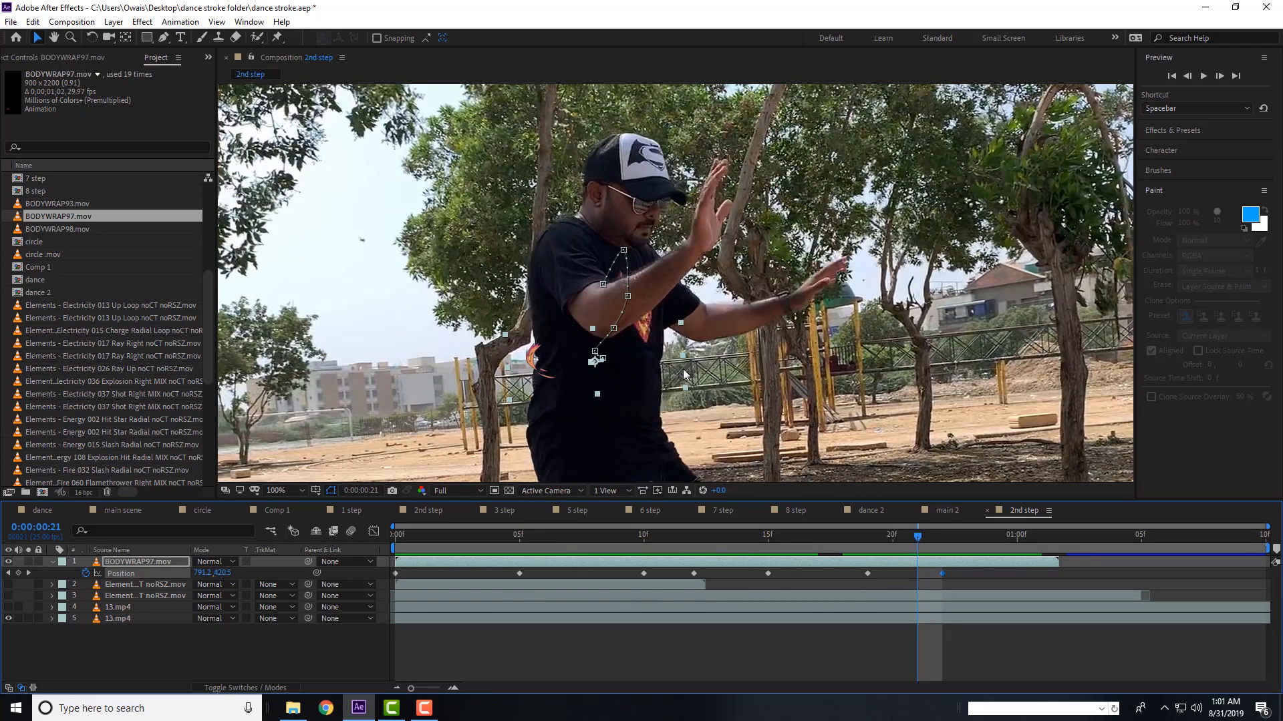
key("h")
left_click_drag(683, 371, 701, 276)
left_click(530, 564)
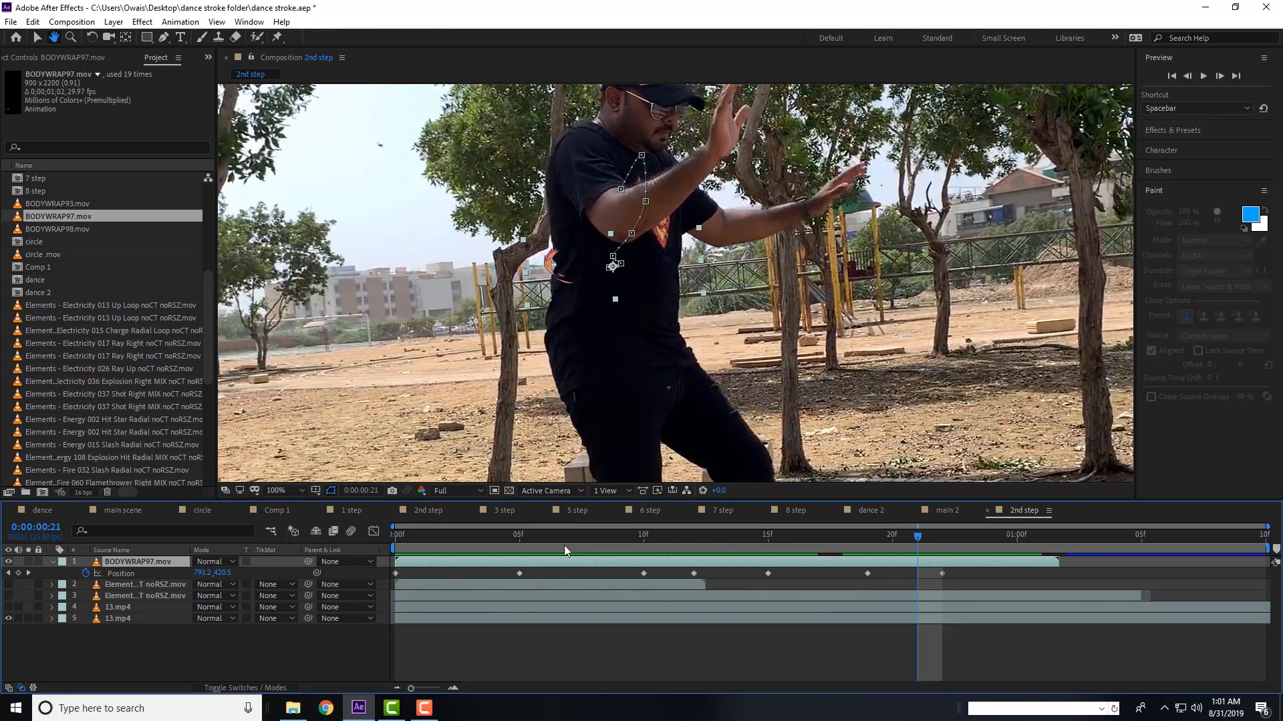
key("ctrl+d")
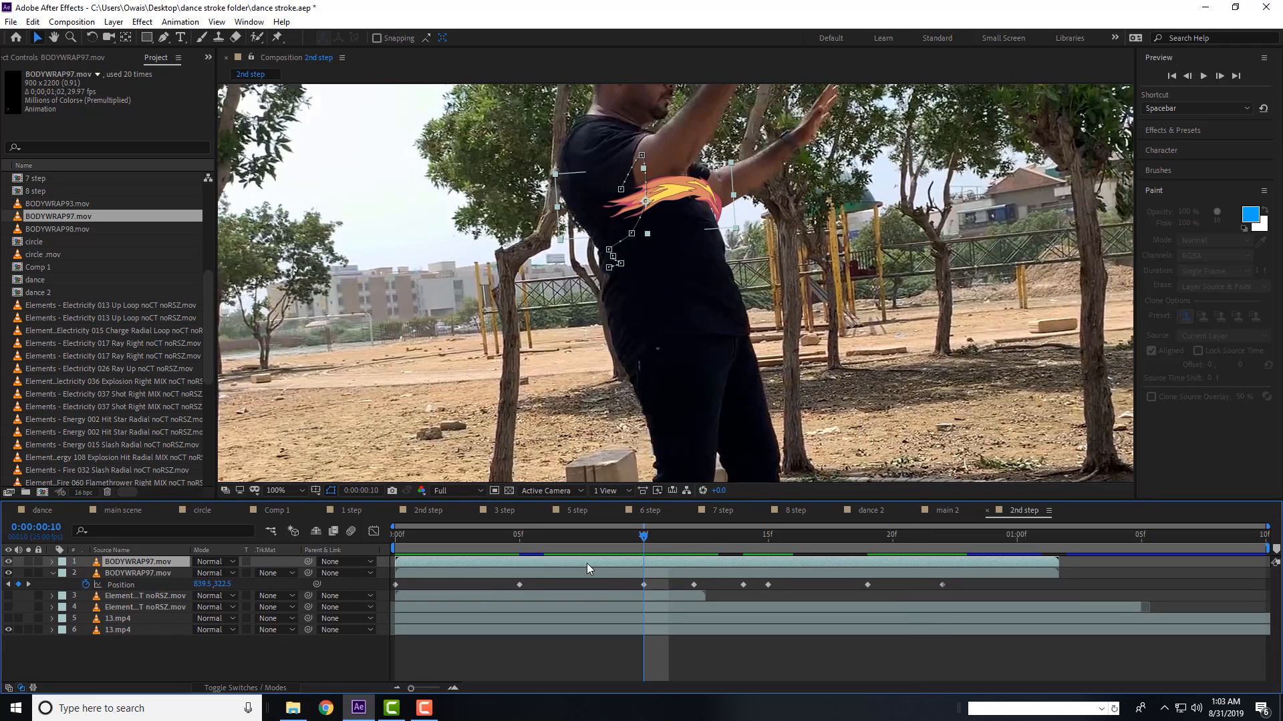
key("p")
left_click_drag(959, 572, 651, 570)
key("Delete")
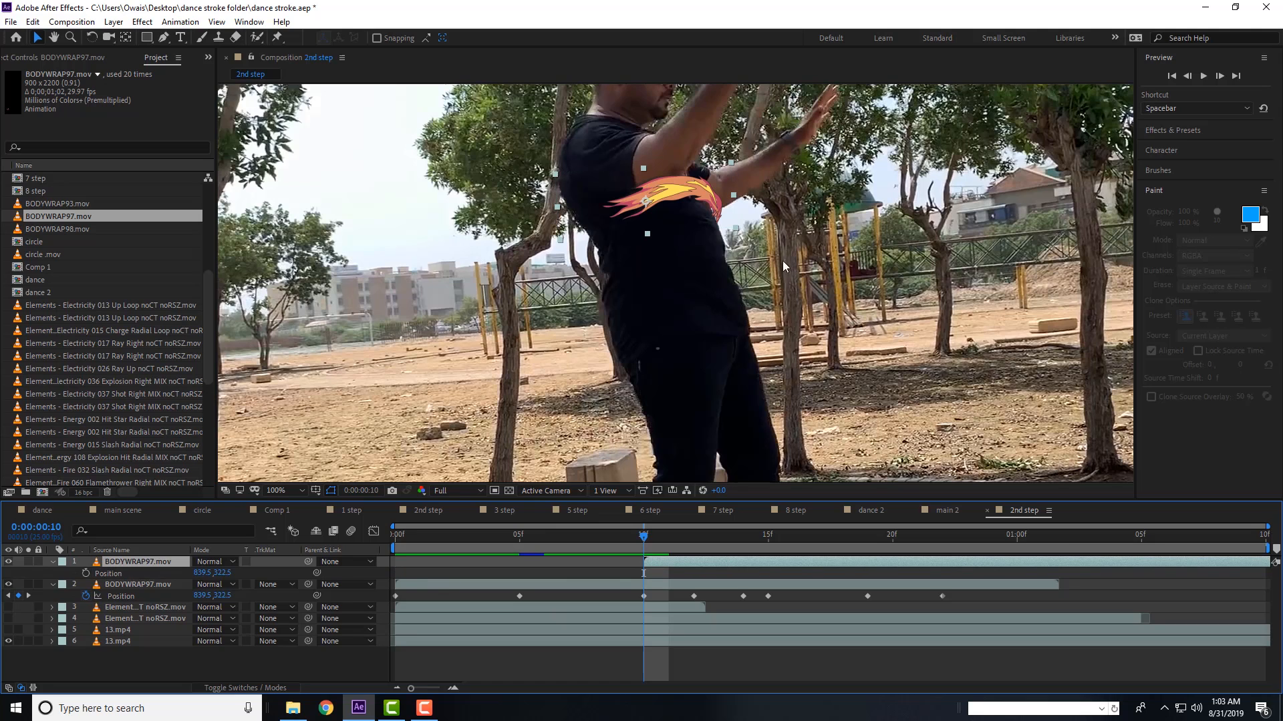
- Keyframe the duplicate flame's Position below the first flame, at about 853.5, 381.5 on frame 10 and 798.5, 446.5 on frame 15
left_click_drag(662, 202, 671, 243)
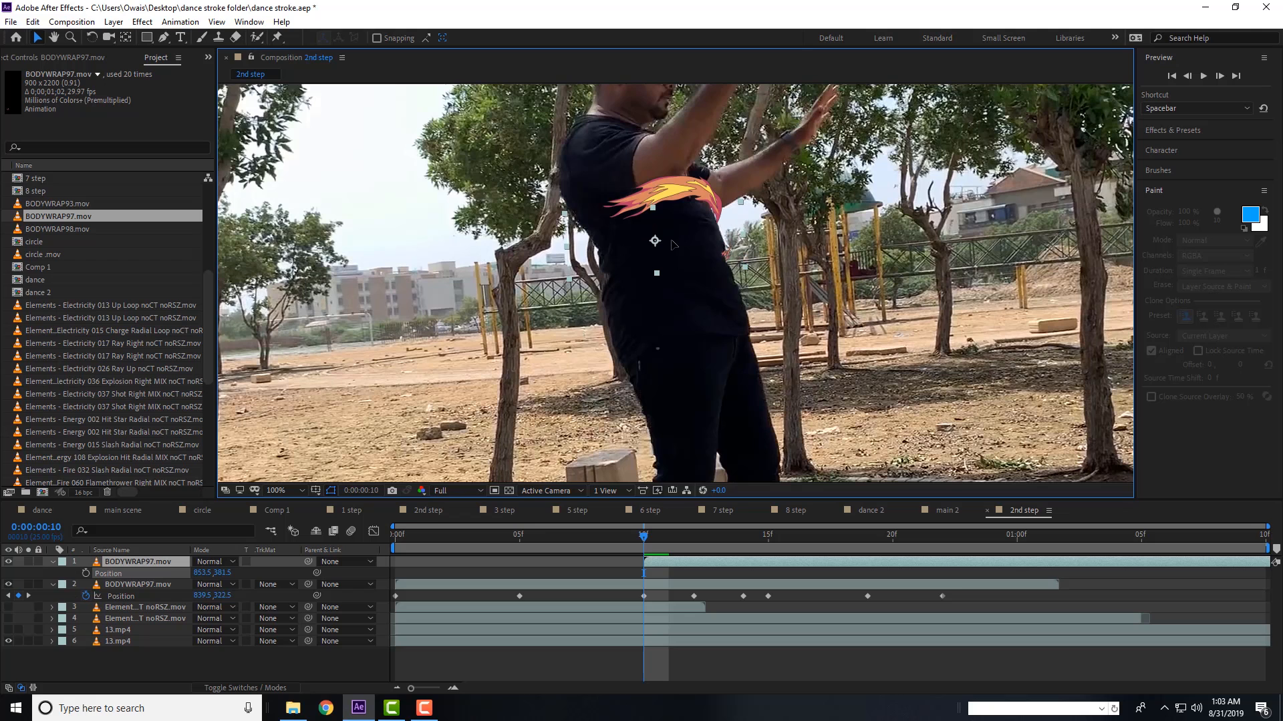
key("alt+shift+p")
left_click_drag(104, 586, 777, 543)
left_click_drag(687, 278, 690, 288)
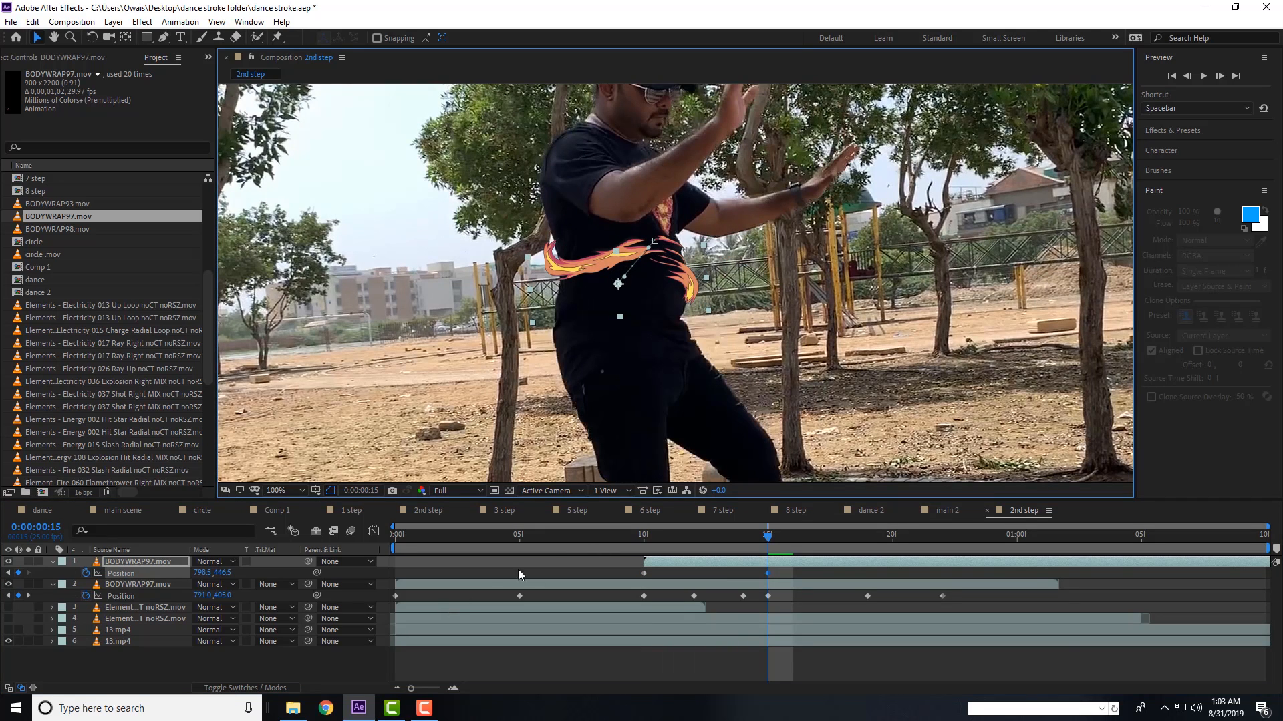
- Try rotating the duplicate flame to -133° and repositioning it at frame 15 and frame 10 to suit the tilt
key("shift+r")
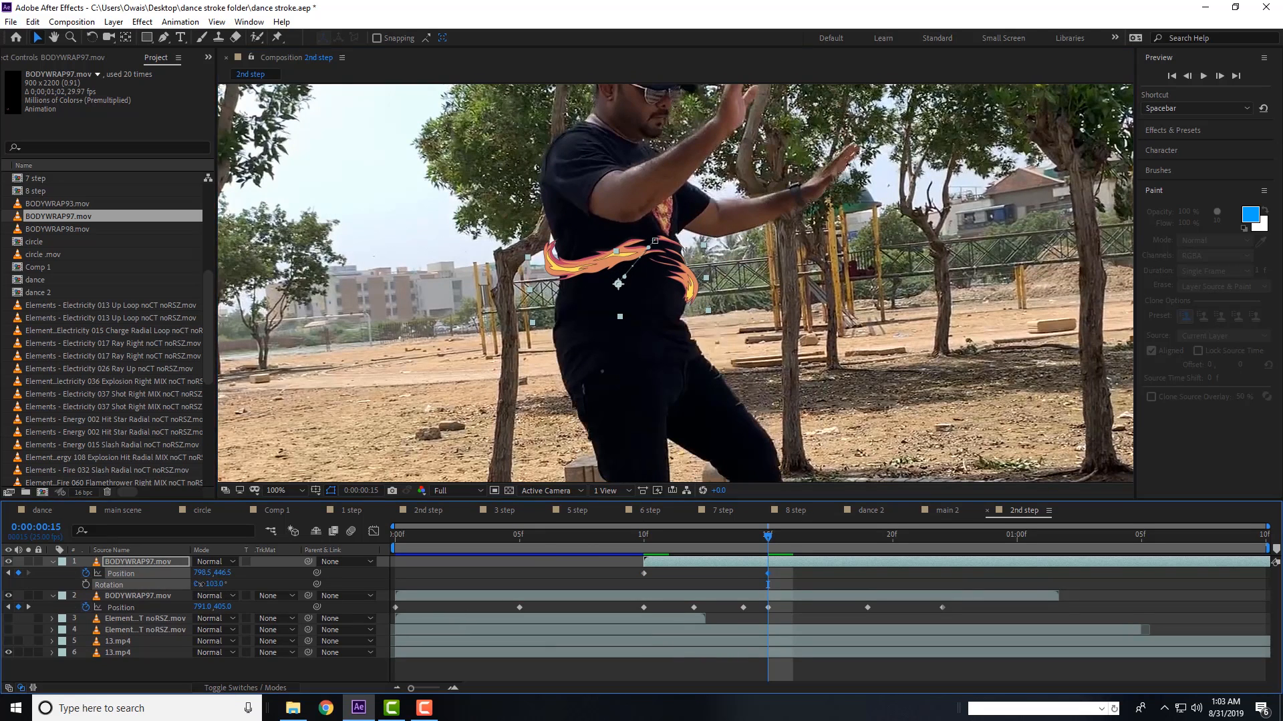
mouse_move(223, 586)
left_mouse_down()
mouse_move(610, 282)
mouse_move(616, 326)
left_mouse_up()
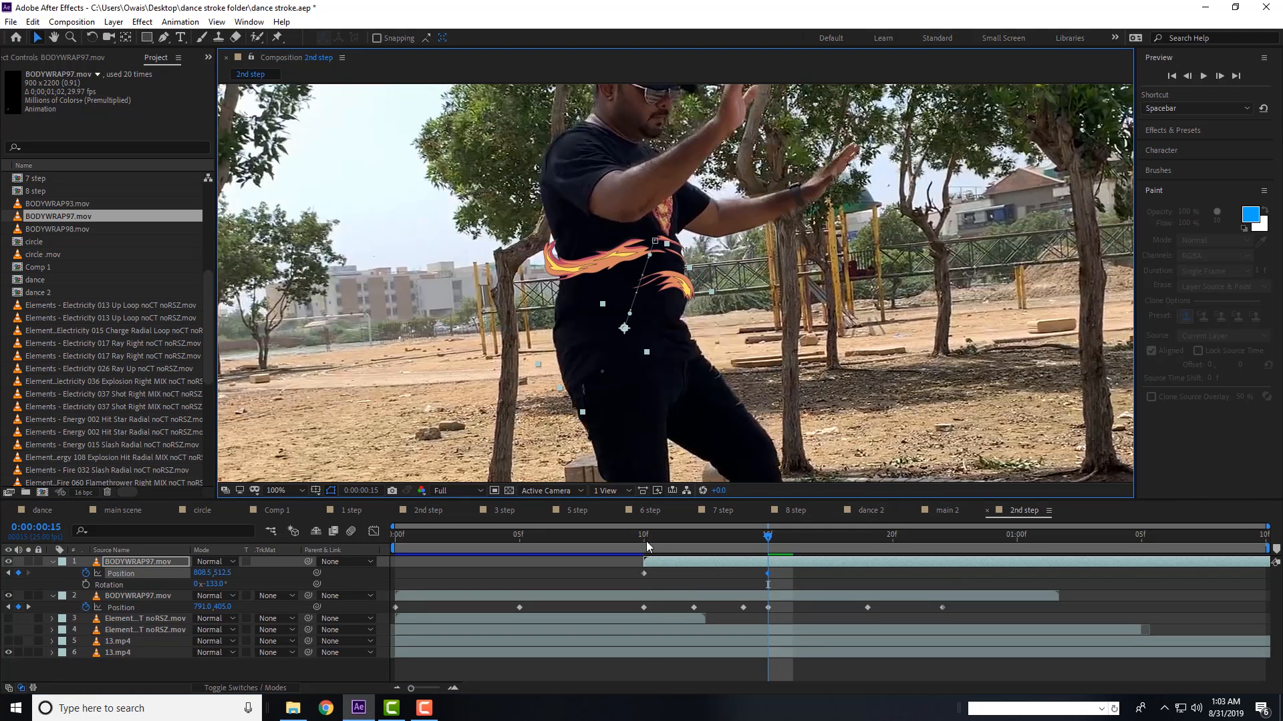
mouse_move(647, 541)
left_mouse_down()
mouse_move(694, 542)
mouse_move(669, 541)
left_mouse_up()
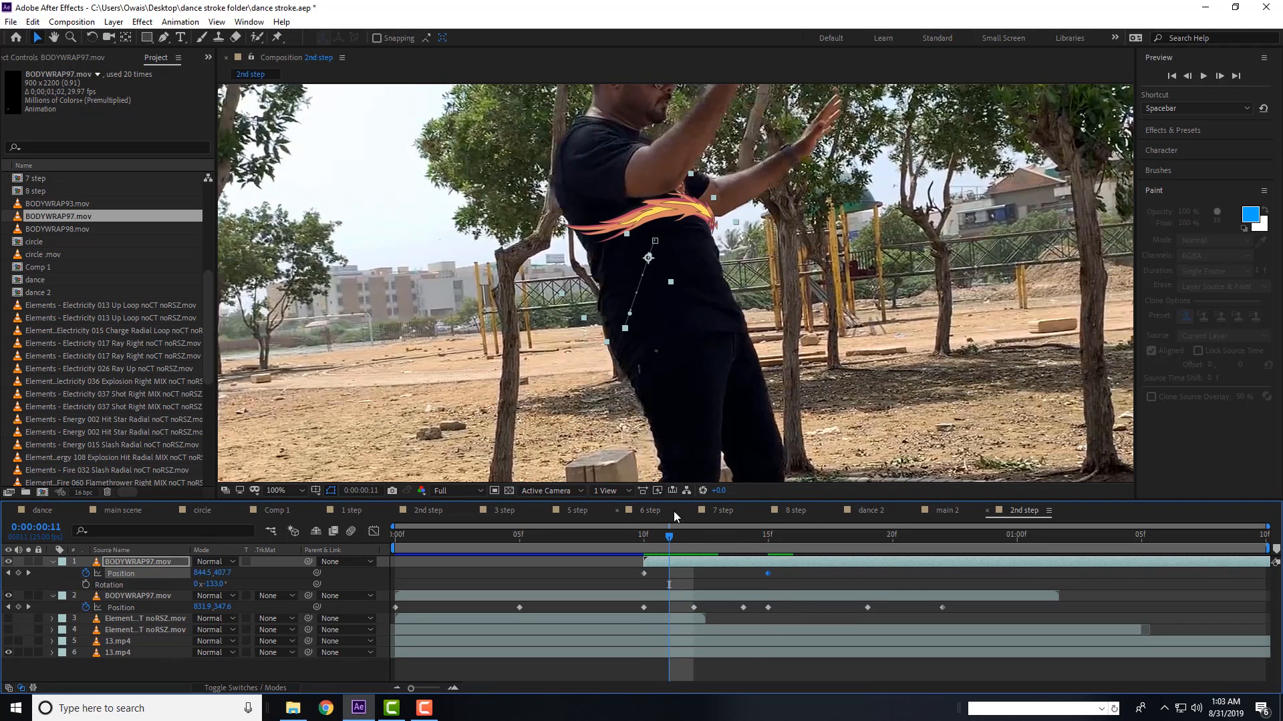
key("Page_Up")
left_click(729, 230)
left_click_drag(731, 235, 733, 242)
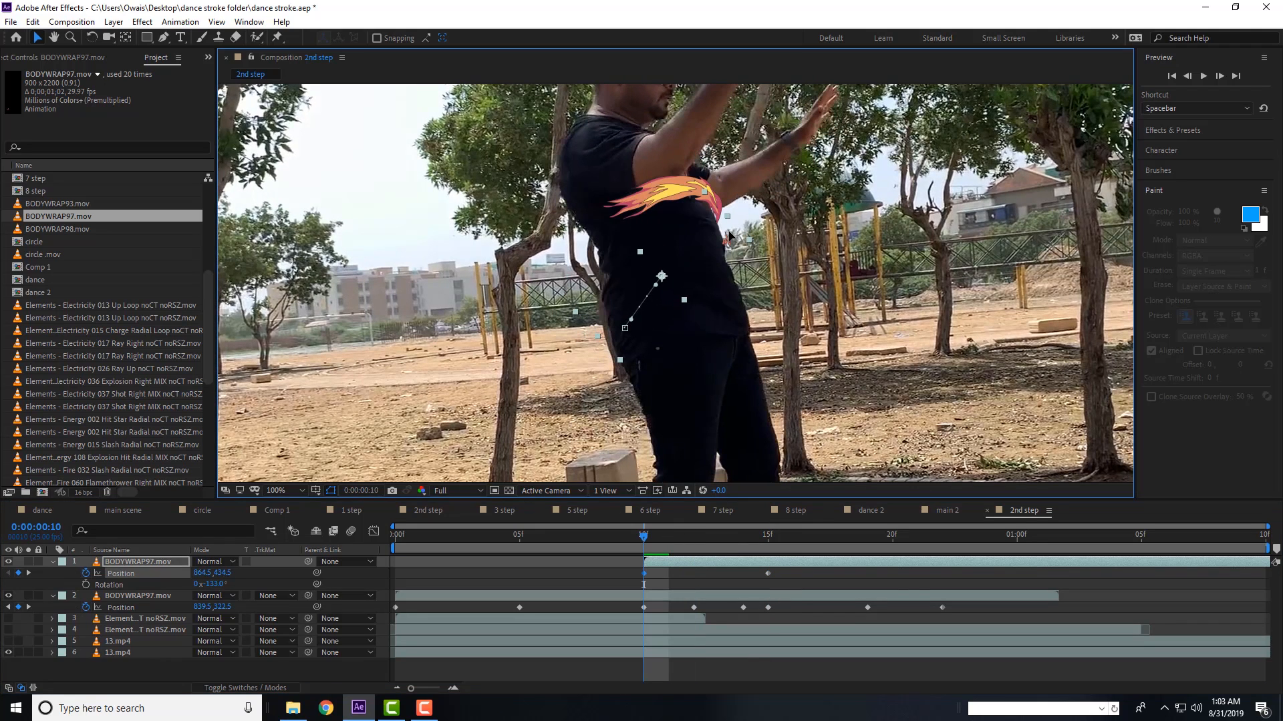
- Set the duplicate flame's rotation to -89° and reposition it to about 856.5, 369.5 at frame 10 and 792.5, 450.5 at frame 15
left_click_drag(695, 539, 877, 552)
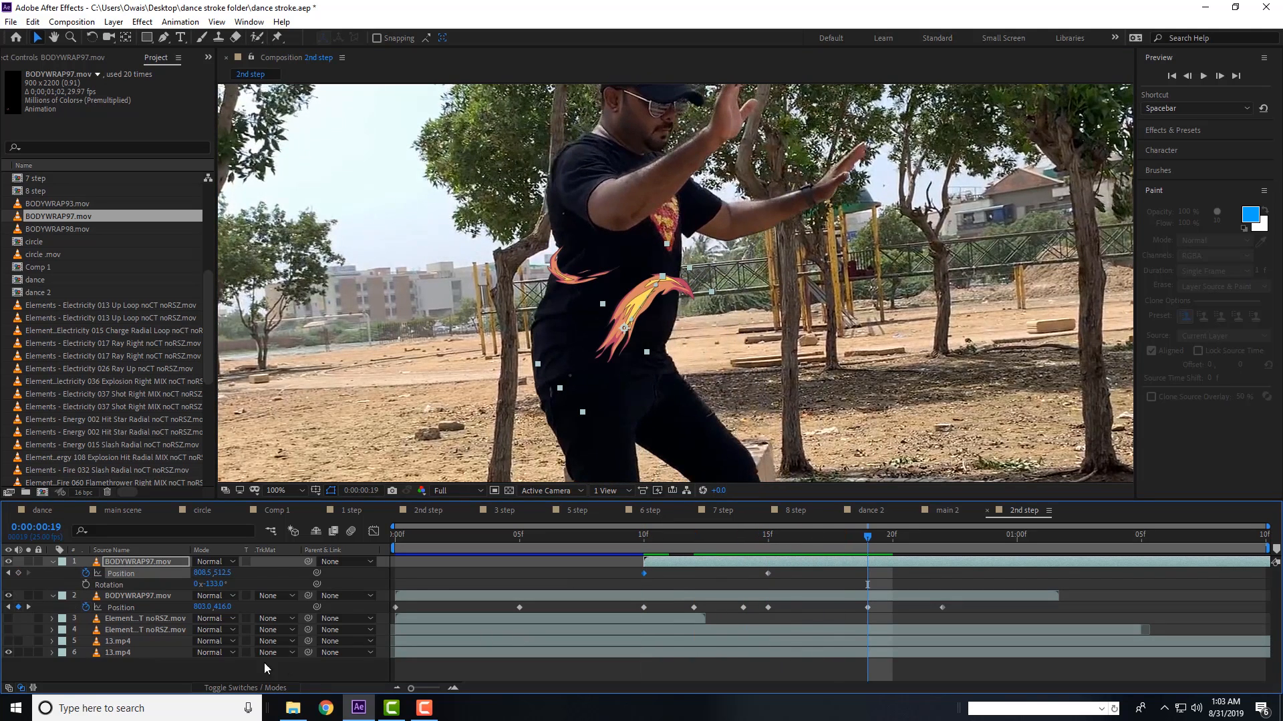
left_click_drag(212, 585, 239, 586)
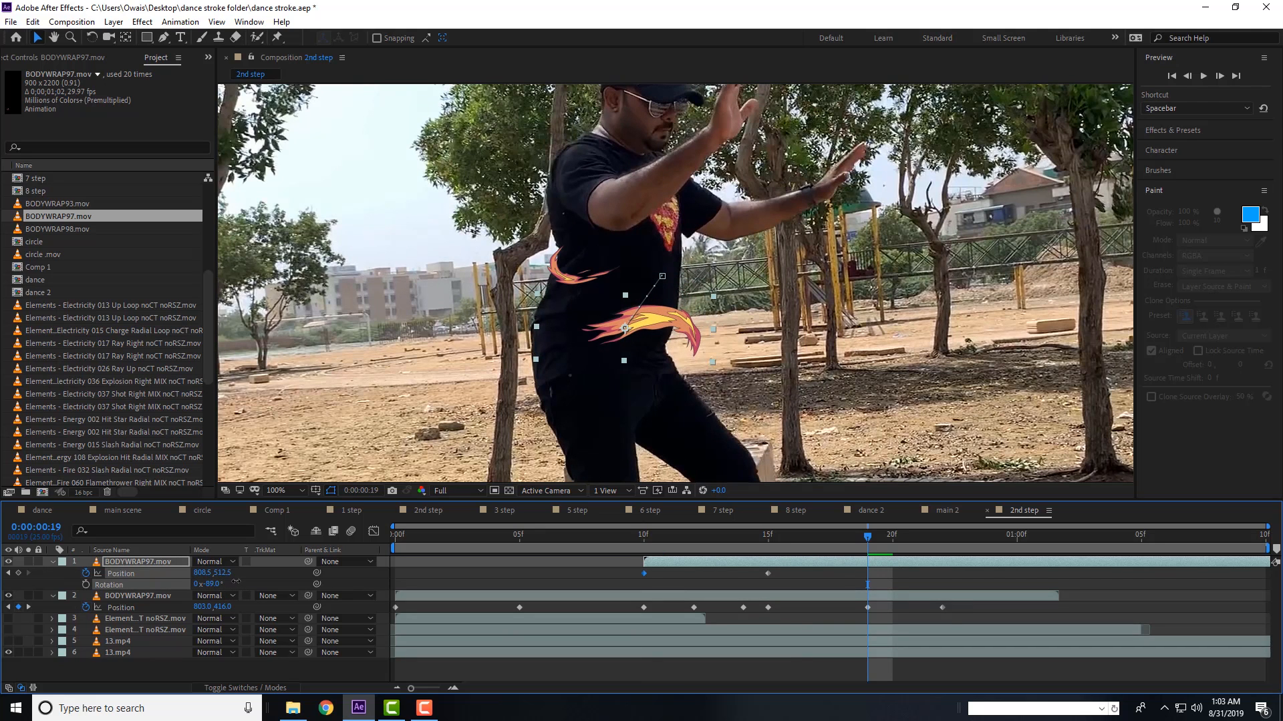
mouse_move(643, 549)
left_mouse_down()
mouse_move(643, 534)
mouse_move(685, 532)
mouse_move(643, 534)
left_mouse_up()
mouse_move(735, 314)
left_mouse_down()
mouse_move(730, 245)
mouse_move(729, 269)
left_mouse_up()
left_click(748, 547)
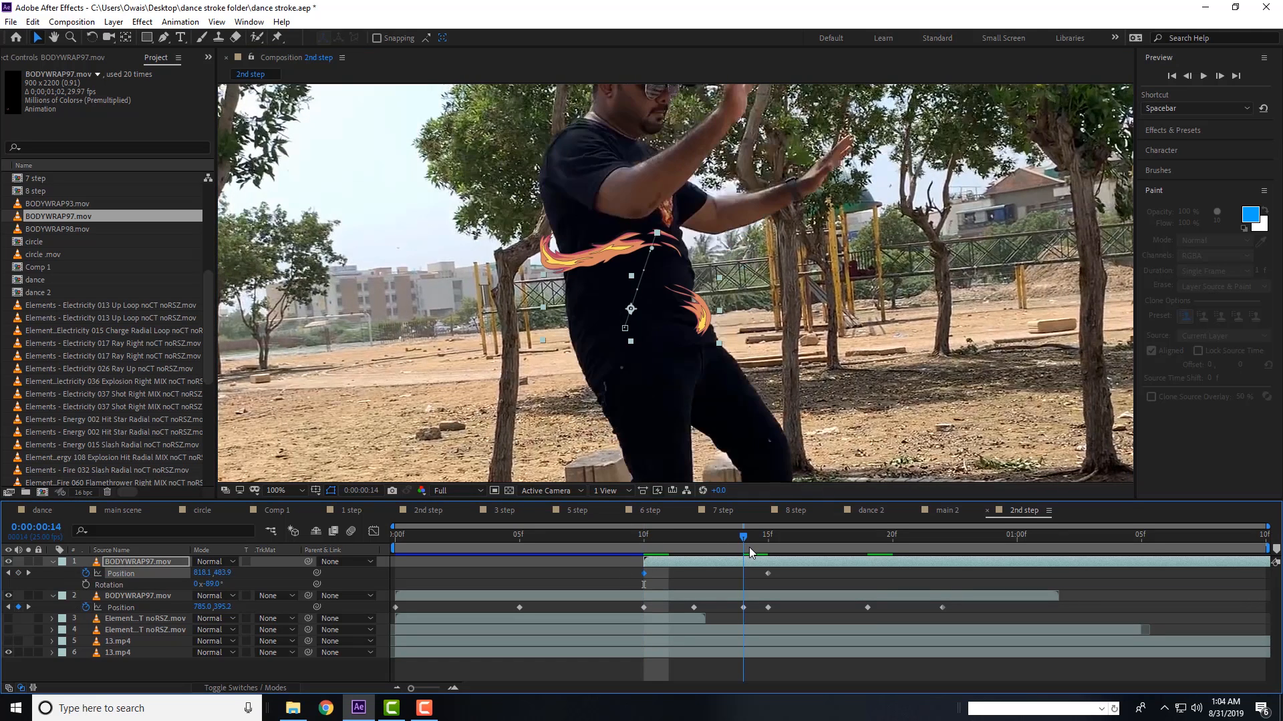
left_click_drag(749, 548, 768, 549)
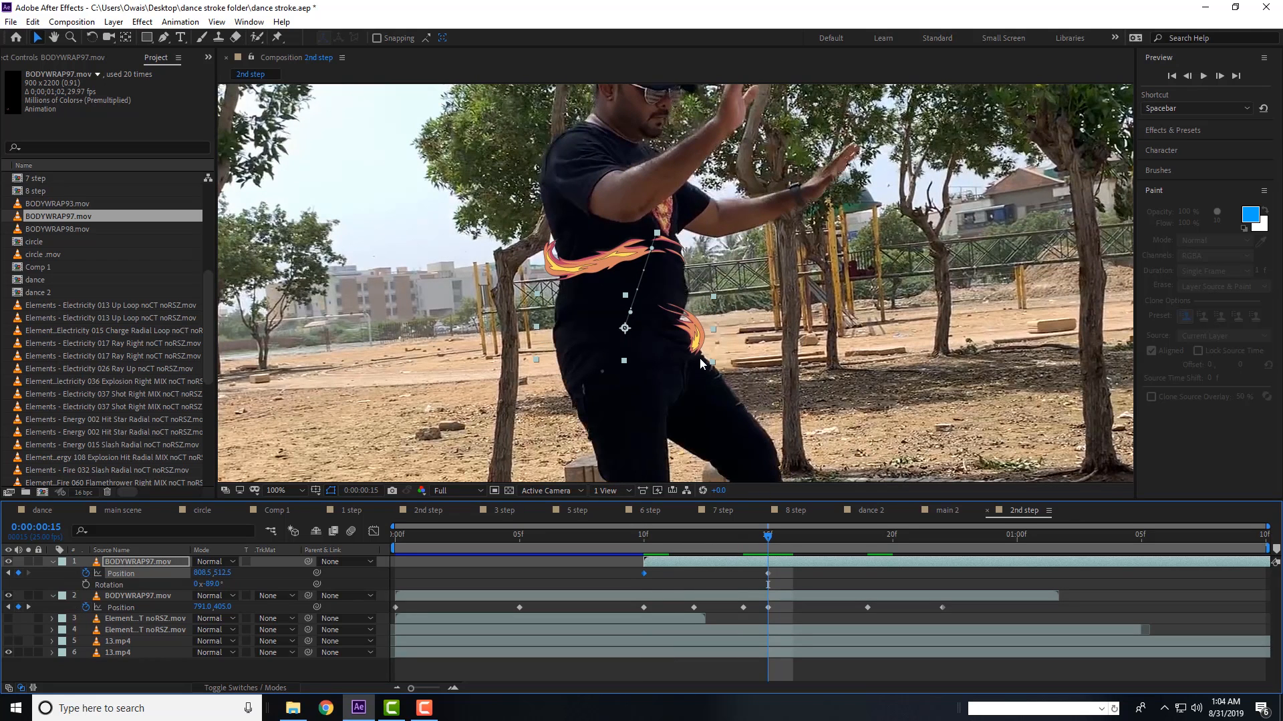
left_click_drag(701, 357, 692, 314)
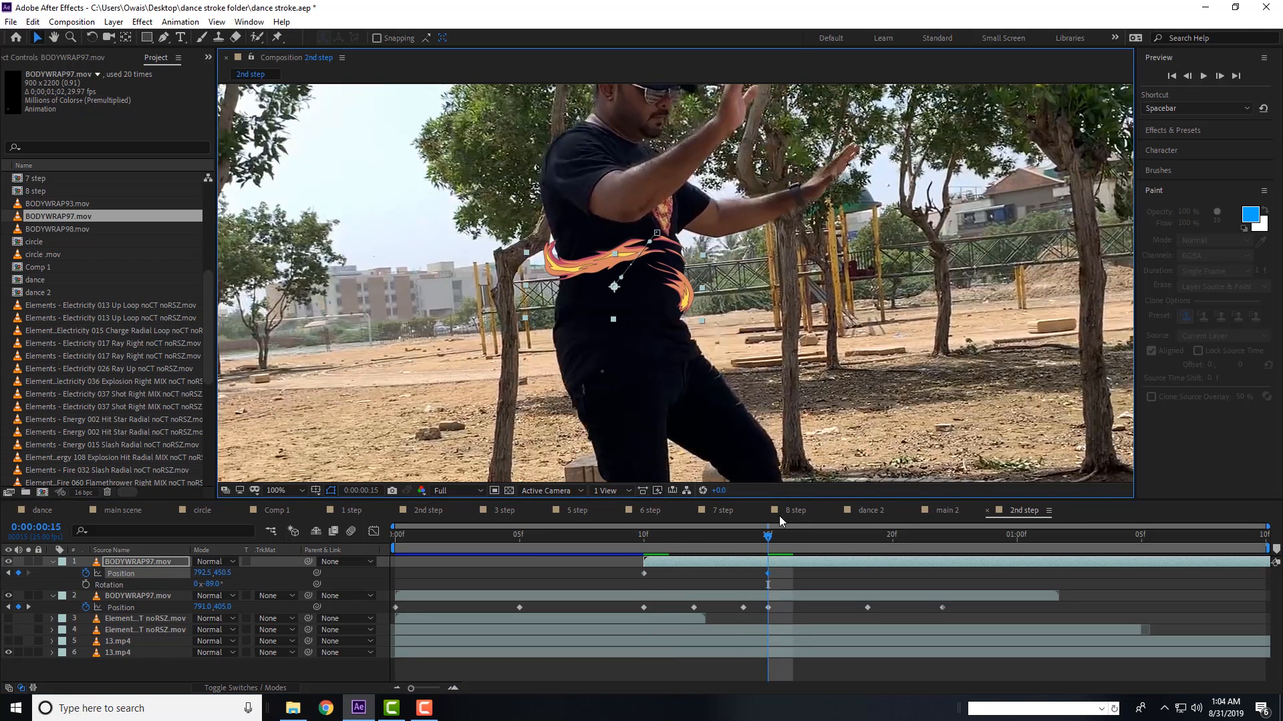
- Keyframe the duplicate flame around the dancer's waist at about 794.5, 465.5 on frame 22 and 826.5, 465.5 on frame 24
left_click_drag(843, 547, 942, 548)
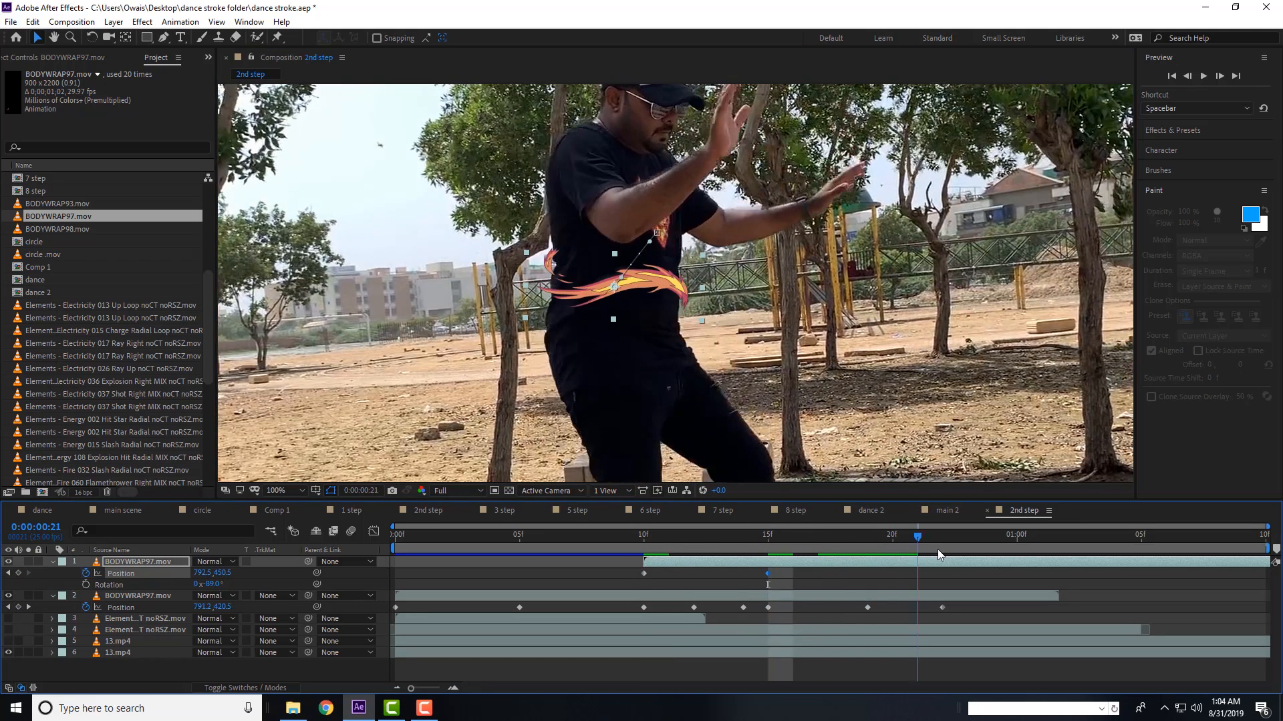
left_click_drag(651, 287, 657, 301)
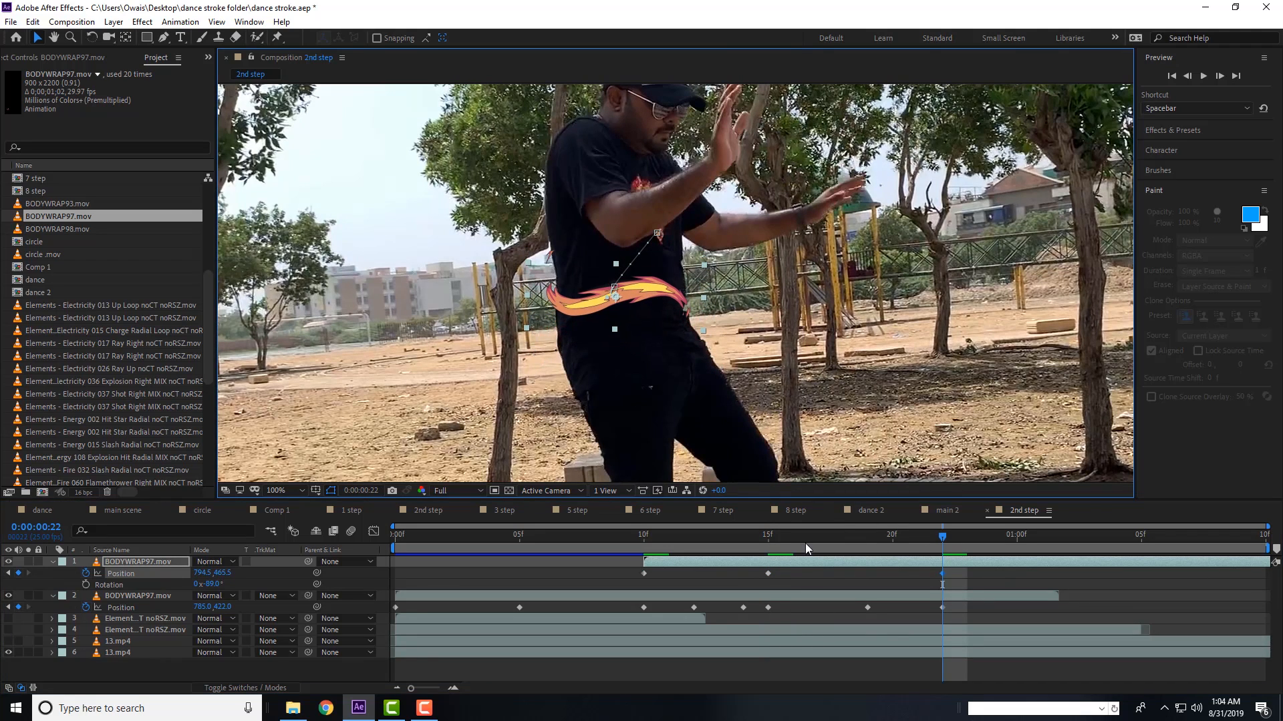
left_click(767, 536)
left_click_drag(823, 545, 968, 558)
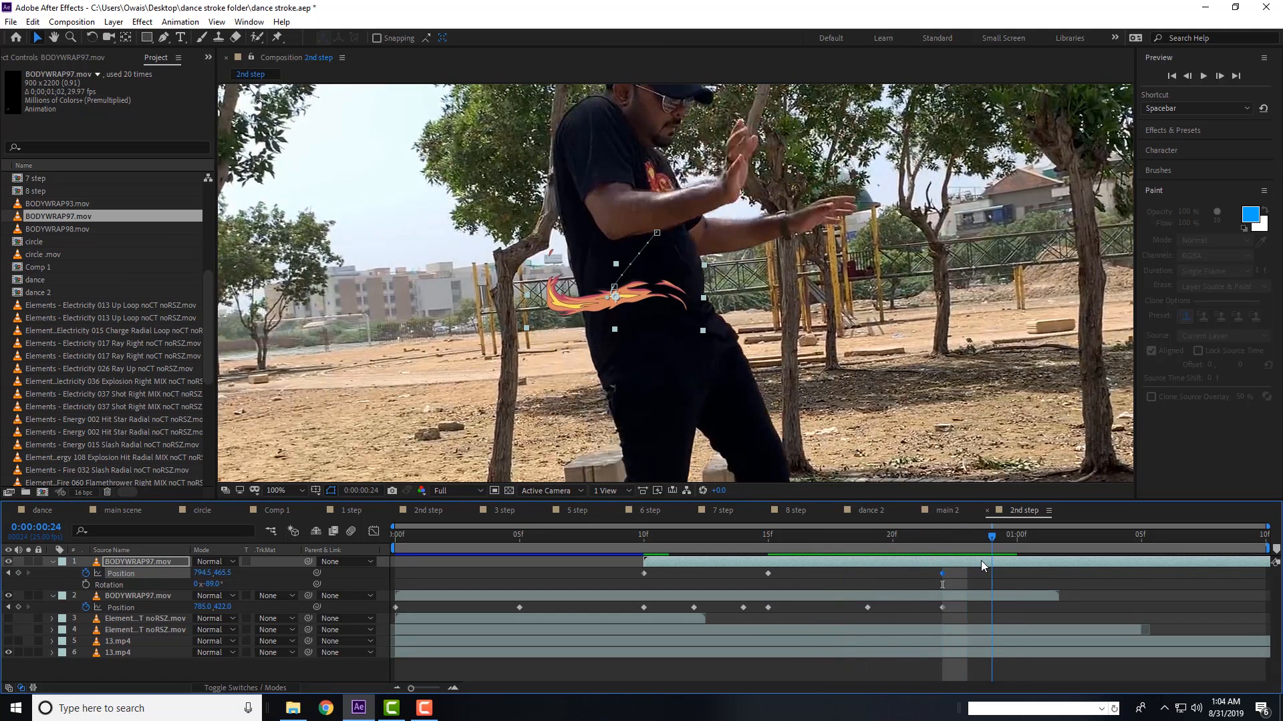
key("Page_Down")
left_click_drag(673, 302, 694, 302)
- Keyframe the duplicate flame at about 918.5, 429.5 on 0:00:01:03 and 936.5, 405.5 on 0:00:01:07, and return to the first frame
left_click_drag(969, 539, 1089, 555)
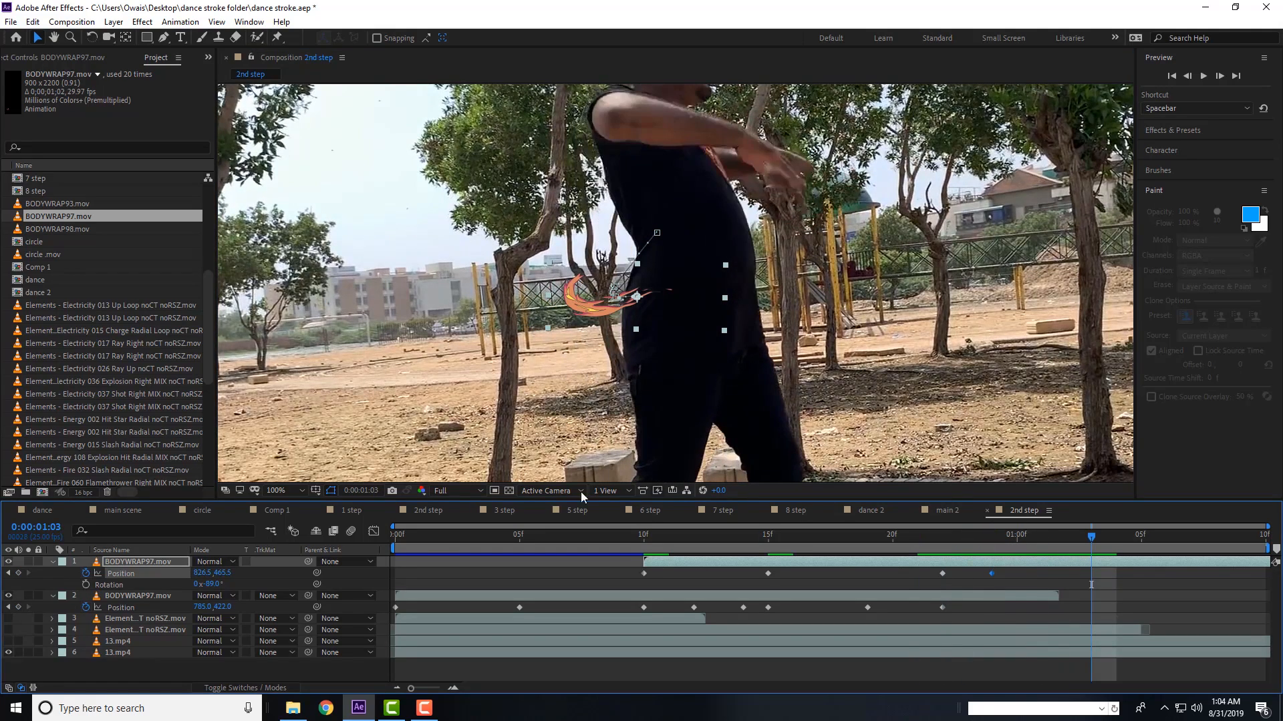
left_click_drag(607, 323, 669, 287)
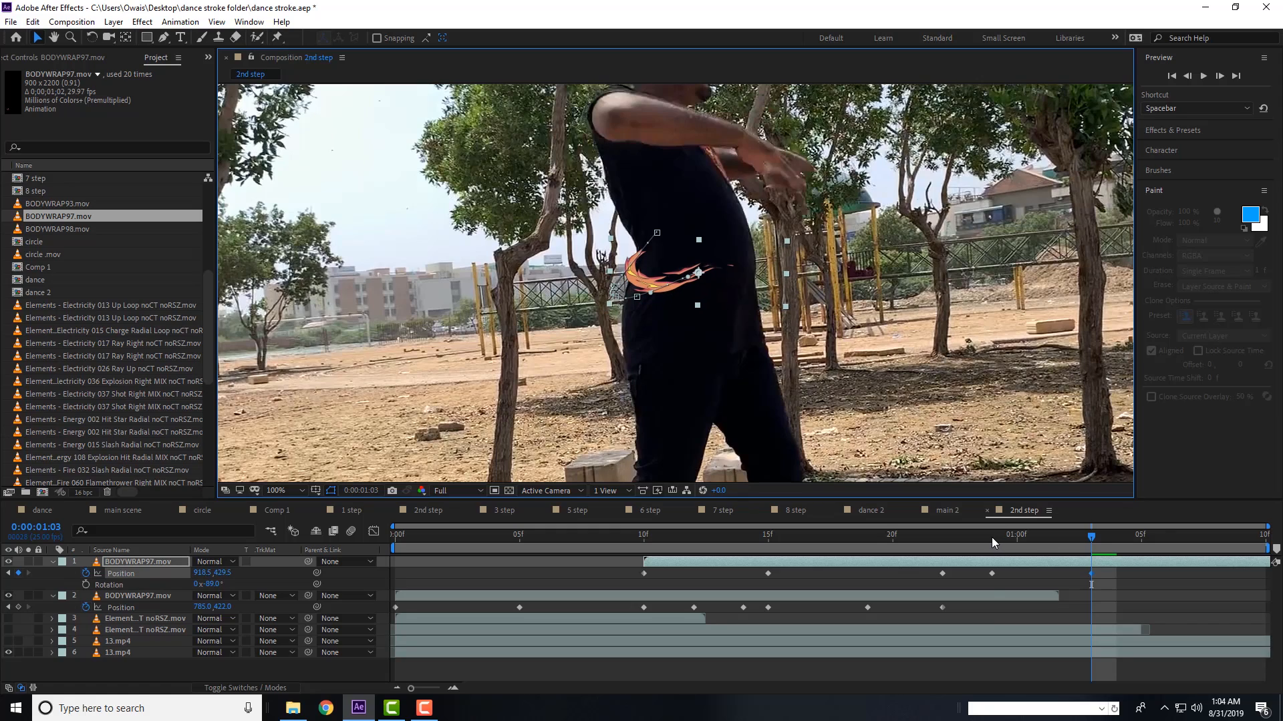
left_click_drag(992, 543, 1187, 549)
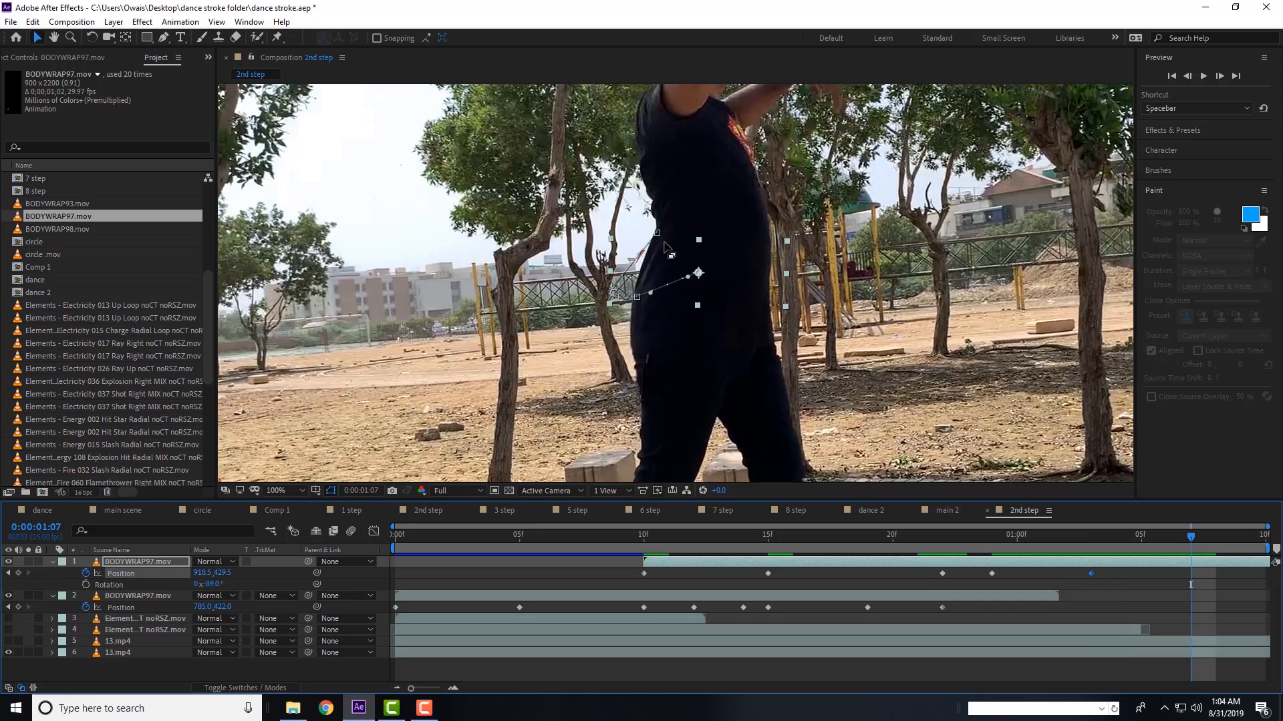
left_click_drag(666, 247, 678, 231)
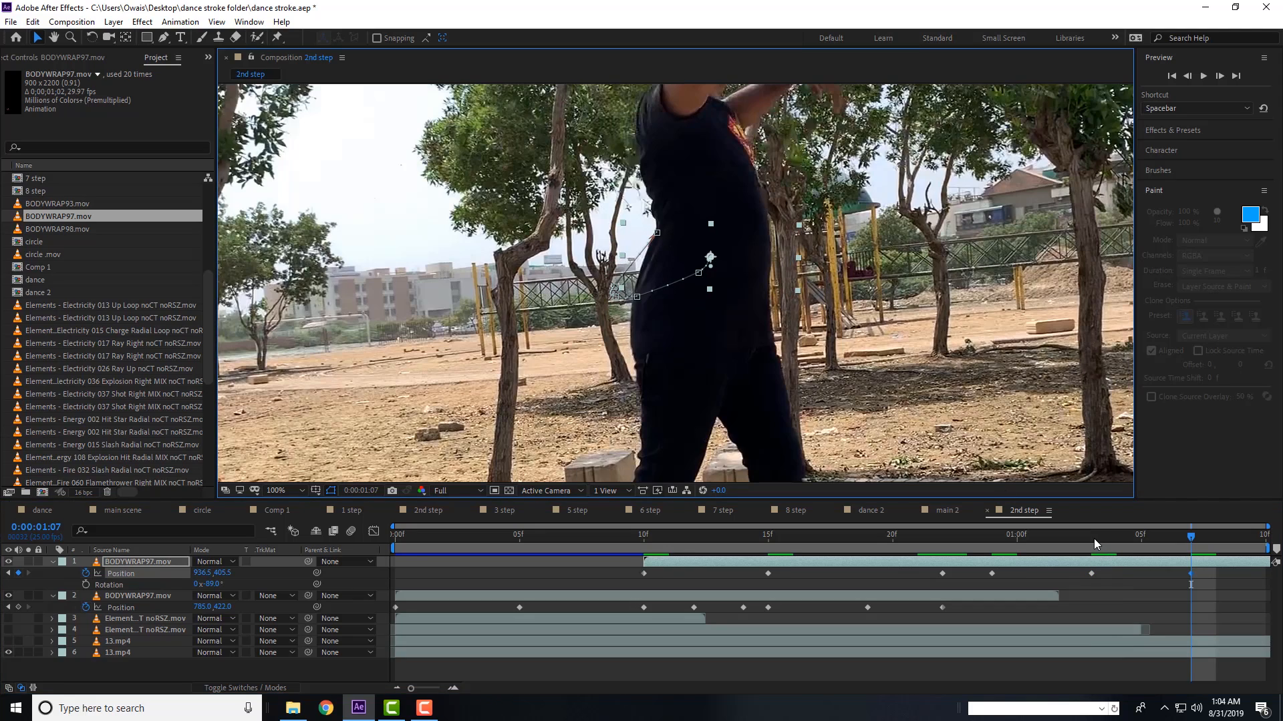
key("space")
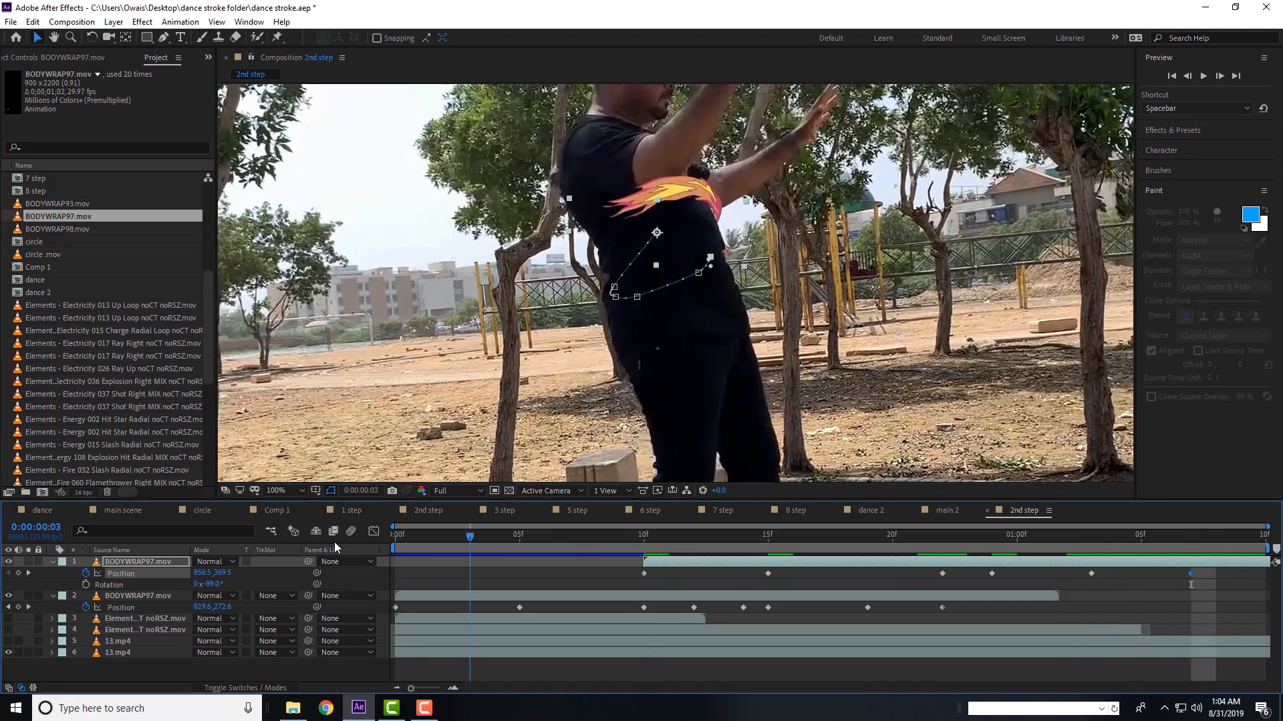
key("Home")
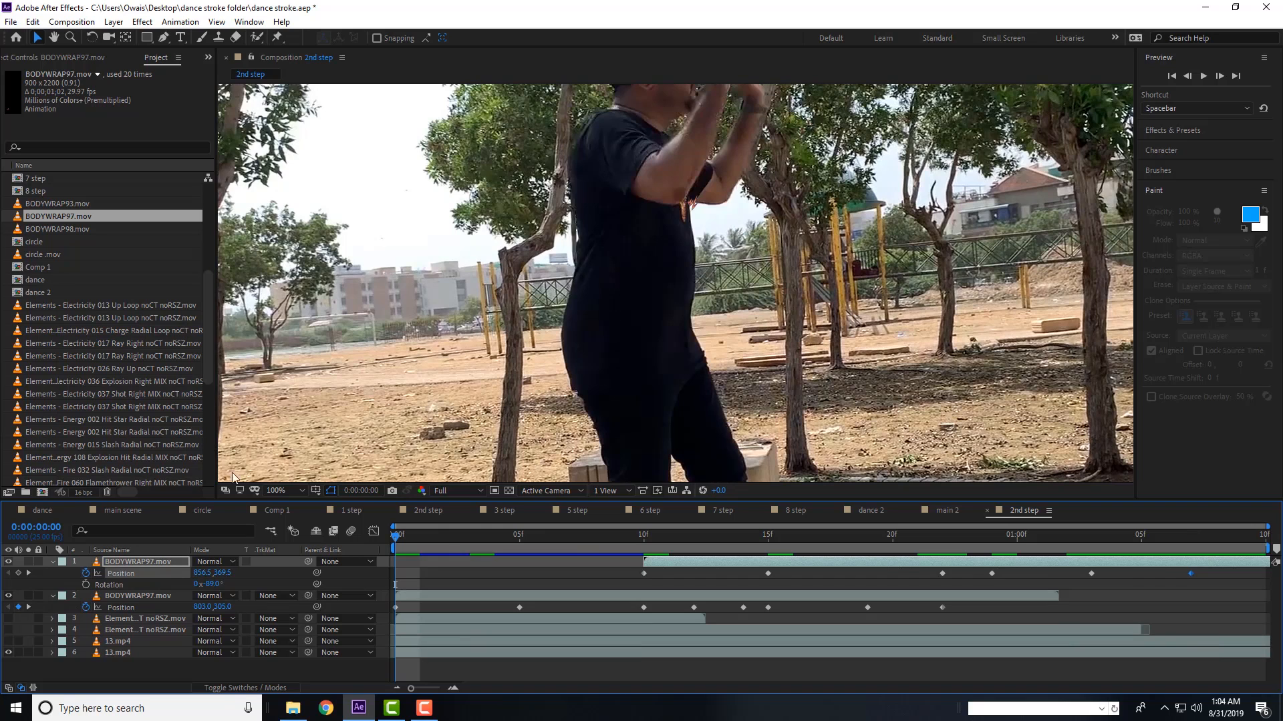
- Preview the flame wrap with the whole frame fitted in view, and switch the hidden electricity and 13.mp4 layers back on
left_click(284, 491)
left_click(294, 252)
key("space")
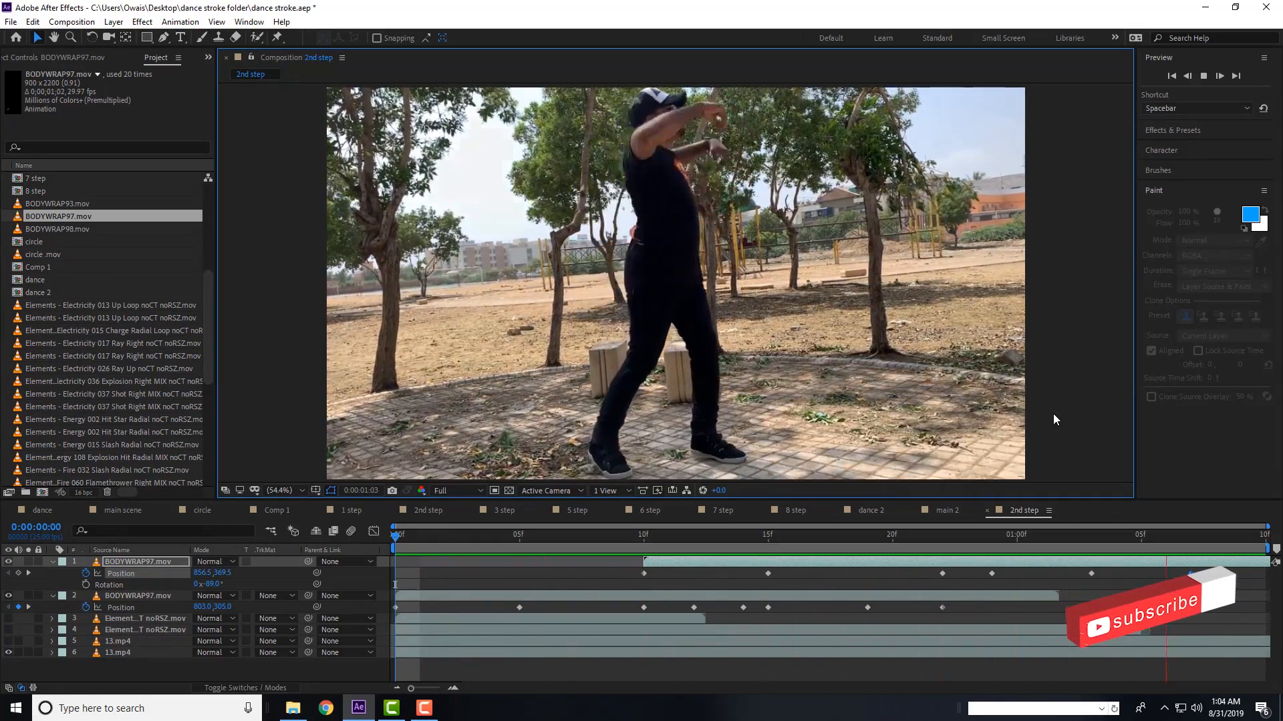
left_click(380, 548)
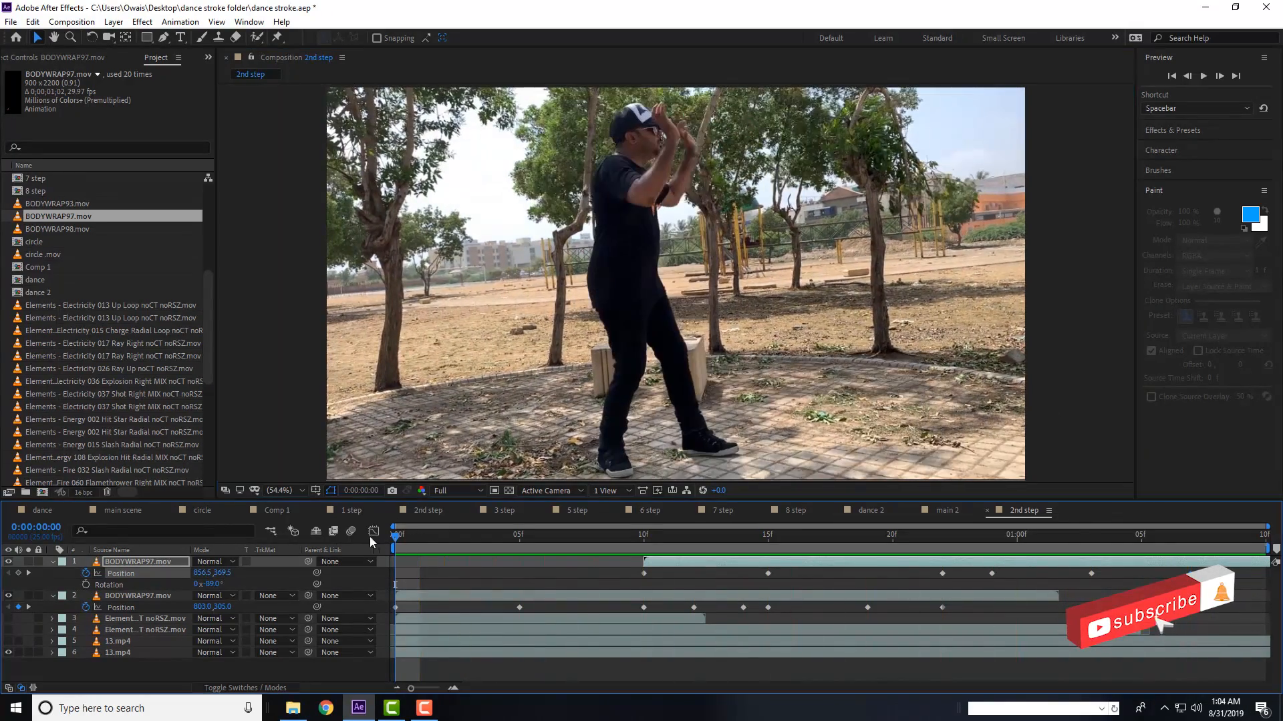
left_click_drag(8, 619, 8, 642)
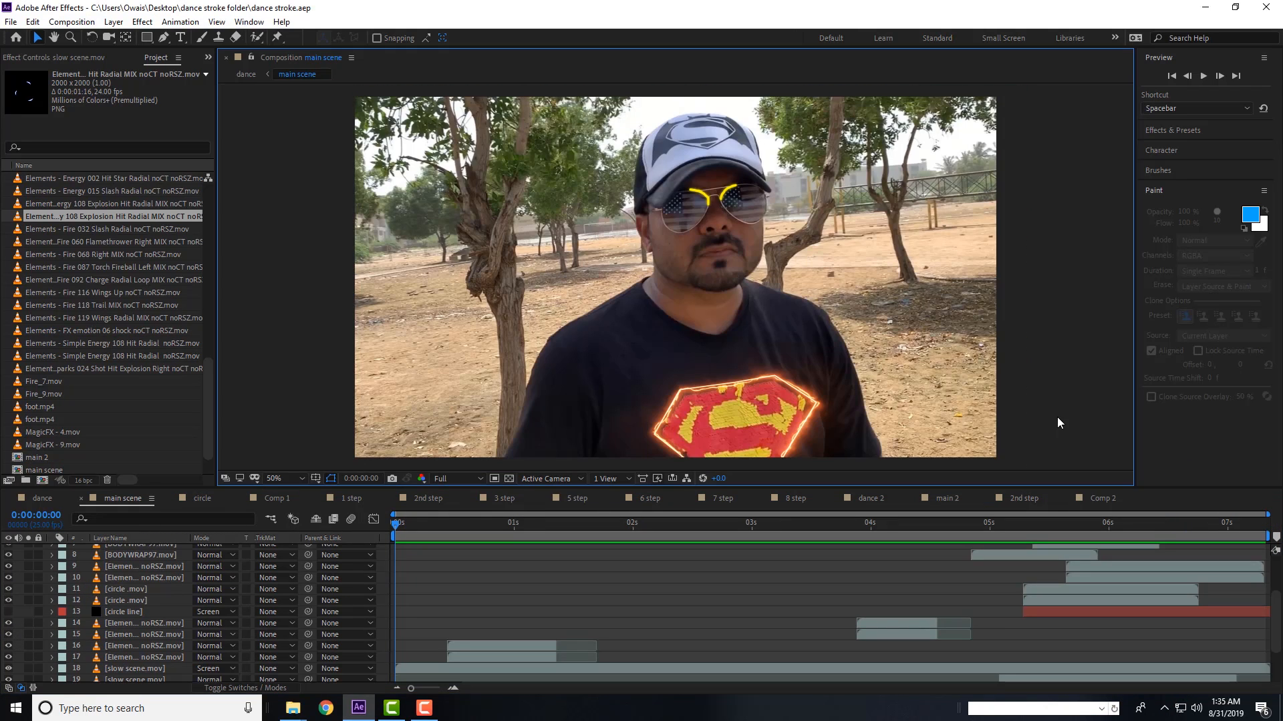
- Play the finished main scene composition, check the effects around 0:00:06:09, and return toward the start
key("space")
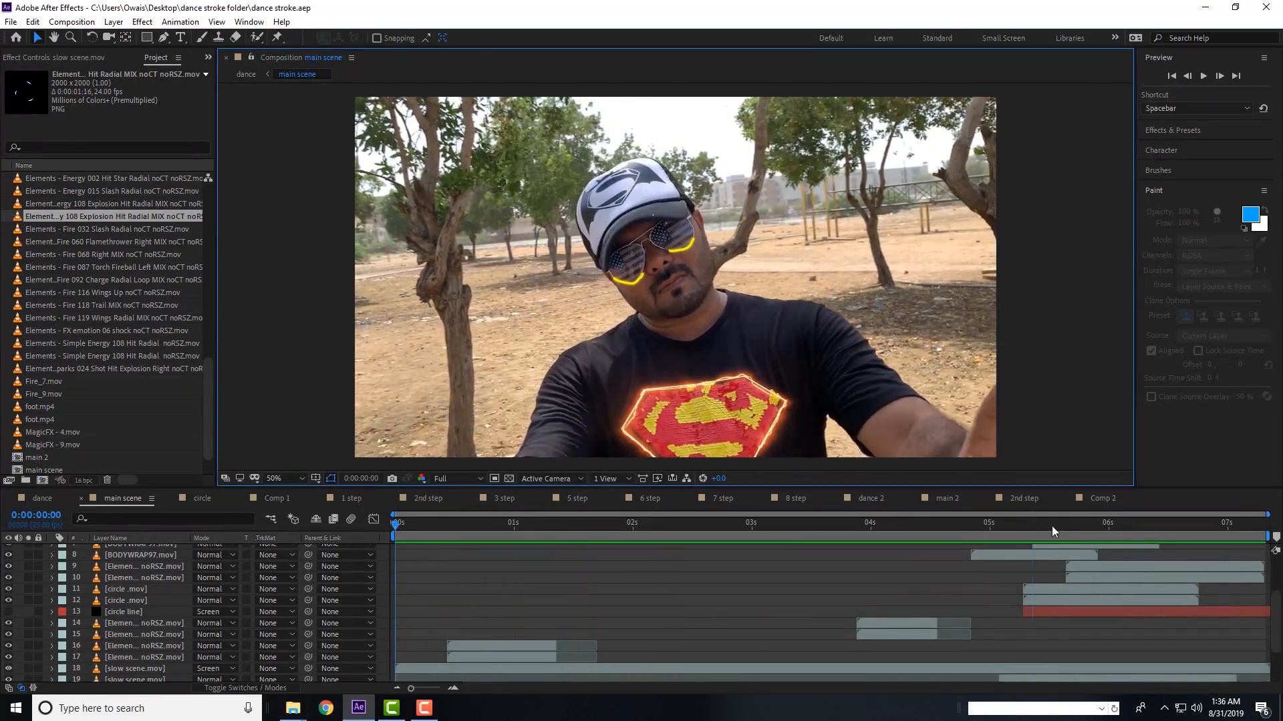
left_click(1149, 527)
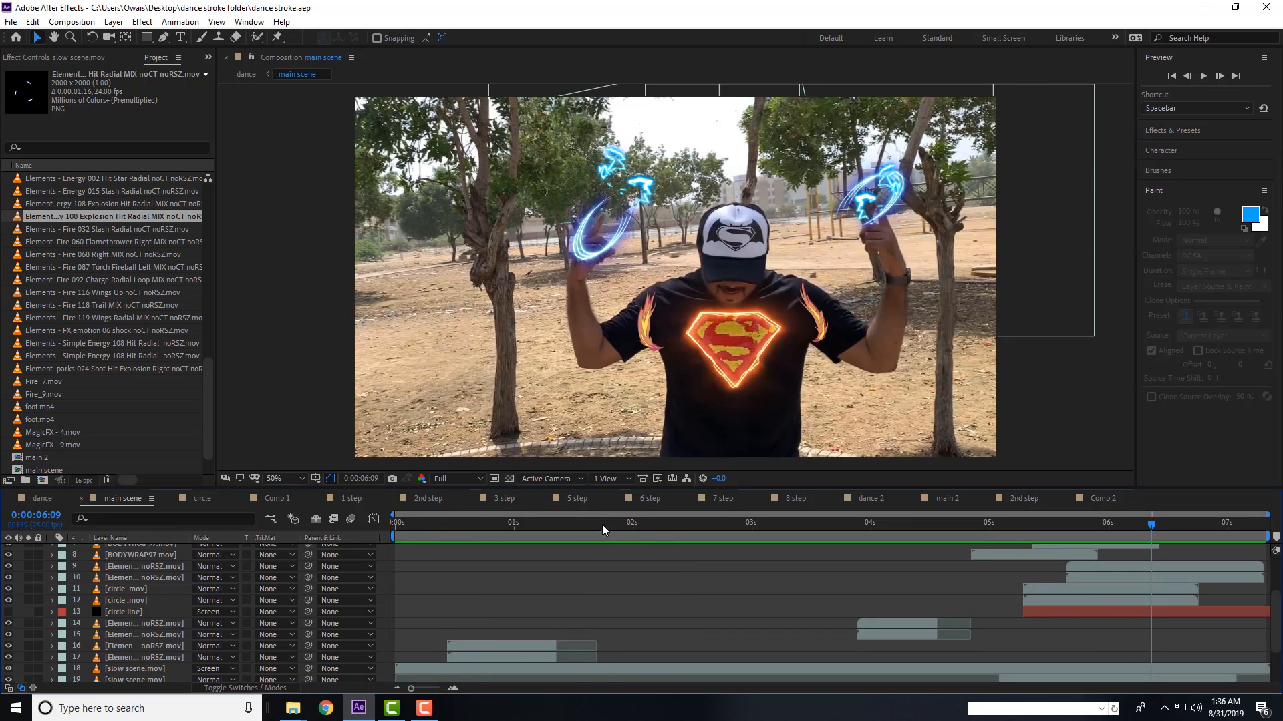
left_click_drag(603, 528, 377, 527)
- Open Comp 2, play through the unedited slow scene.mov layer, and return to the first frame
left_click(1099, 499)
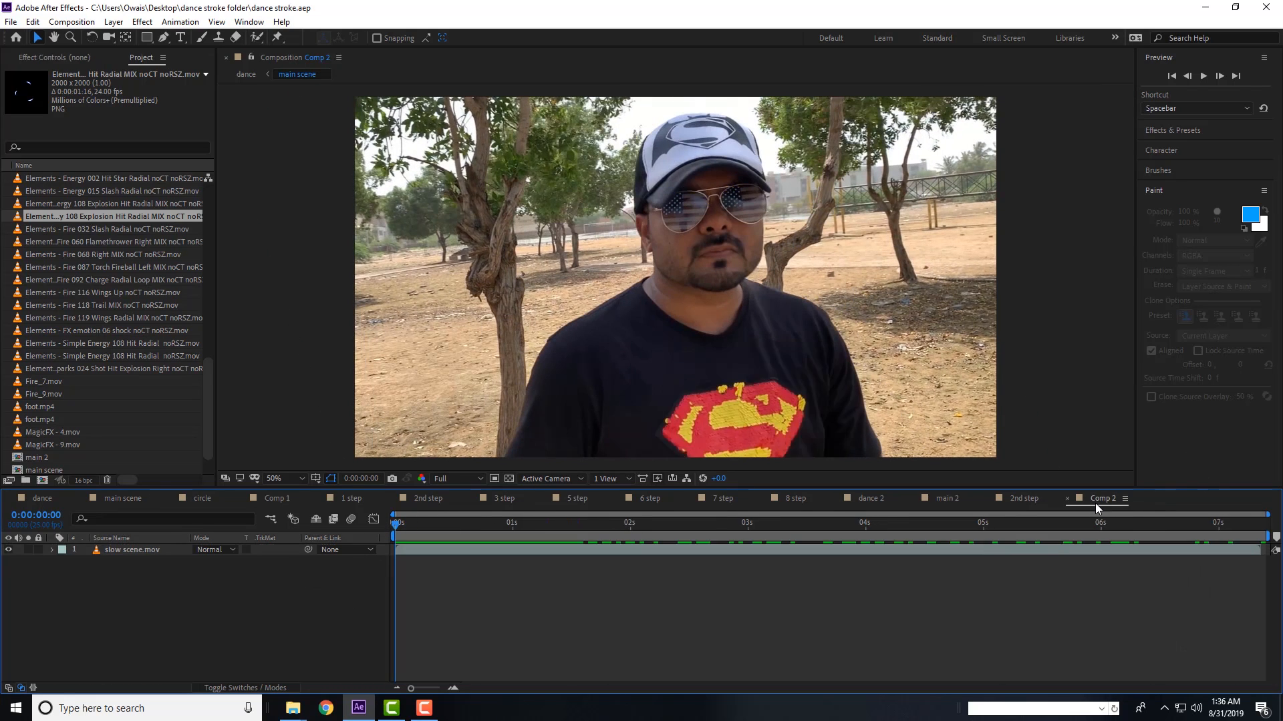
left_click_drag(1234, 530, 1257, 542)
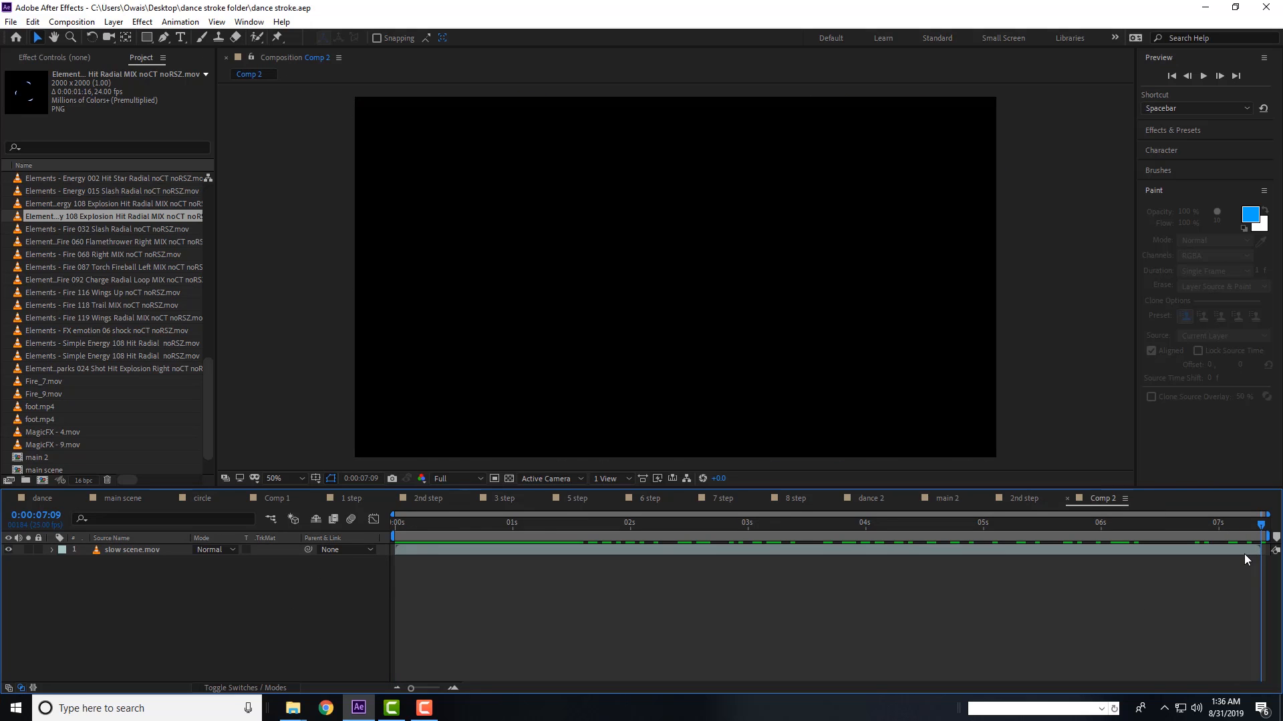
left_click(1244, 553)
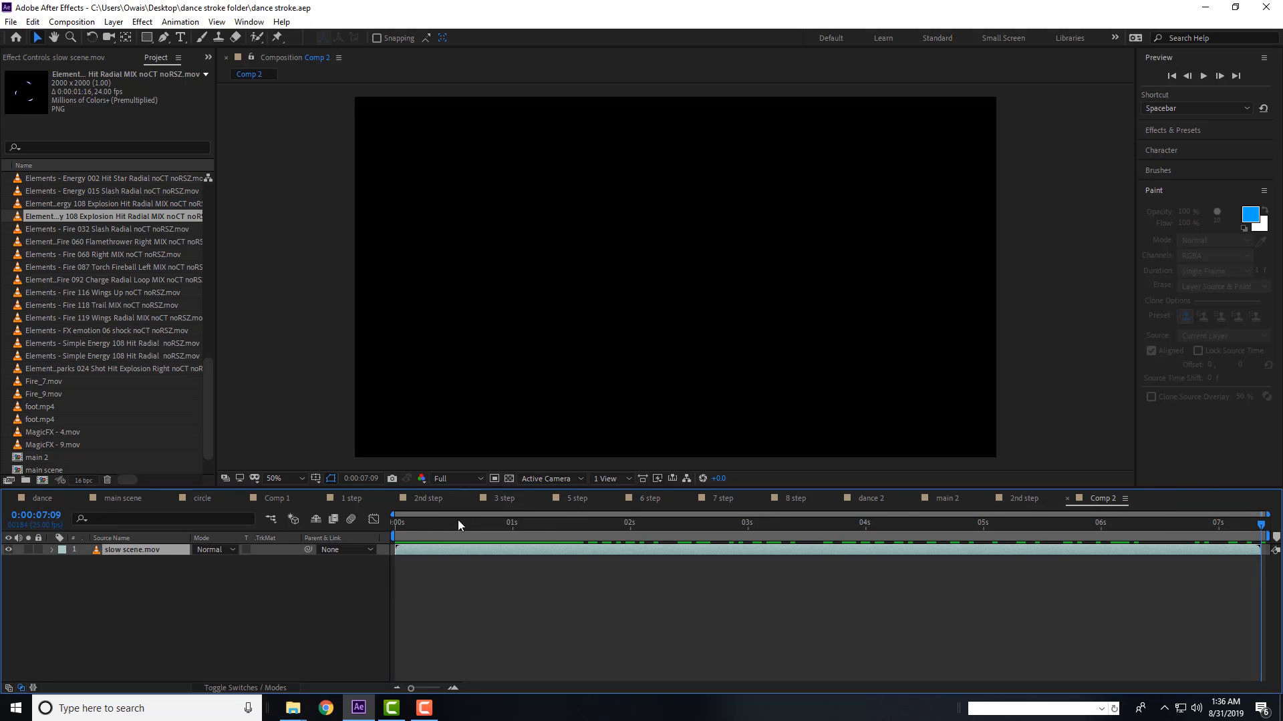
key("space")
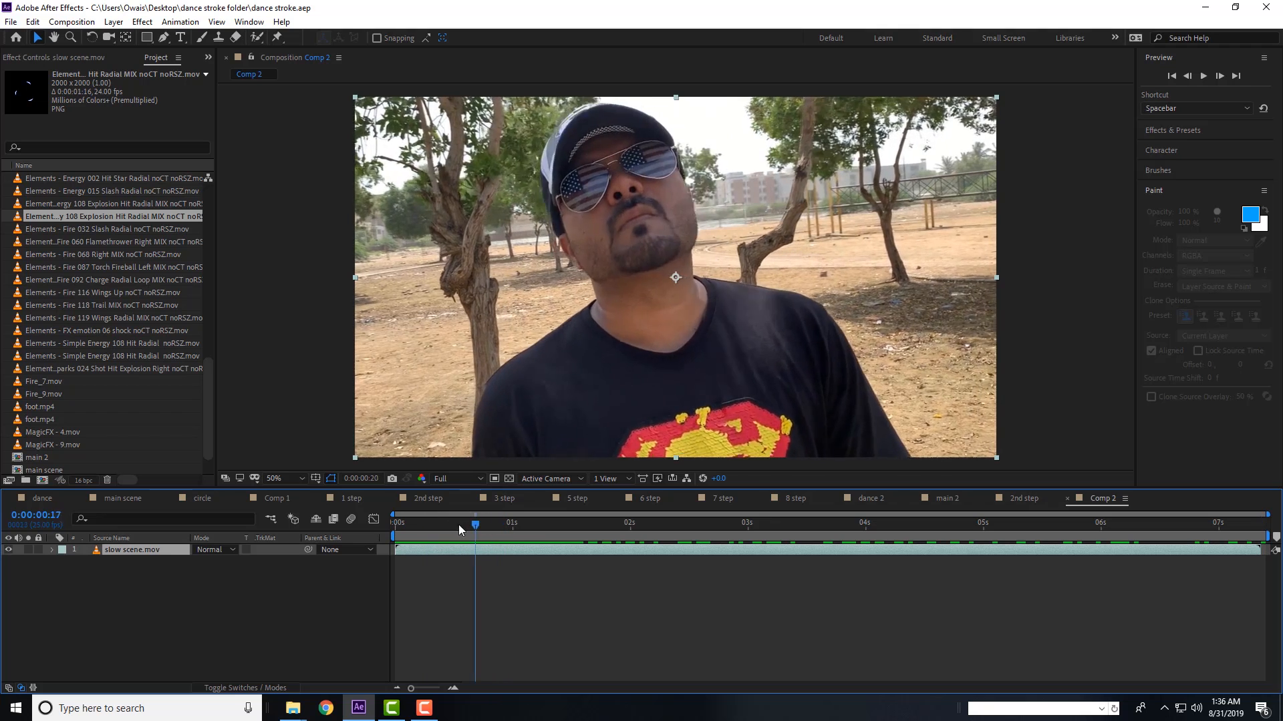
left_click_drag(458, 528, 387, 528)
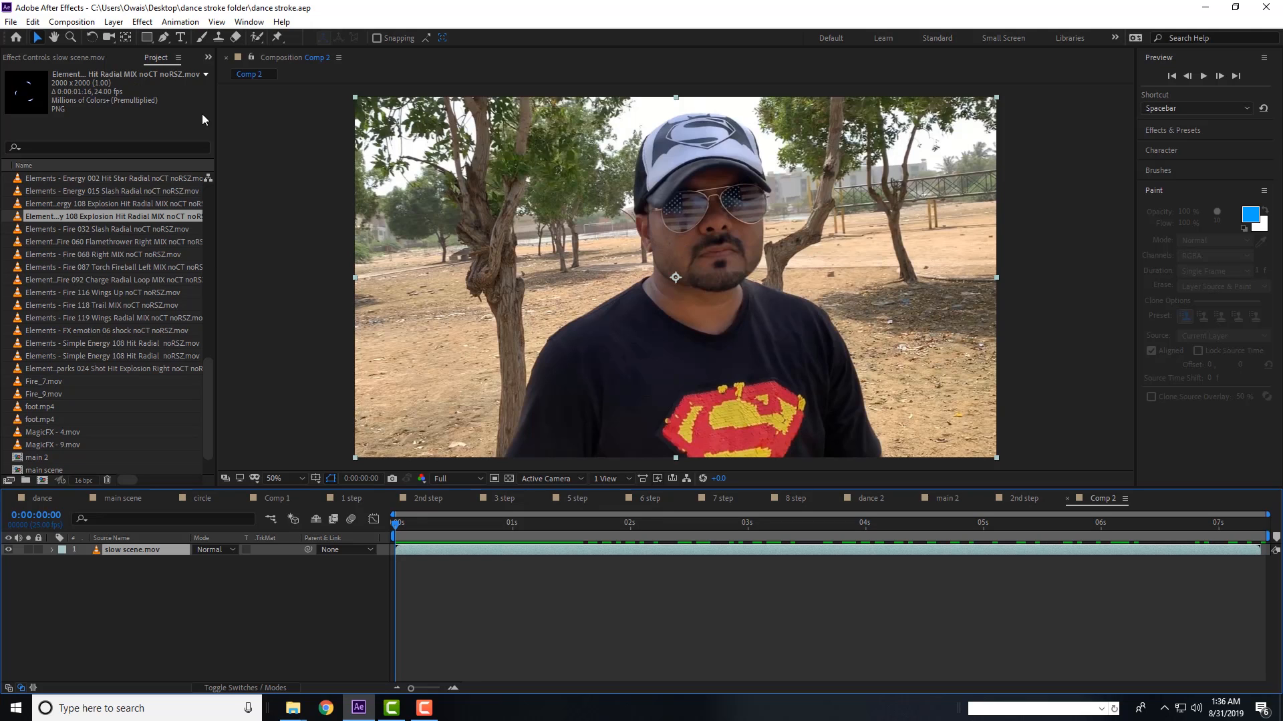
- Add the Energy 108 Explosion Hit Radial MIX clip above slow scene.mov from 0:00:00:14, rotated -19° and positioned around the man's tilted head and shoulders
left_click_drag(110, 222, 466, 563)
left_click_drag(428, 525, 548, 533)
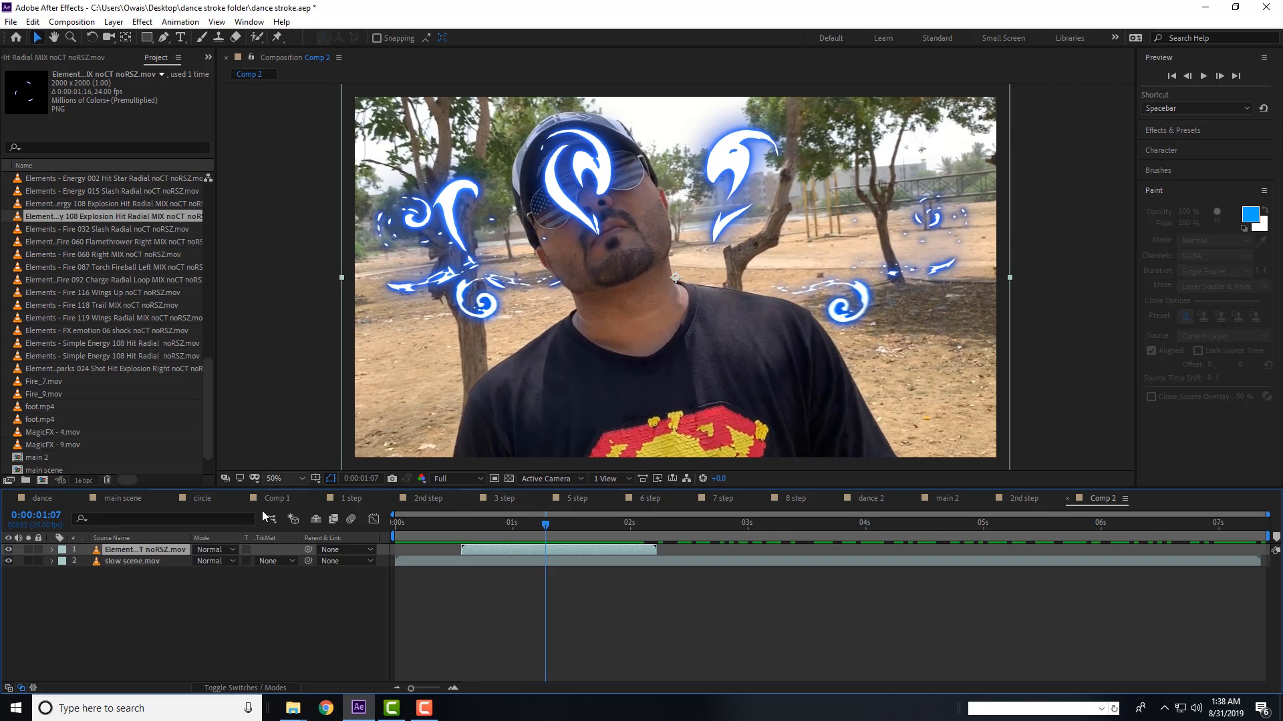
key("r")
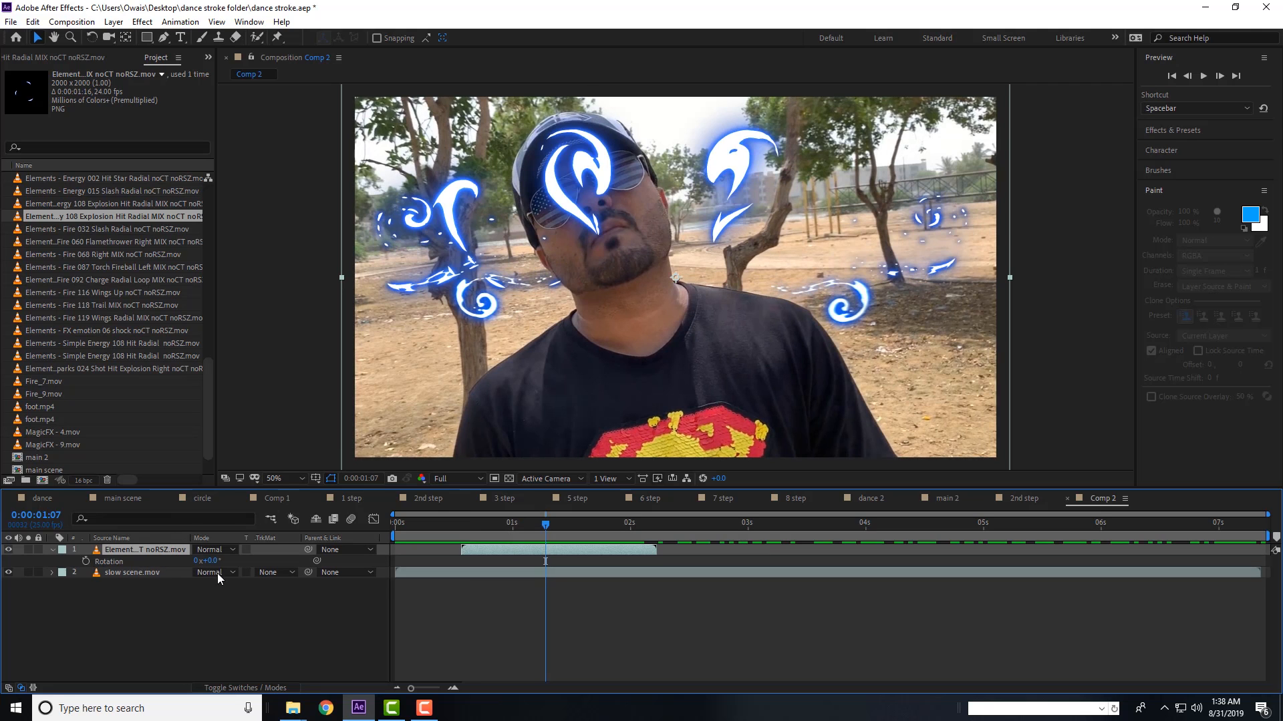
left_click_drag(213, 562, 686, 224)
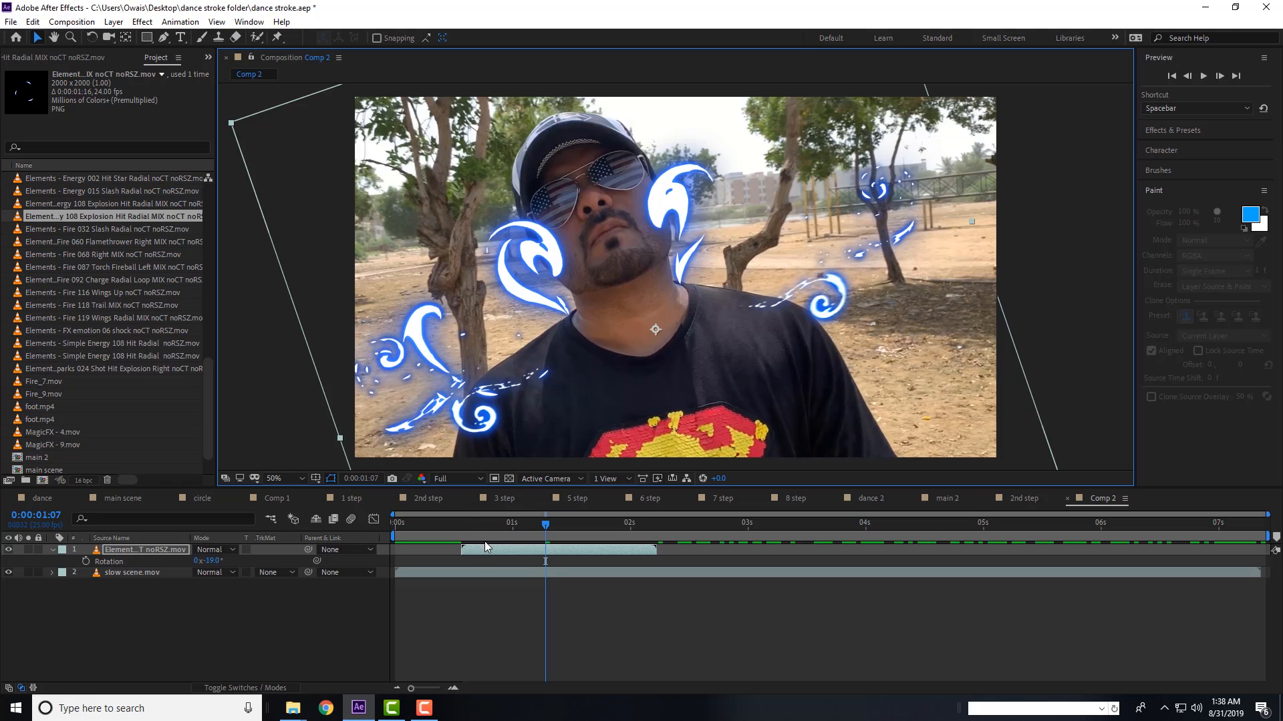
- Duplicate slow scene.mov, trim the copy to run from 0:00:00:14 to 0:00:02:06, and place it above the energy effect layer
left_click_drag(461, 521, 603, 534)
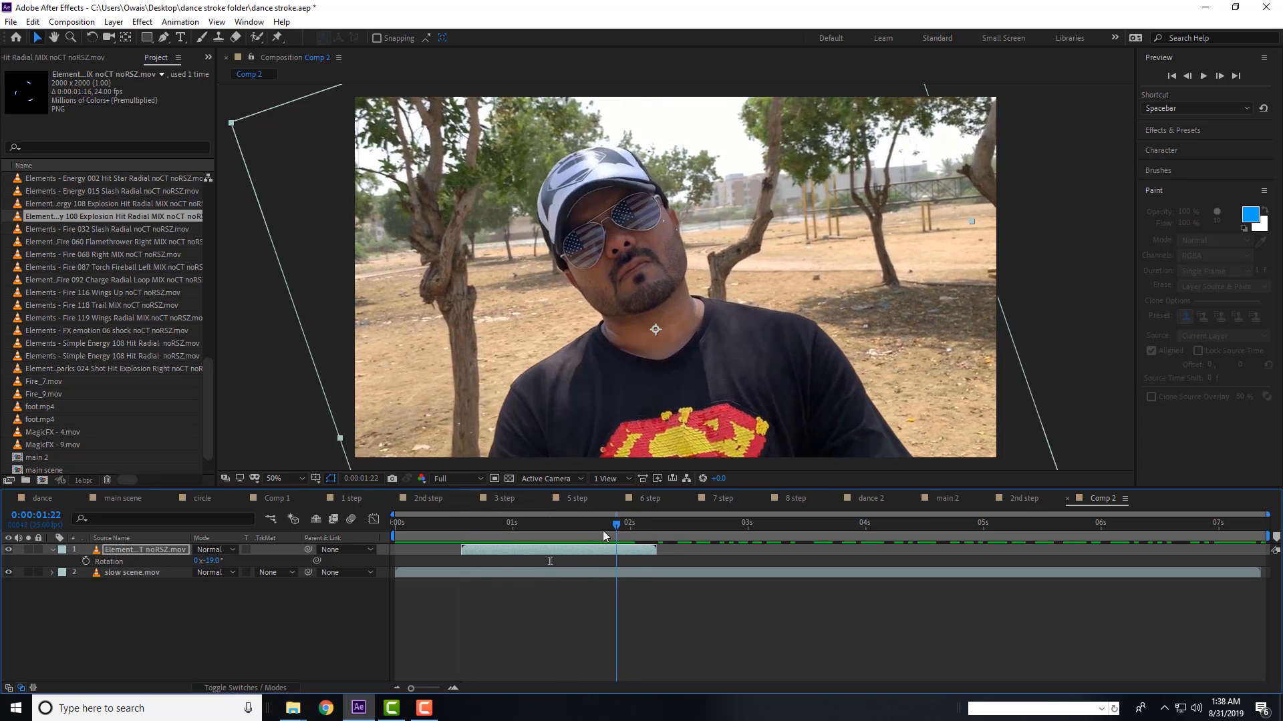
key("Page_Down")
key("Page_Down")
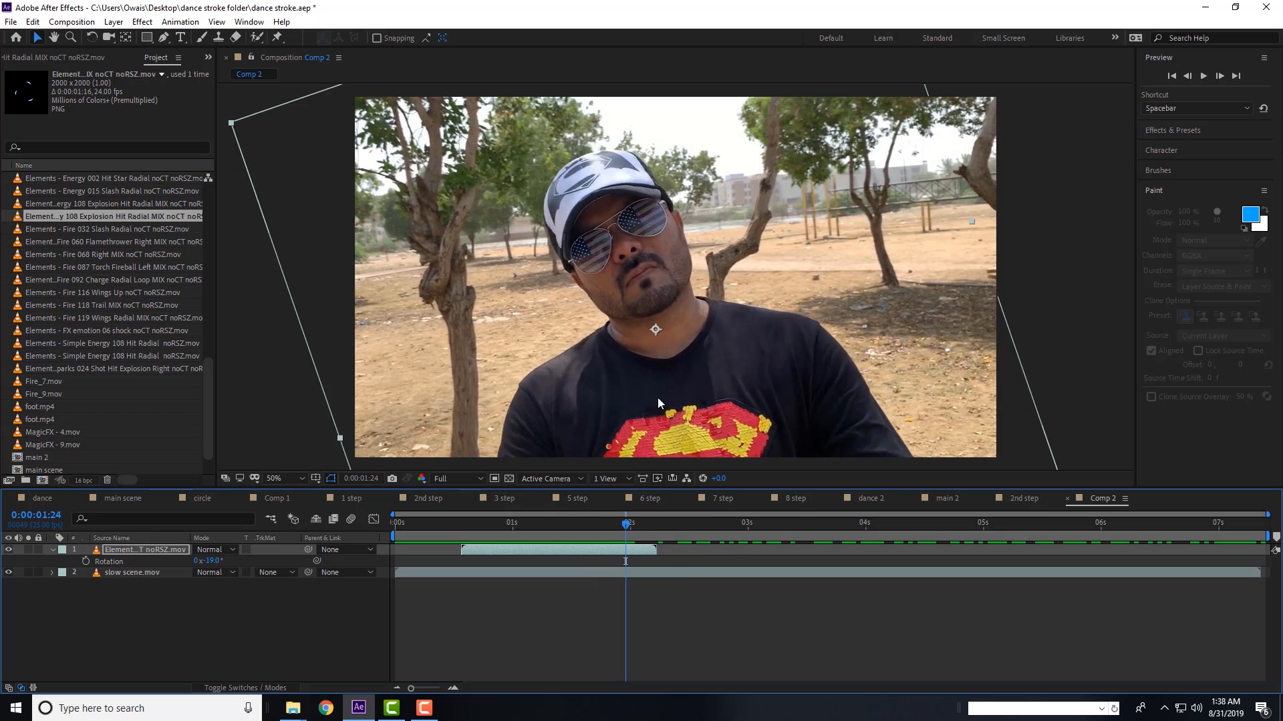
left_click(461, 530)
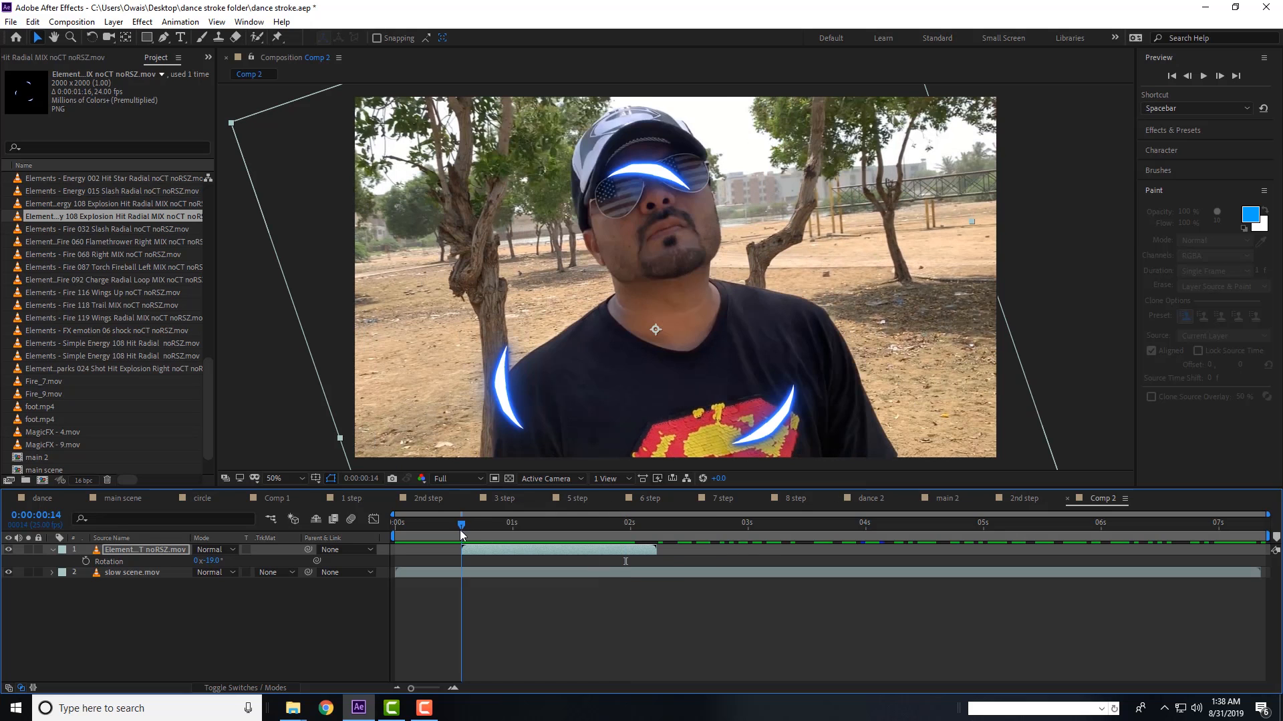
left_click(491, 575)
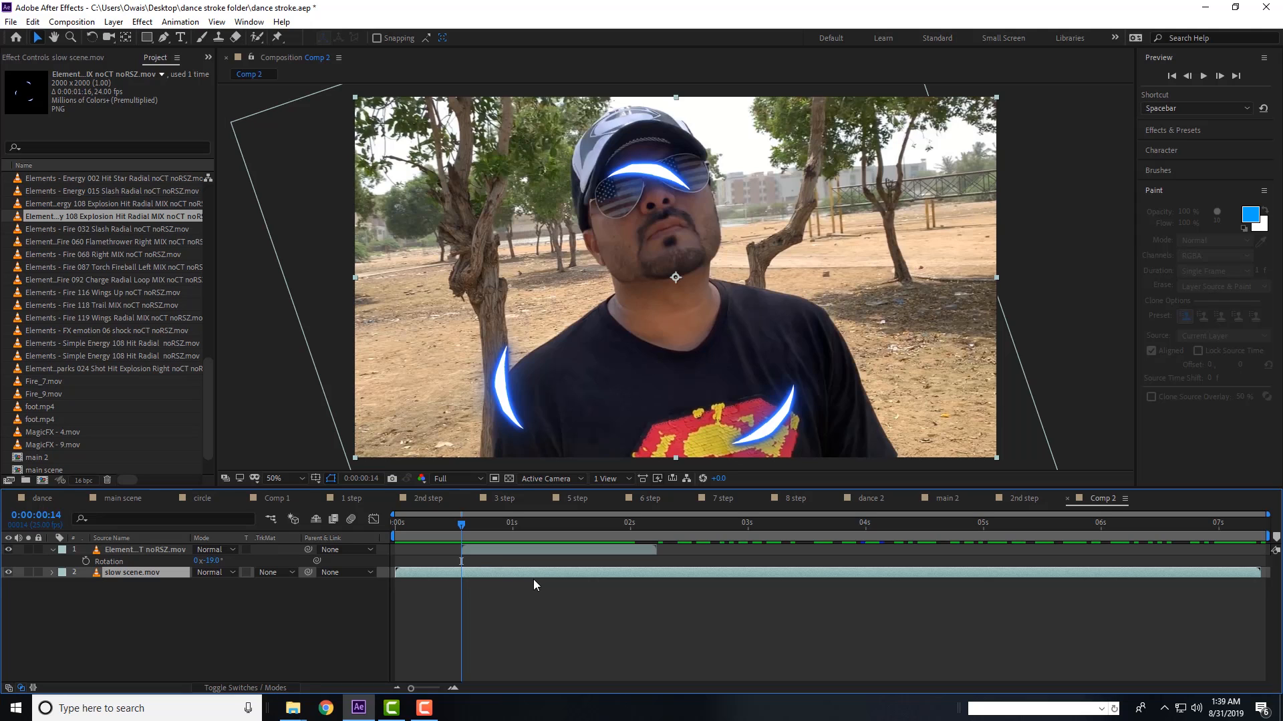
key("ctrl+d")
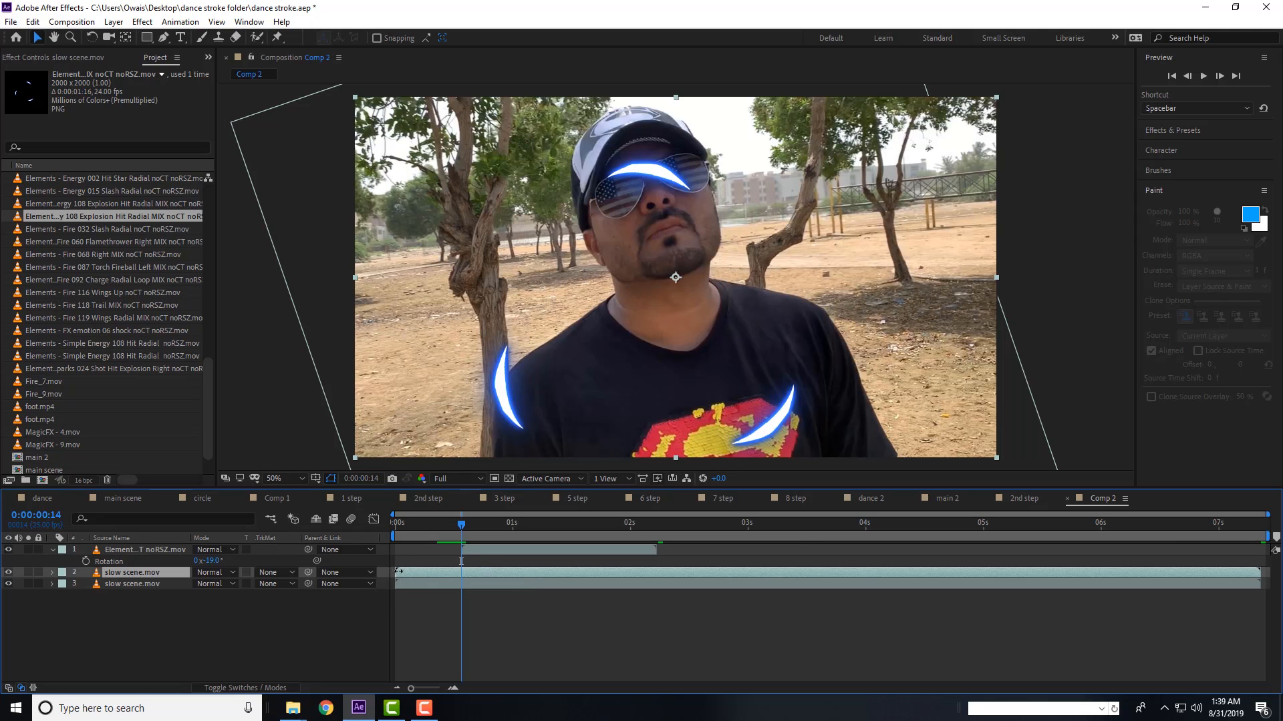
left_click_drag(398, 571, 455, 573)
left_click_drag(526, 527, 656, 526)
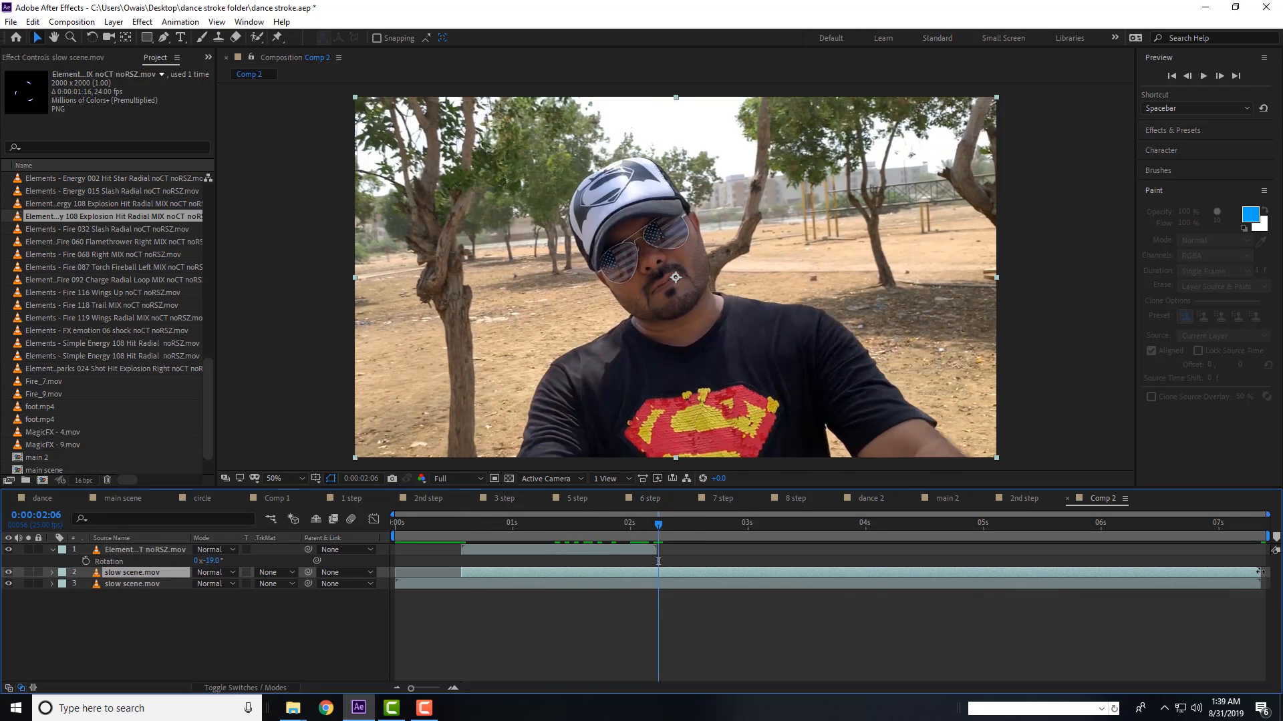
left_click_drag(1259, 572, 657, 565)
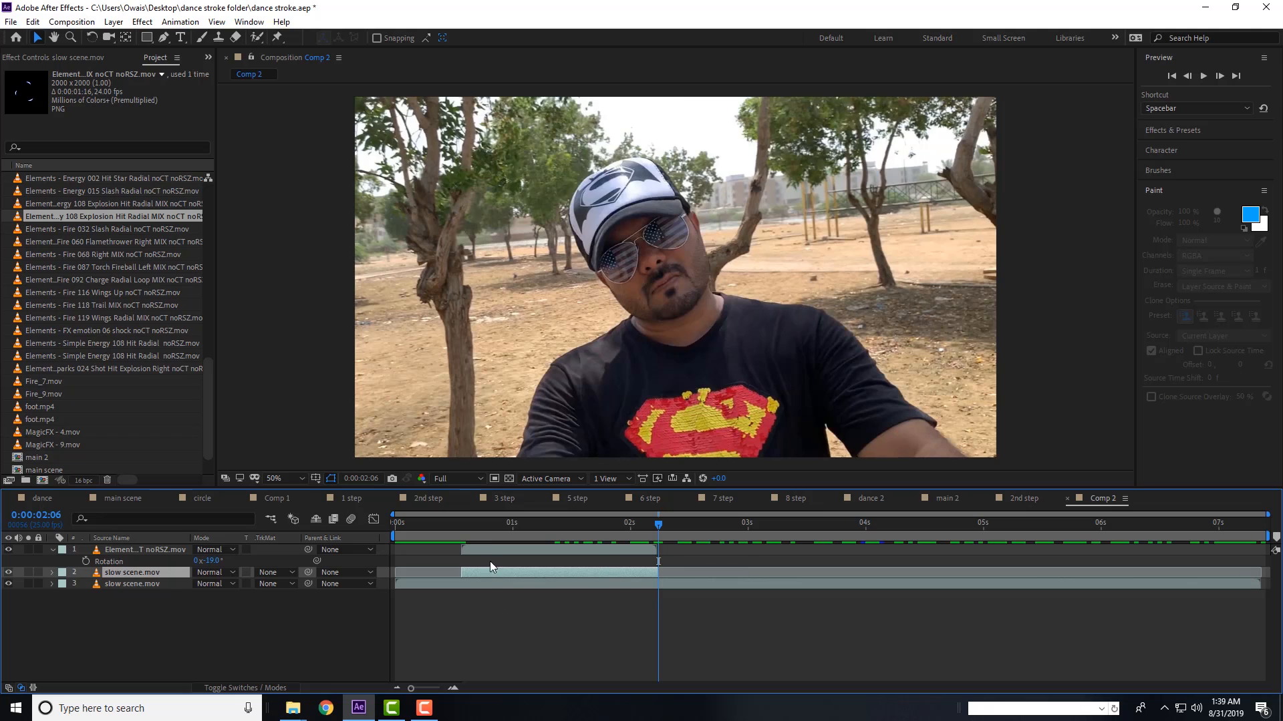
left_click(52, 549)
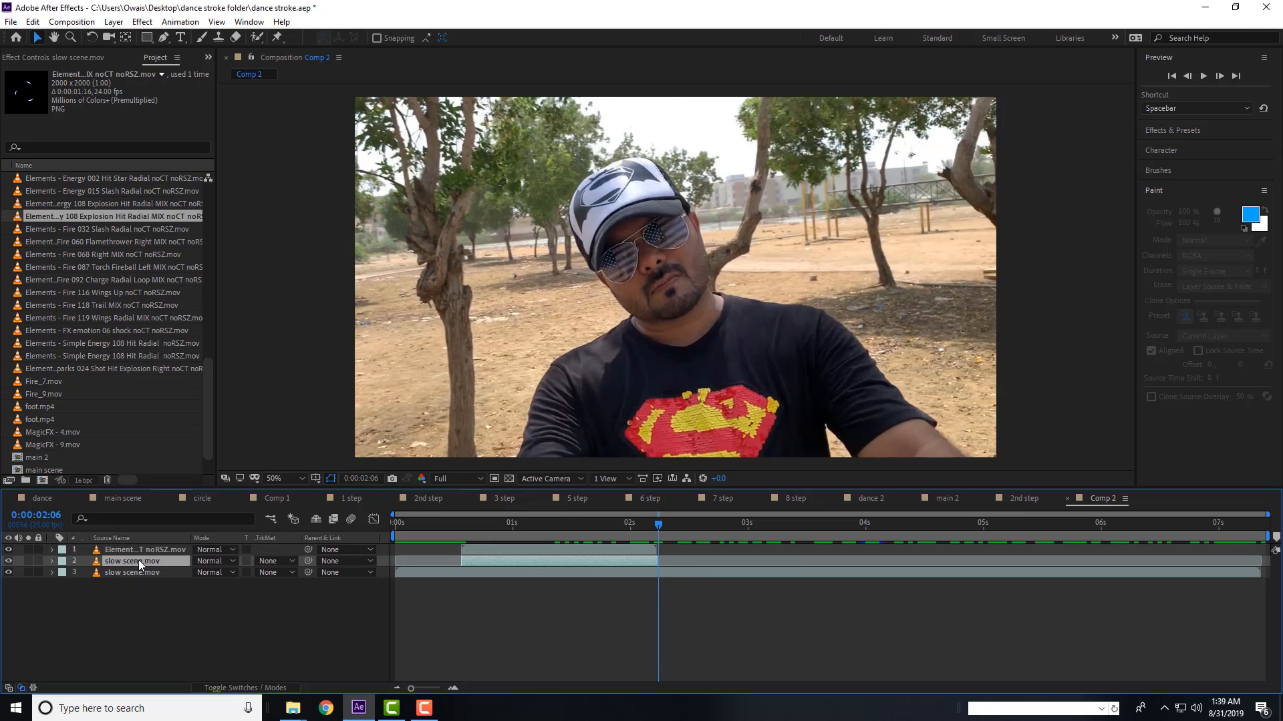
left_click_drag(139, 560, 137, 547)
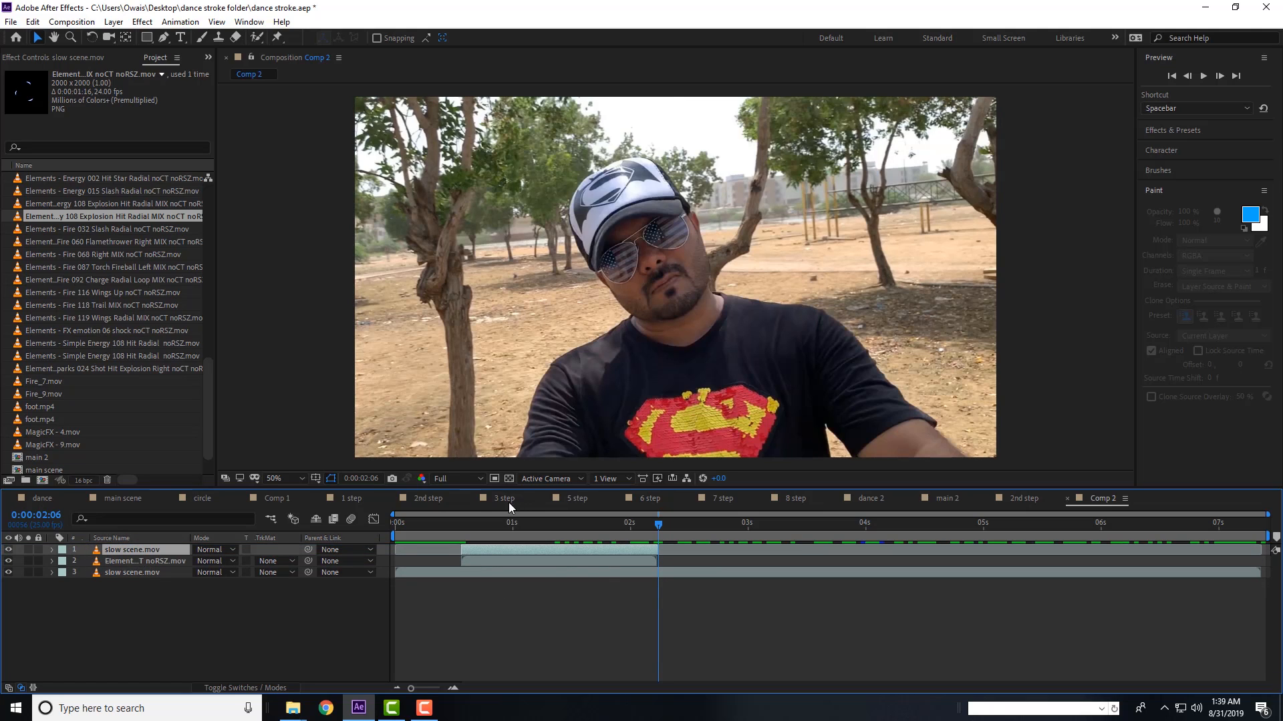
- Trace a closed Pen tool mask around the man's shoulders, neck, cap and face on the top slow scene.mov layer at 0:00:00:14
left_click_drag(493, 521, 463, 532)
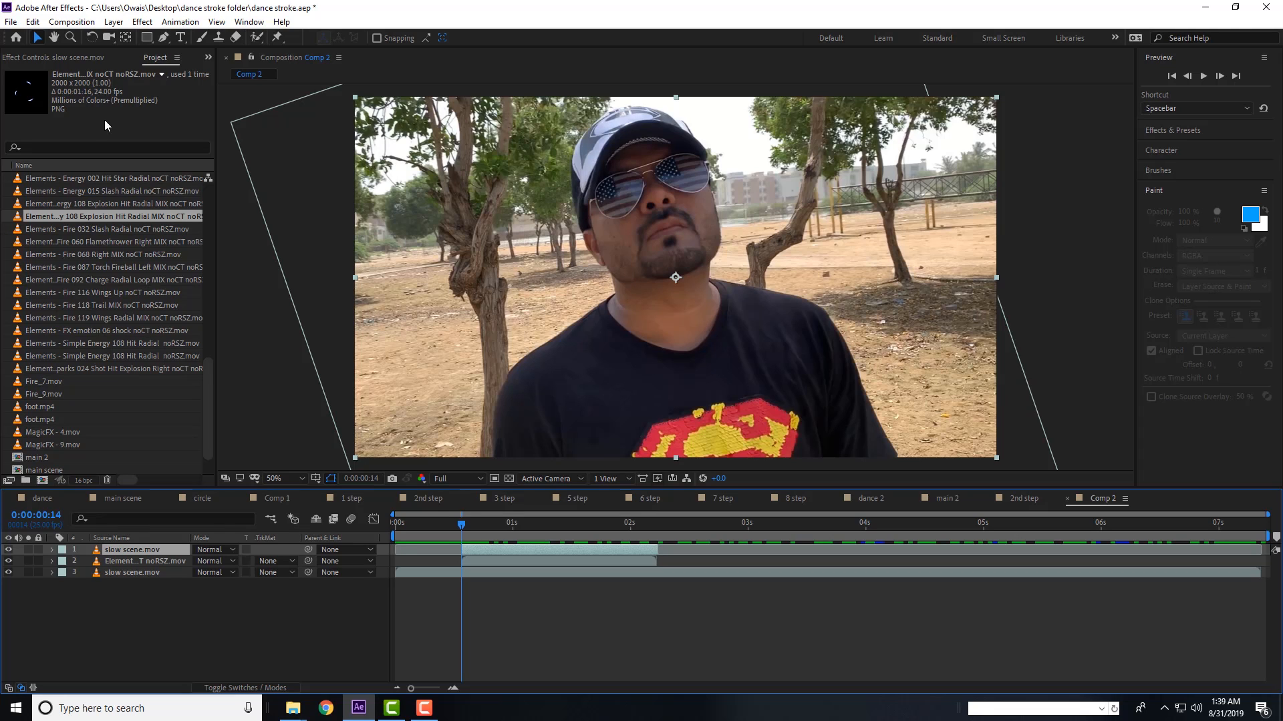
left_click(163, 37)
left_click(492, 456)
left_click_drag(518, 361, 542, 344)
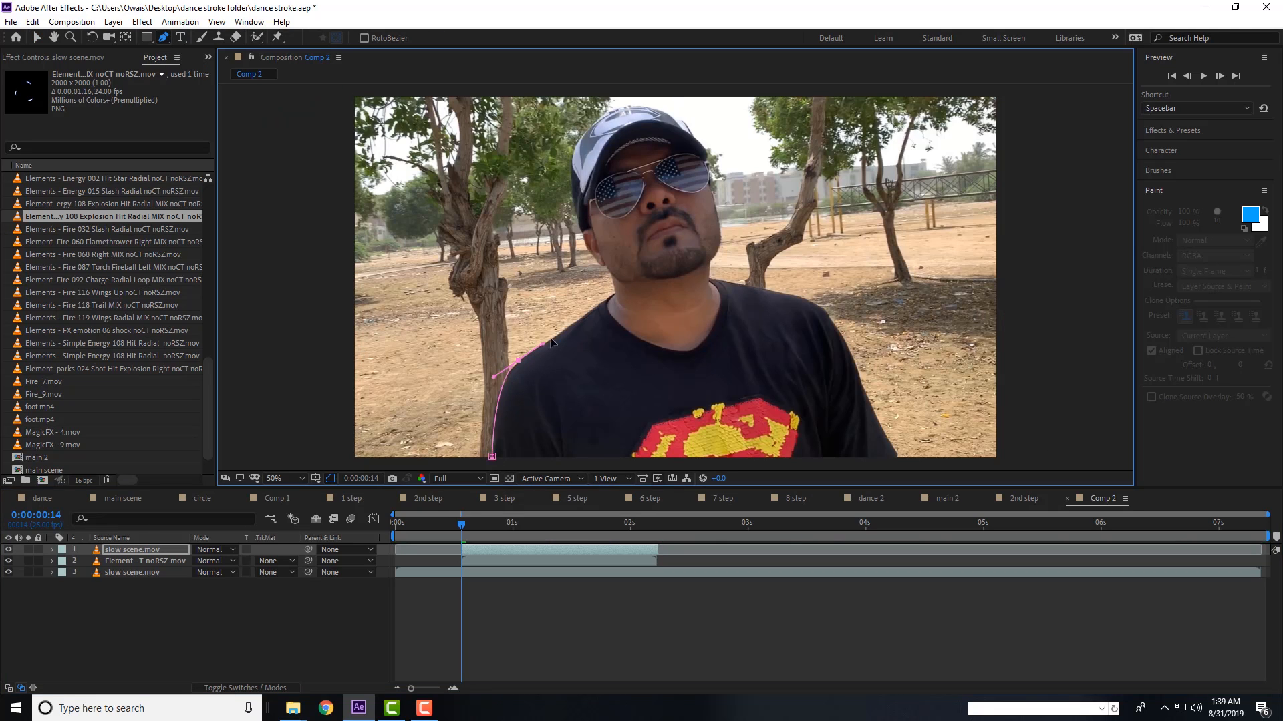
left_click(600, 263)
left_click(577, 221)
left_click(618, 107)
left_click(650, 106)
left_click_drag(704, 161, 714, 215)
left_click(708, 260)
left_click(709, 278)
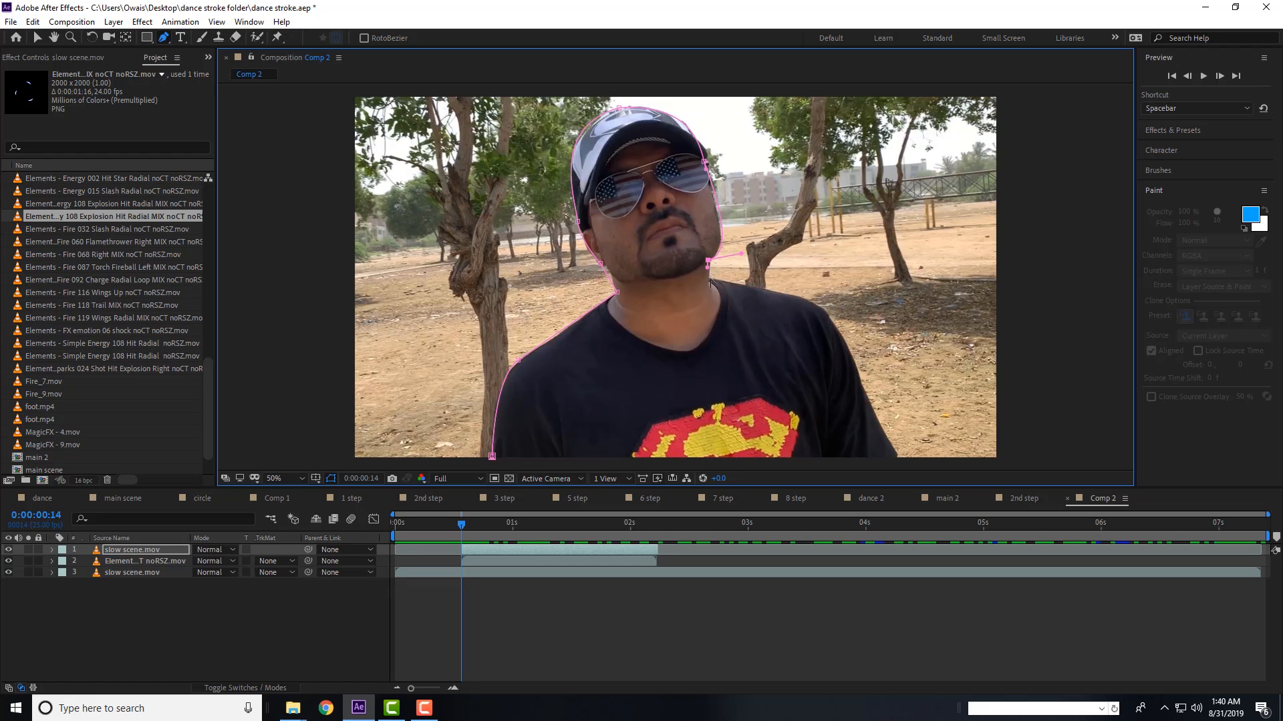
left_click_drag(833, 320, 852, 360)
left_click(898, 459)
left_click(492, 456)
key("v")
mouse_move(468, 524)
left_mouse_down()
mouse_move(531, 527)
mouse_move(463, 528)
left_mouse_up()
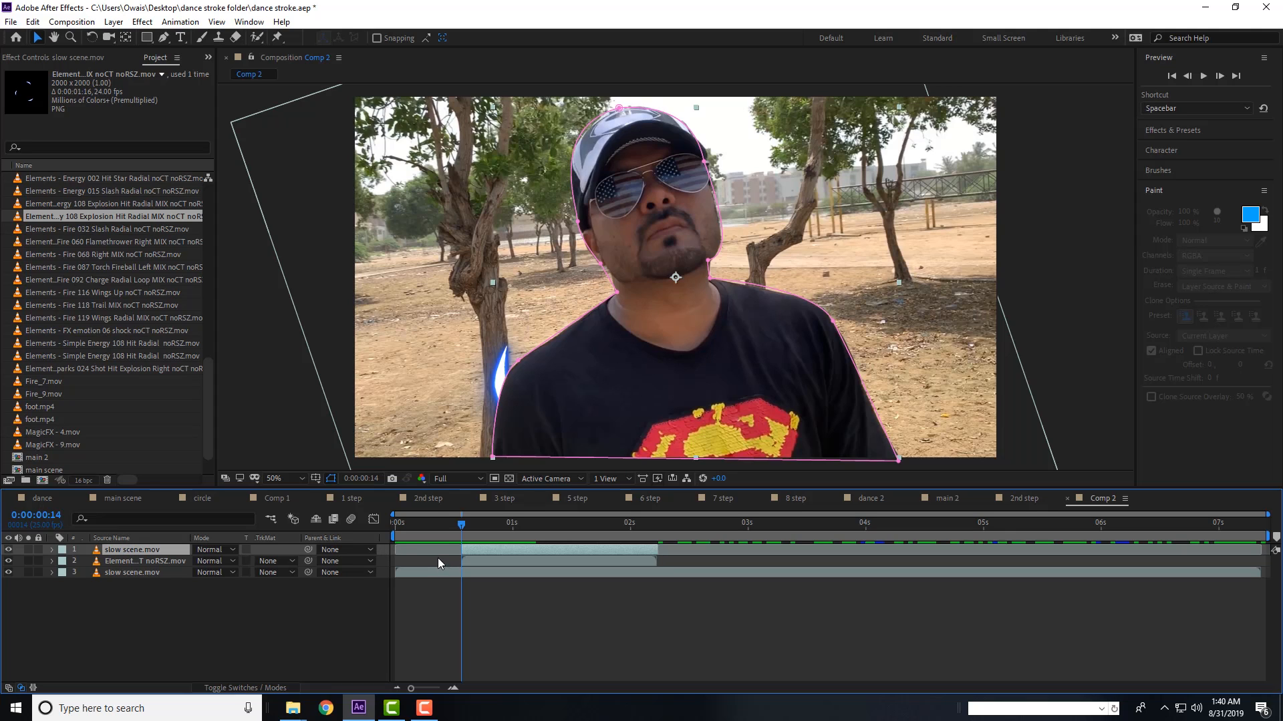
- Start keyframing the Mask Path at 0:00:00:14 and shift the whole mask to follow the man at 0:00:01:00
key("m")
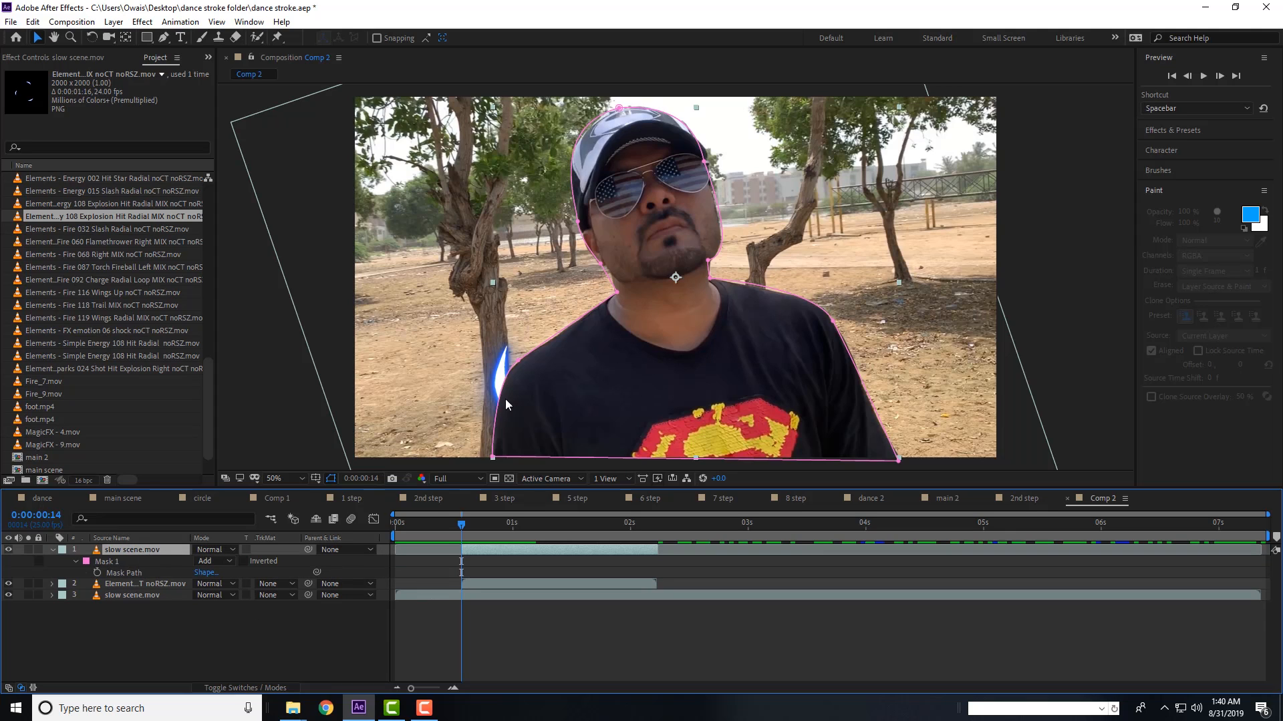
left_click(97, 573)
left_click(512, 530)
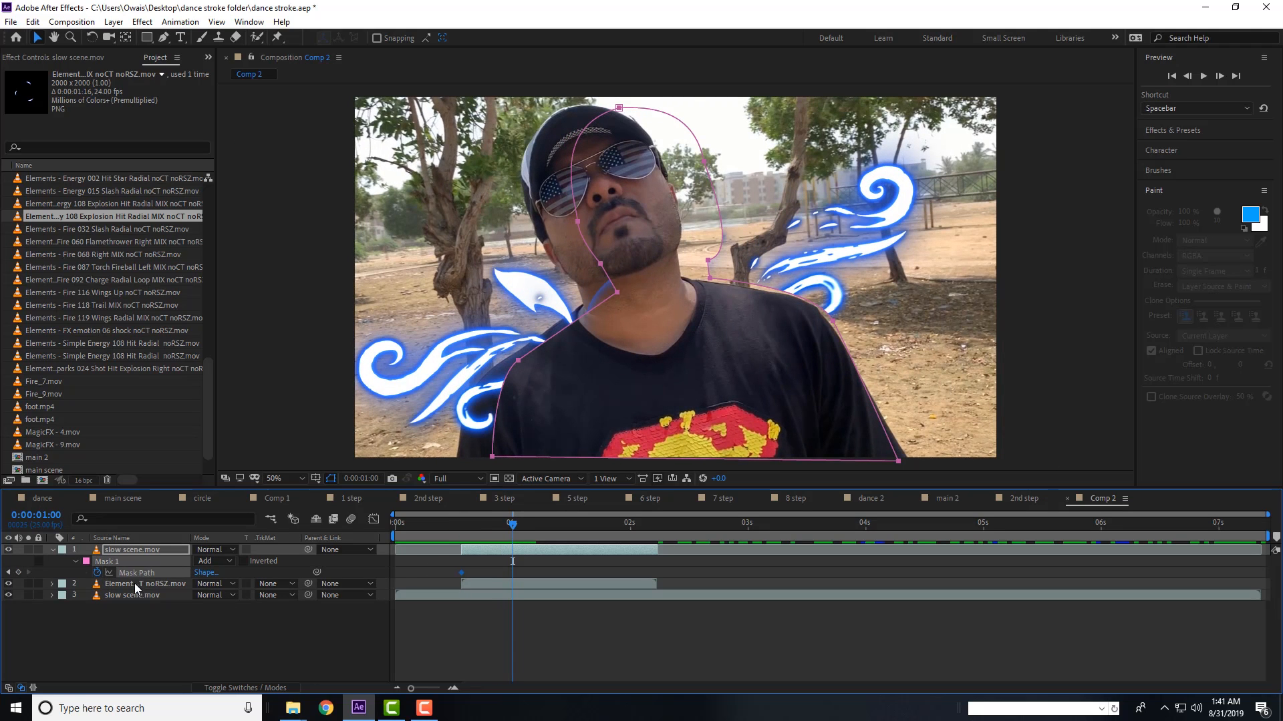
left_click_drag(705, 163, 675, 176)
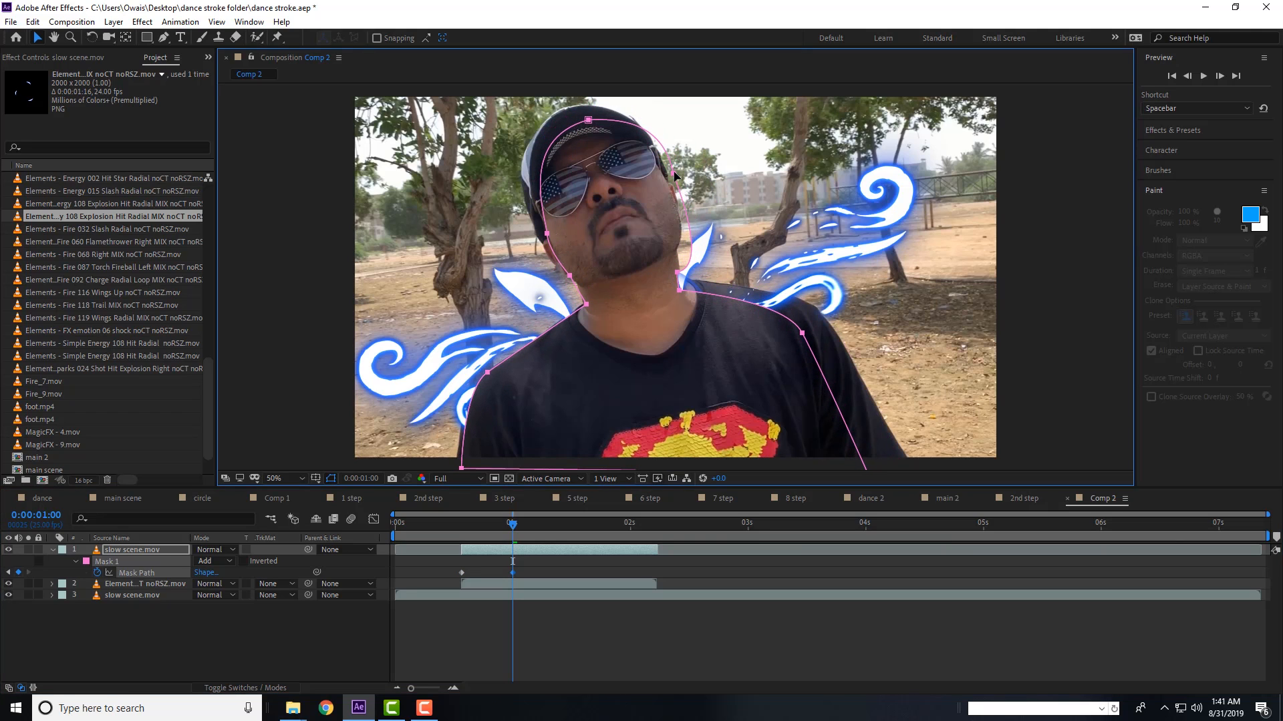
- Refine the mask points around the man's cap, face and neck at 0:00:01:00 to match his outline
left_click(533, 238)
left_click(533, 233)
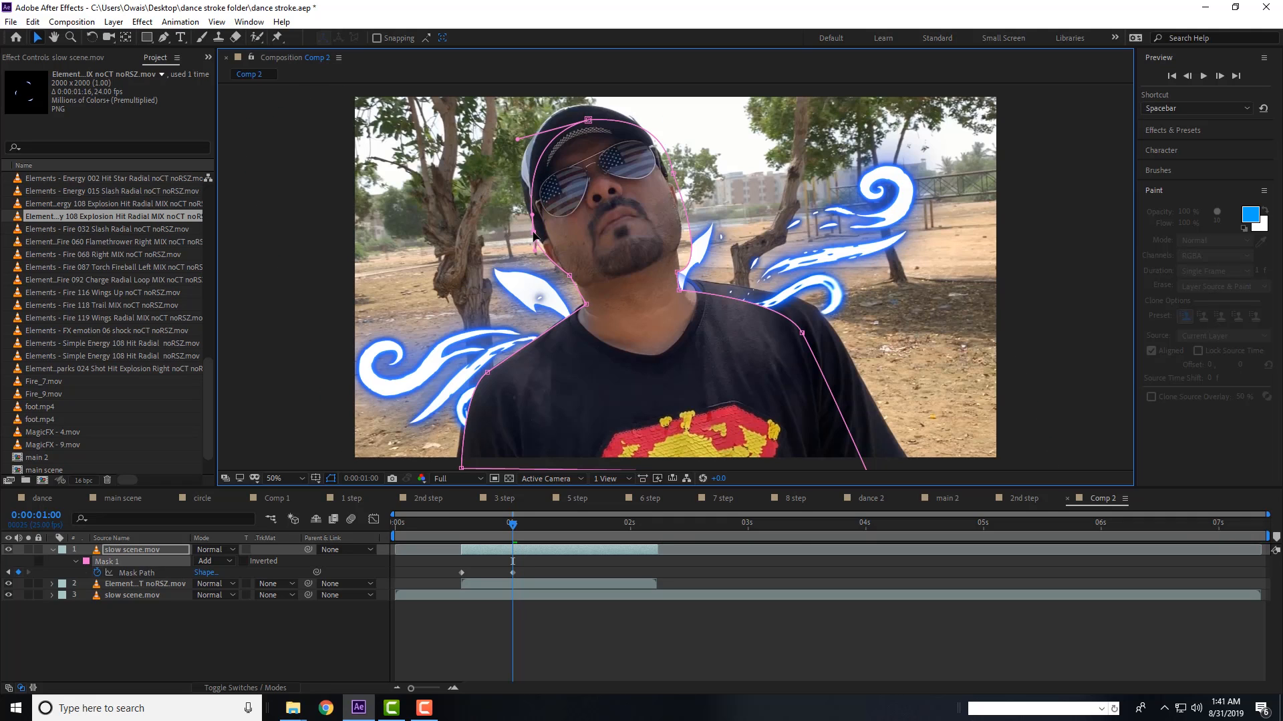
left_click_drag(562, 274, 533, 227)
left_click_drag(589, 127, 573, 113)
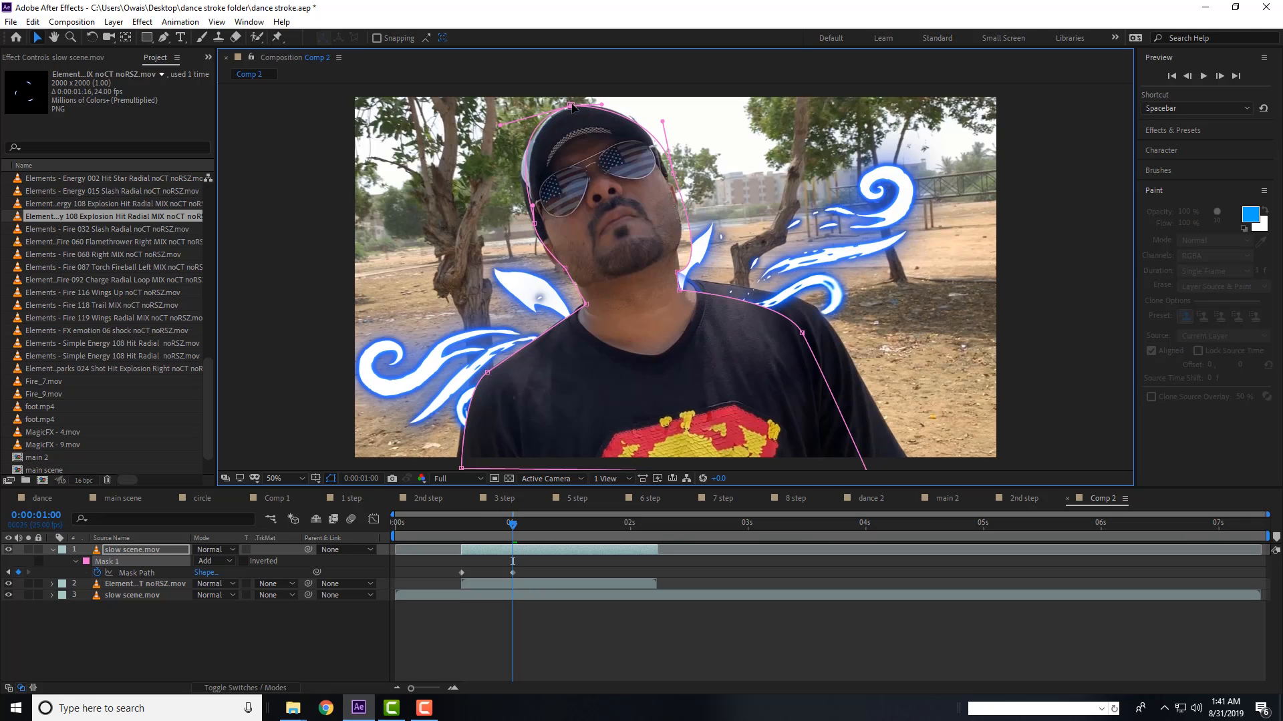
left_click_drag(669, 173, 665, 171)
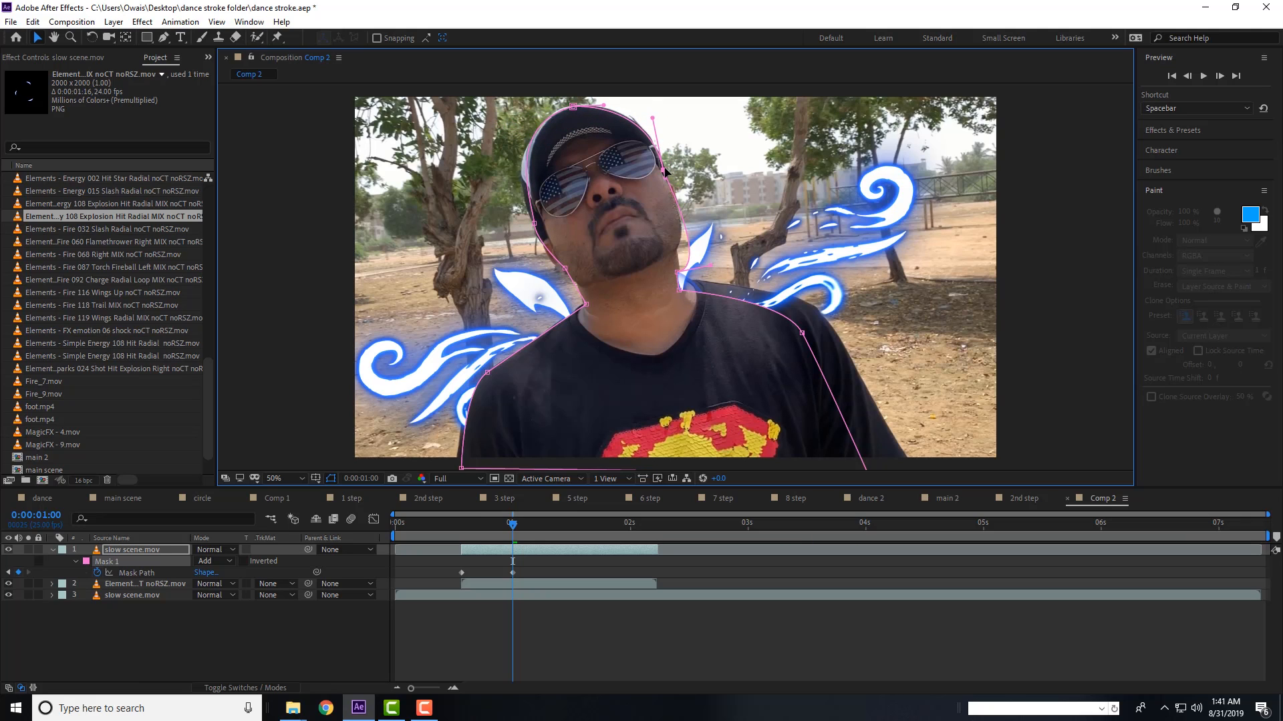
left_click_drag(677, 274, 678, 250)
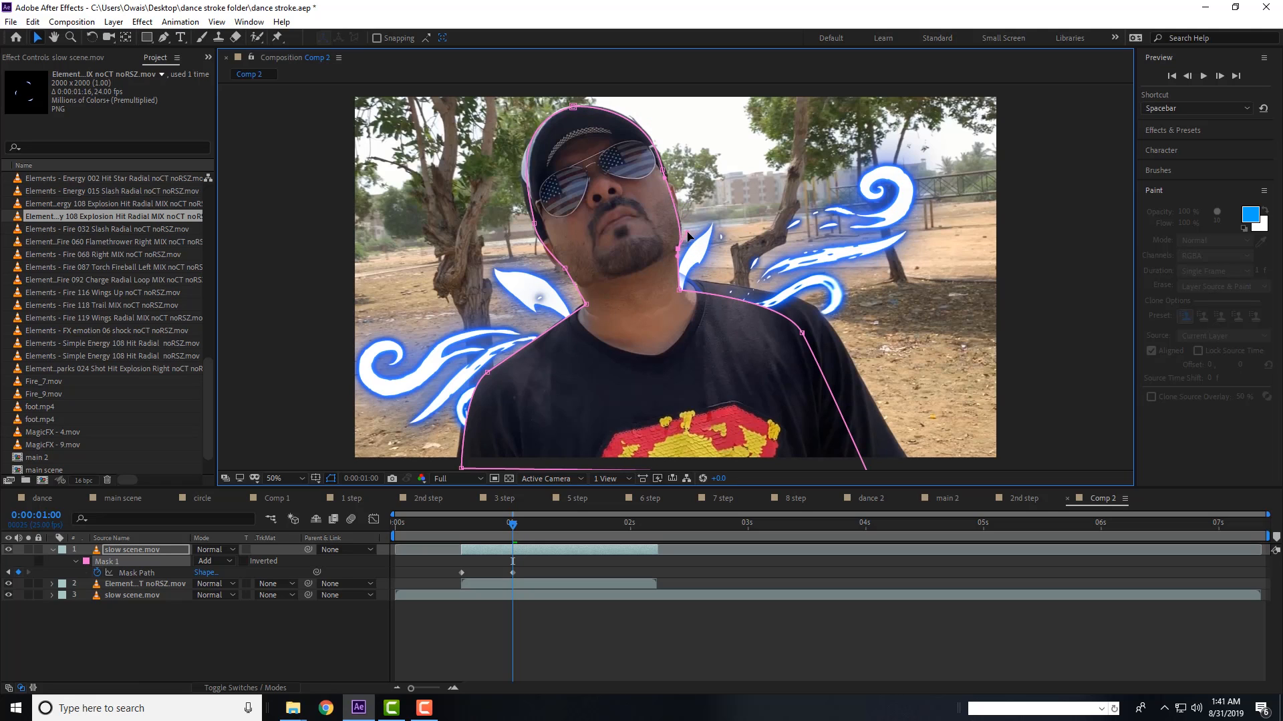
left_click_drag(677, 291, 682, 280)
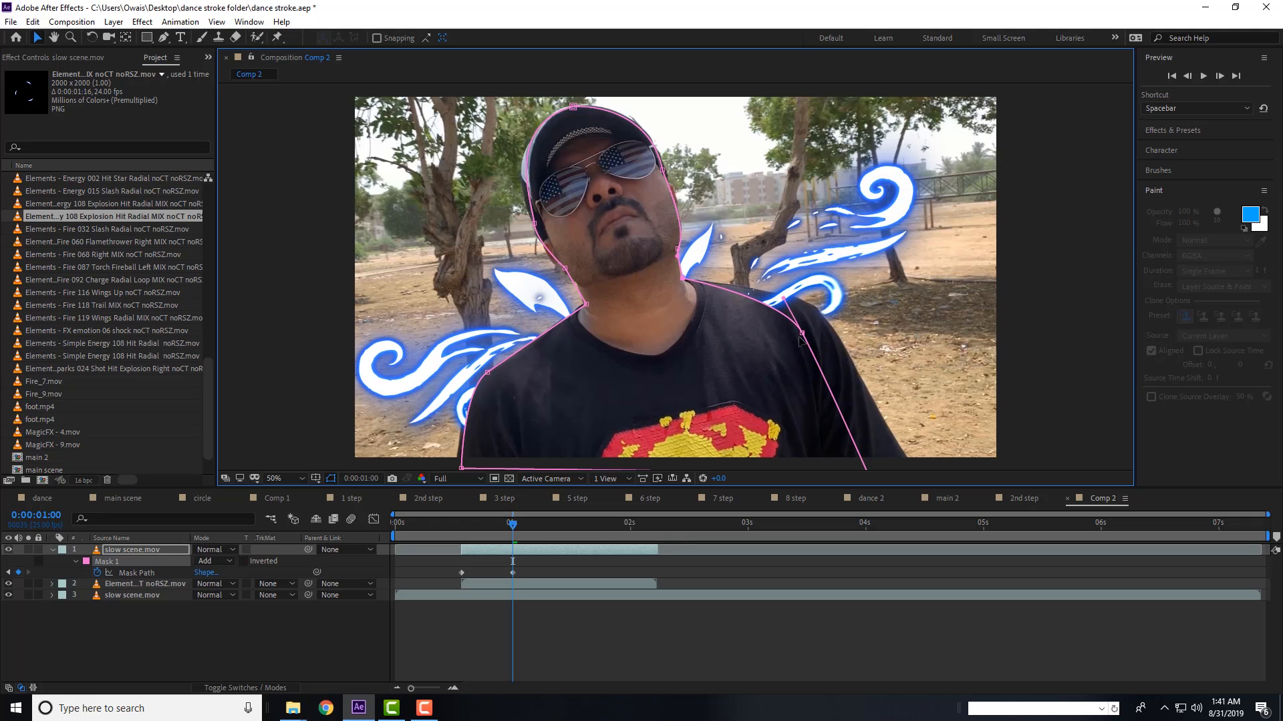
- Fit the mask's outer shoulder point and both lower corners around the man's shirt at 0:00:01:00
left_click_drag(802, 333, 826, 320)
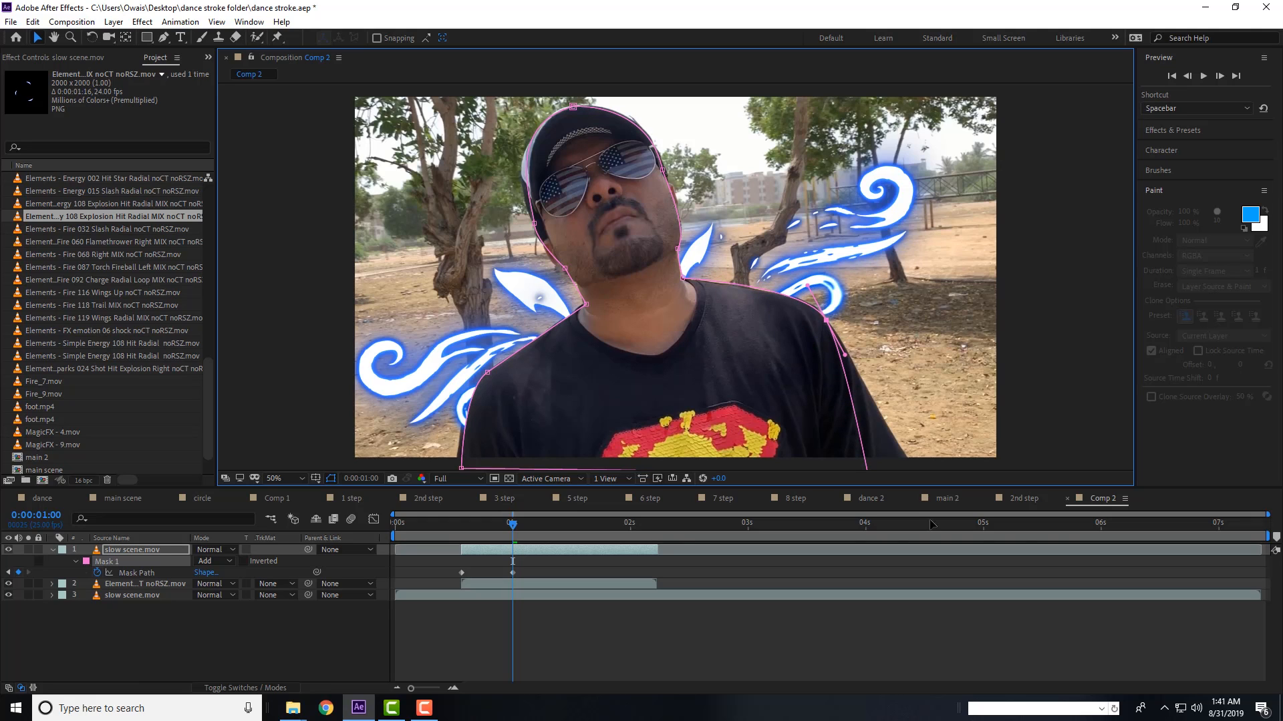
scroll(879, 405, "down", 5)
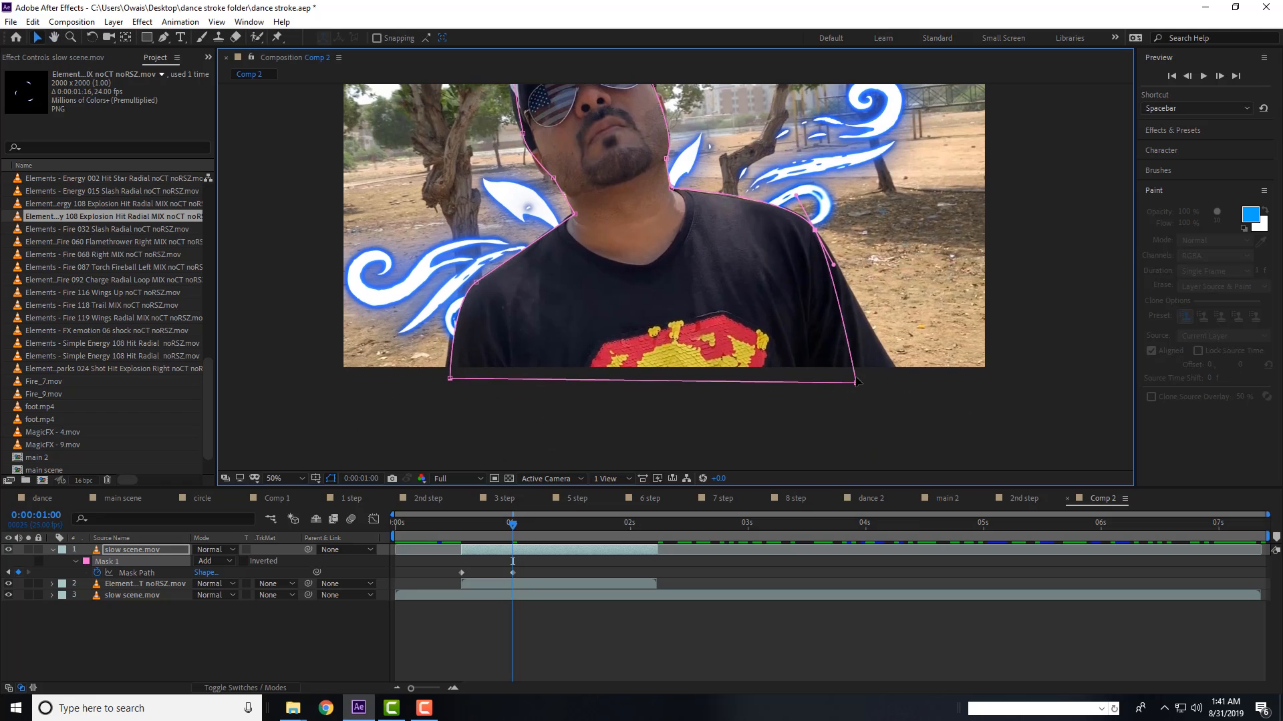
left_click_drag(873, 392, 902, 383)
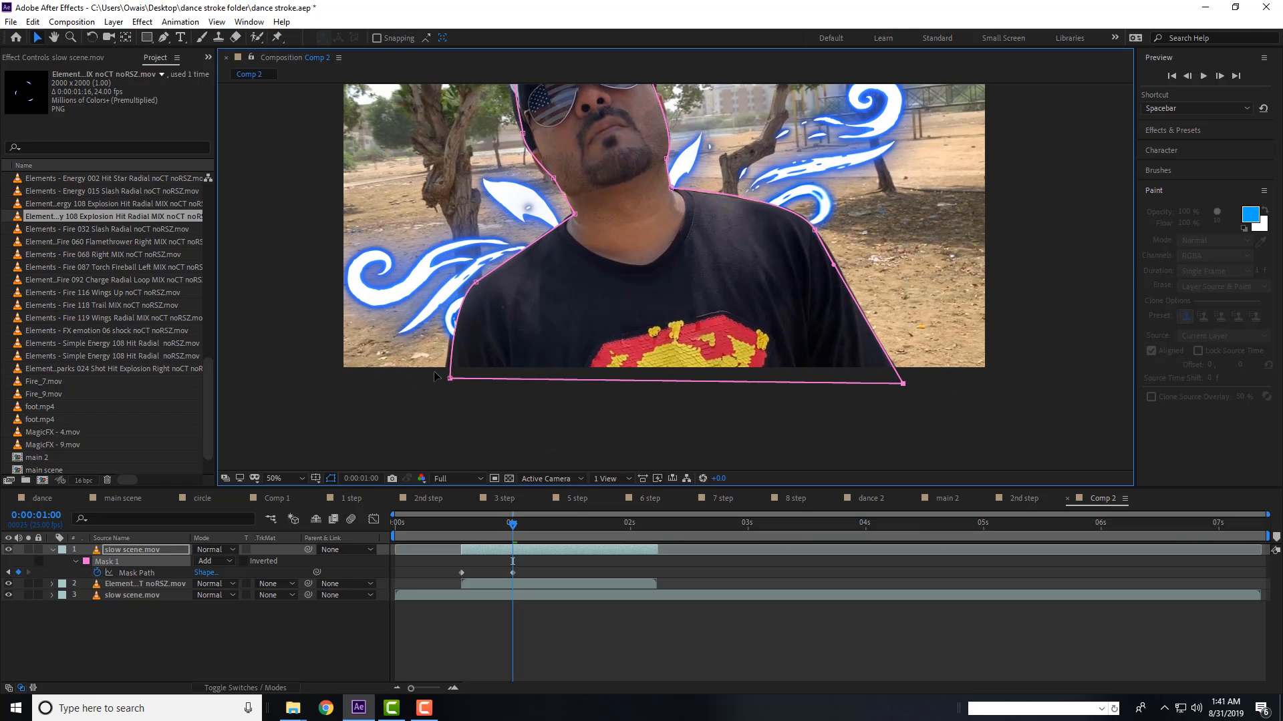
left_click_drag(449, 378, 442, 376)
scroll(595, 215, "up", 3)
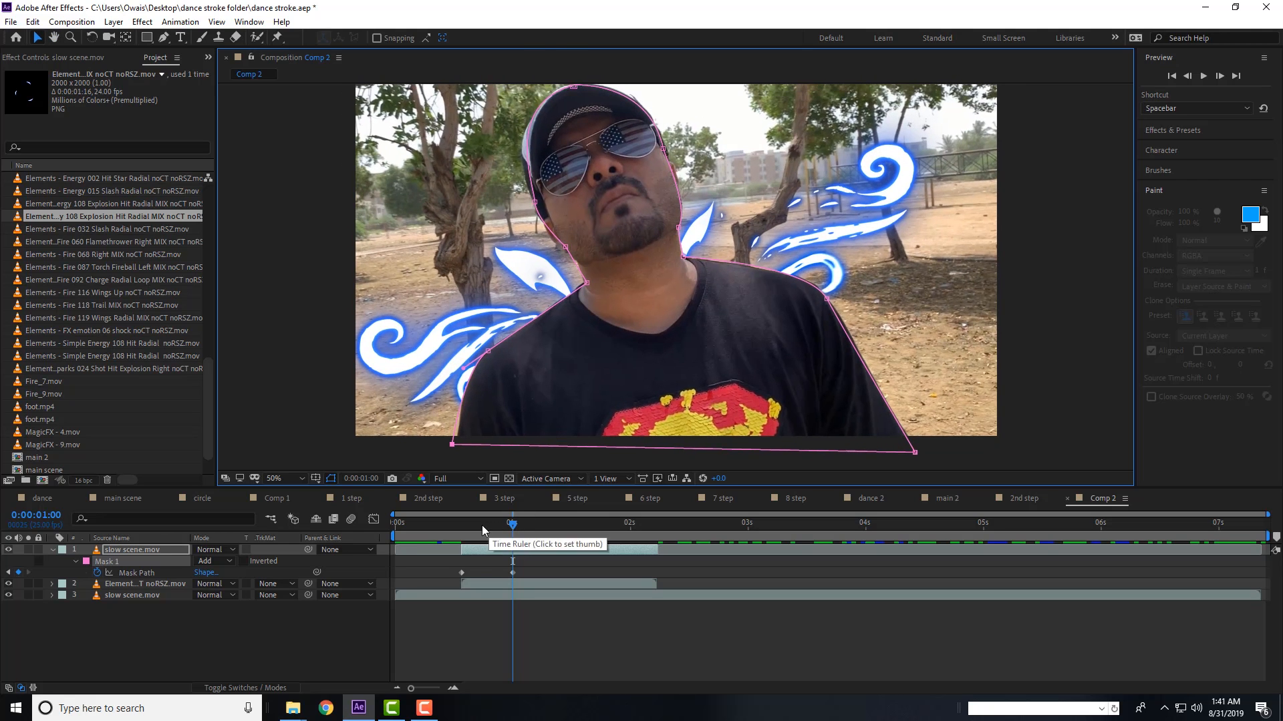
- Keyframe the Mask Path at 0:00:00:19 by refitting its points along the man's neck and shoulders
left_click(486, 523)
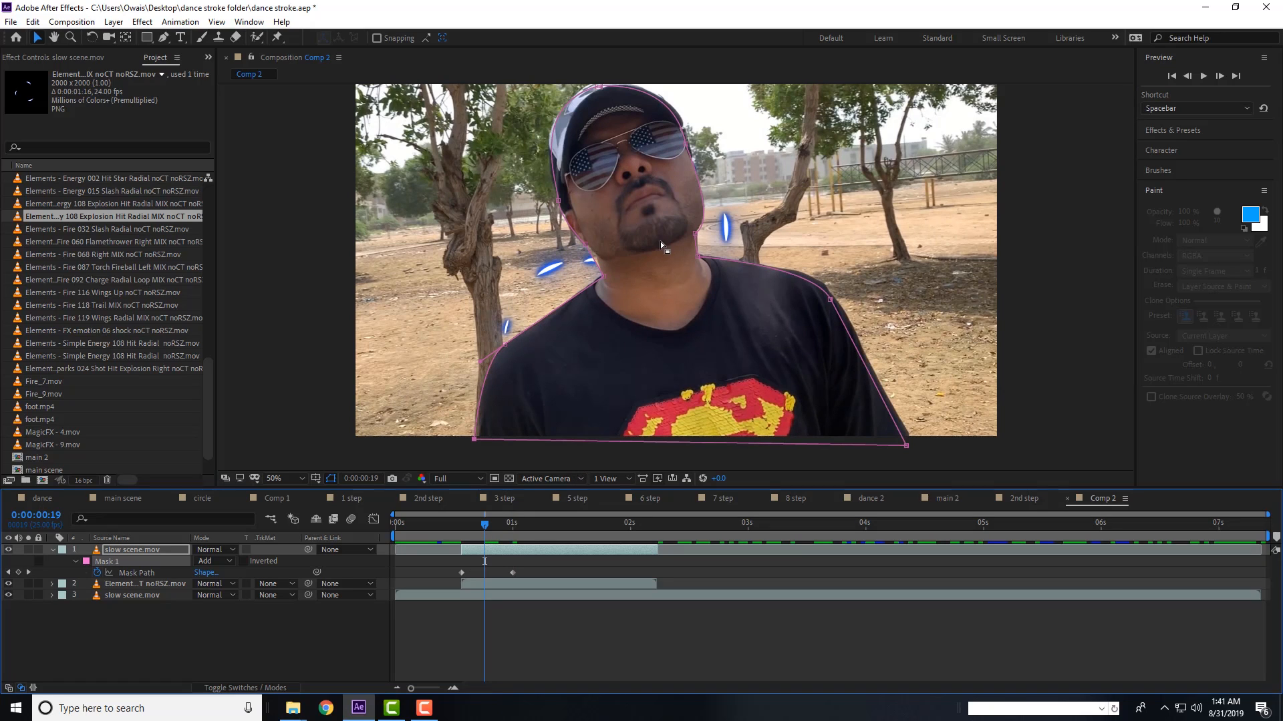
left_click_drag(586, 246, 624, 276)
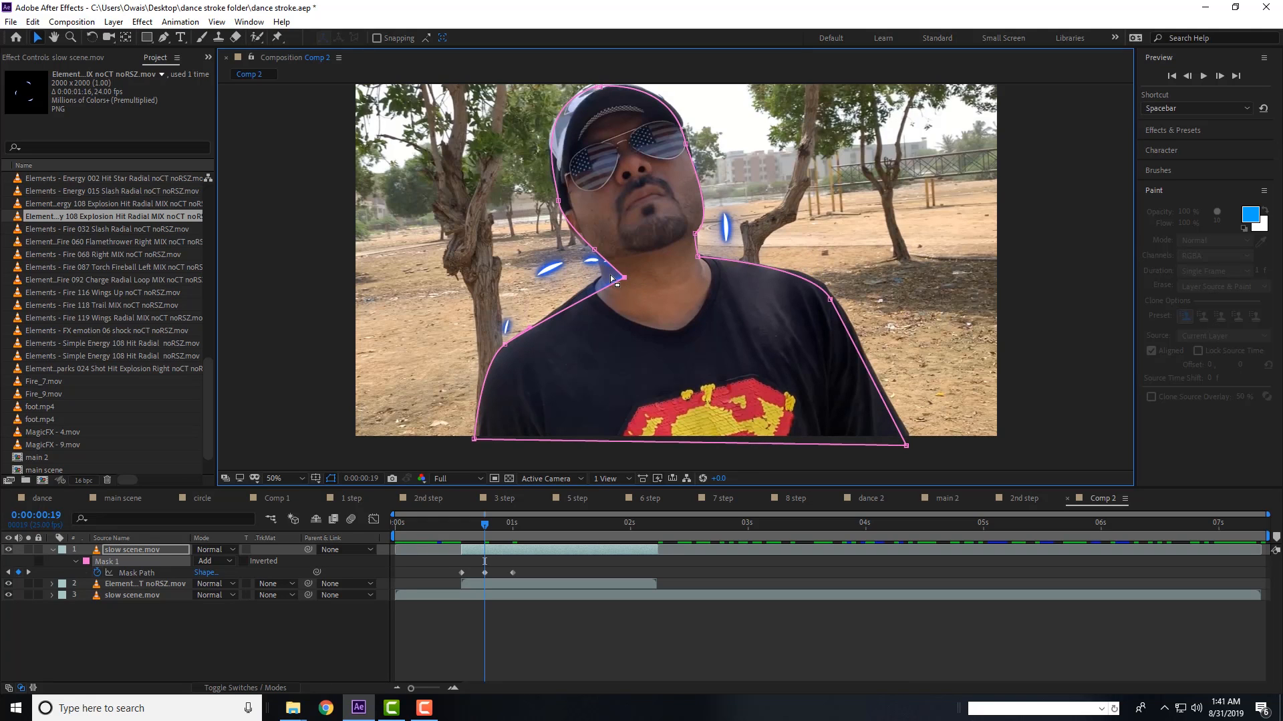
key("ctrl+z")
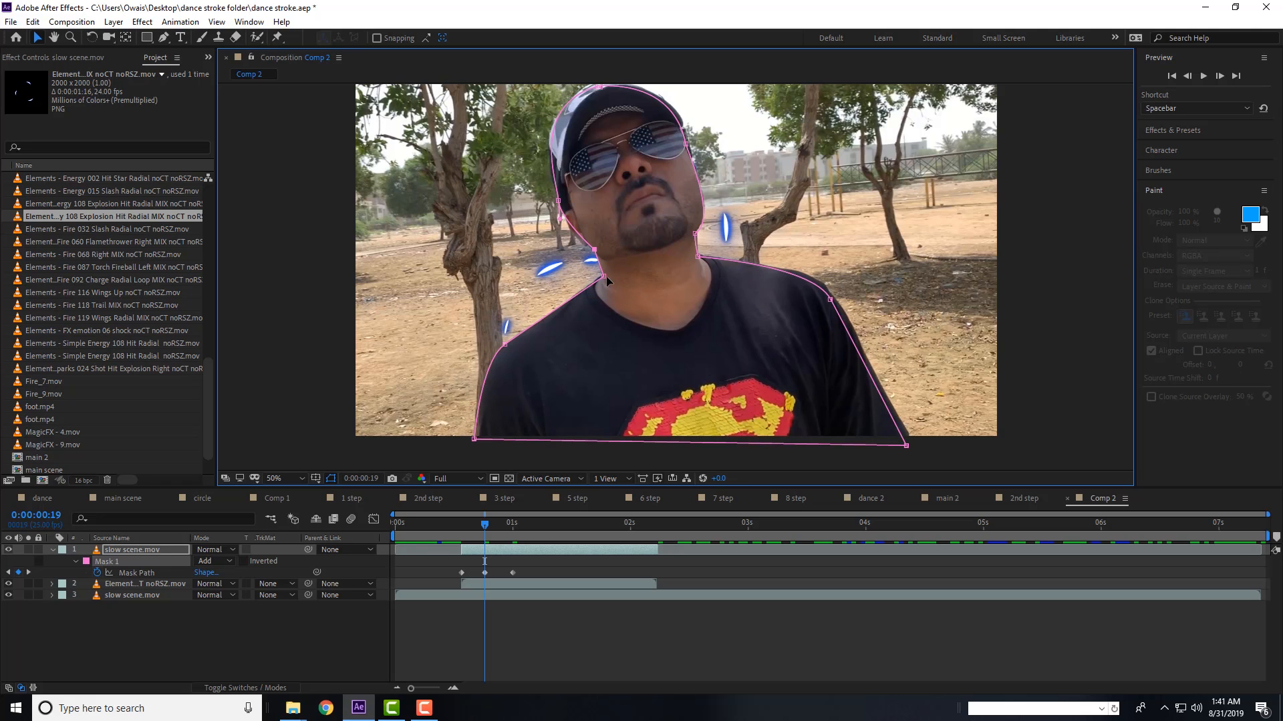
left_click_drag(831, 301, 829, 294)
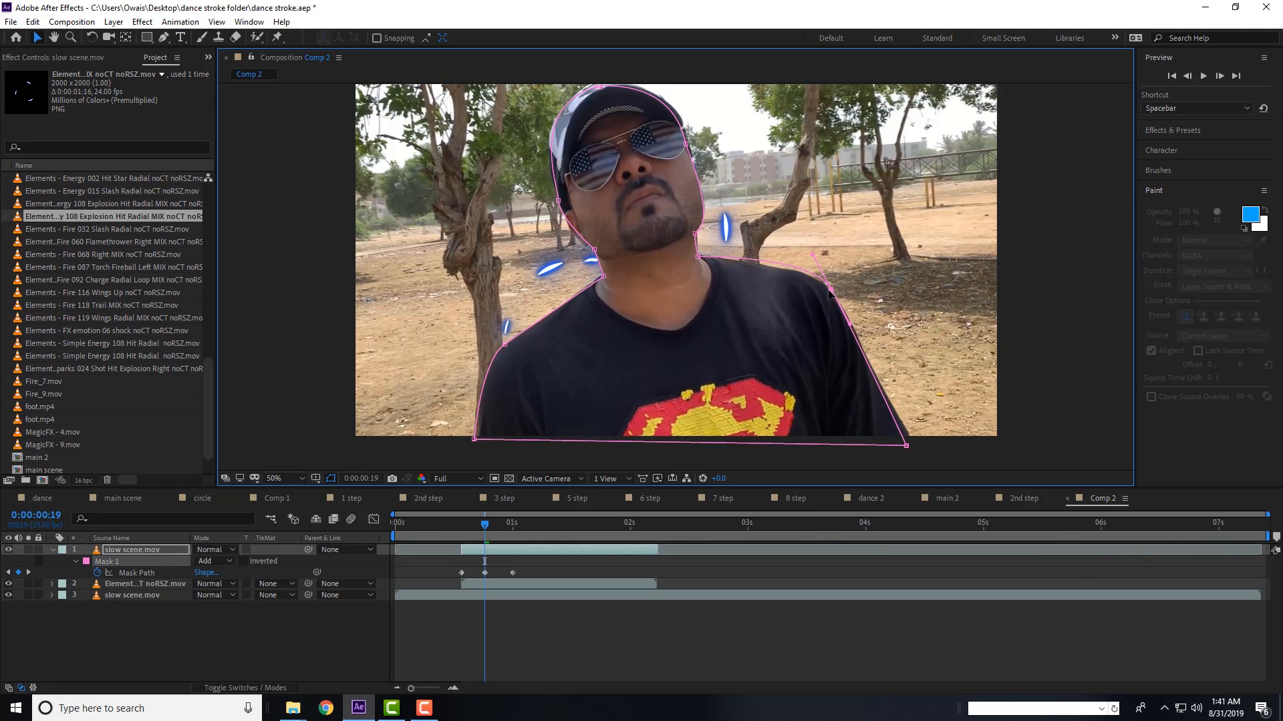
left_click(687, 142)
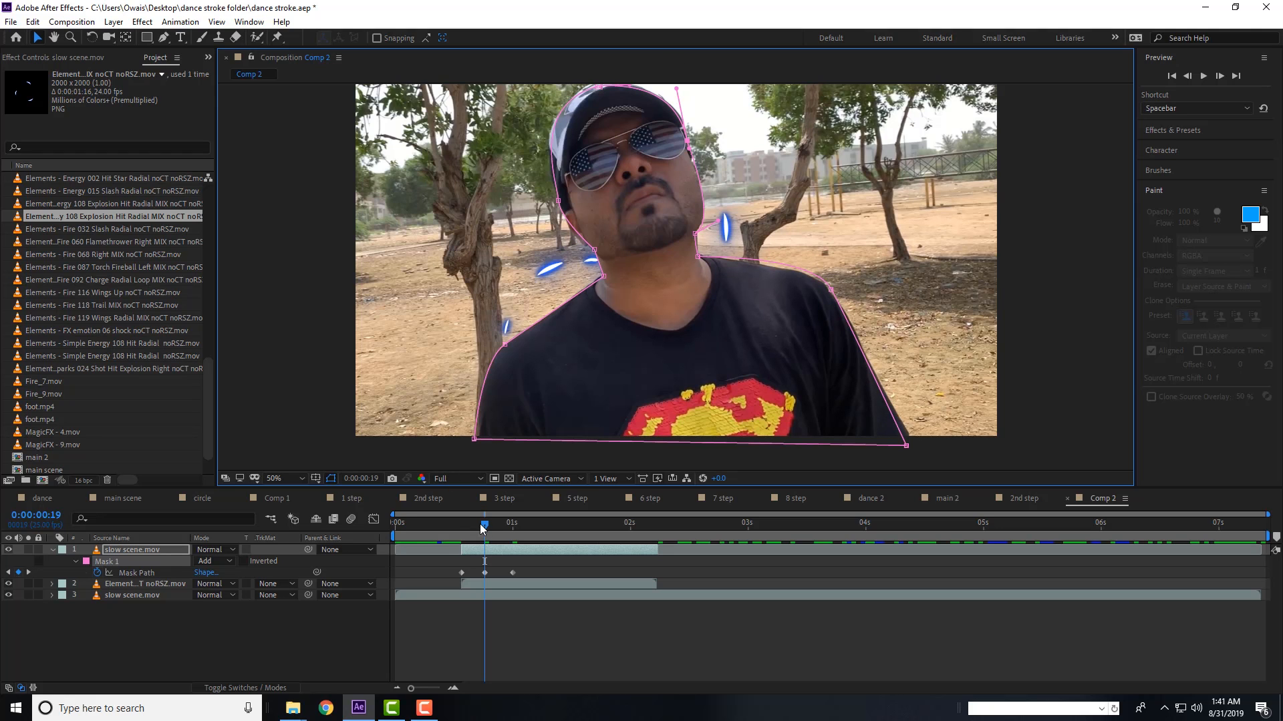
- Shift the whole mask at 0:00:01:10 to follow the man's head and shoulders, adding a Mask Path keyframe
mouse_move(481, 523)
left_mouse_down()
mouse_move(448, 524)
mouse_move(558, 535)
left_mouse_up()
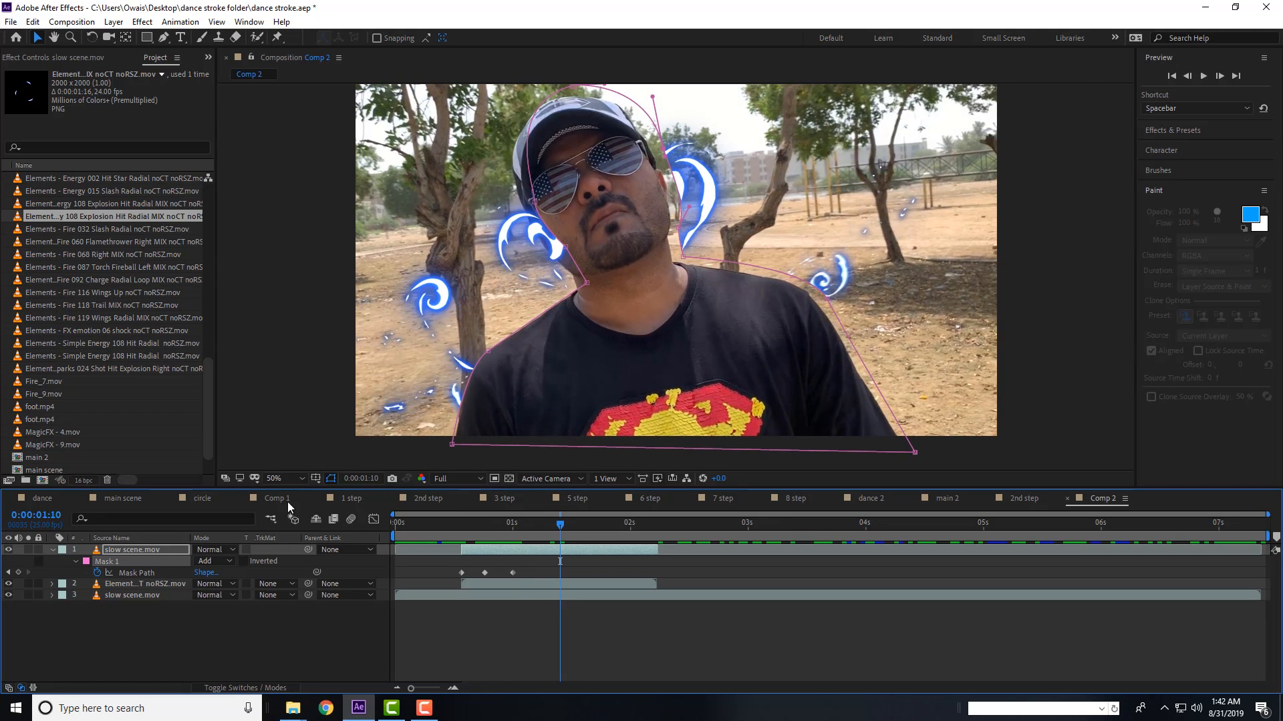
left_click(141, 571)
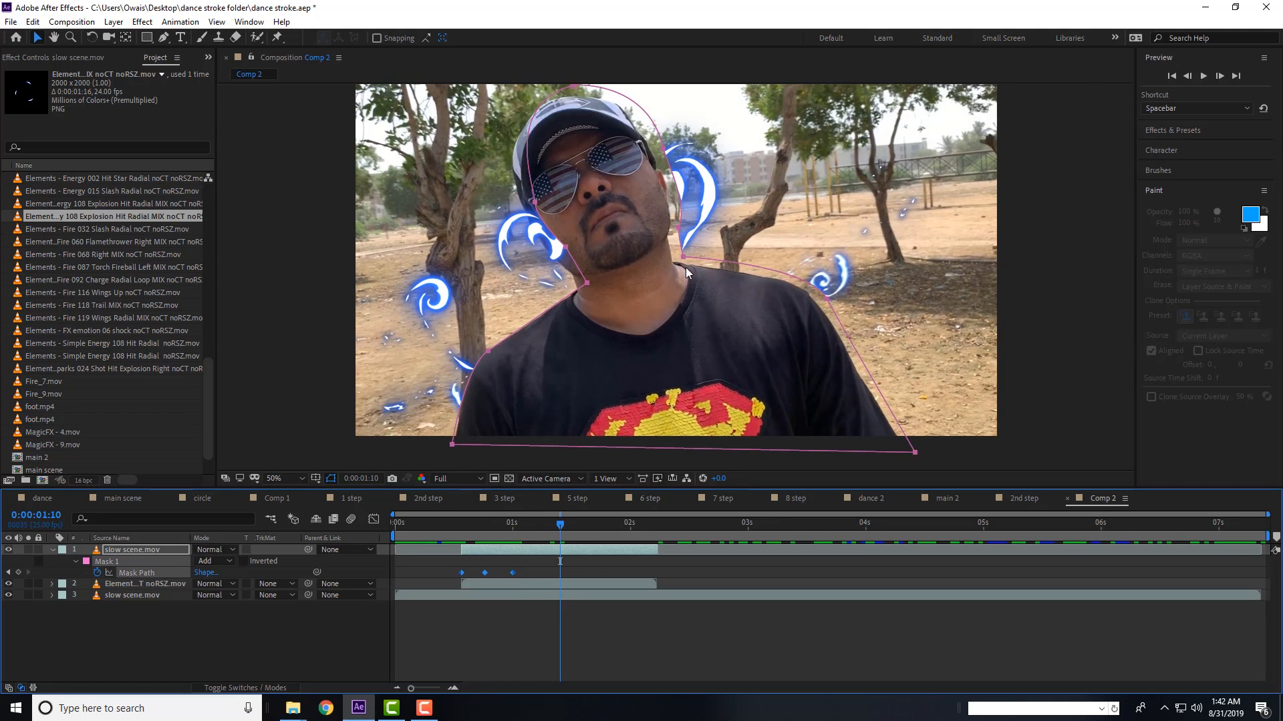
left_click_drag(682, 258, 671, 267)
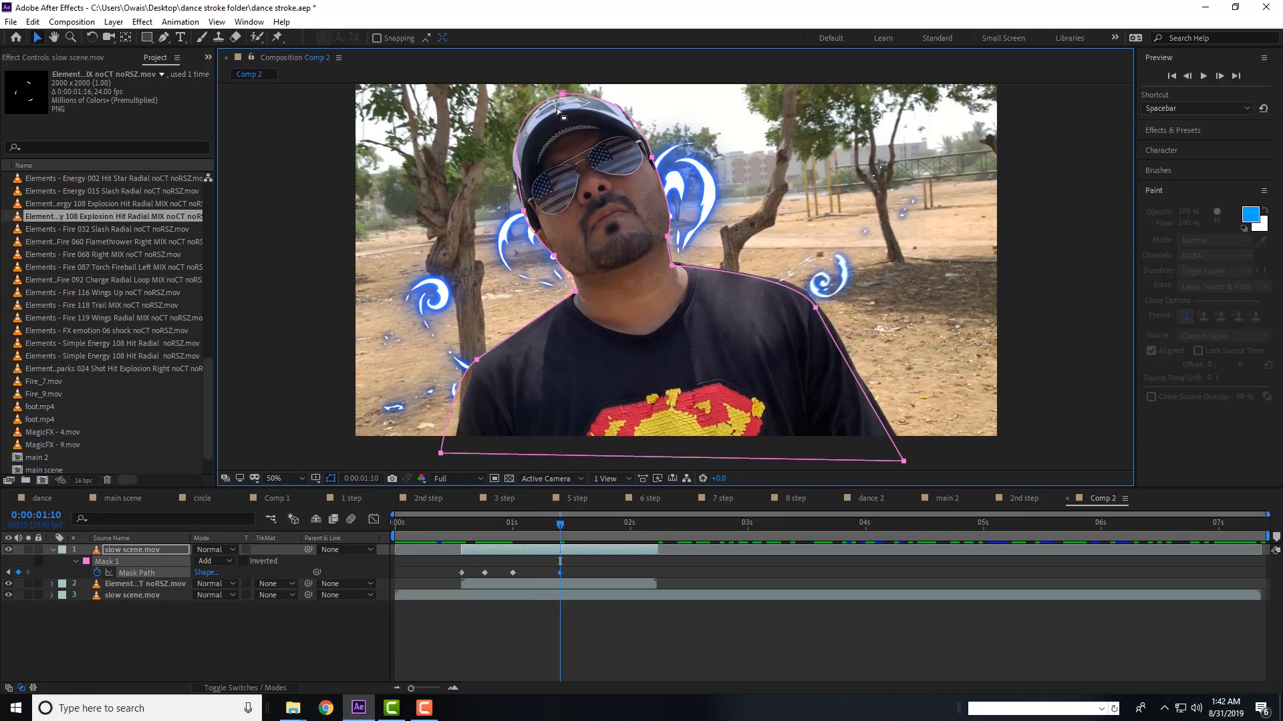
left_click_drag(562, 95, 562, 101)
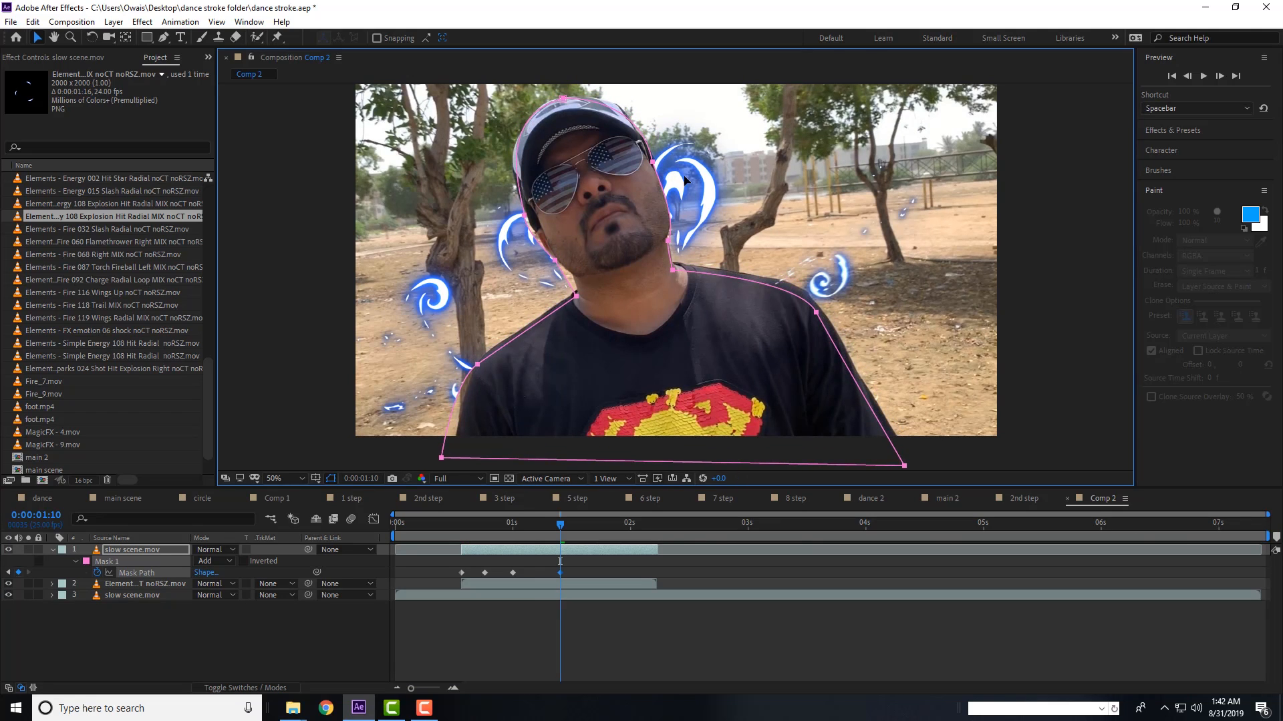
- Play back the masked energy effect and inspect the mask edges around the face and neck at 0:00:01:05
key("space")
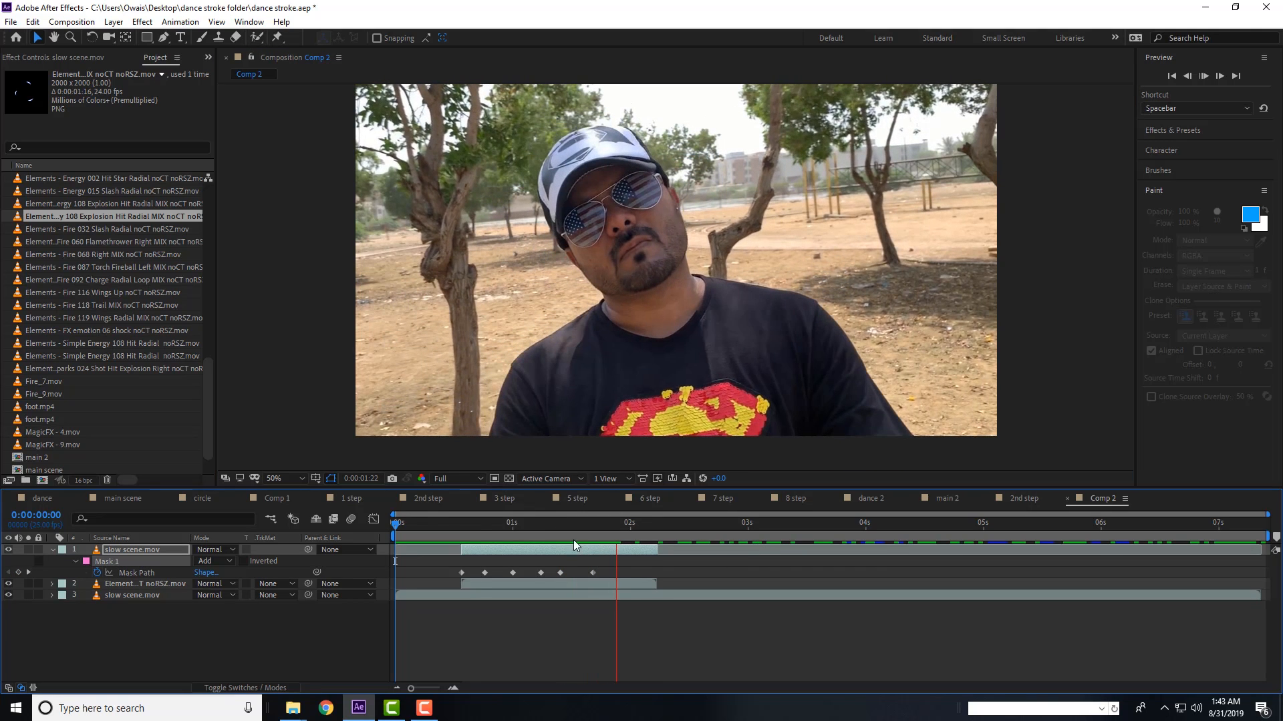
left_click_drag(473, 528, 542, 533)
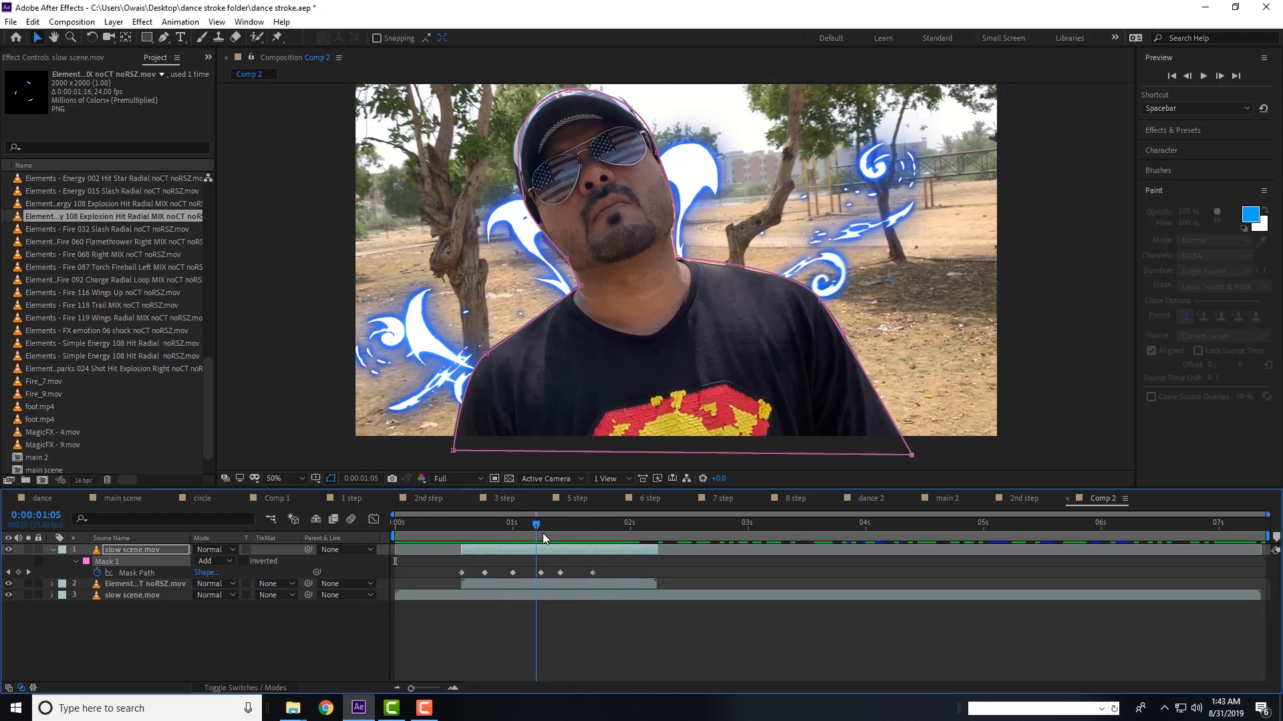
key("period")
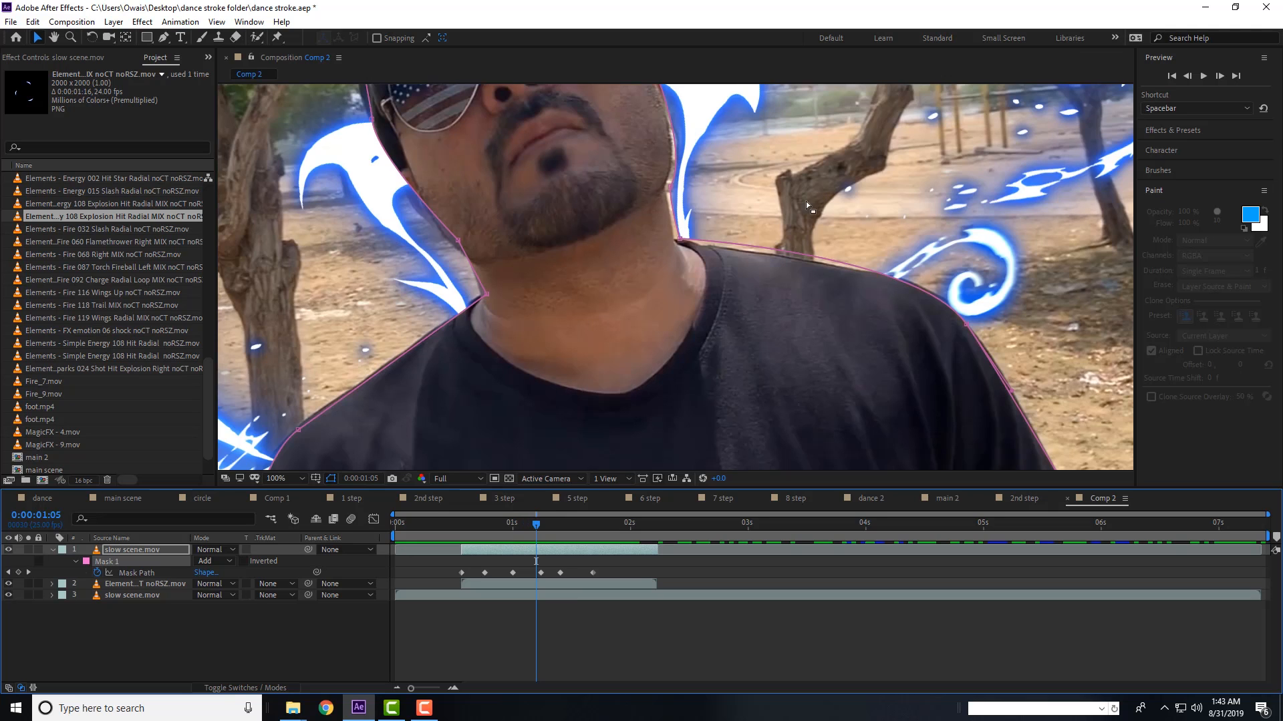
left_click(777, 136)
key("comma")
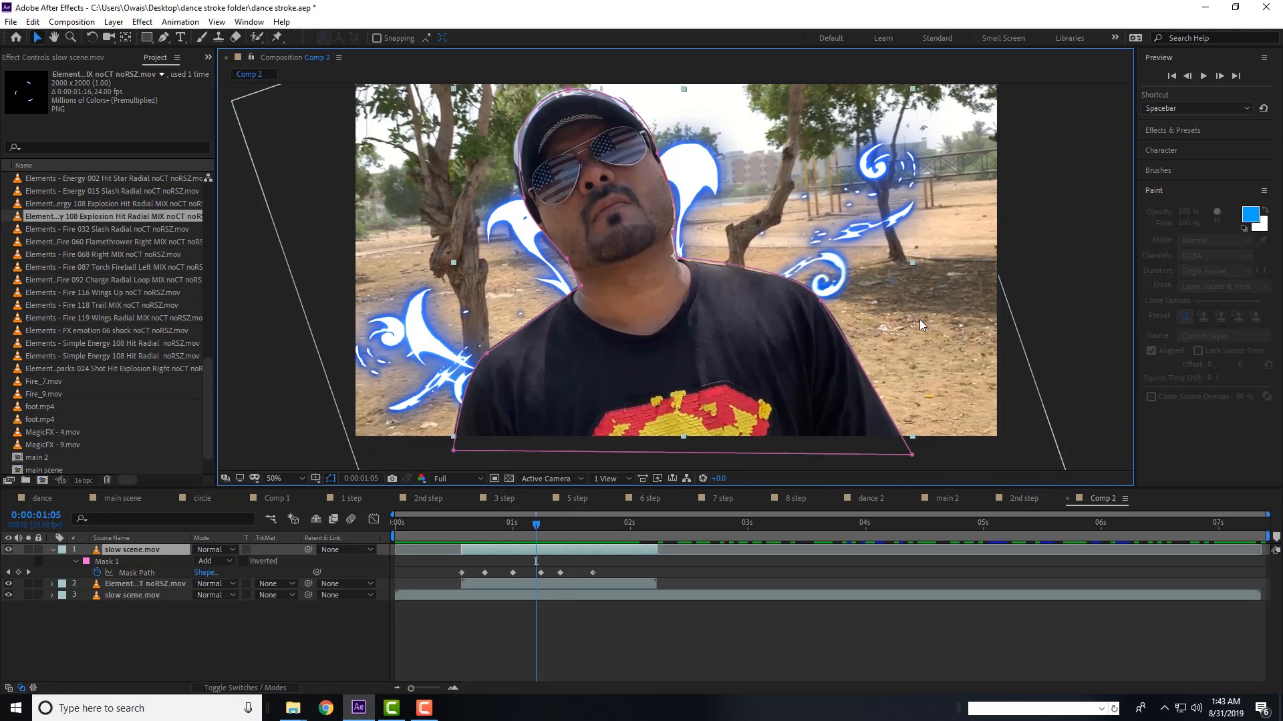
left_click(1055, 310)
key("period")
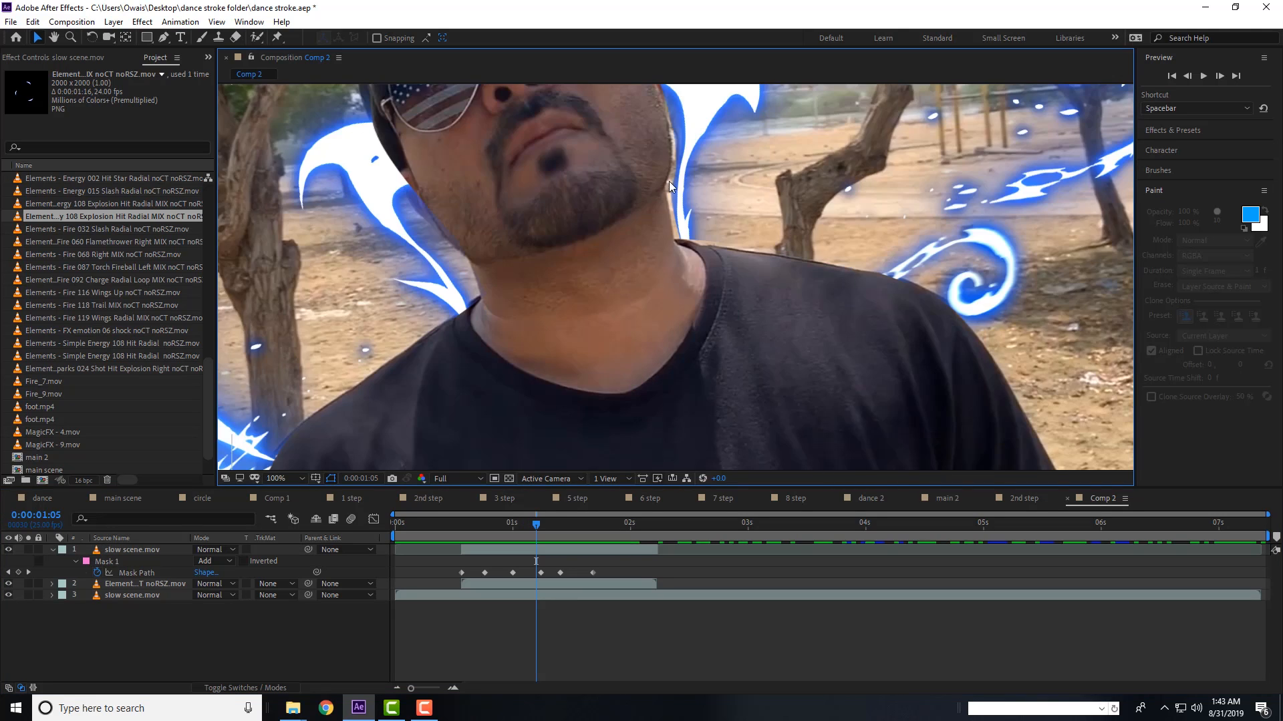
key("comma")
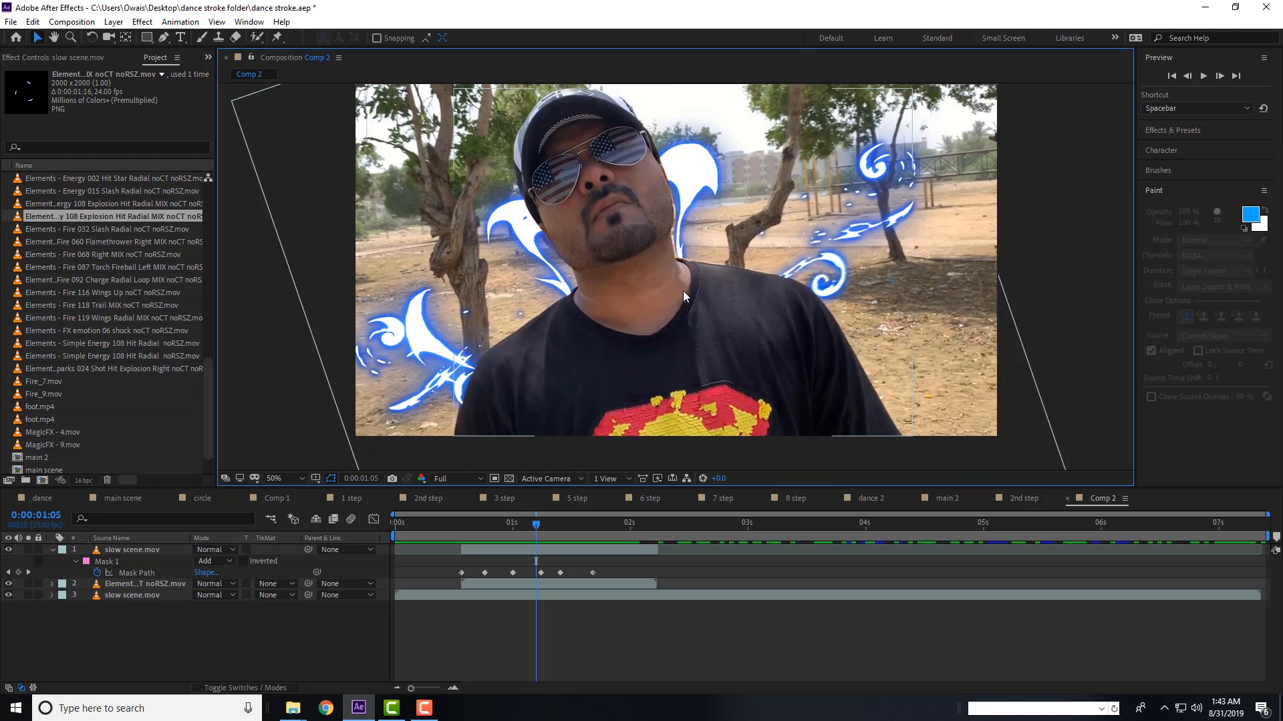
- Apply the Key Cleaner effect to the top slow scene.mov layer and set its Alpha Contrast to 89%
left_click(129, 550)
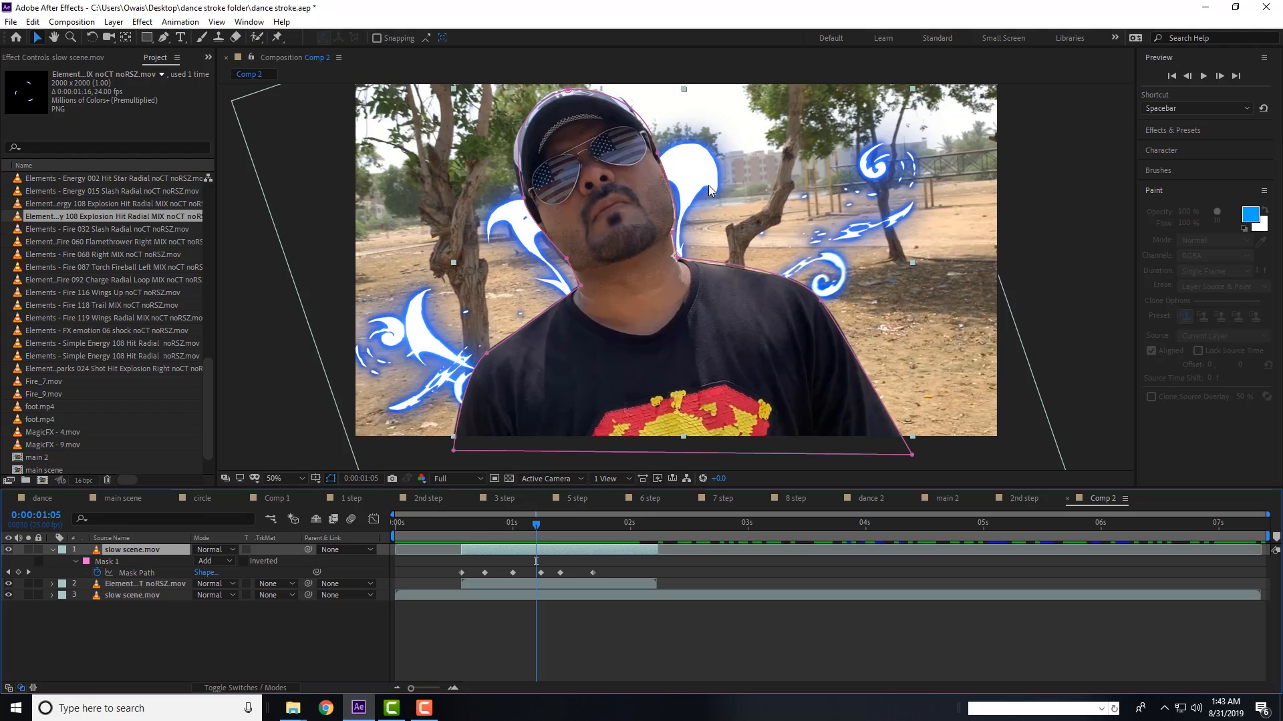
left_click(142, 22)
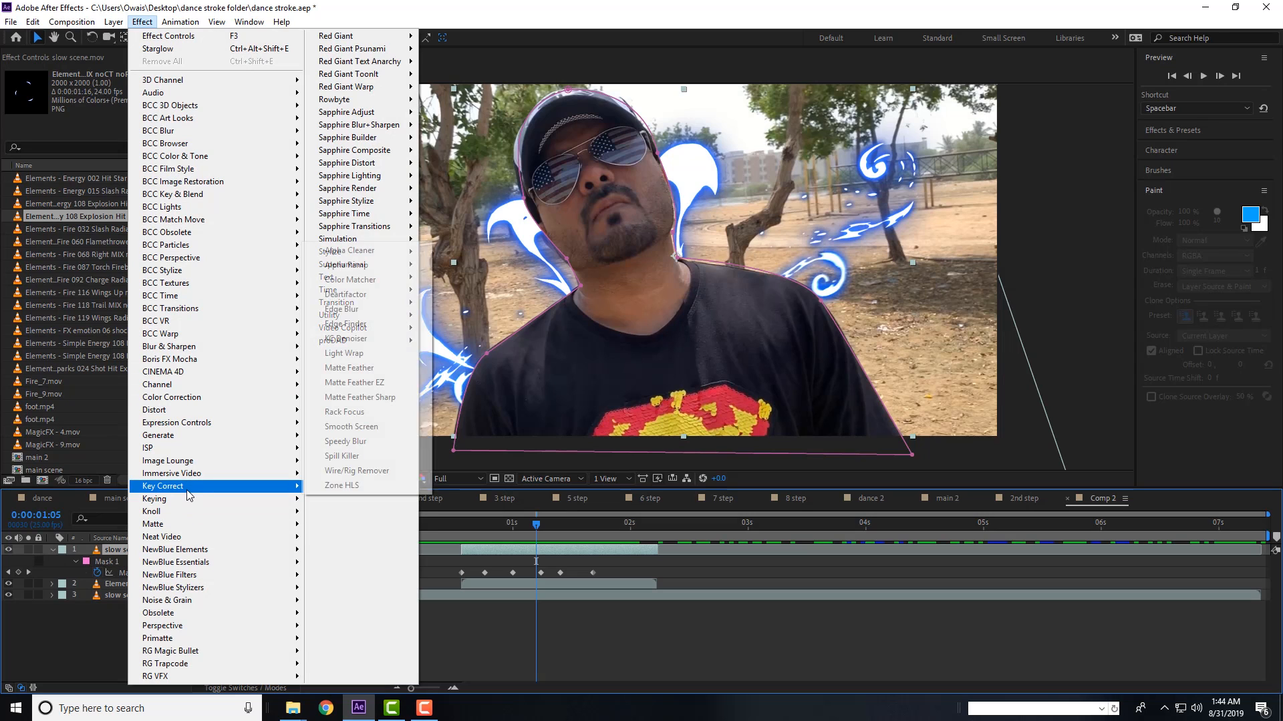
mouse_move(185, 501)
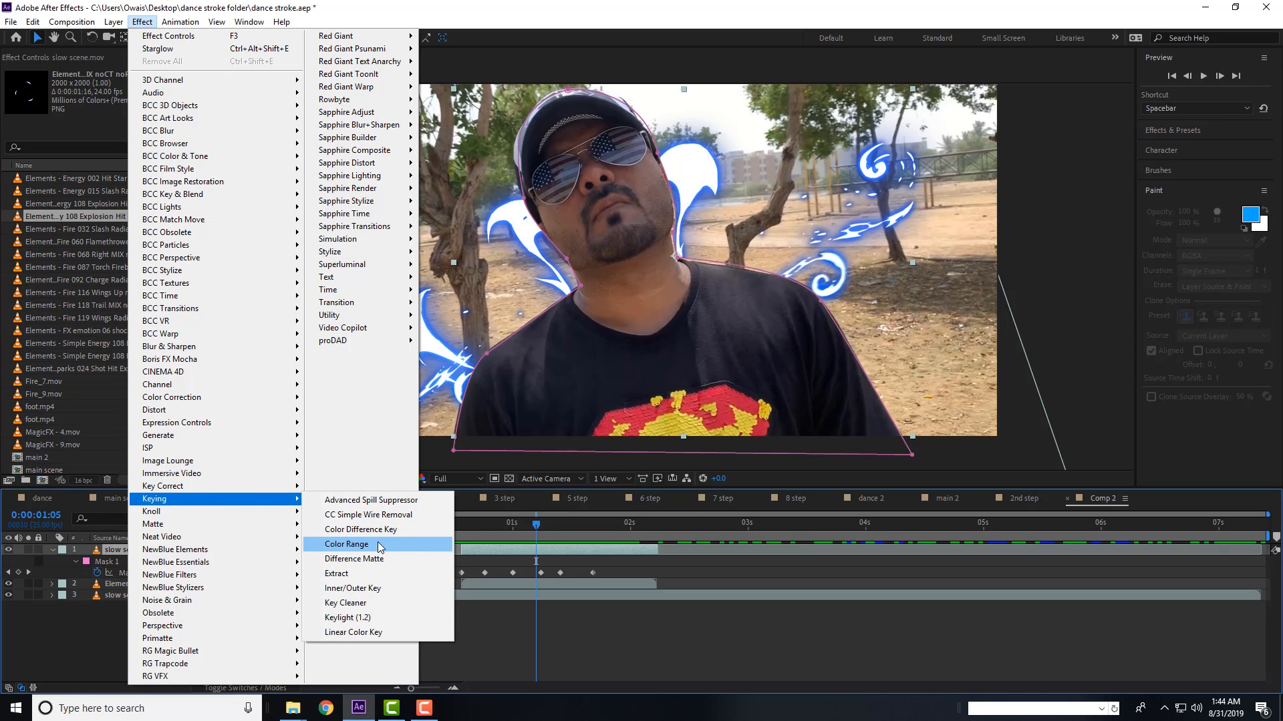
left_click(384, 602)
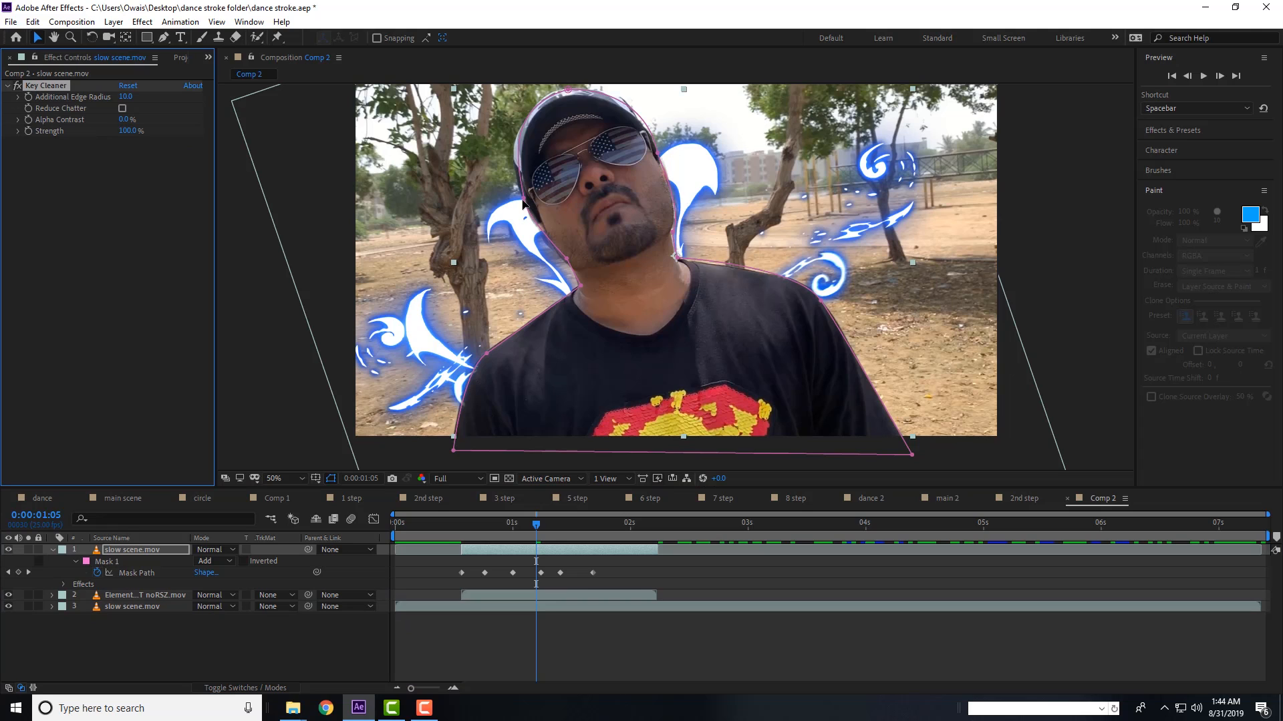
scroll(599, 250, "up", 2)
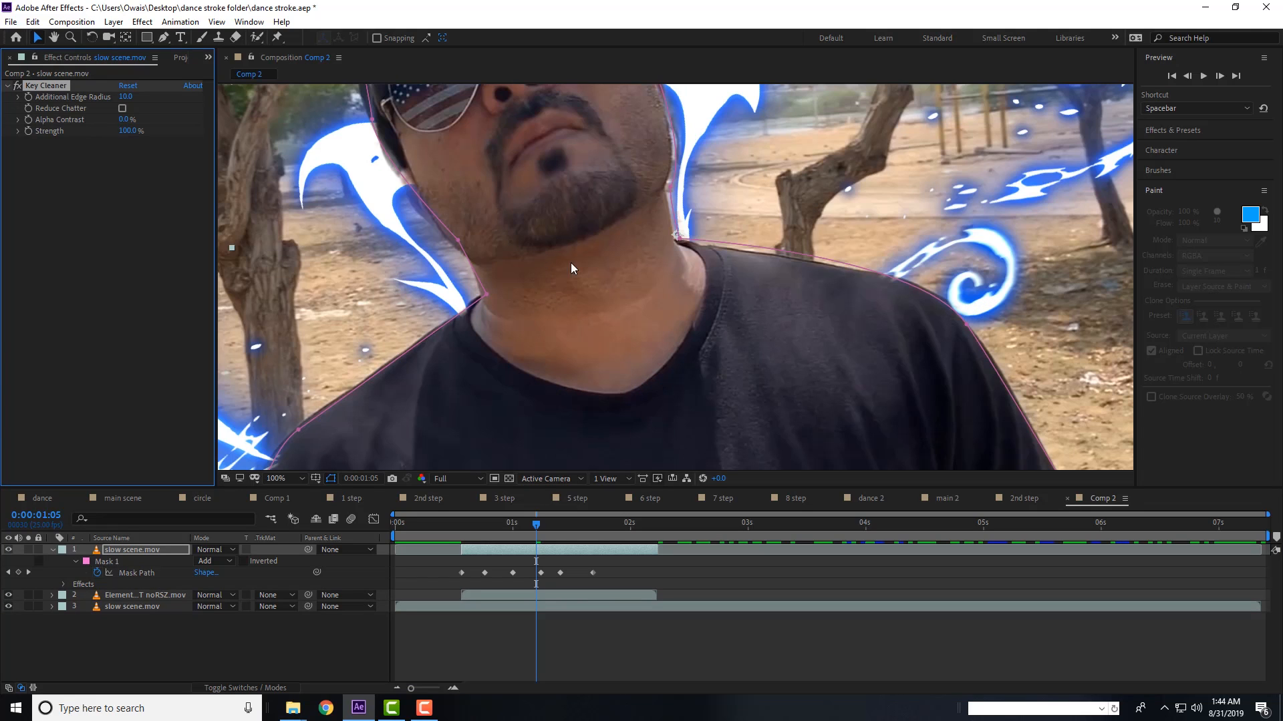
left_click_drag(126, 118, 187, 111)
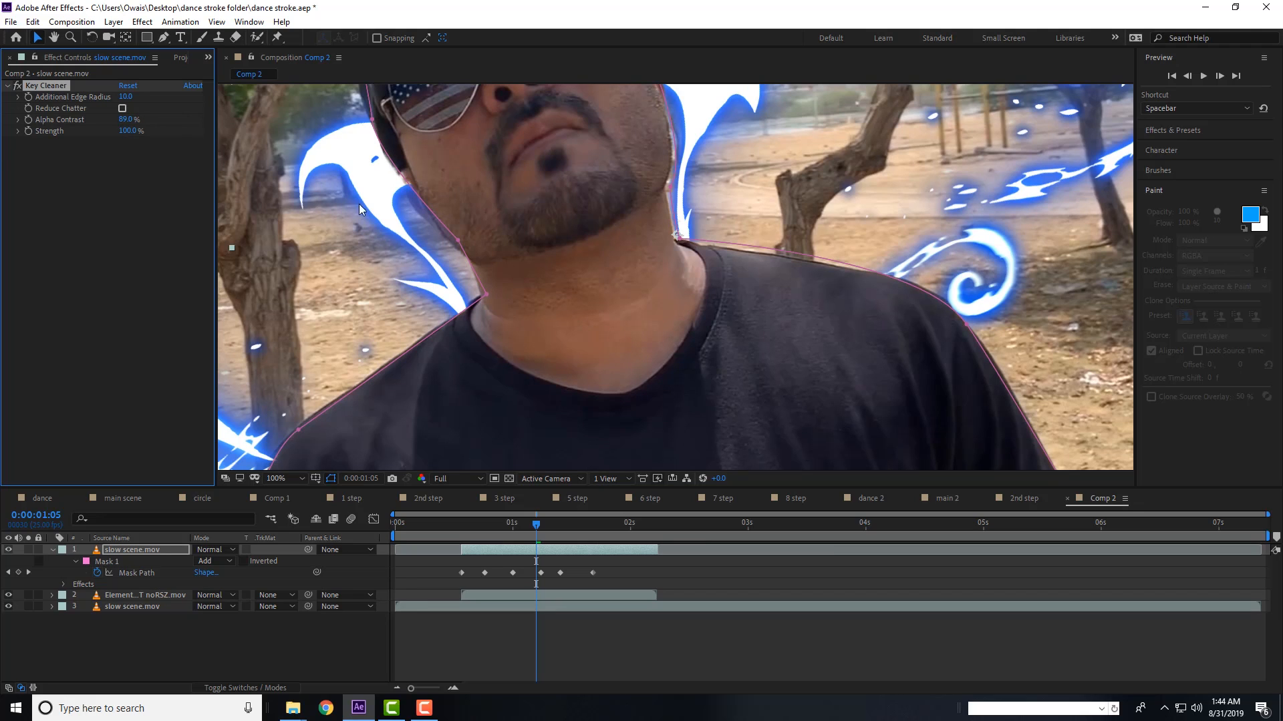
scroll(681, 160, "up", 3)
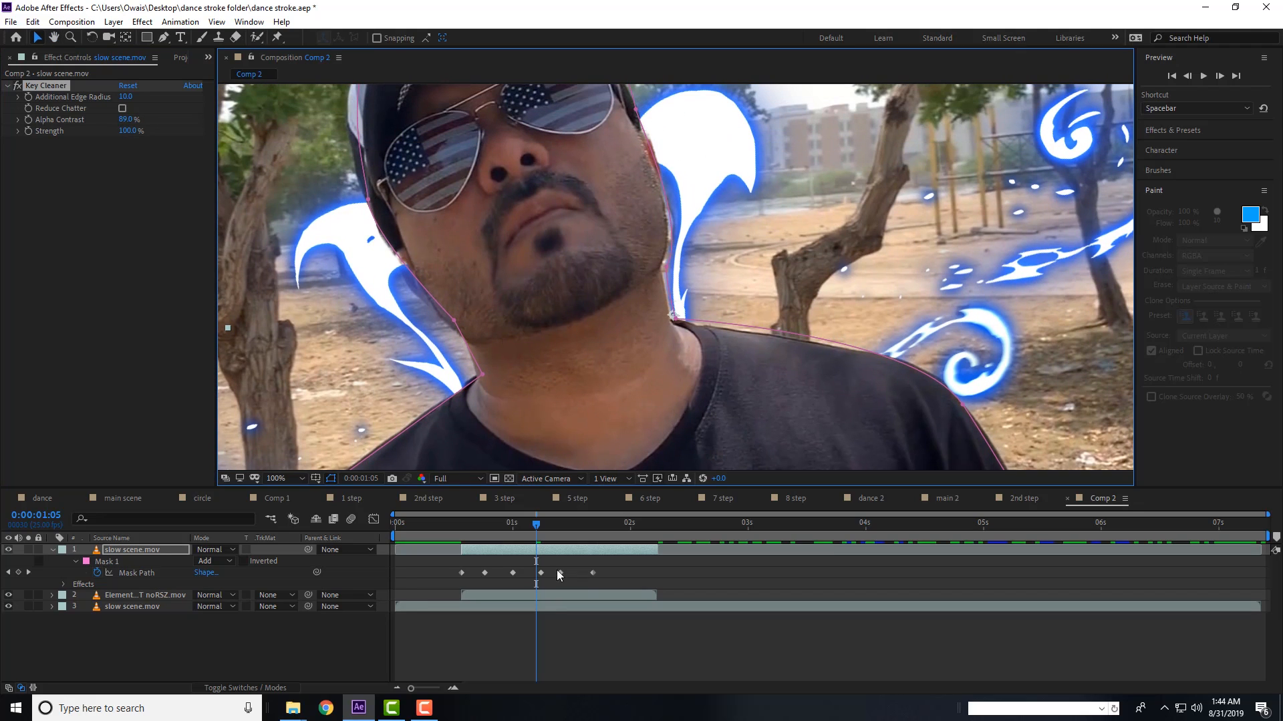
- Tighten the mask points along the man's jaw and the base of his neck at 0:00:01:06
left_click(540, 524)
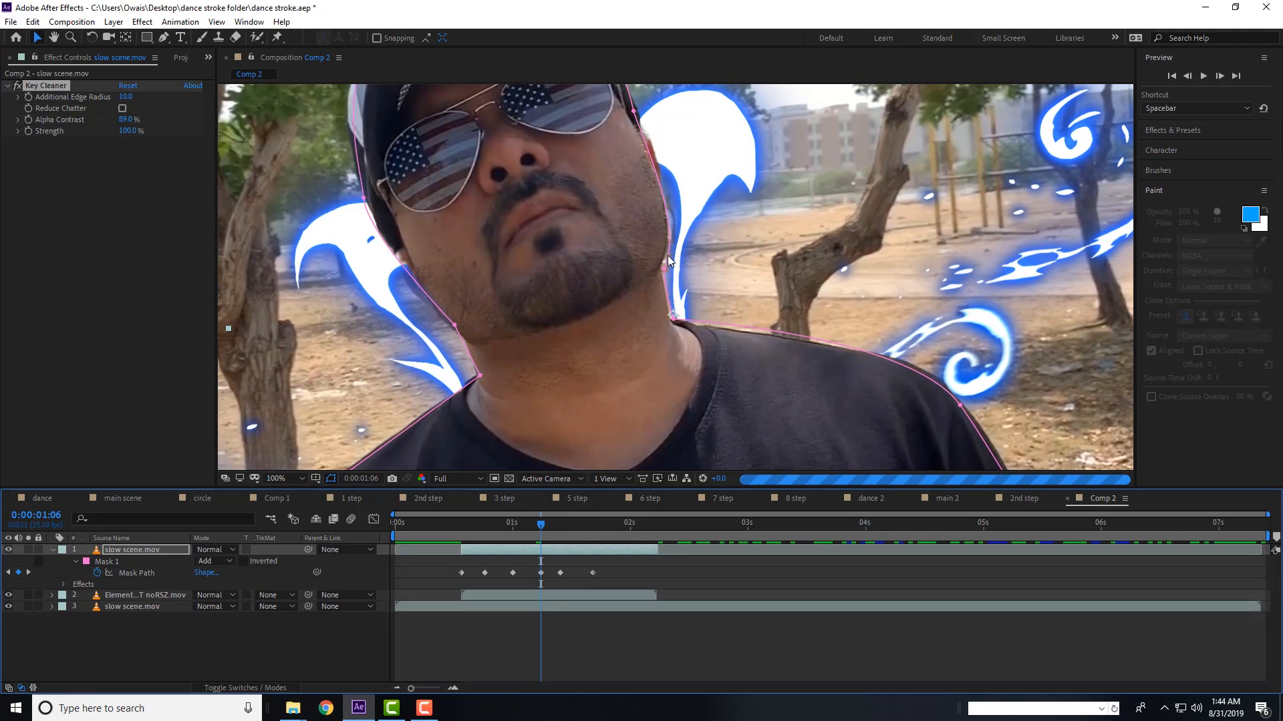
left_click_drag(670, 261, 660, 268)
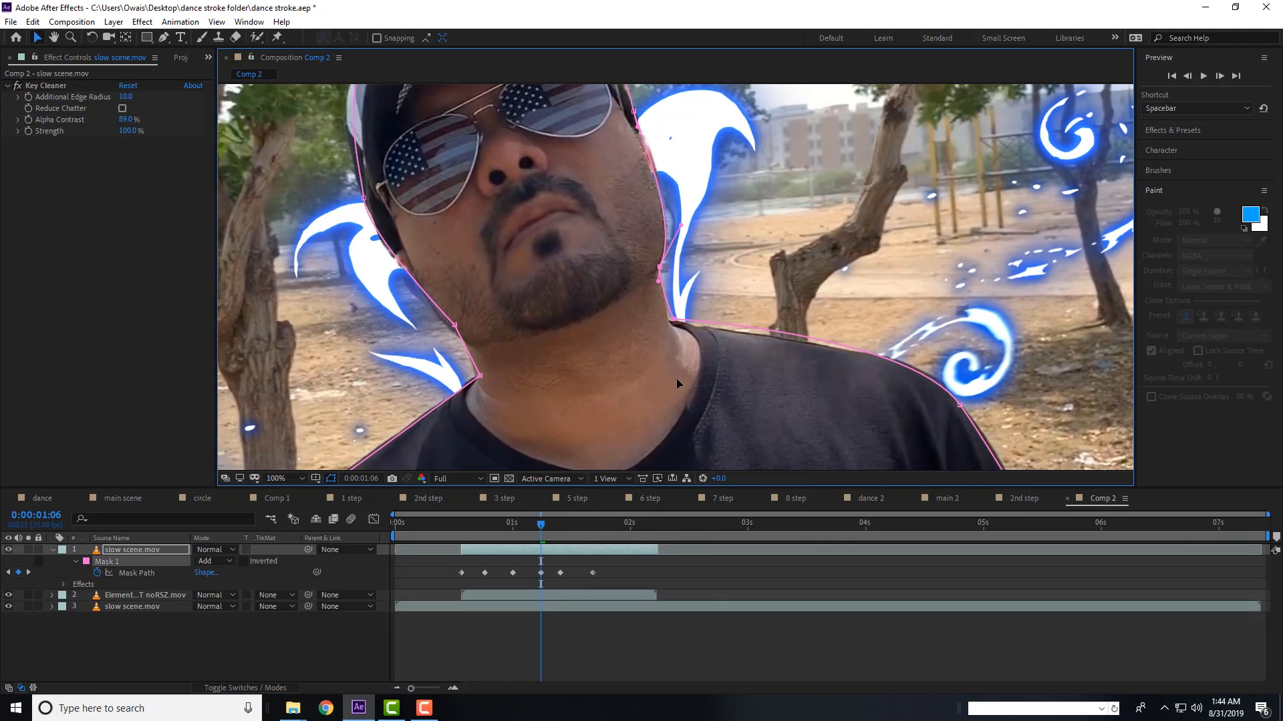
left_click_drag(673, 321, 668, 320)
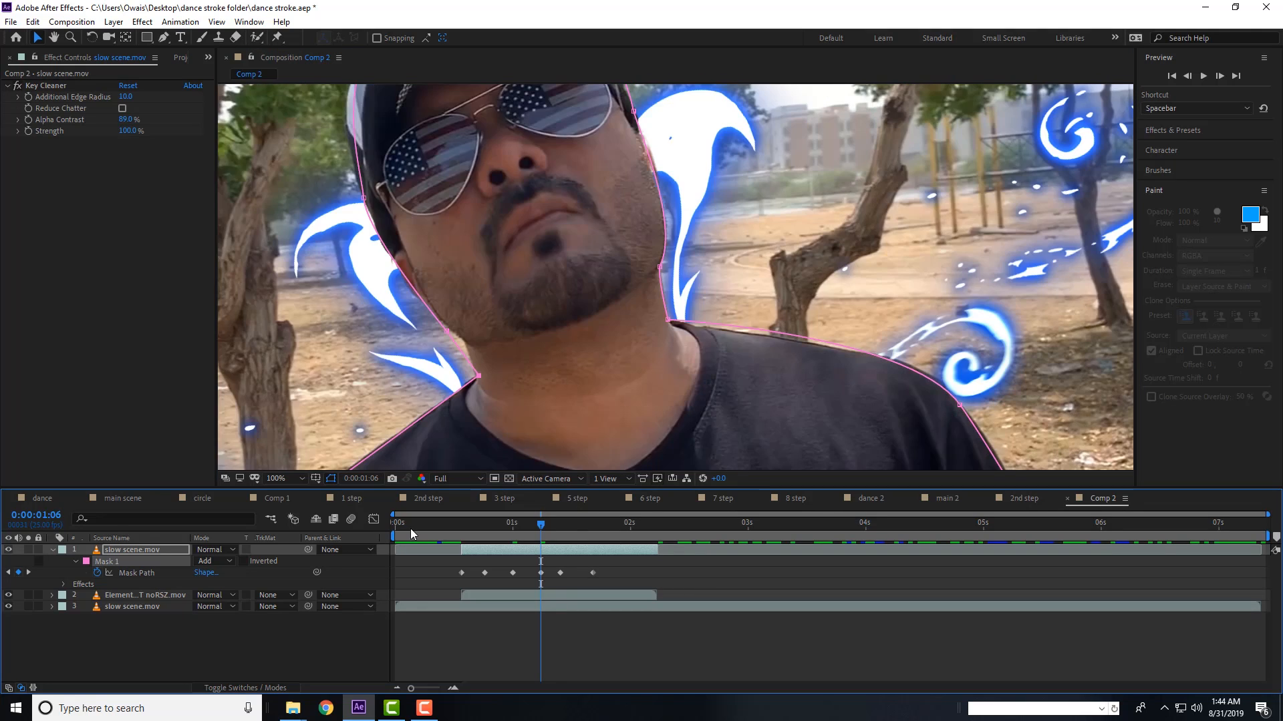
- Fit the whole frame in view and play back Comp 2 from the start to inspect the masked energy effect through 0:00:01:17
left_click_drag(410, 525, 394, 525)
left_click(280, 475)
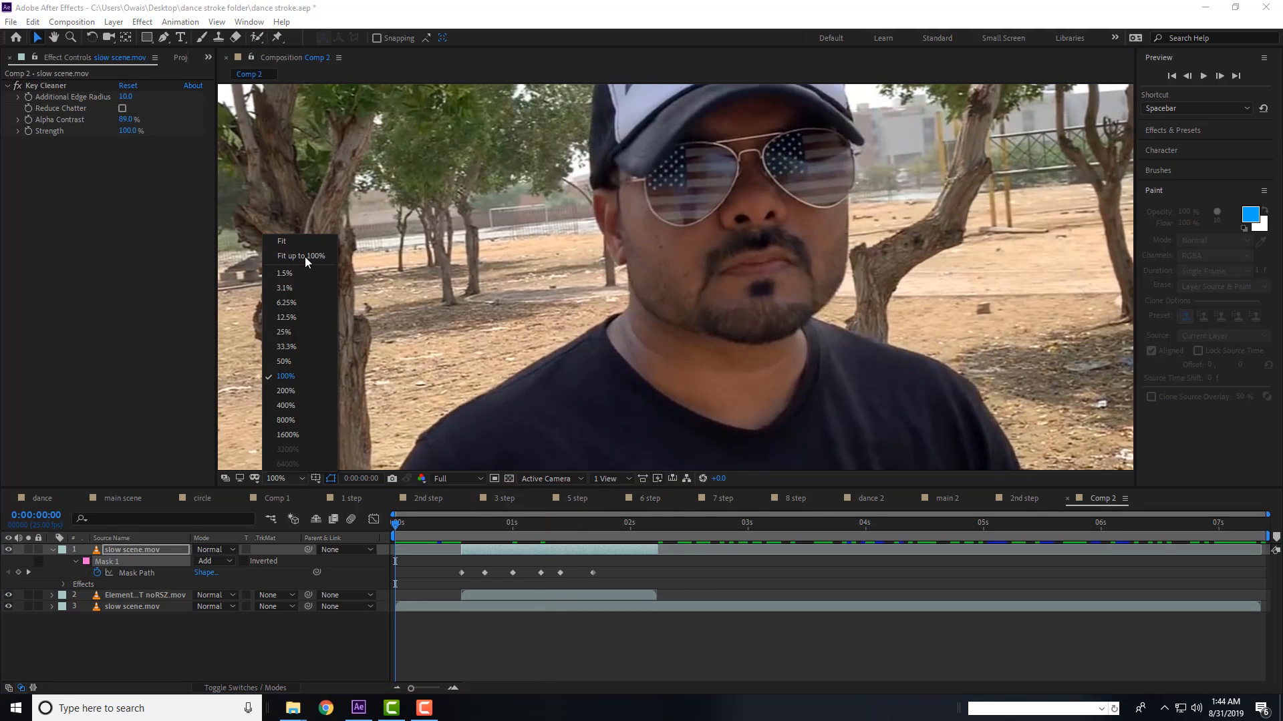
left_click(304, 254)
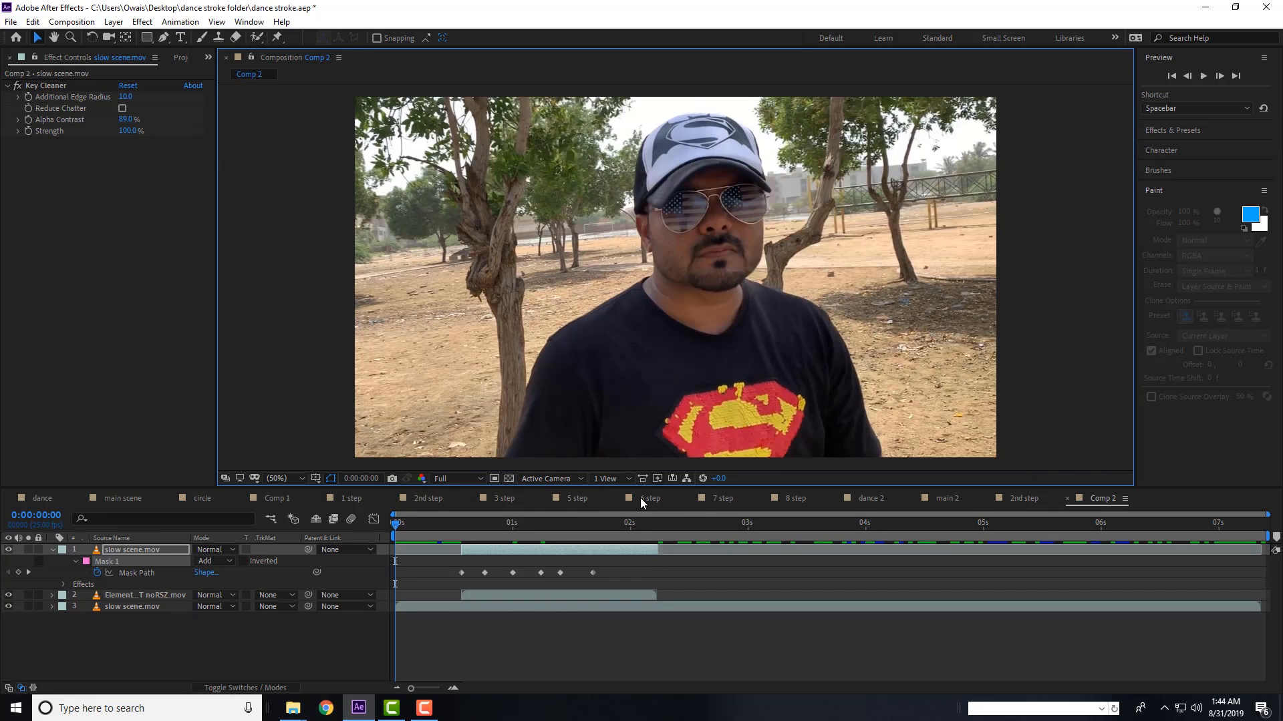
key("space")
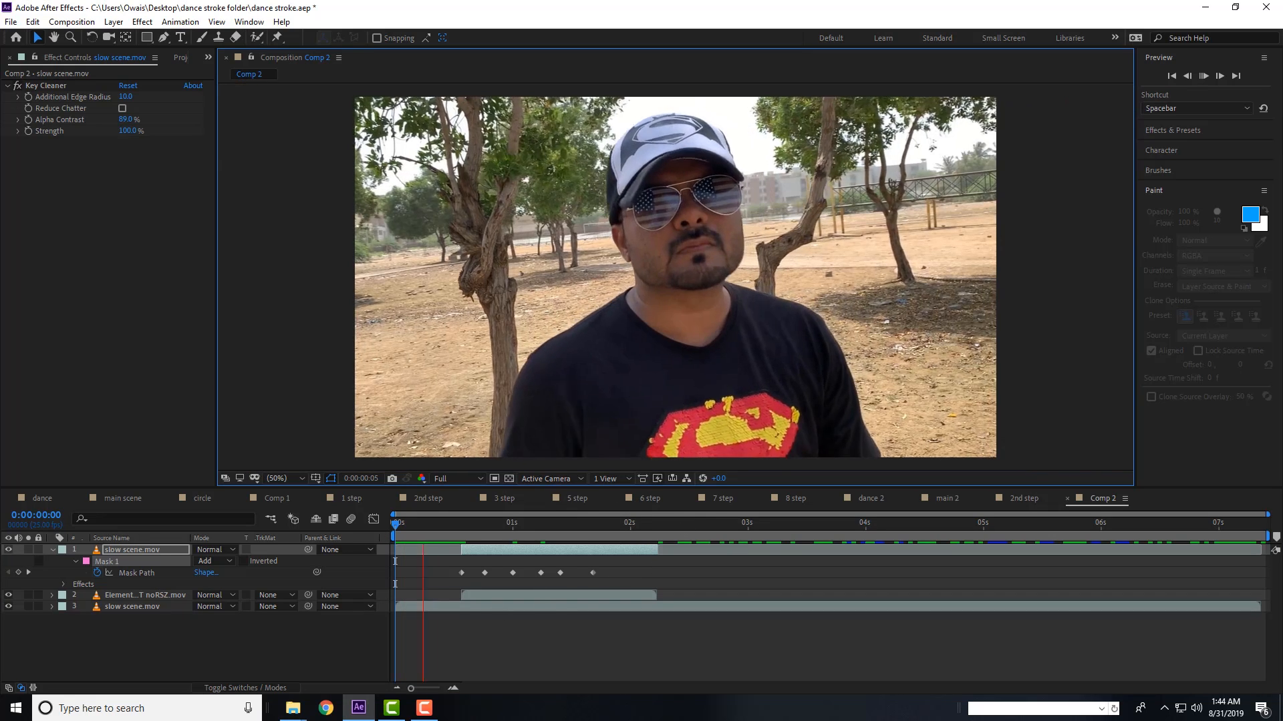
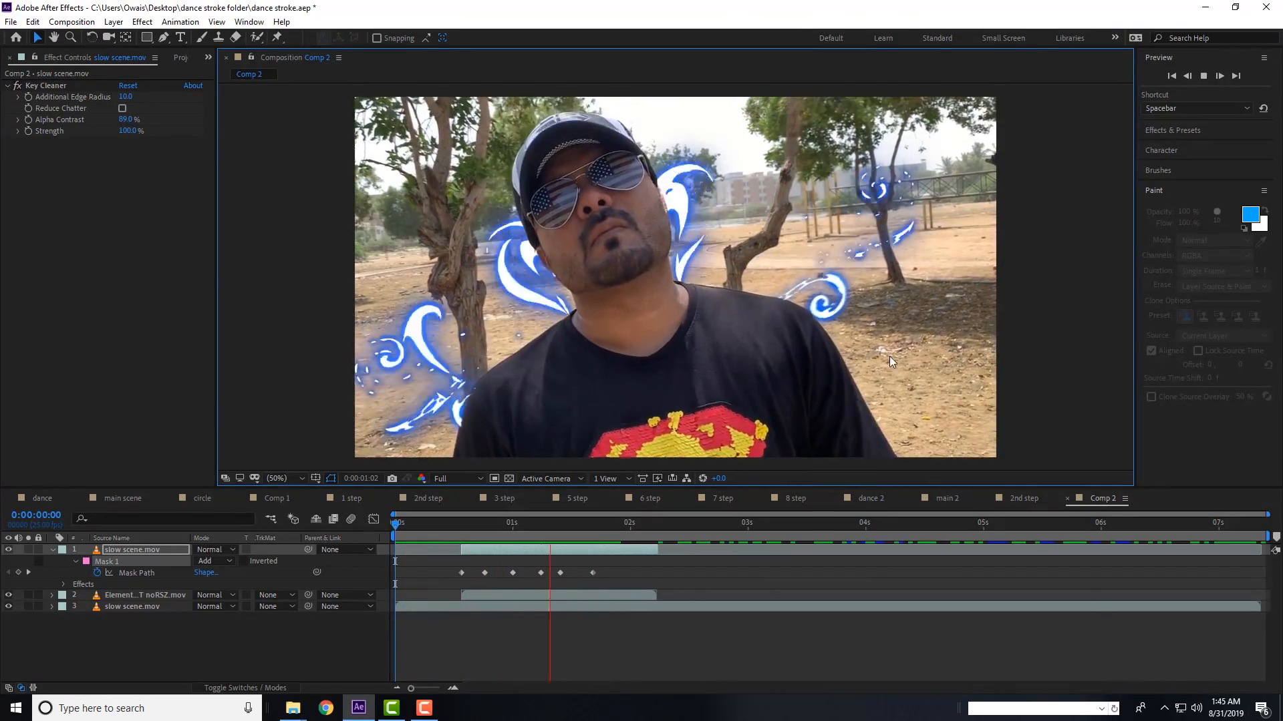
left_click_drag(508, 523, 592, 523)
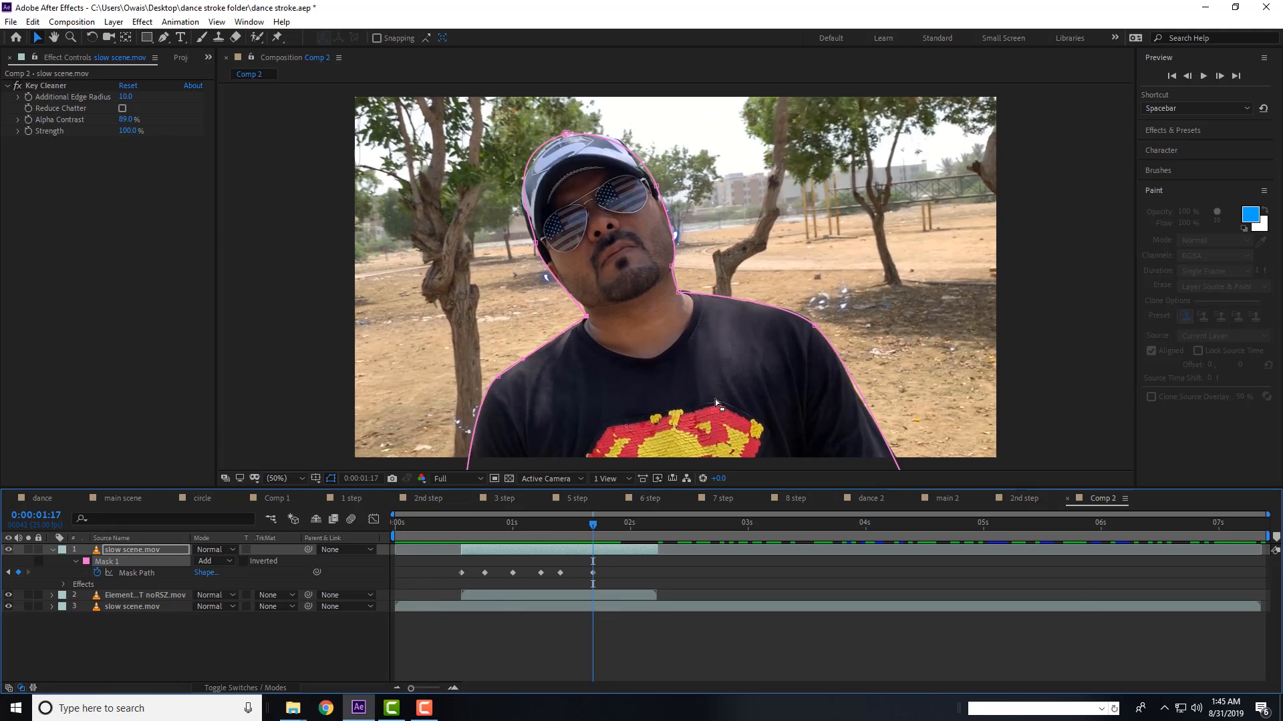
- At 0:00:04:00, duplicate the bottom slow scene.mov layer and move the copy to the top of the layer stack
left_click(53, 550)
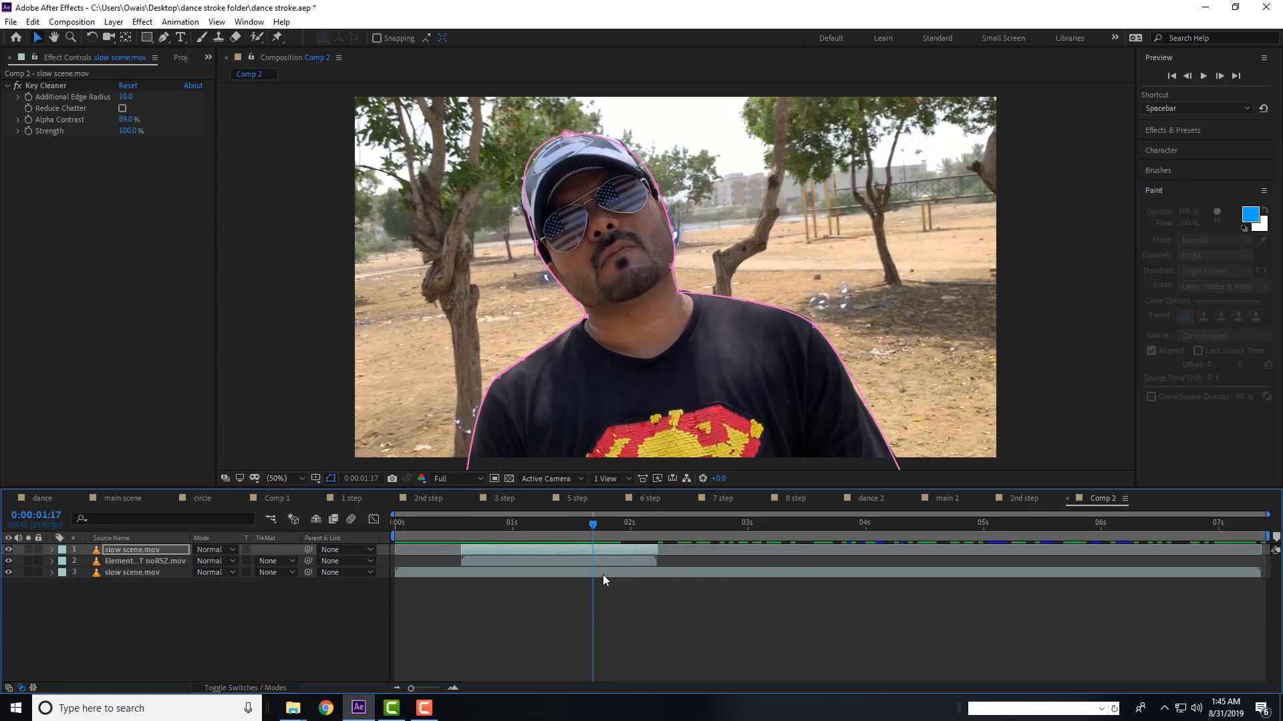
left_click_drag(600, 527, 860, 532)
left_click(143, 573)
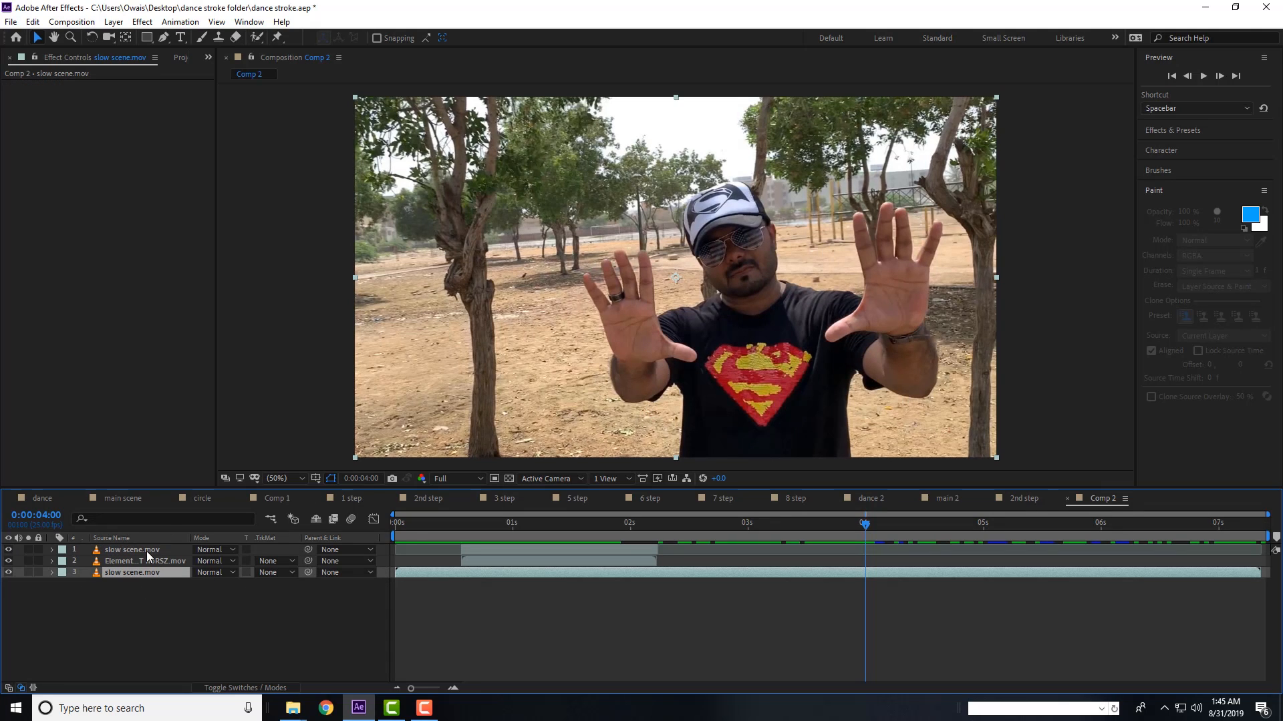
key("ctrl+d")
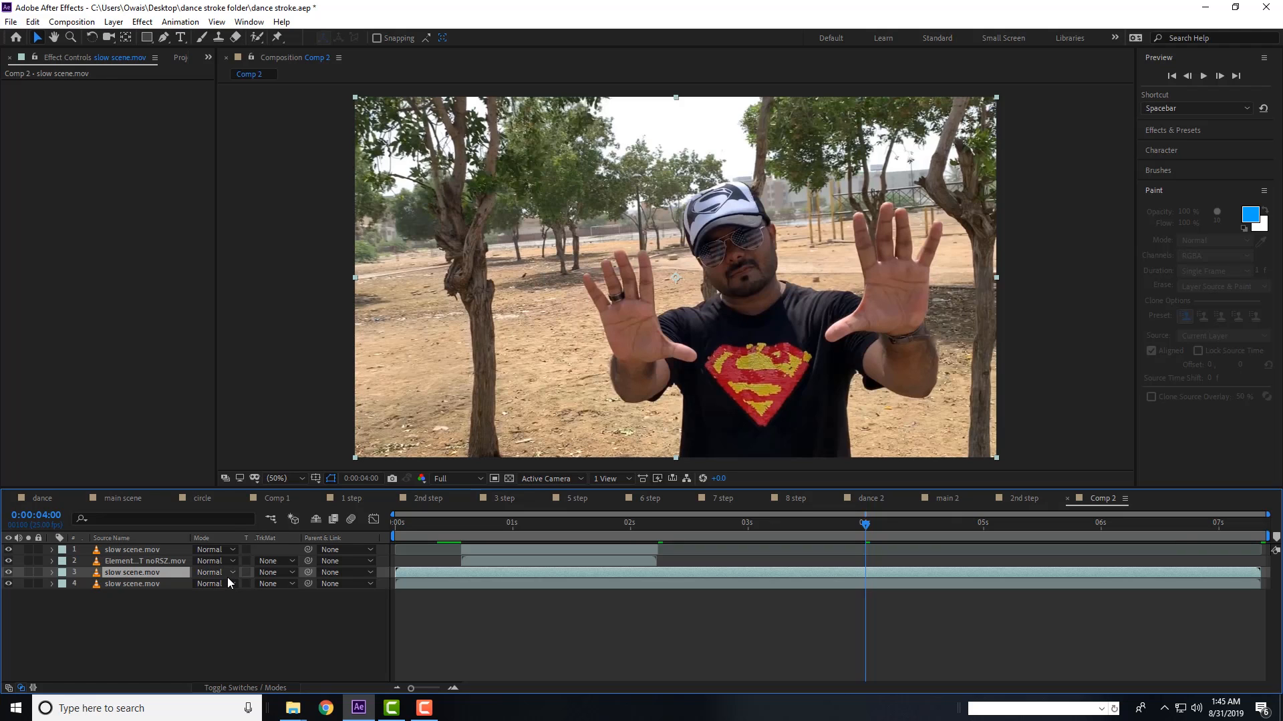
key("ctrl+bracketright")
key("ctrl+bracketright")
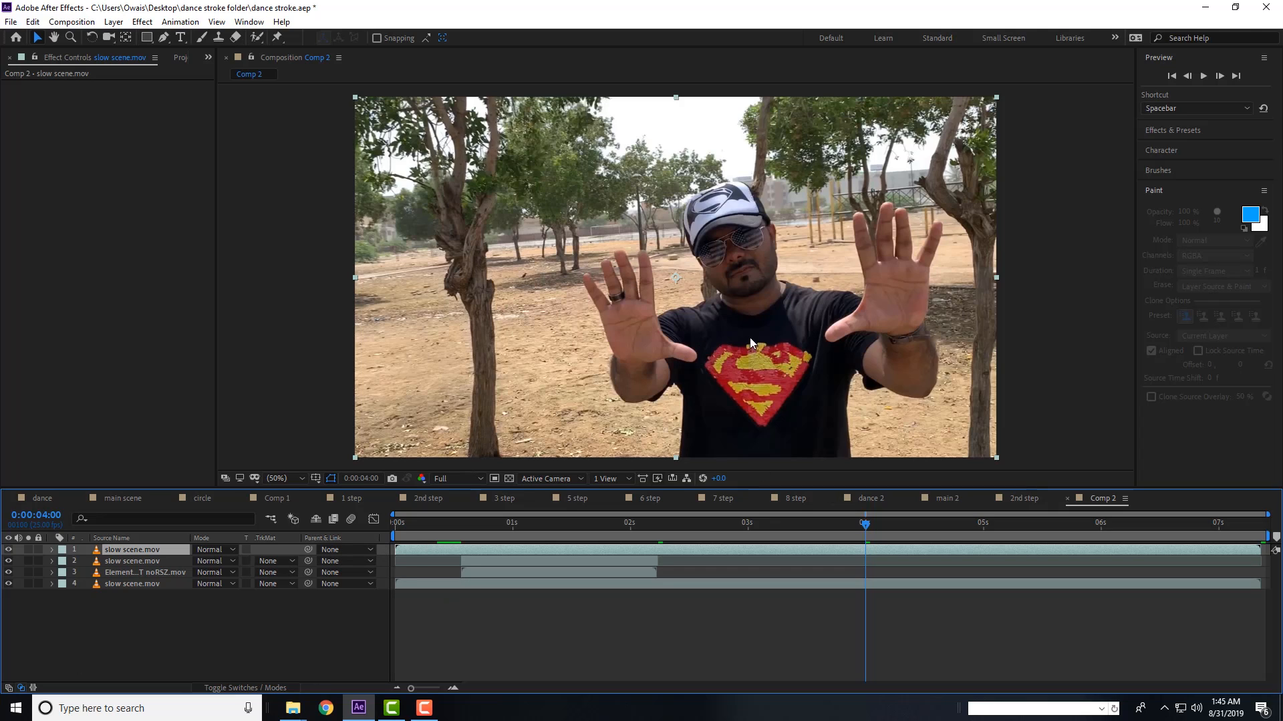
- Draw a closed Pen mask around the Superman emblem on the top slow scene.mov layer at 0:00:04:00 and widen its upper-right corner
left_click(163, 37)
left_click_drag(876, 399, 872, 372)
scroll(869, 314, "down", 3)
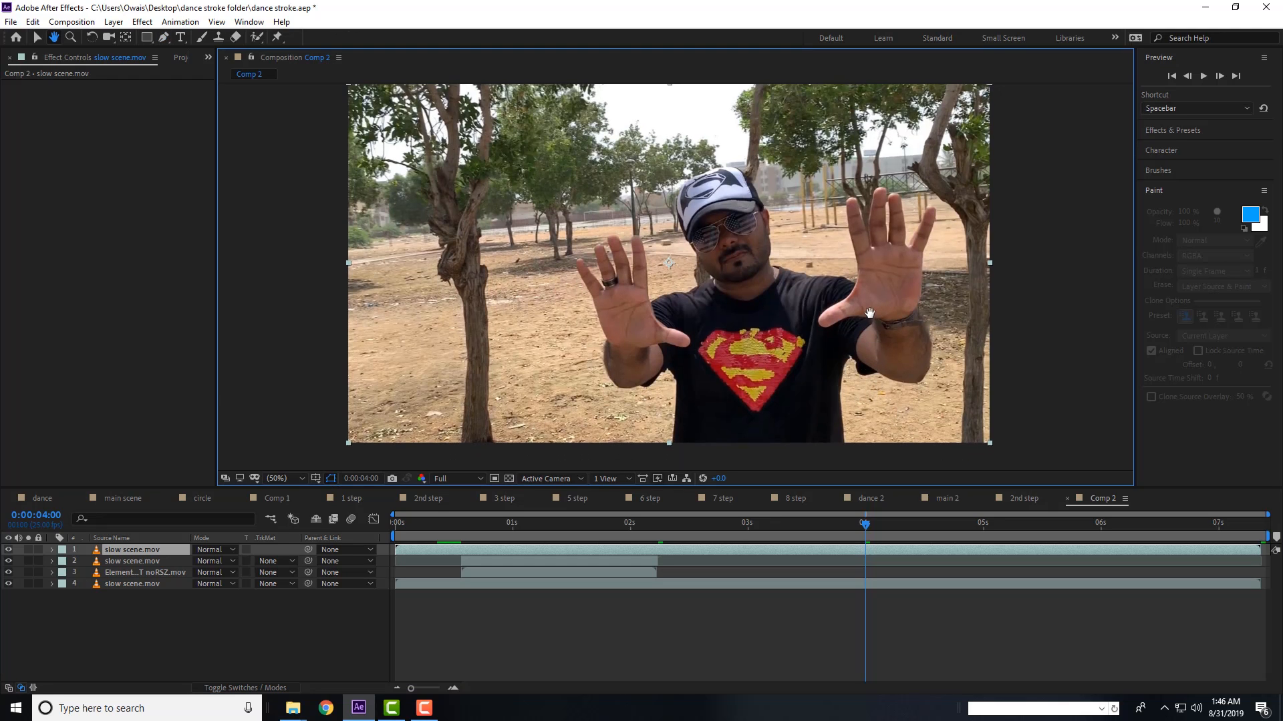
key("period")
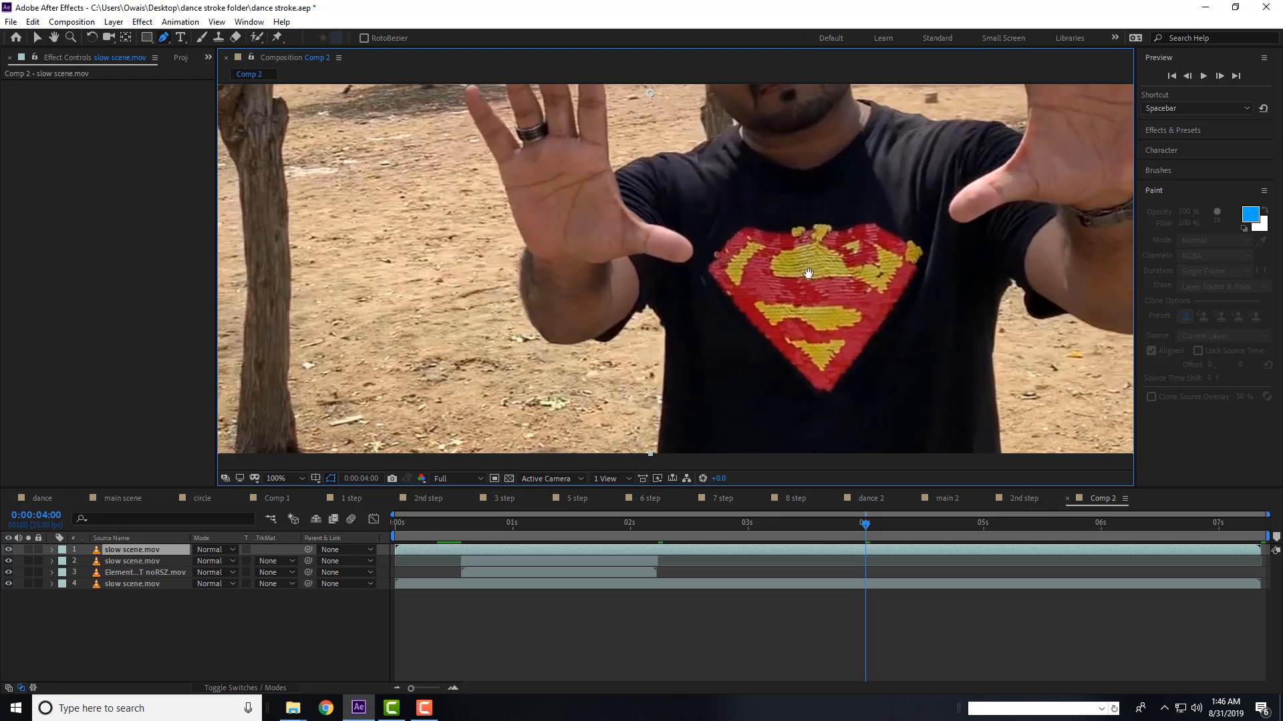
left_click_drag(807, 274, 743, 276)
left_click(744, 222)
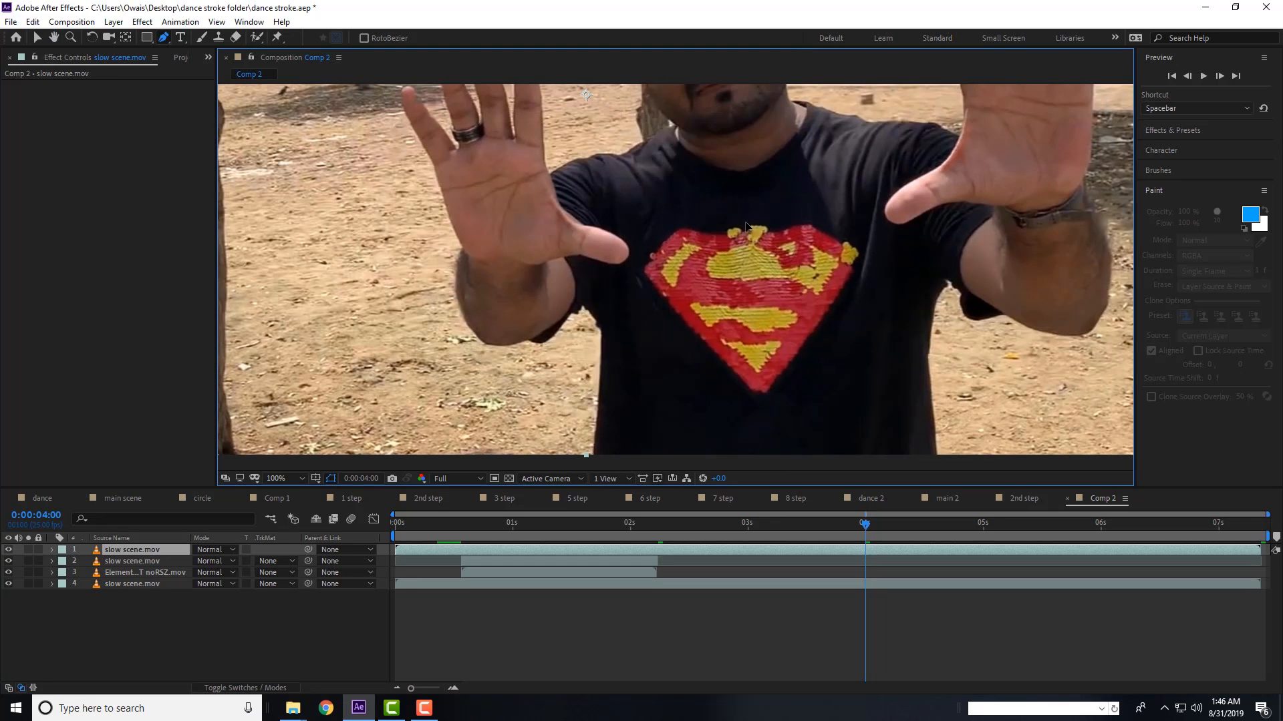
left_click(805, 217)
left_click(859, 250)
left_click(768, 402)
left_click(750, 404)
left_click(633, 275)
left_click(672, 220)
left_click(744, 222)
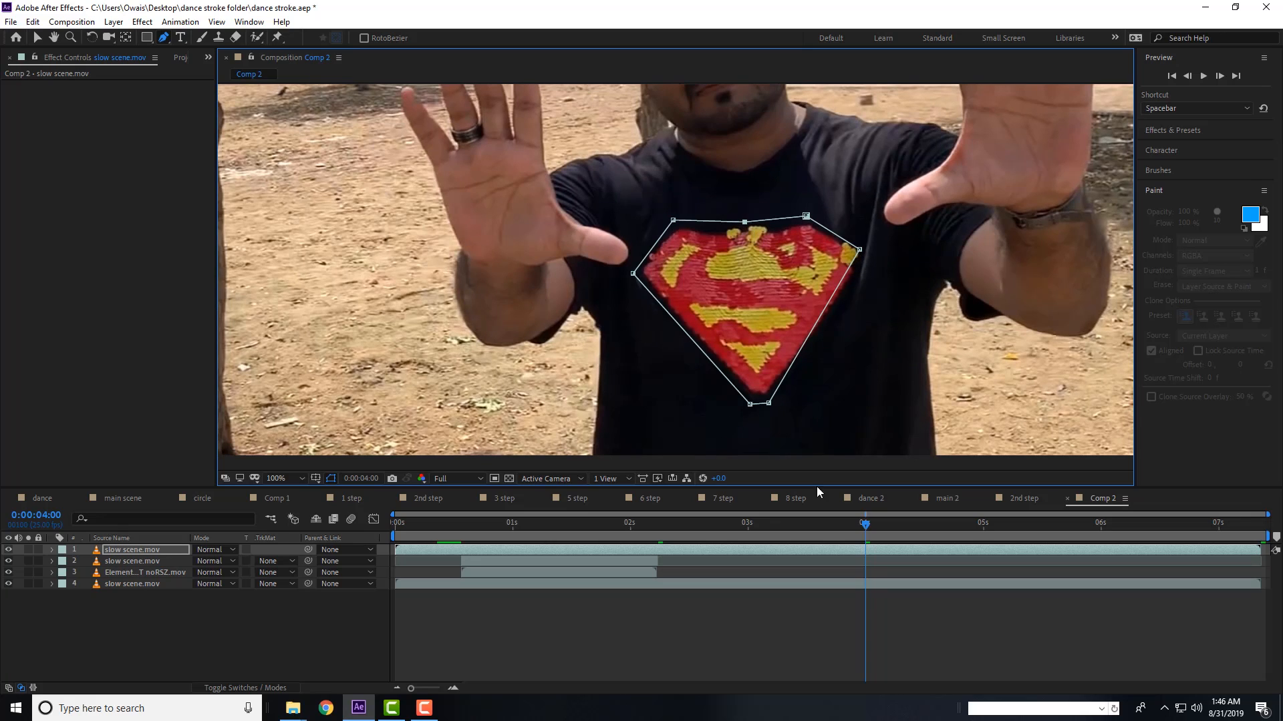
key("v")
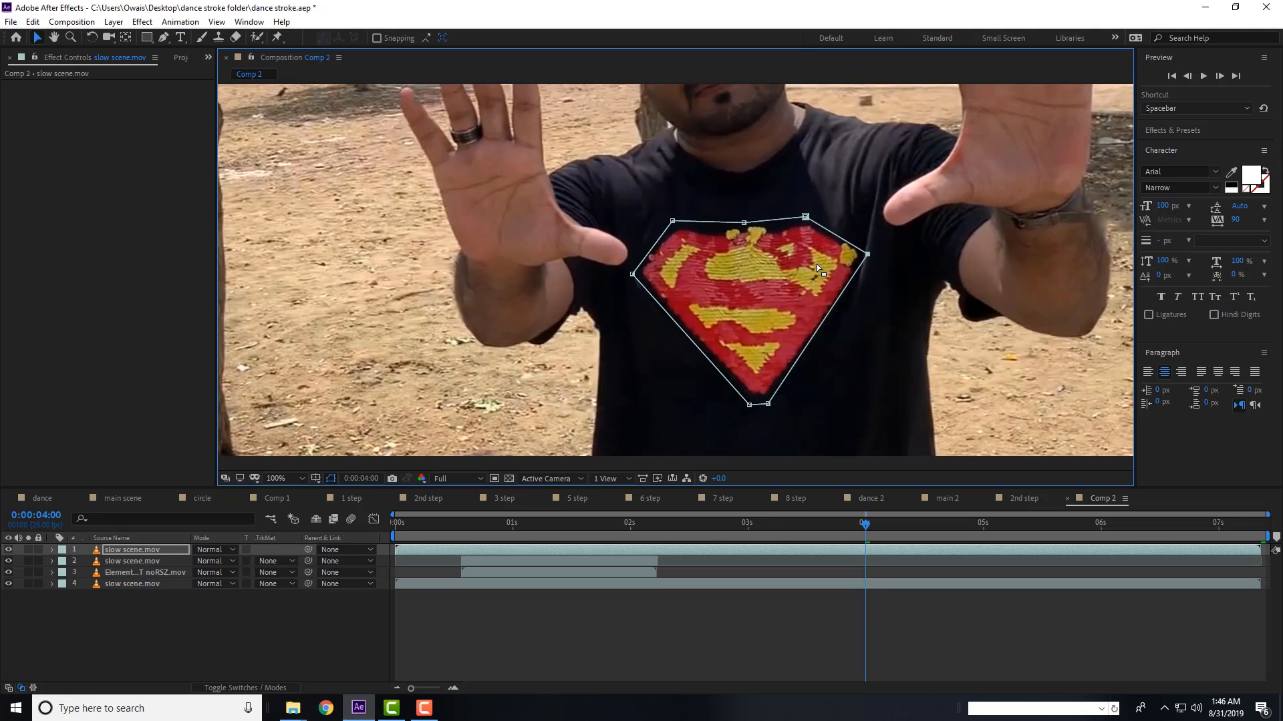
key("comma")
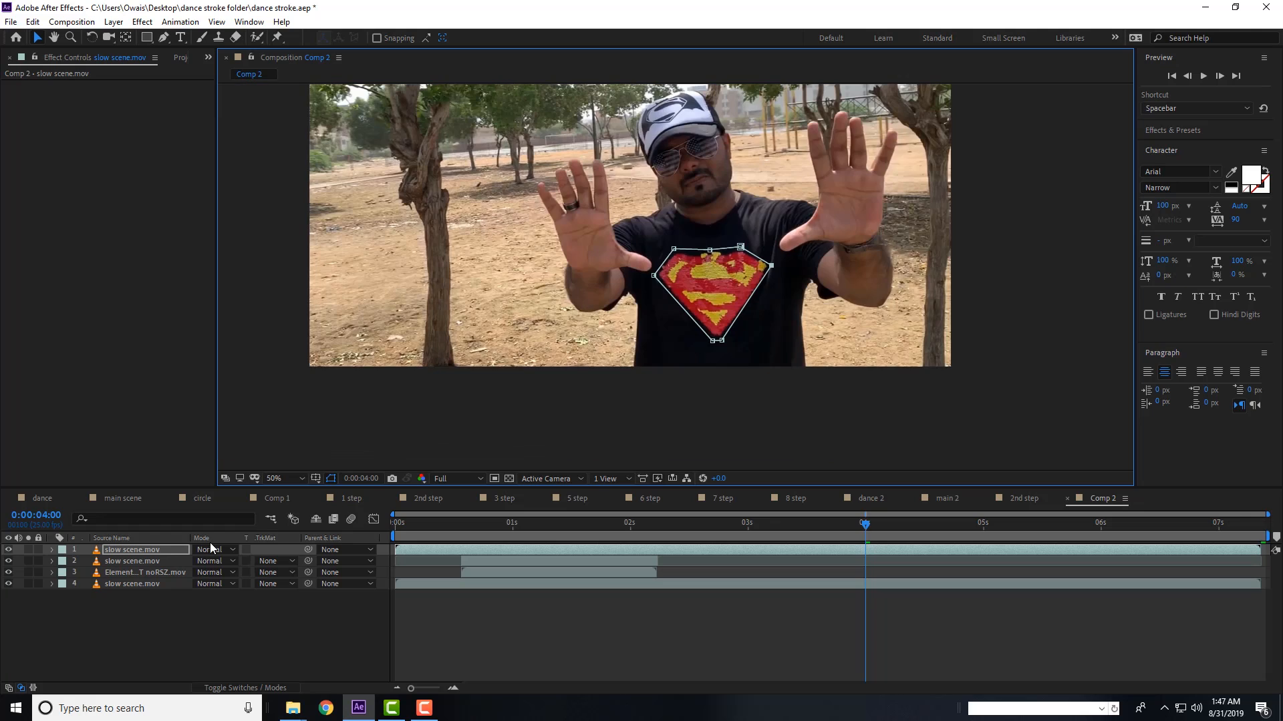
- Apply Track Mask to the emblem's Mask 1 and track it forward from 0:00:04:00 to 0:00:07:01
left_click(160, 549)
key("m")
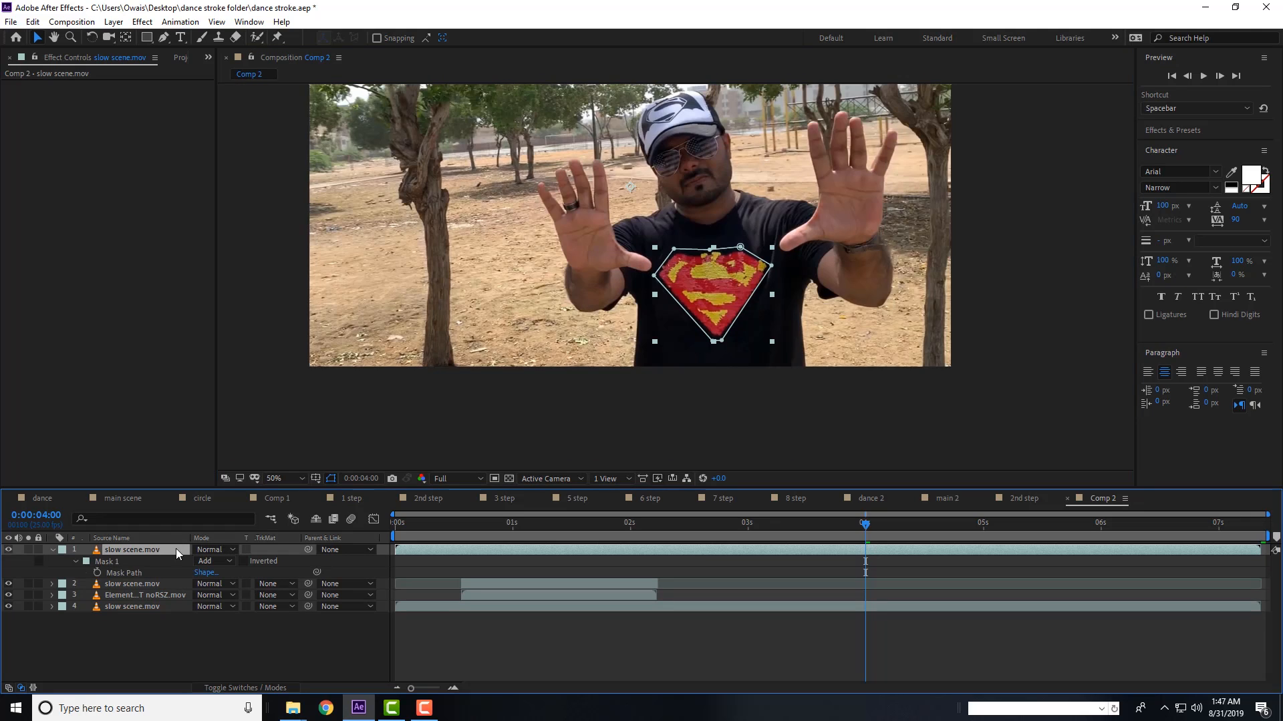
right_click(114, 560)
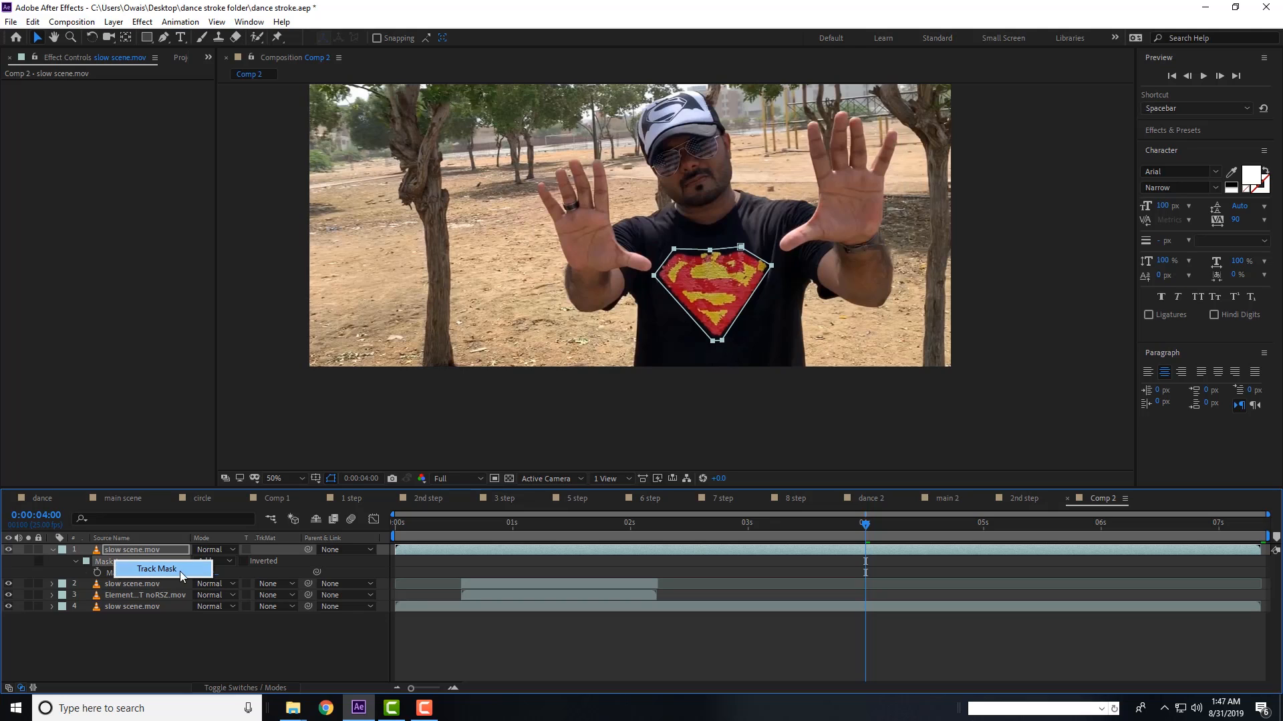
left_click(158, 569)
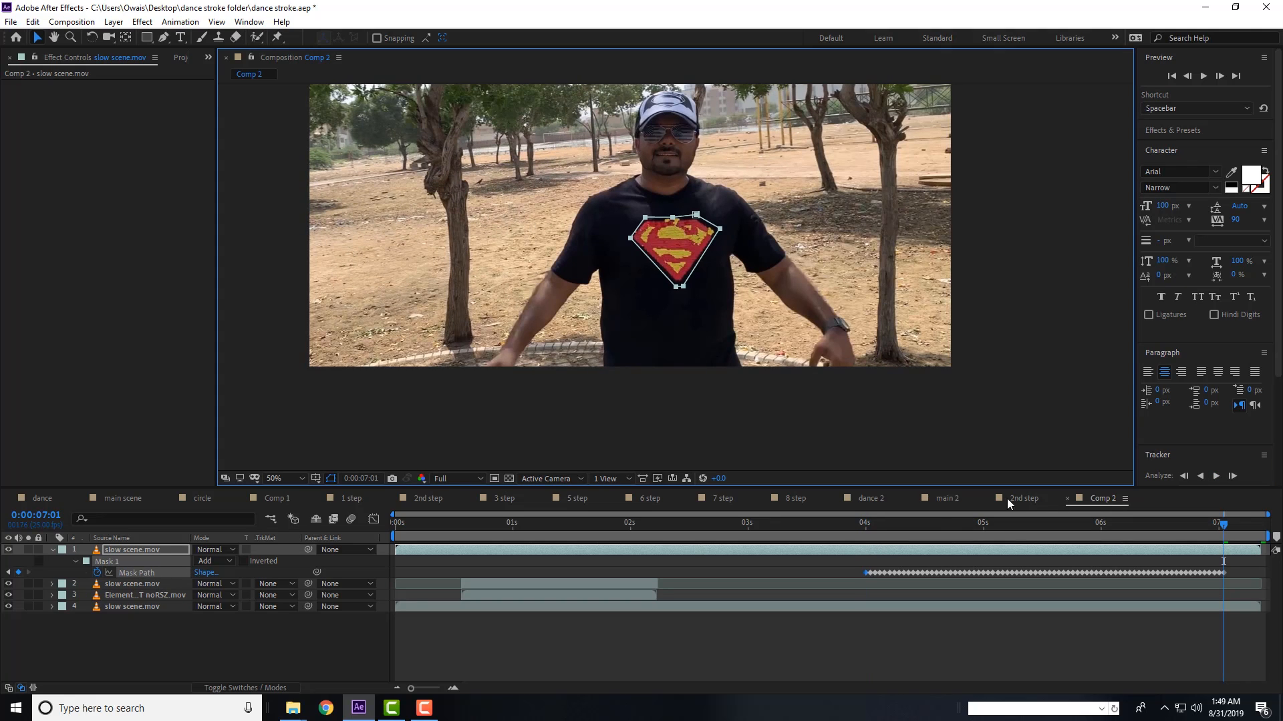
key("space")
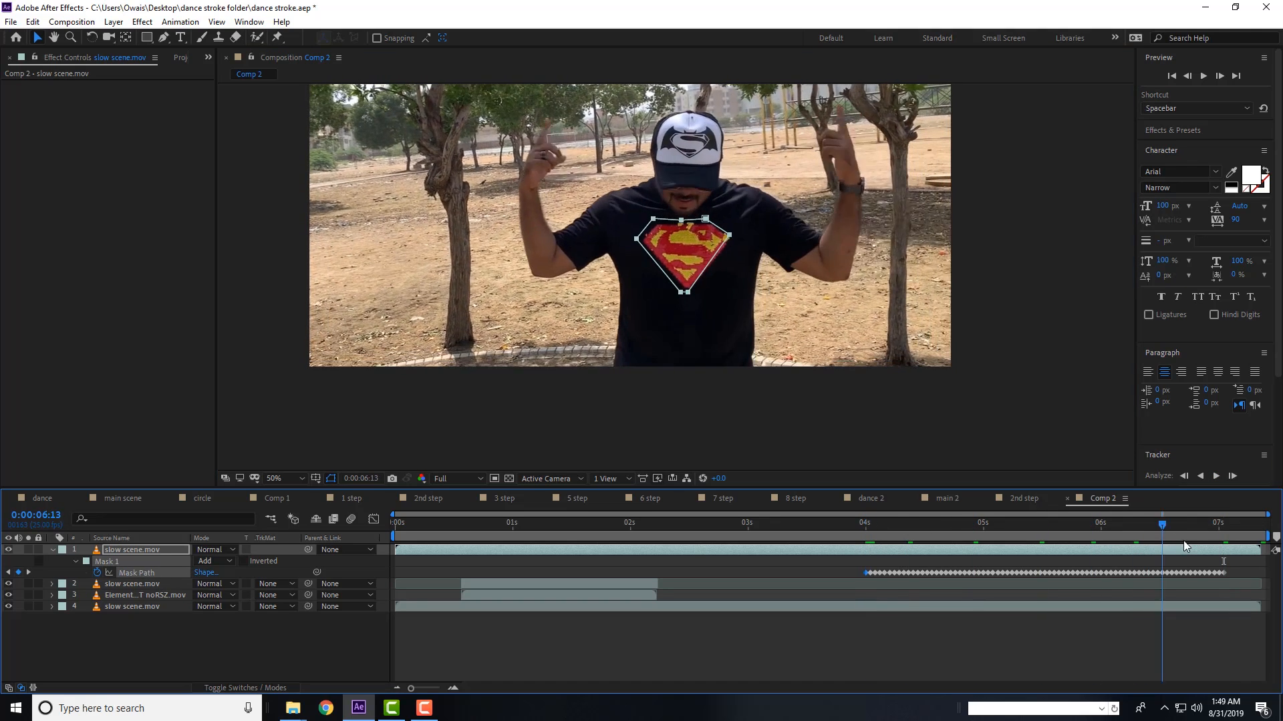
- Return to 0:00:04:00 and track Mask 1 backward to the start of the composition
left_click_drag(1095, 536, 866, 542)
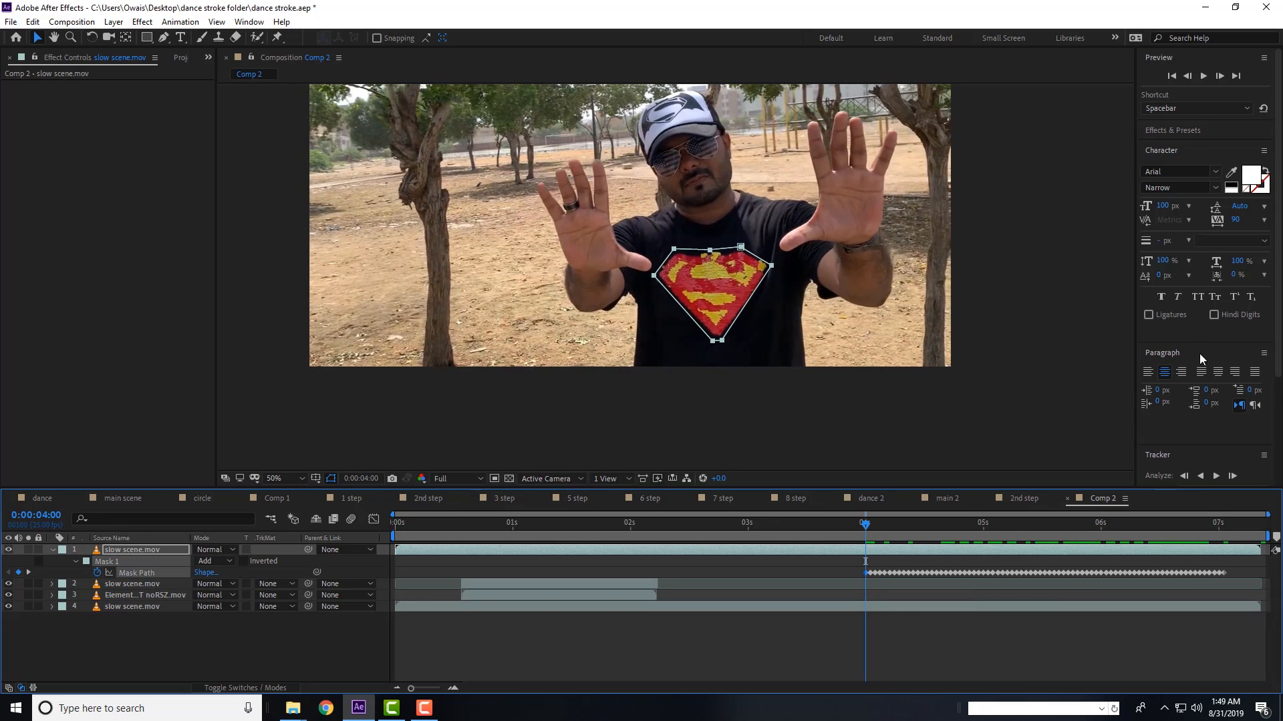
left_click(1170, 354)
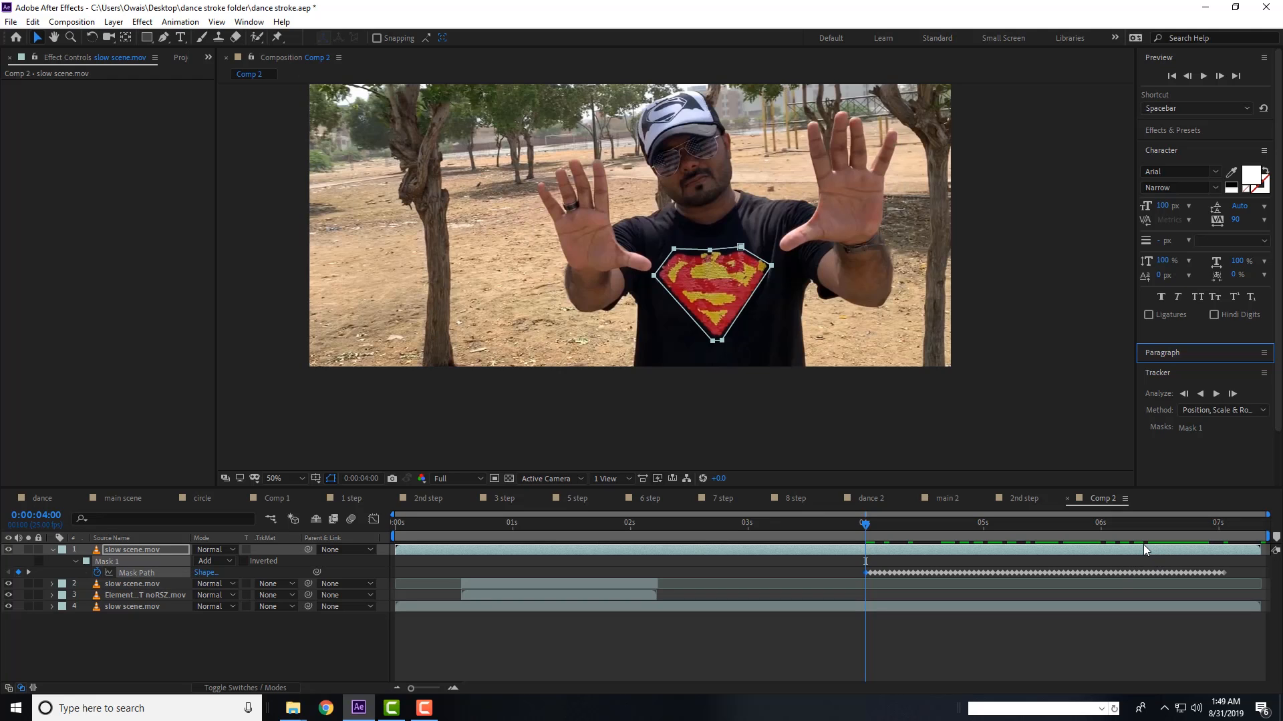
left_click(406, 523)
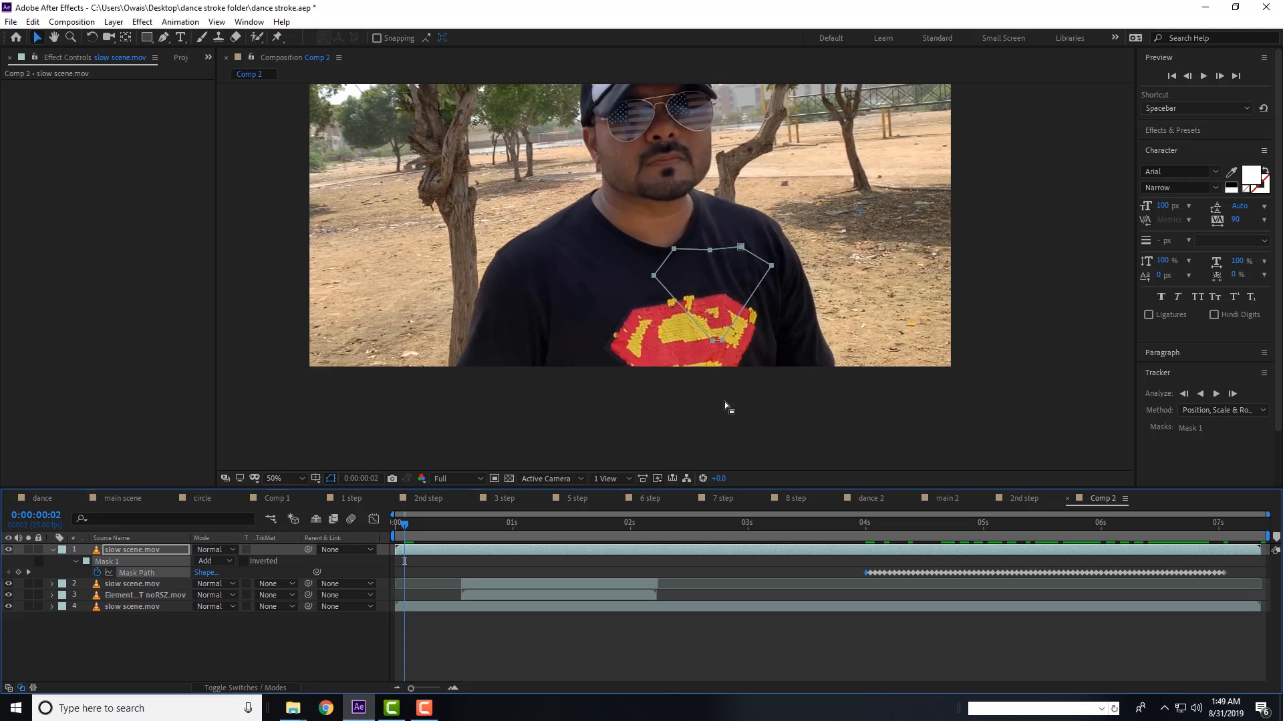
left_click_drag(419, 537, 865, 522)
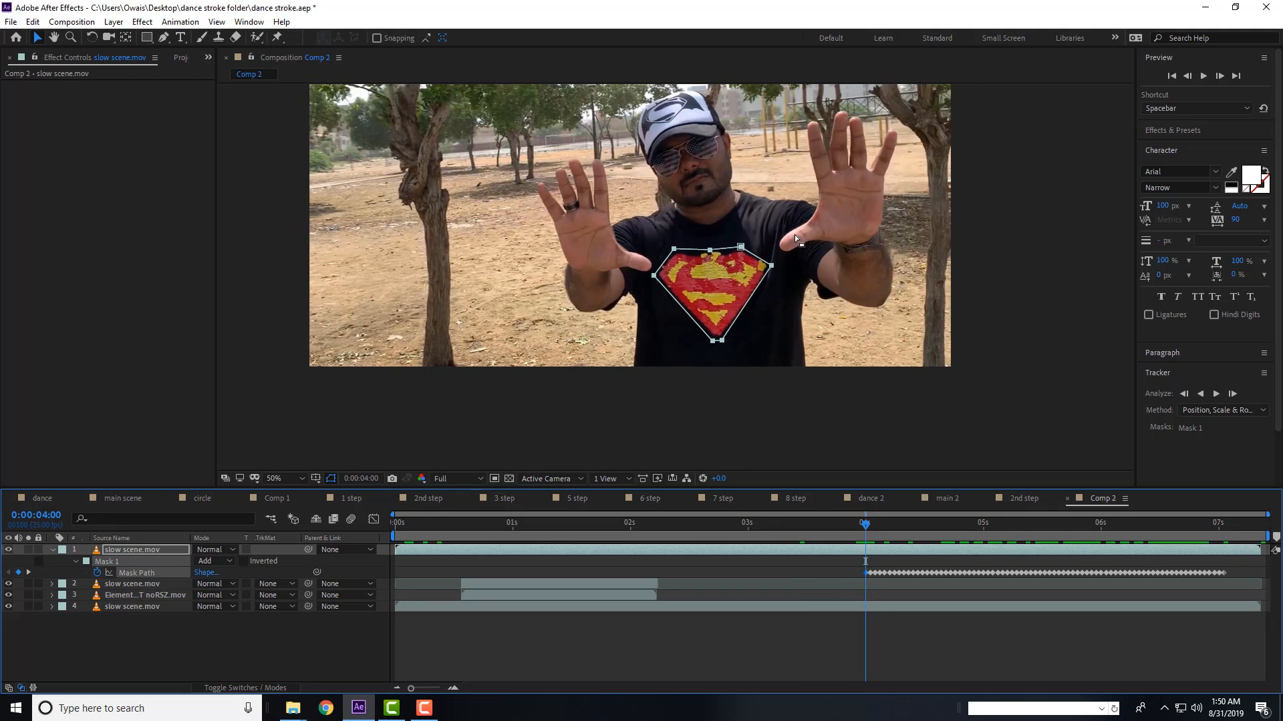
left_click(1201, 393)
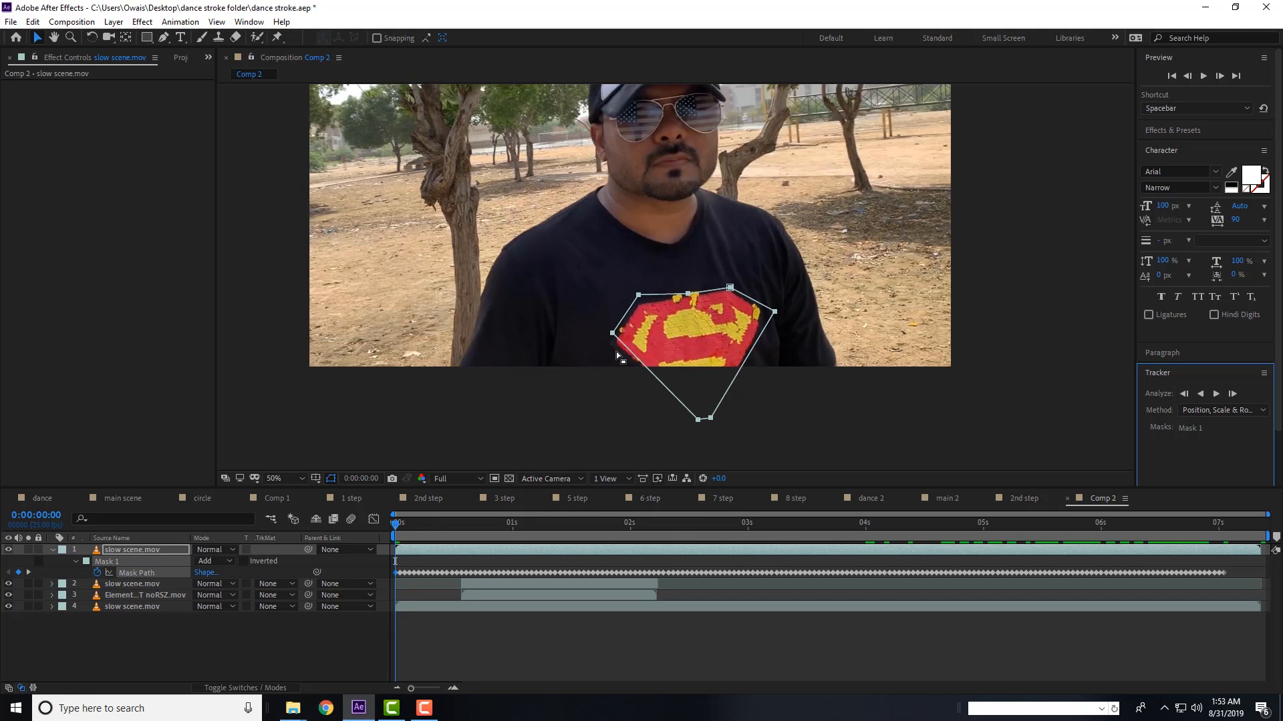
- Move the emblem mask's left, upper and lower points outward at 0:00:00:00 so they enclose the logo
left_click(613, 333)
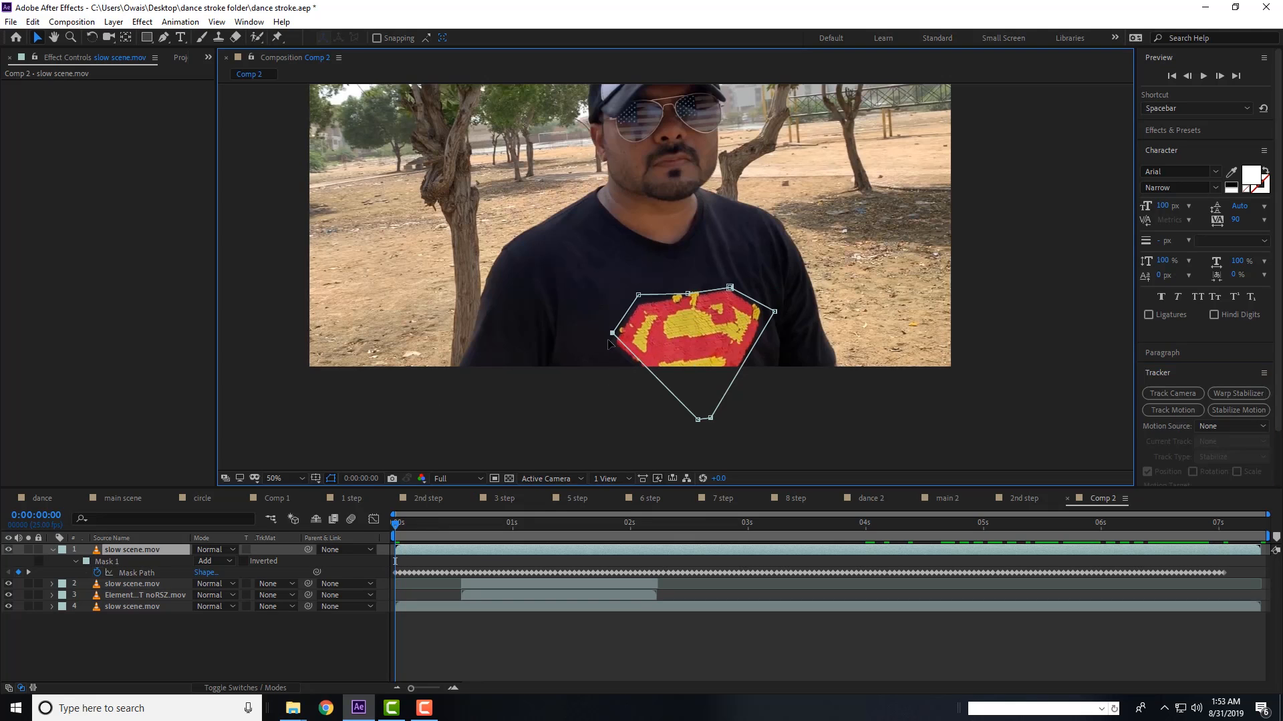
left_click_drag(611, 334, 606, 342)
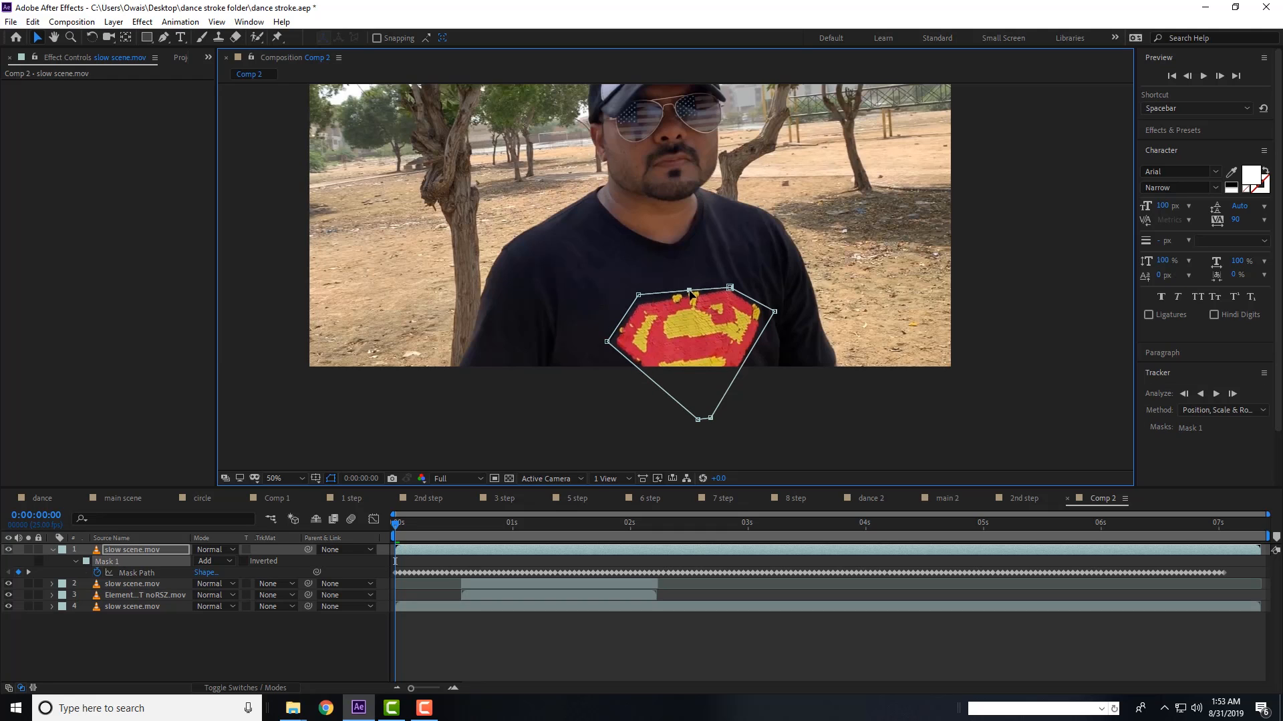
left_click_drag(689, 291, 730, 284)
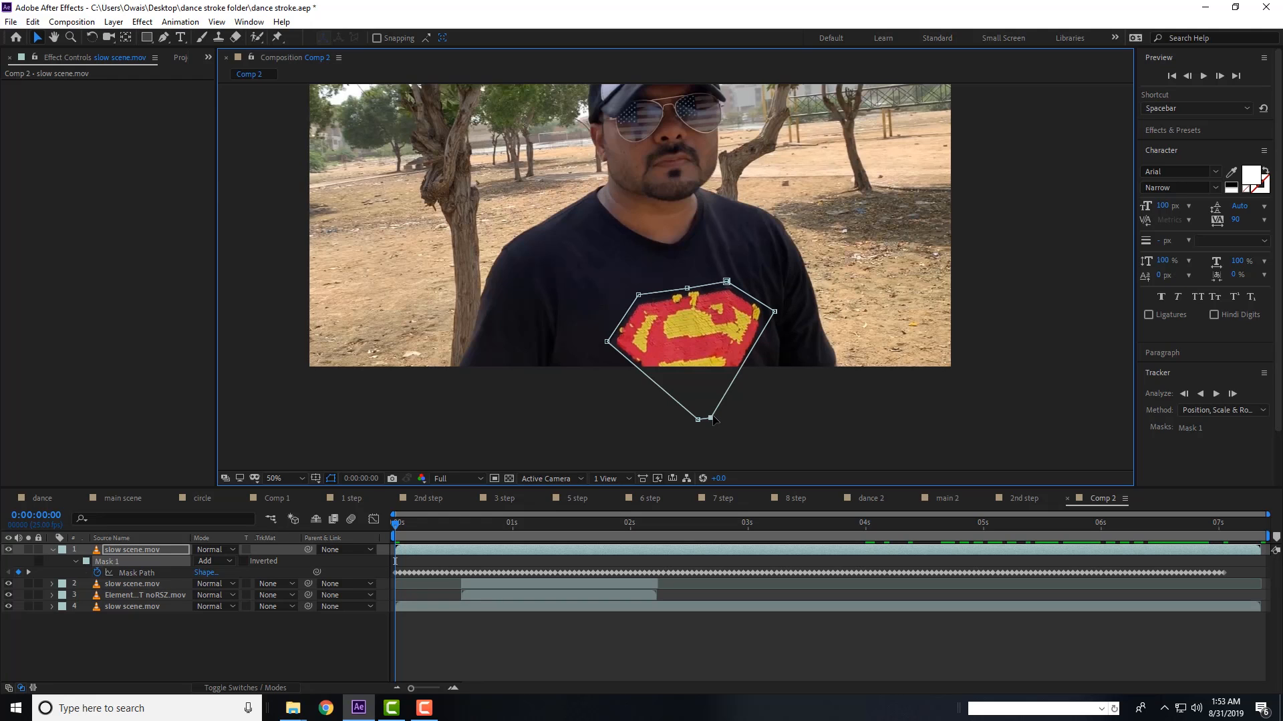
left_click_drag(713, 416, 716, 415)
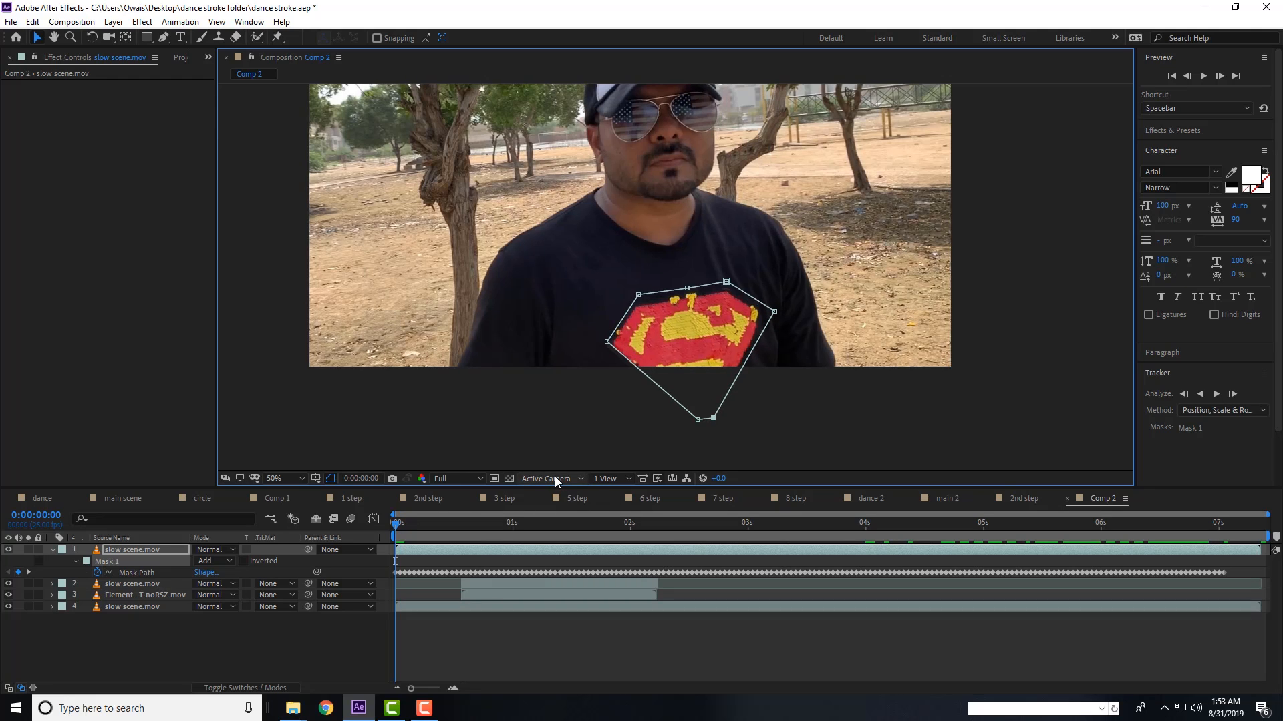
- Delete the tracked Mask Path keyframes between the first frame and 0:00:00:21
key("equal")
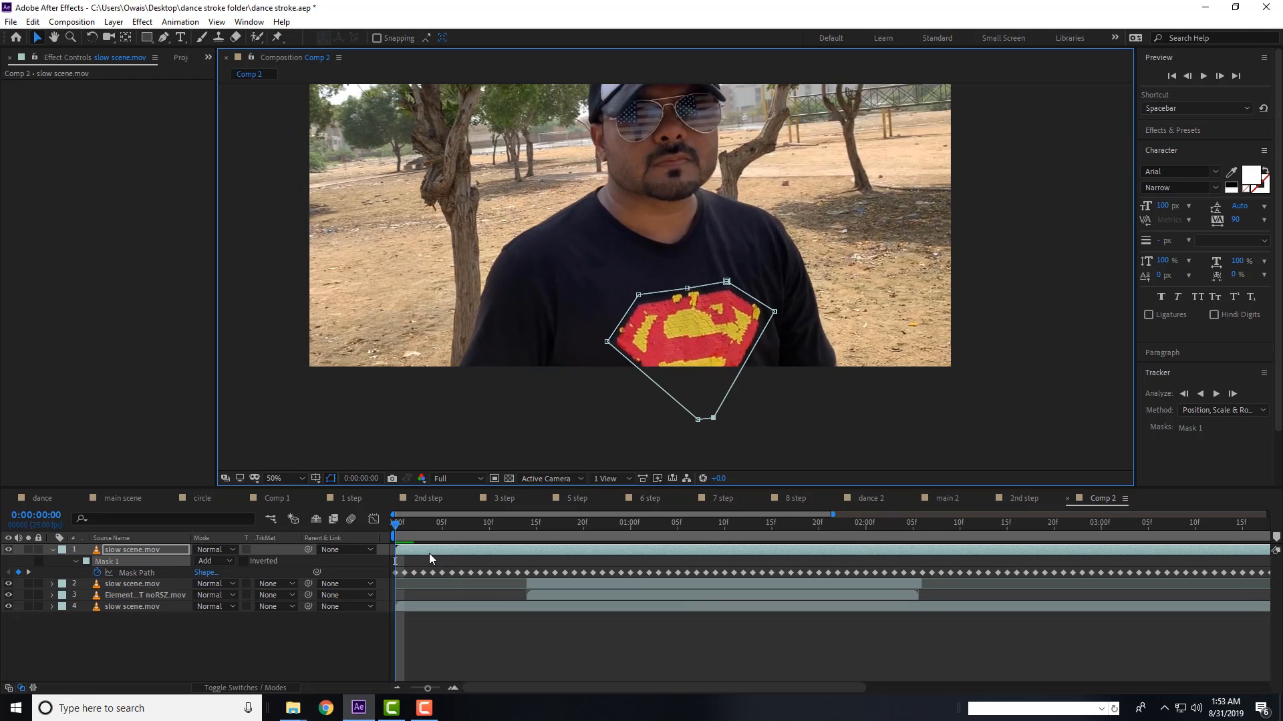
left_click_drag(402, 563, 584, 572)
key("Delete")
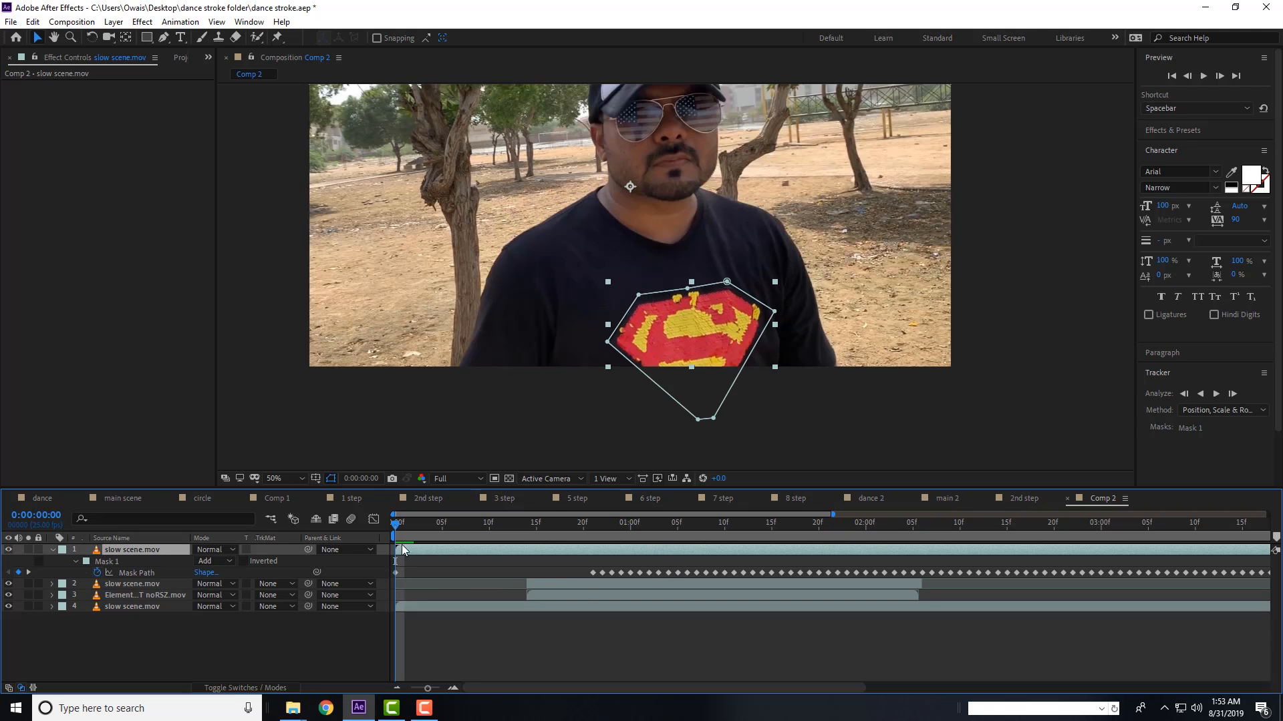
- Shift the whole emblem mask slightly down at 0:00:00:10 to follow the logo, adding a Mask Path keyframe
left_click_drag(404, 526, 595, 538)
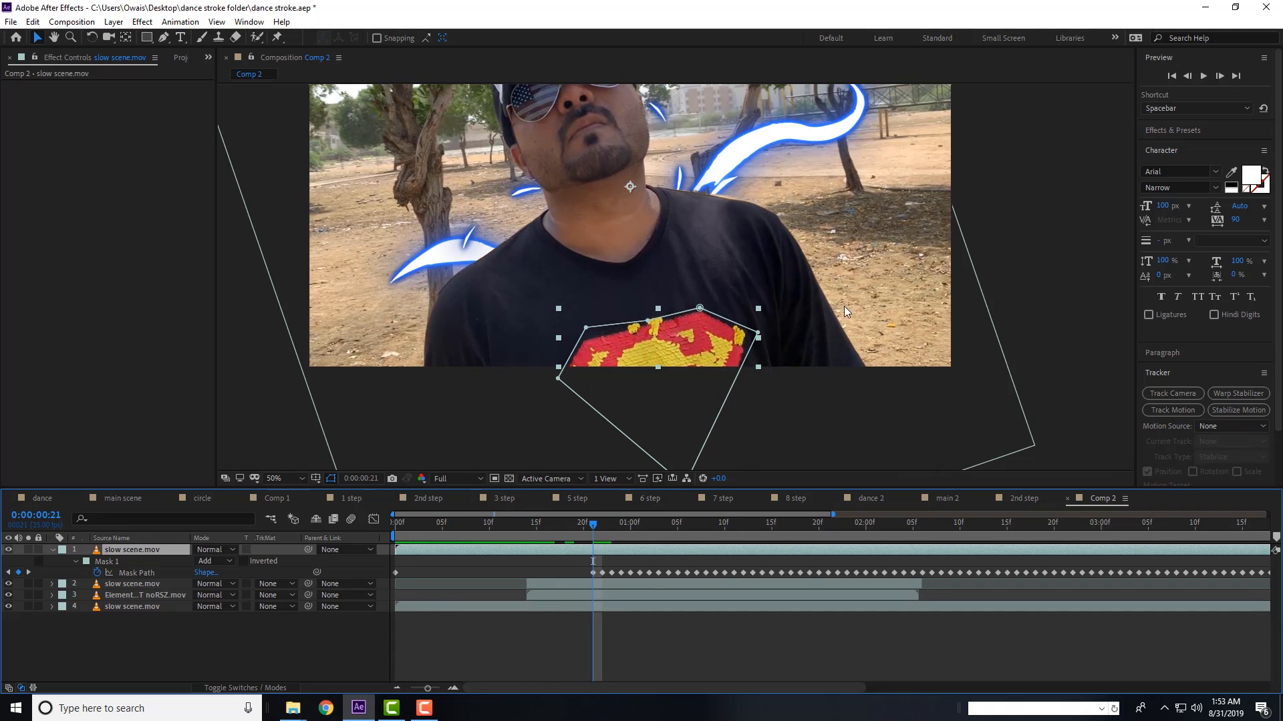
left_click(496, 527)
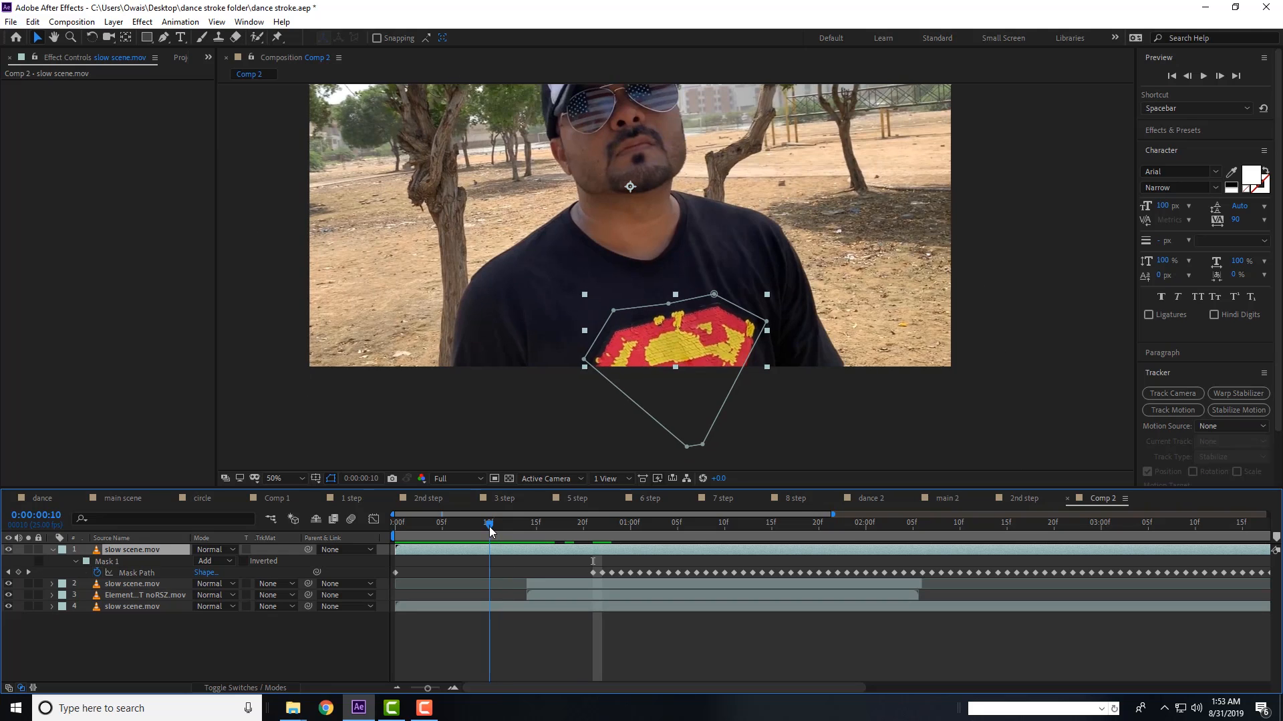
left_click(148, 576)
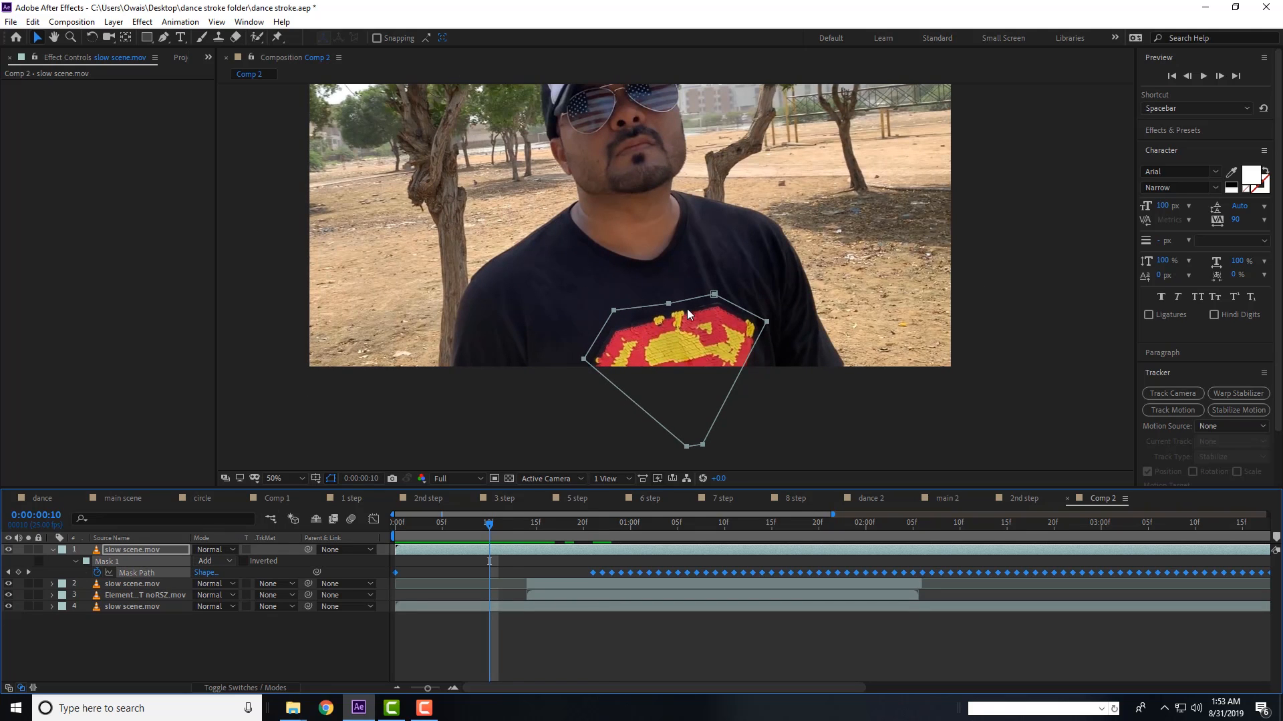
left_click_drag(662, 307, 664, 312)
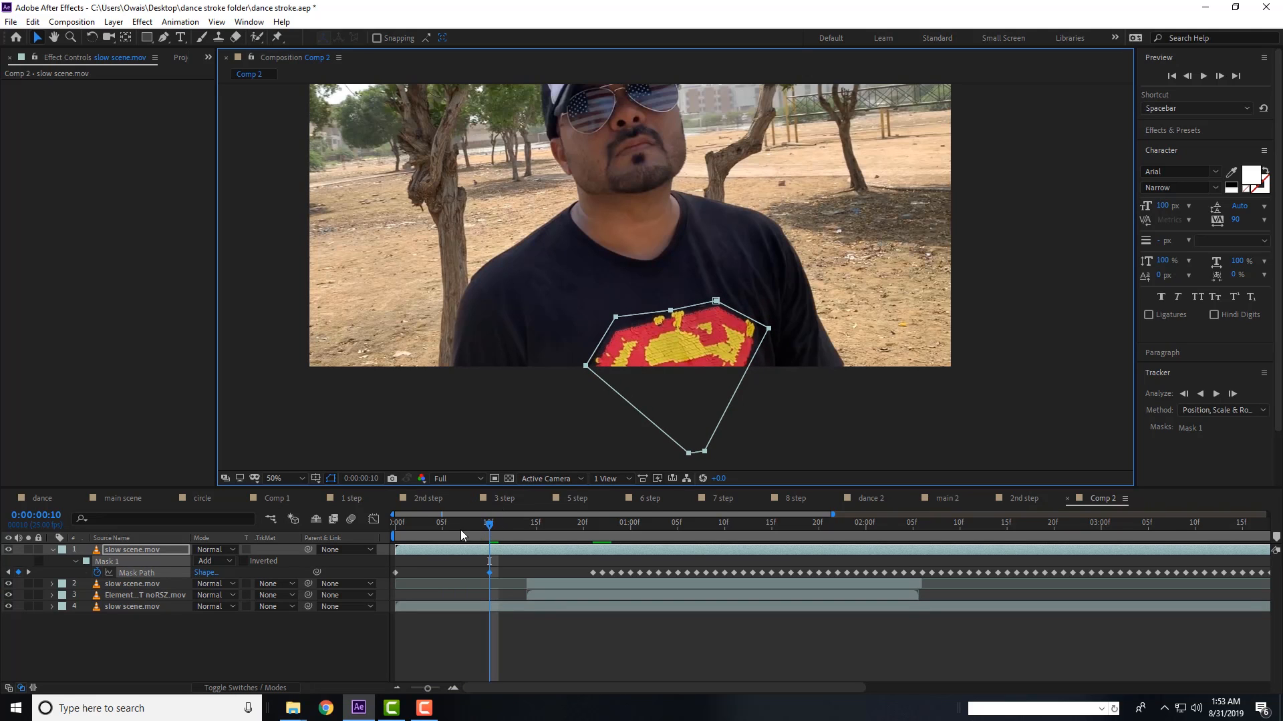
- Move the emblem mask's upper-left point slightly down at 0:00:00:10 so it sits closer to the logo's edge
left_click_drag(461, 534, 490, 528)
left_click(618, 315)
double_click(614, 315)
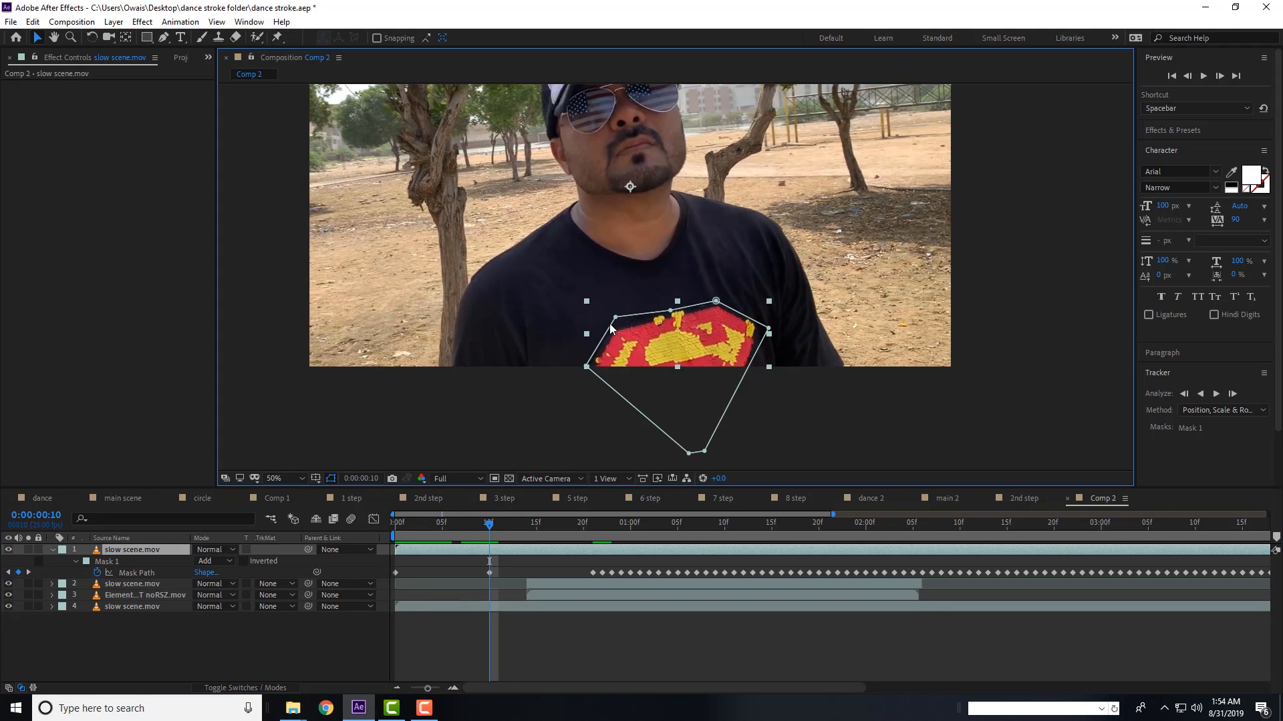
left_click_drag(615, 317, 613, 324)
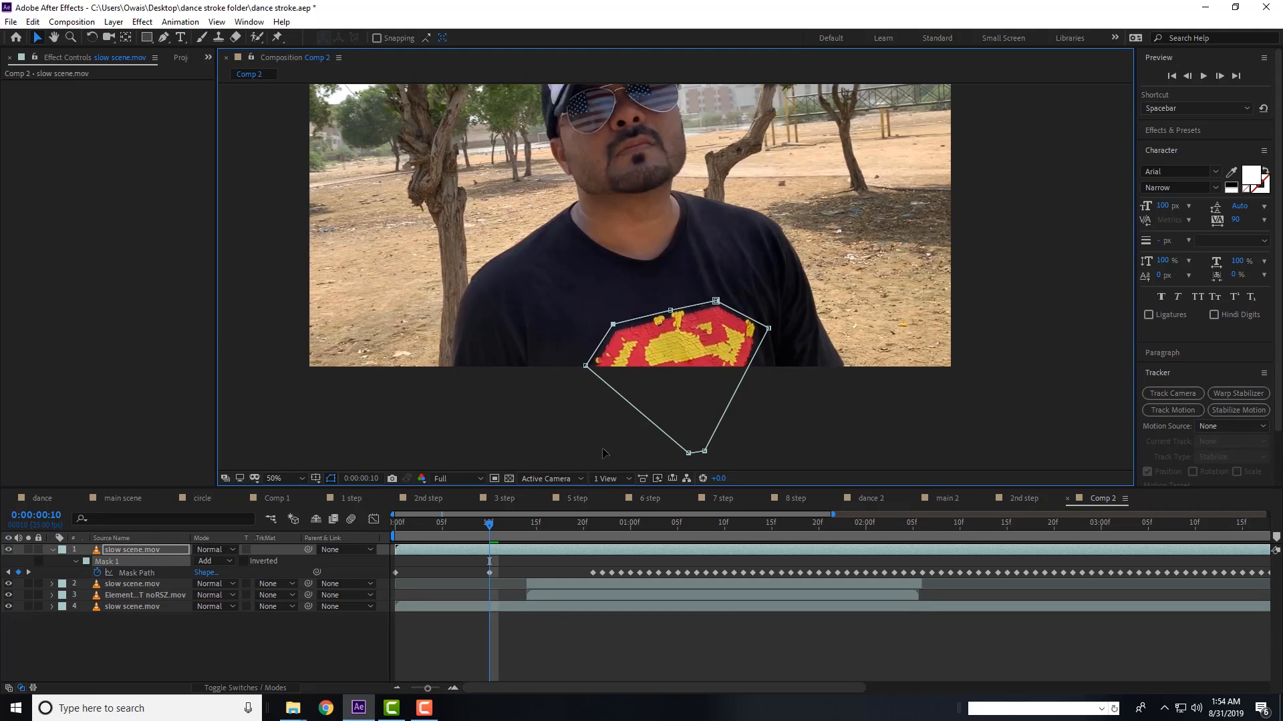
- Play the composition from its first frame and scrub through it to check how the mask follows the emblem
mouse_move(490, 524)
left_mouse_down()
mouse_move(337, 528)
mouse_move(779, 547)
left_mouse_up()
key("Home")
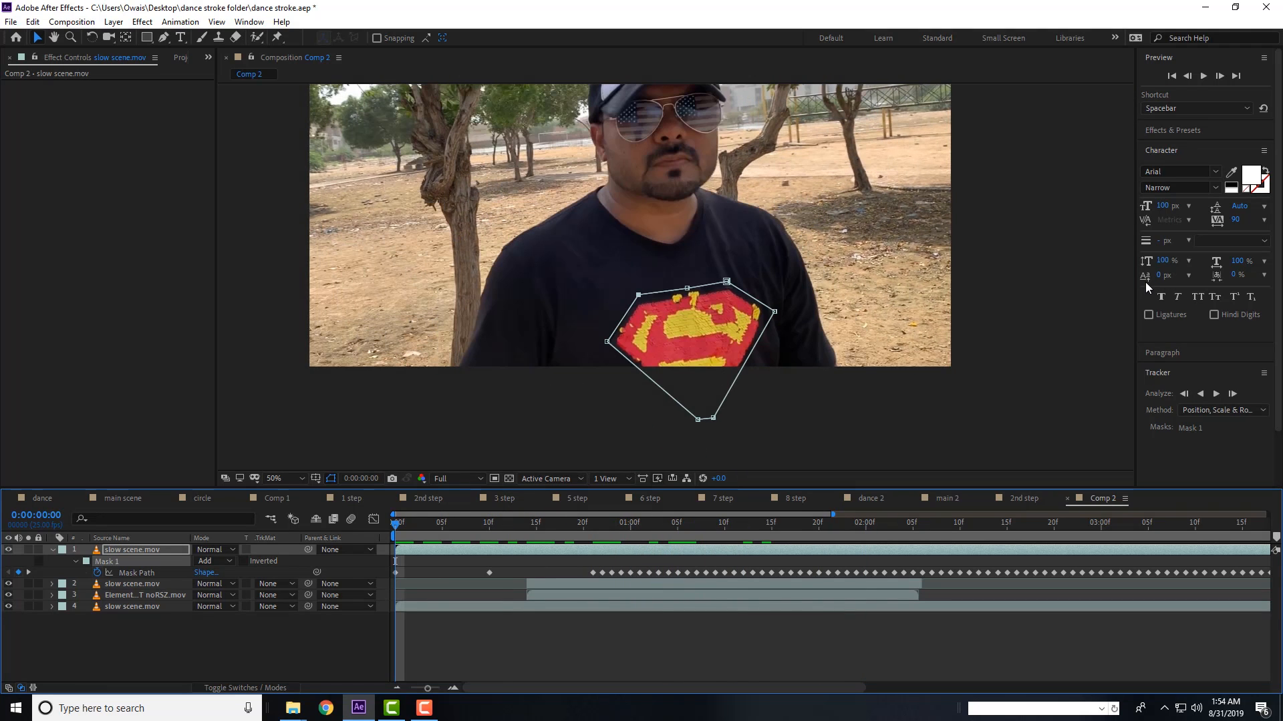
key("space")
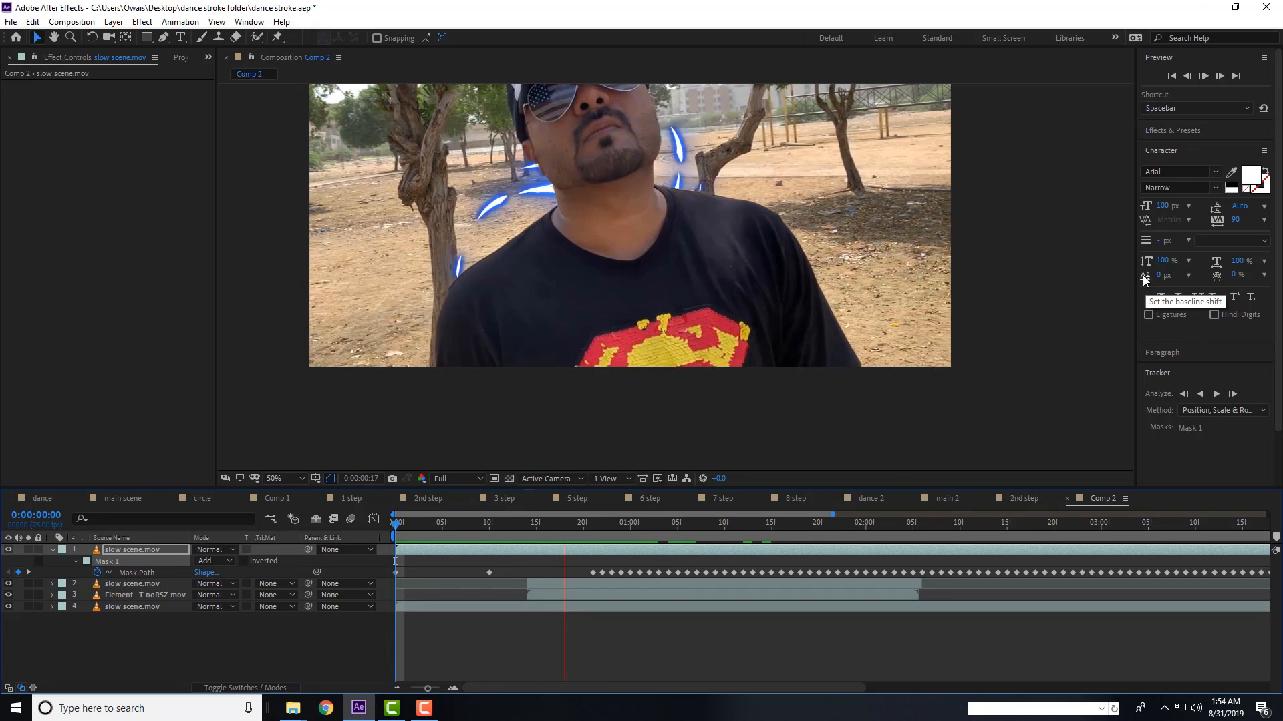
left_click_drag(698, 531, 710, 532)
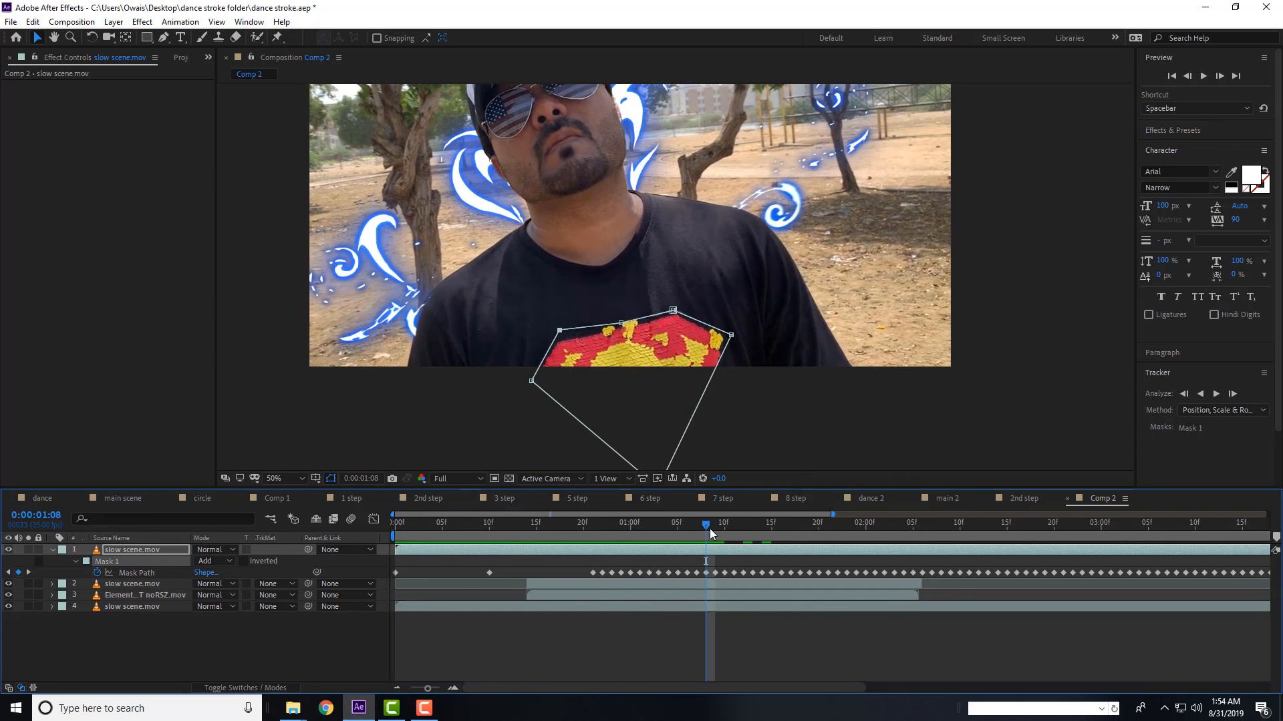
left_click_drag(827, 531, 912, 531)
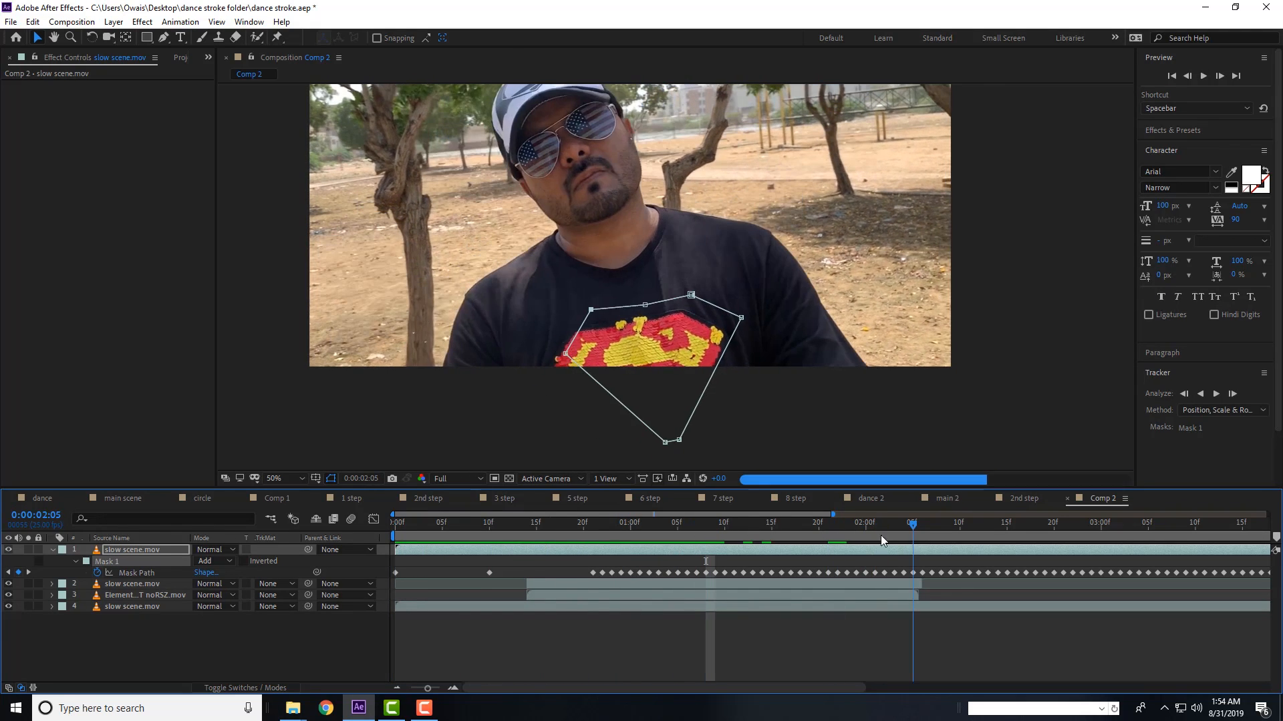
left_click(734, 528)
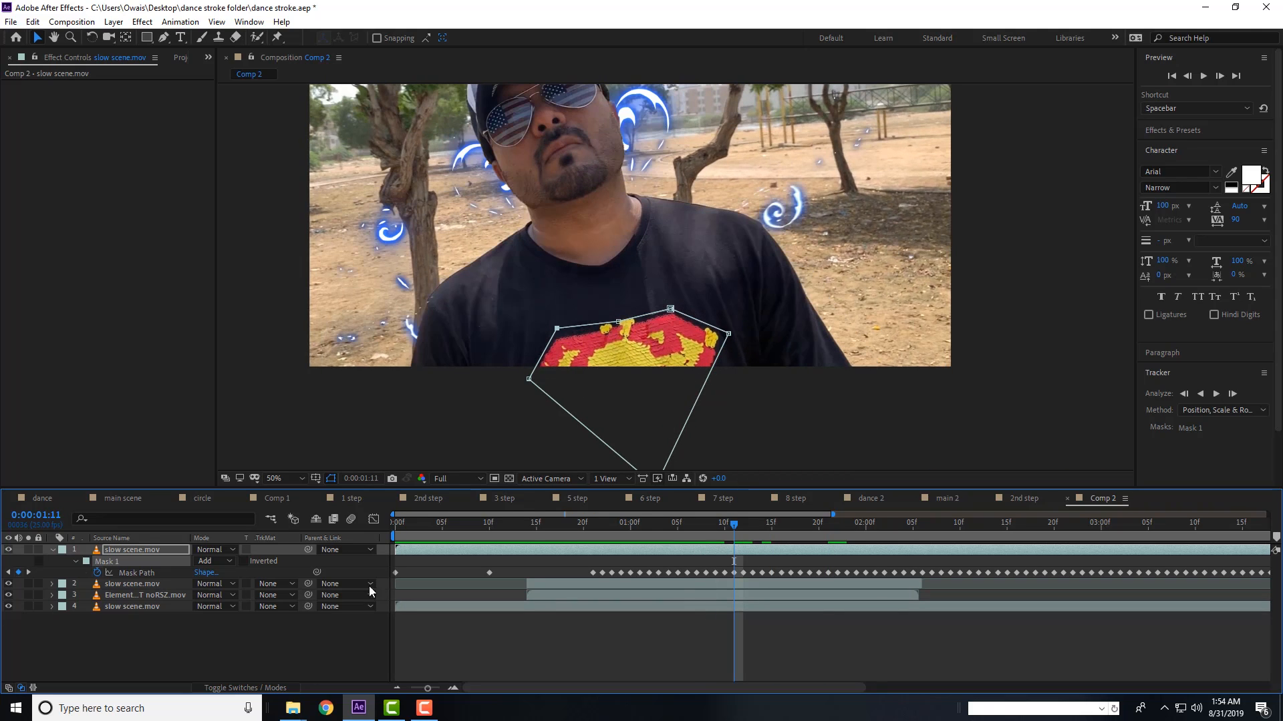
- Apply Video Copilot's Saber effect to the top slow scene.mov layer that carries the emblem mask
left_click(52, 549)
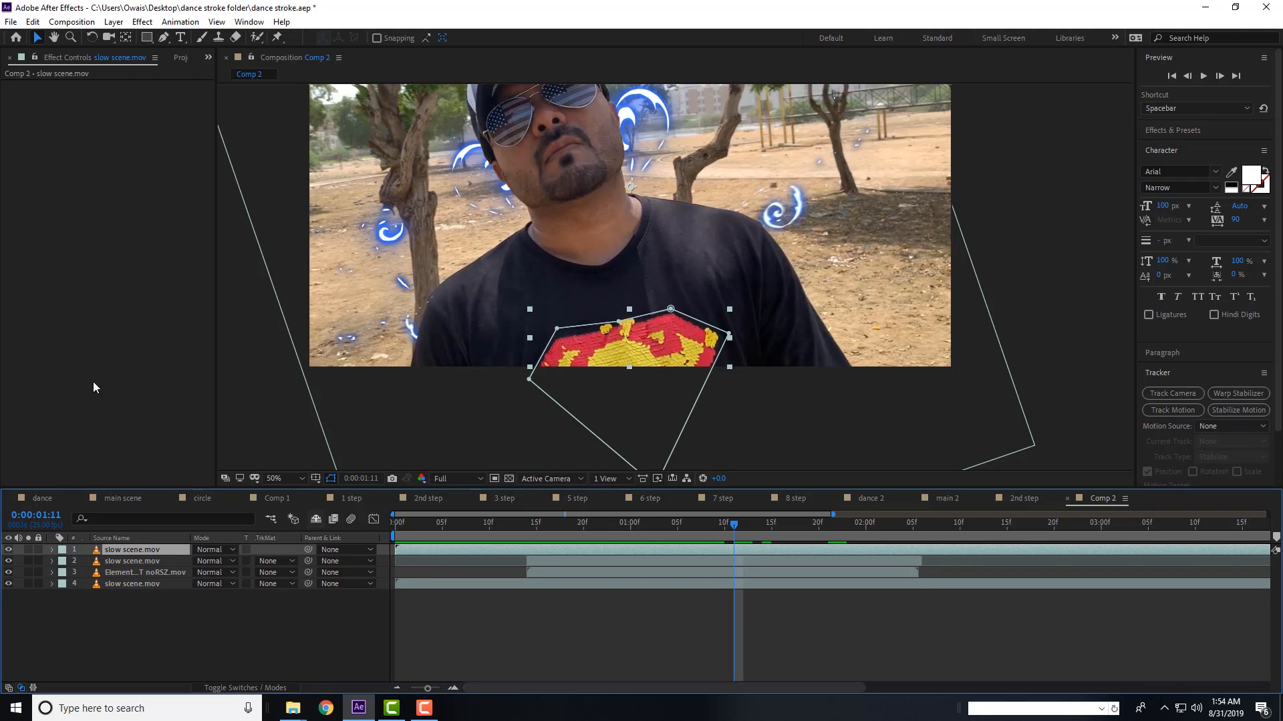
left_click(143, 21)
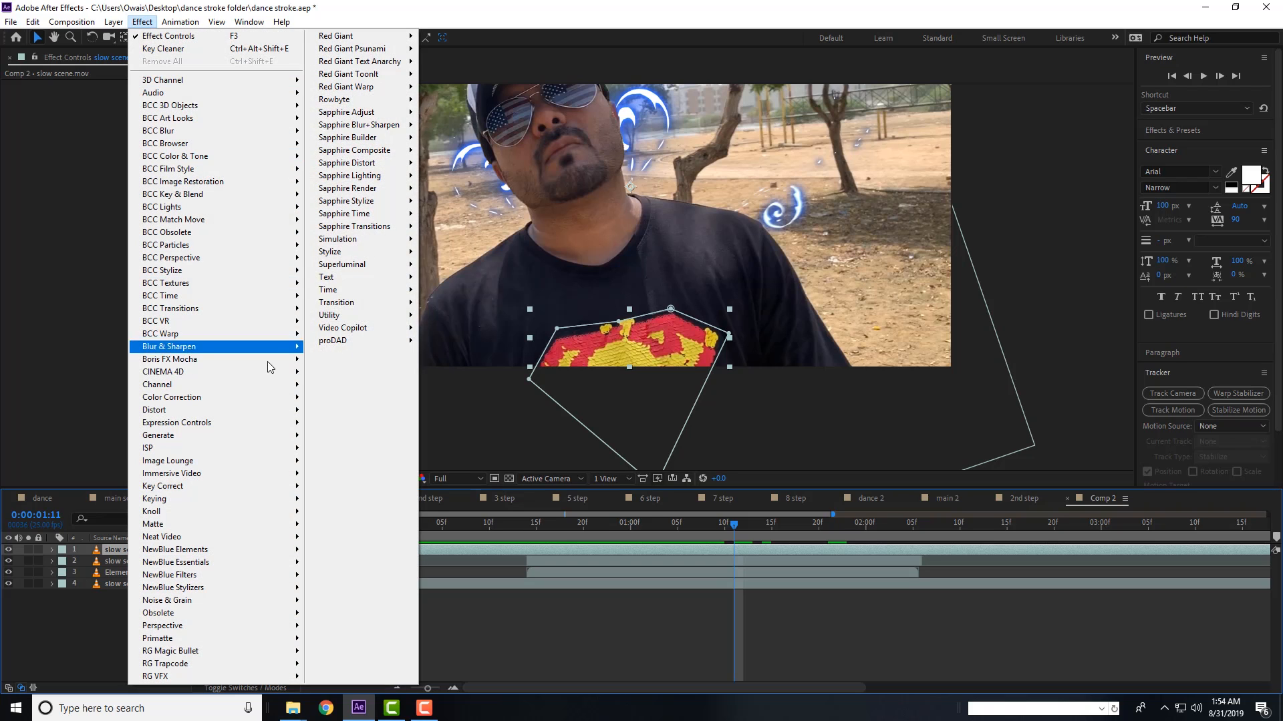
mouse_move(377, 328)
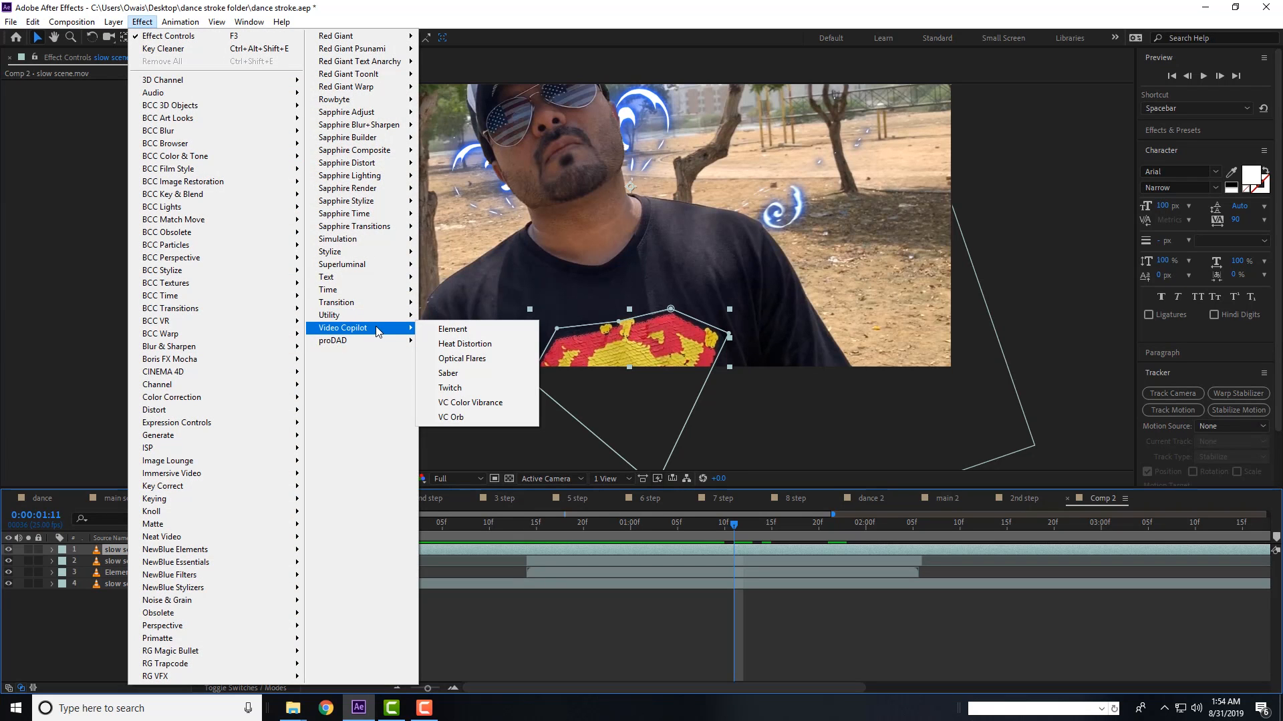
left_click(467, 373)
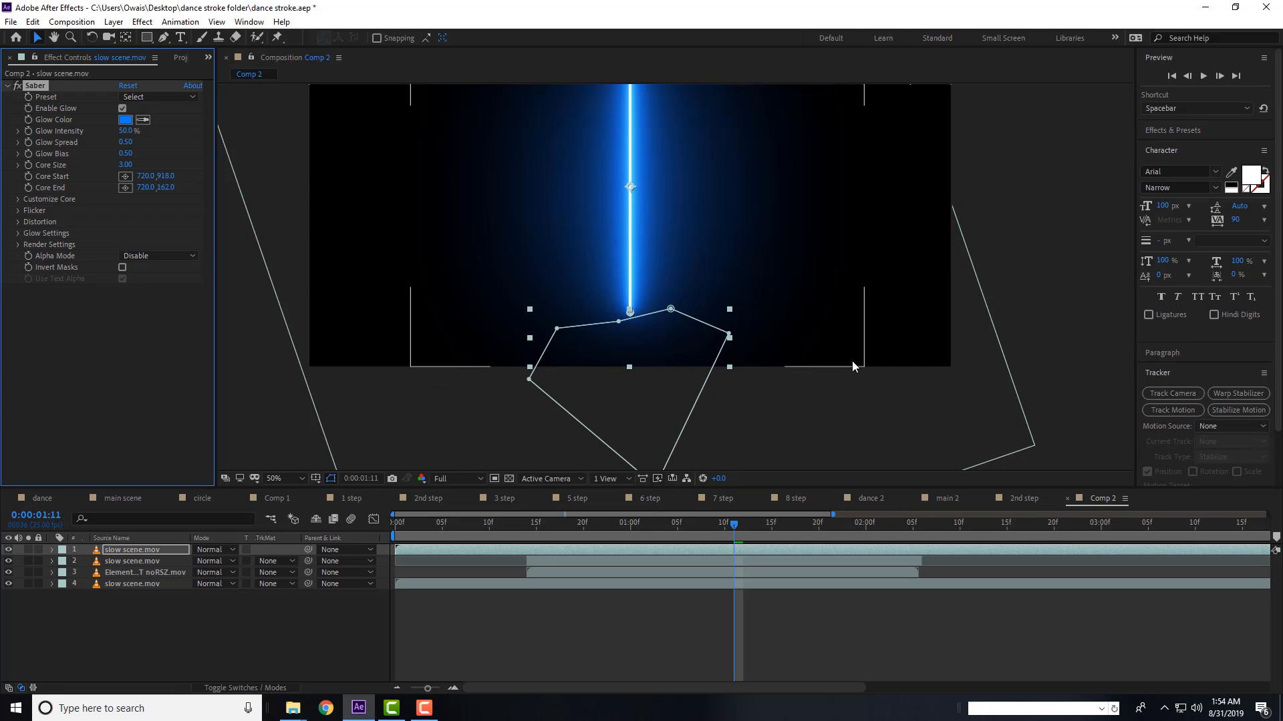
- Set Saber's Core Type to Layer Masks so the glow follows the emblem mask outline
key("h")
left_click_drag(823, 225, 873, 289)
key("v")
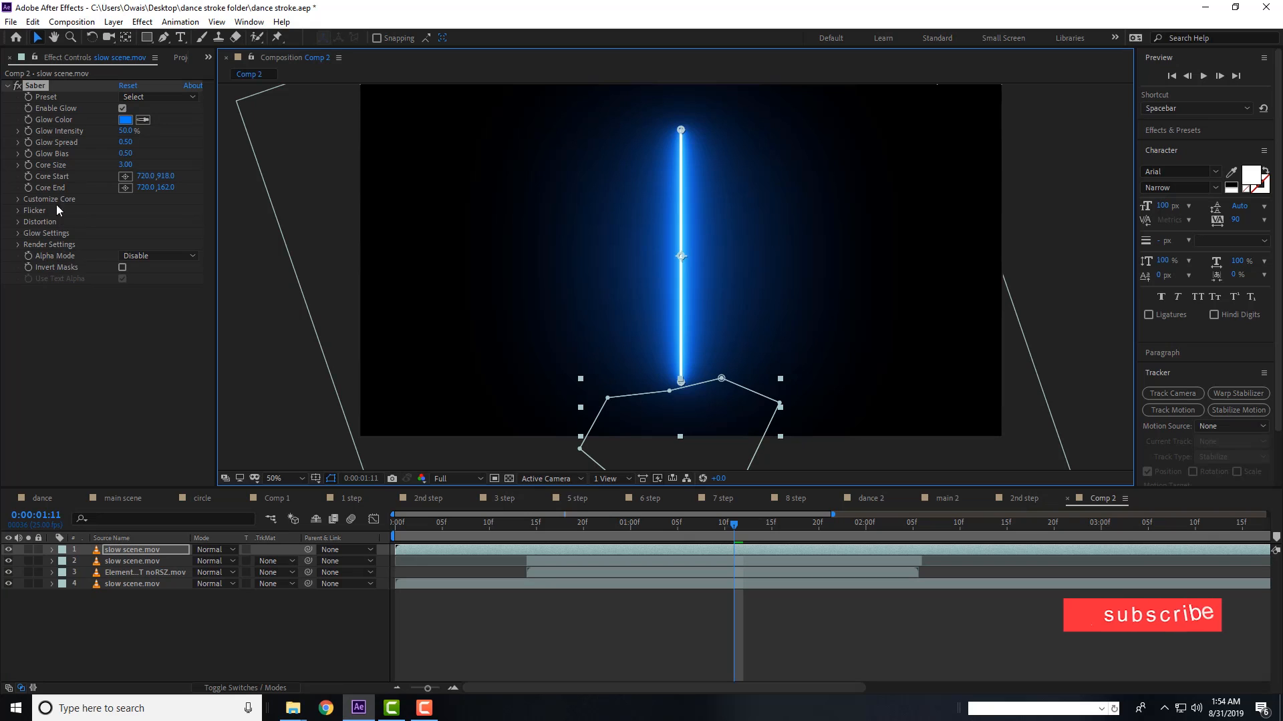
left_click(17, 199)
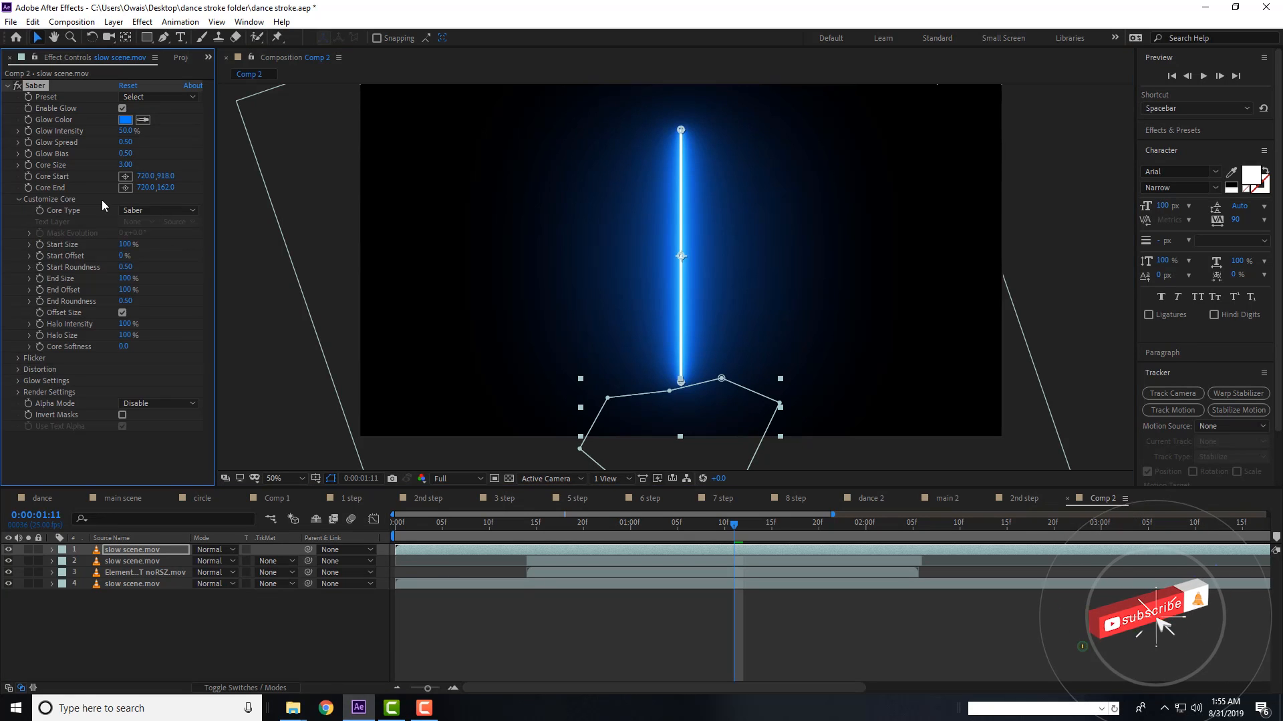
left_click(142, 211)
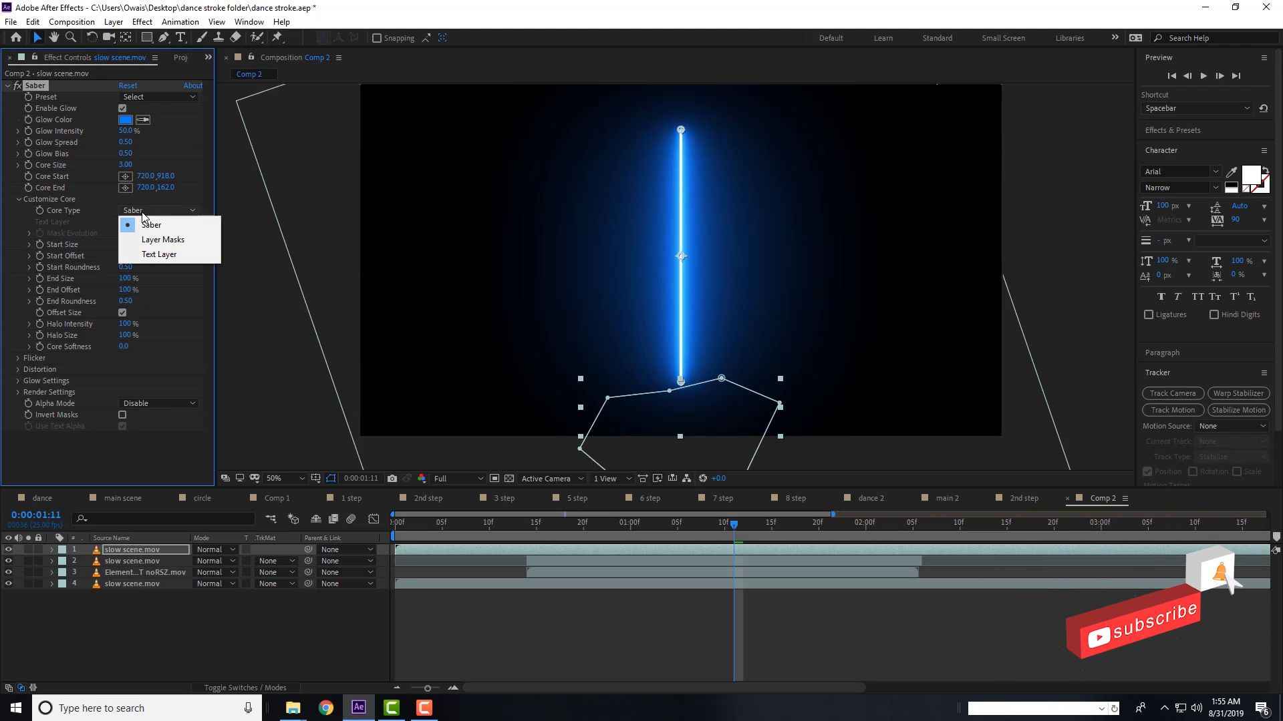
left_click(183, 238)
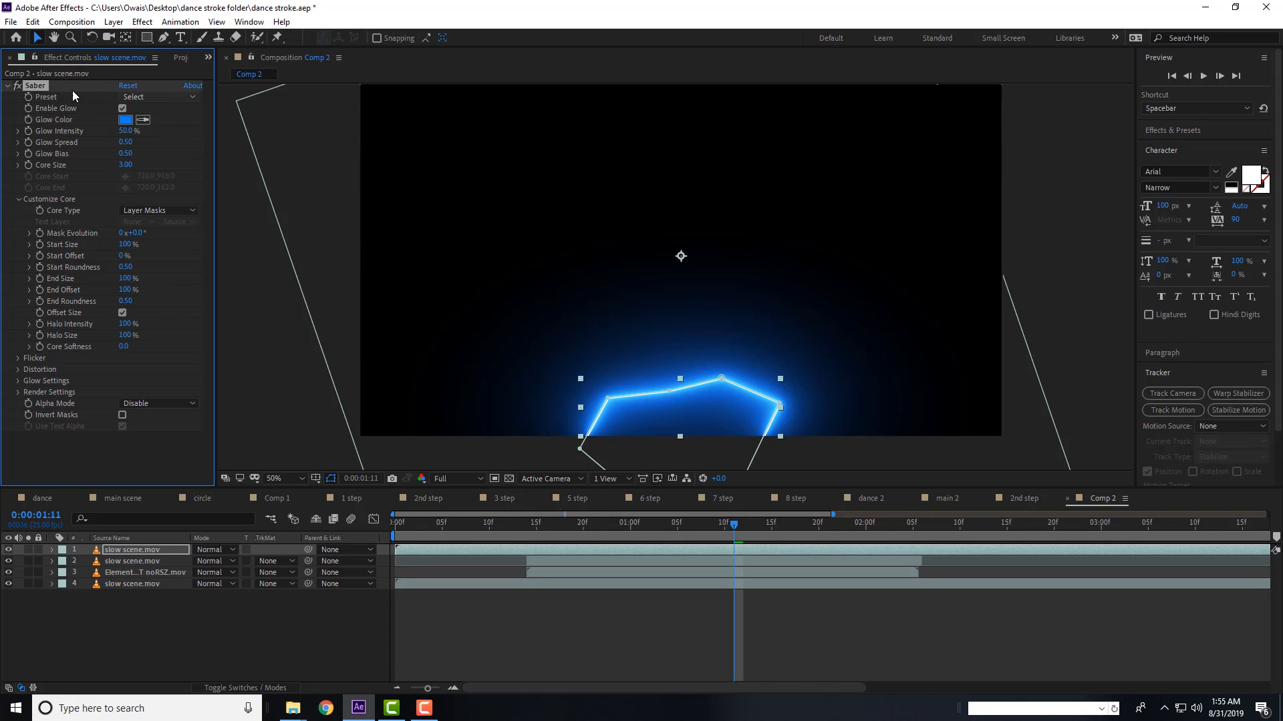
- Try the Burning preset for Saber, and settle on the Electric preset
left_click(155, 97)
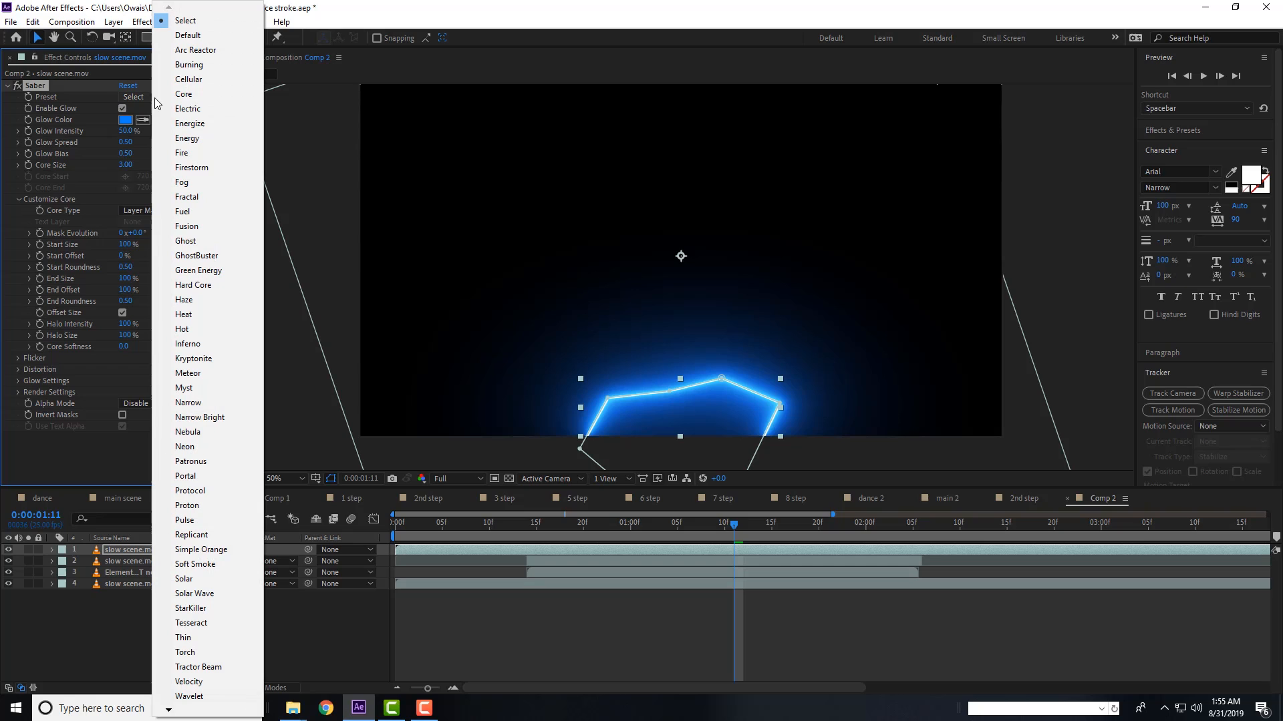
left_click(206, 64)
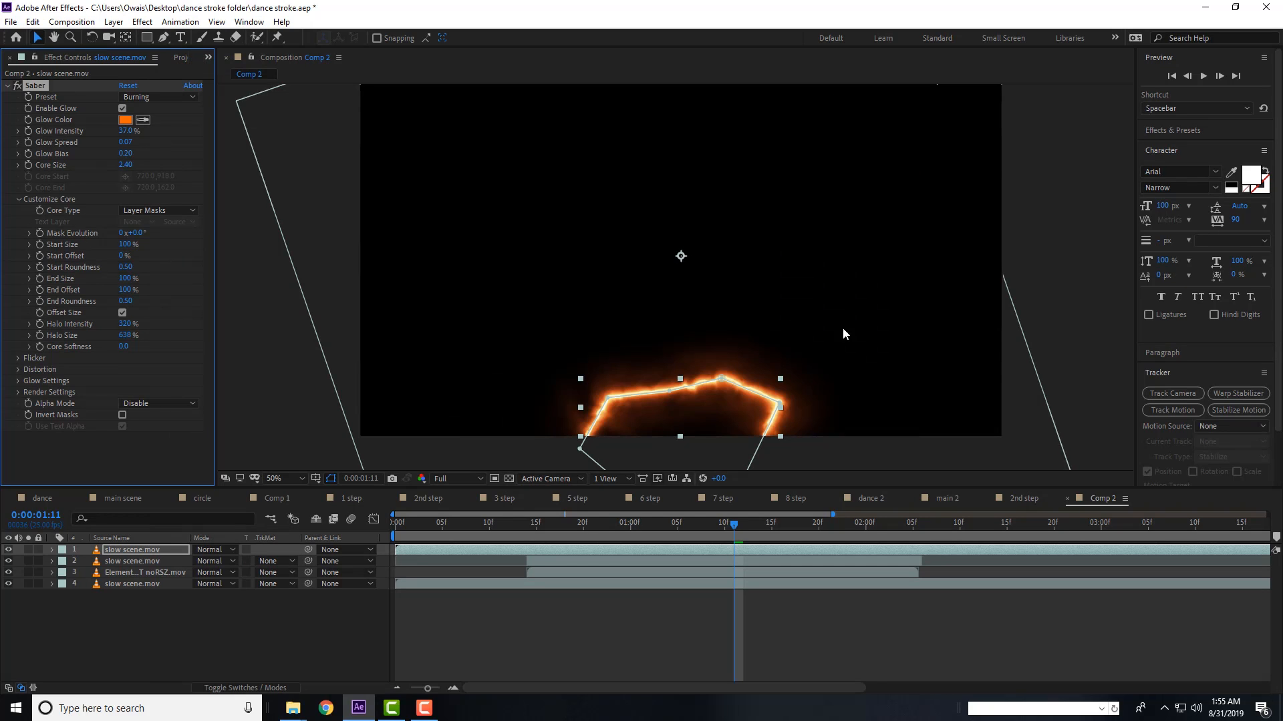
left_click(146, 98)
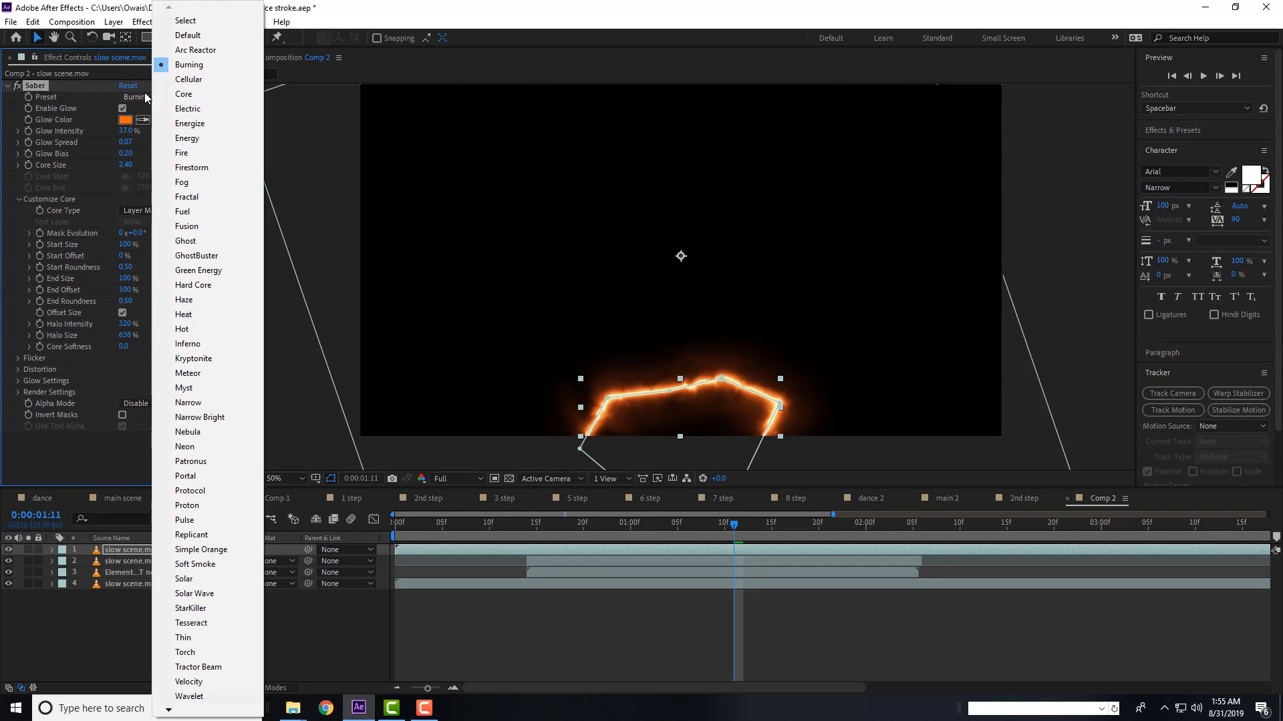
left_click(234, 109)
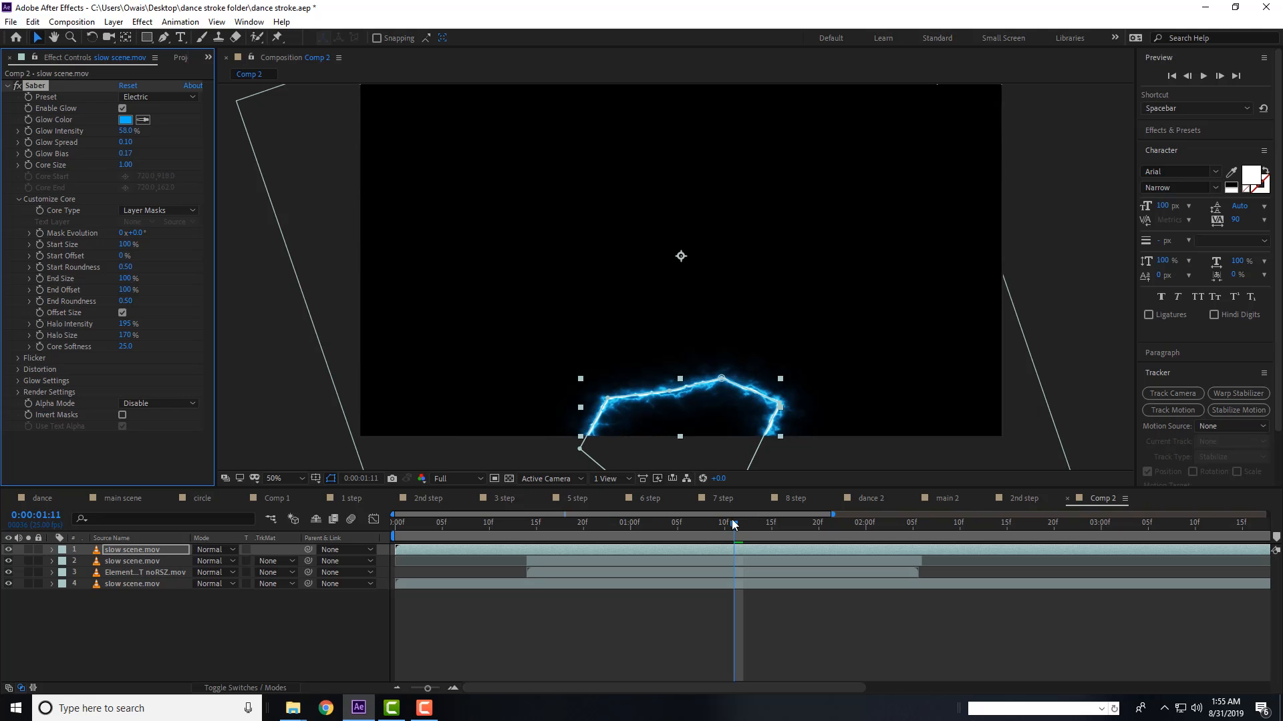
- Set the Saber layer's blending mode to Screen and change its Glow Color to orange
key("apostrophe")
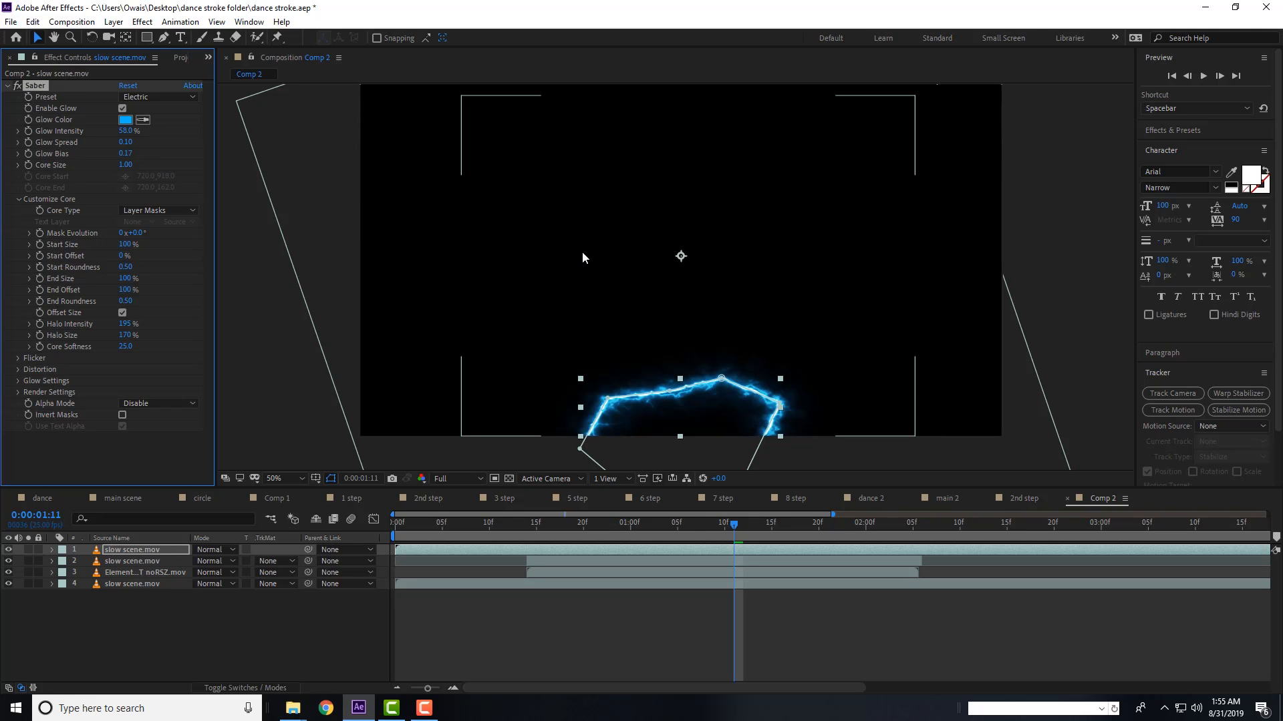
key("apostrophe")
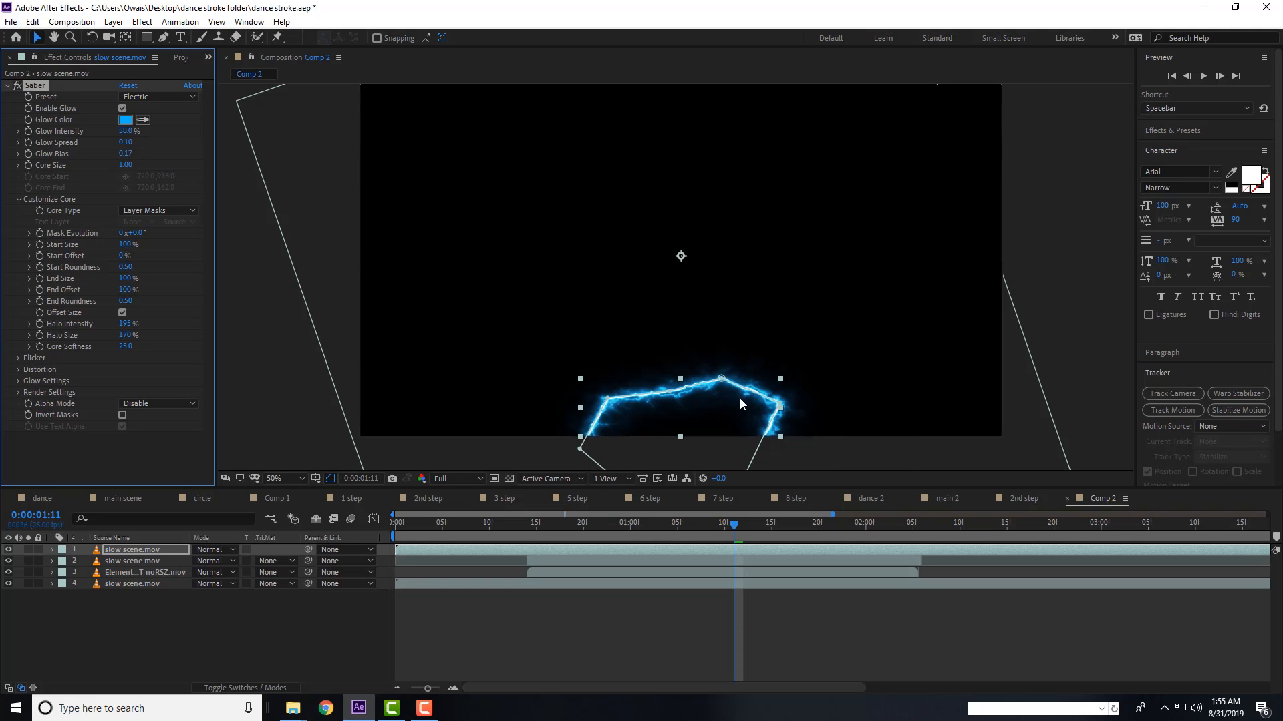
left_click(219, 550)
left_click(261, 280)
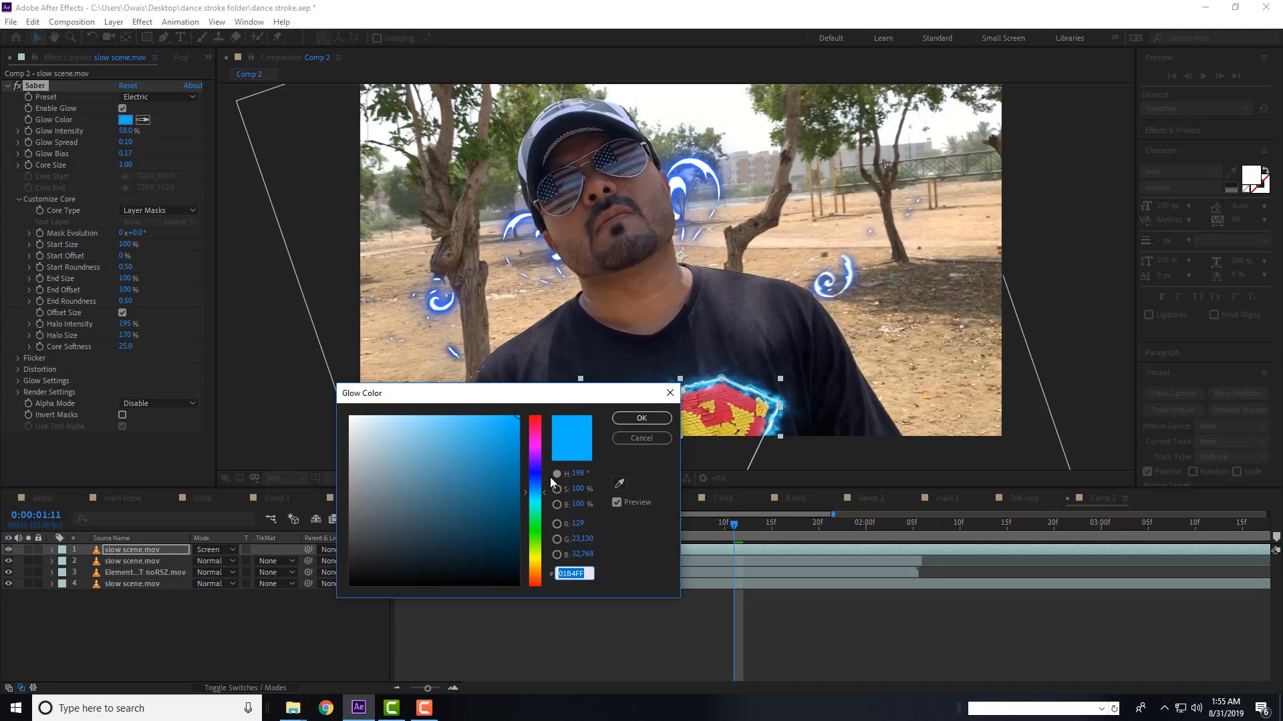
left_click_drag(537, 540, 537, 578)
left_click(641, 419)
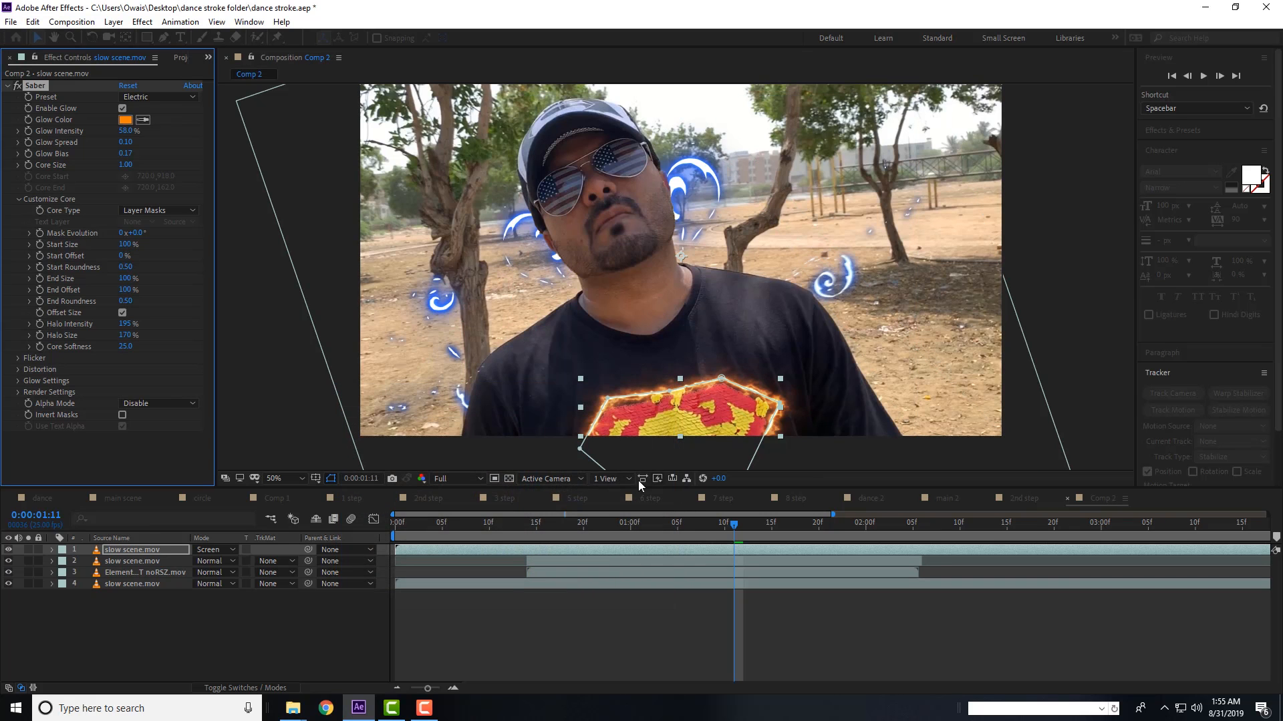
- Preview the emblem glow from the start of Comp 2
key("Home")
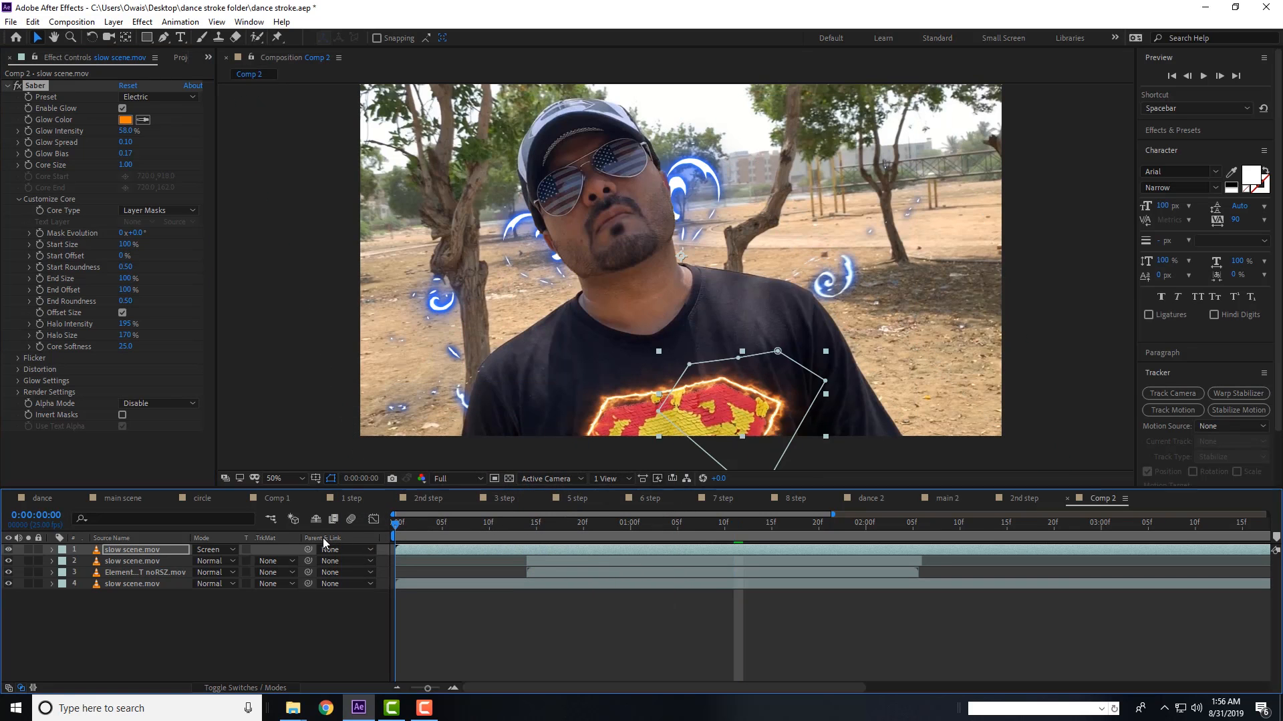
left_click(1060, 324)
key("space")
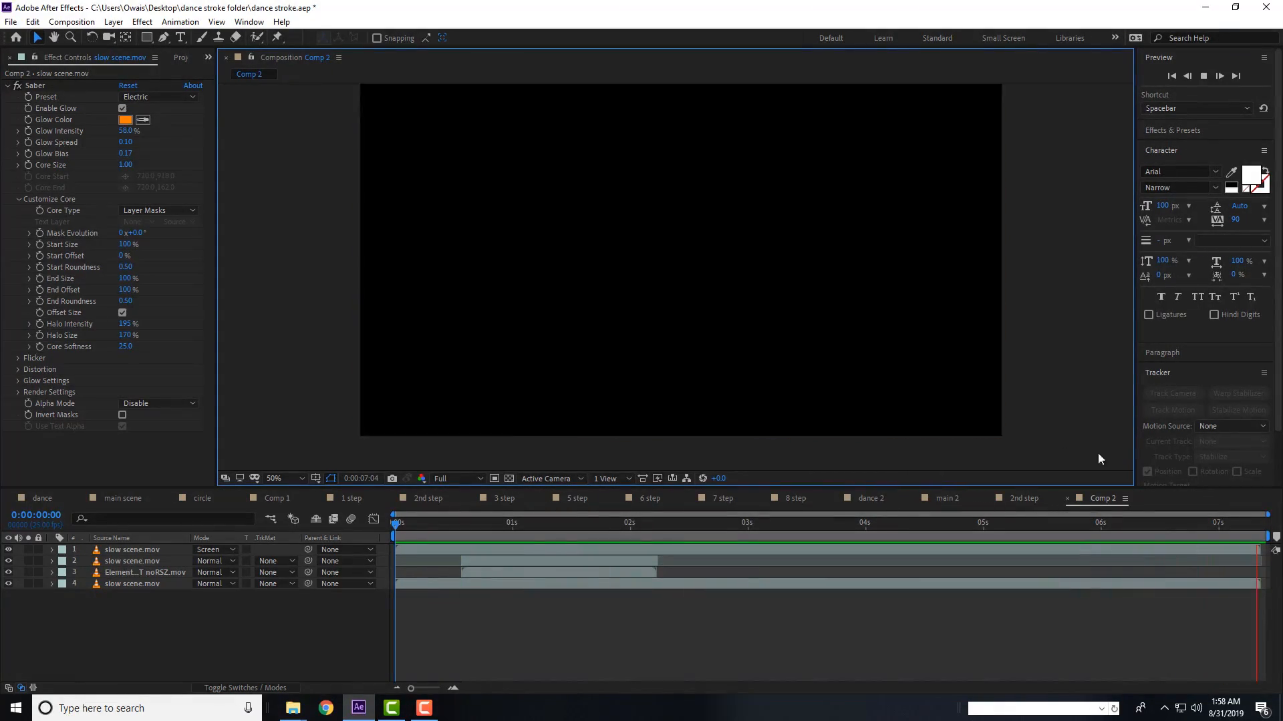
- Create a black 1920 x 1080 px solid named circle with the current time at 0:00:05:07
left_click_drag(955, 523, 1085, 524)
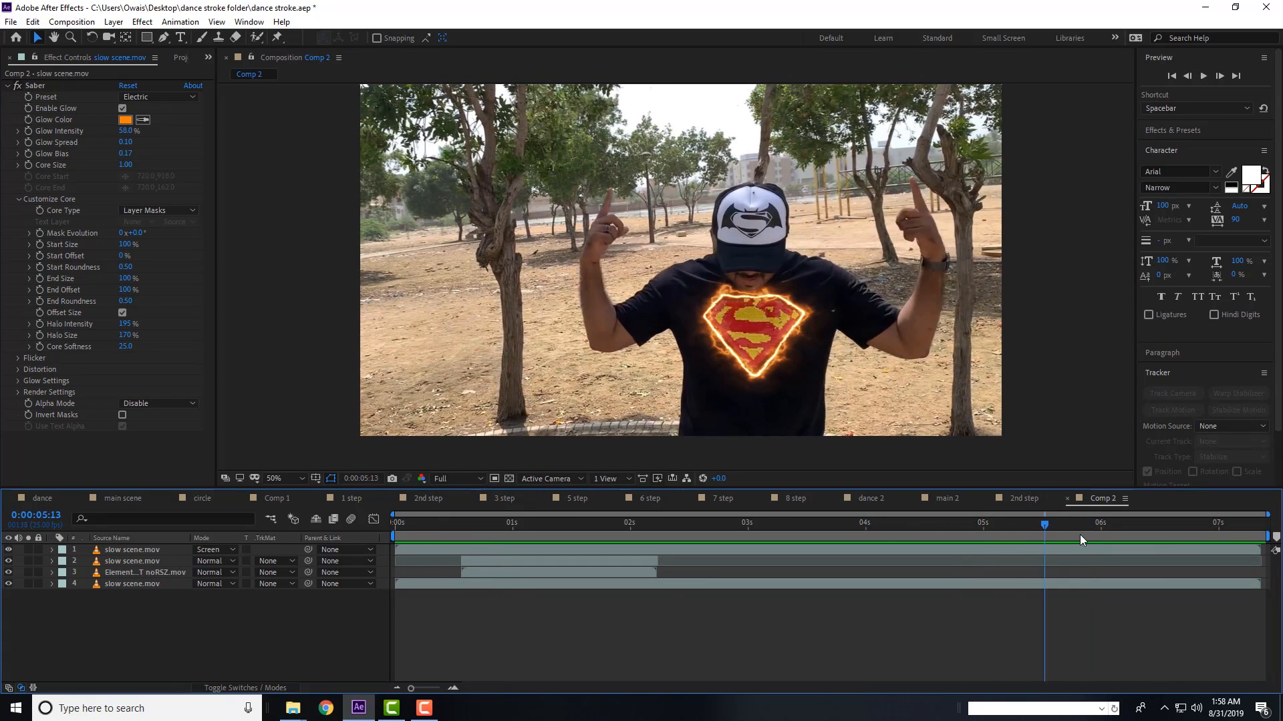
left_click_drag(1082, 527, 1137, 532)
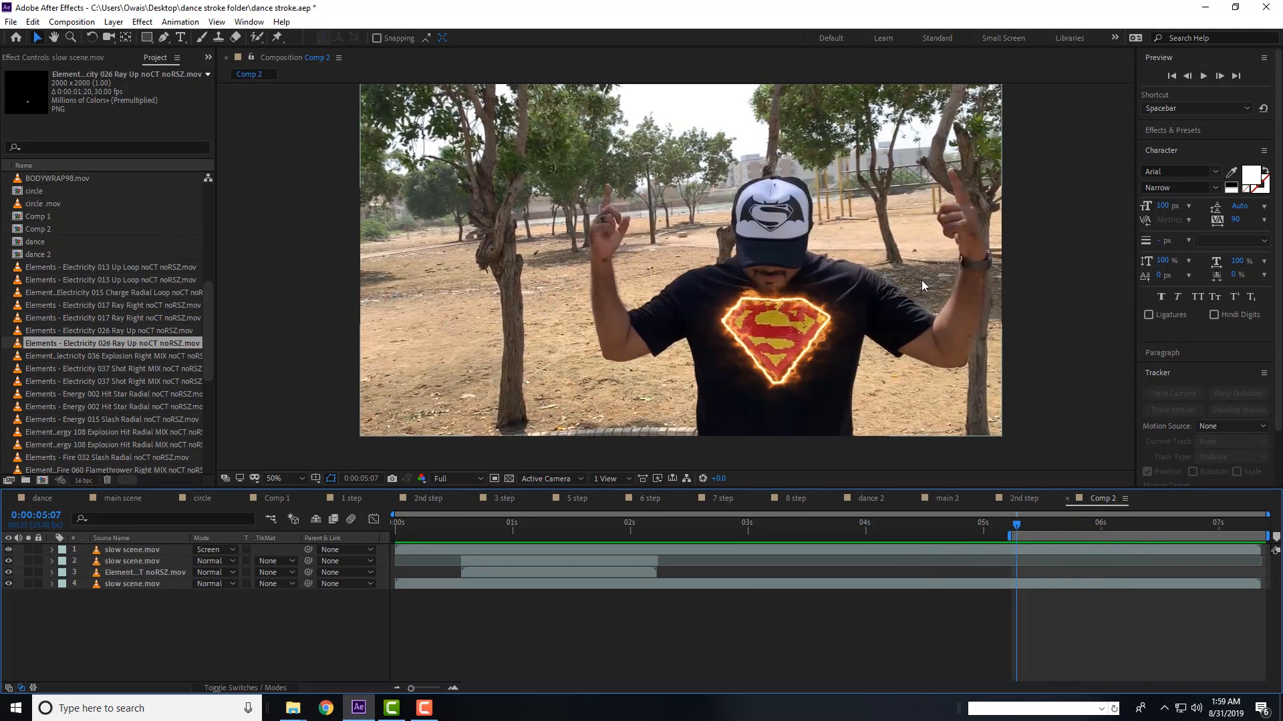
key("ctrl+y")
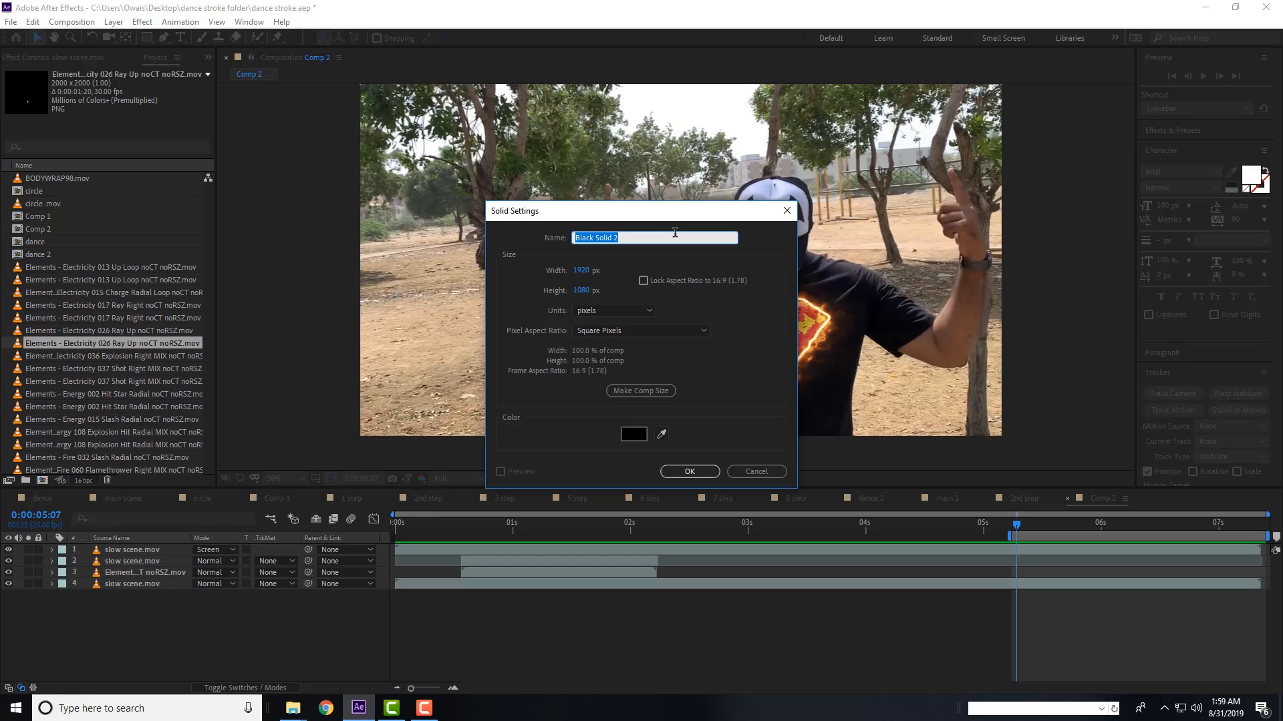
type("circle")
key("Return")
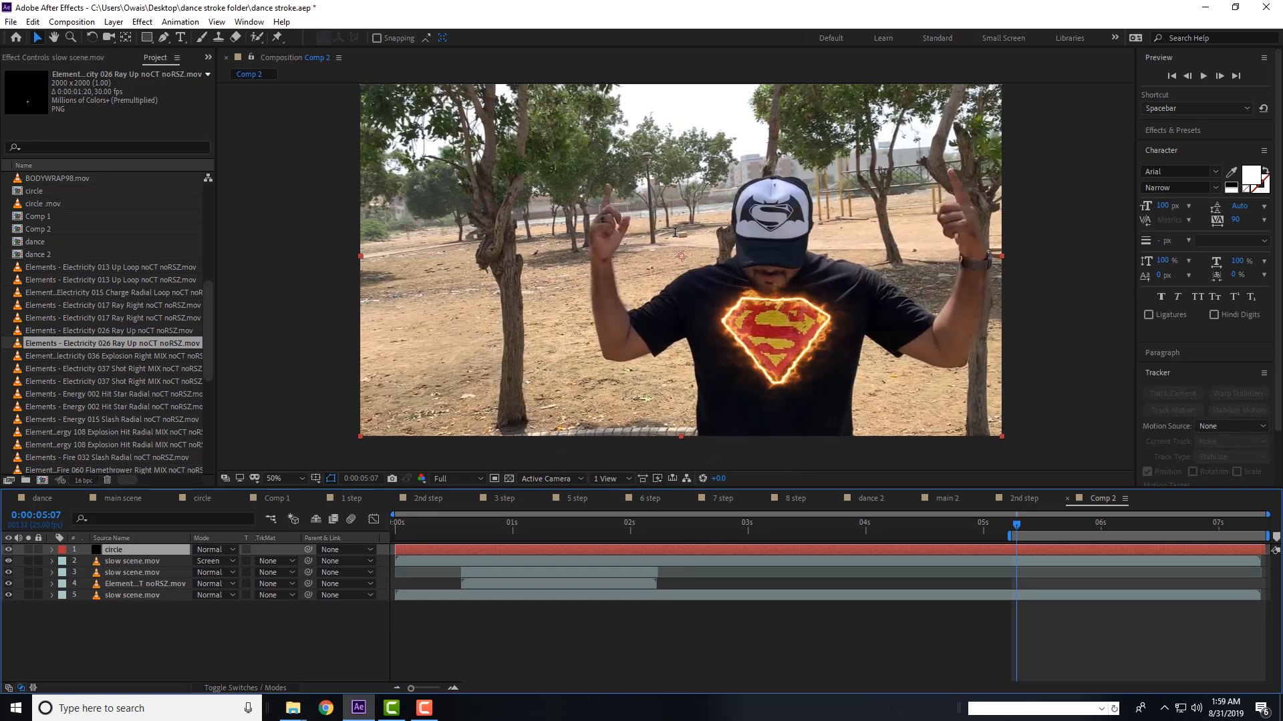
- Start the circle layer at 0:00:05:07 and set its blending mode to Screen
key("bracketleft")
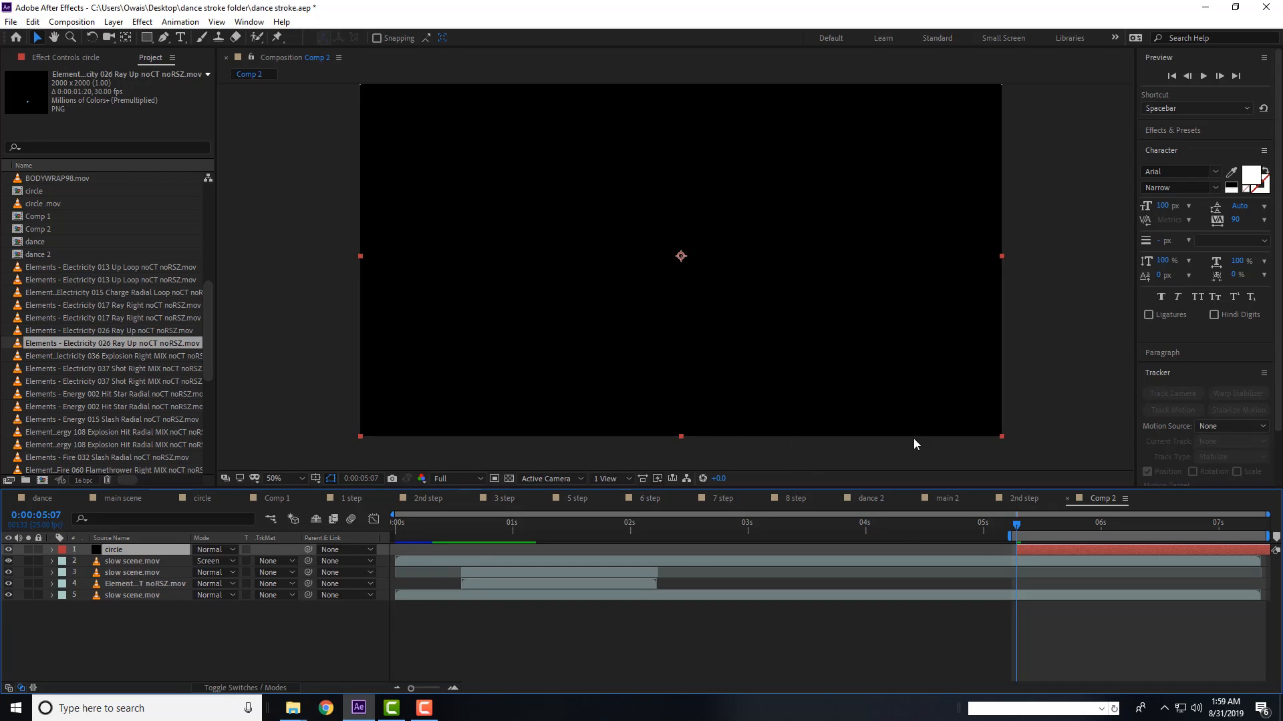
left_click(215, 550)
left_click(278, 281)
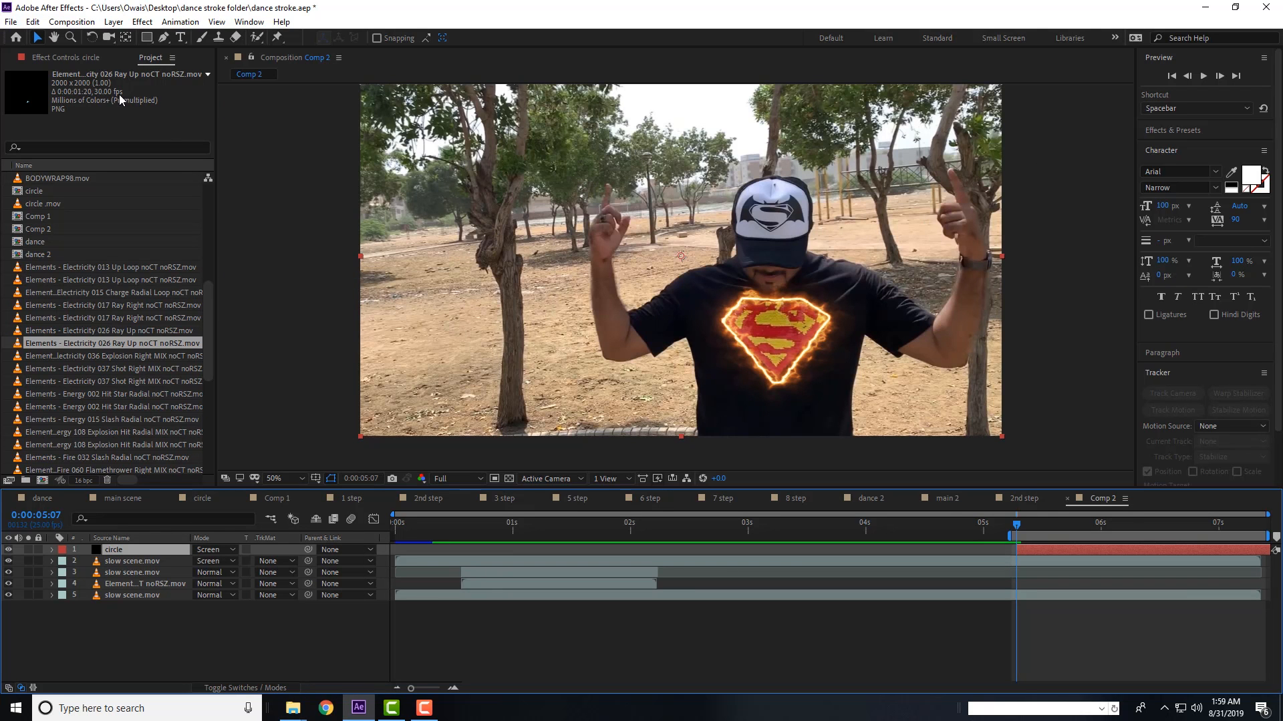
- Draw an elliptical mask on the circle layer beside the raised finger near the tree, and set the layer's Rotation to 30°
left_click_drag(146, 38, 193, 67)
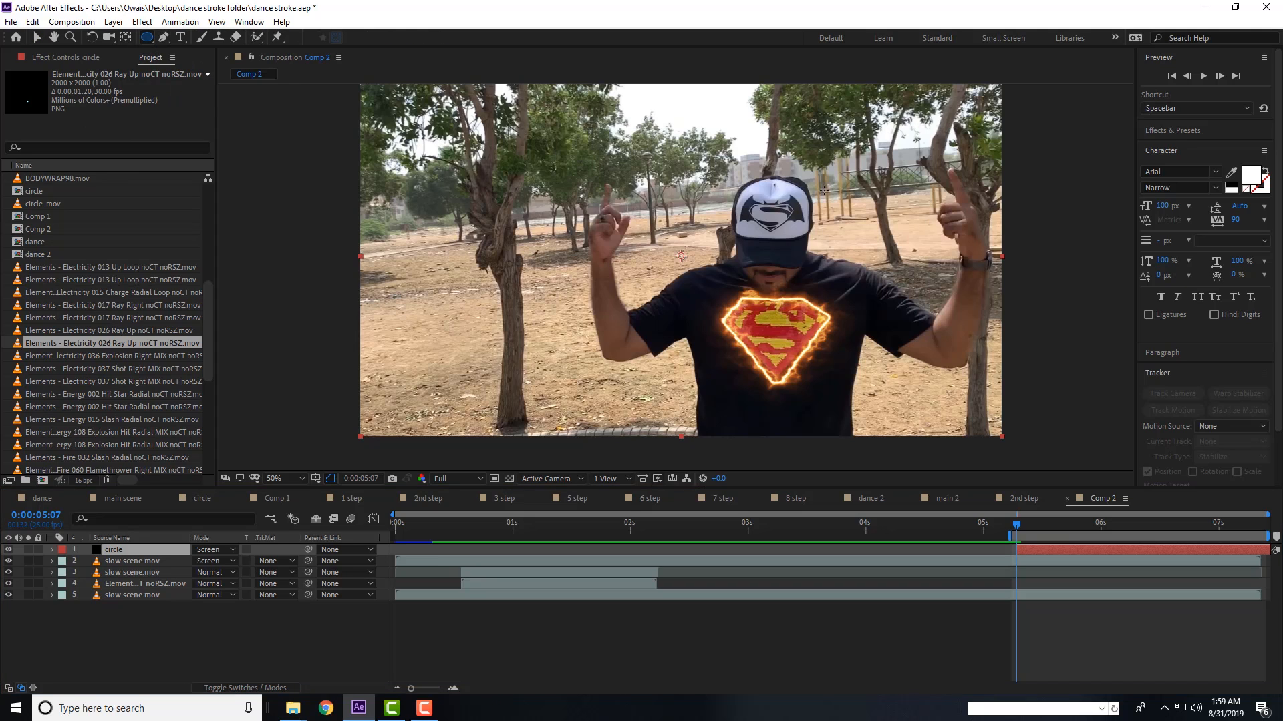
left_click_drag(889, 146, 981, 220)
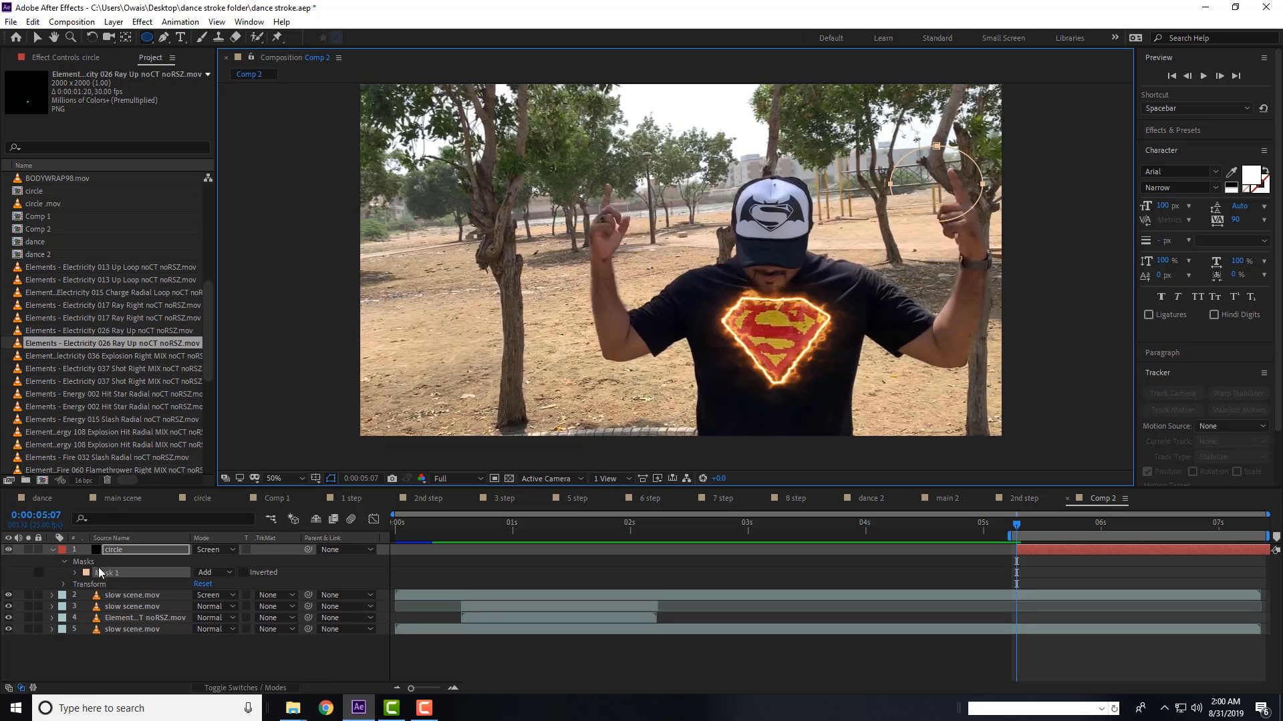
left_click(53, 550)
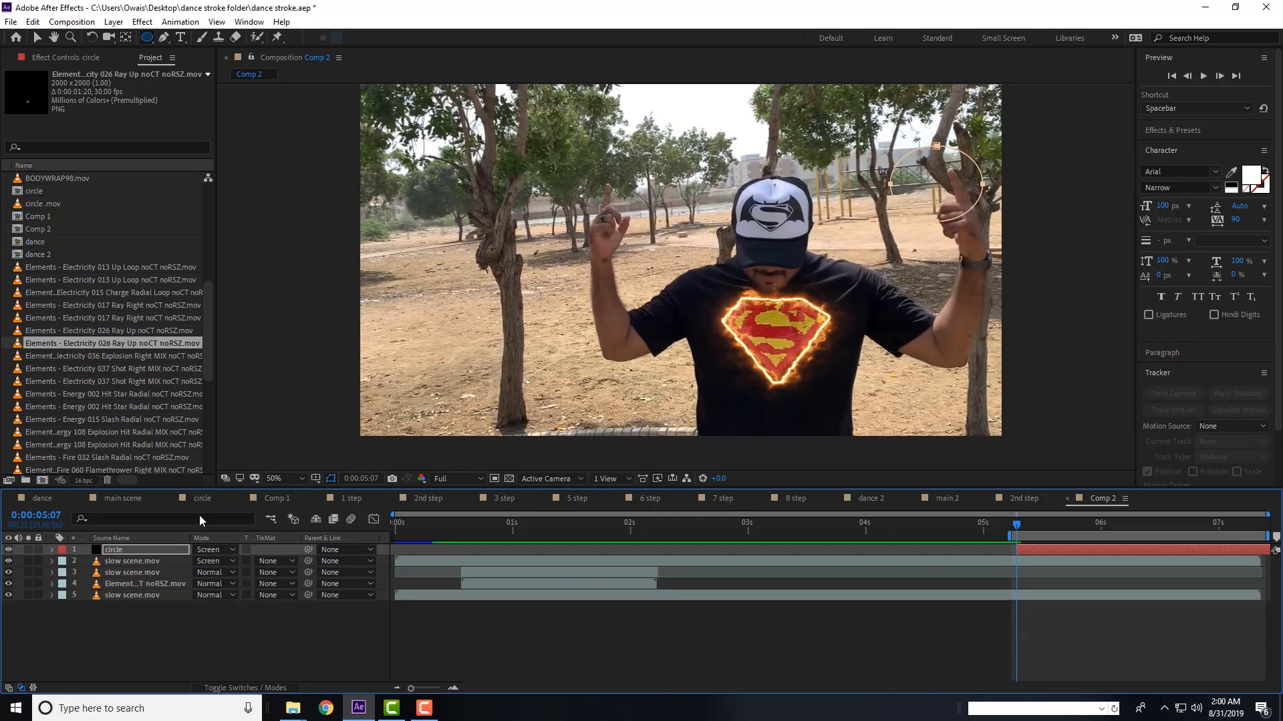
key("r")
mouse_move(209, 561)
left_mouse_down()
mouse_move(252, 559)
mouse_move(227, 560)
left_mouse_up()
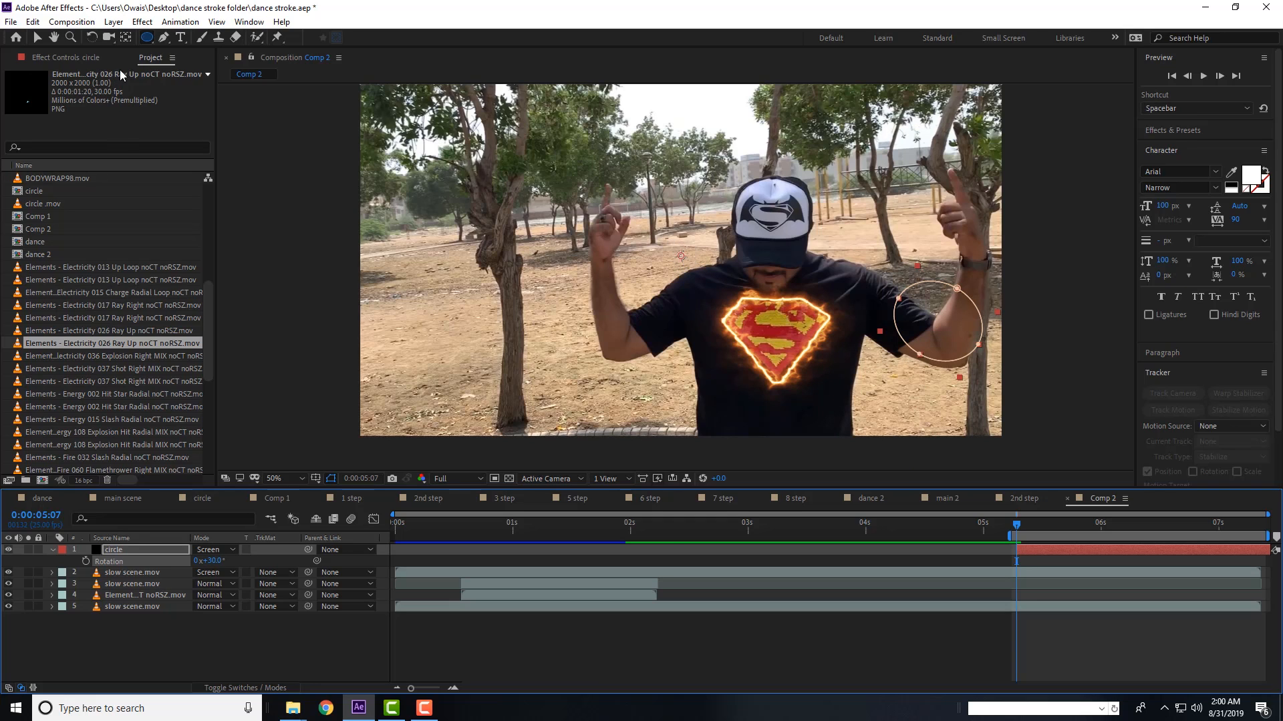
- Centre the circle layer's anchor point in the ellipse, move the ellipse up around the raised finger, and set Rotation to -24°
left_click(126, 36)
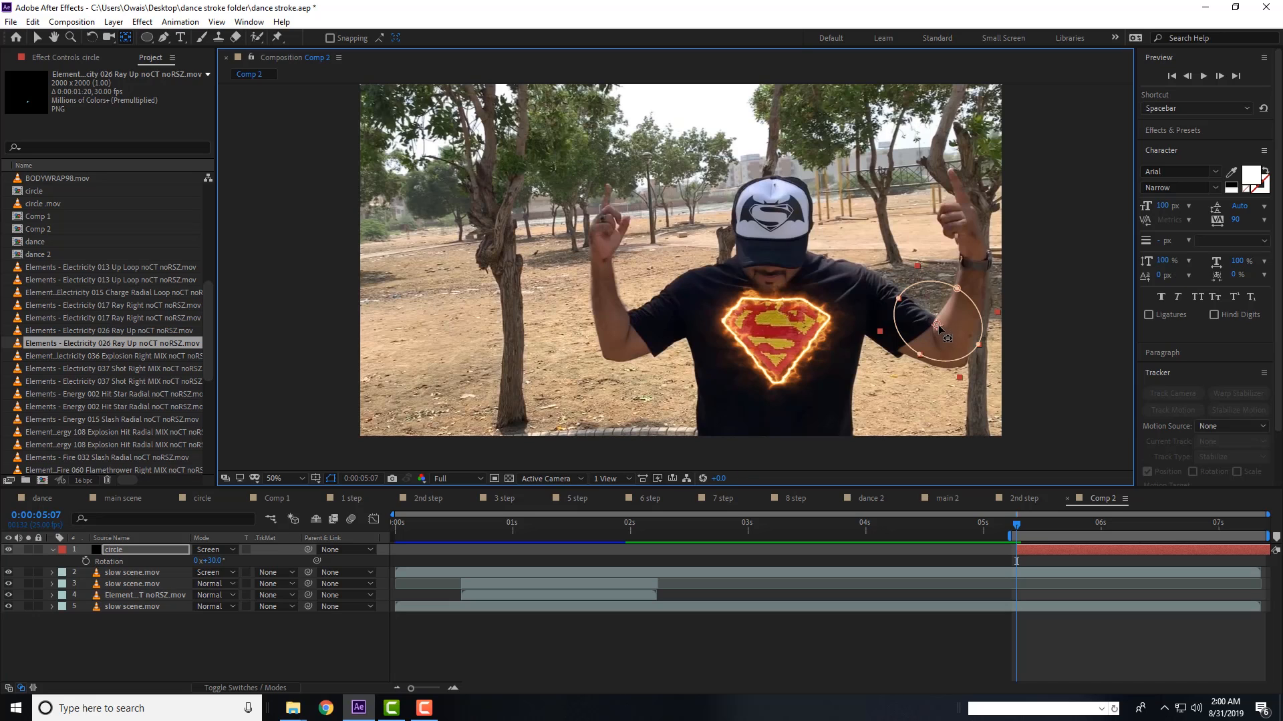
left_click_drag(211, 564, 154, 511)
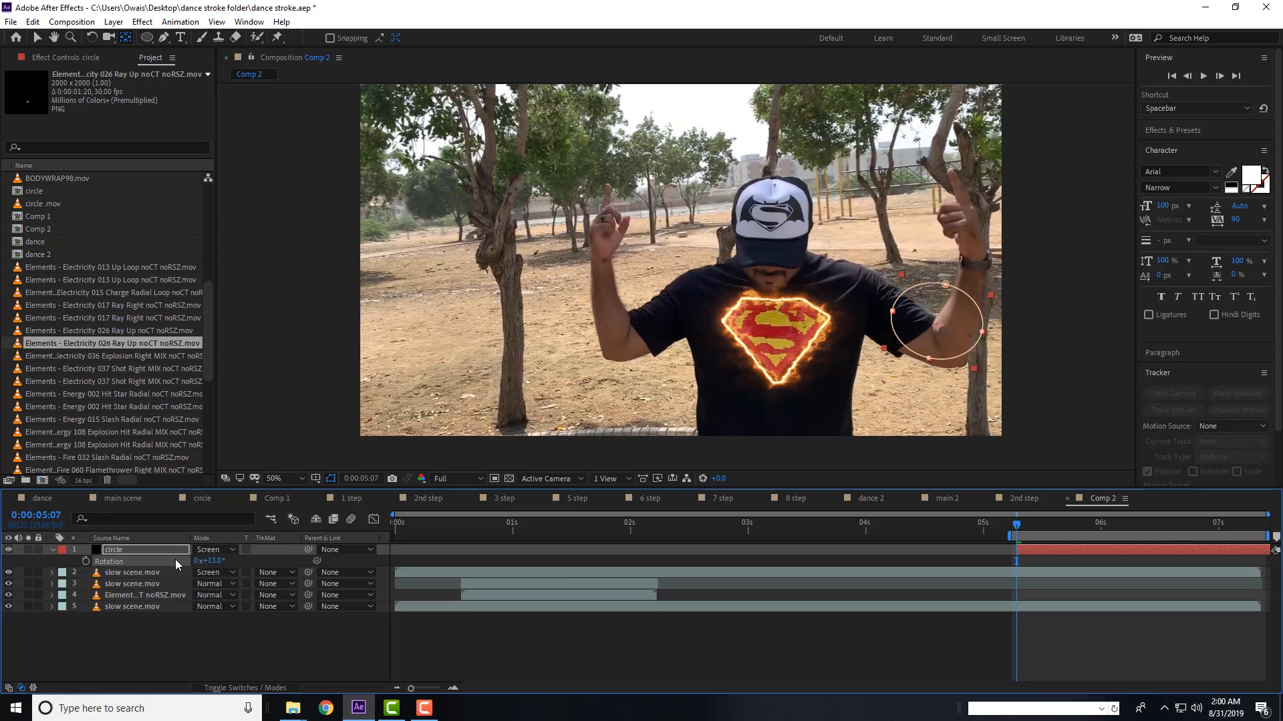
key("v")
left_click(958, 311)
left_click_drag(958, 311, 906, 166)
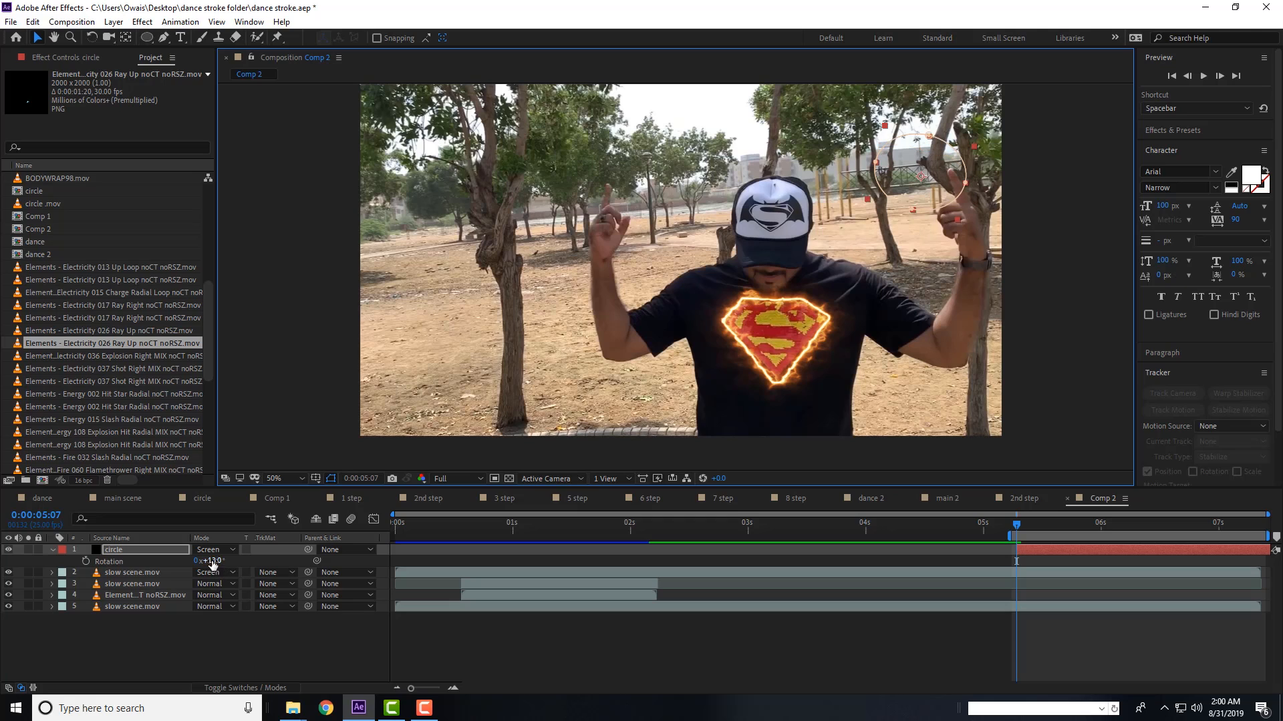
left_click_drag(230, 565, 217, 560)
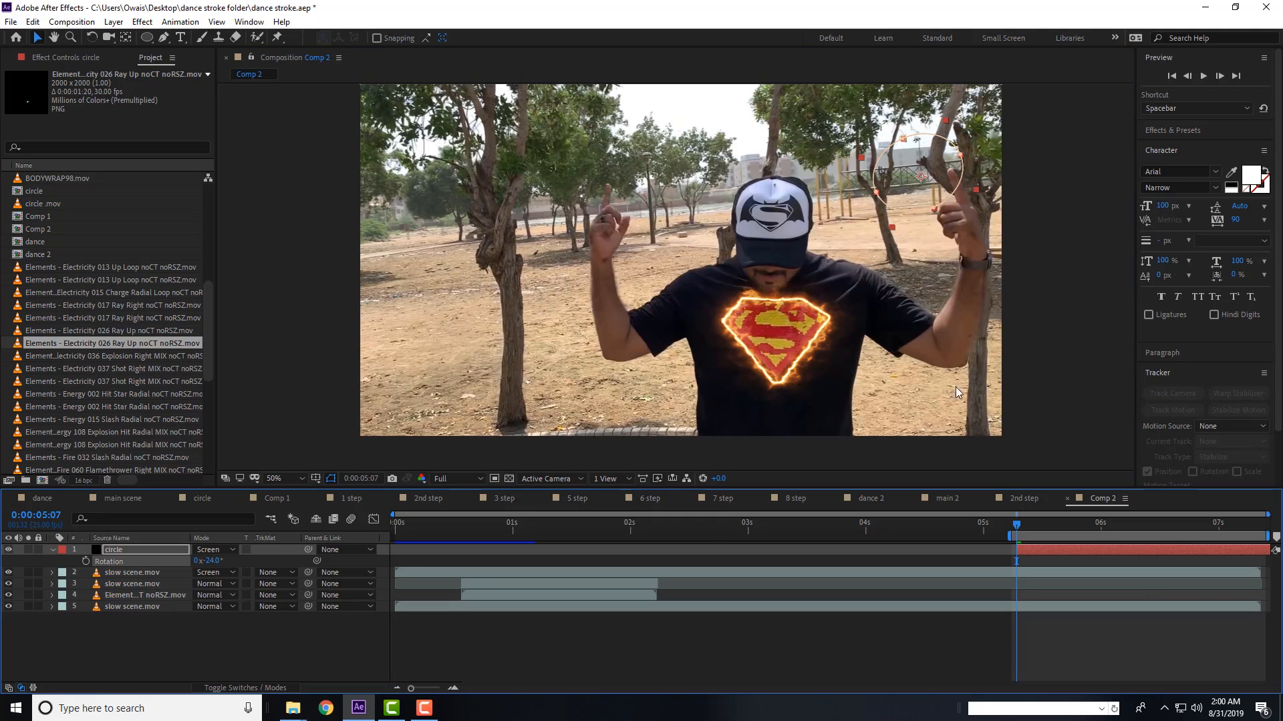
- Apply the Trapcode 3D Stroke effect to the circle layer and hide the four layers beneath it
left_click(143, 23)
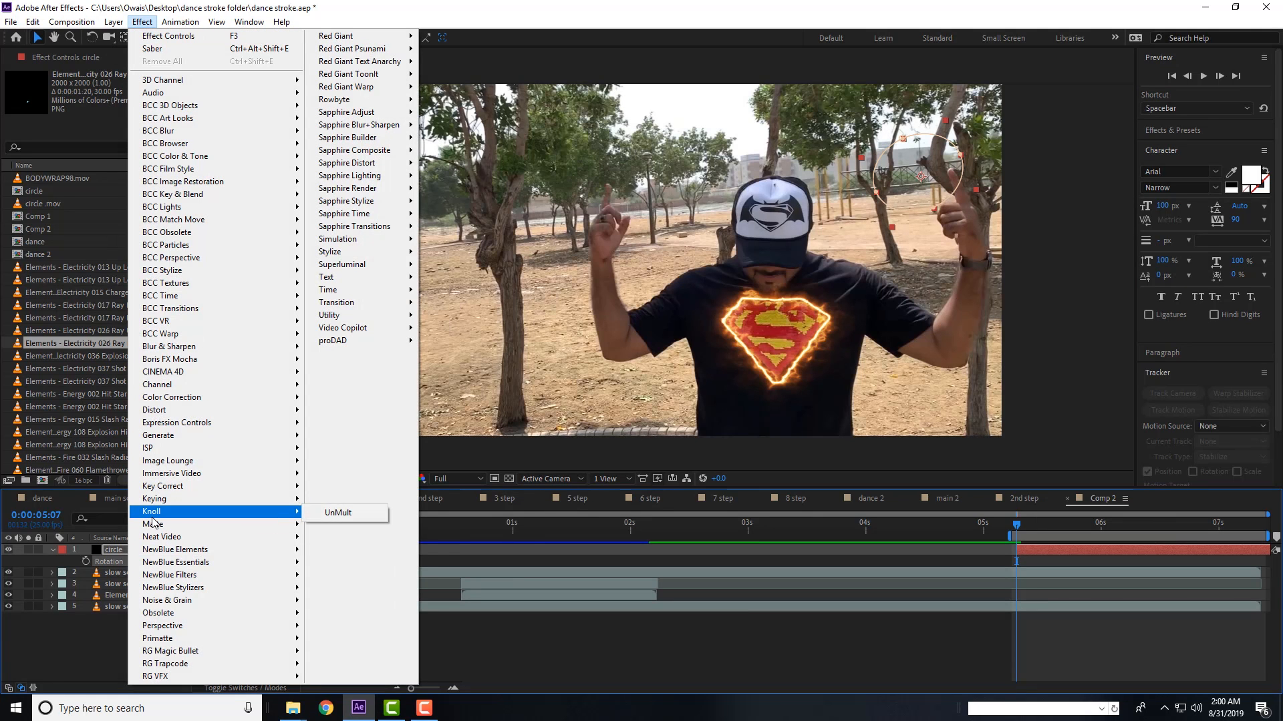
mouse_move(183, 663)
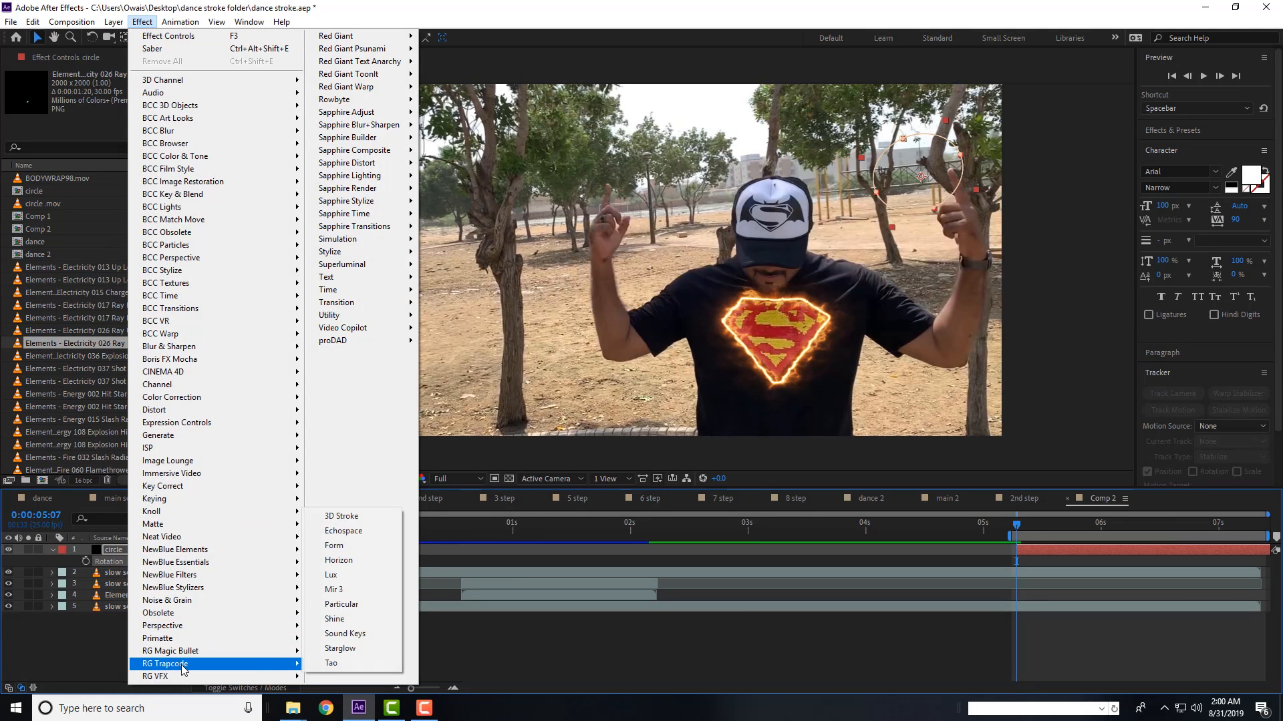
left_click(355, 517)
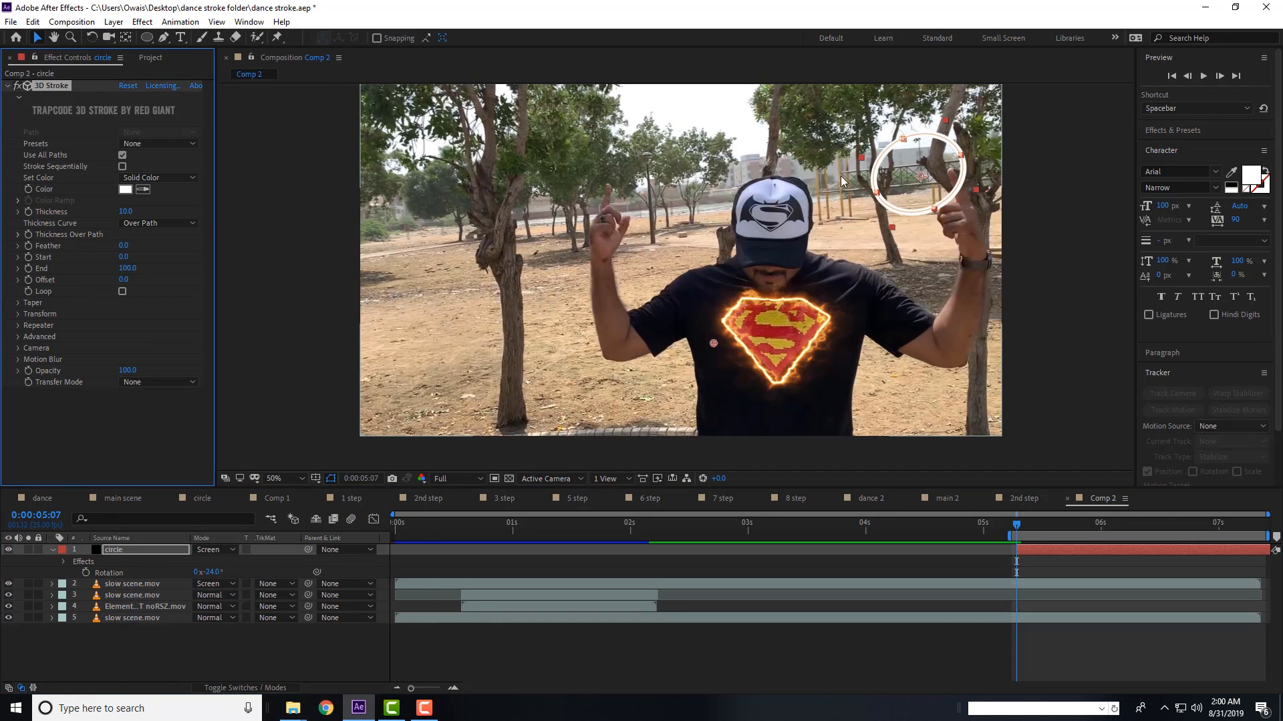
left_click_drag(9, 584, 9, 619)
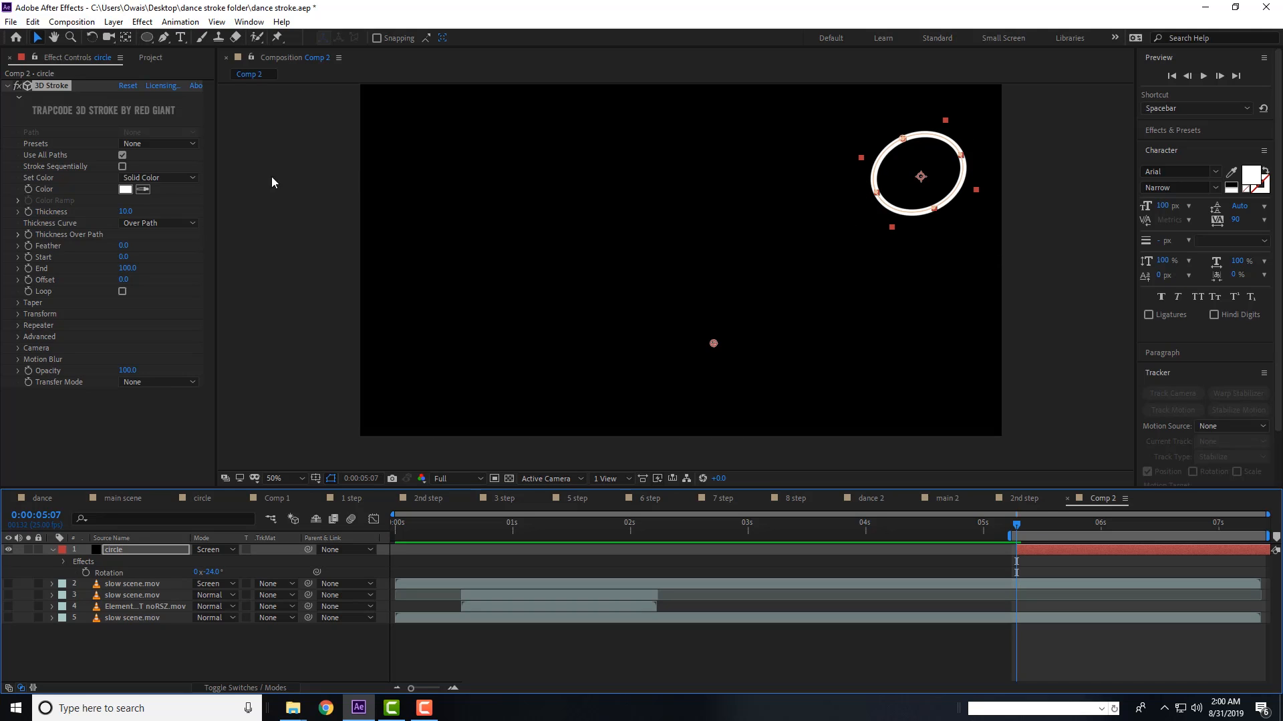
- Set the 3D Stroke Thickness to 5 and enable its Taper and Loop options
left_click(136, 211)
type("5")
key("Return")
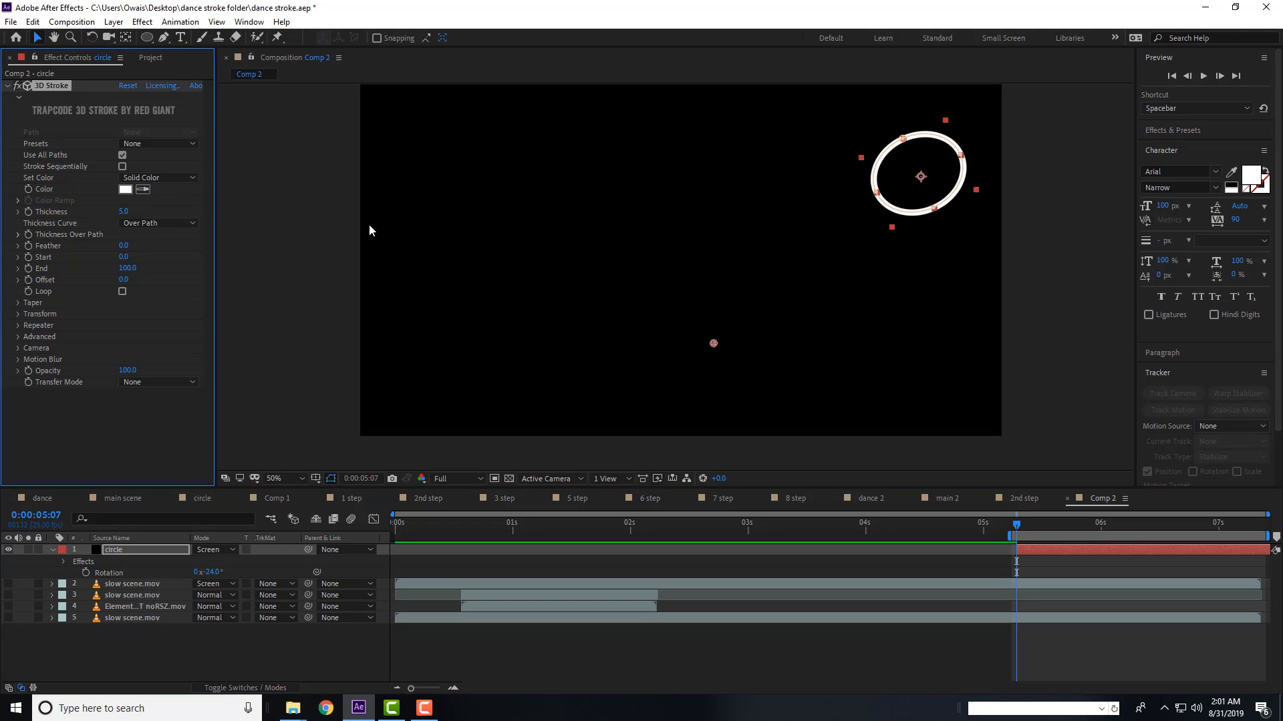
left_click(18, 304)
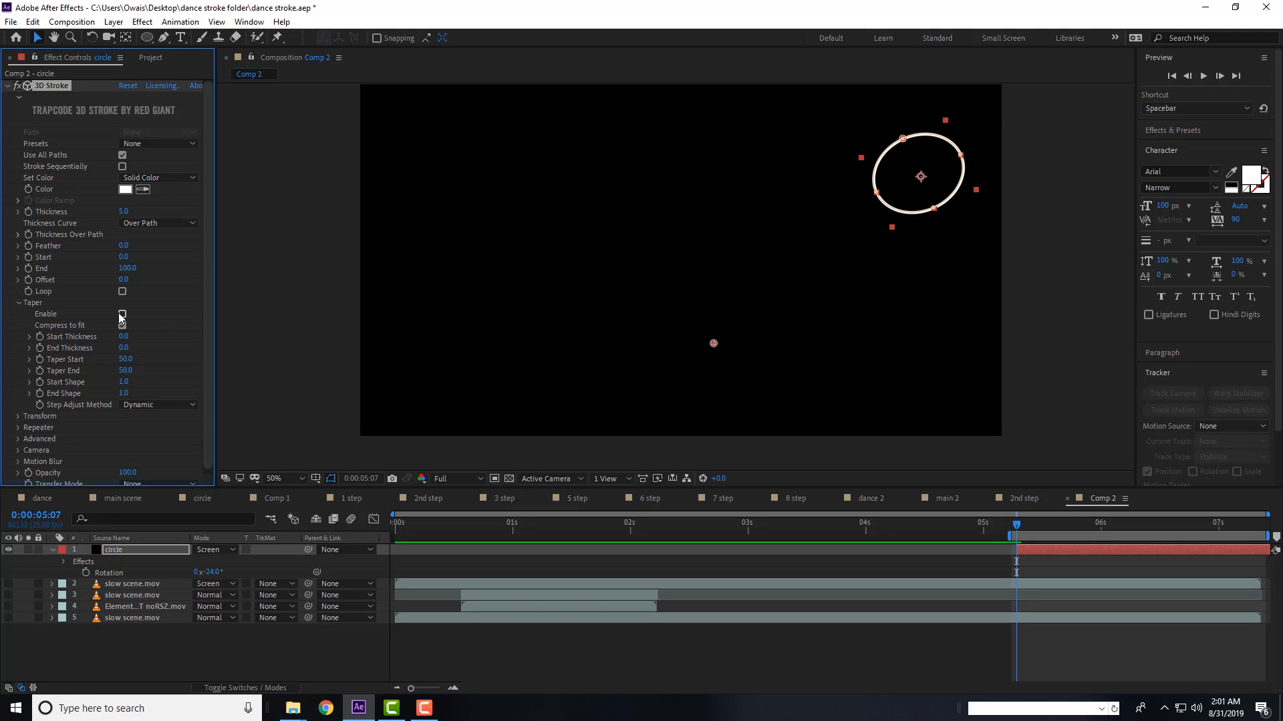
left_click(1076, 251)
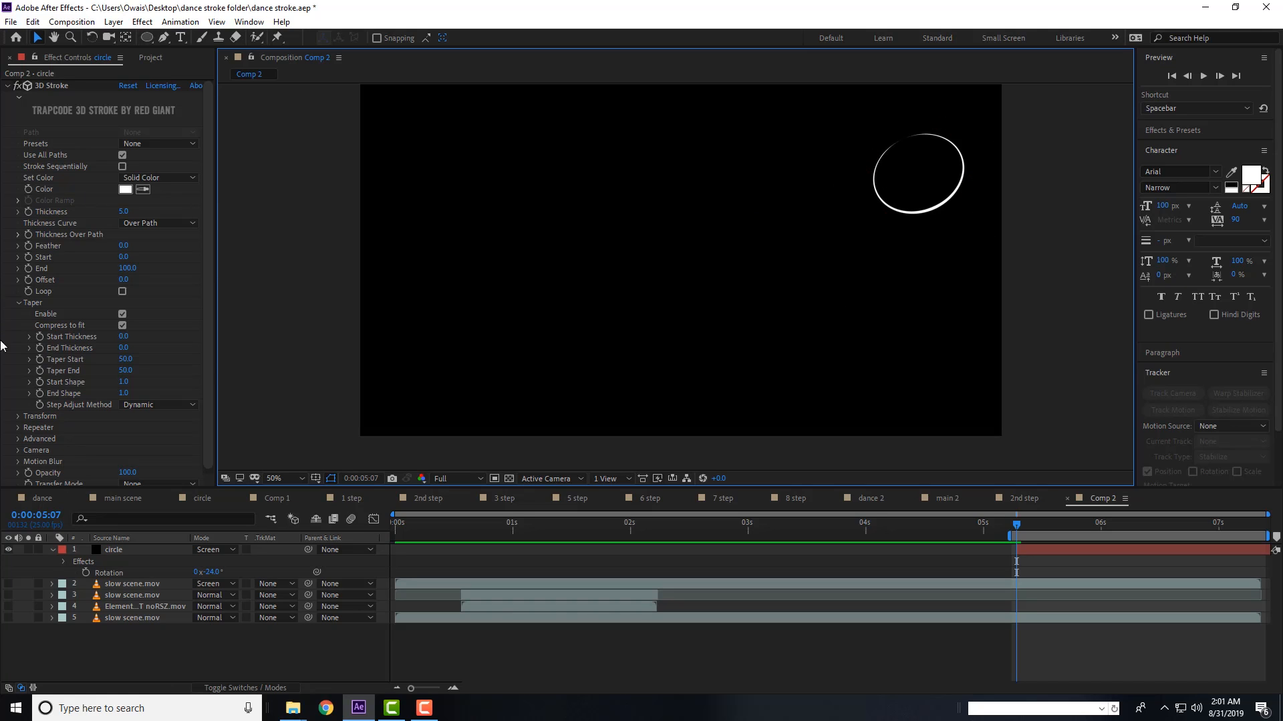
left_click(121, 293)
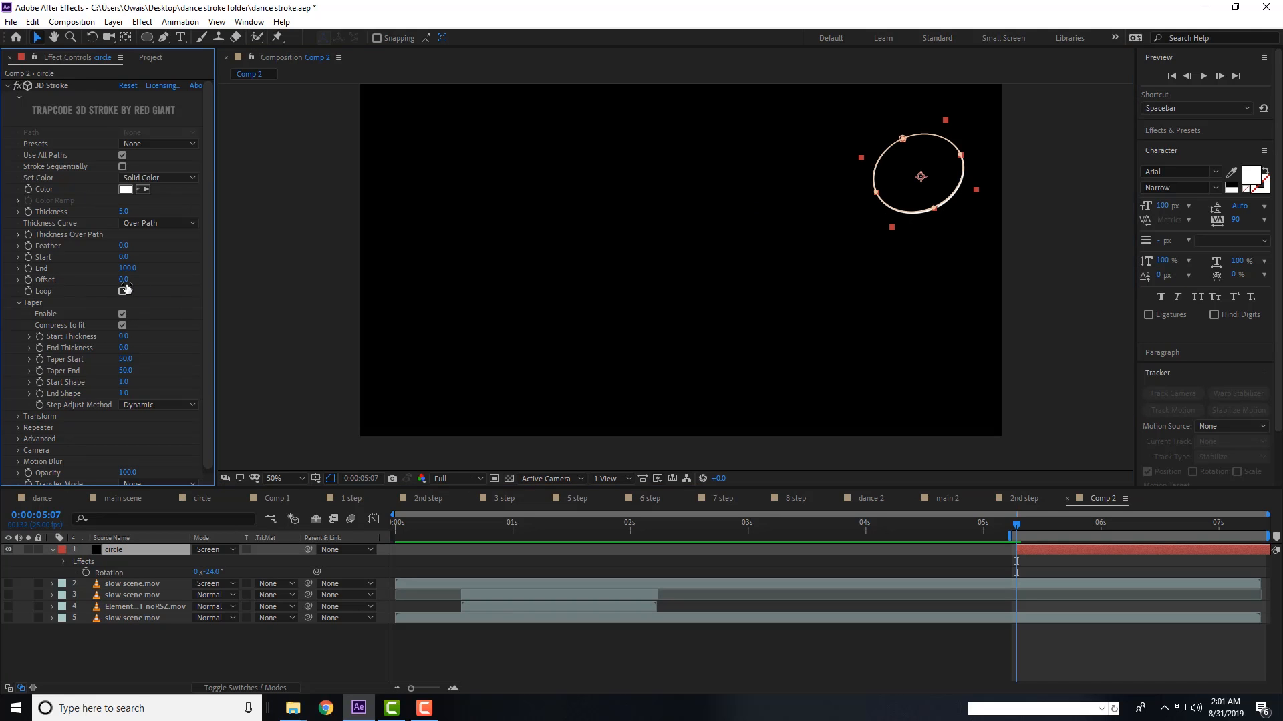
left_click(122, 292)
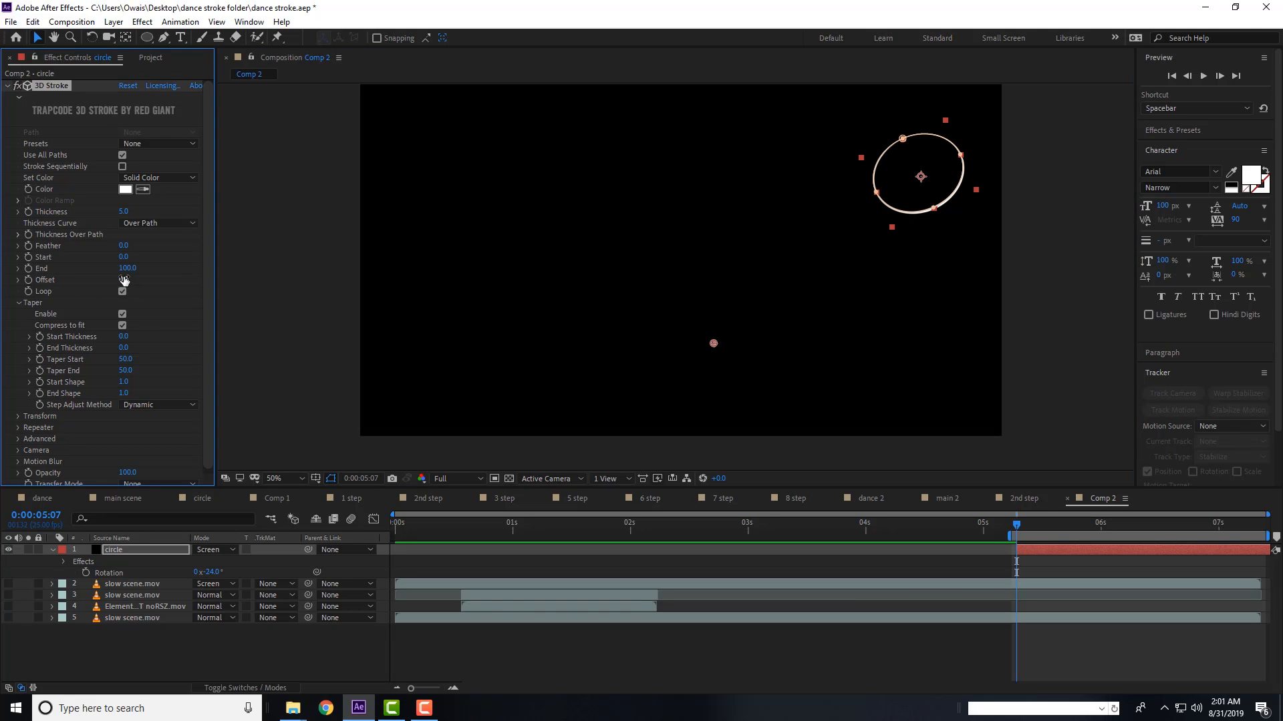
- Keyframe the 3D Stroke Offset from -100 at 0:00:05:07 to 400 at 0:00:07:00
left_click(124, 279)
type("-100")
key("Return")
left_click_drag(1028, 525, 1218, 535)
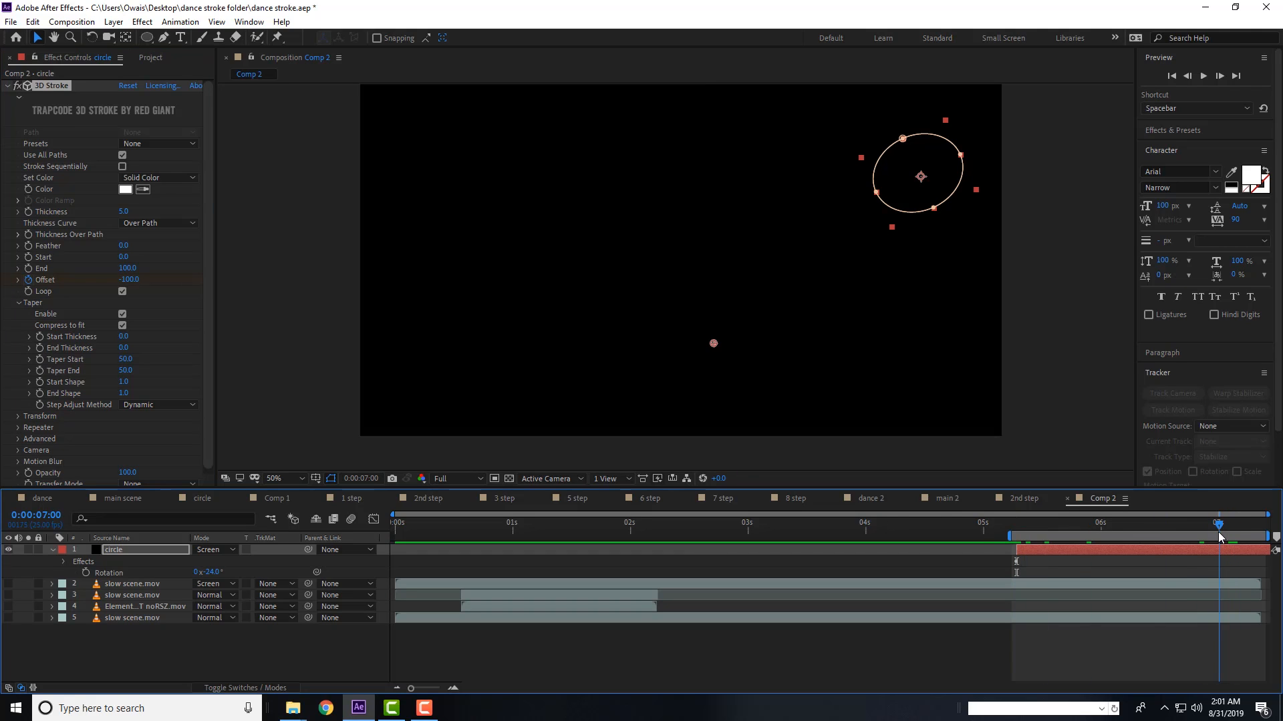
left_click_drag(126, 283, 207, 292)
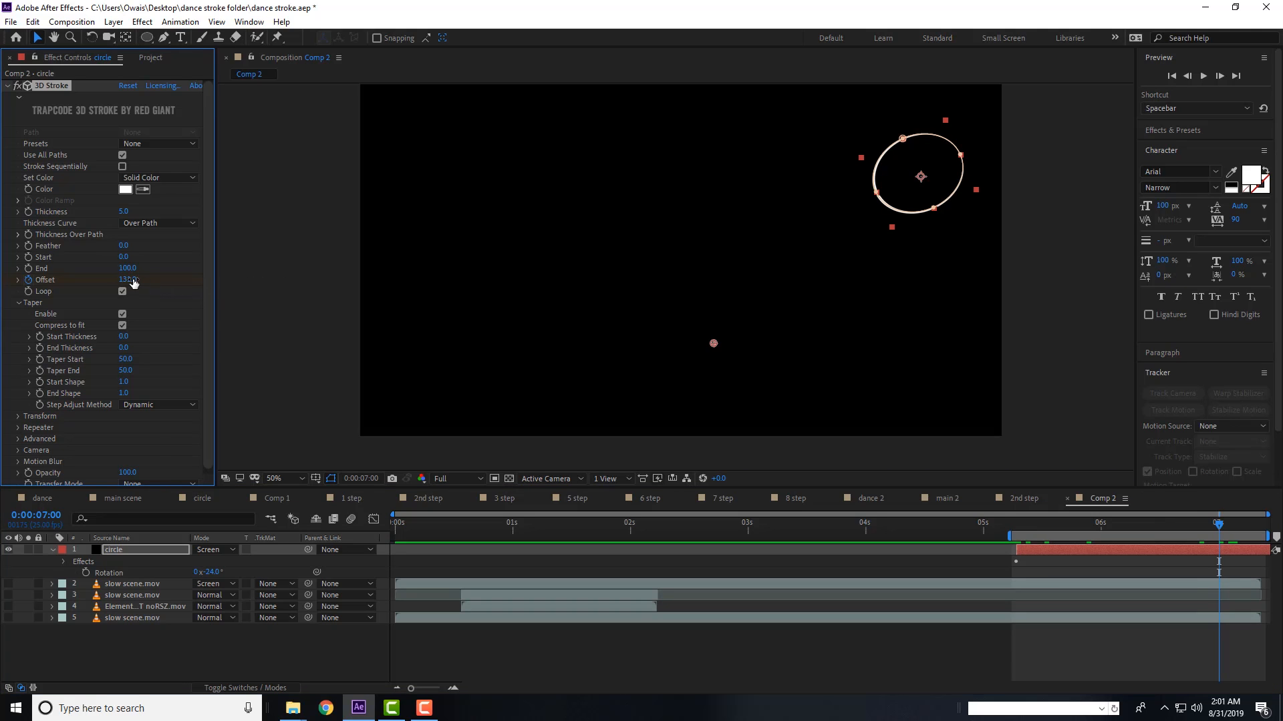
left_click_drag(462, 292, 462, 292)
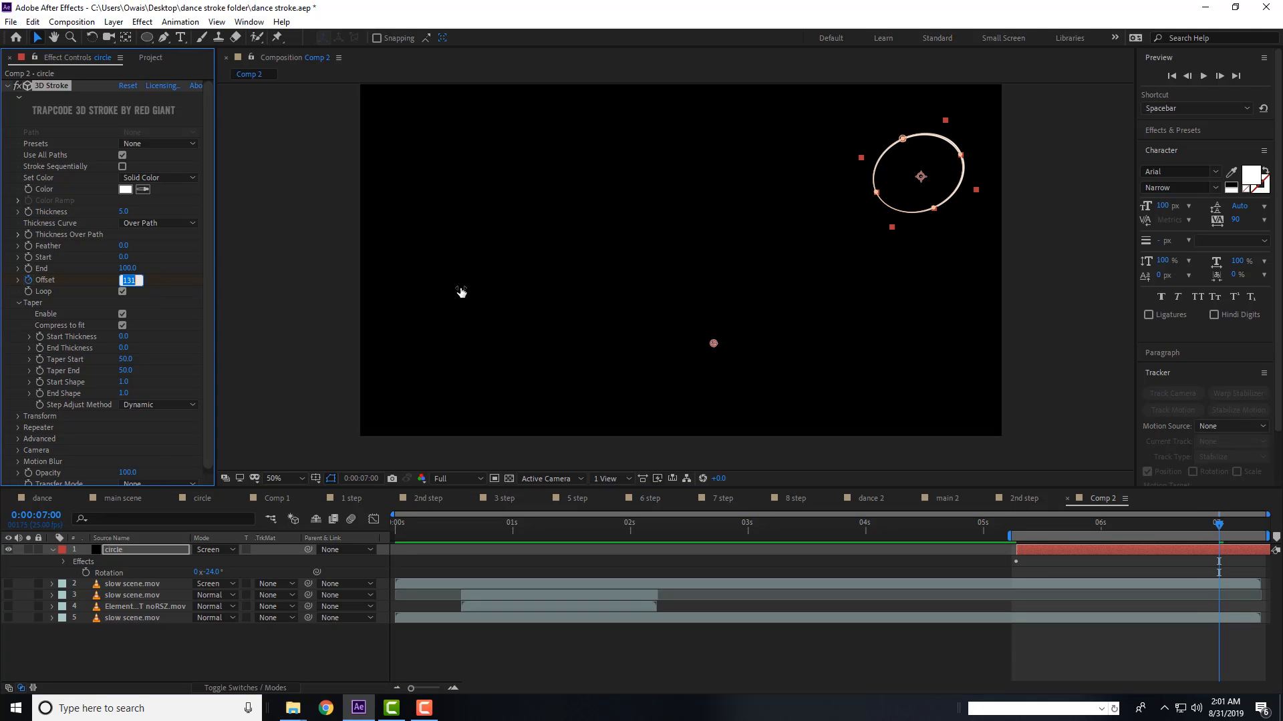
type("400")
key("Return")
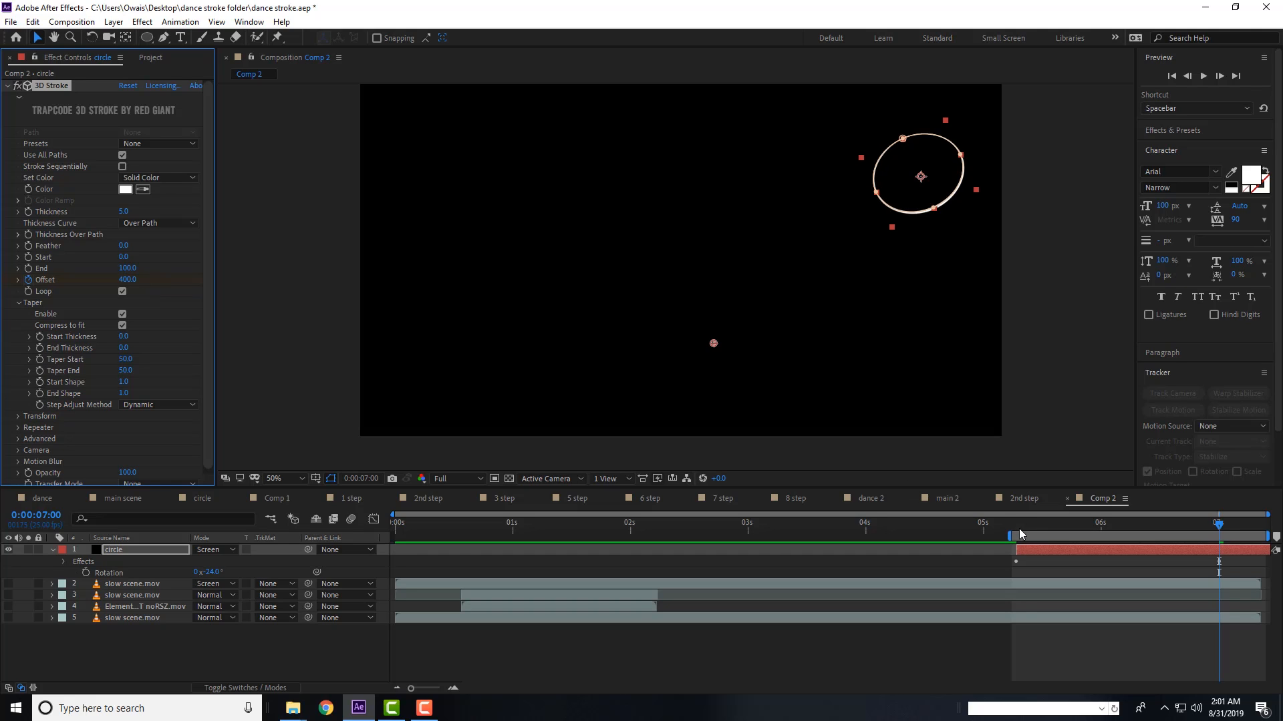
- End the work area at 0:00:07:00 and preview the circle animation with the bottom slow scene.mov layer shown
left_click(1015, 528)
key("space")
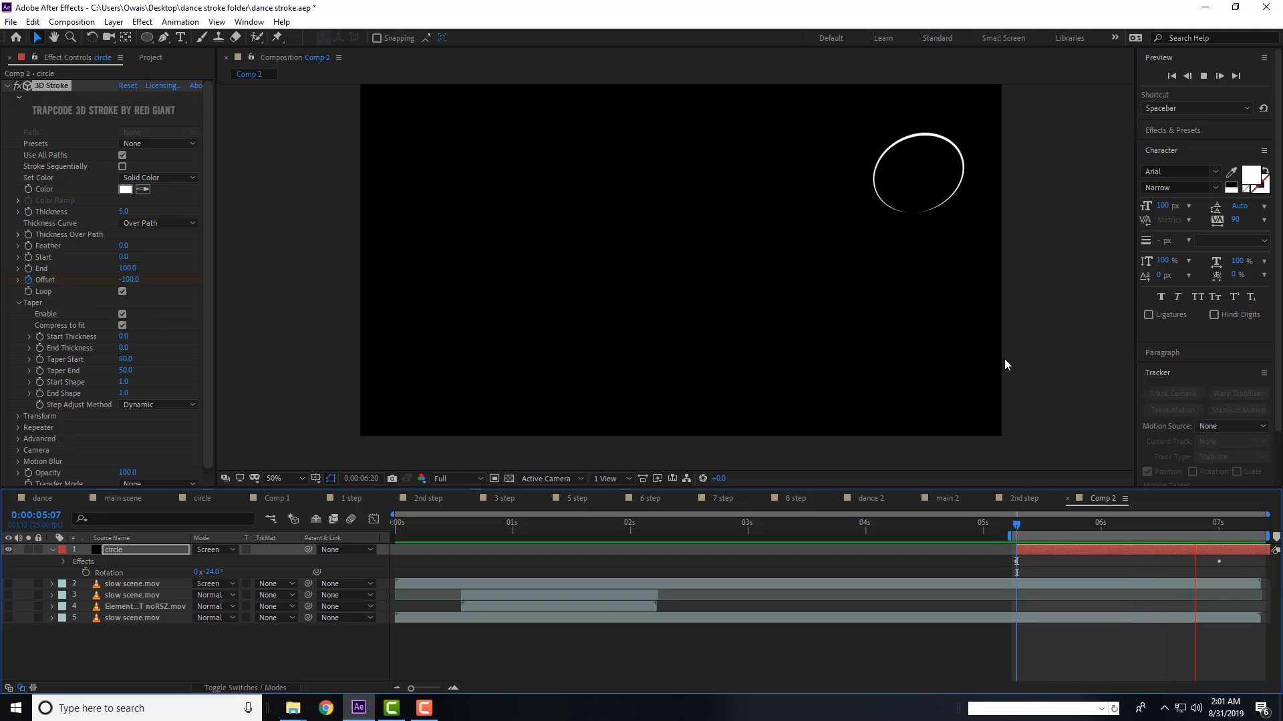
left_click(1217, 525)
key("n")
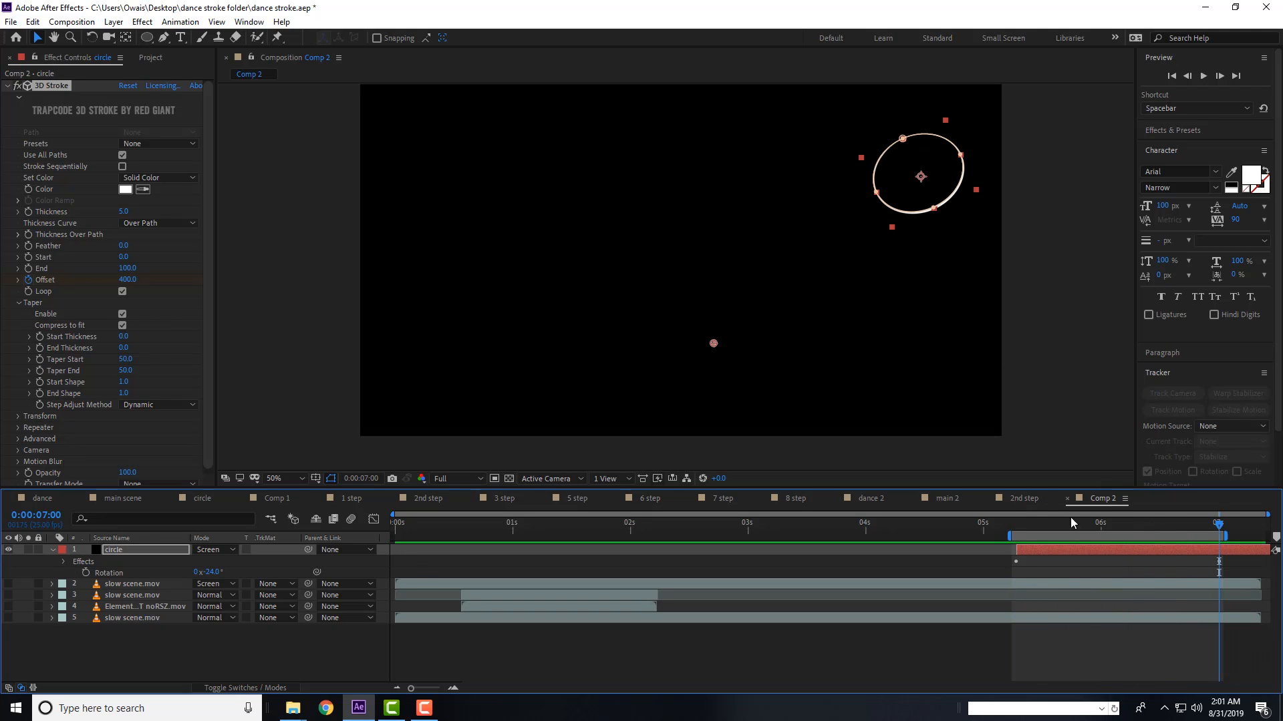
left_click(9, 618)
key("space")
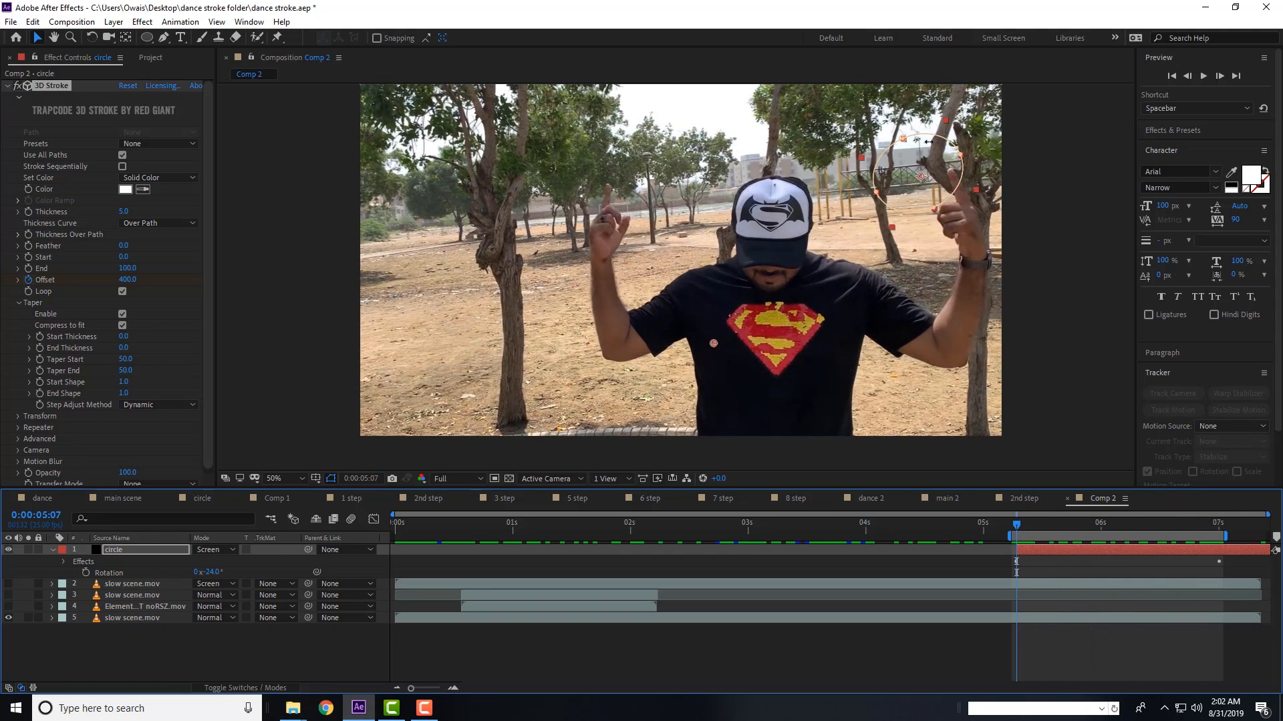
- Keyframe the circle's Position at 0:00:05:07, and at 0:00:05:20 move it to 1596, 352 to follow the finger
key("ctrl+z")
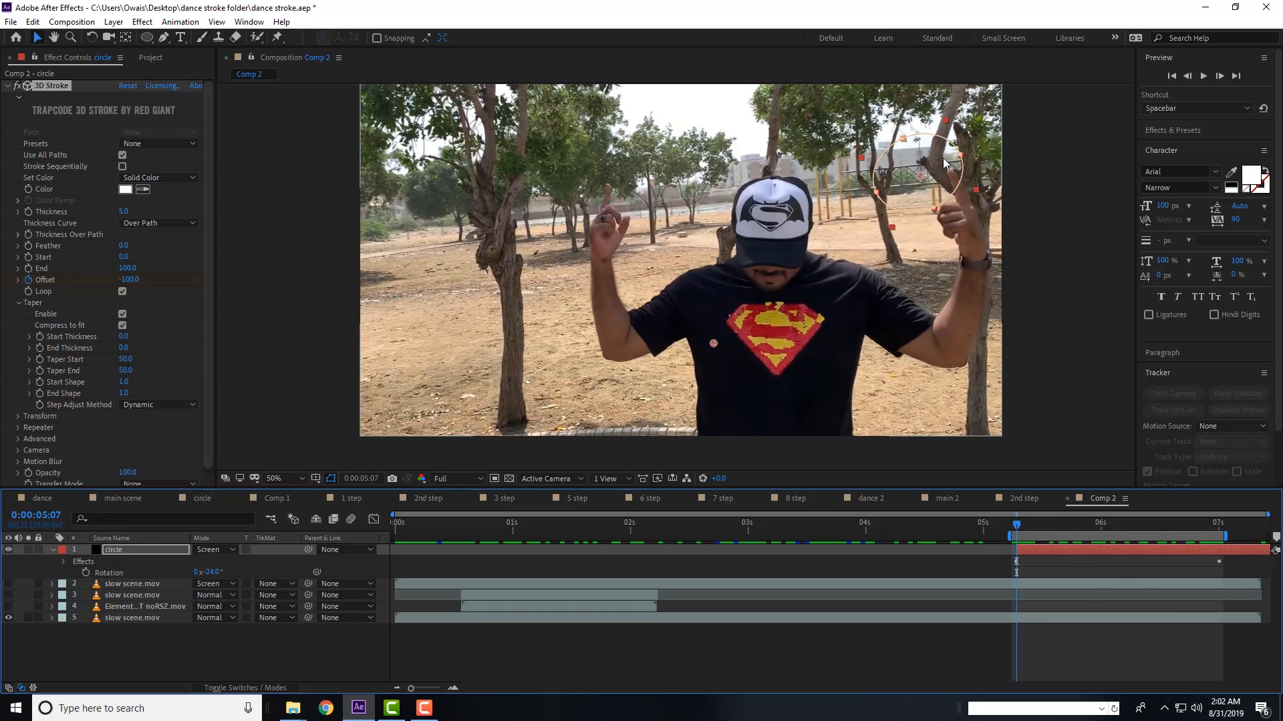
key("p")
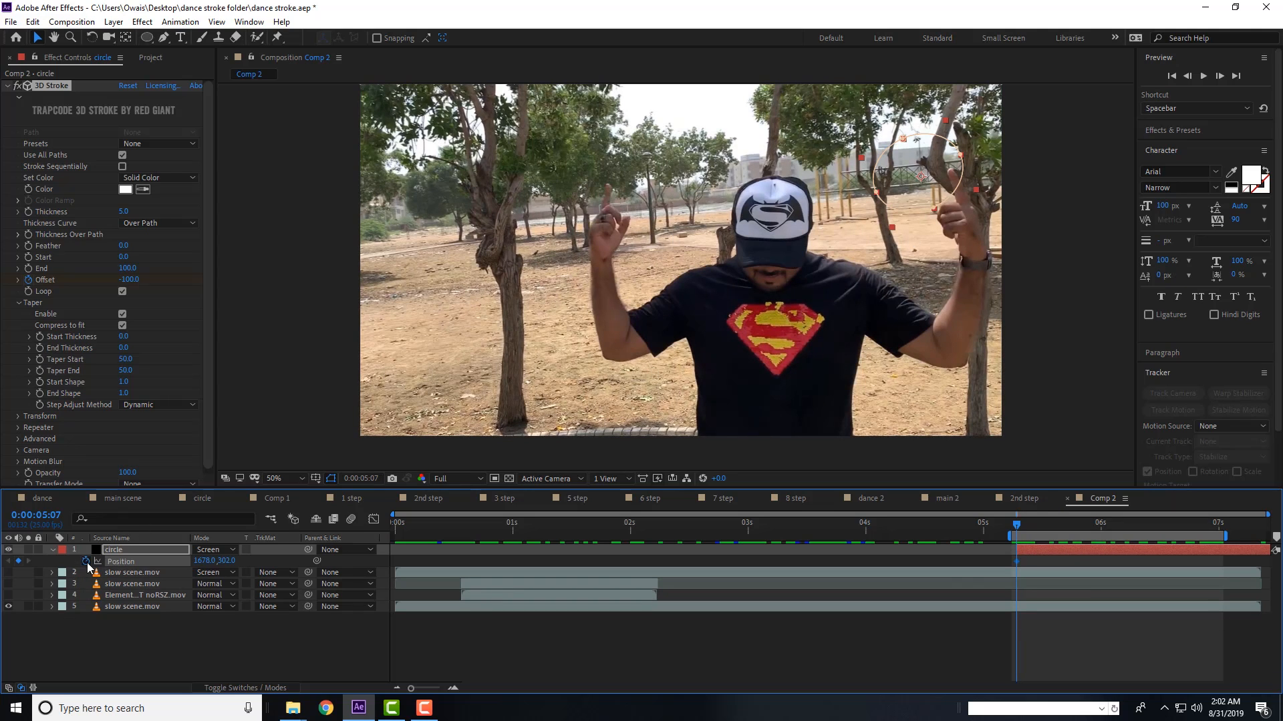
left_click(87, 562)
key("space")
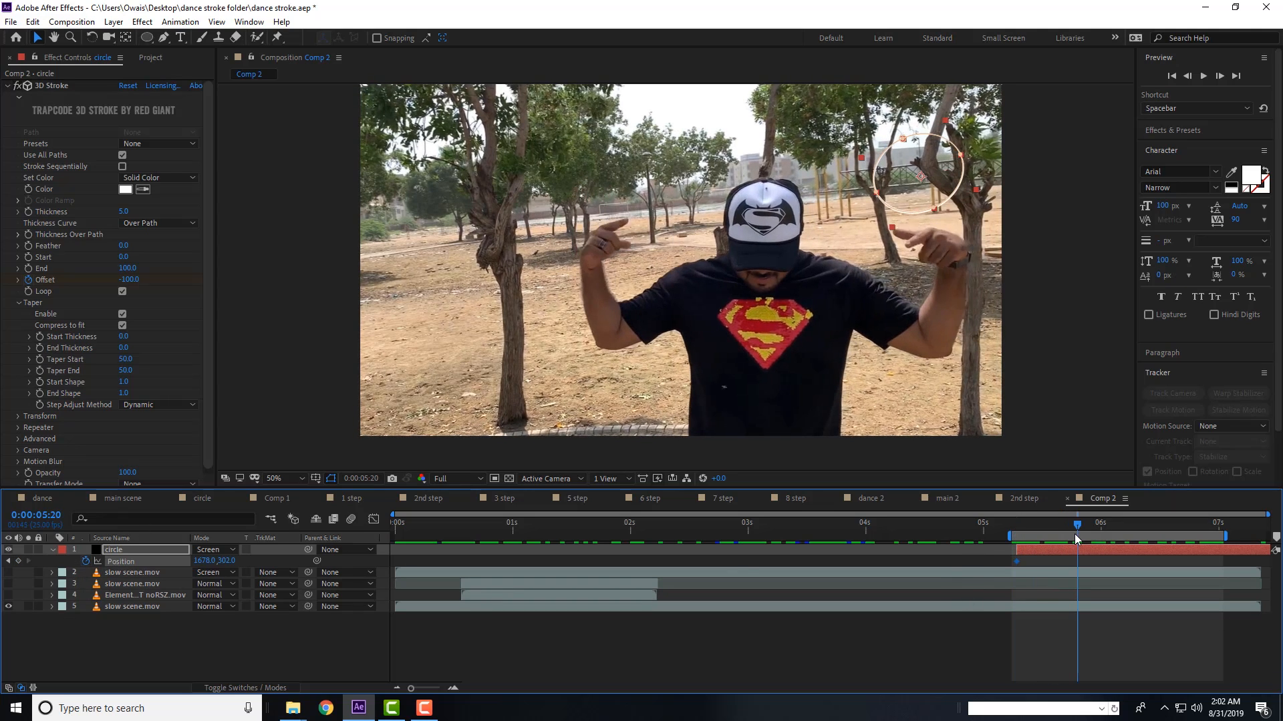
left_click_drag(932, 179, 905, 194)
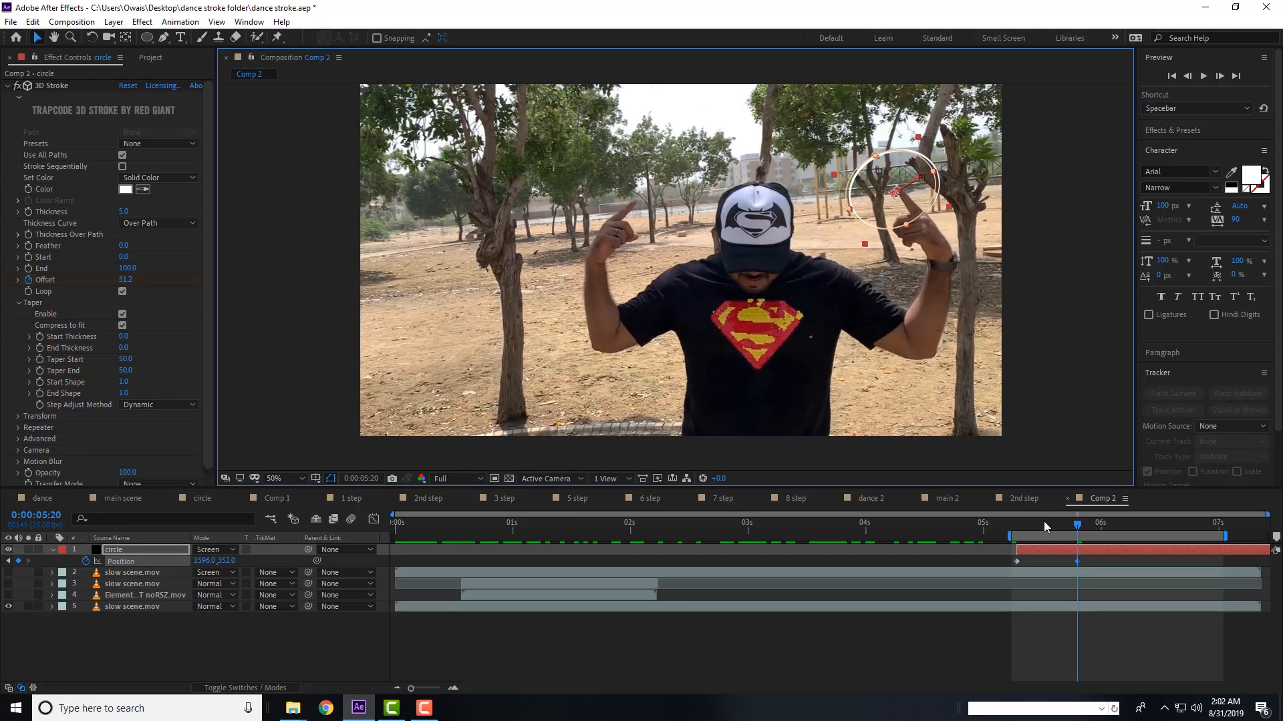
- Enable the Repeater of the 3D Stroke effect with the current time at 0:00:05:23
left_click_drag(1044, 521, 1093, 533)
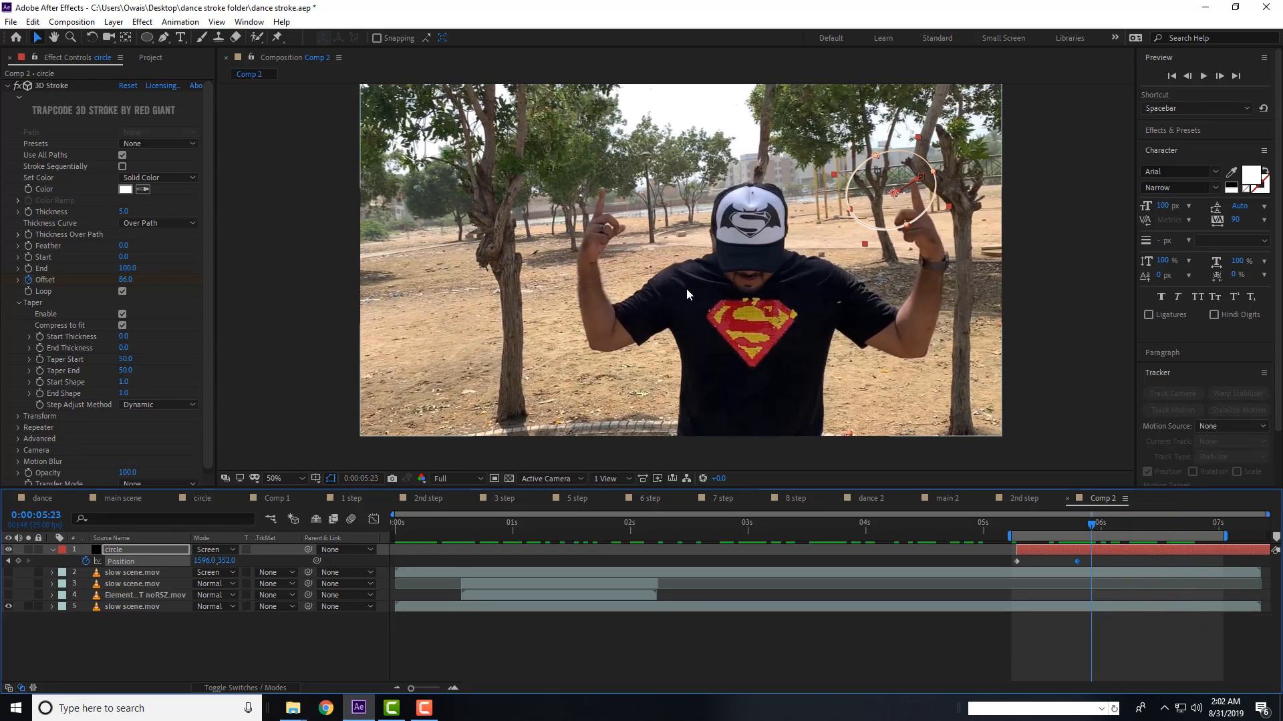
left_click(20, 304)
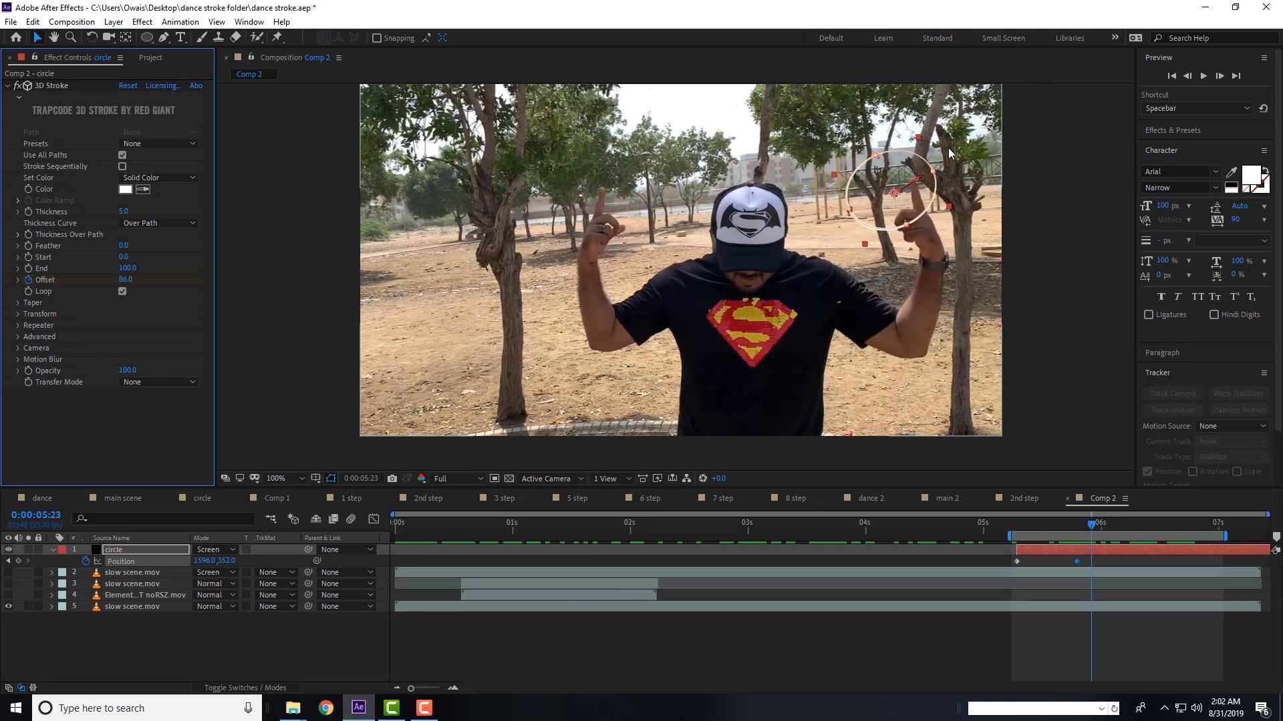
key("period")
key("h")
left_click_drag(970, 152, 716, 306)
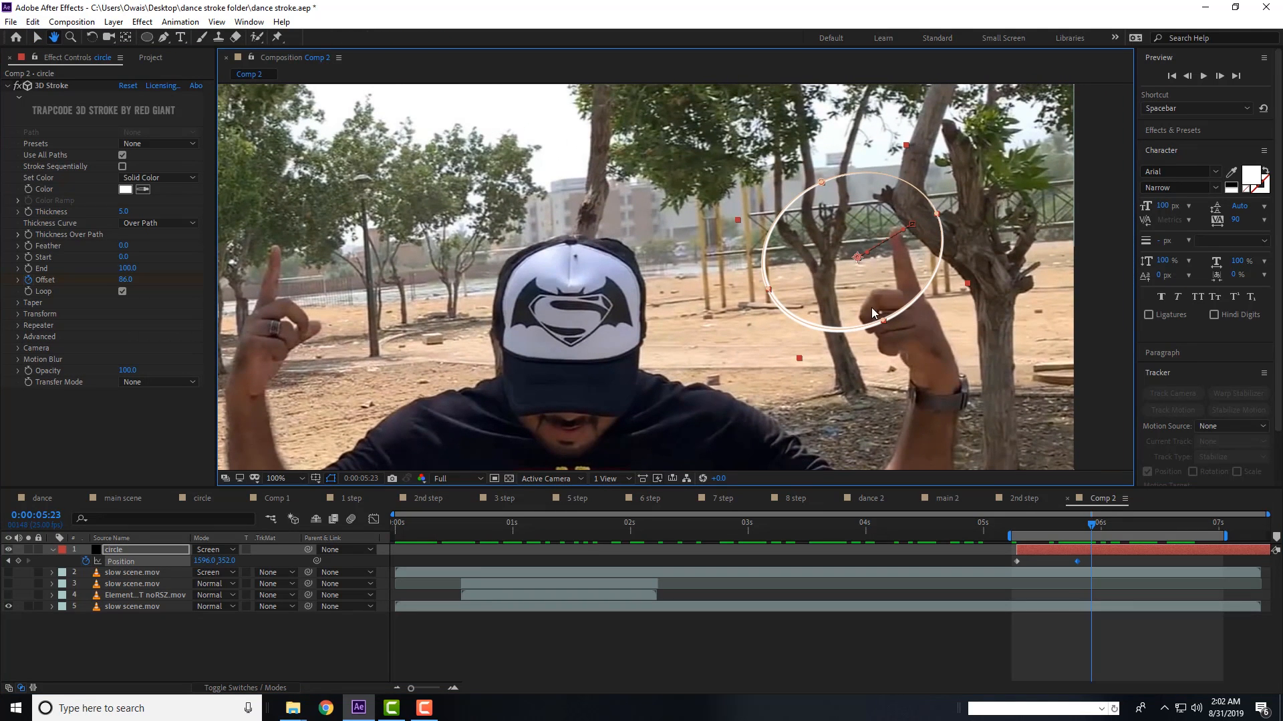
key("v")
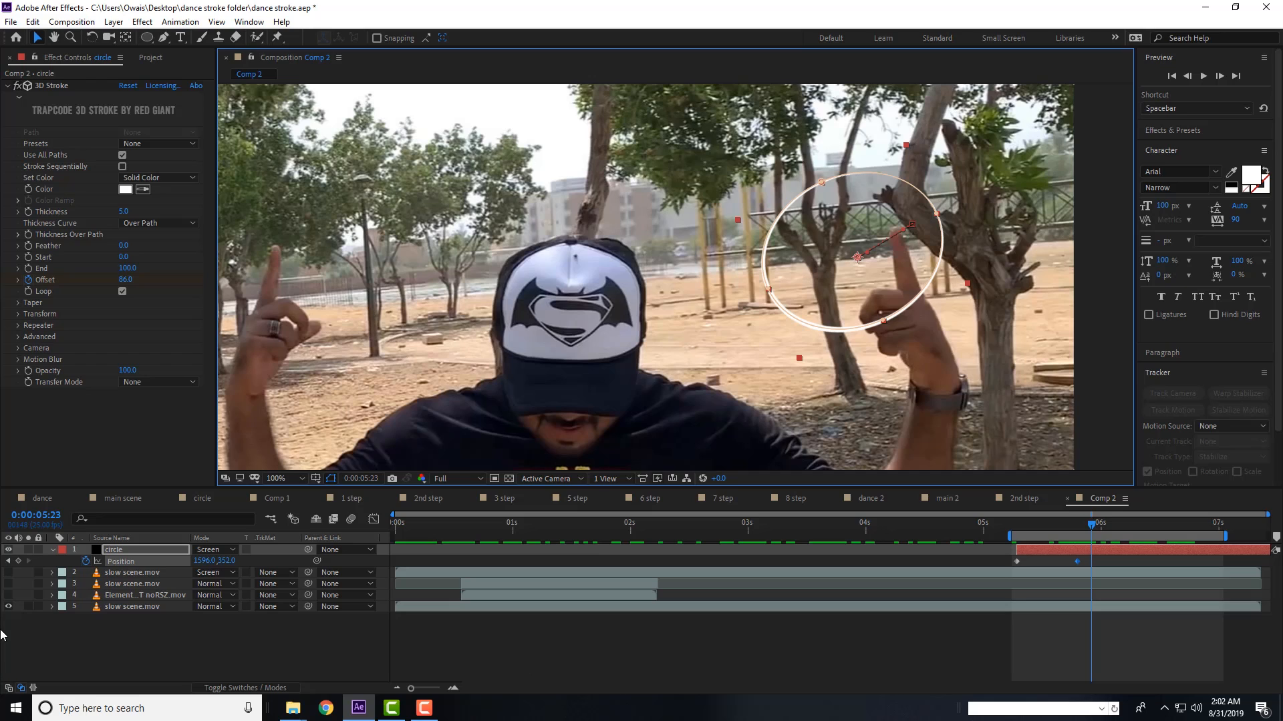
left_click(18, 325)
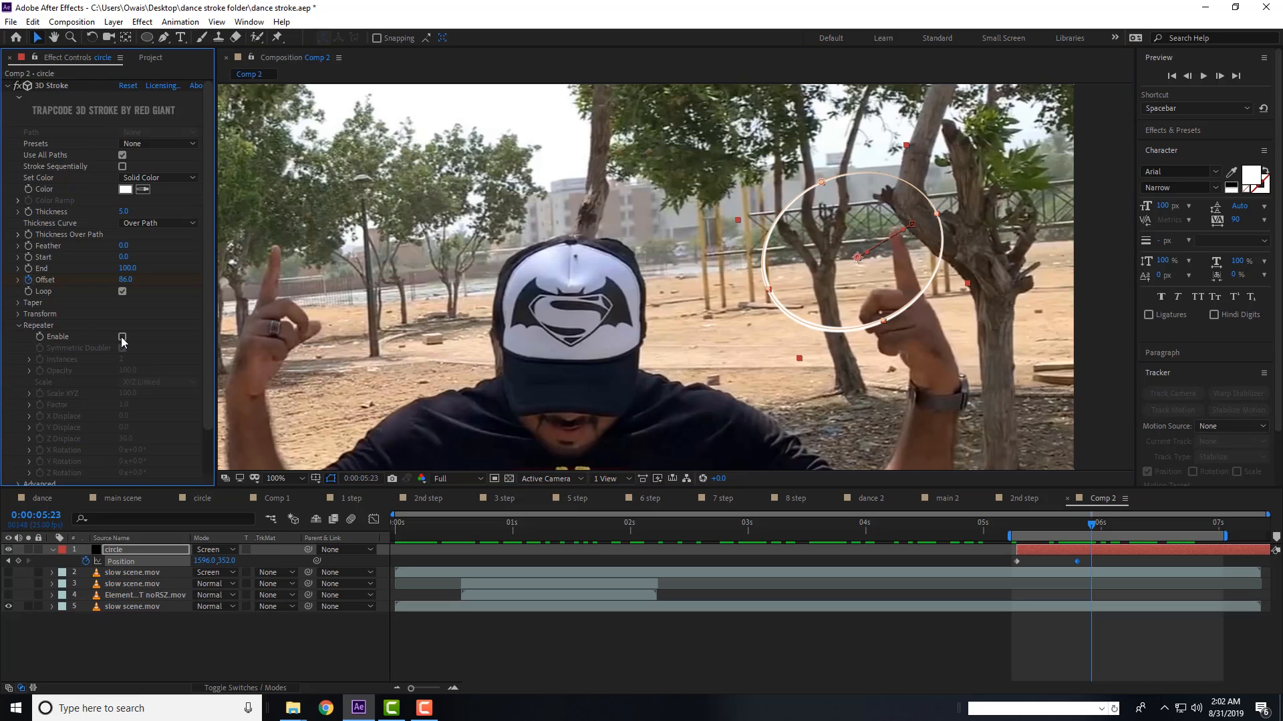
left_click(122, 337)
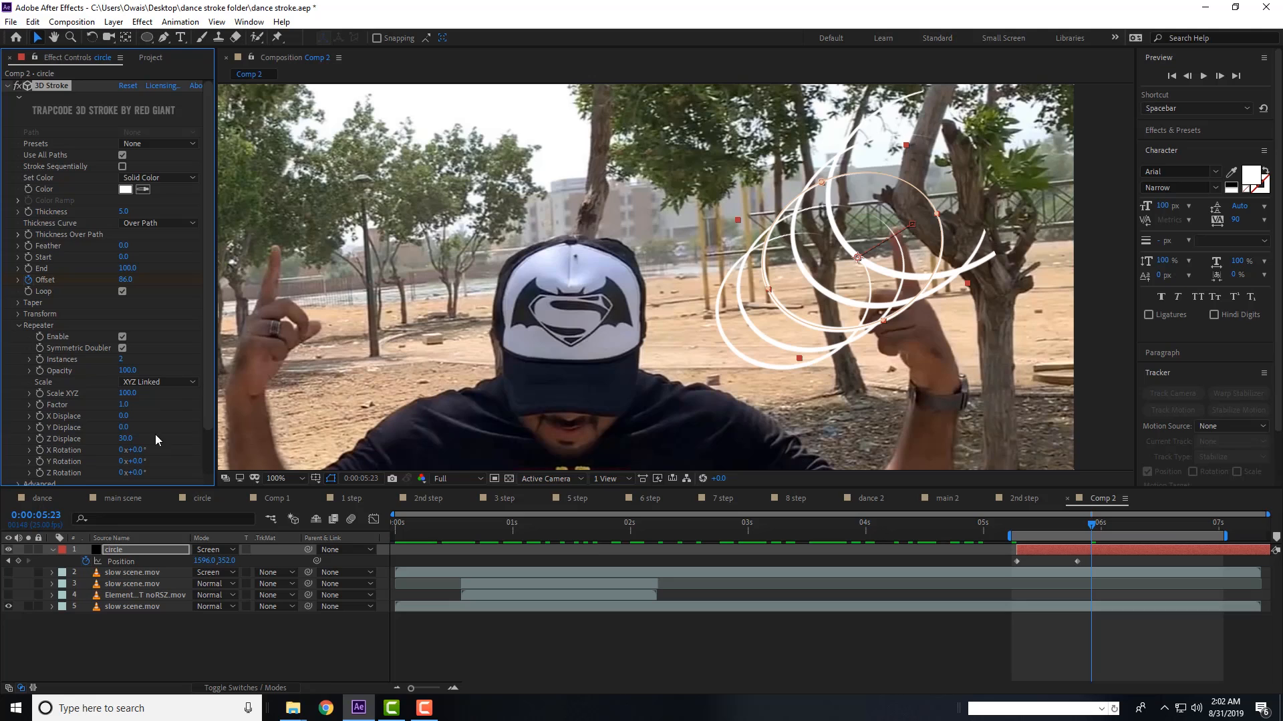
- Set the 3D Stroke Repeater's Instances to 1 and its Z Displace to 5
left_click(124, 439)
key("Return")
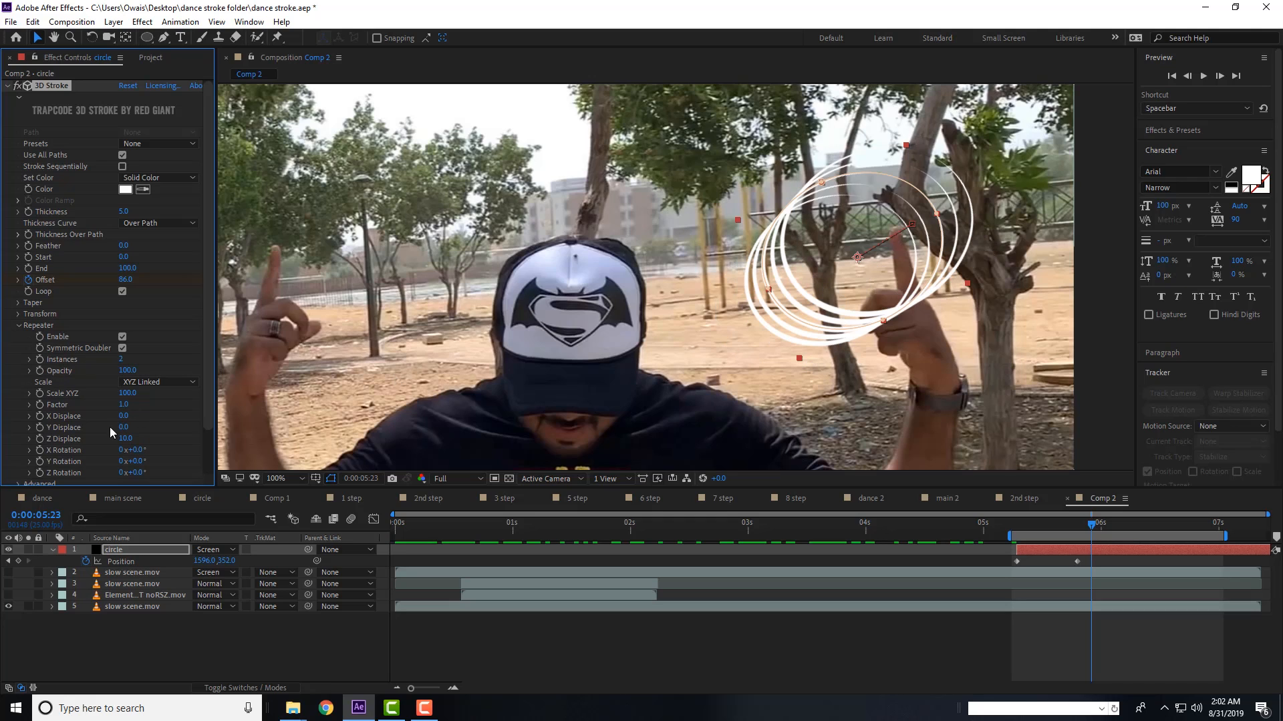
left_click(121, 359)
key("Return")
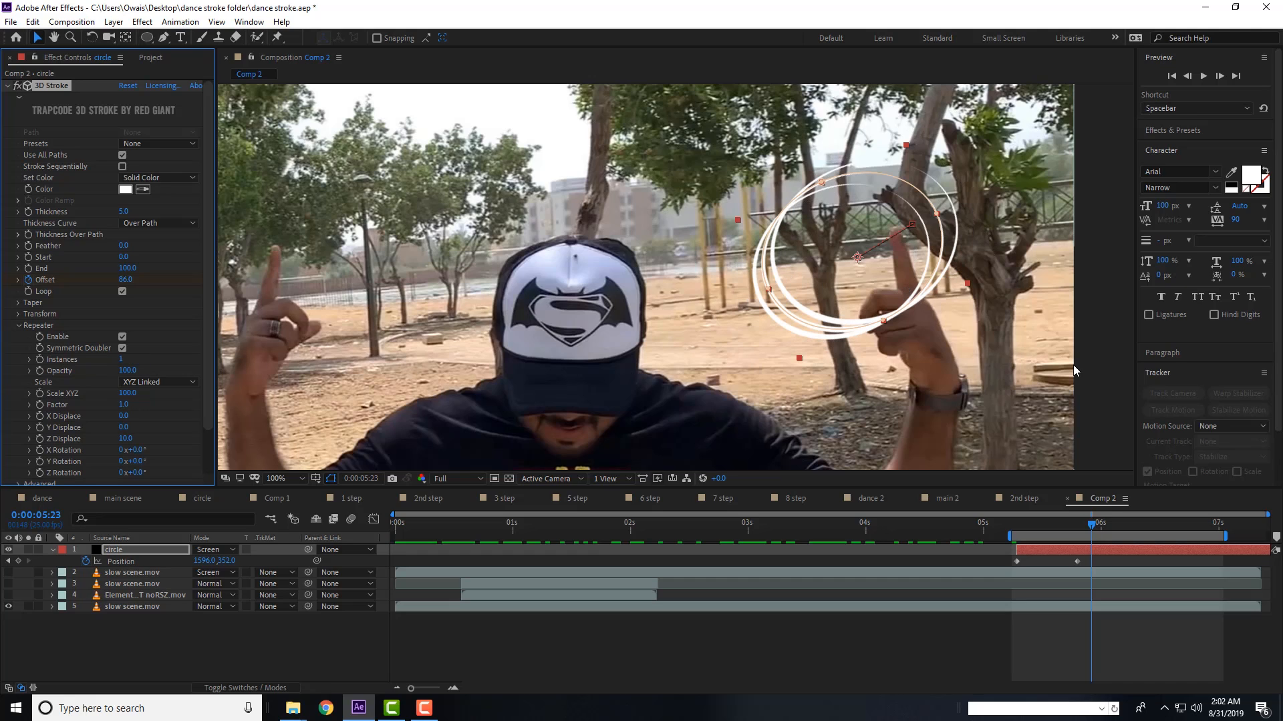
left_click(125, 439)
type("5")
key("Return")
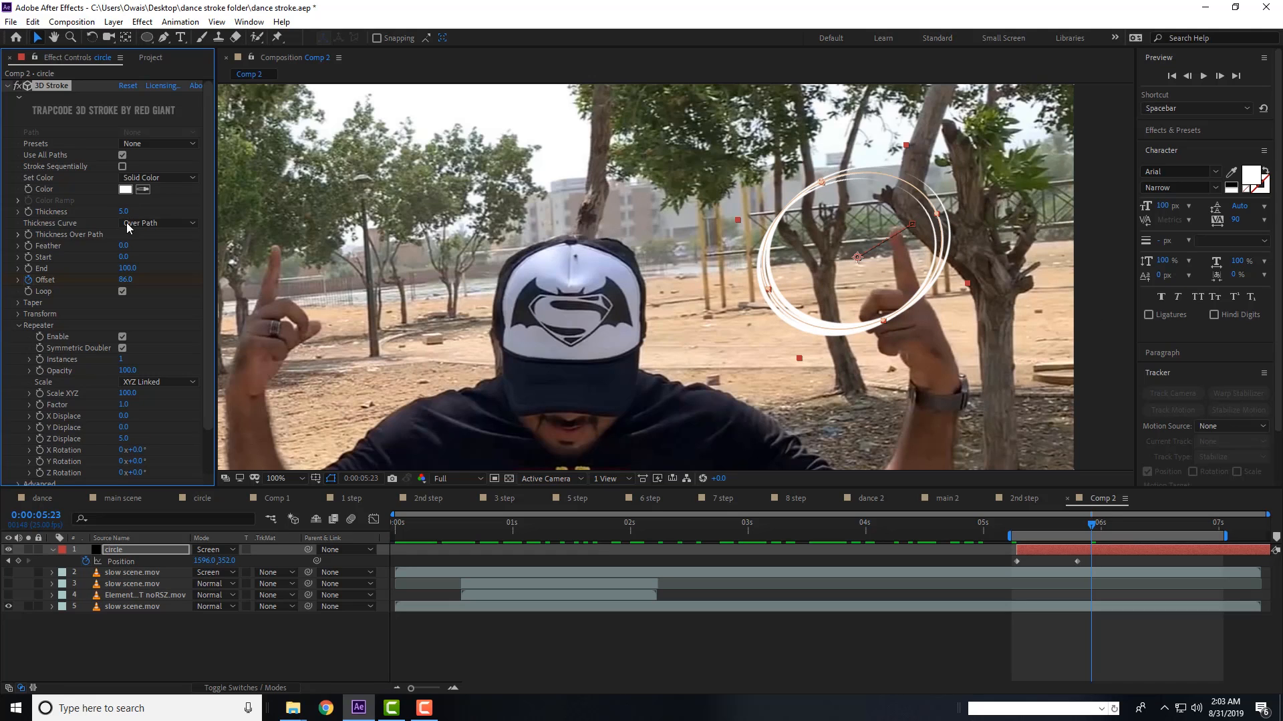
- Apply the Trapcode Starglow effect to the circle layer, below its collapsed 3D Stroke effect
left_click(7, 87)
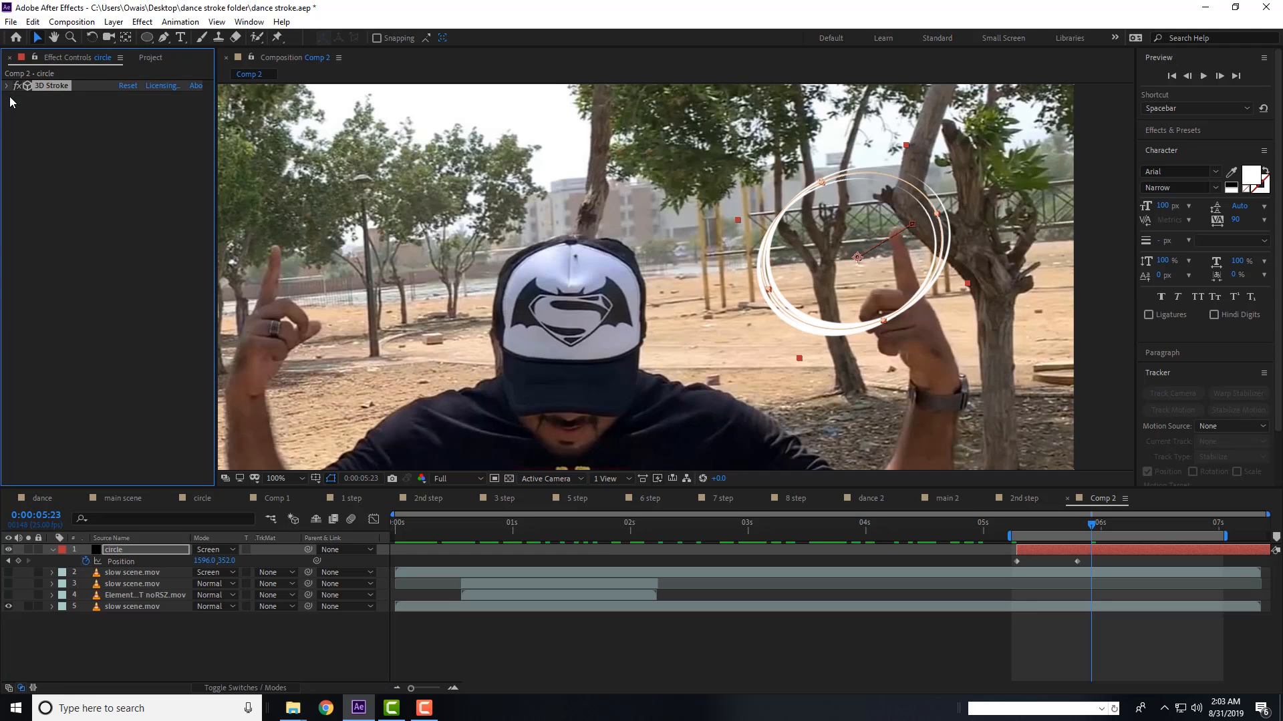
left_click(143, 22)
mouse_move(189, 668)
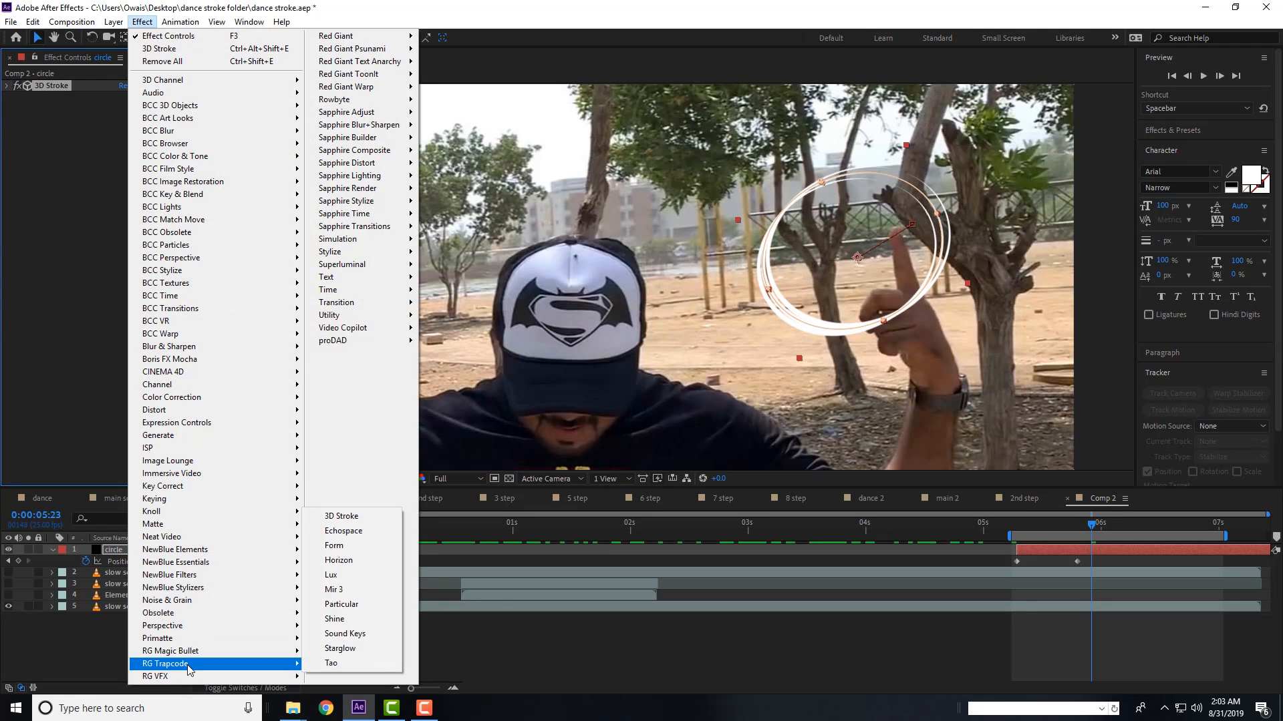
left_click(350, 651)
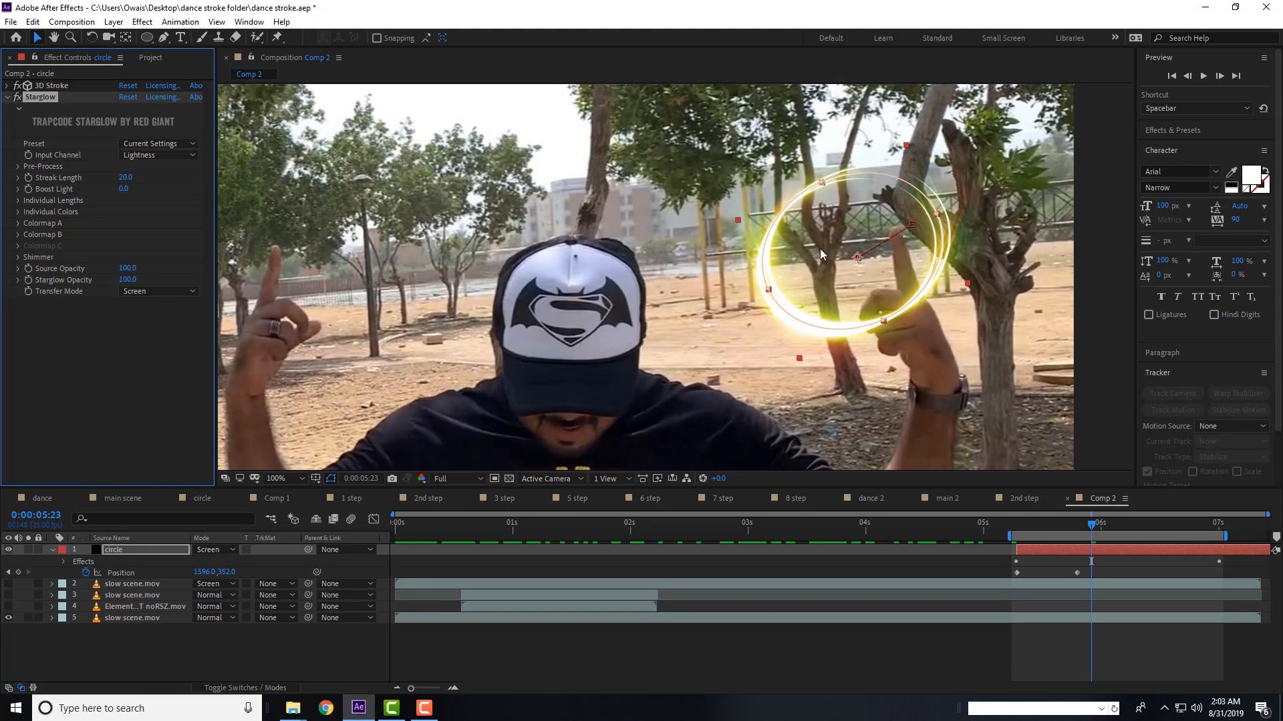
- Try the Cold Heaven 2 preset on the circle's Starglow effect, and settle on the Blue preset
left_click(131, 141)
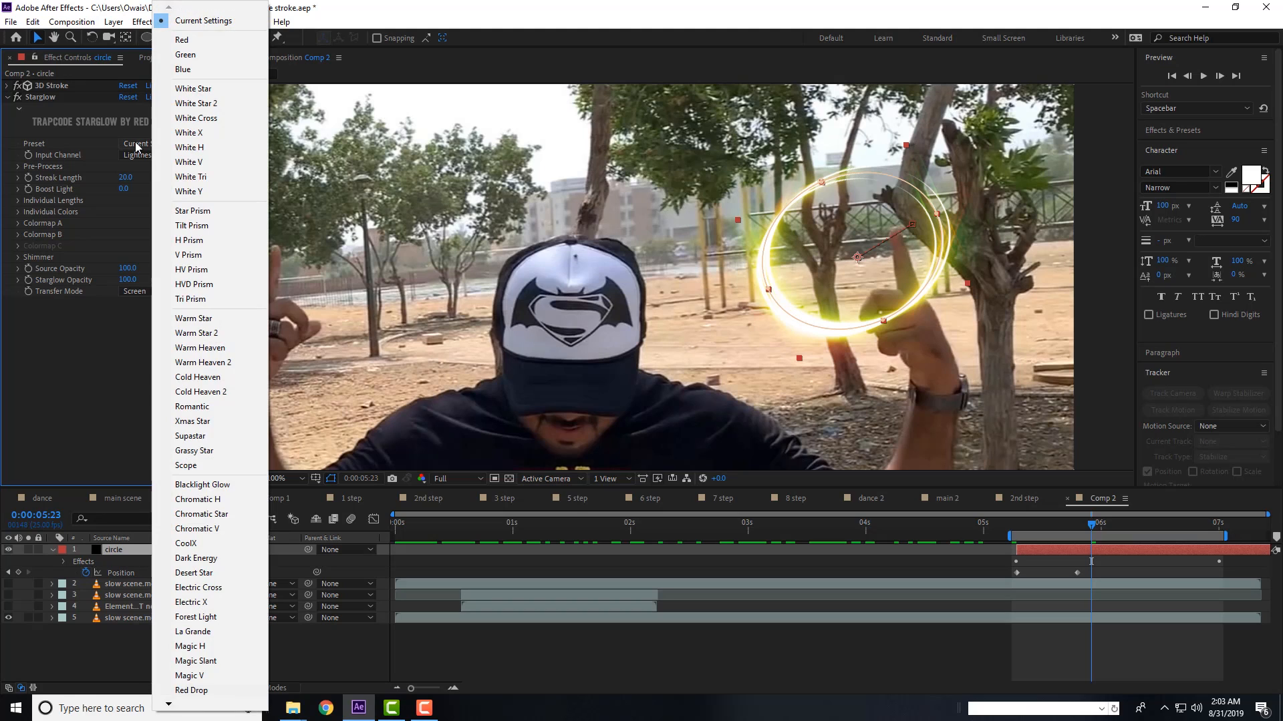
left_click(214, 392)
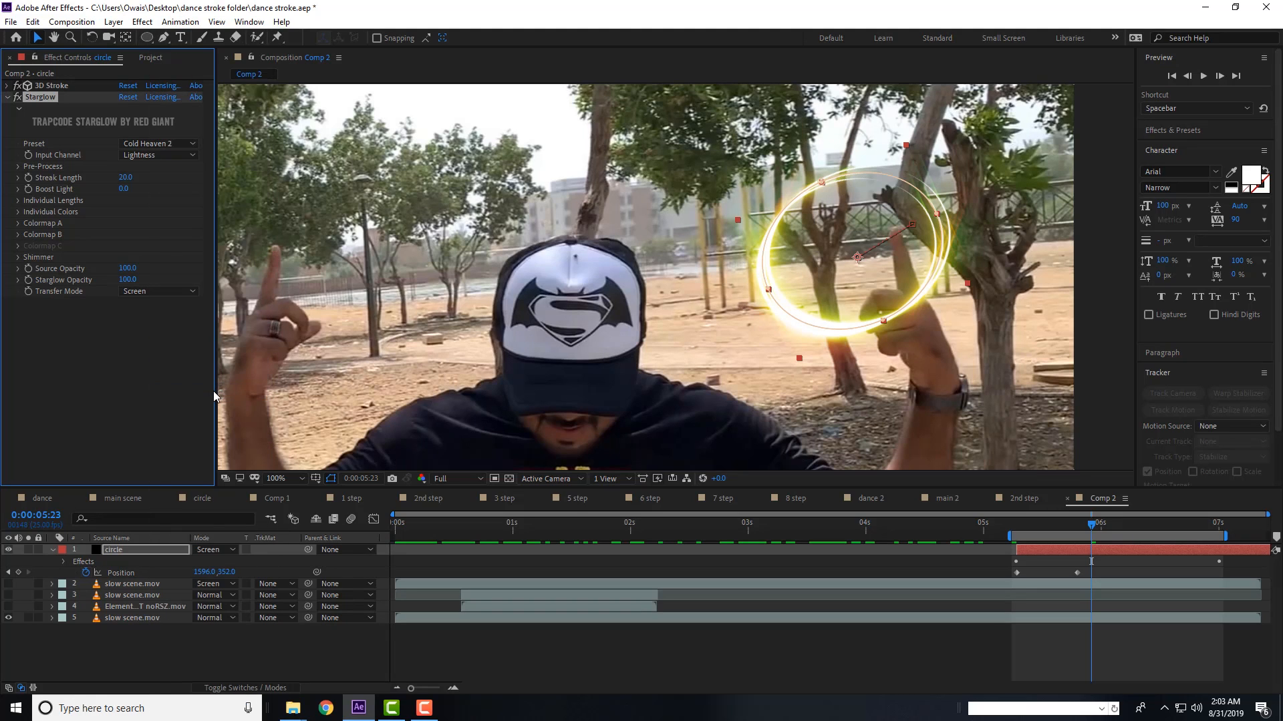
left_click(158, 144)
left_click(184, 69)
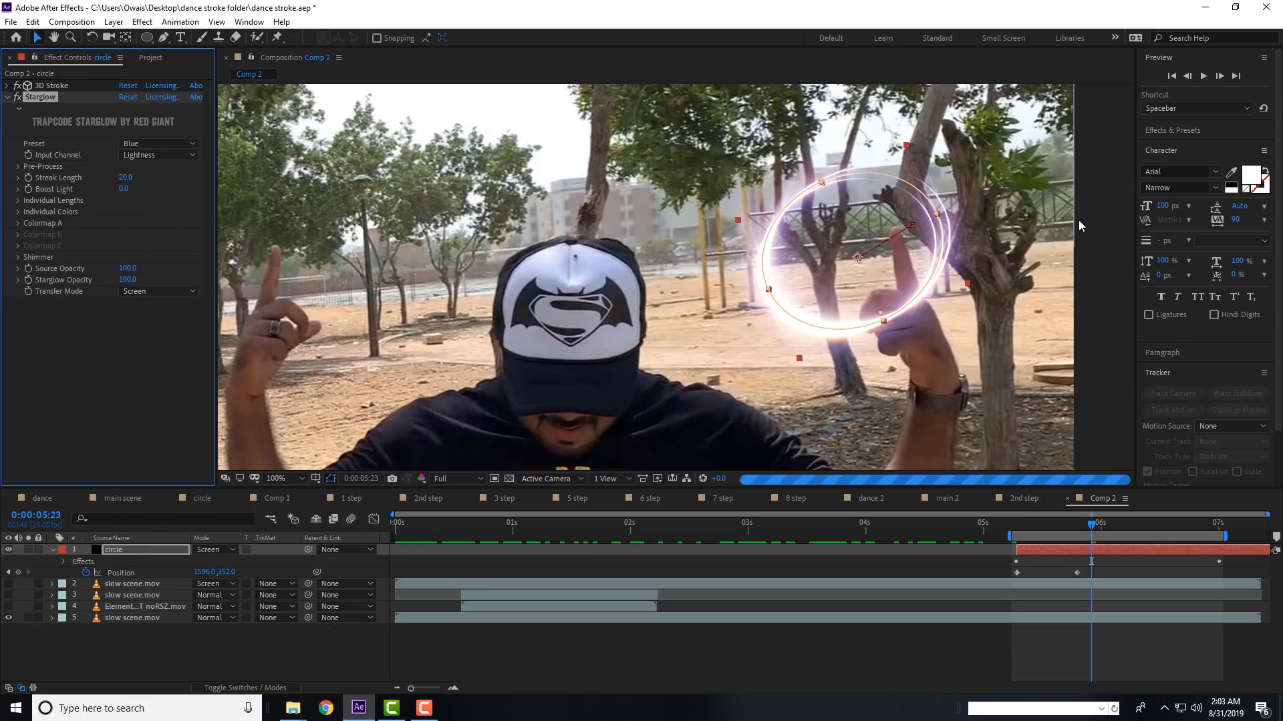
- Preview the glowing circle animation in Comp 2 starting from 0:00:05:07
key("comma")
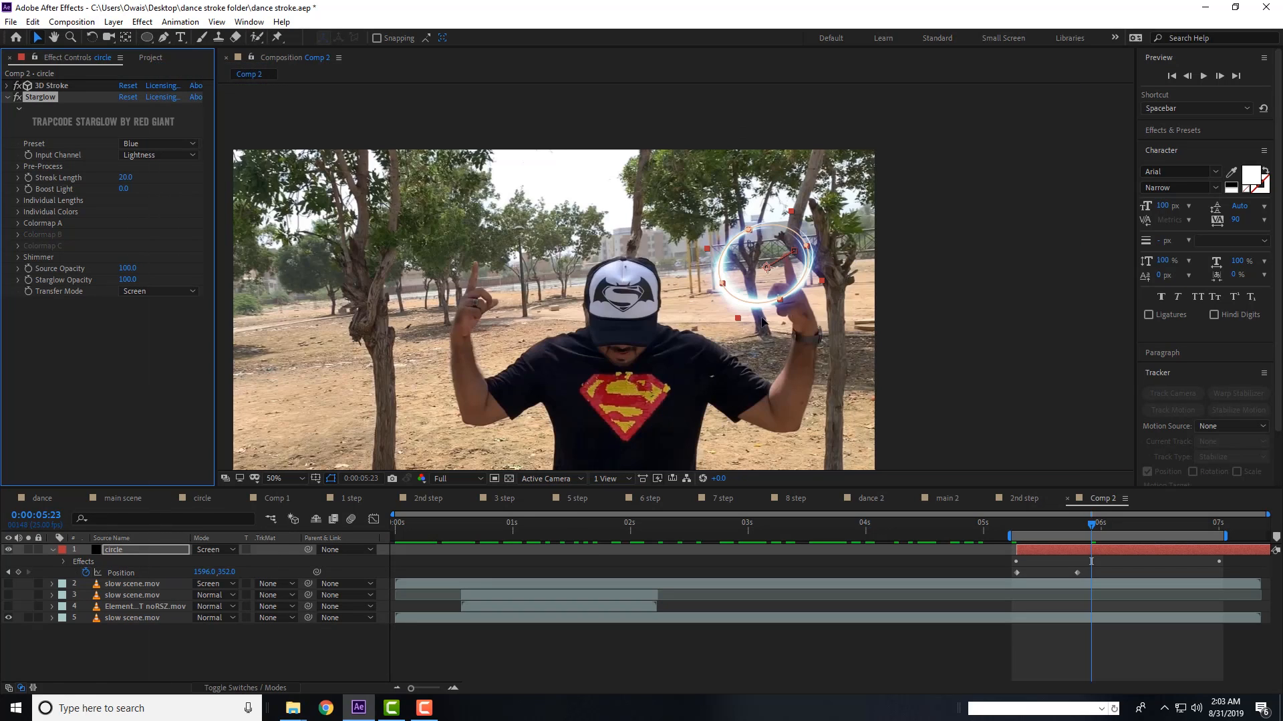
left_click(1017, 528)
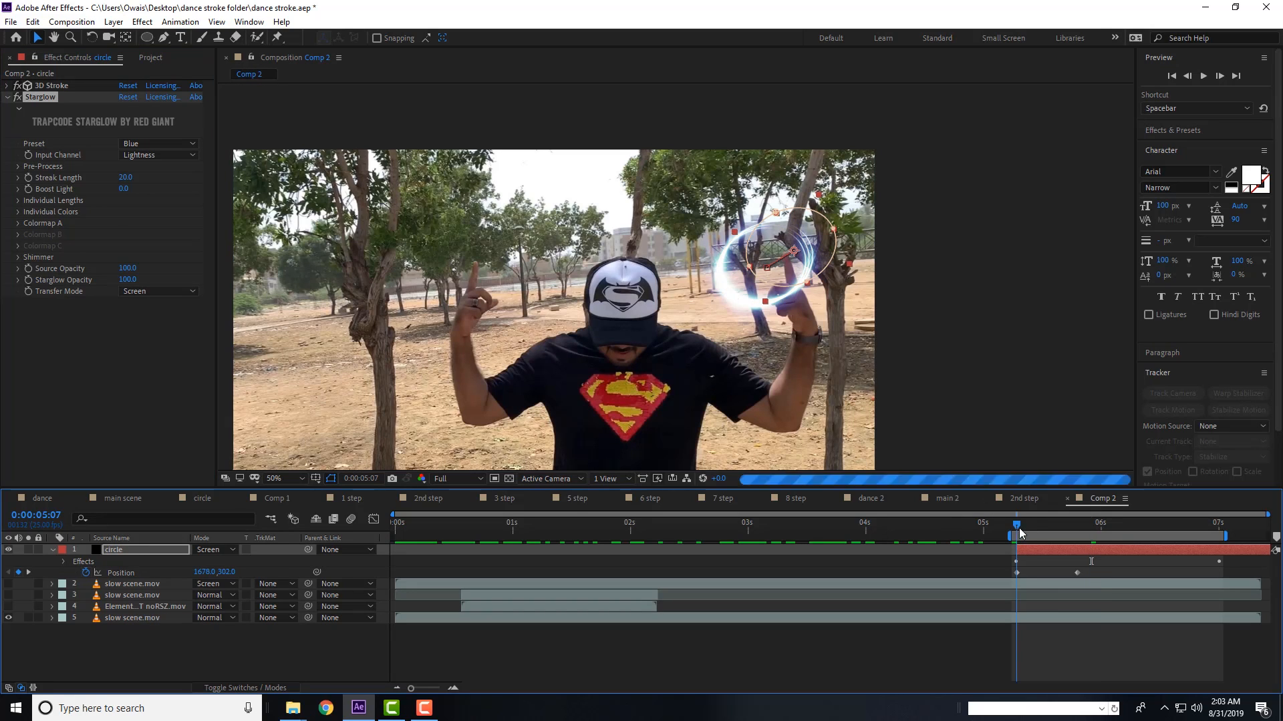
key("space")
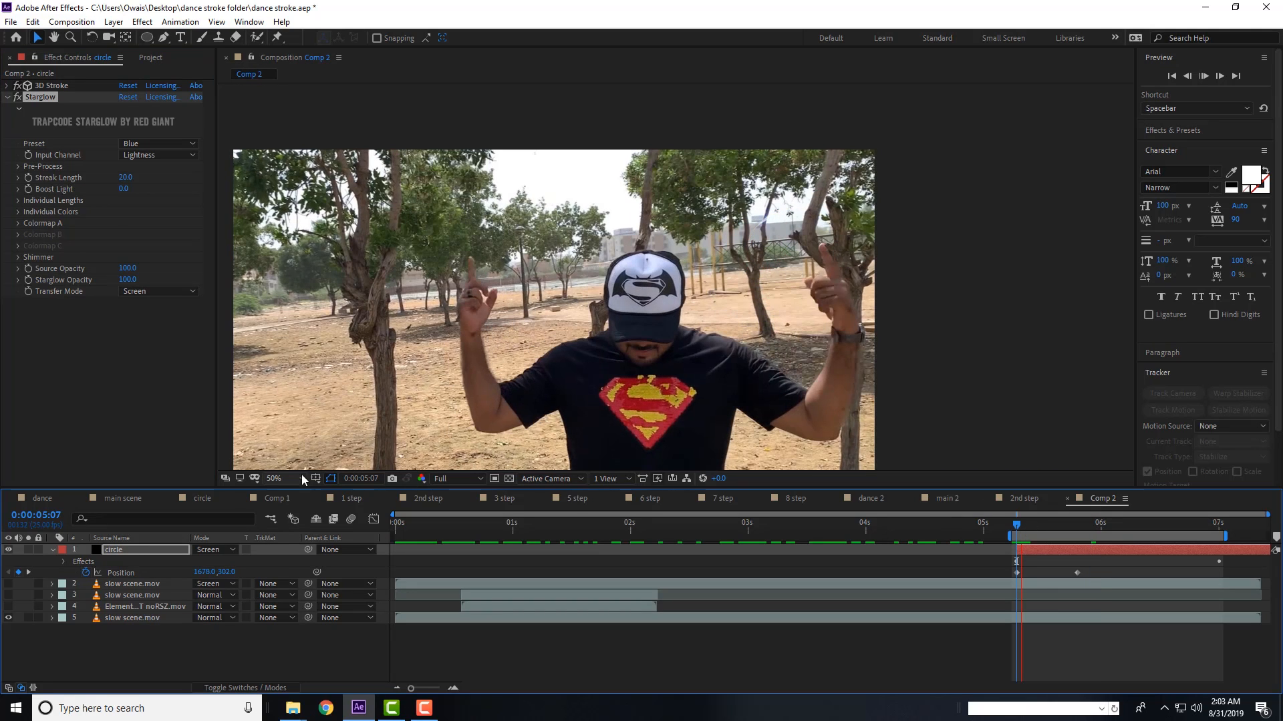
left_click(297, 478)
left_click(307, 261)
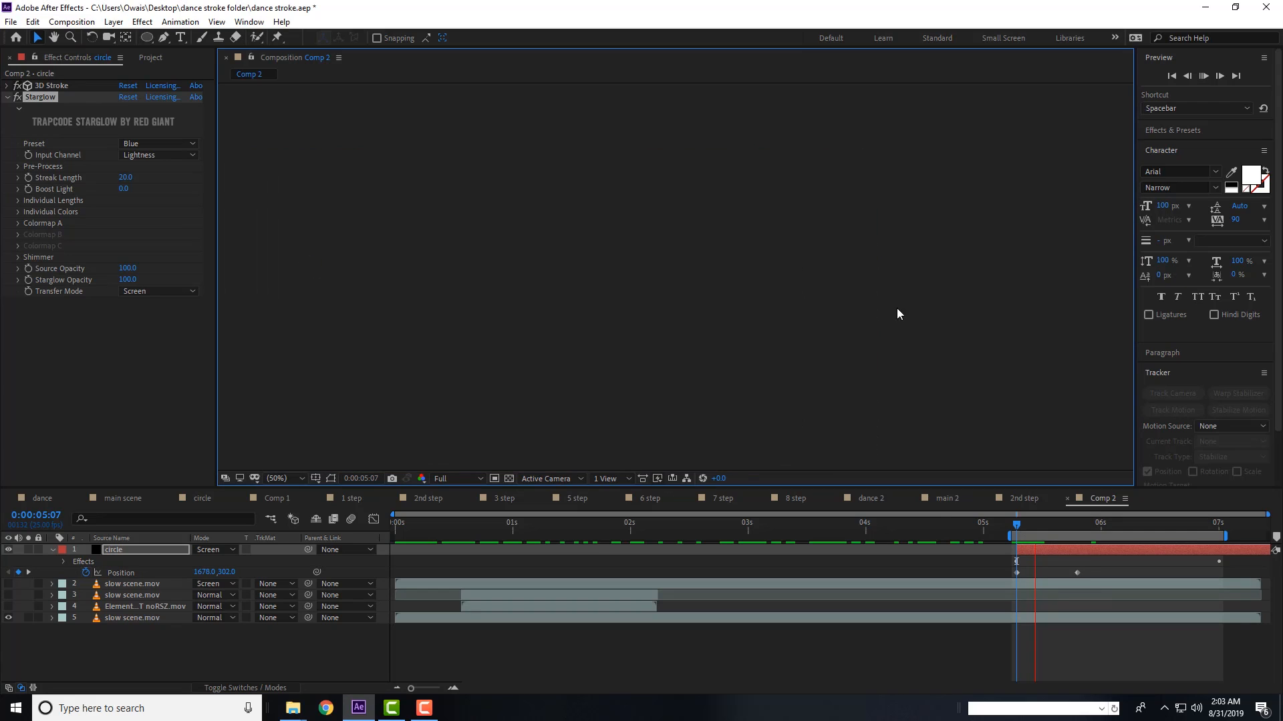